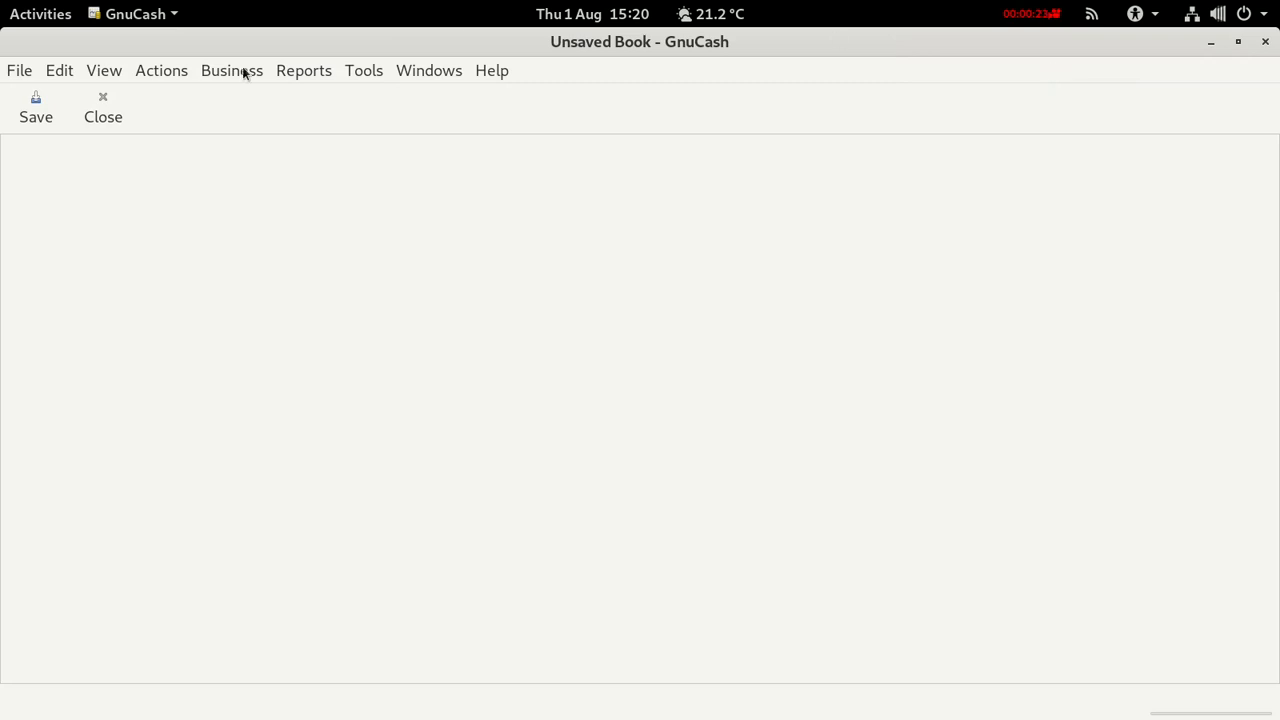
Start a new book with File > New File to launch the account hierarchy setup.
left_click(19, 71)
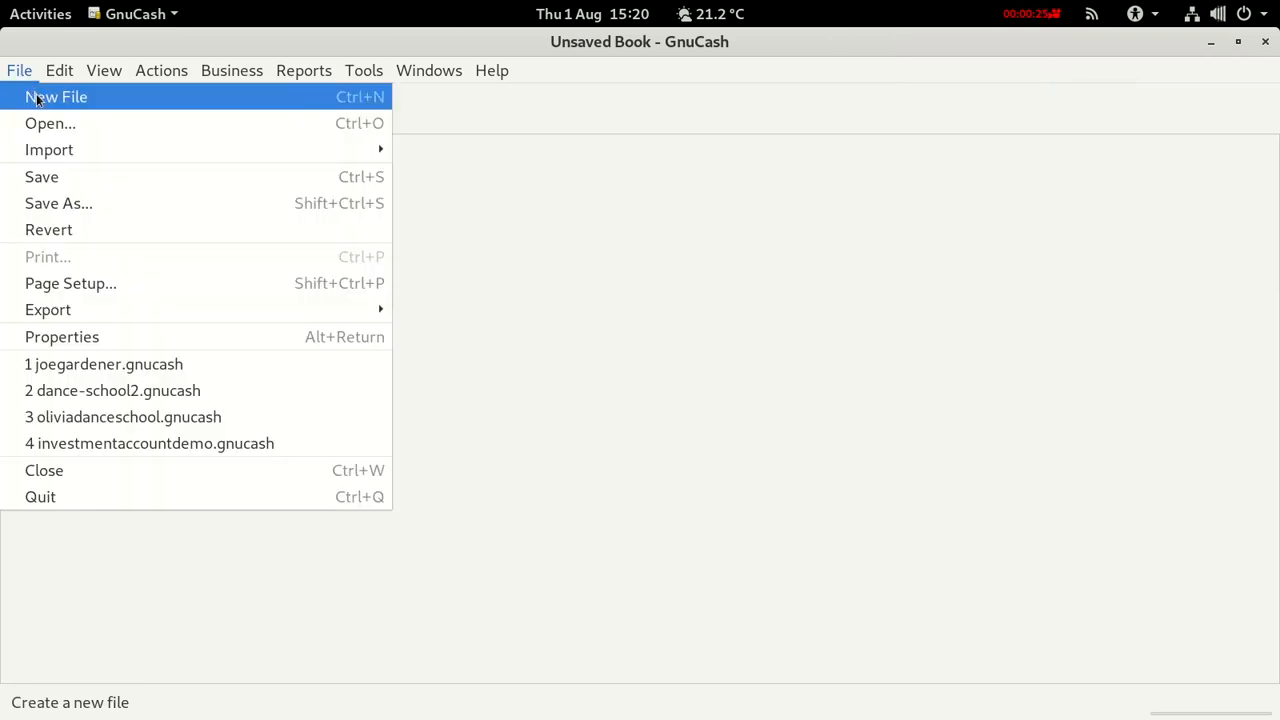
left_click(41, 100)
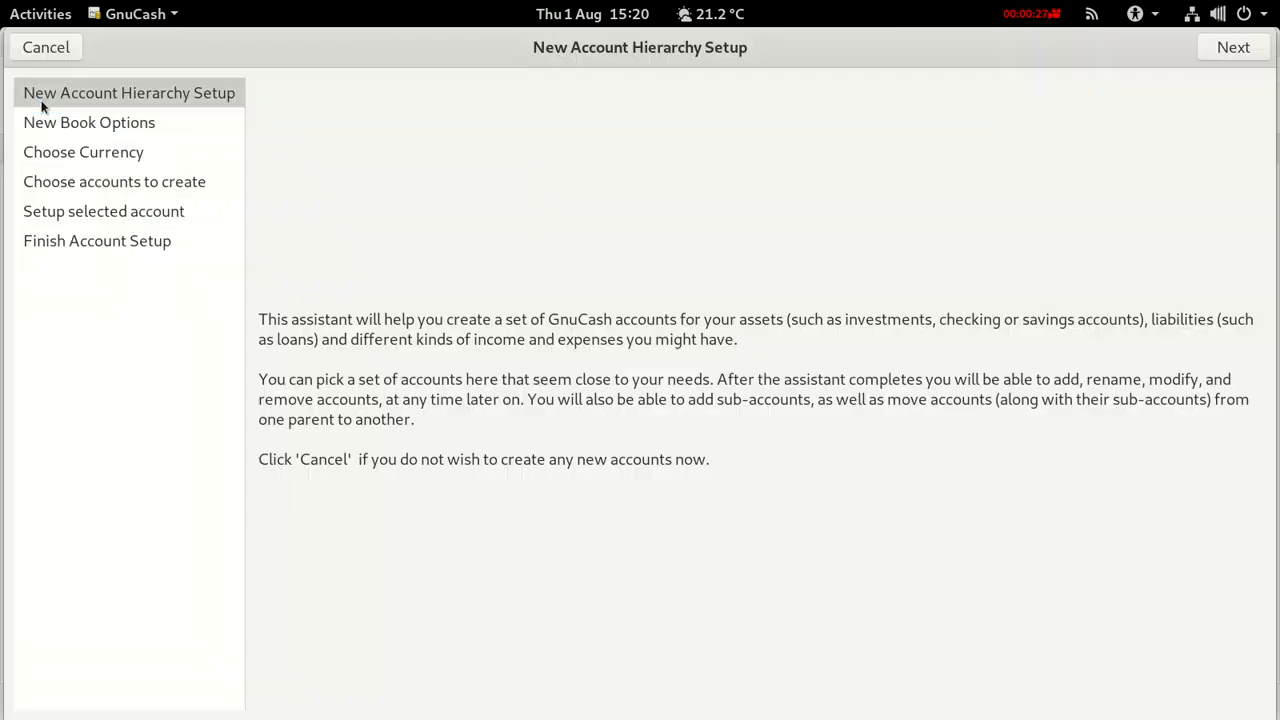
On the Business options, enter the company name 'Garden Business'.
left_click(1225, 48)
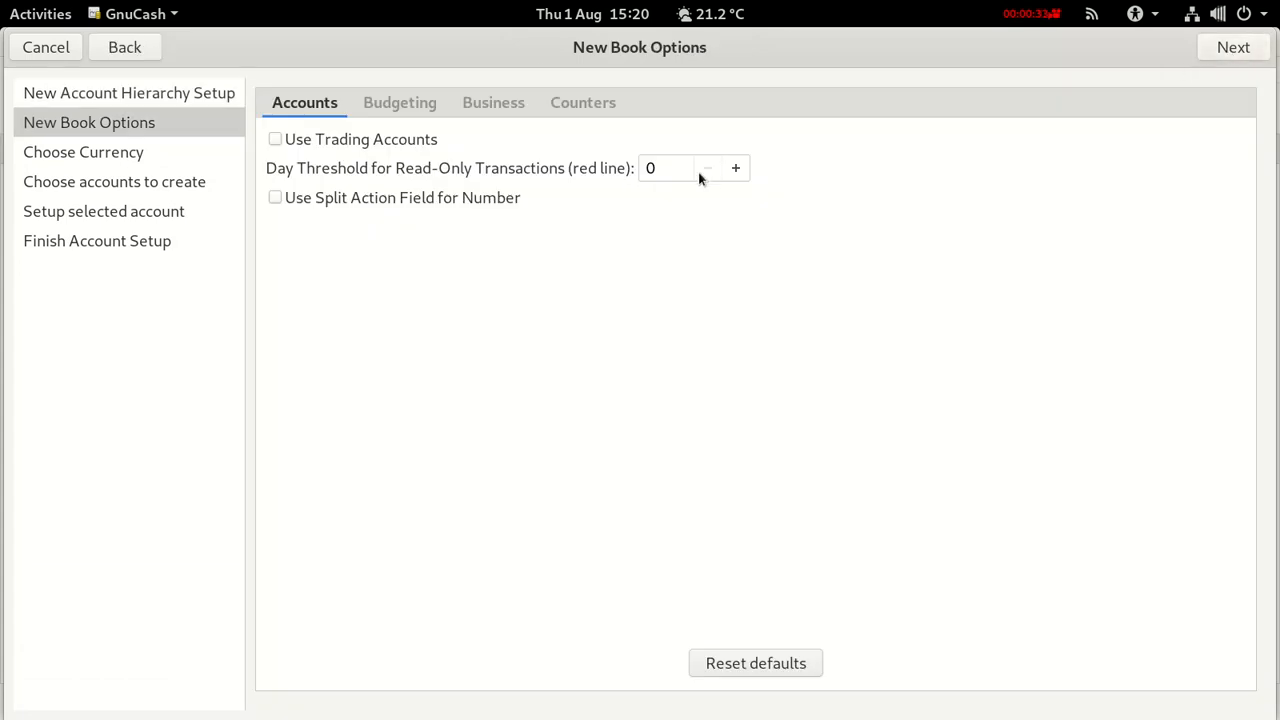
left_click(493, 102)
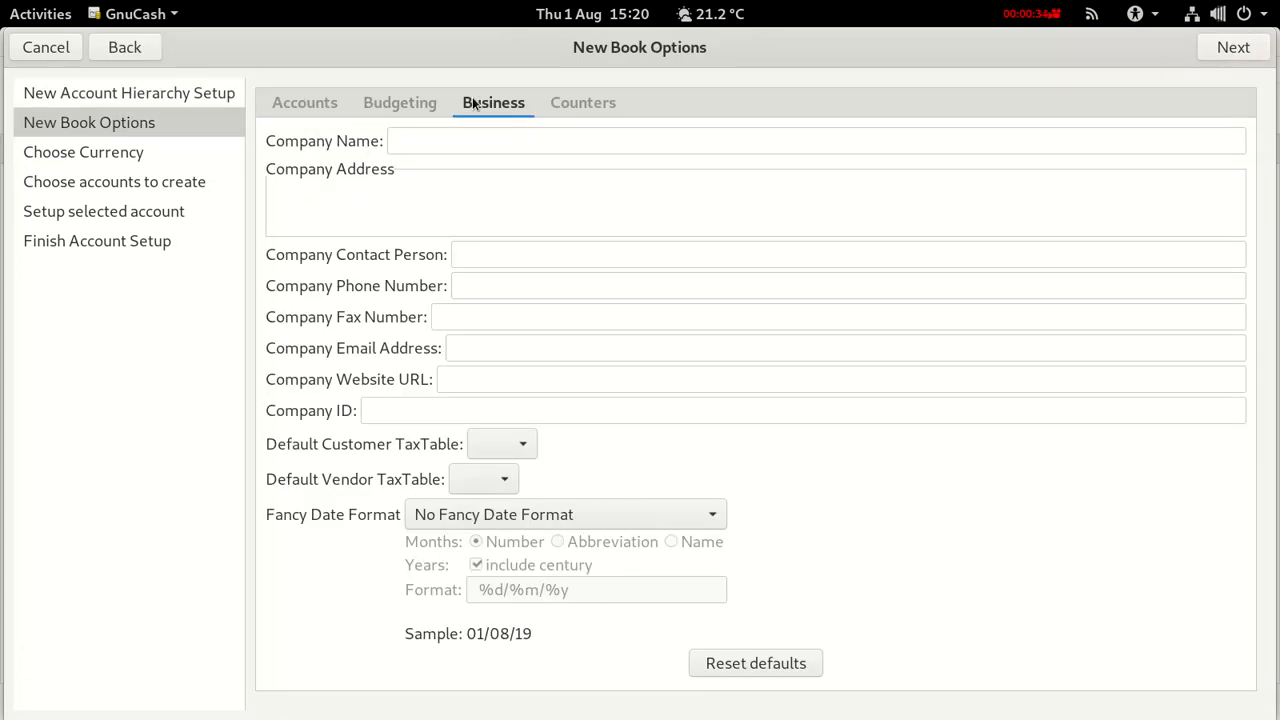
left_click(443, 143)
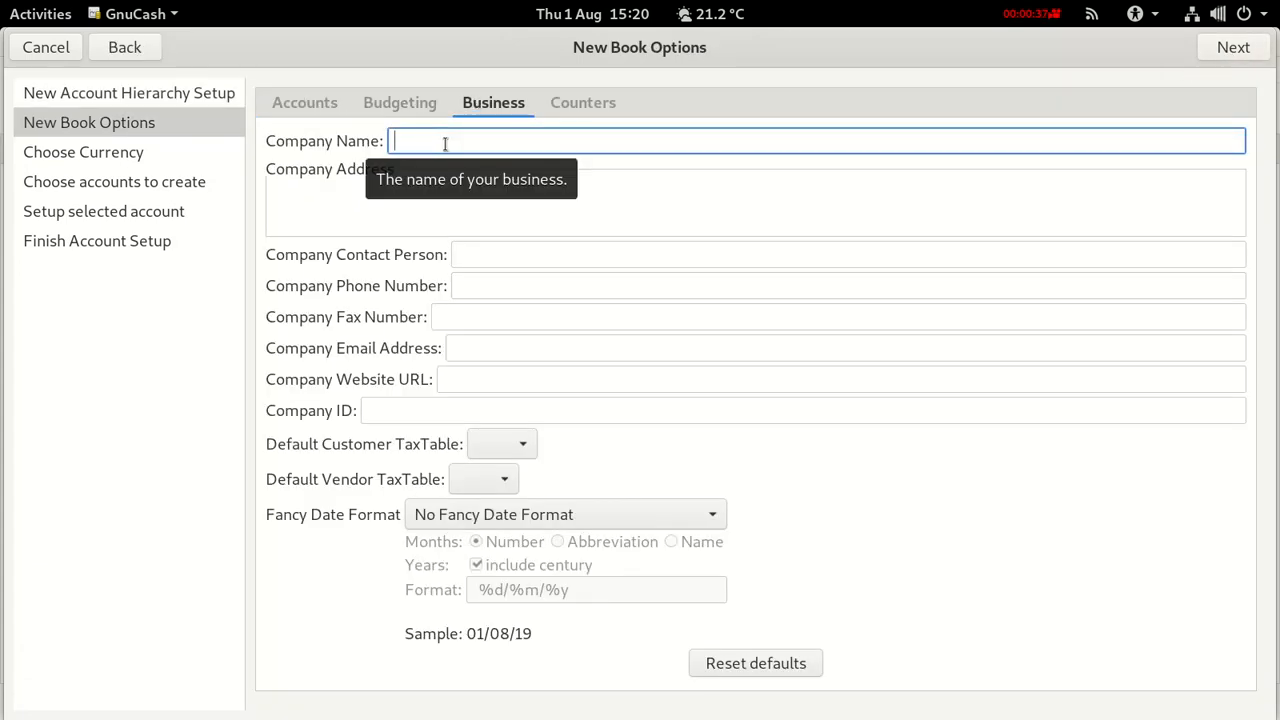
type("Gar")
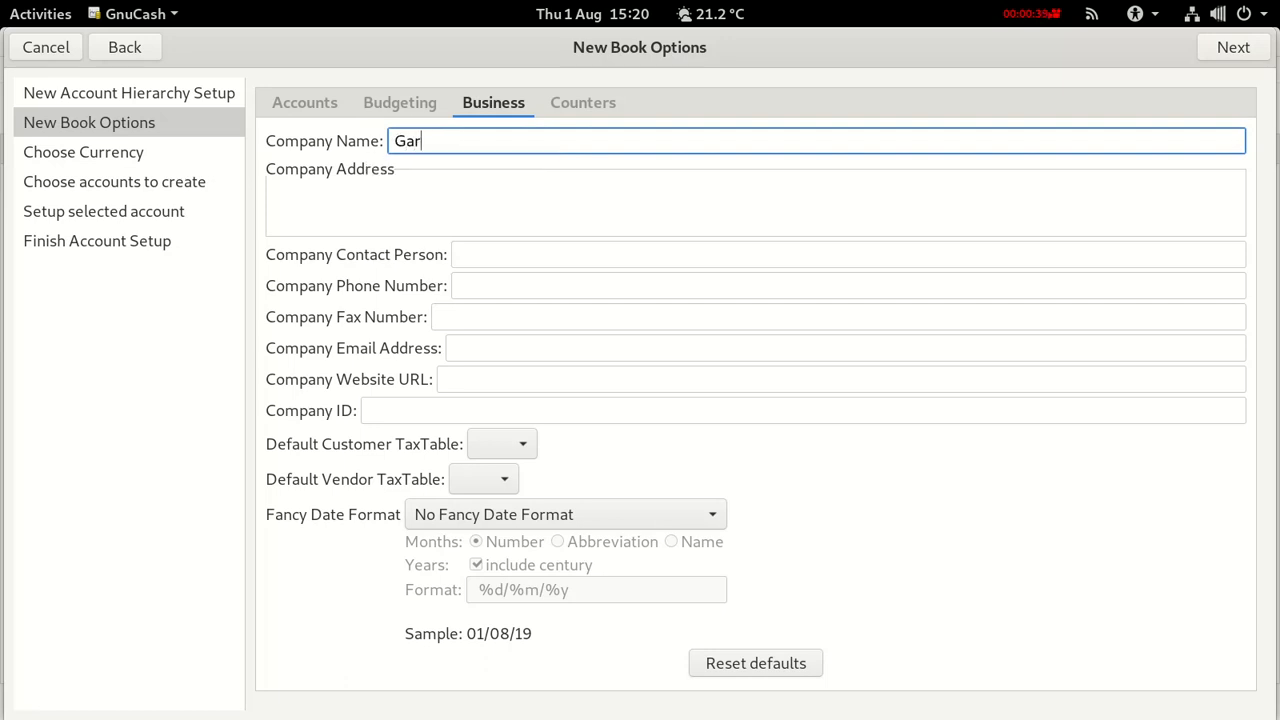
type("den Business")
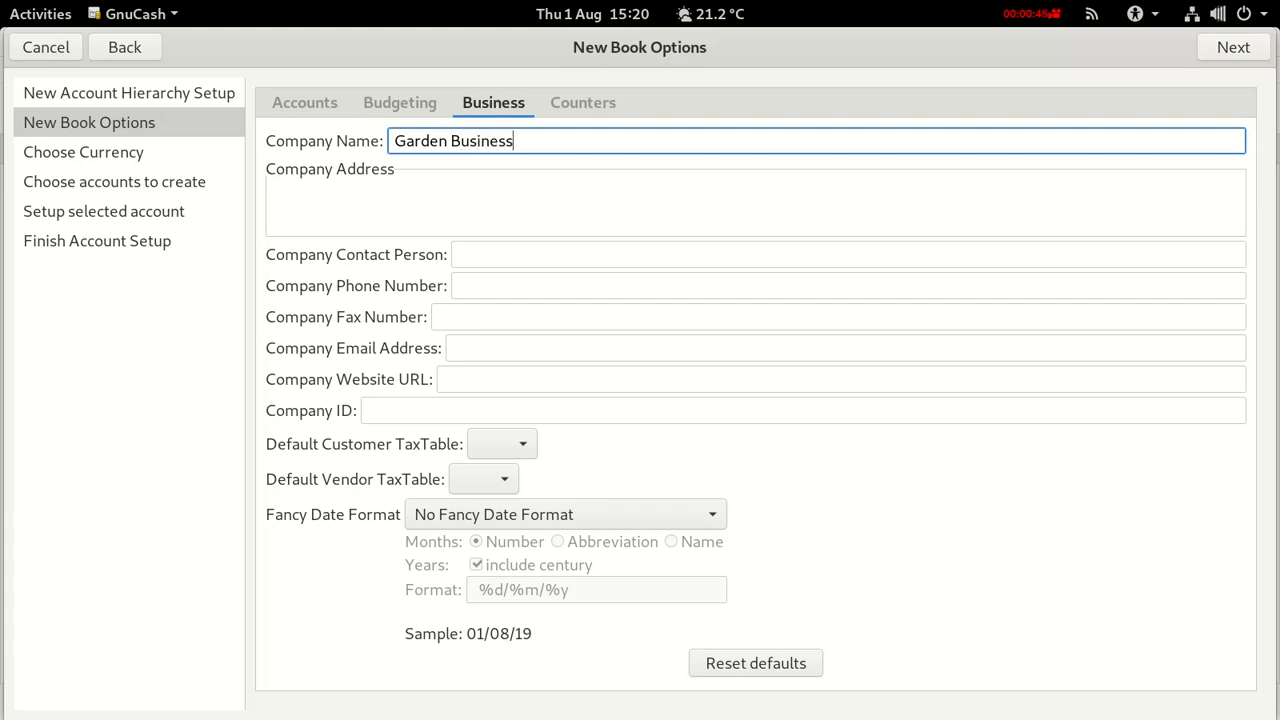
Fill in the contact person's name, company phone number and e-mail address.
left_click(506, 253)
type("Jo")
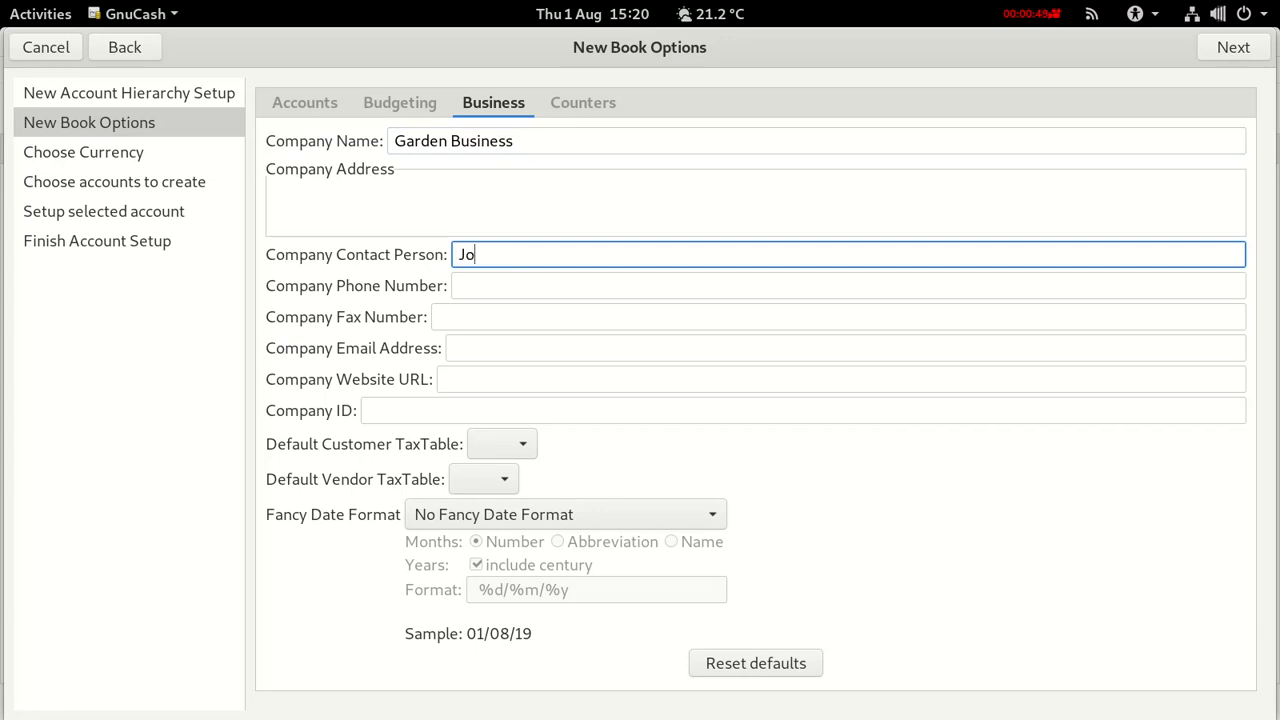
type("e Gardener")
left_click(534, 278)
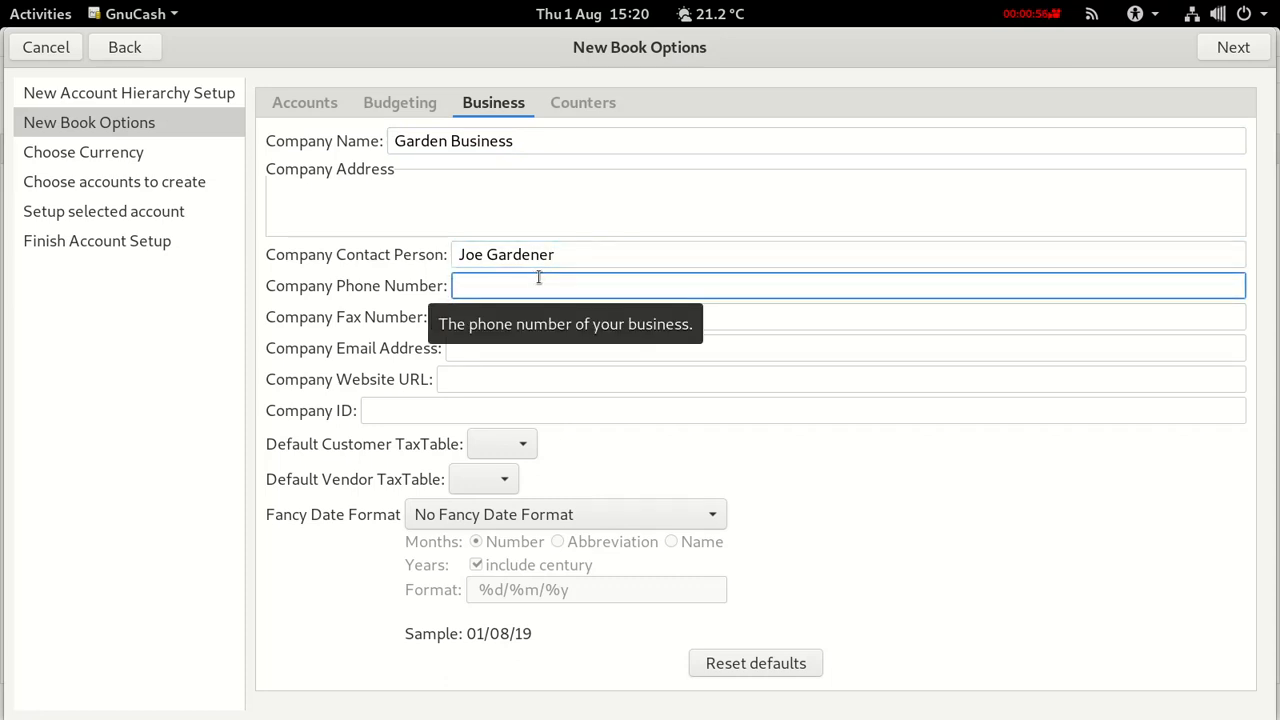
type("0000 1234")
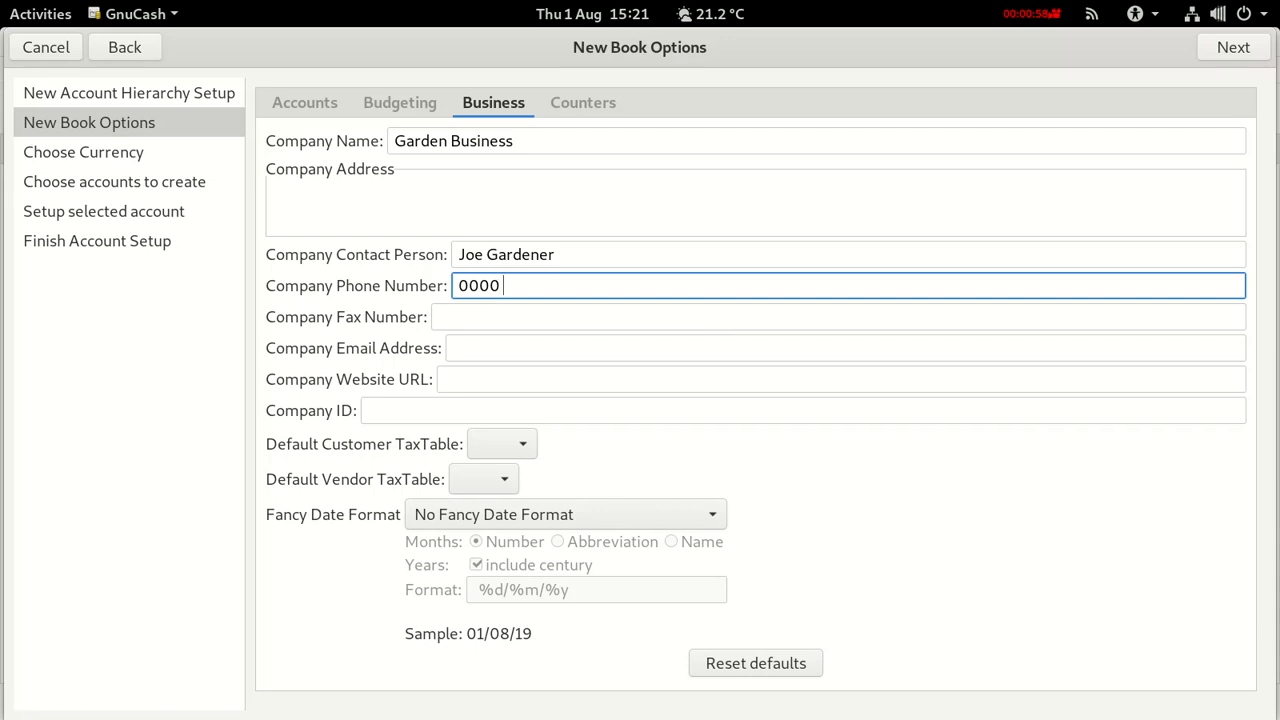
type("56")
left_click(501, 340)
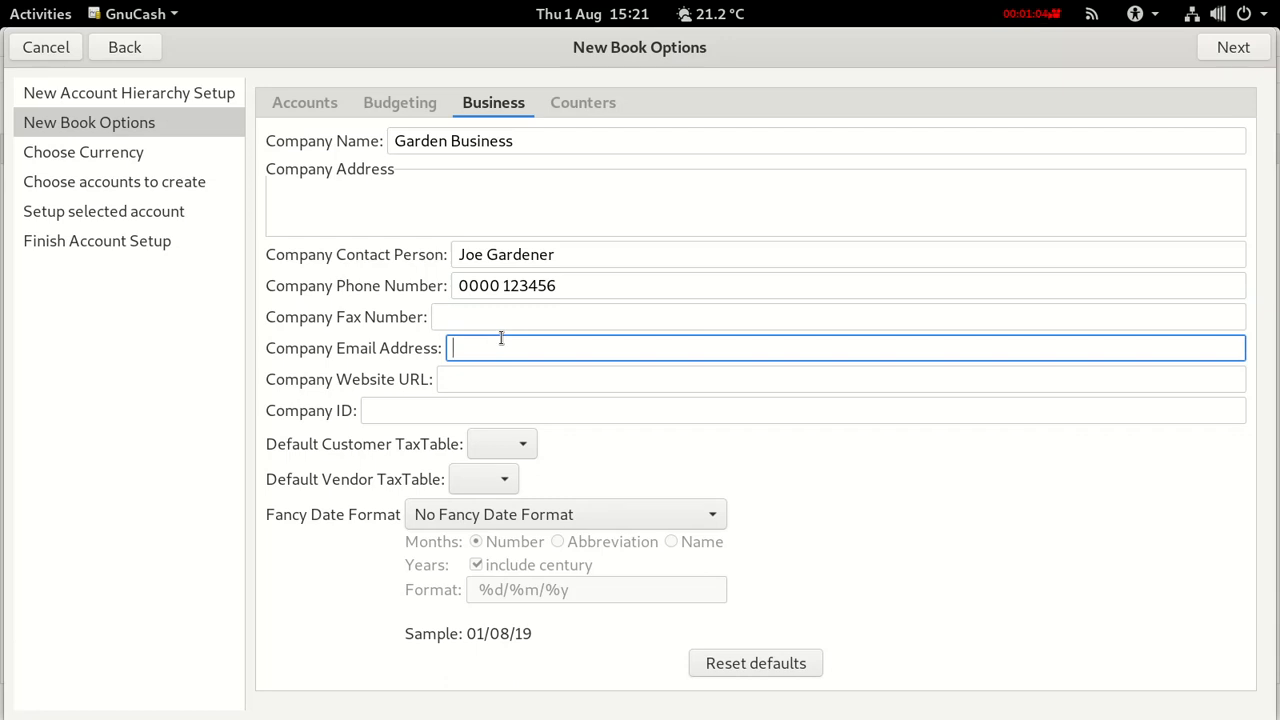
Enter the company website and company ID, then continue to currency selection.
left_click(446, 378)
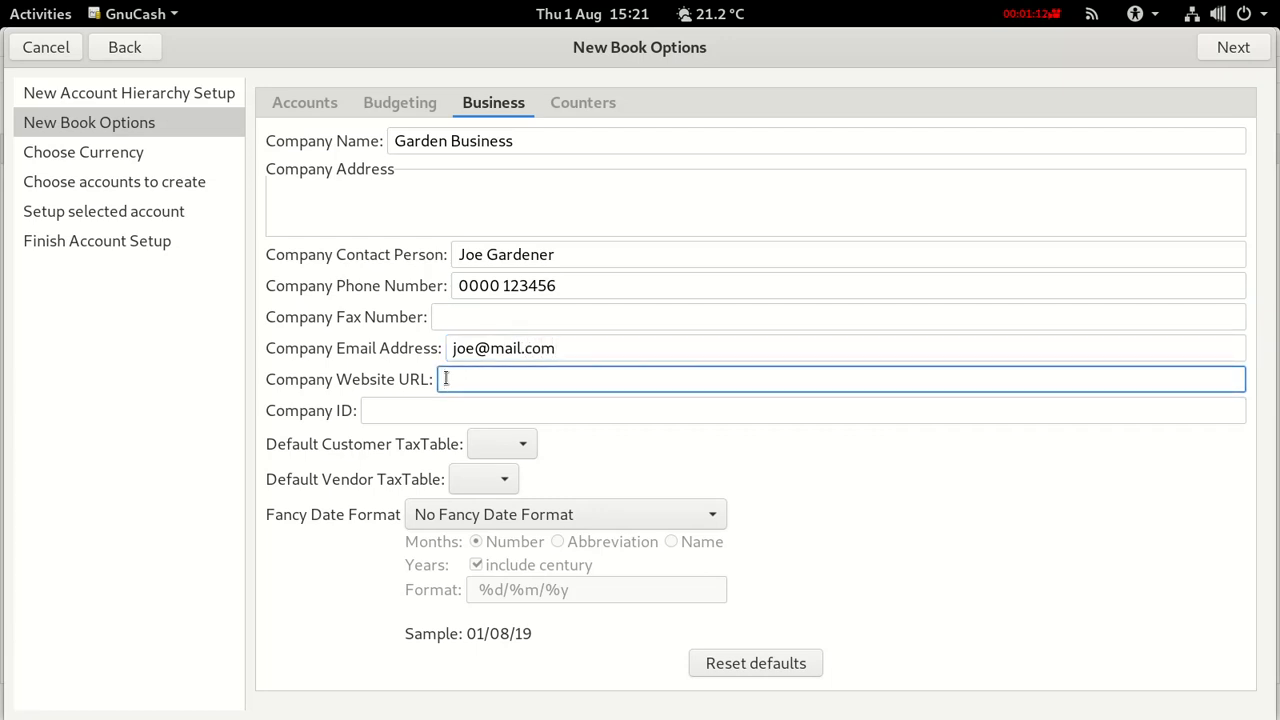
type("joegard")
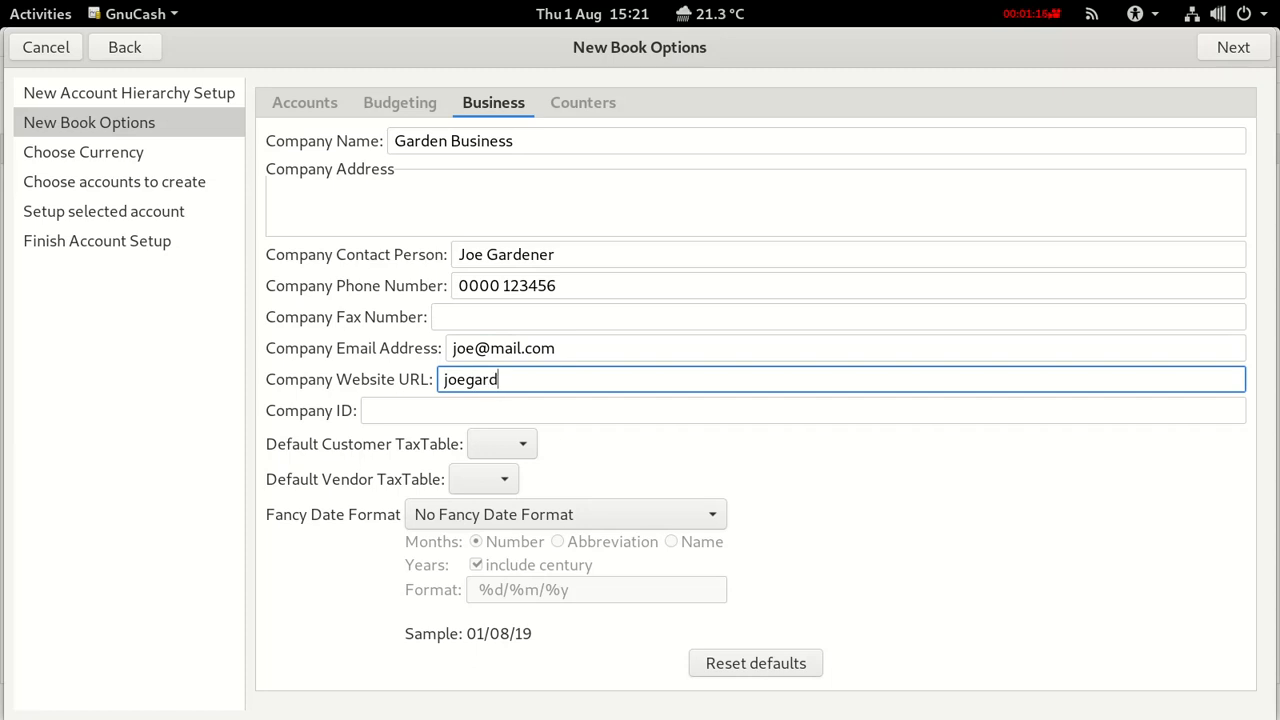
type("ener.com")
left_click(441, 411)
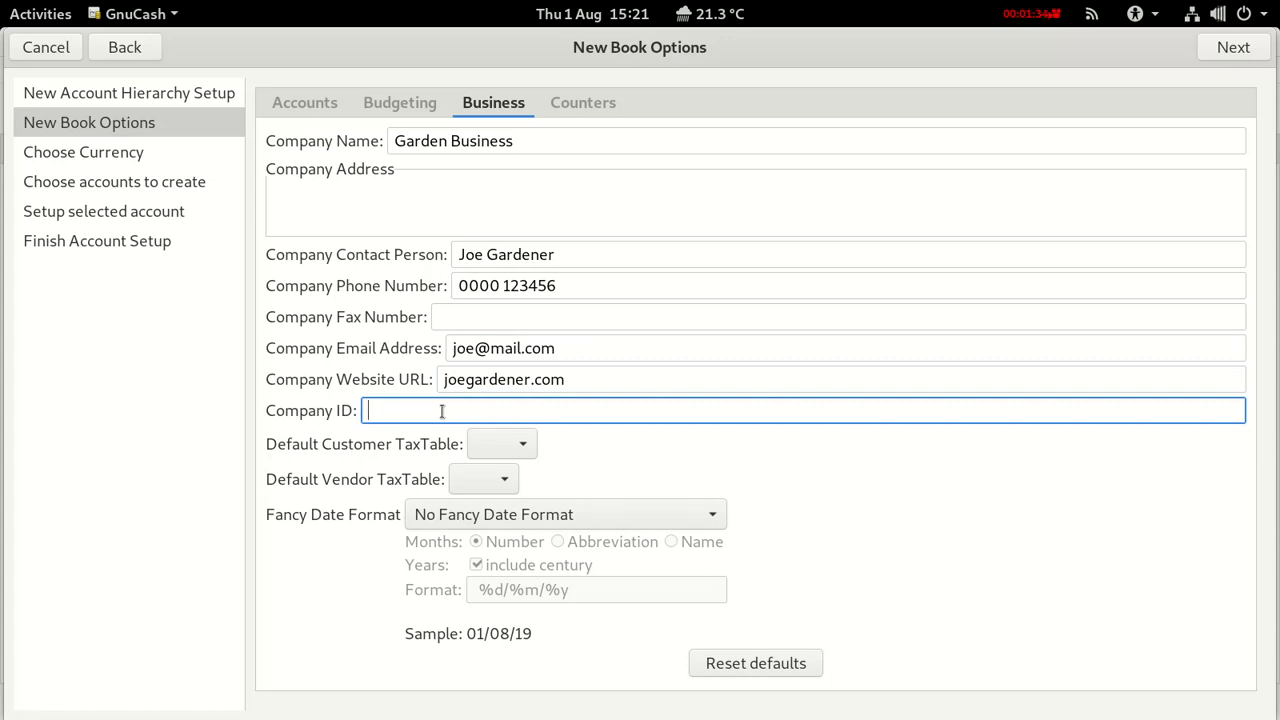
type("#0123456789")
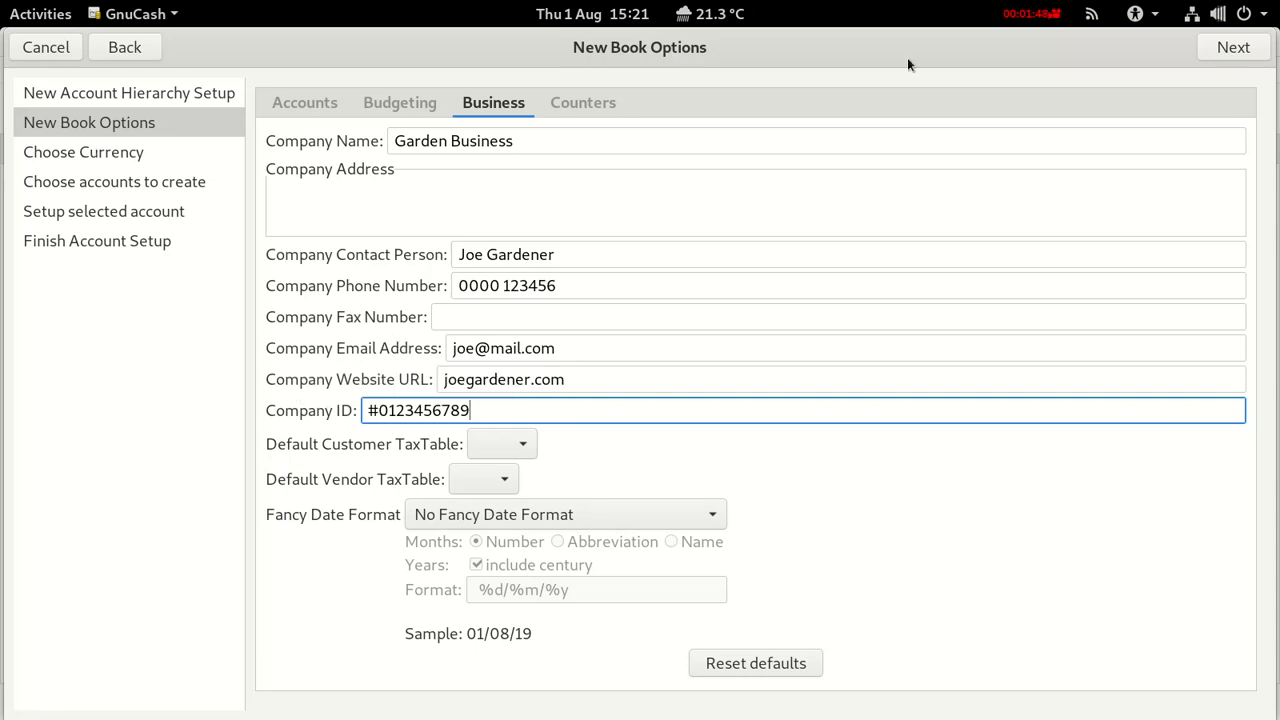
left_click(1233, 47)
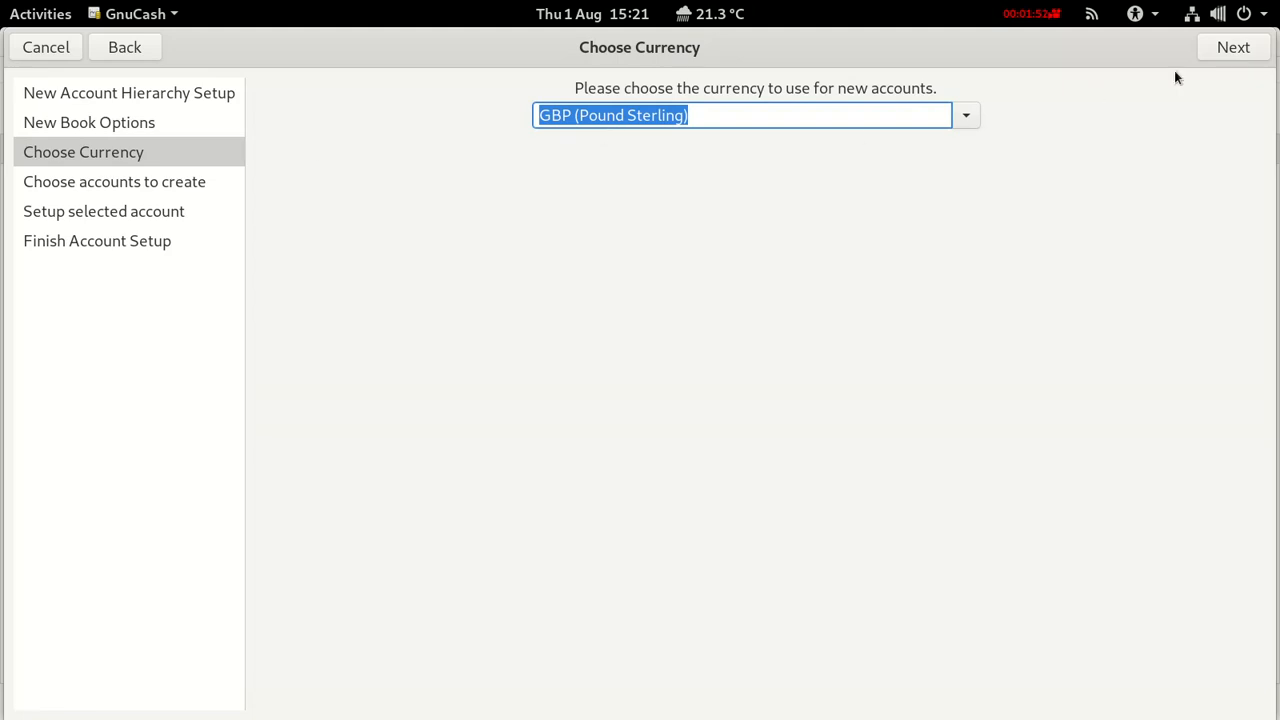
Keep GBP and swap the Common Accounts category for Business Accounts.
left_click(1228, 48)
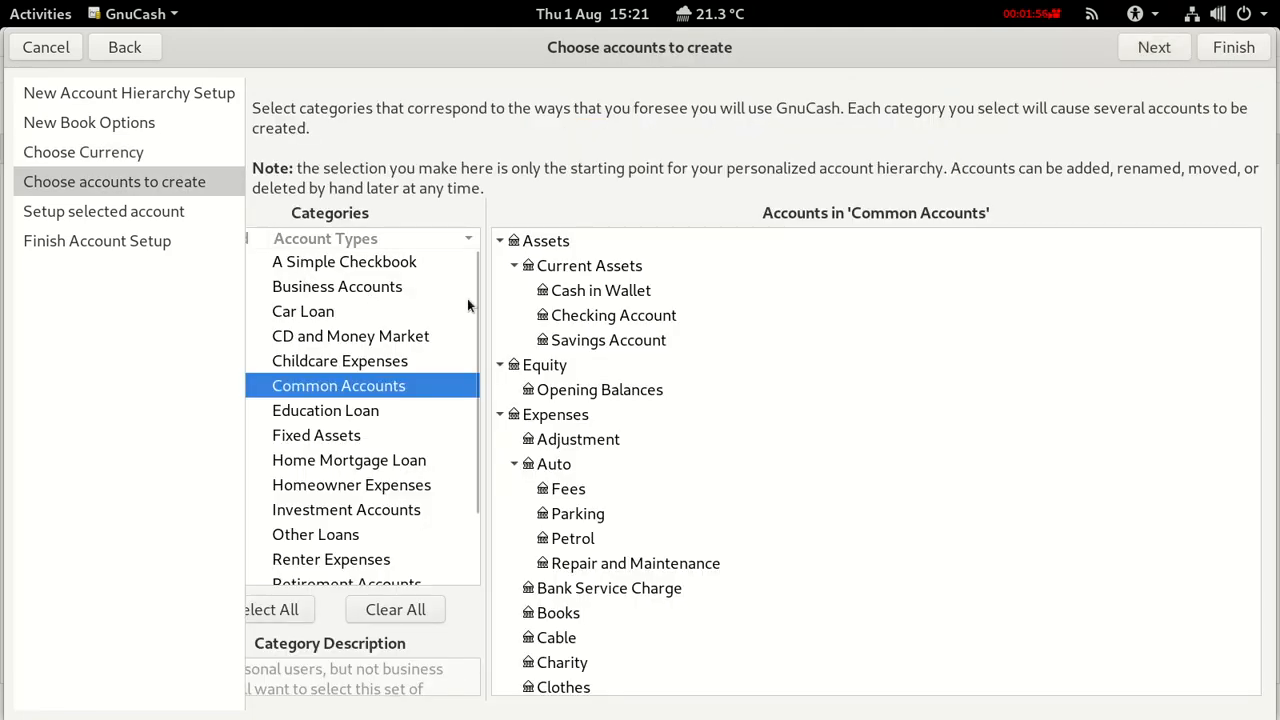
left_click_drag(492, 296, 529, 300)
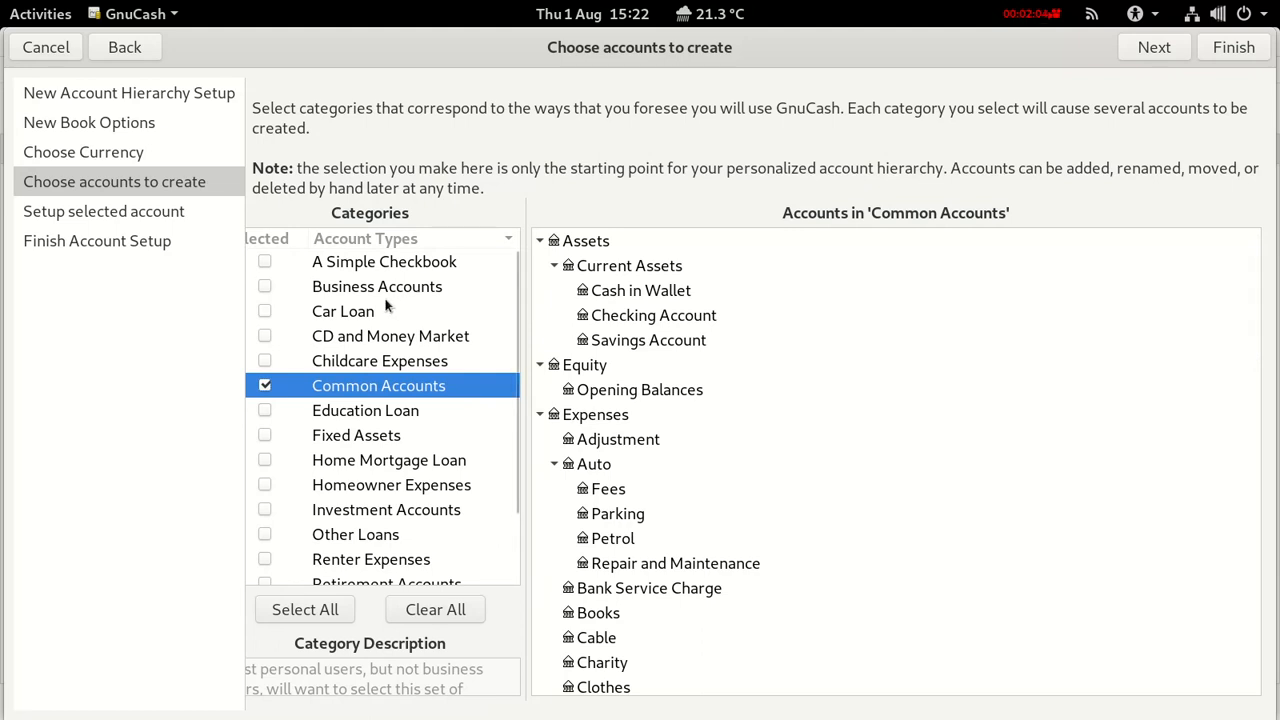
left_click(266, 385)
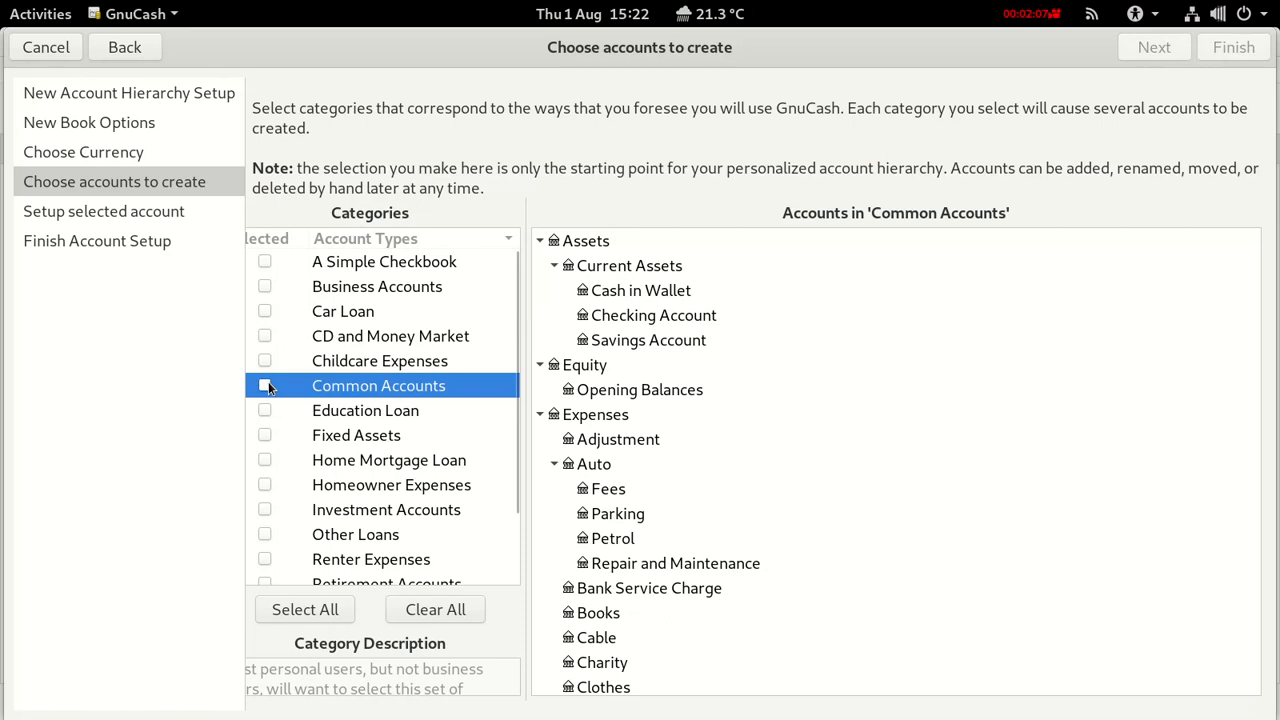
left_click(263, 284)
left_click(263, 286)
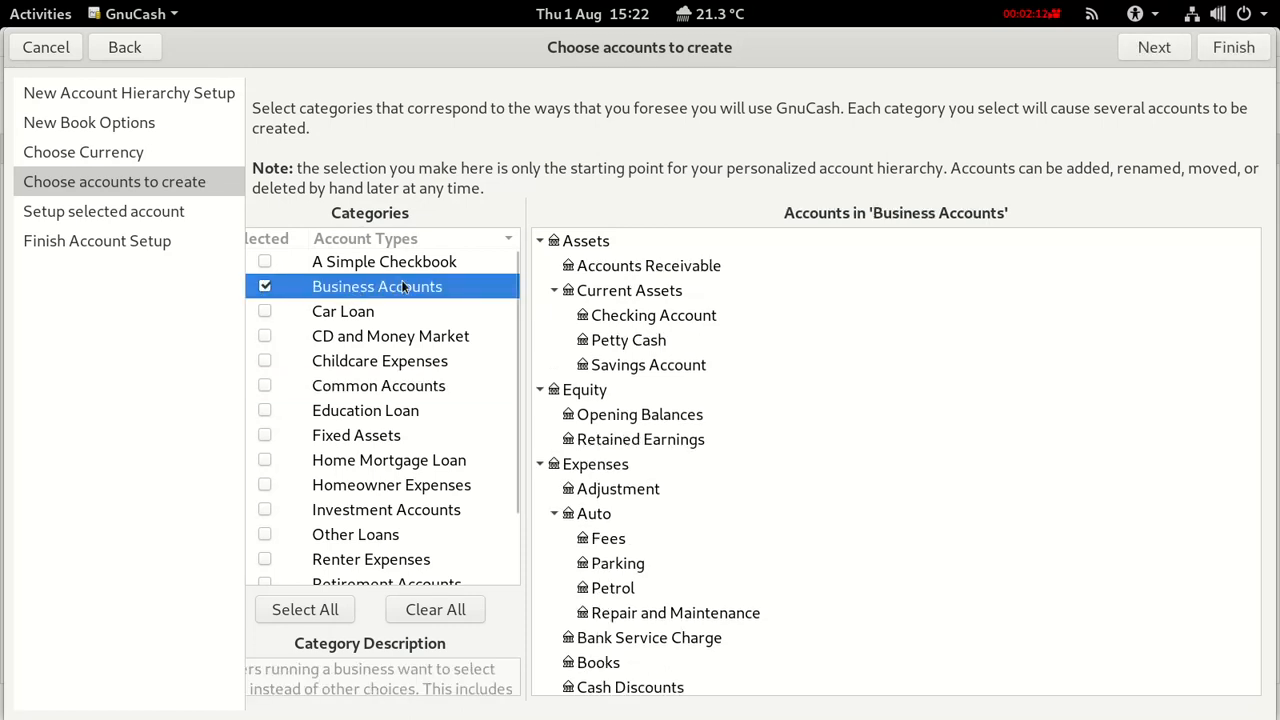
Collapse the Assets, Equity, Expenses, Income and Liabilities branches in the preview tree.
left_click(541, 243)
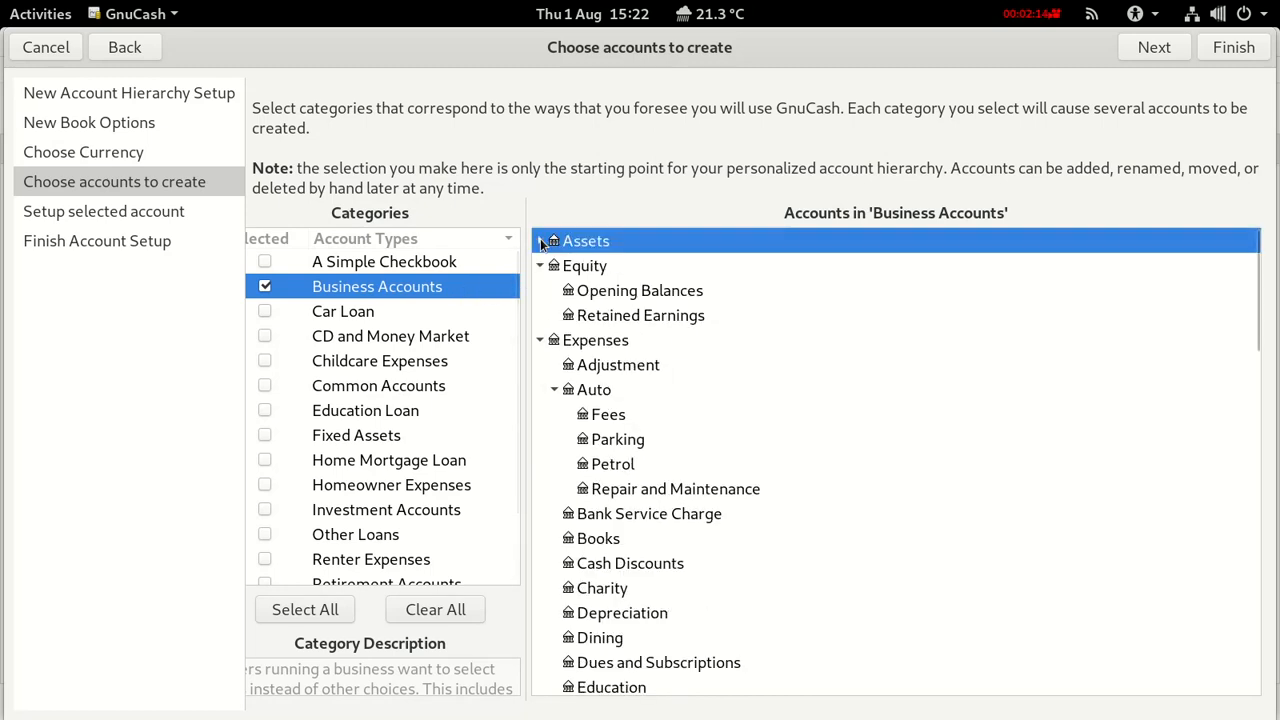
left_click(540, 265)
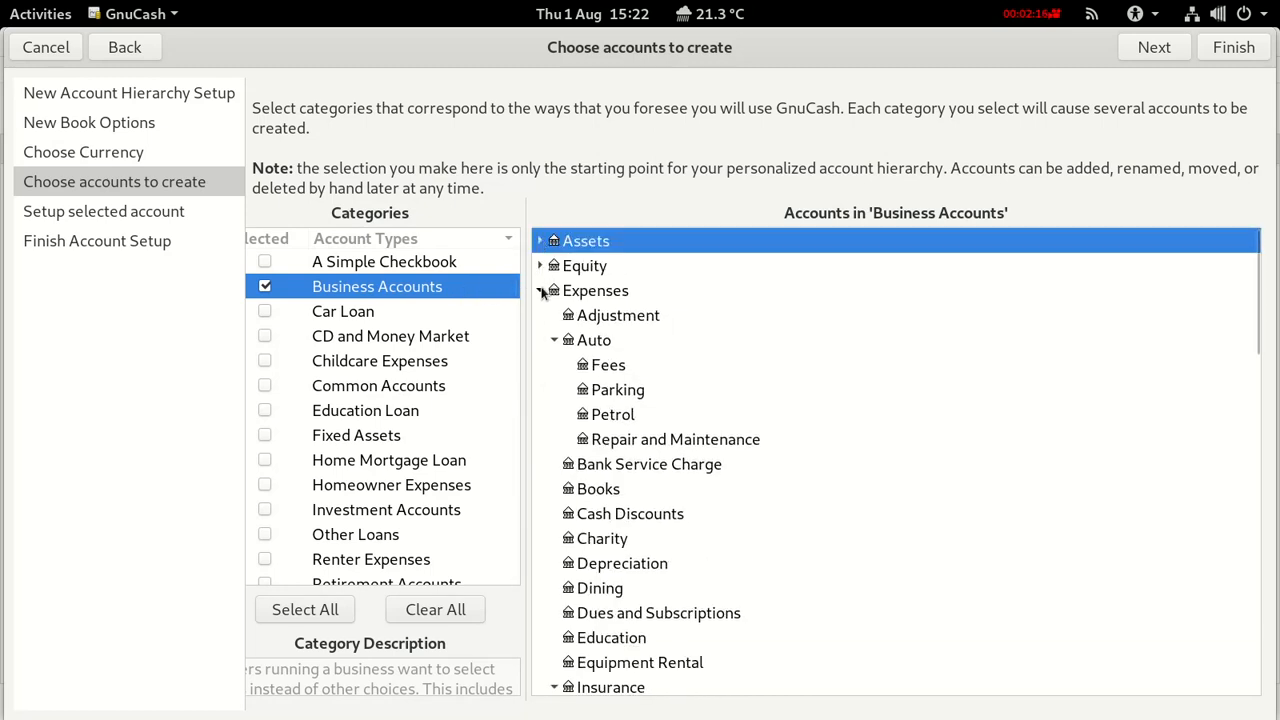
left_click(541, 290)
left_click(540, 315)
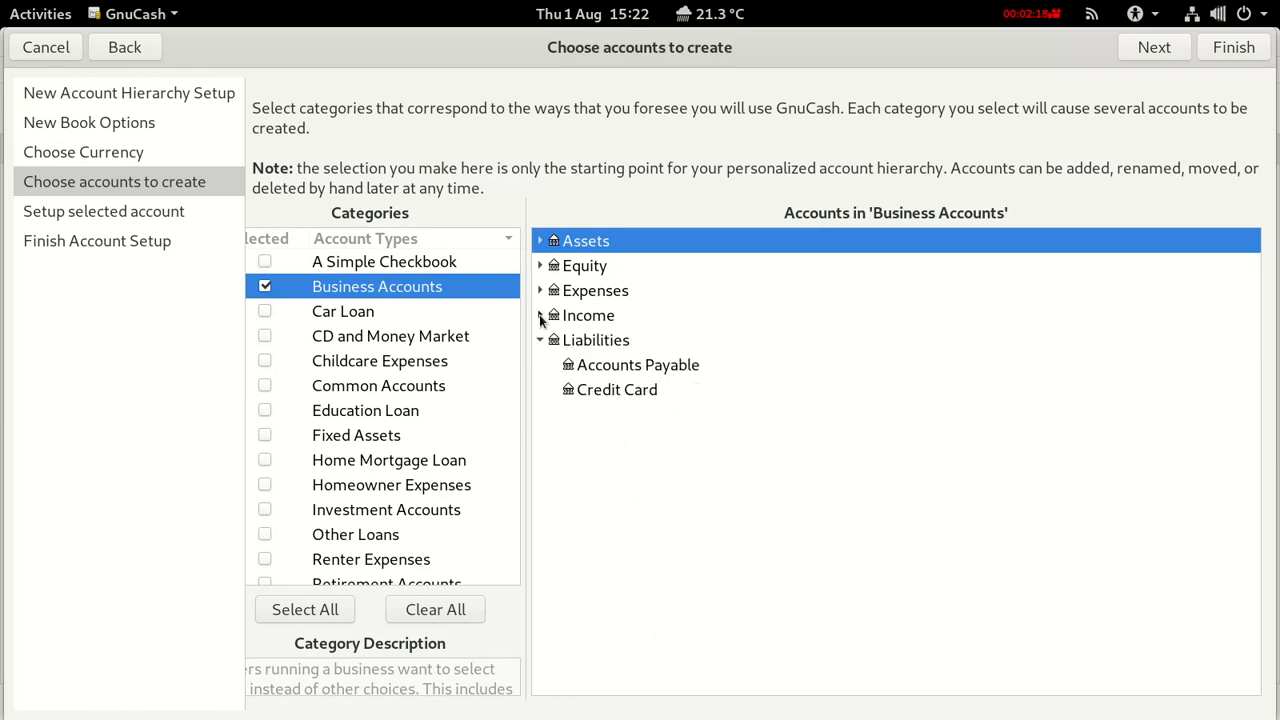
left_click(540, 340)
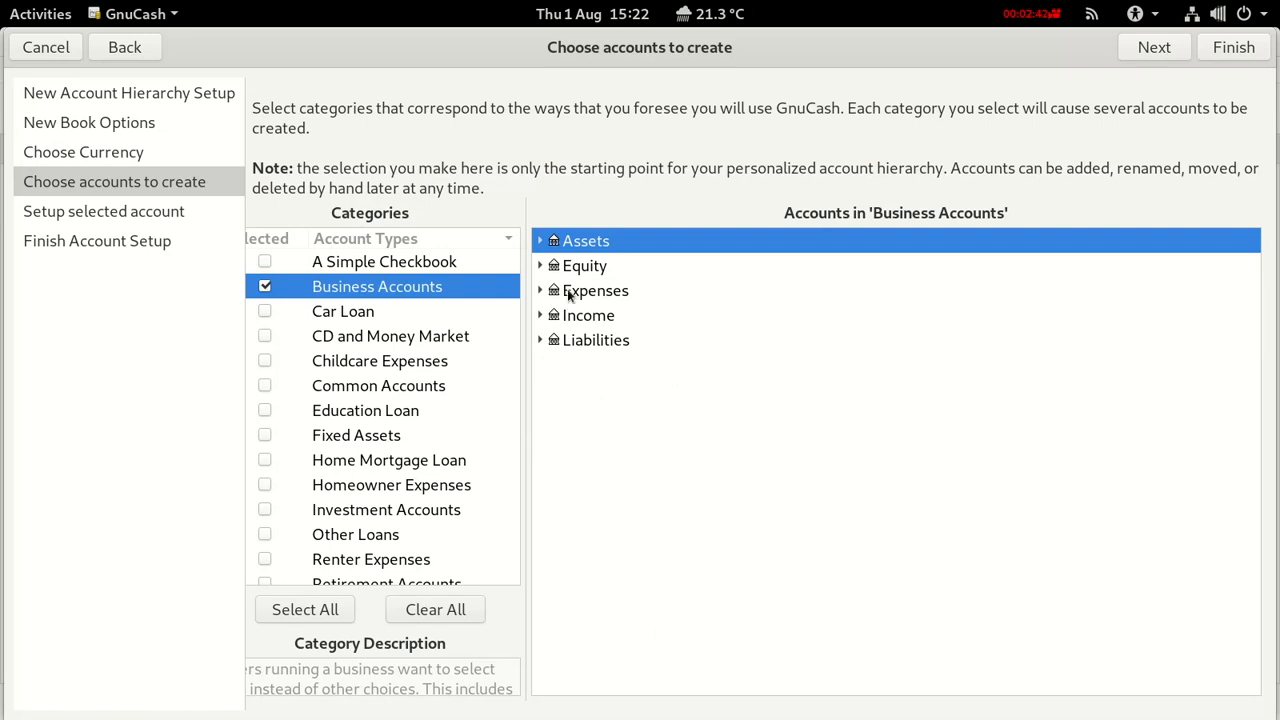
Inspect the Expenses and Income groups, including the Sales income account.
left_click(569, 295)
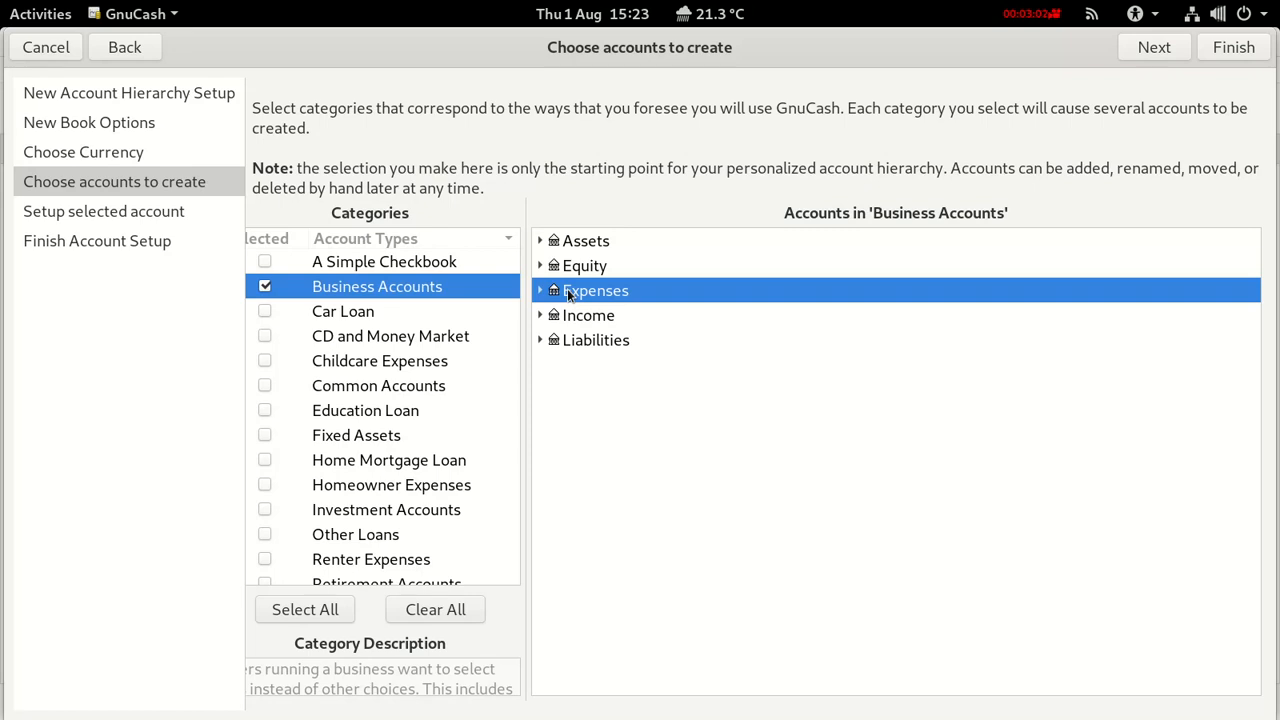
left_click(578, 318)
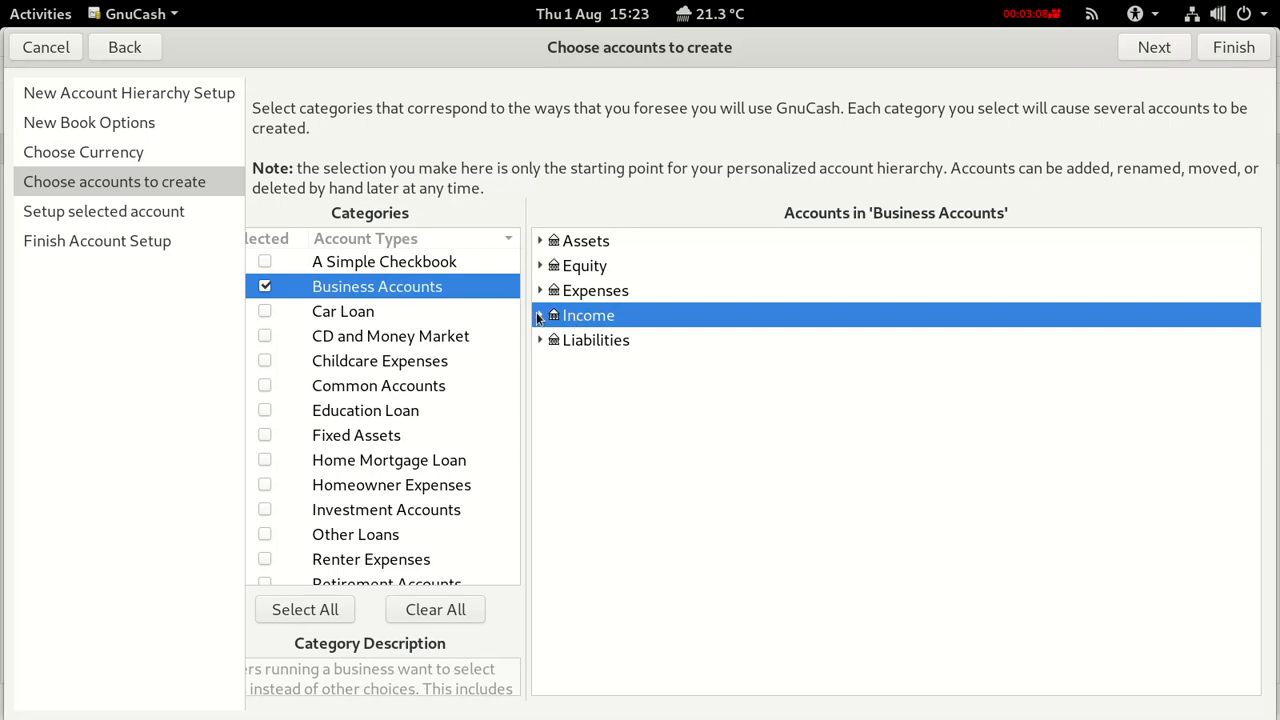
left_click(539, 317)
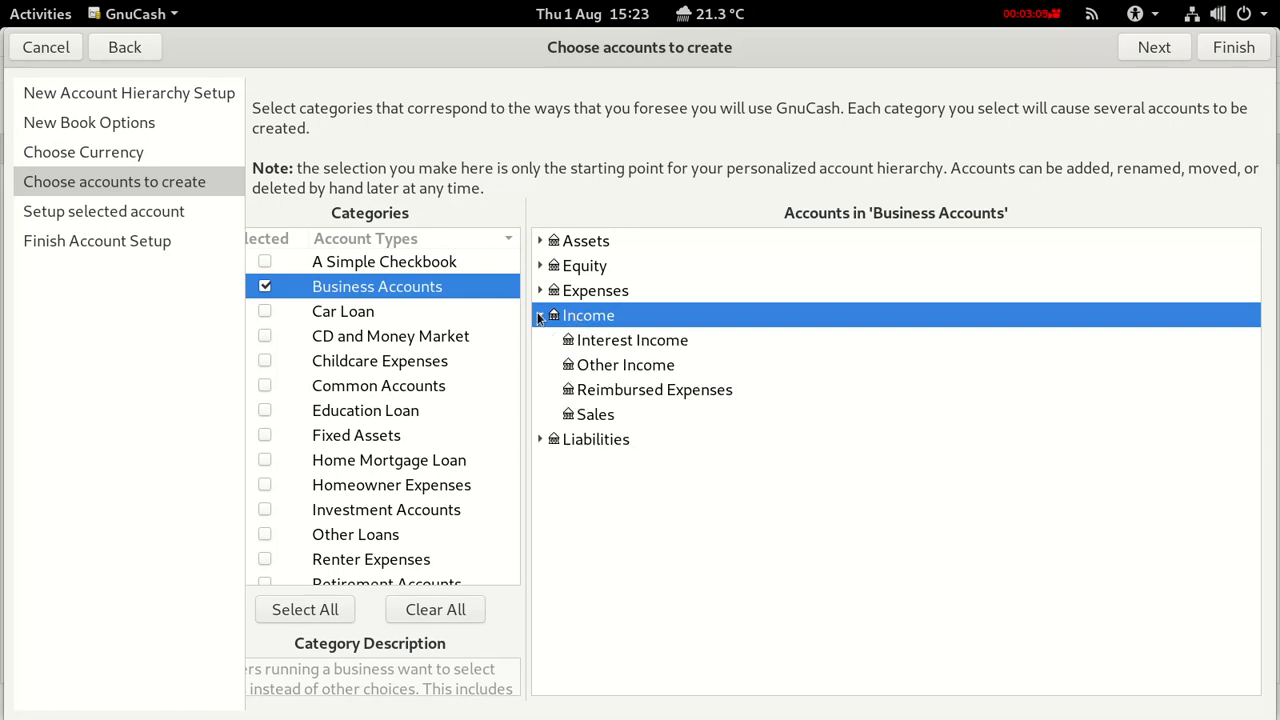
left_click(589, 420)
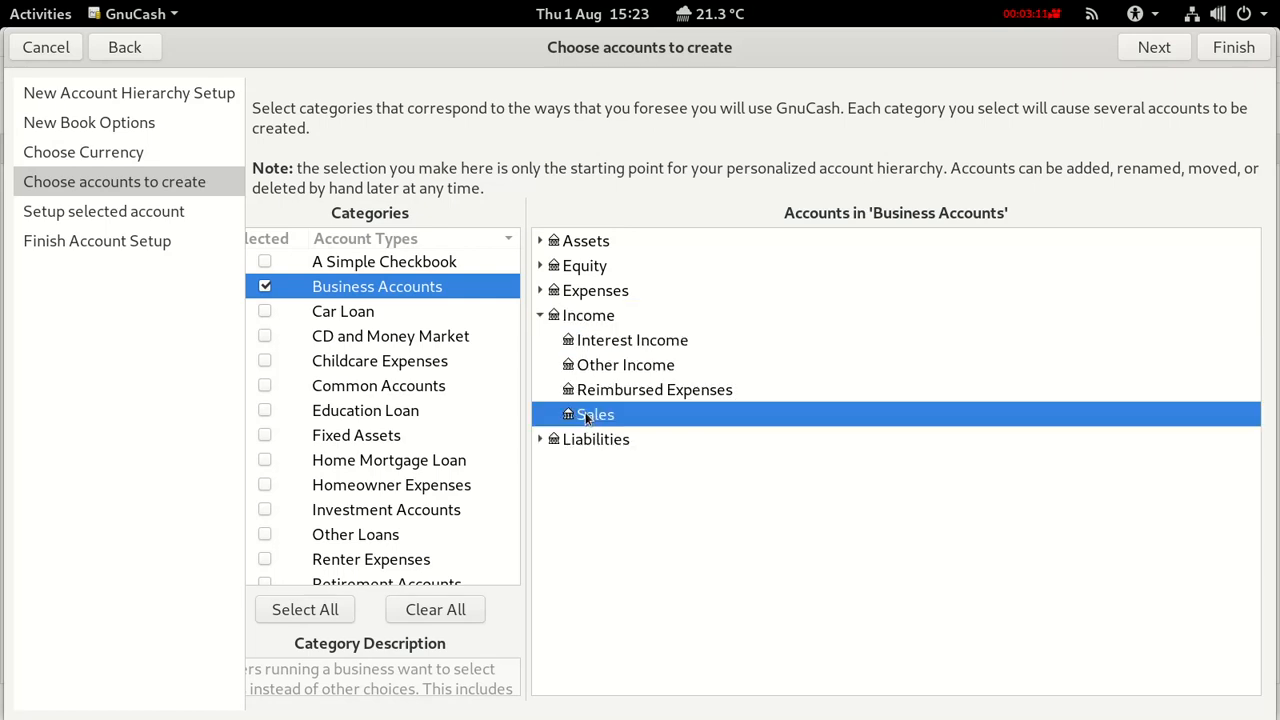
left_click(539, 316)
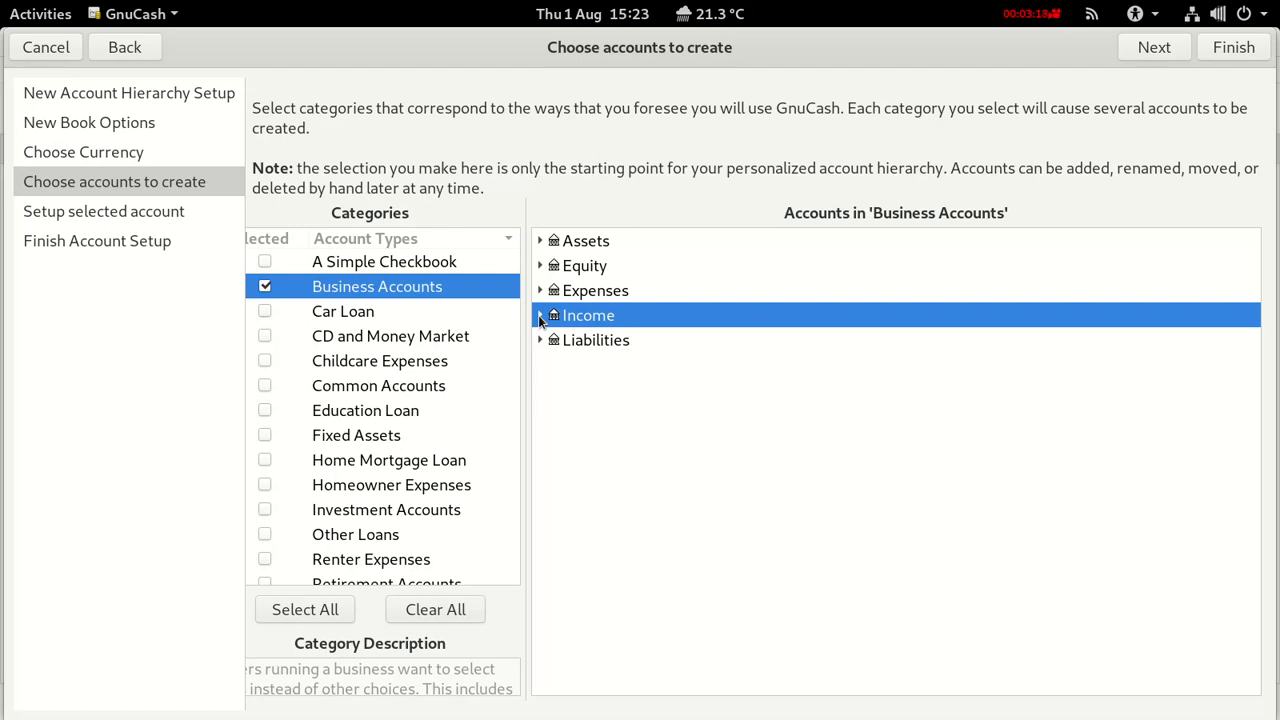
Expand Liabilities and Assets to reveal Accounts Receivable and Accounts Payable.
left_click(576, 342)
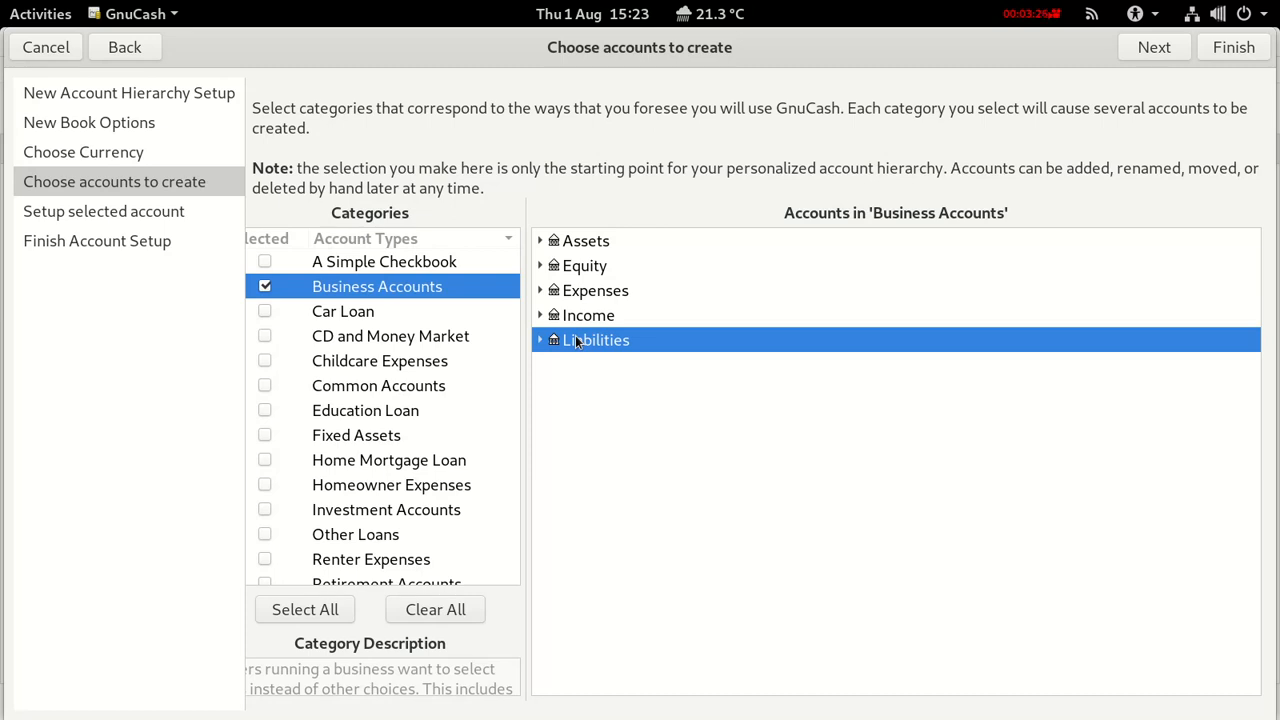
left_click(538, 340)
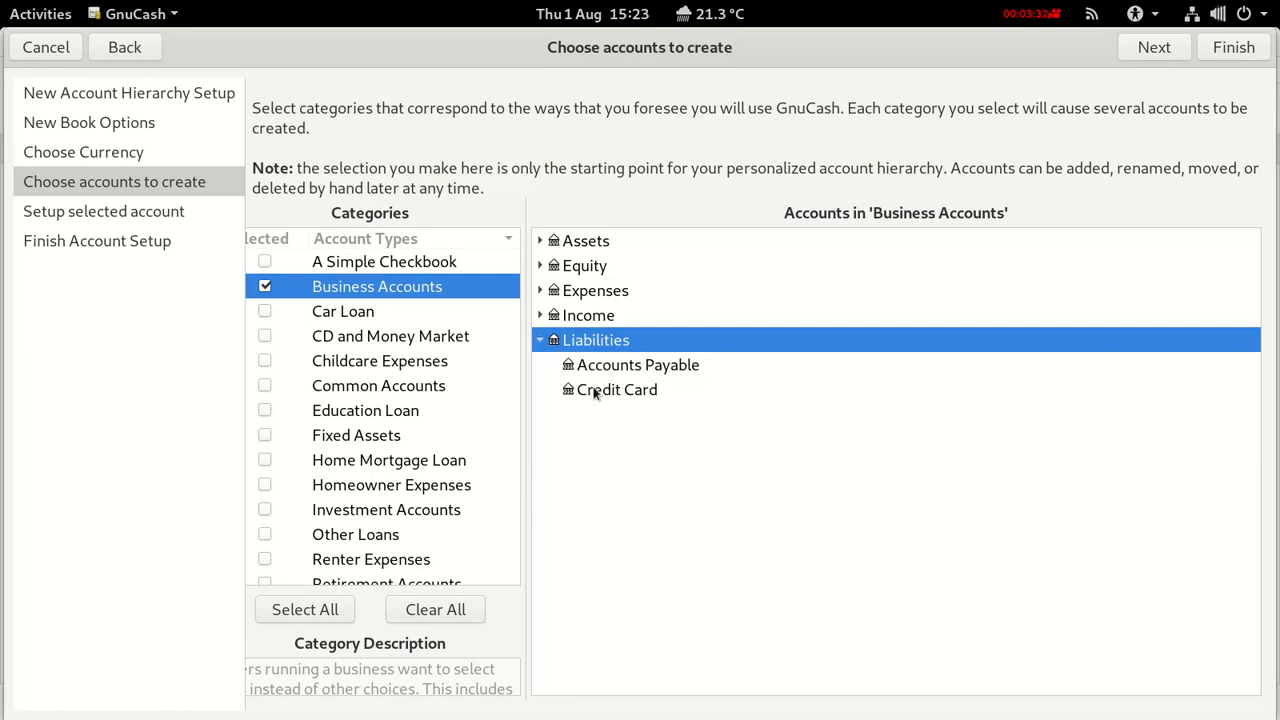
left_click(541, 241)
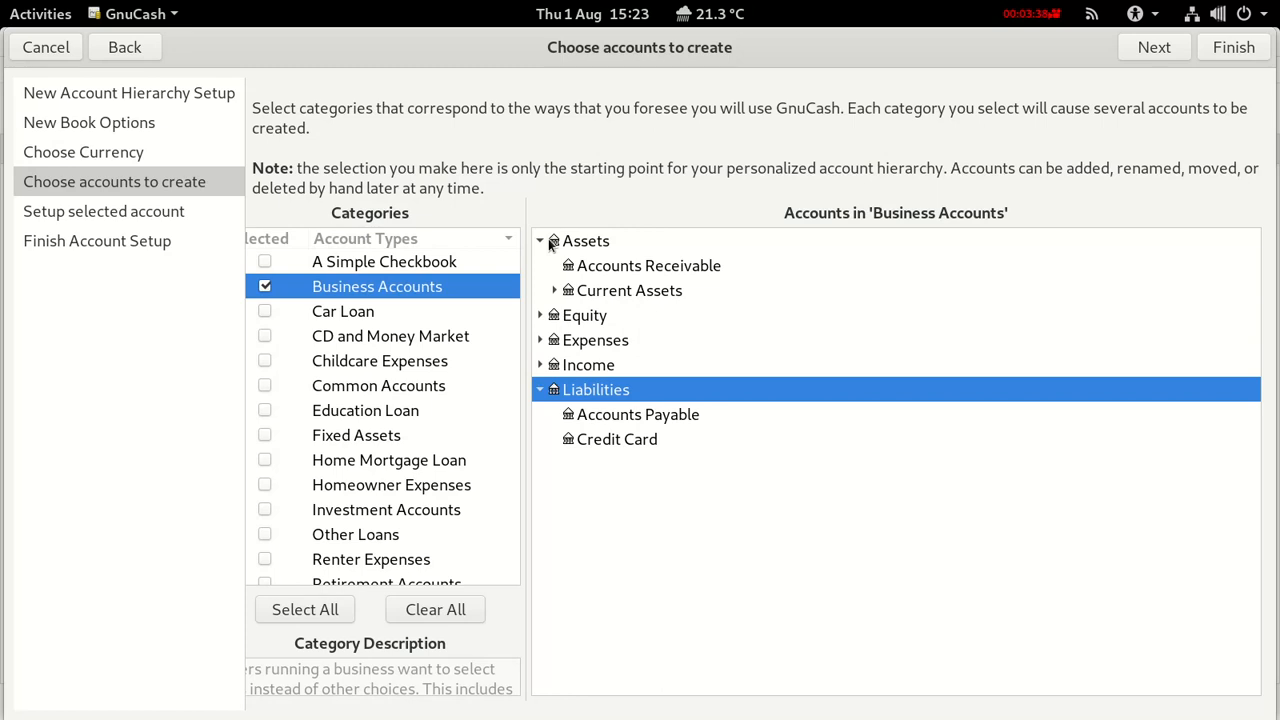
left_click(603, 266)
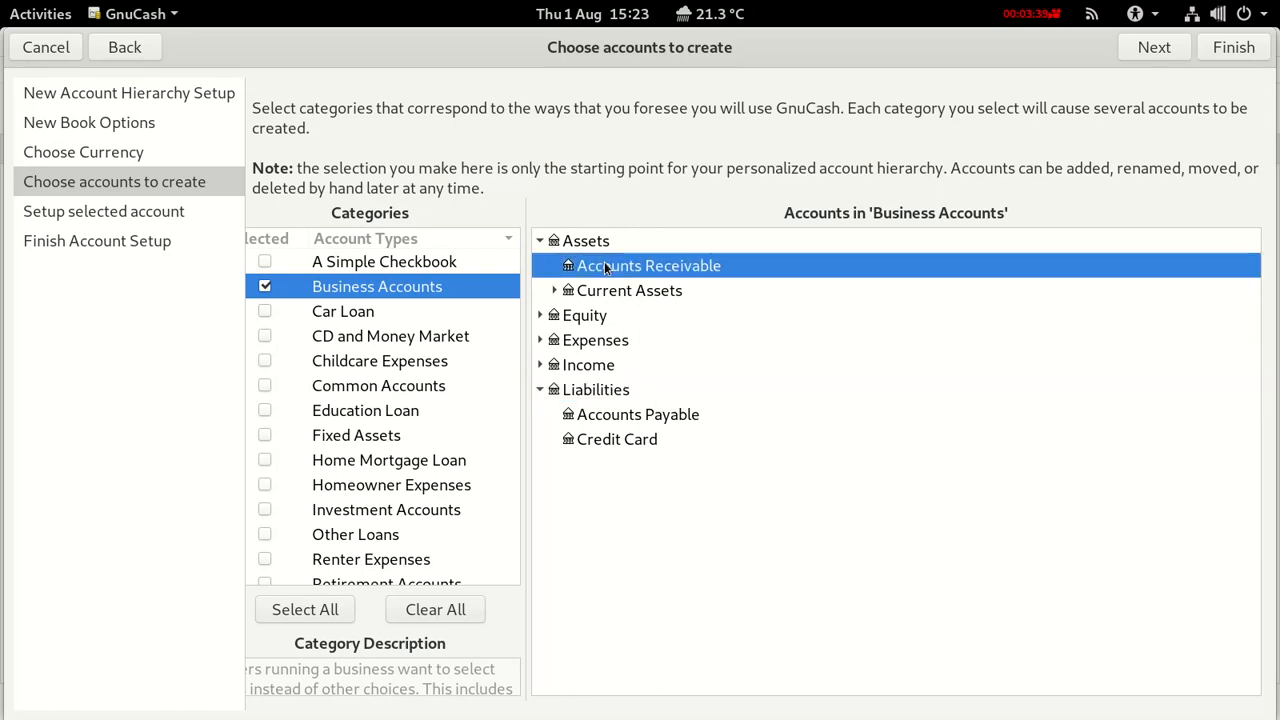
left_click(610, 420)
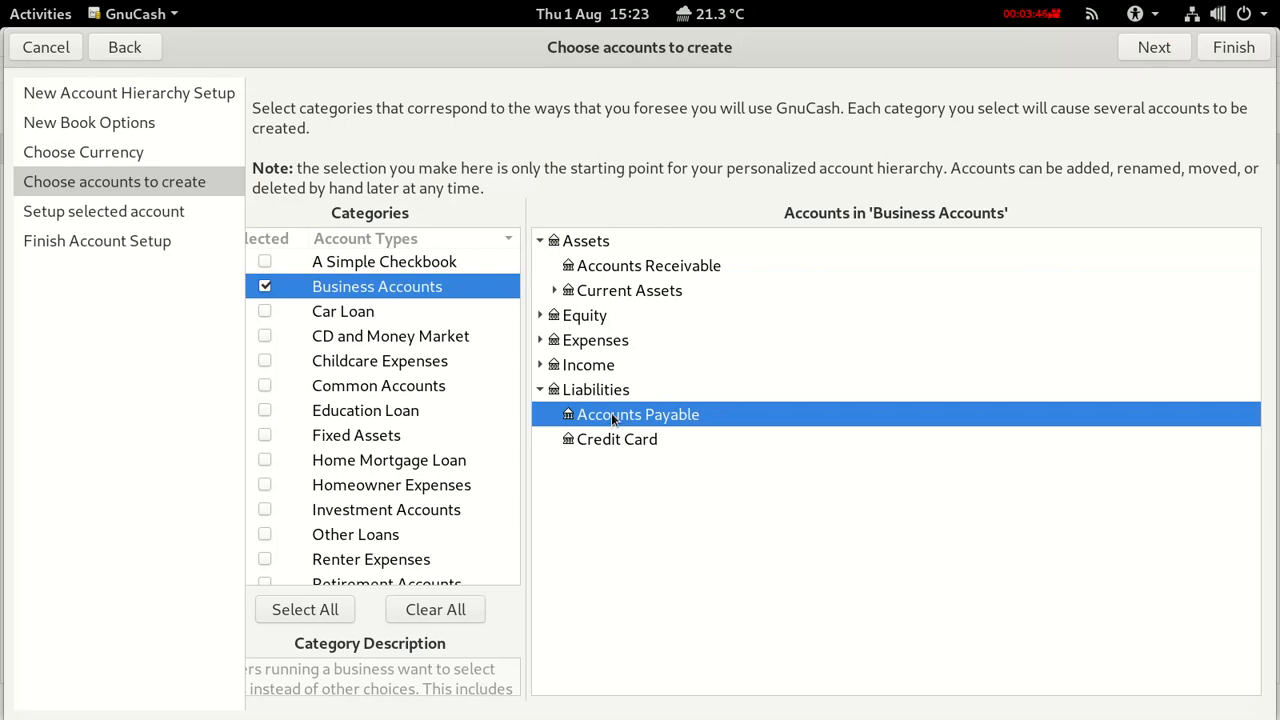
key("alt+Tab")
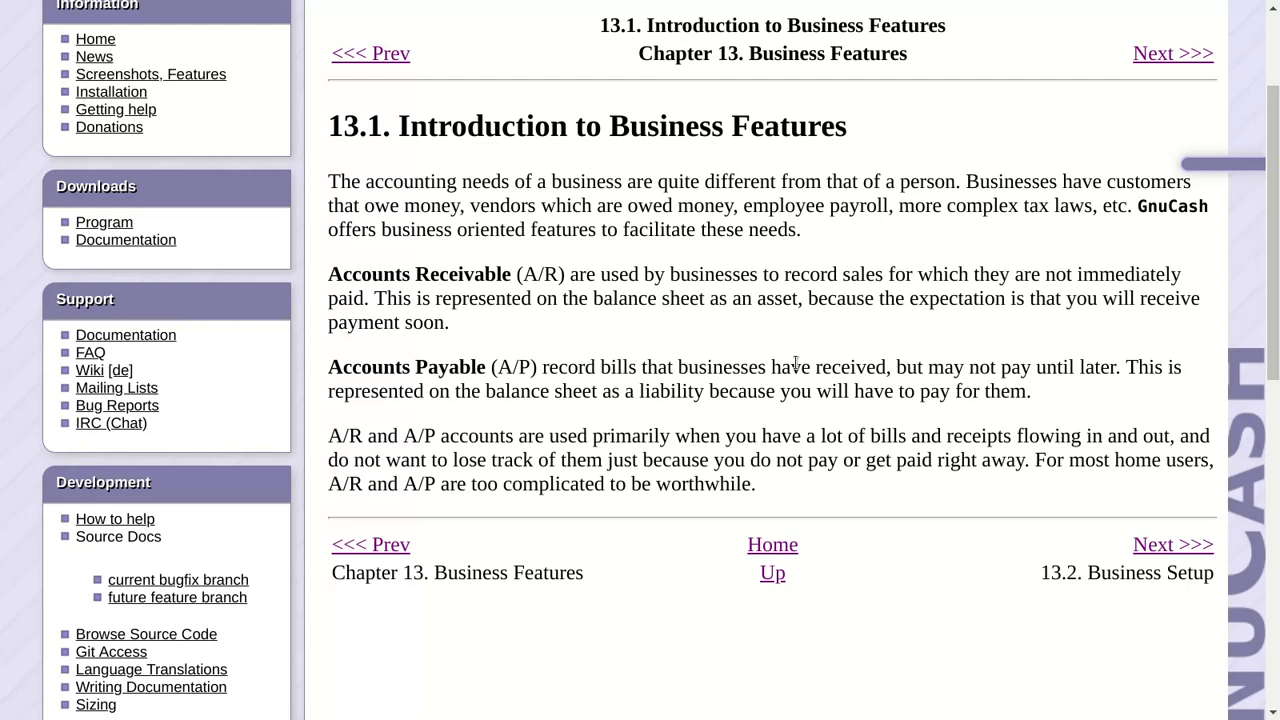
key("alt+Tab")
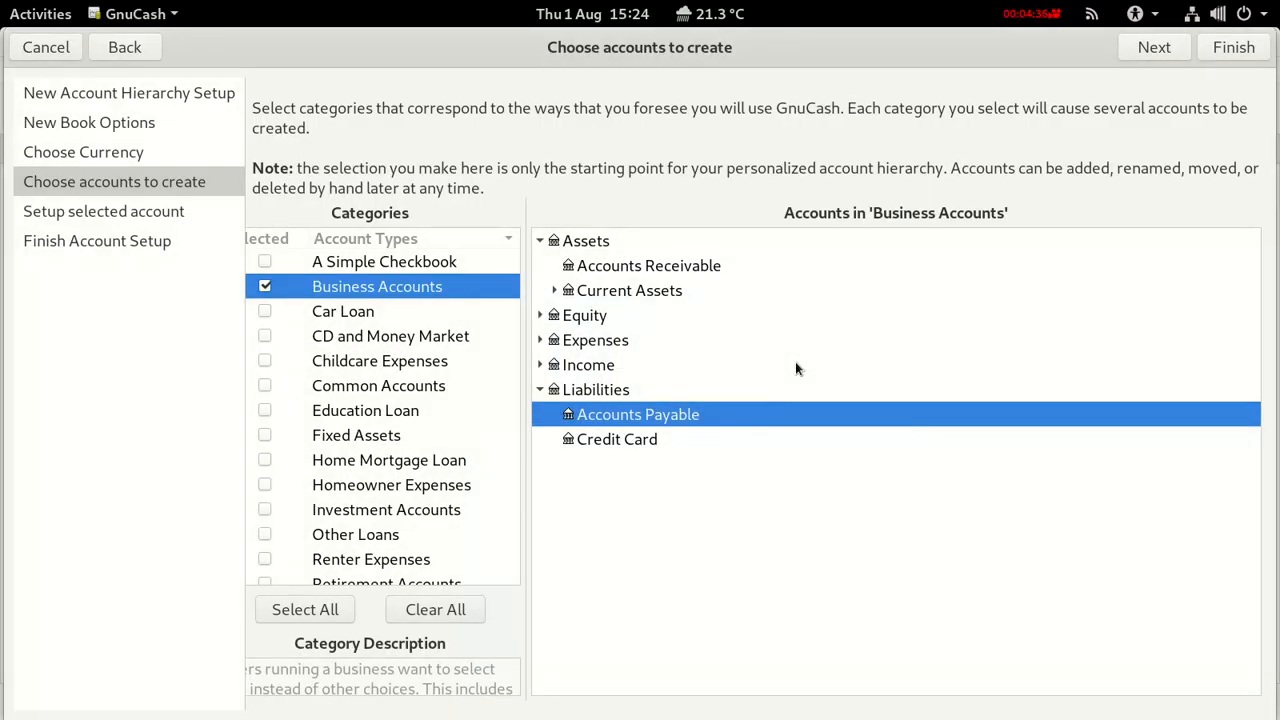
Select Equity and collapse the Assets and Liabilities groups back to top level.
left_click(584, 317)
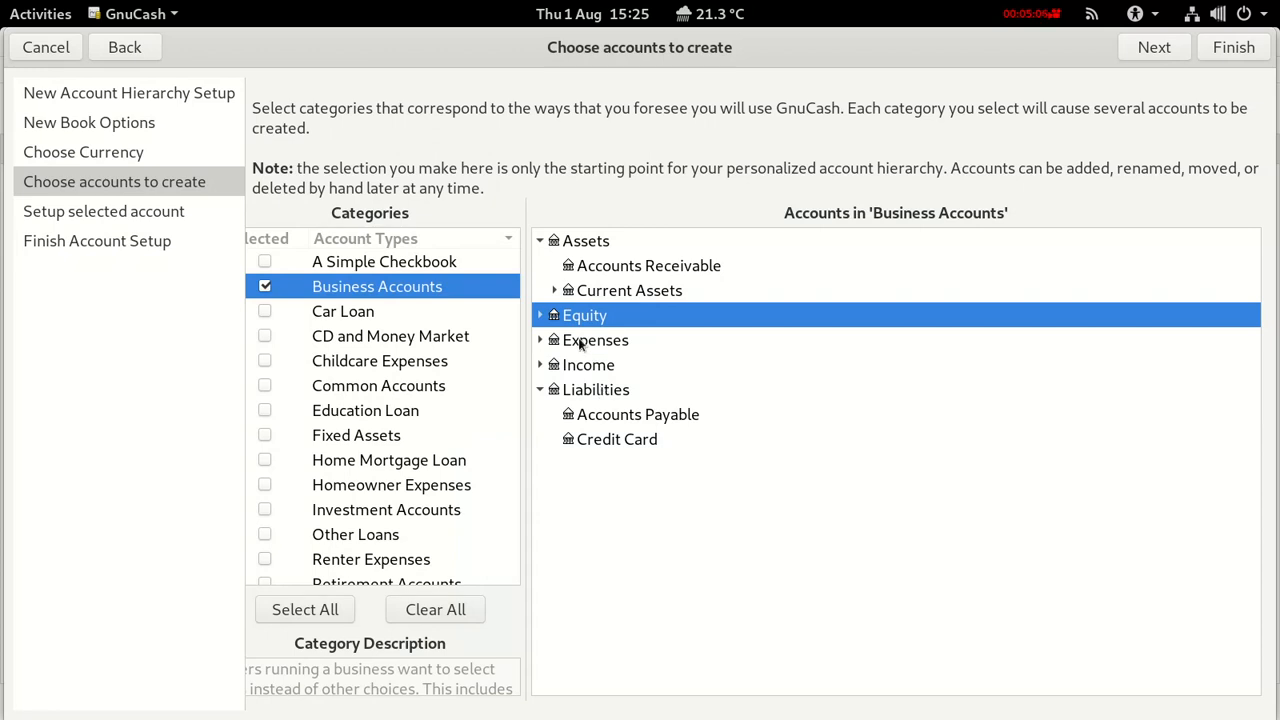
left_click(538, 241)
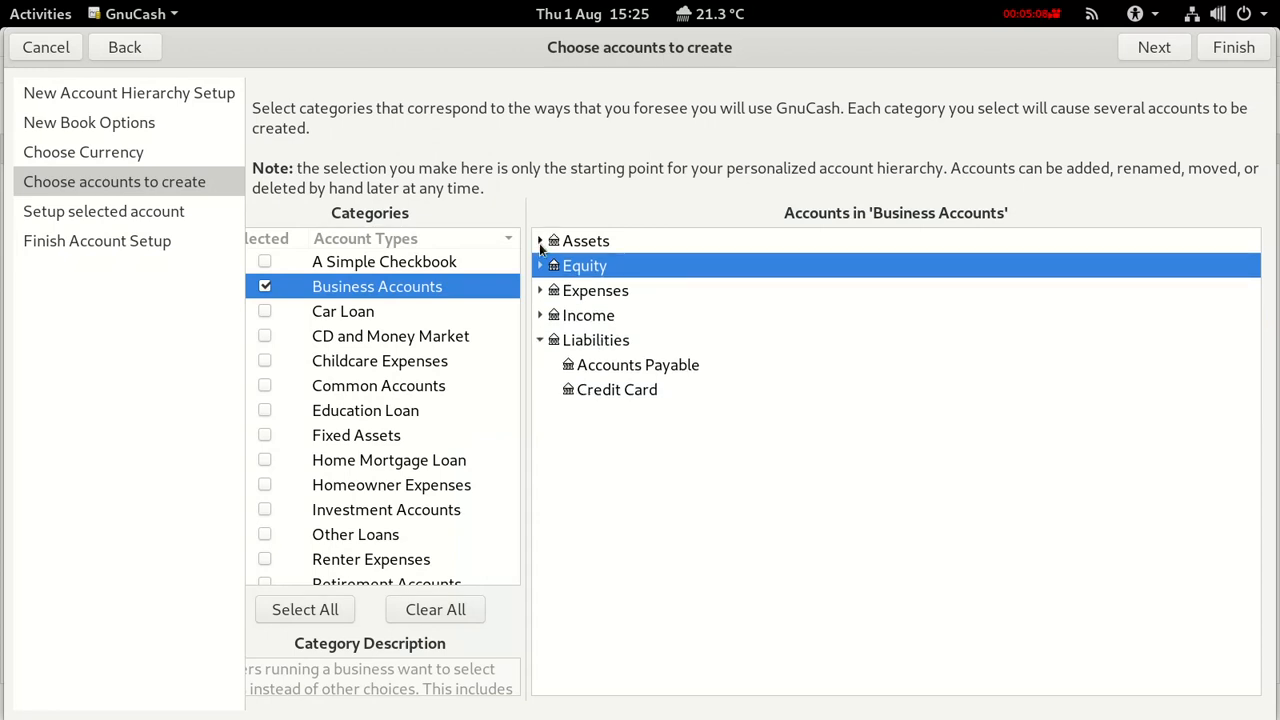
left_click(540, 340)
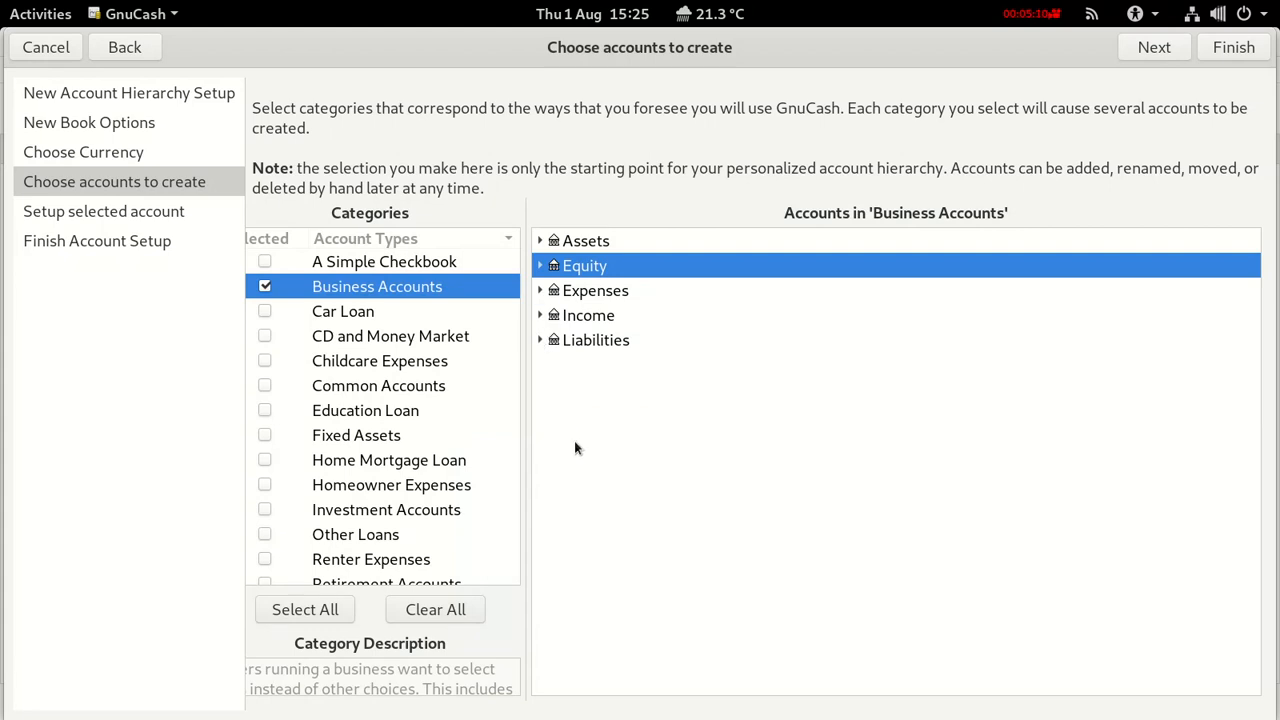
Review Checking Account and Opening Balances settings, then finish setup and create the accounts.
left_click(1154, 50)
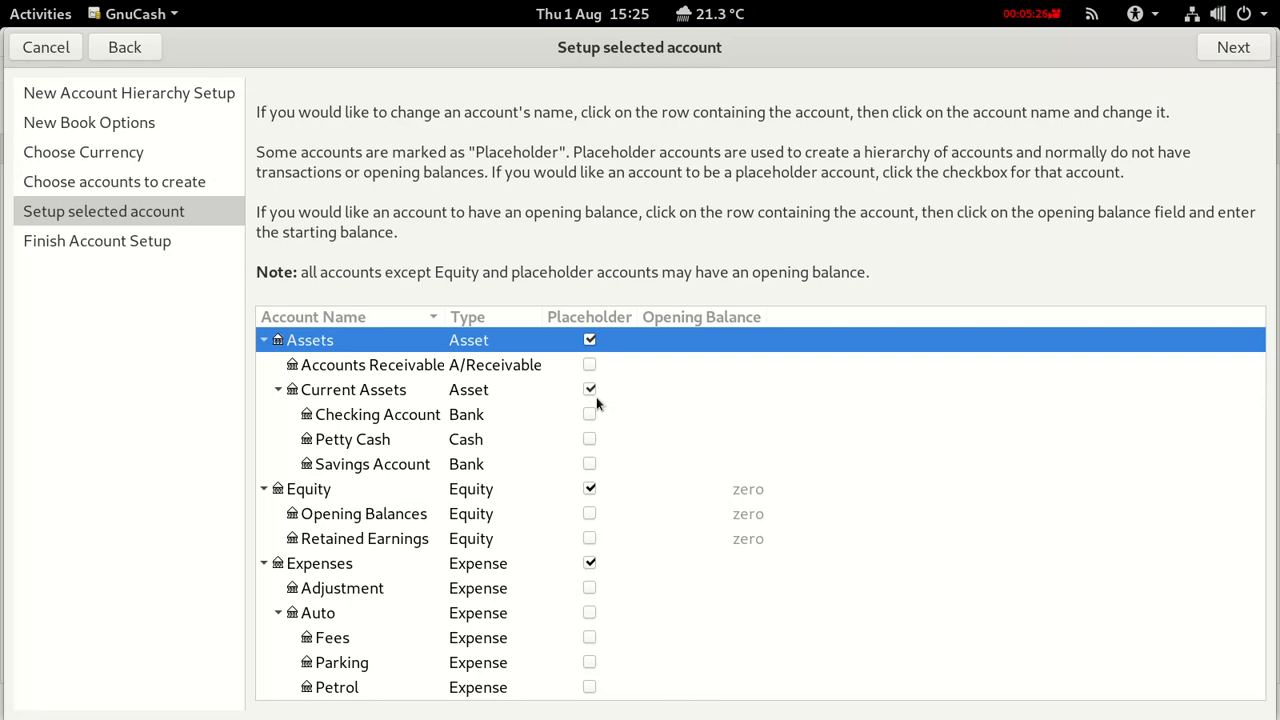
left_click(404, 418)
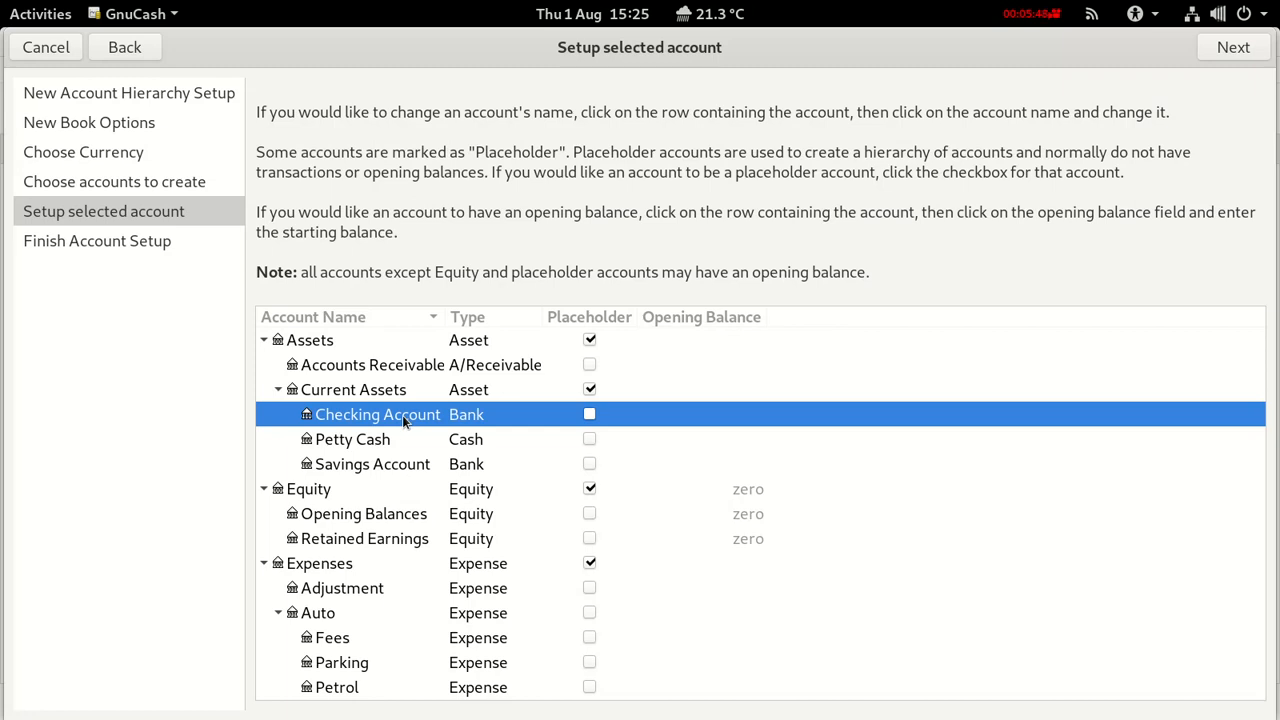
left_click(389, 516)
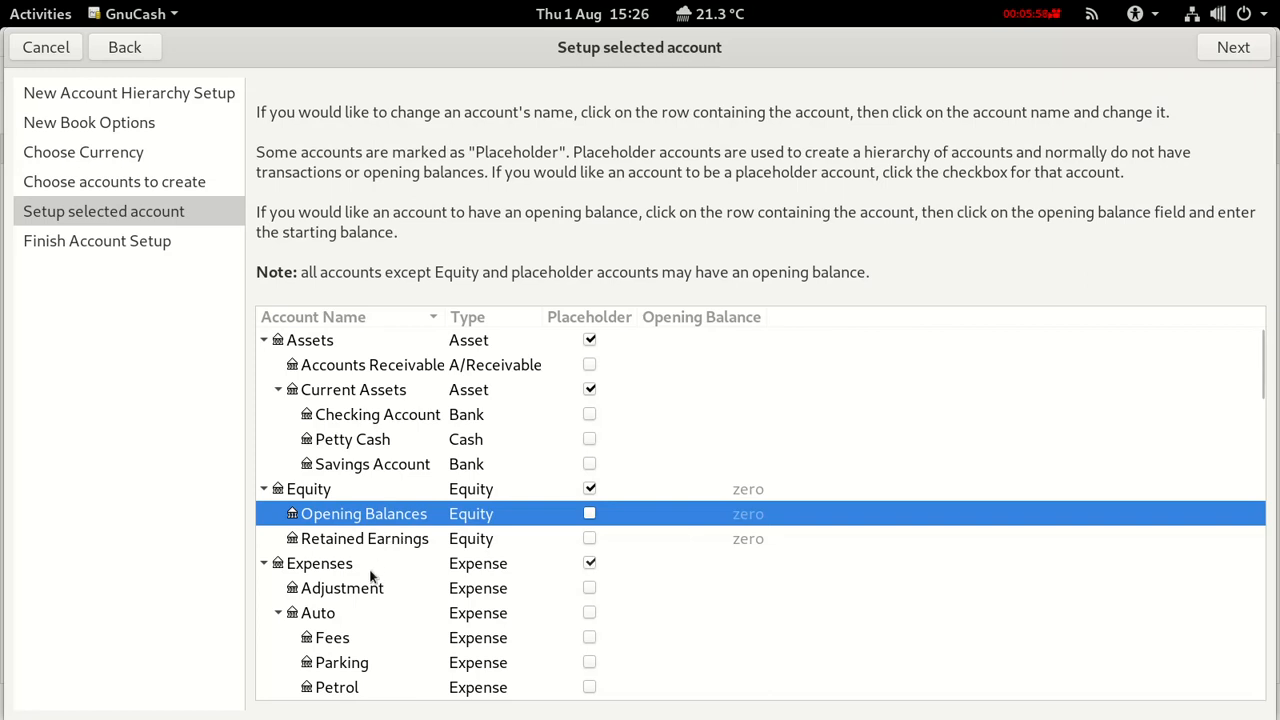
scroll(368, 588, "down", 1)
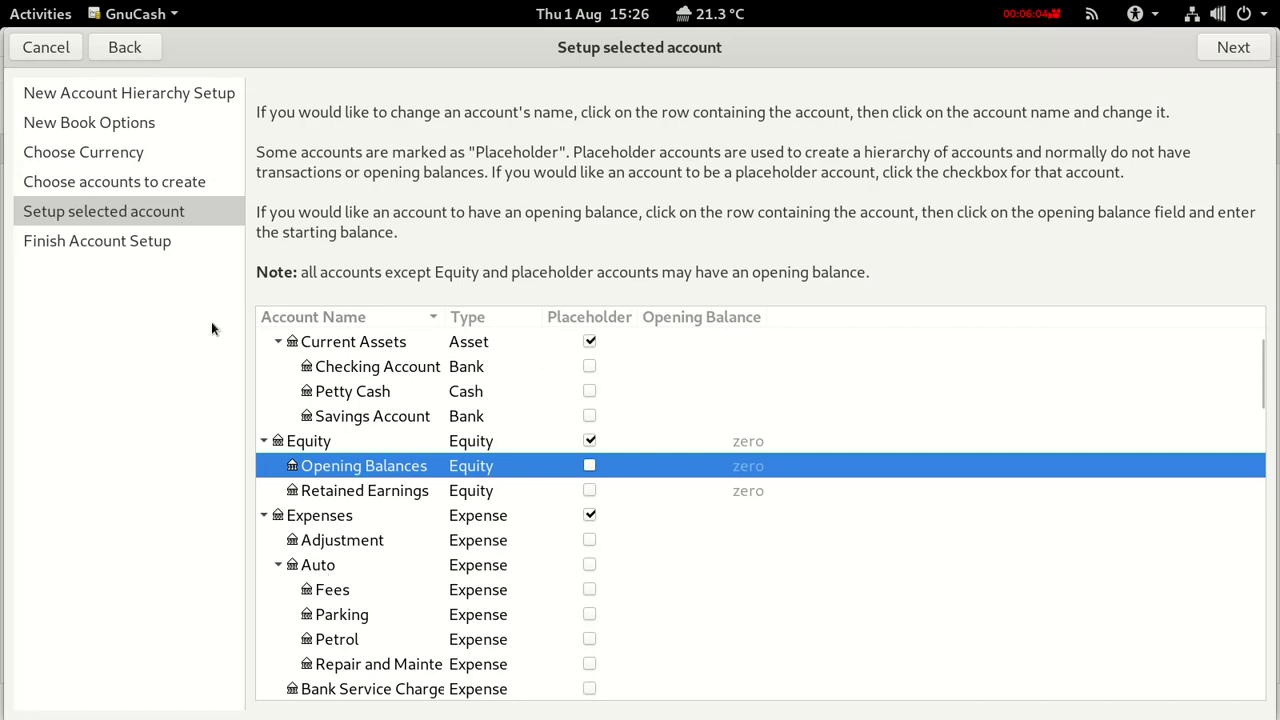
left_click(1232, 50)
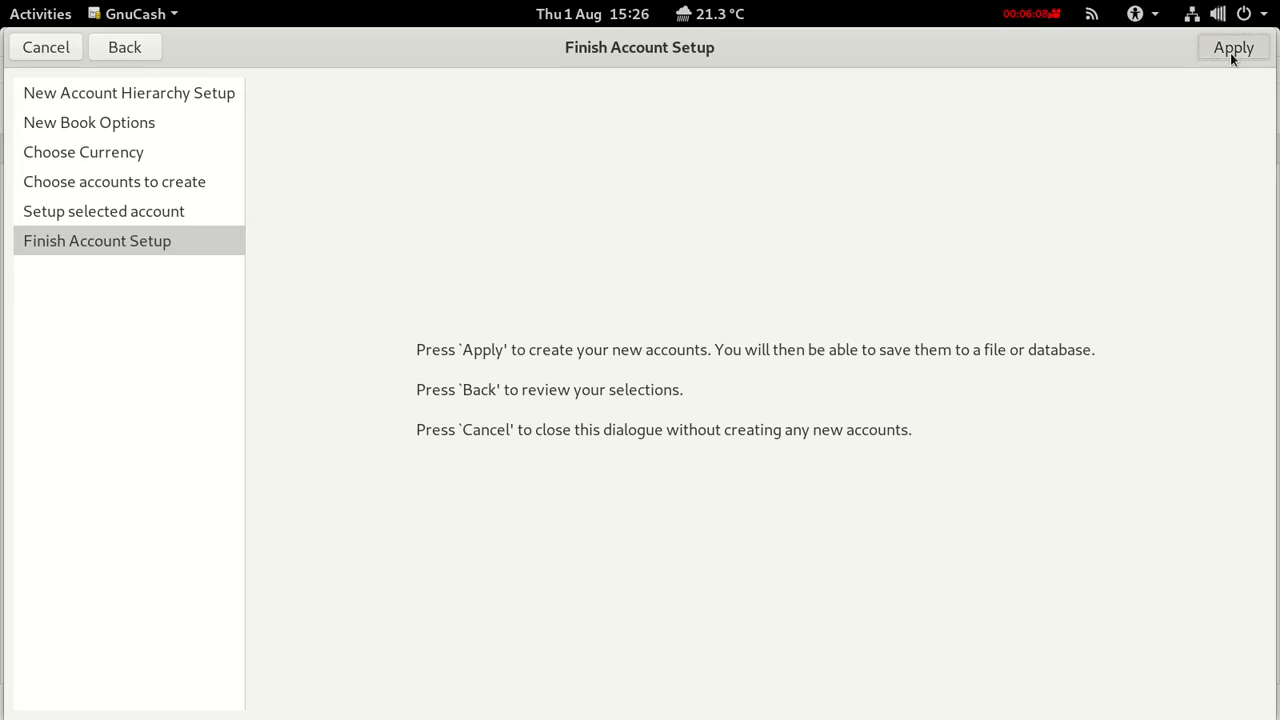
left_click(1230, 52)
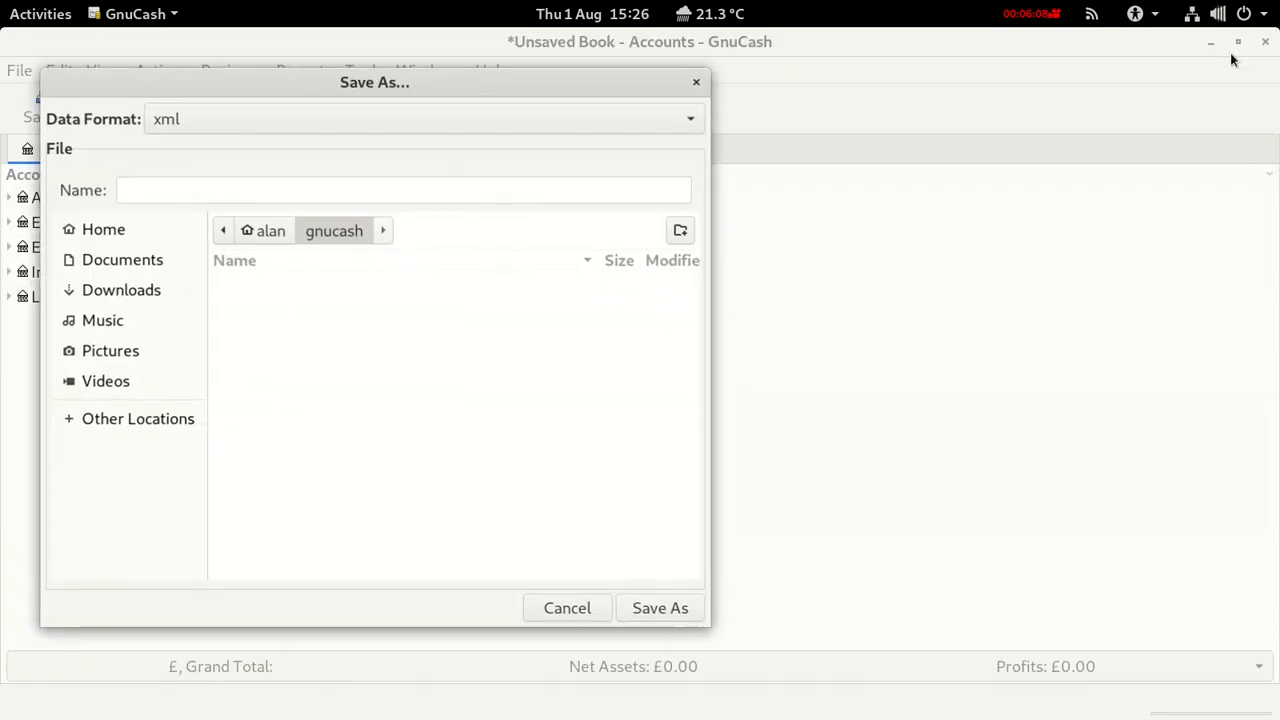
Name the book file 'joegardener'.
left_click(144, 193)
type("joe")
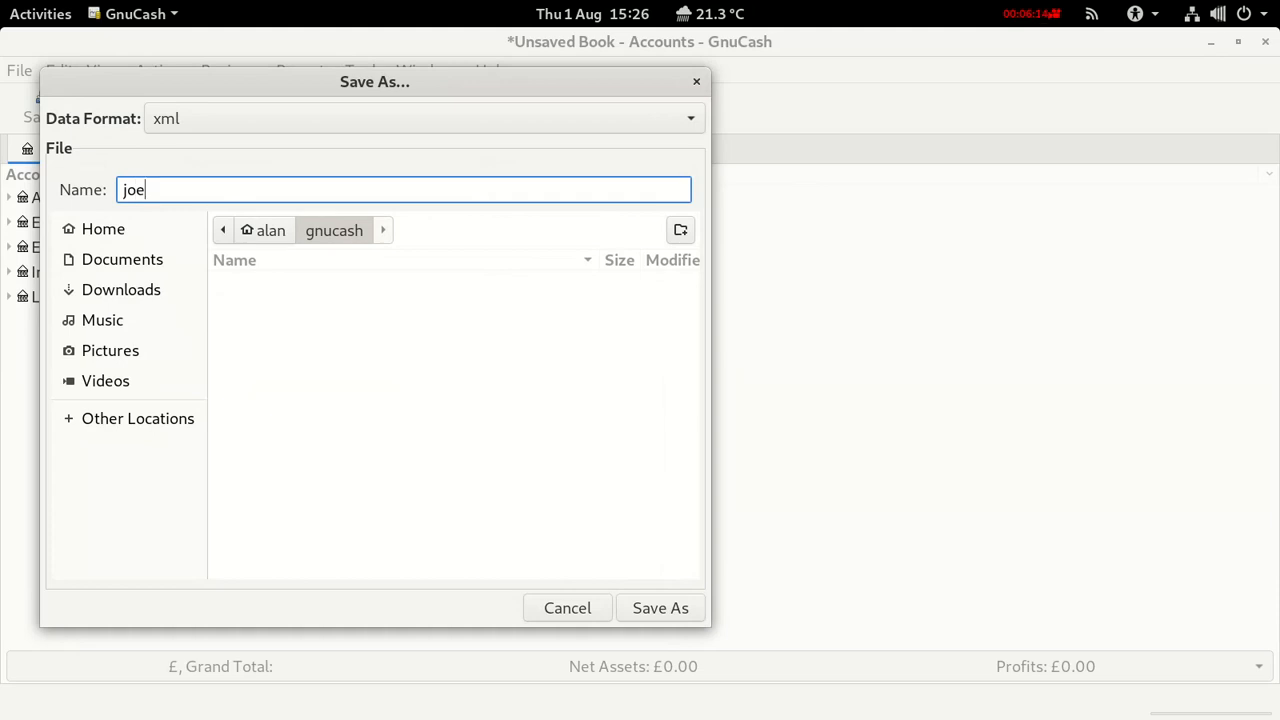
type("h")
key("BackSpace")
type("the")
key("BackSpace")
key("BackSpace")
key("BackSpace")
type("gardener")
Create a GardenAccount folder and save the book there.
left_click(679, 232)
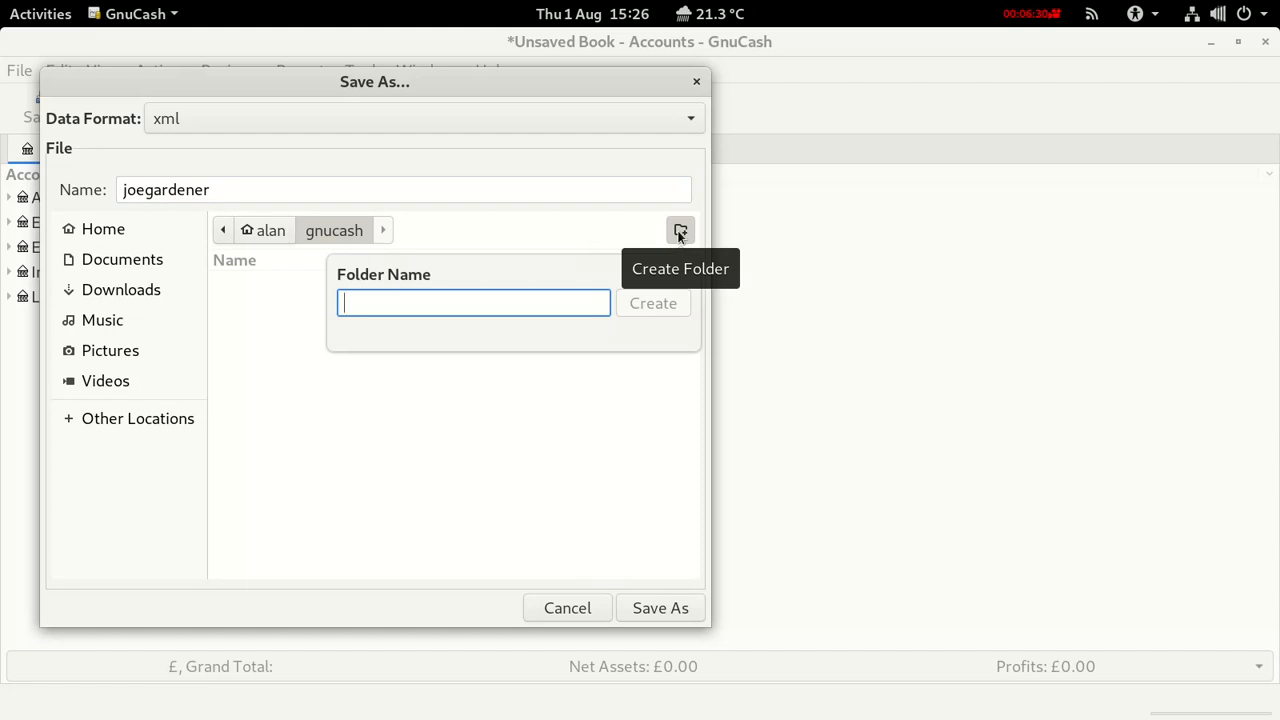
type("Garde")
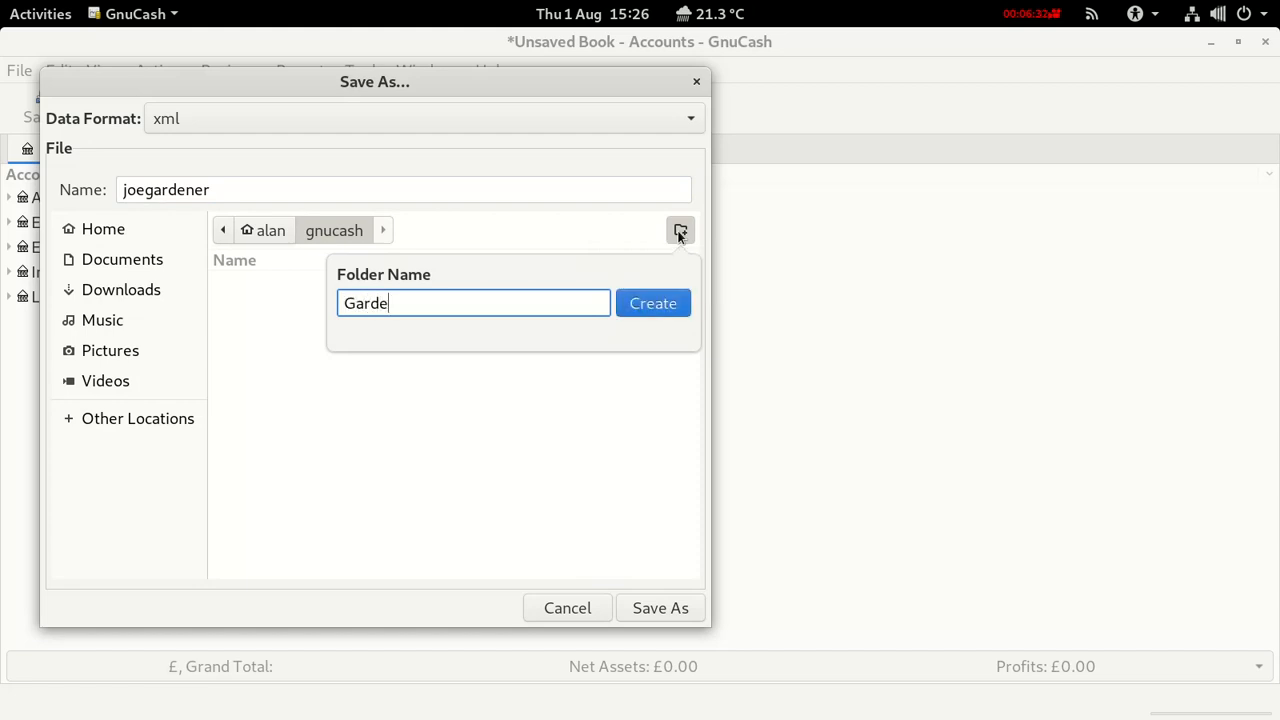
type("nAccount")
left_click(681, 307)
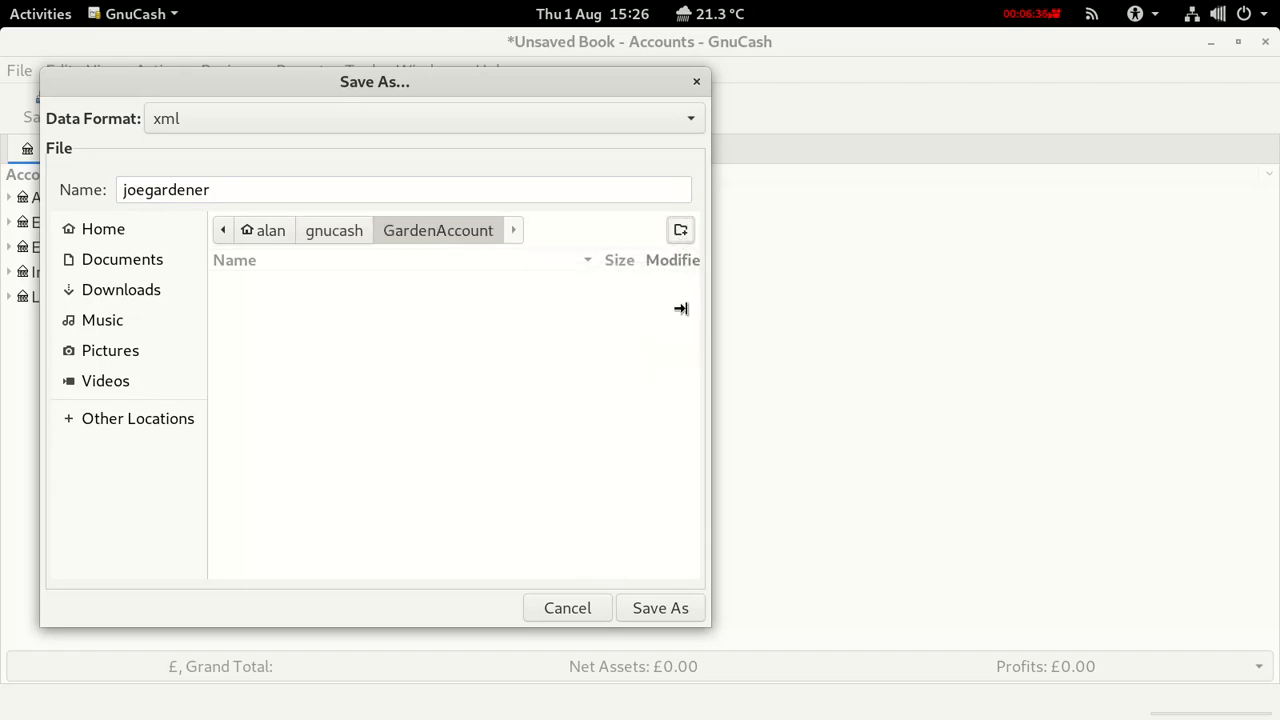
left_click(662, 607)
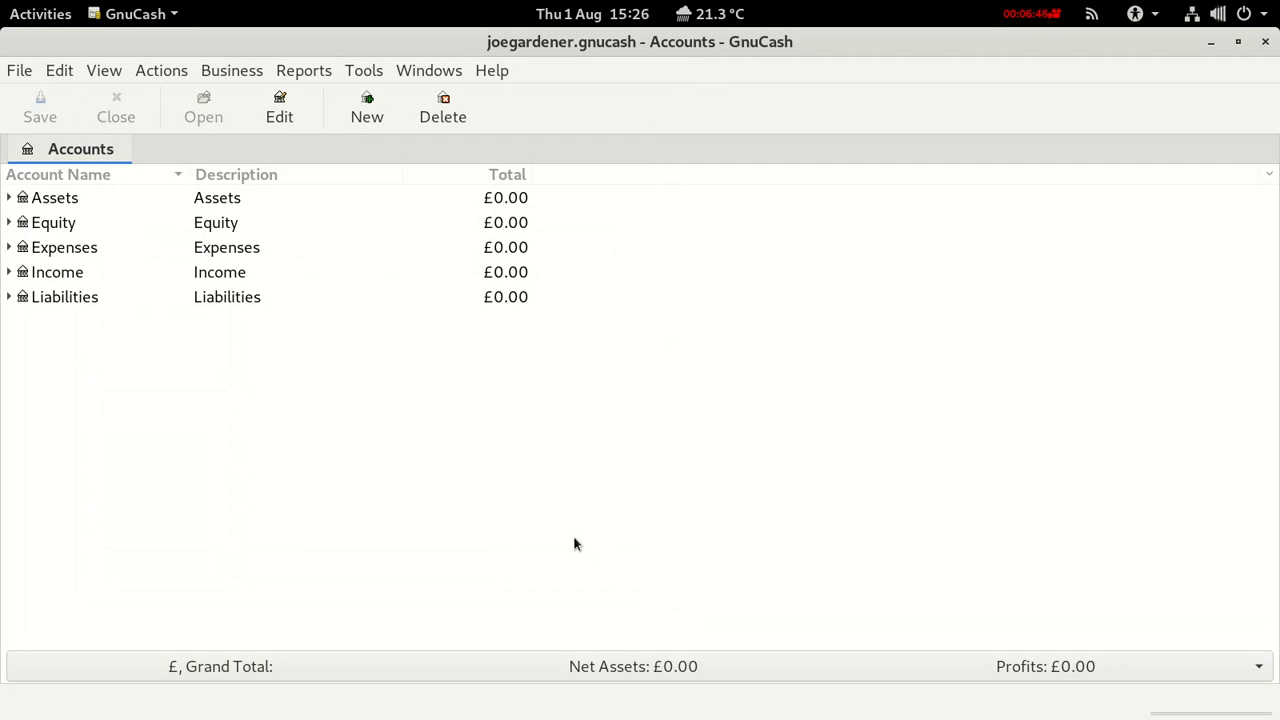
Browse the Expenses, Income and Liabilities sub-accounts in the account tree.
left_click(9, 248)
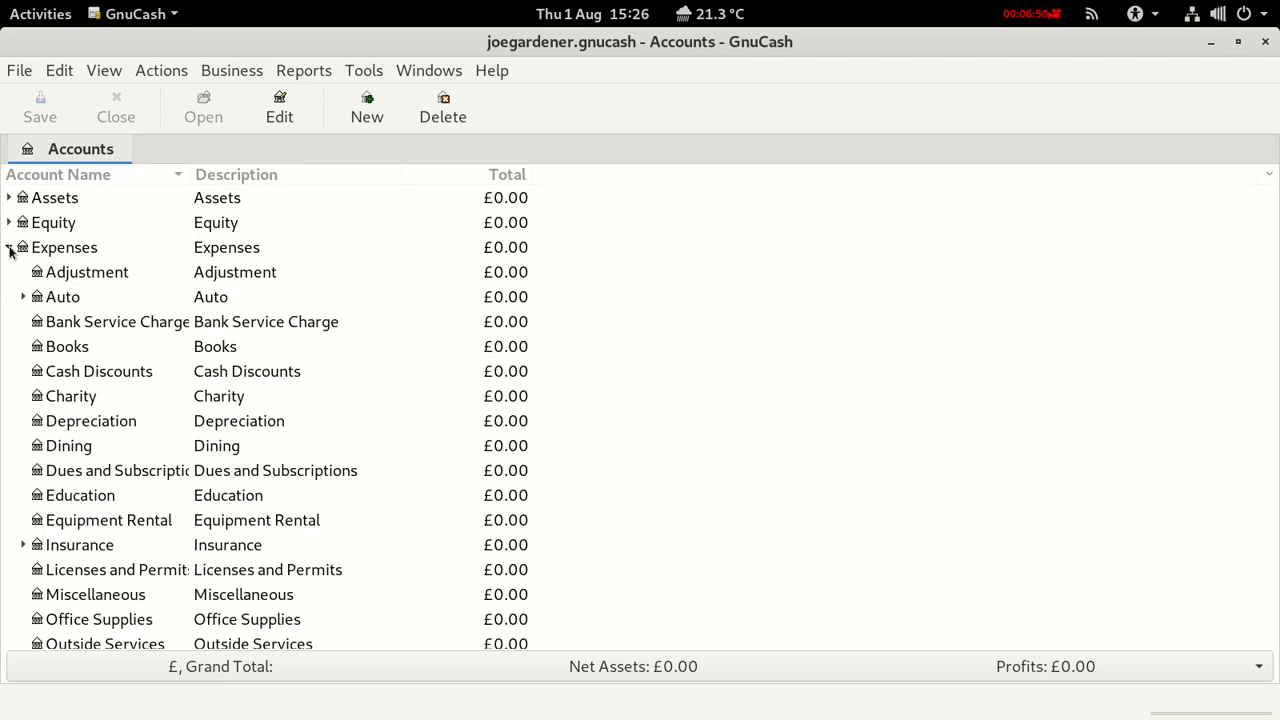
left_click(9, 248)
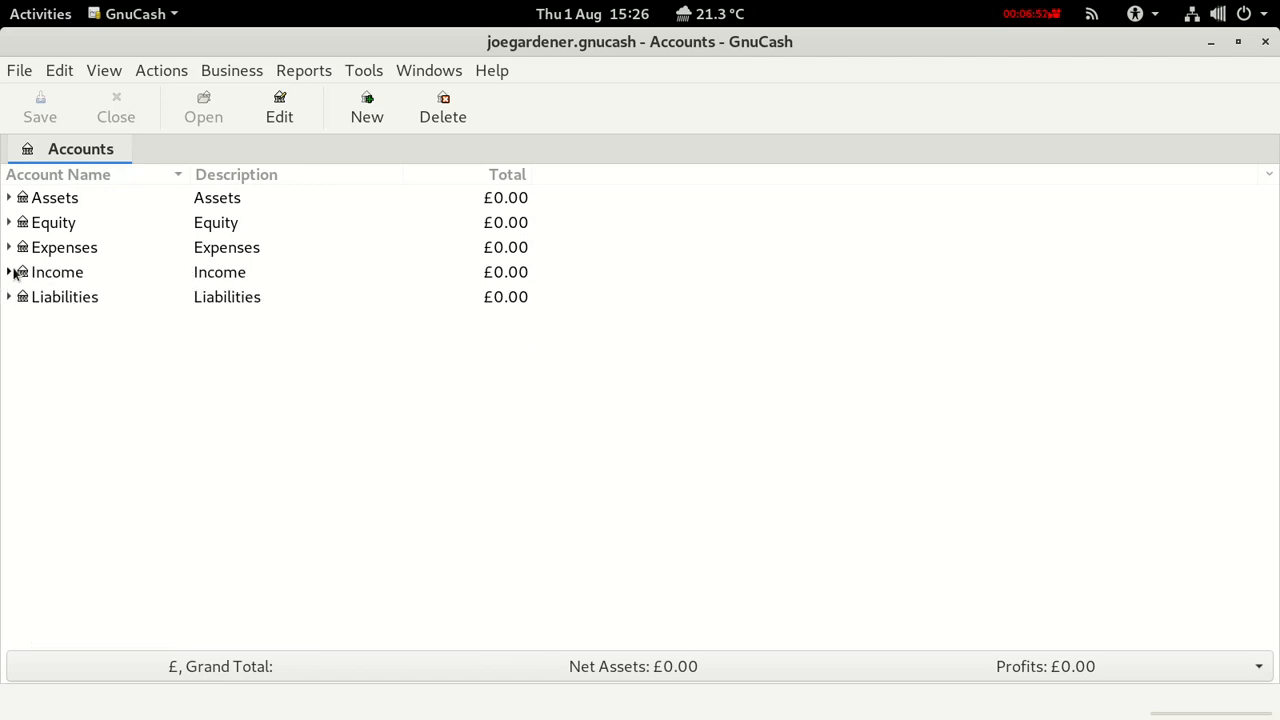
left_click(10, 273)
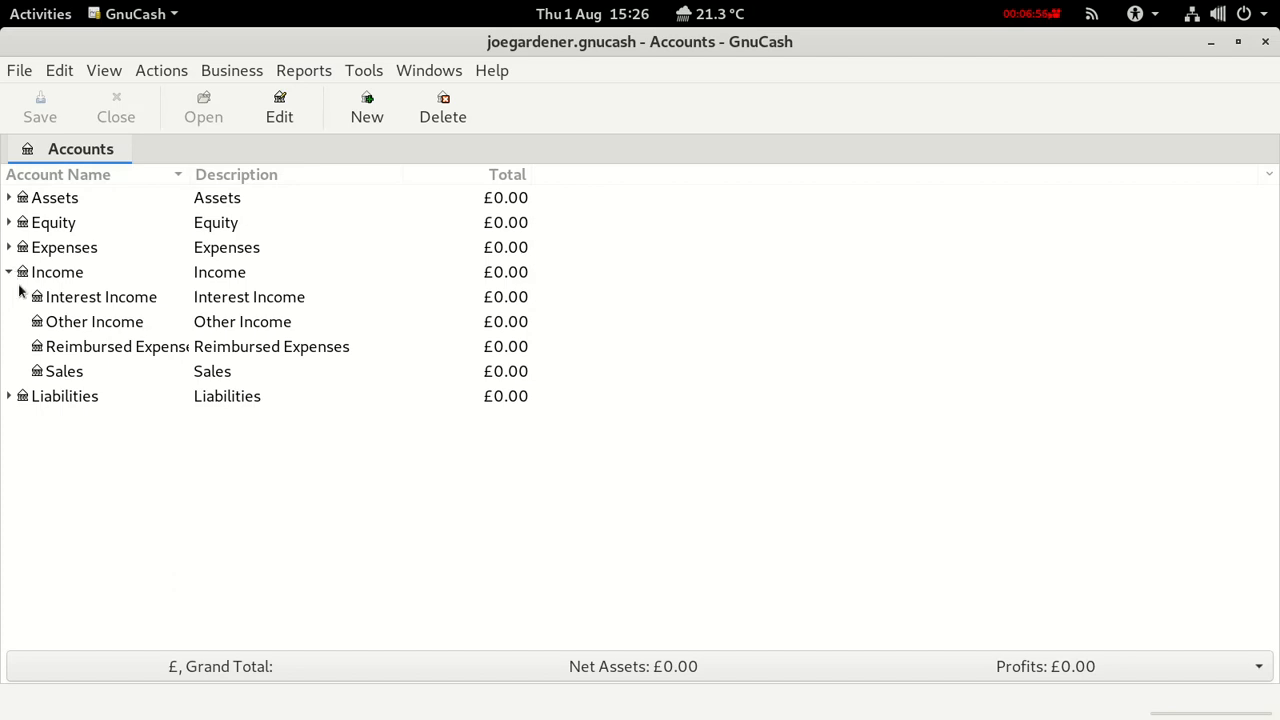
left_click(67, 373)
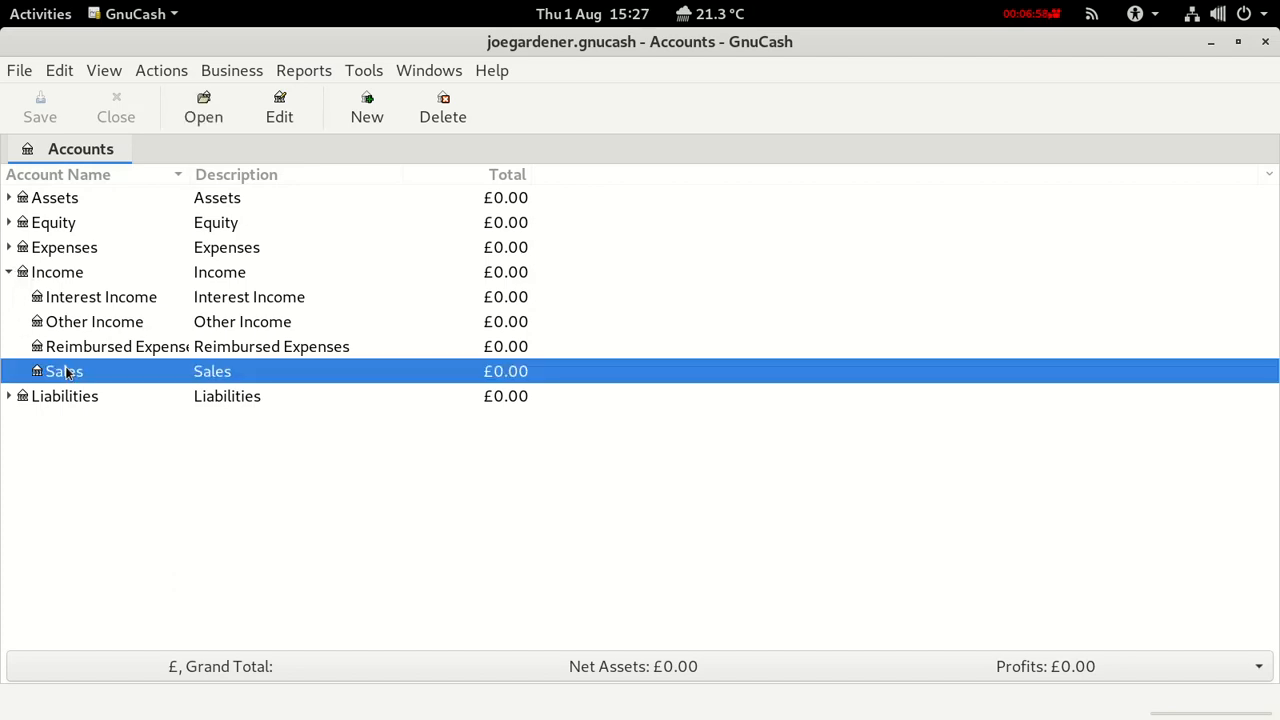
left_click(9, 397)
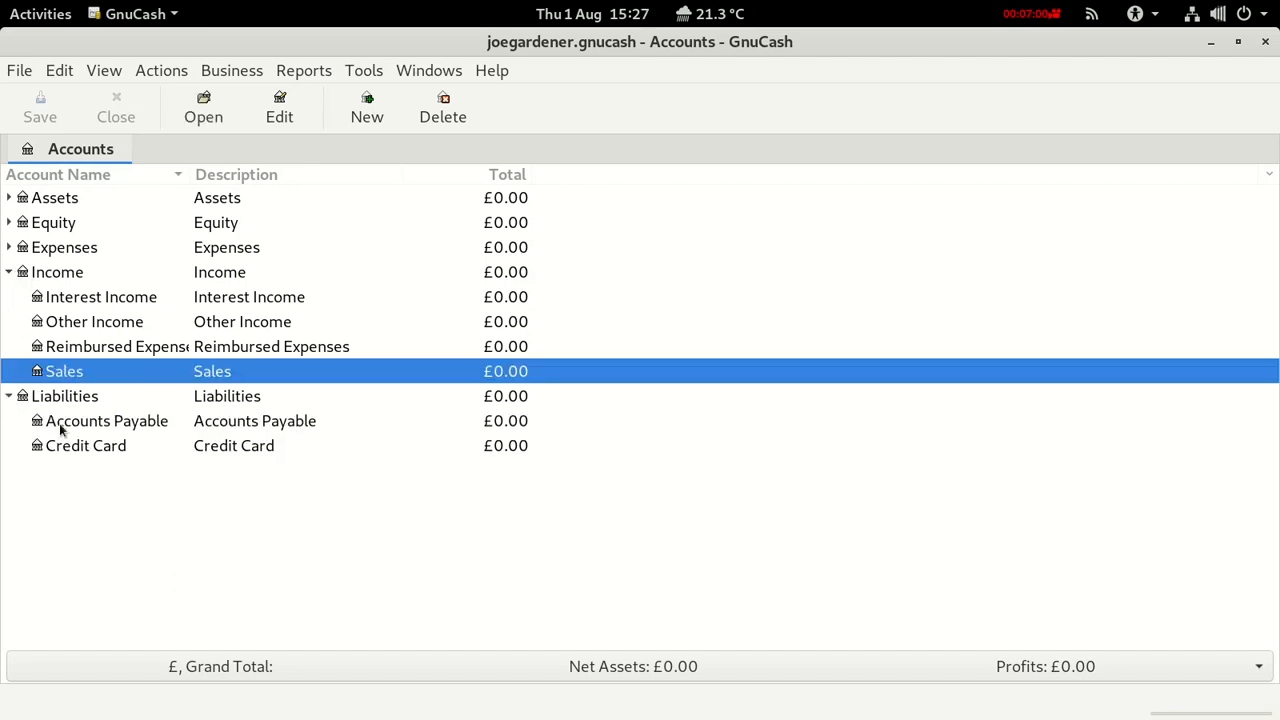
left_click(9, 274)
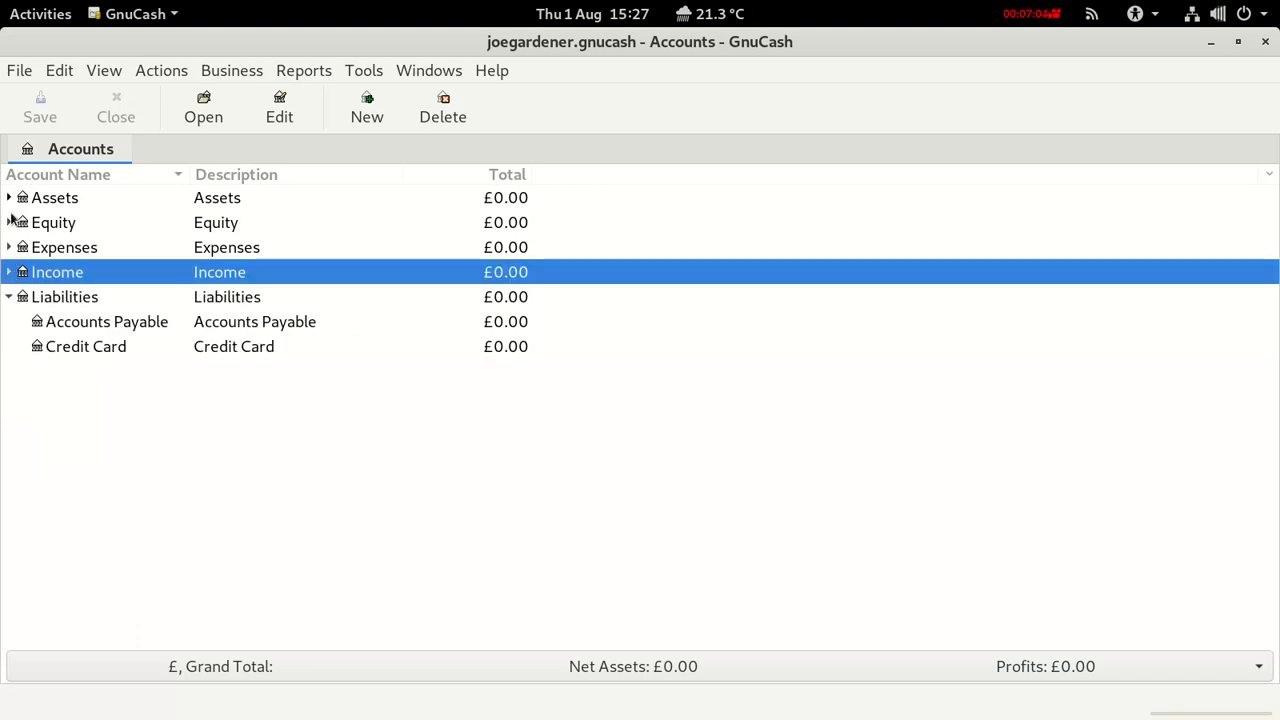
Expand Assets > Current Assets and bring up the Checking Account's context menu.
left_click(10, 198)
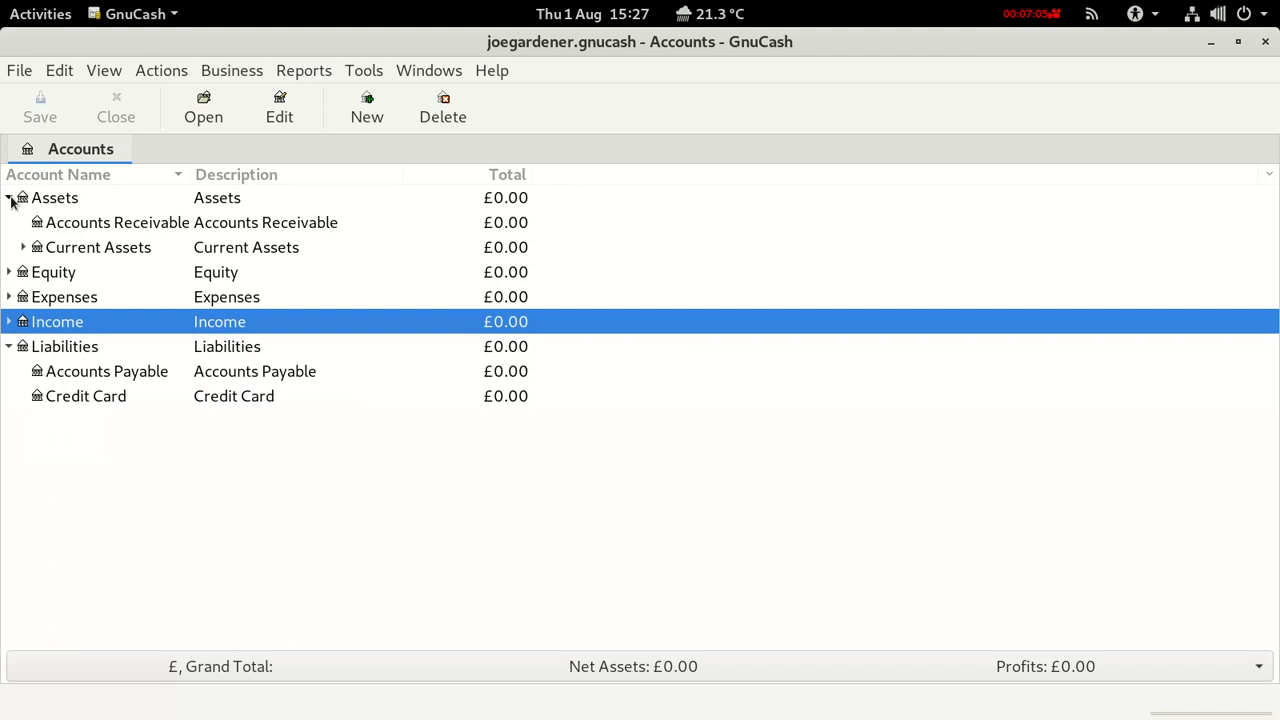
left_click(25, 249)
left_click(87, 272)
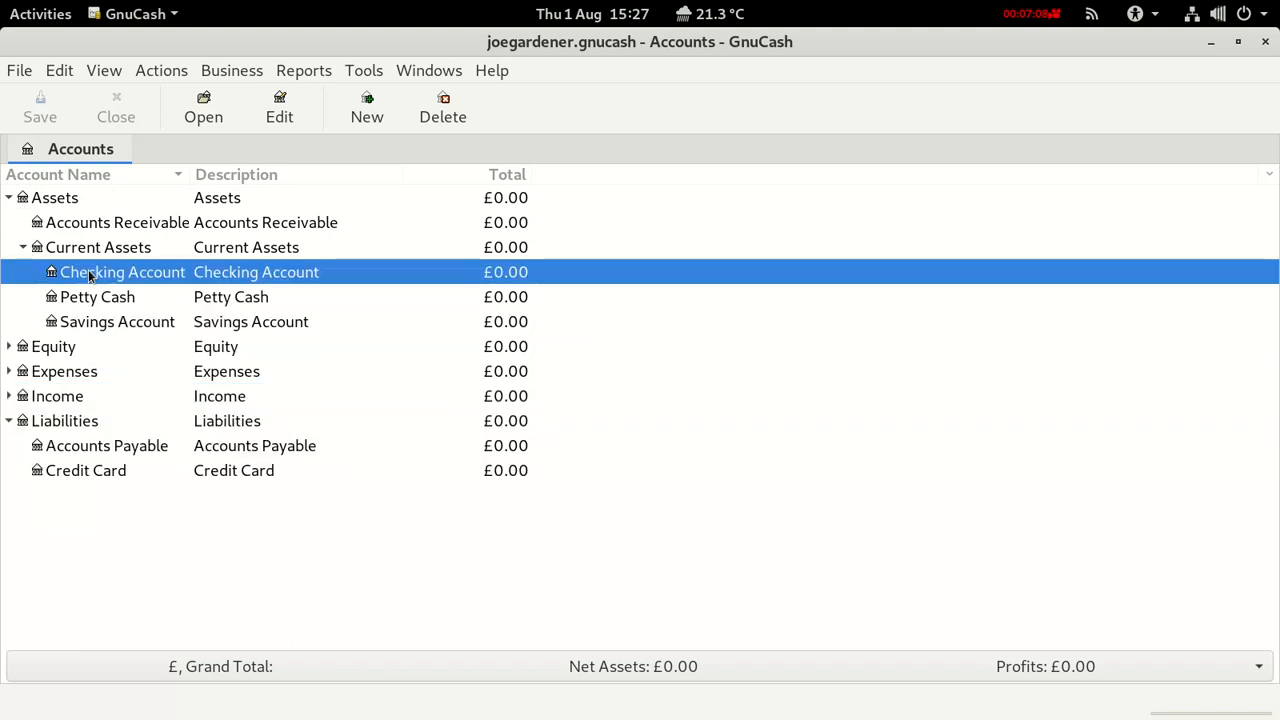
right_click(122, 276)
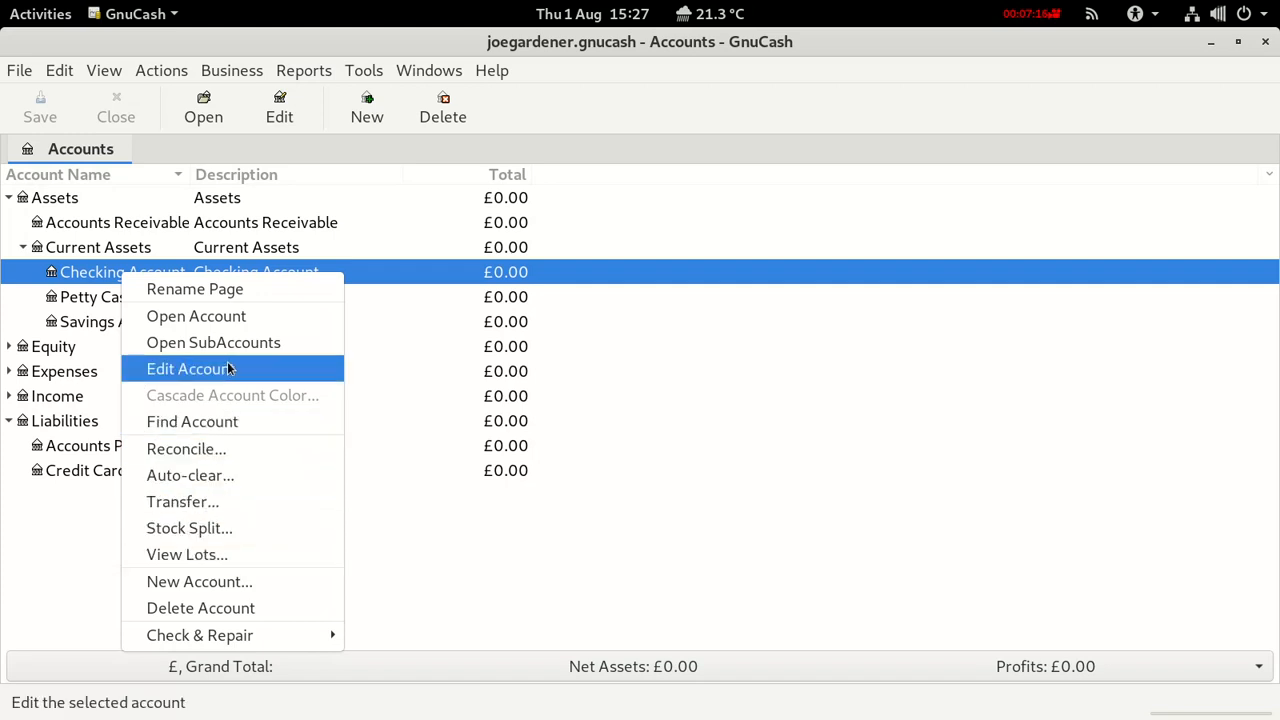
Rename Checking Account by appending the account holder's name in brackets.
left_click(187, 373)
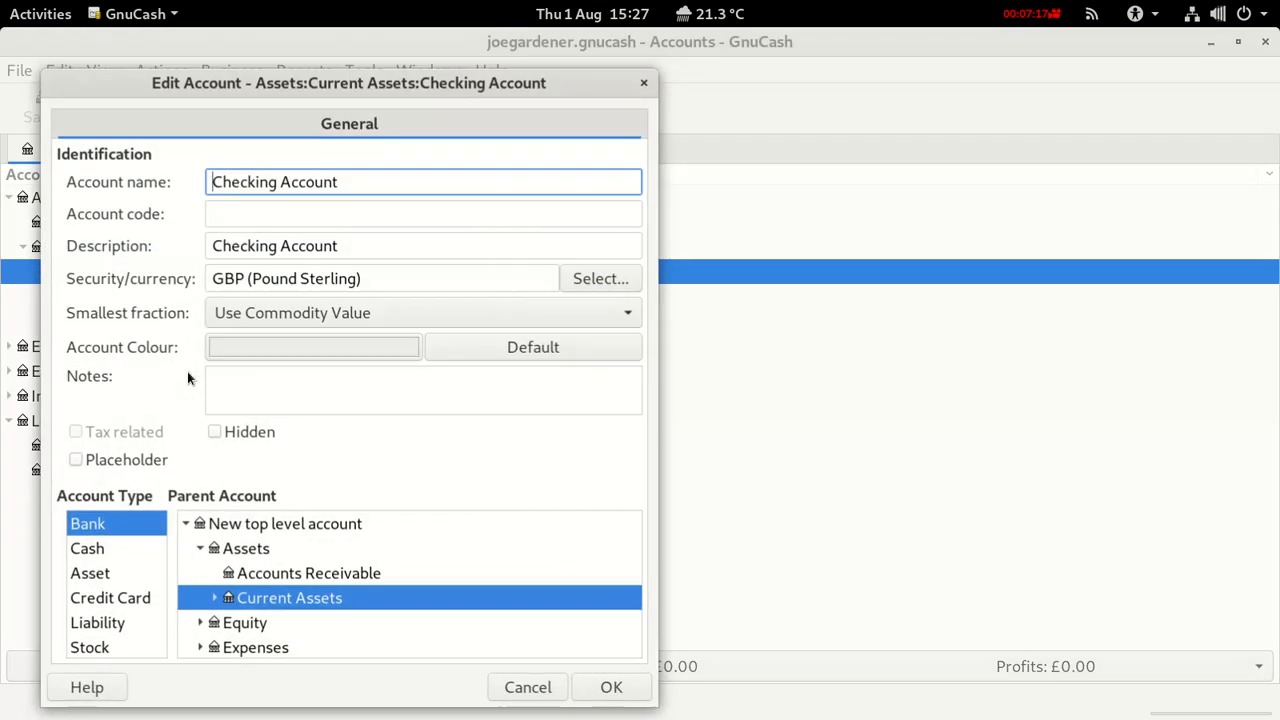
left_click(347, 184)
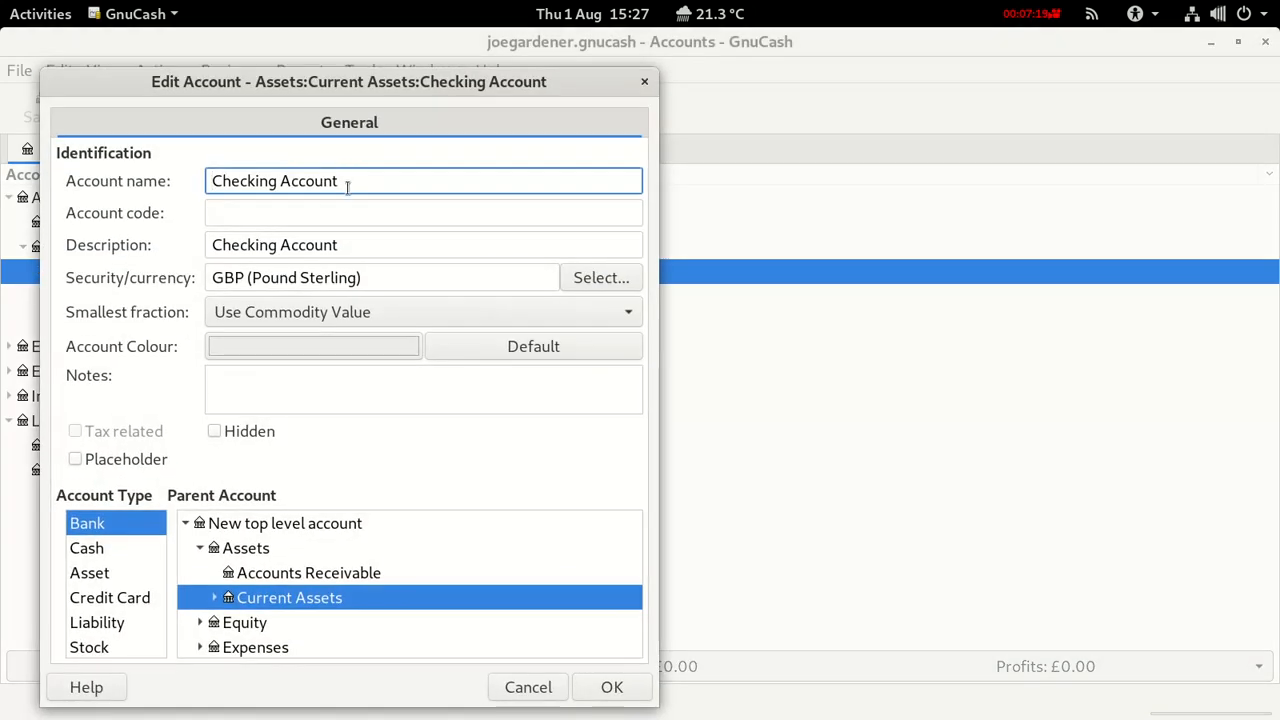
type("(")
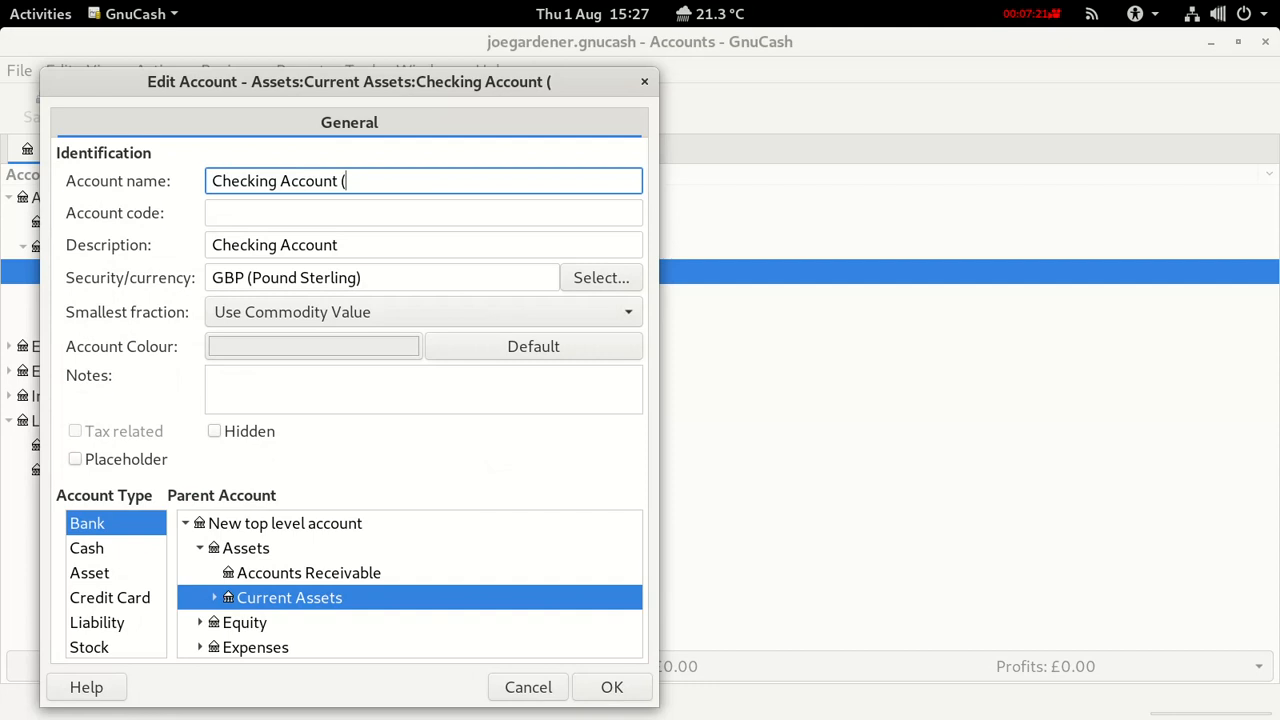
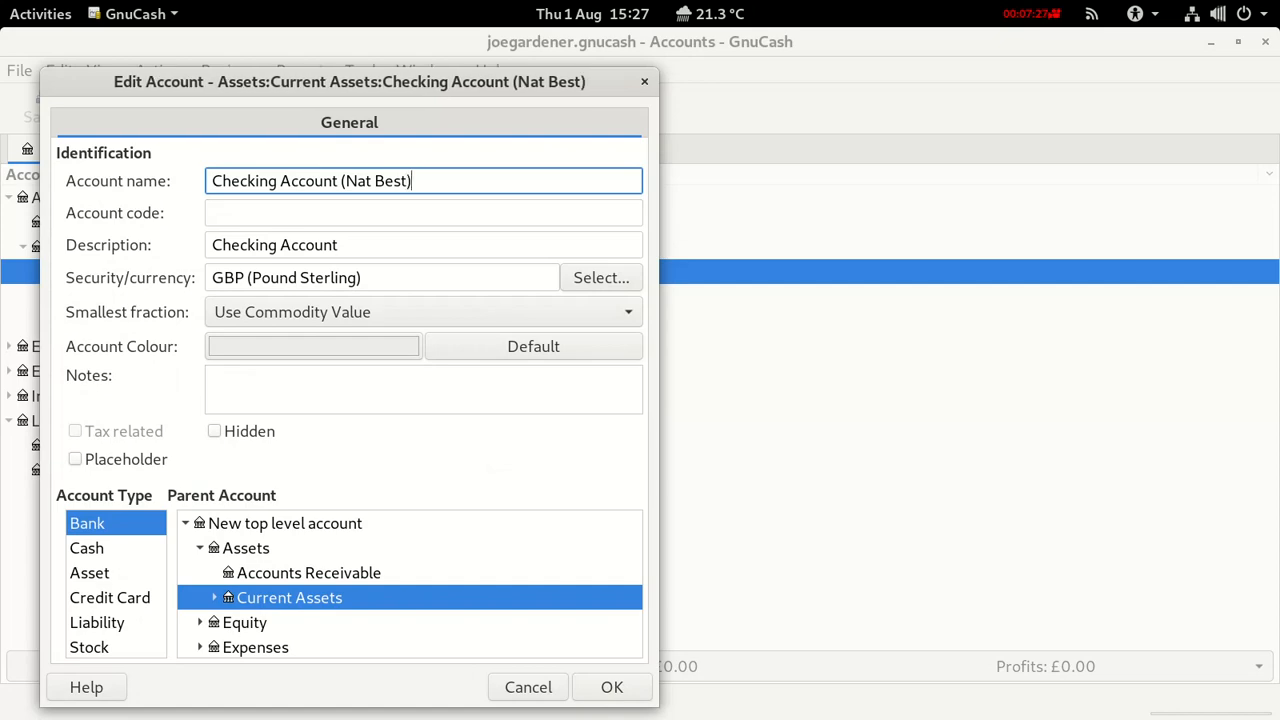
left_click(591, 697)
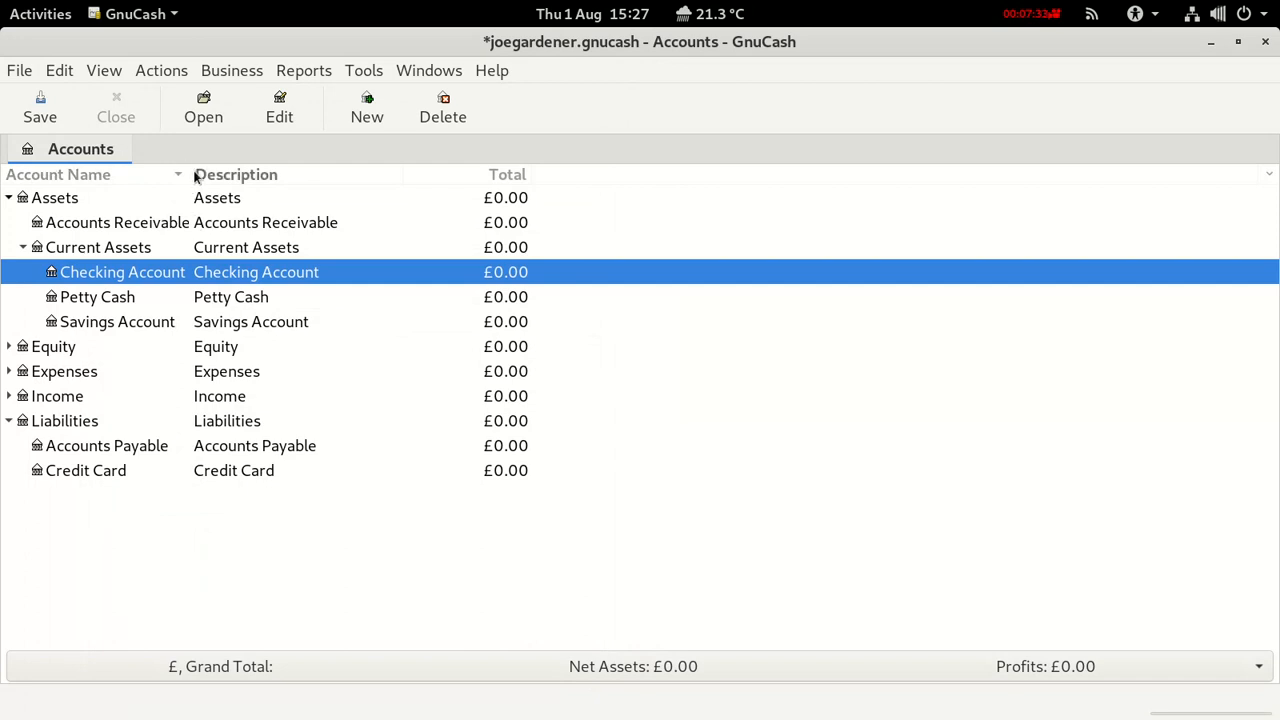
Widen the name column, expand Equity and select Opening Balances.
left_click_drag(194, 177, 308, 197)
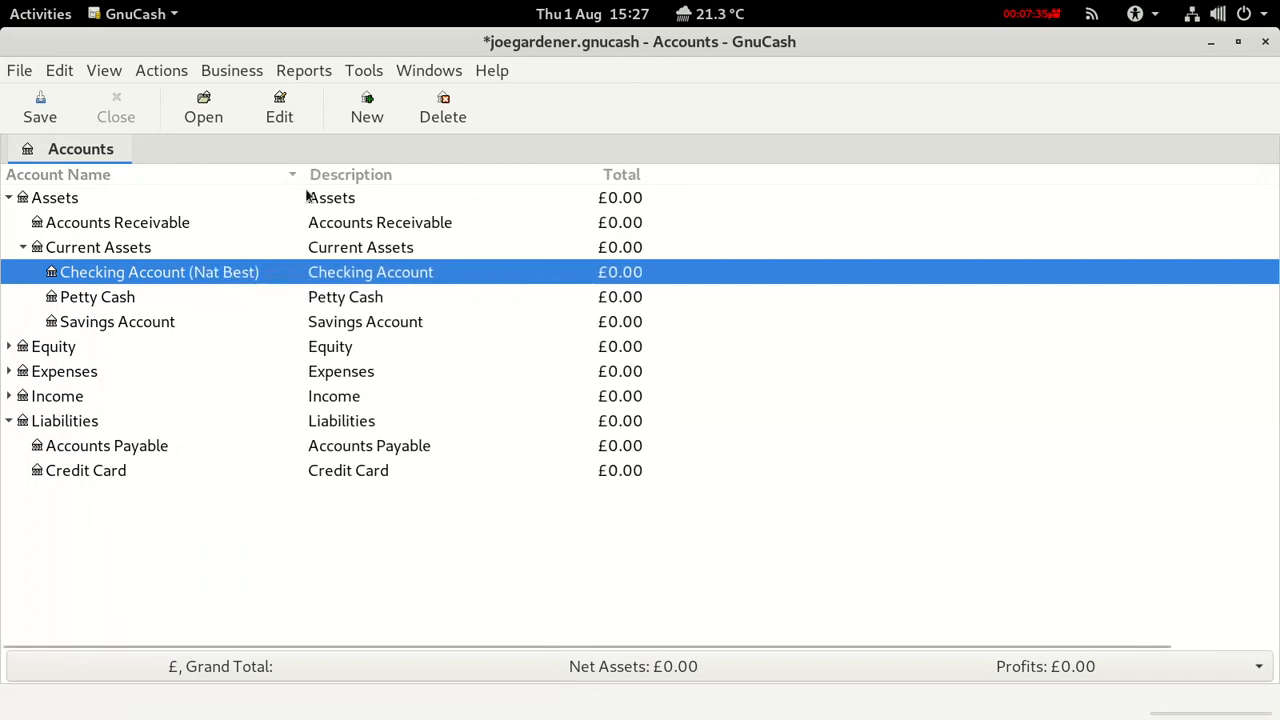
left_click(15, 347)
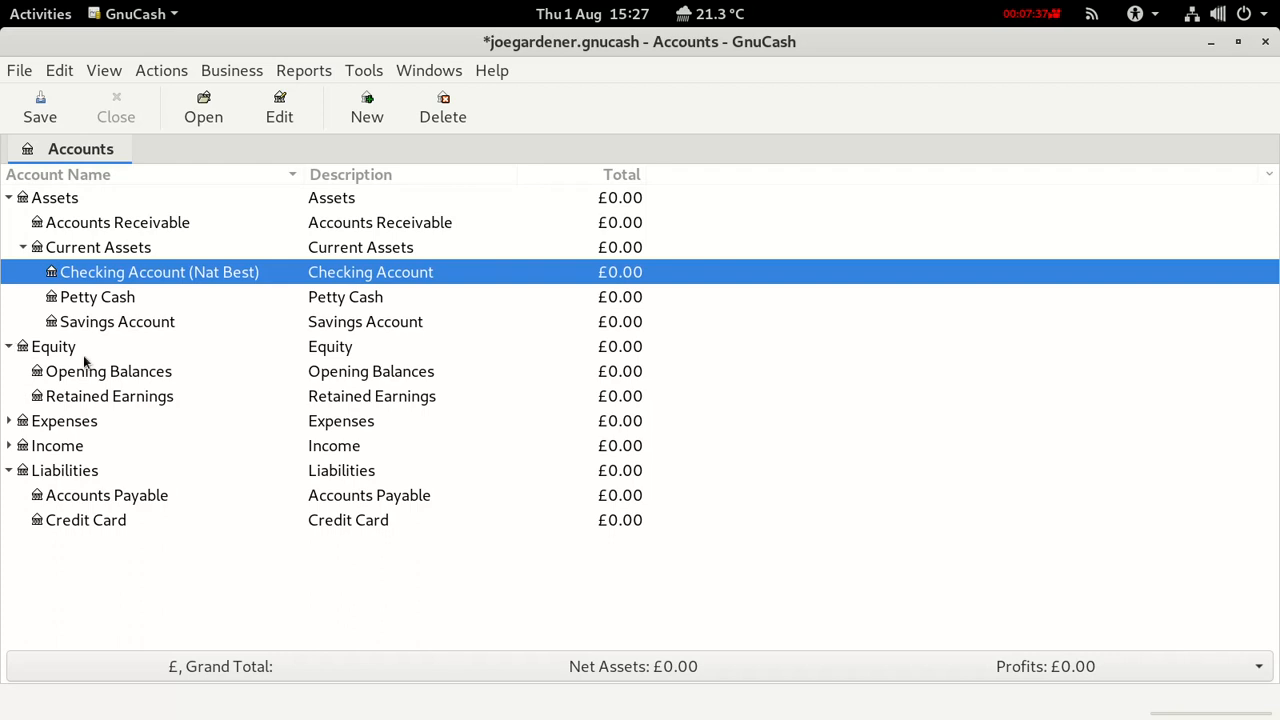
left_click(341, 378)
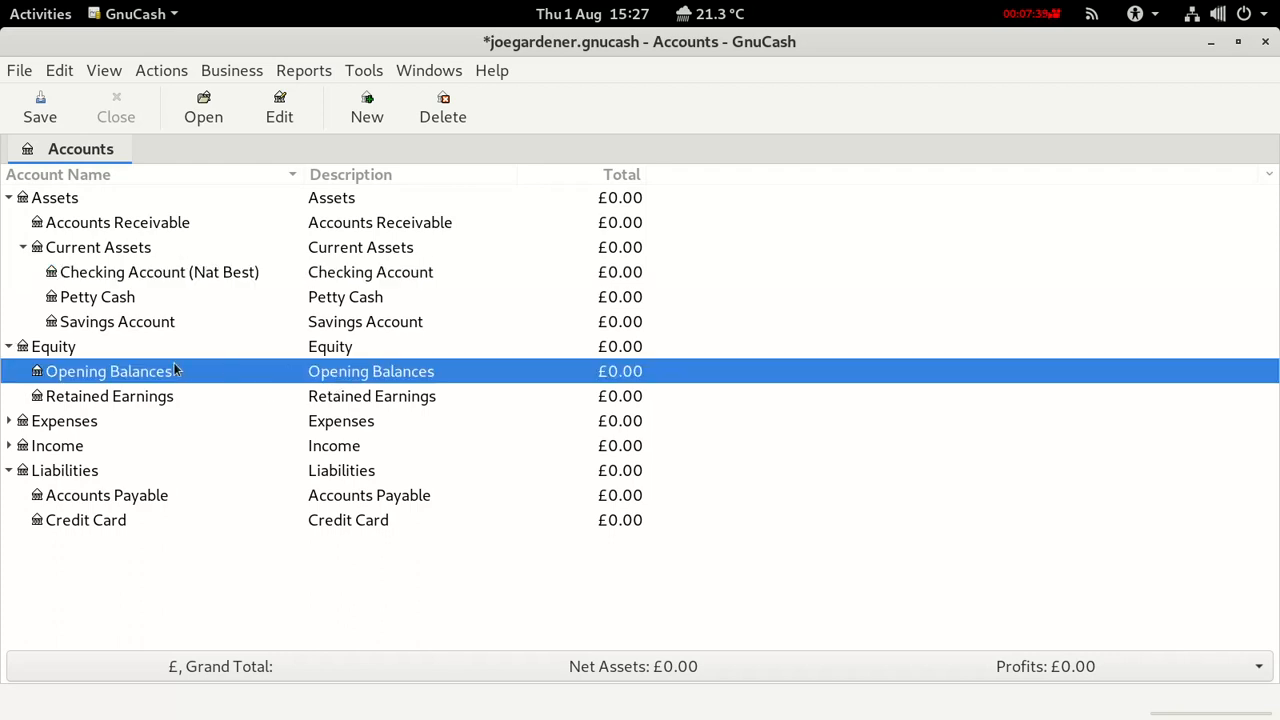
In the Opening Balances register, start transaction Num 1 described 'Owner deposit'.
double_click(138, 377)
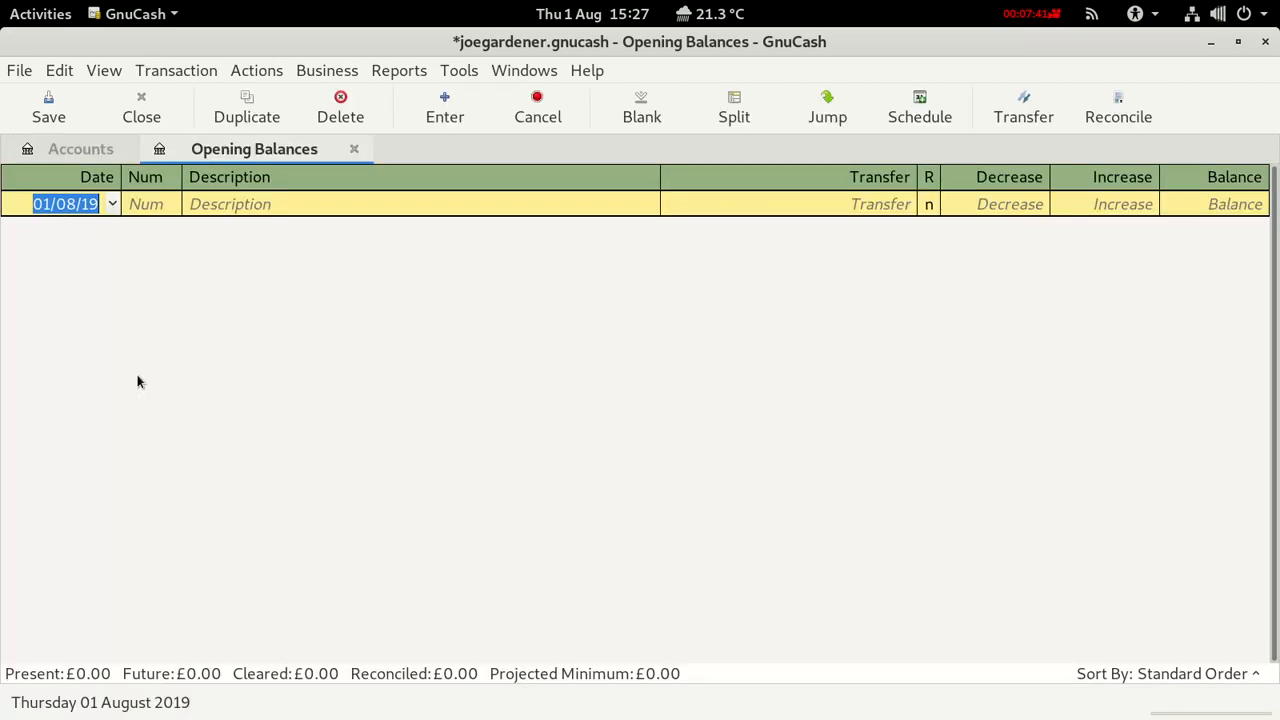
left_click(160, 205)
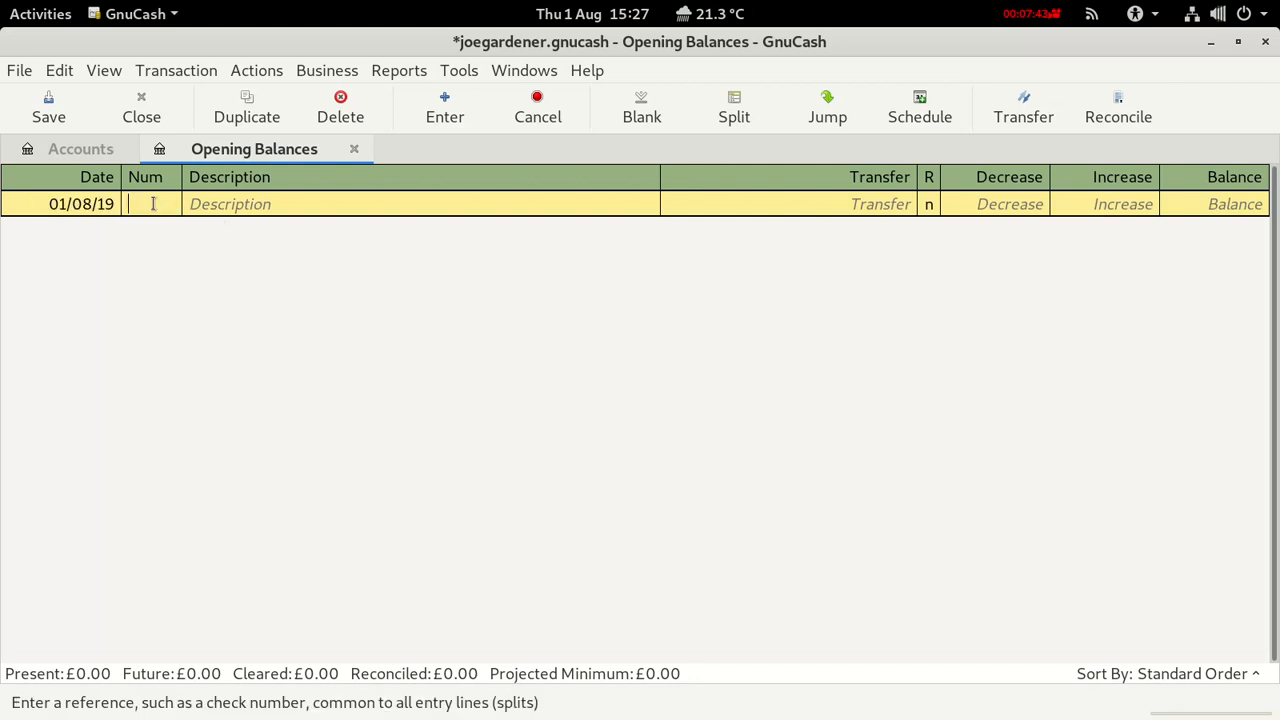
type("1")
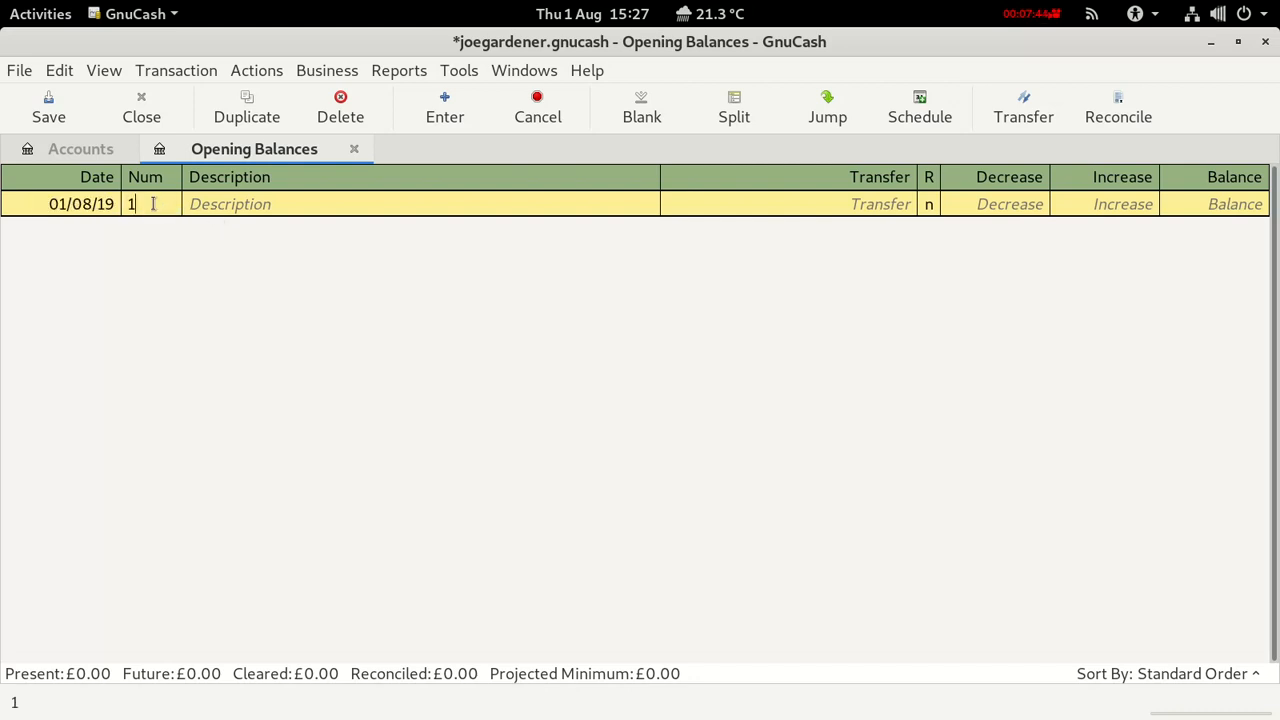
left_click(230, 202)
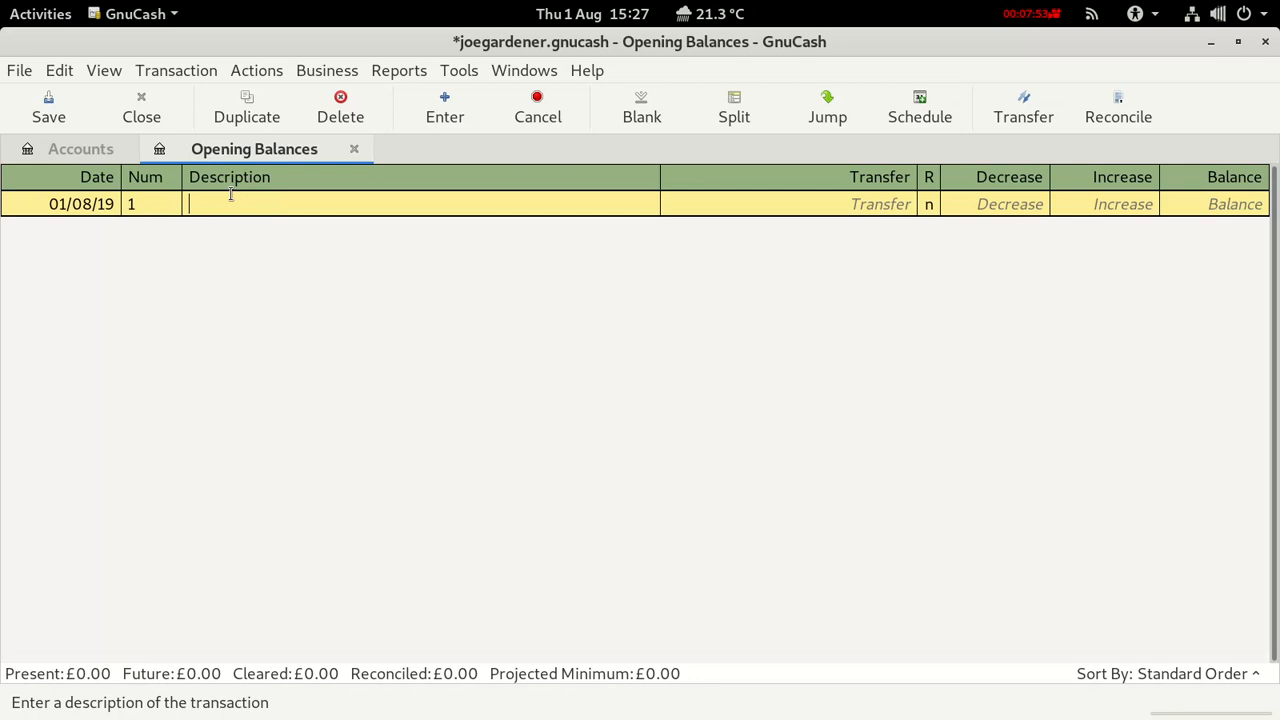
type("O")
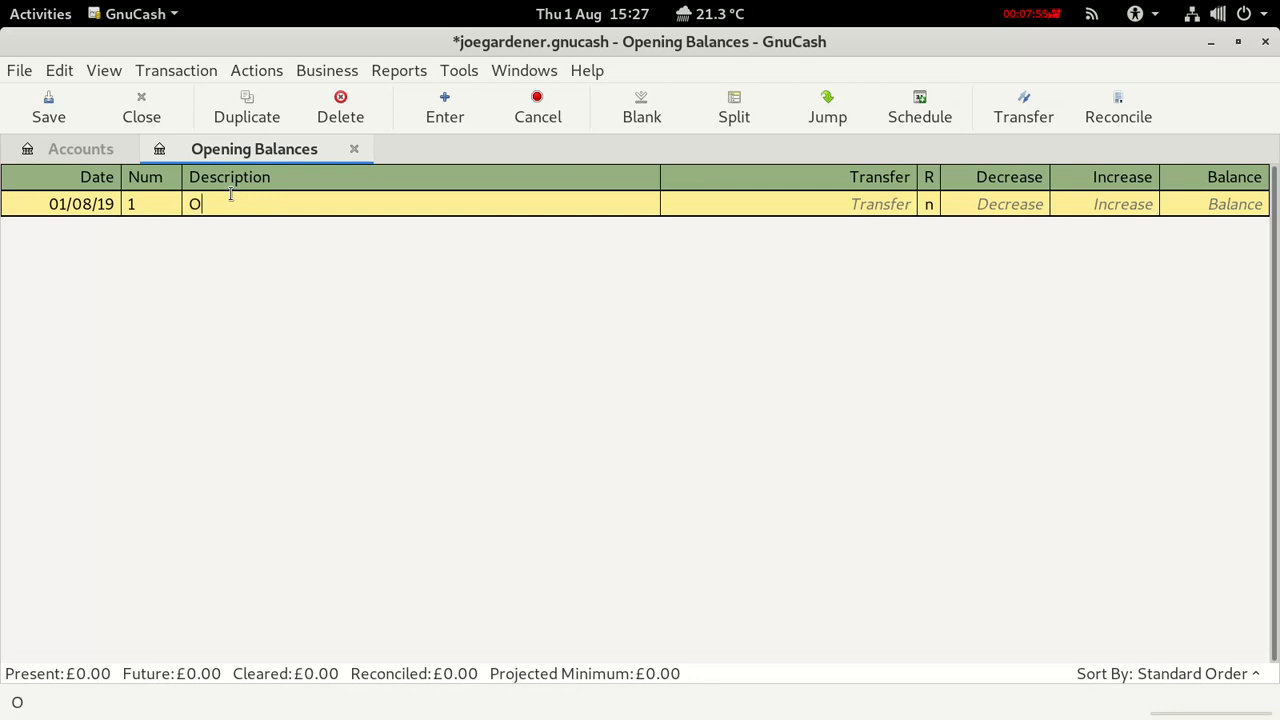
type("wner depo")
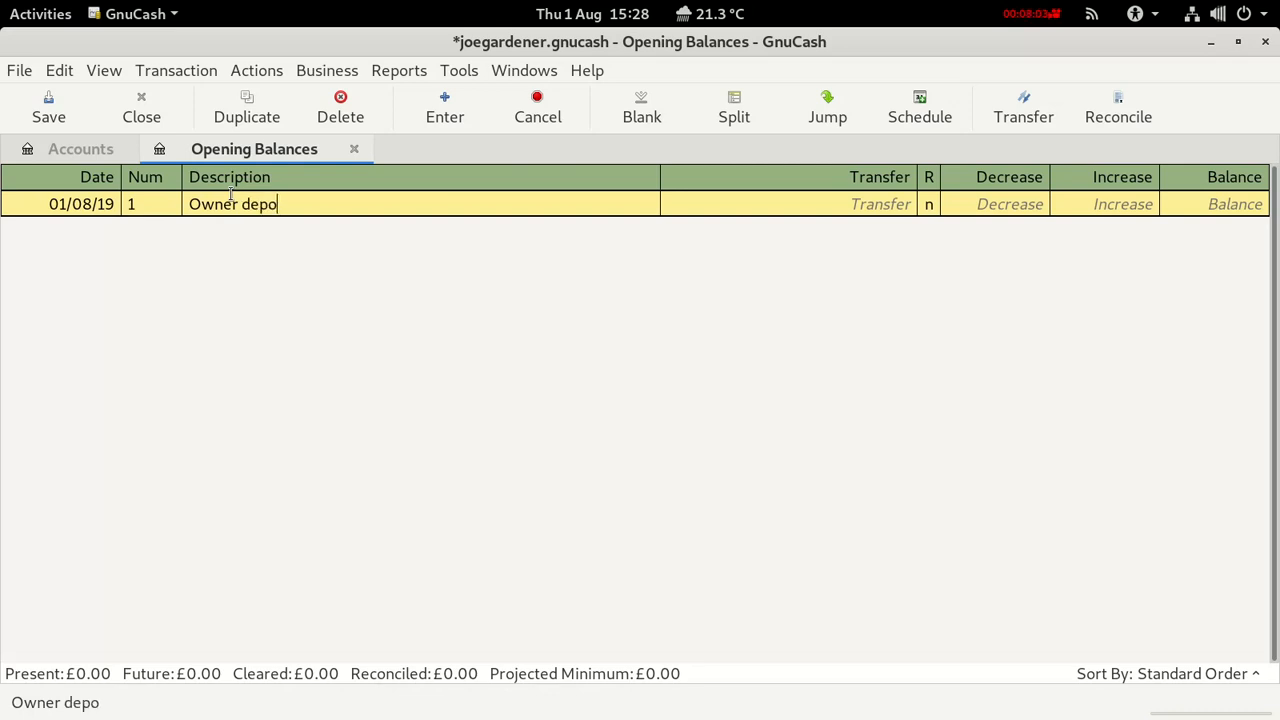
type("ist")
key("BackSpace")
key("BackSpace")
key("BackSpace")
type("sit")
Transfer to Checking Account with a 2000 increase, record it and save the book.
left_click(846, 206)
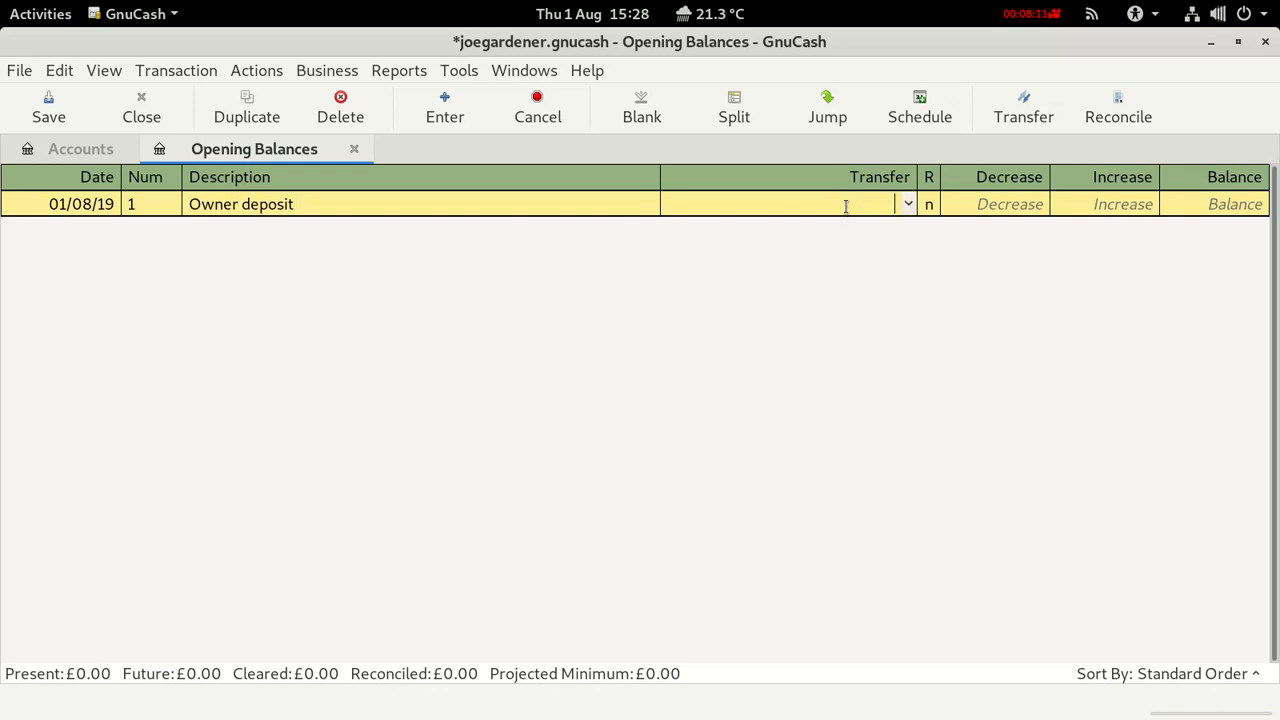
left_click(910, 205)
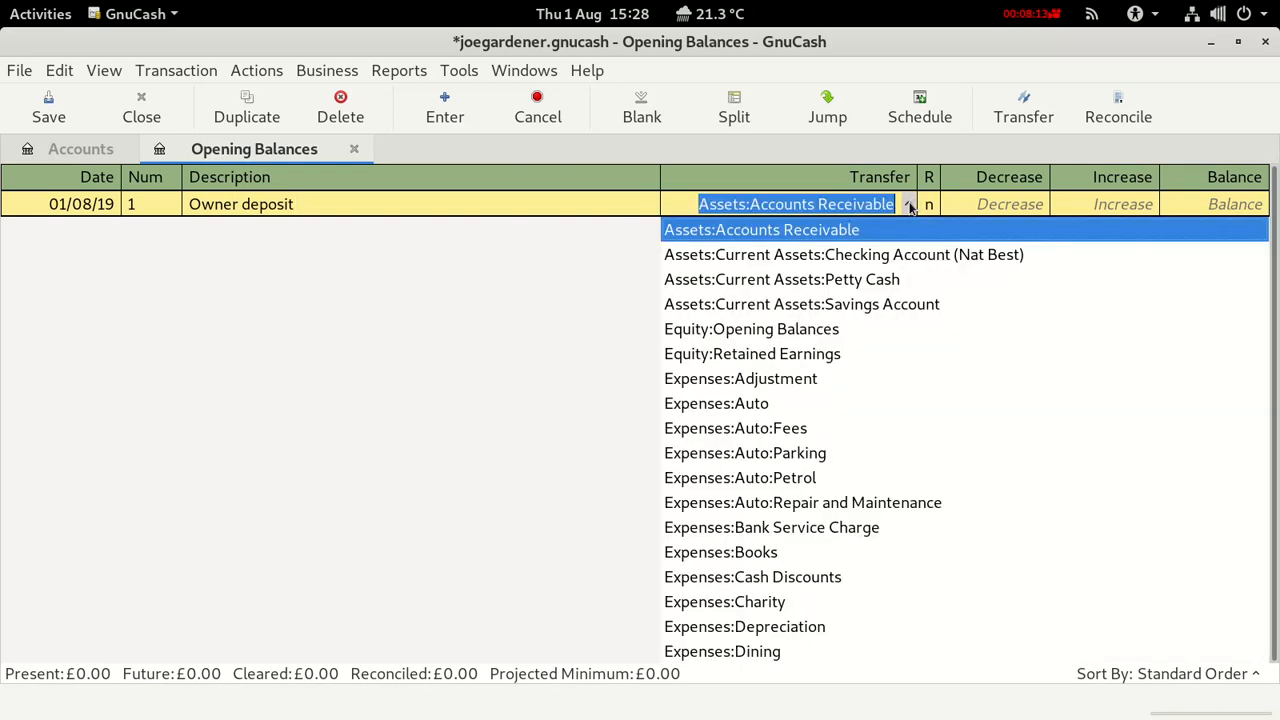
left_click(885, 257)
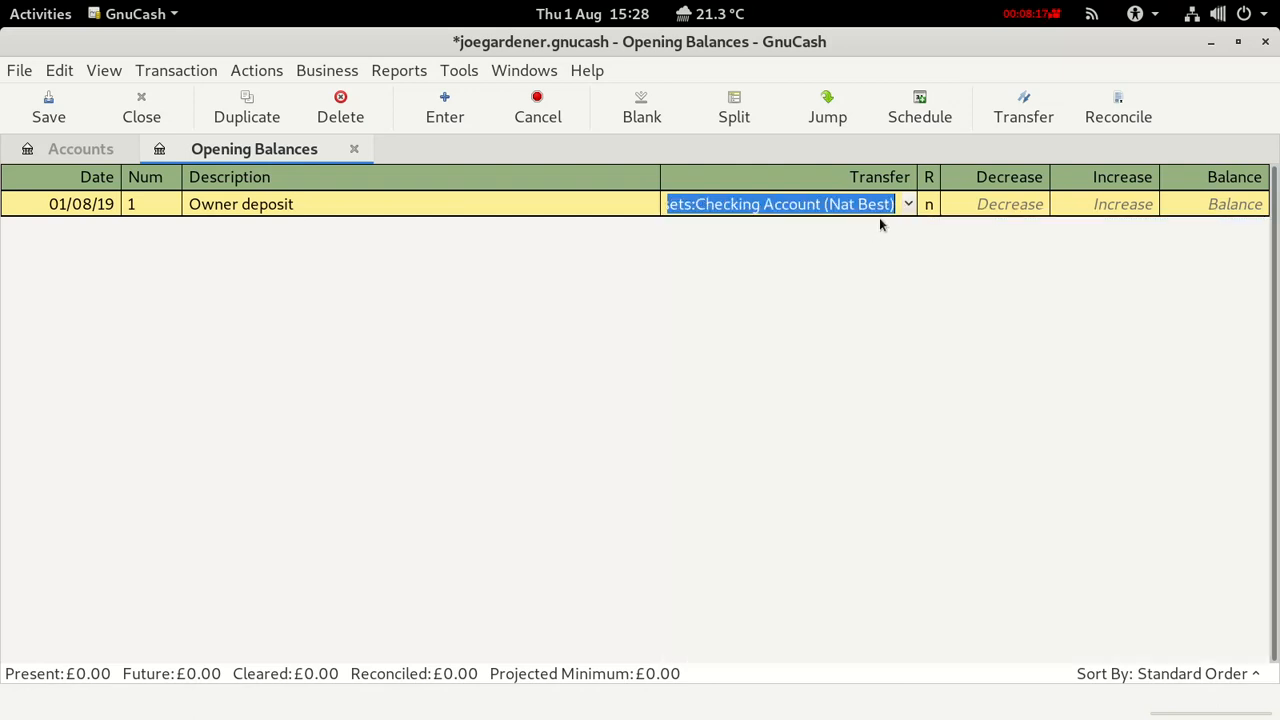
left_click(1094, 204)
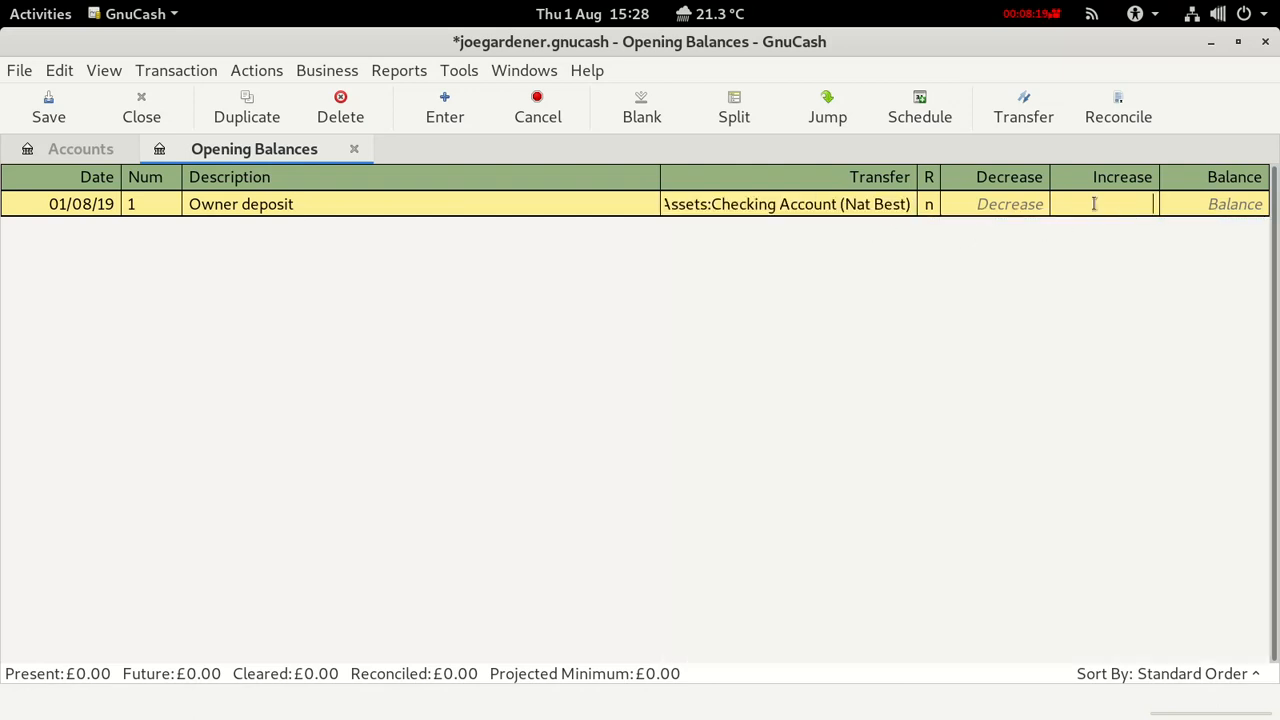
type("2000")
key("Return")
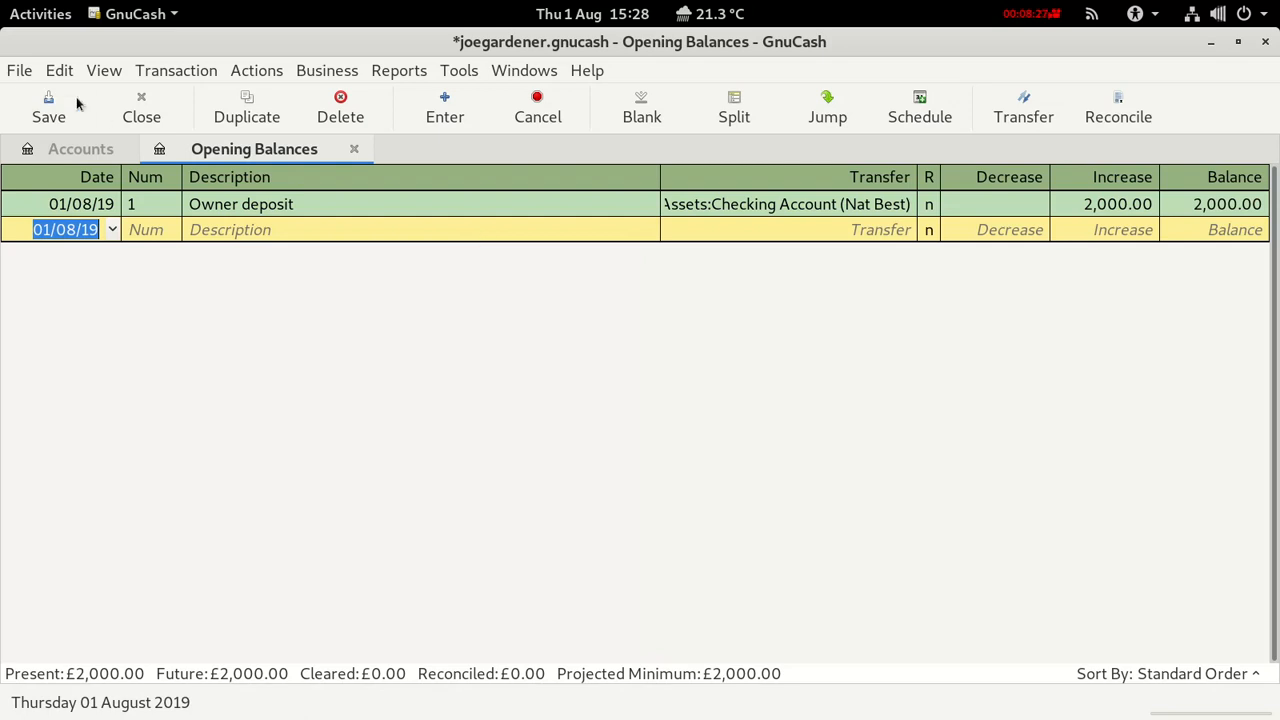
left_click(44, 107)
Return to the account tree and select the Equity and Checking Account rows.
left_click(63, 151)
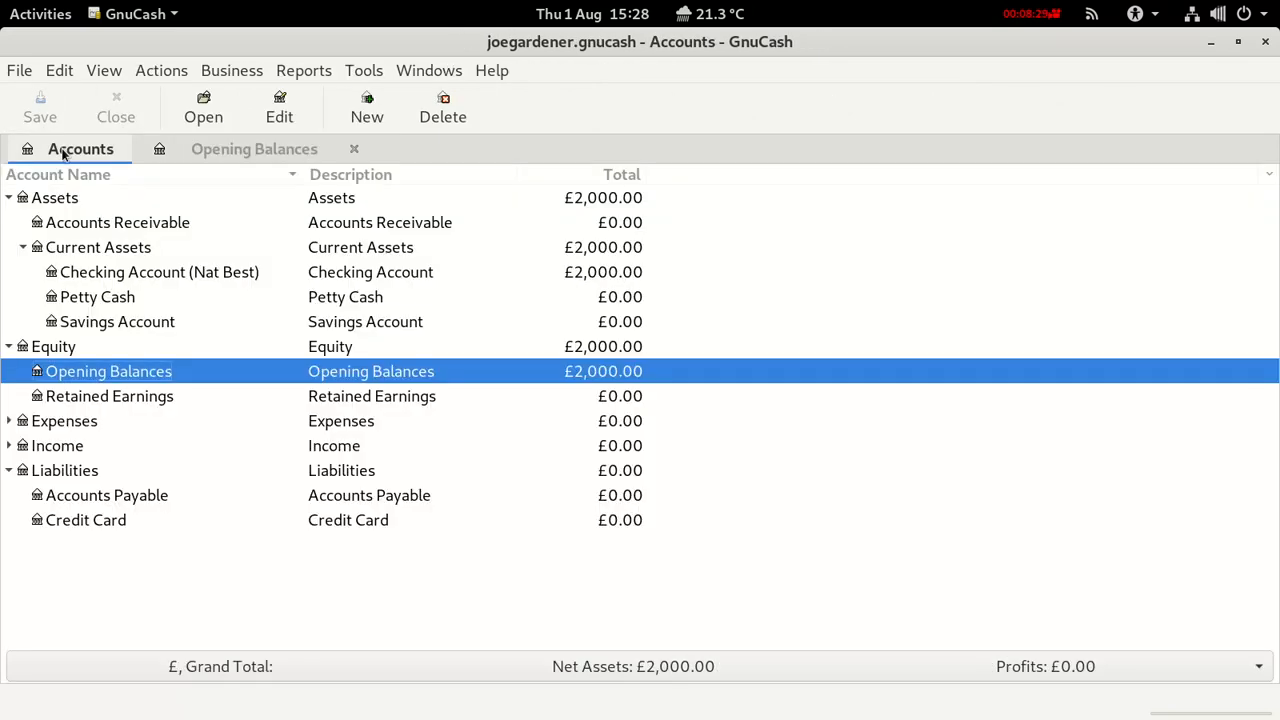
left_click(573, 348)
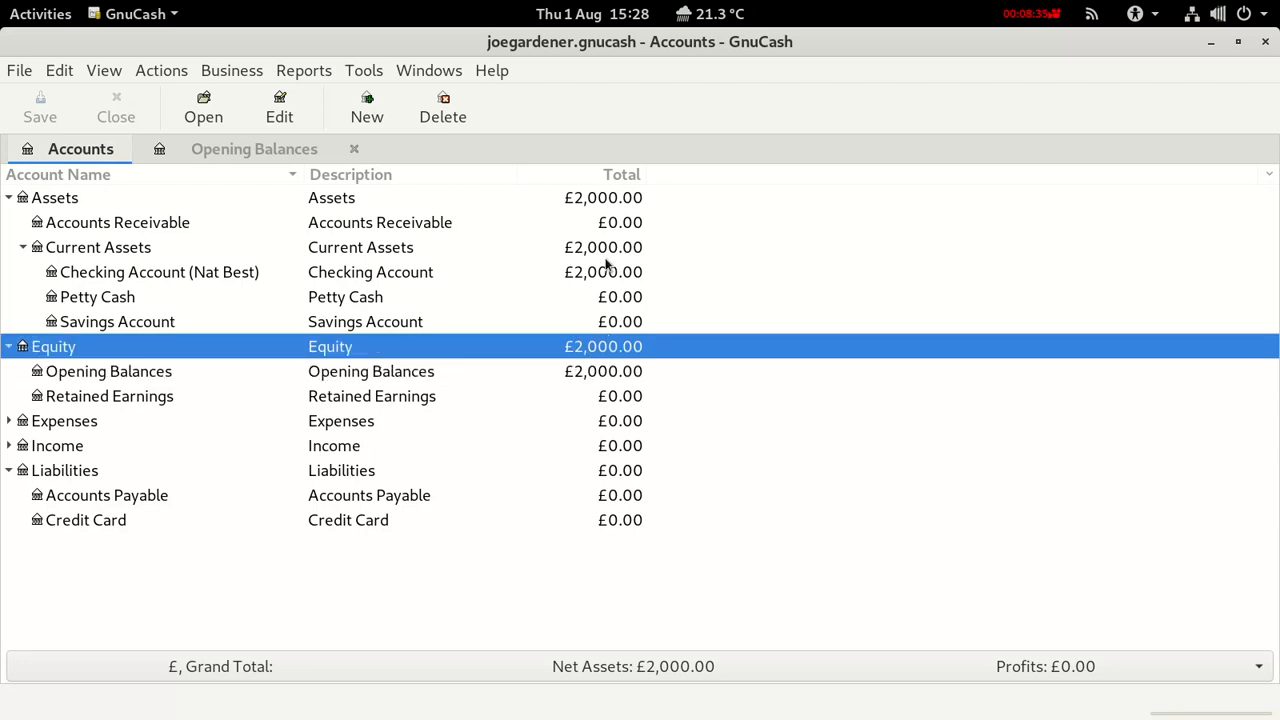
left_click(380, 272)
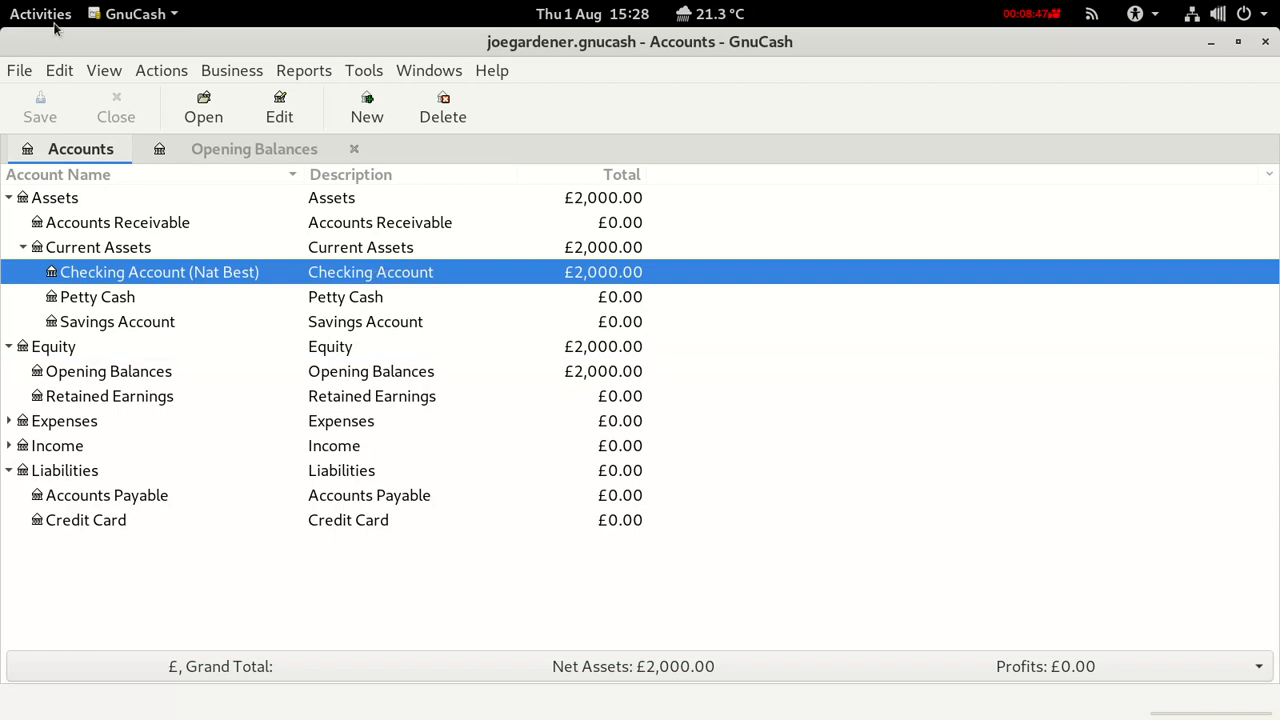
Bring up a blank New Vendor form from the Business > Vendor menu.
left_click(211, 72)
mouse_move(247, 124)
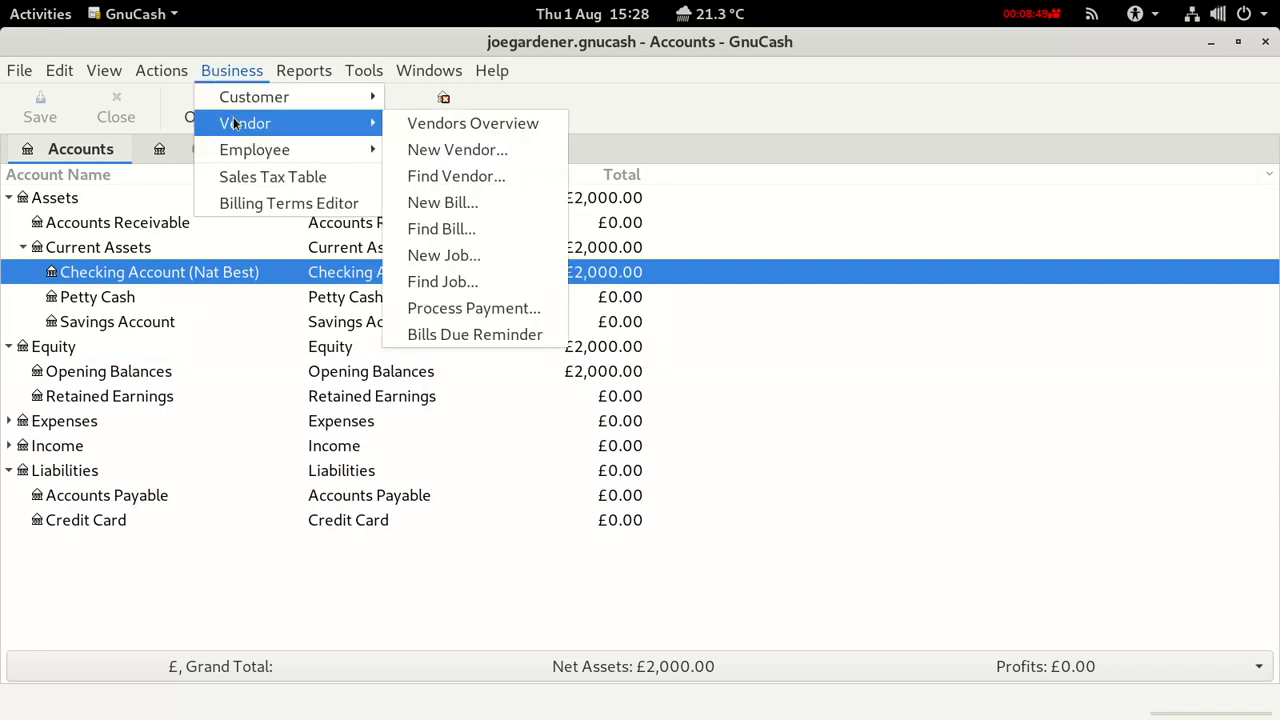
left_click(427, 150)
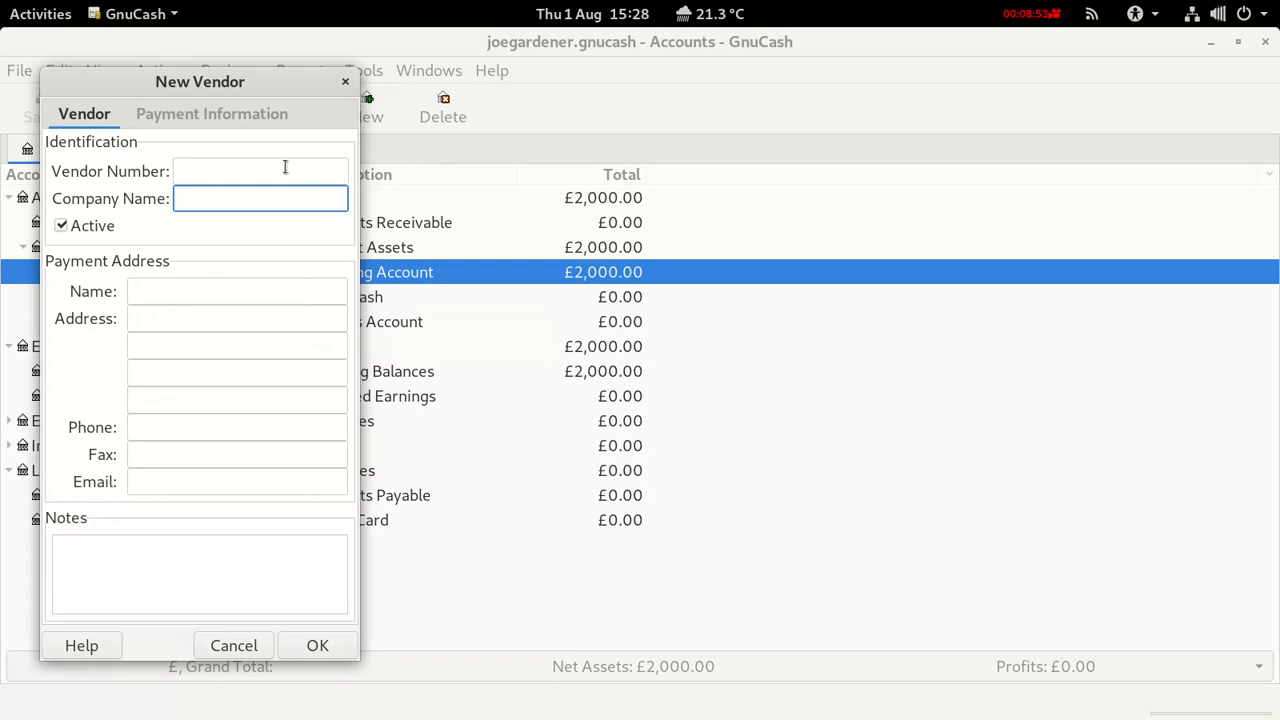
Enter vendor number 1 with company name Amagon.
left_click(231, 165)
type("1")
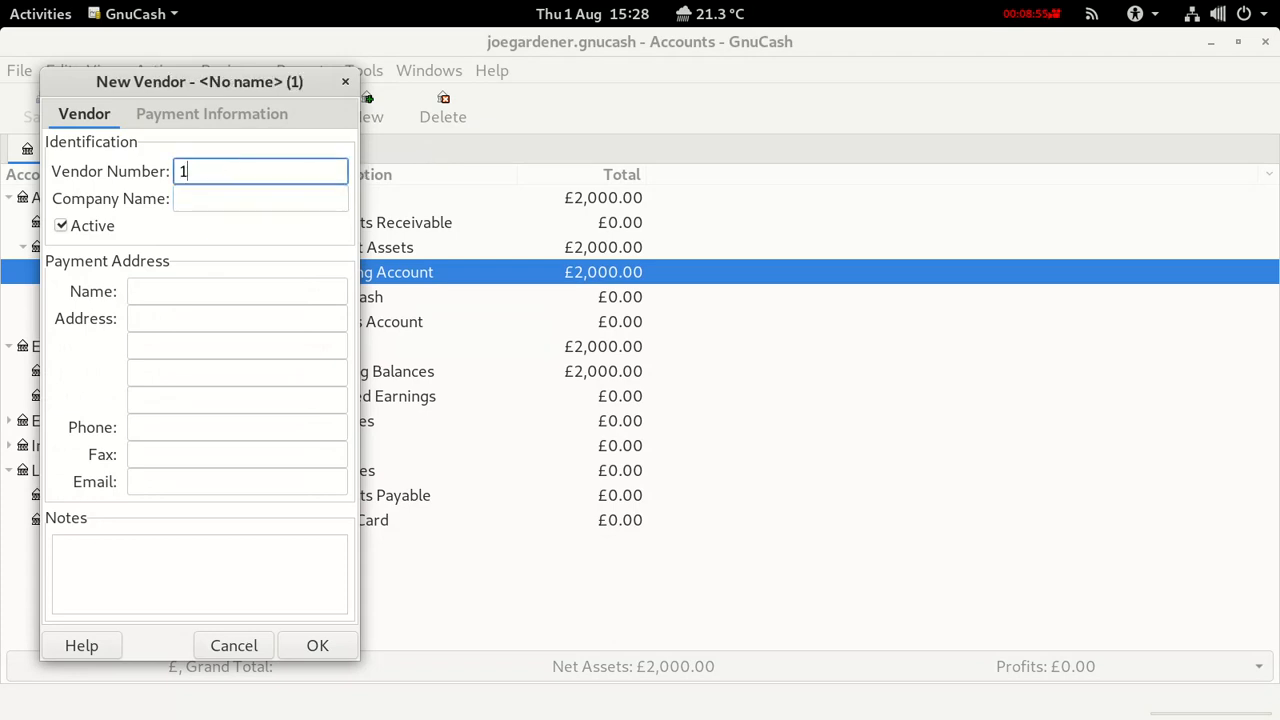
left_click(220, 201)
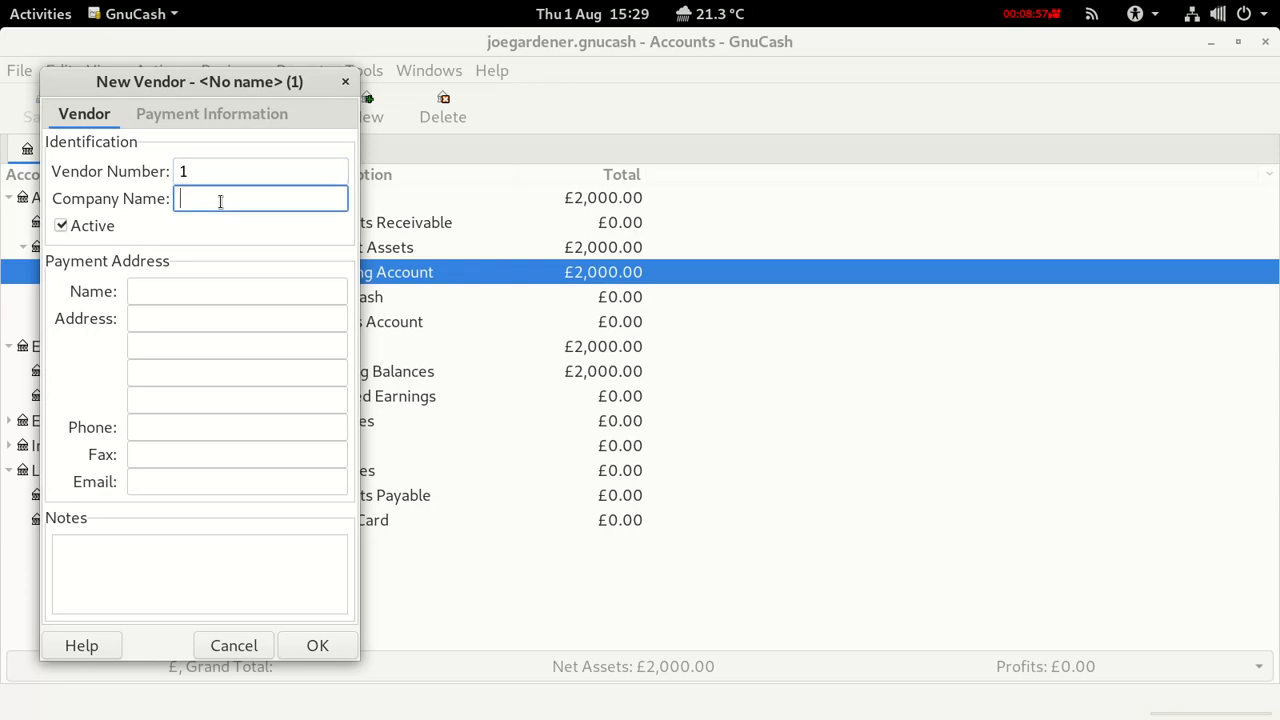
type("Ama")
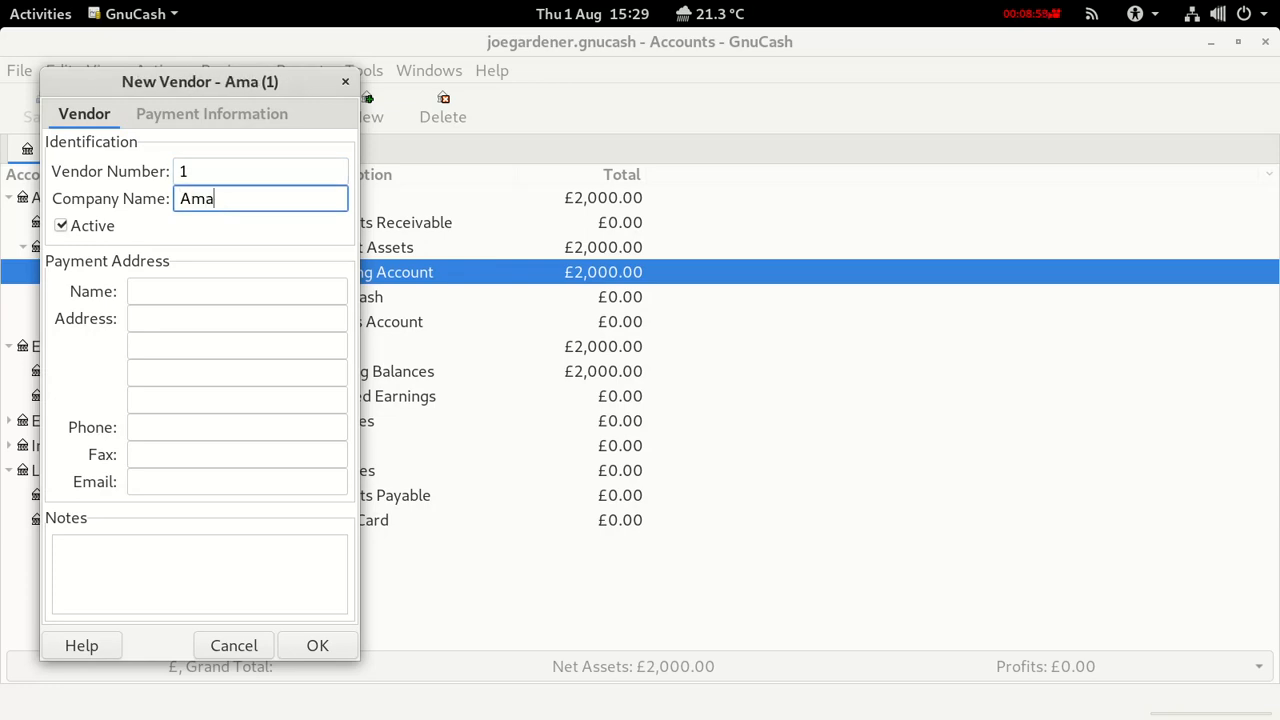
type("gon")
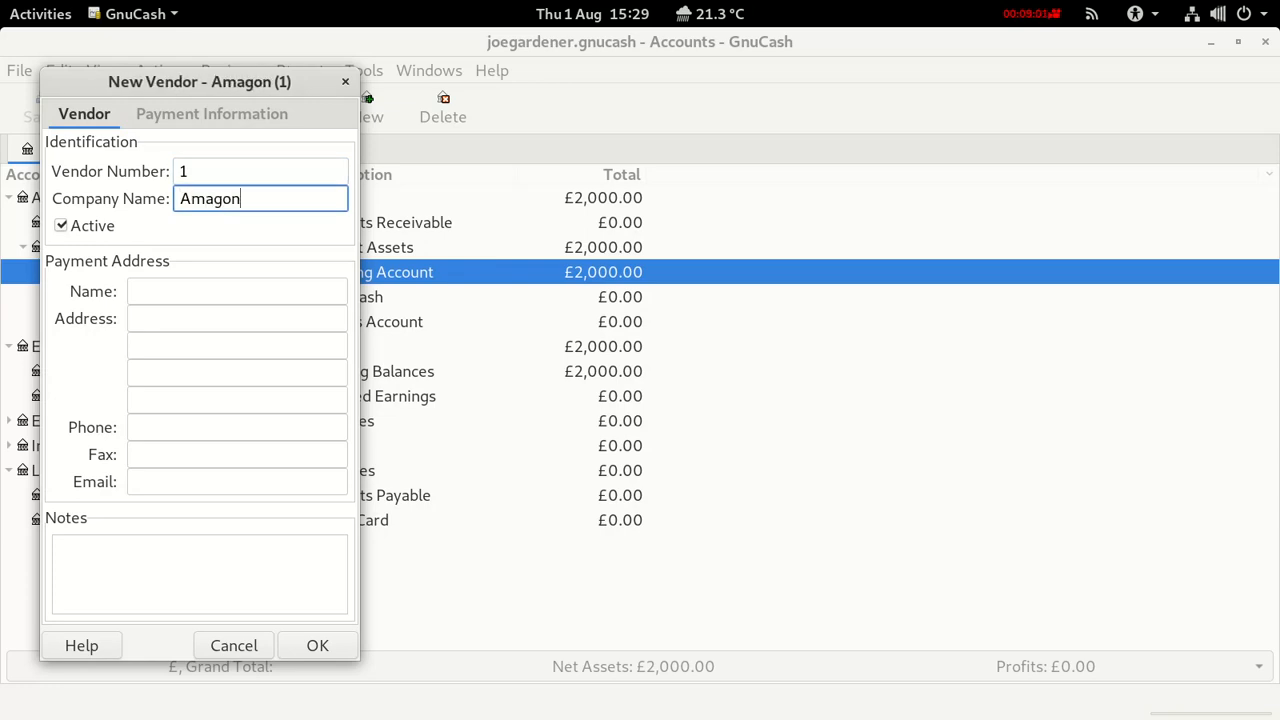
Give Amagon payment name Amagon, a London address and the contact e-mail, then create it.
left_click(179, 290)
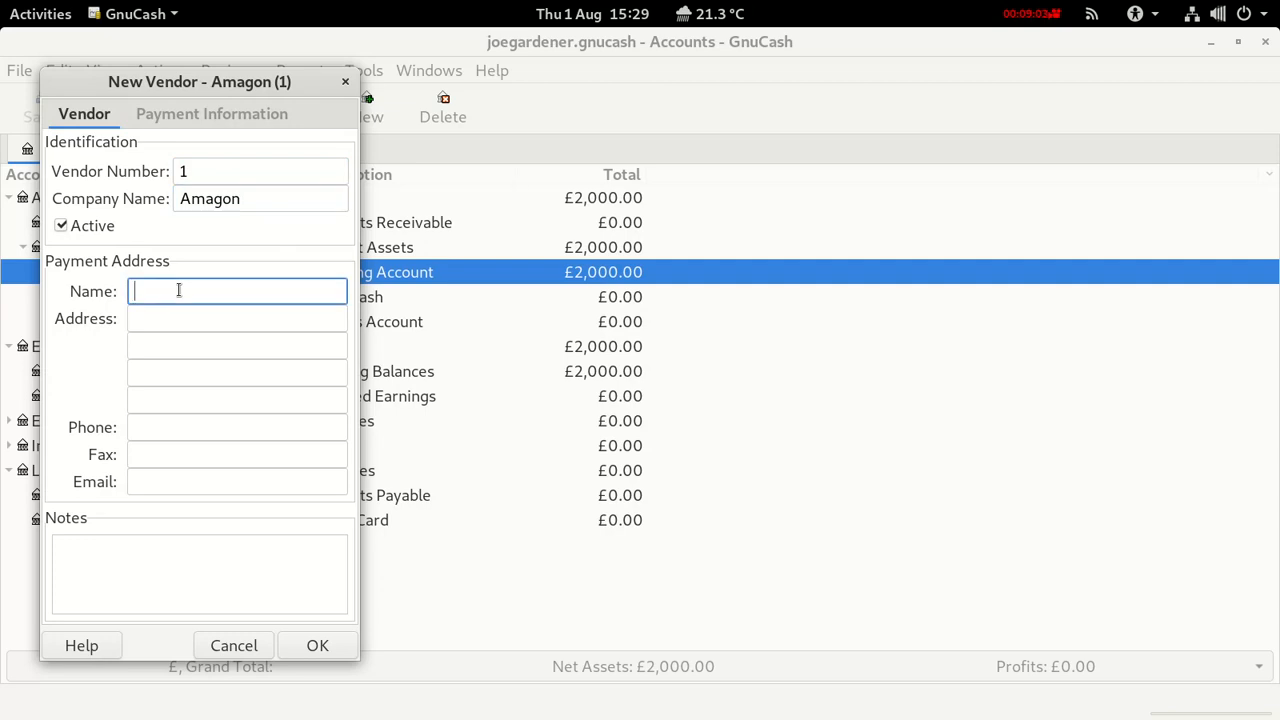
type("Amagon")
left_click(171, 317)
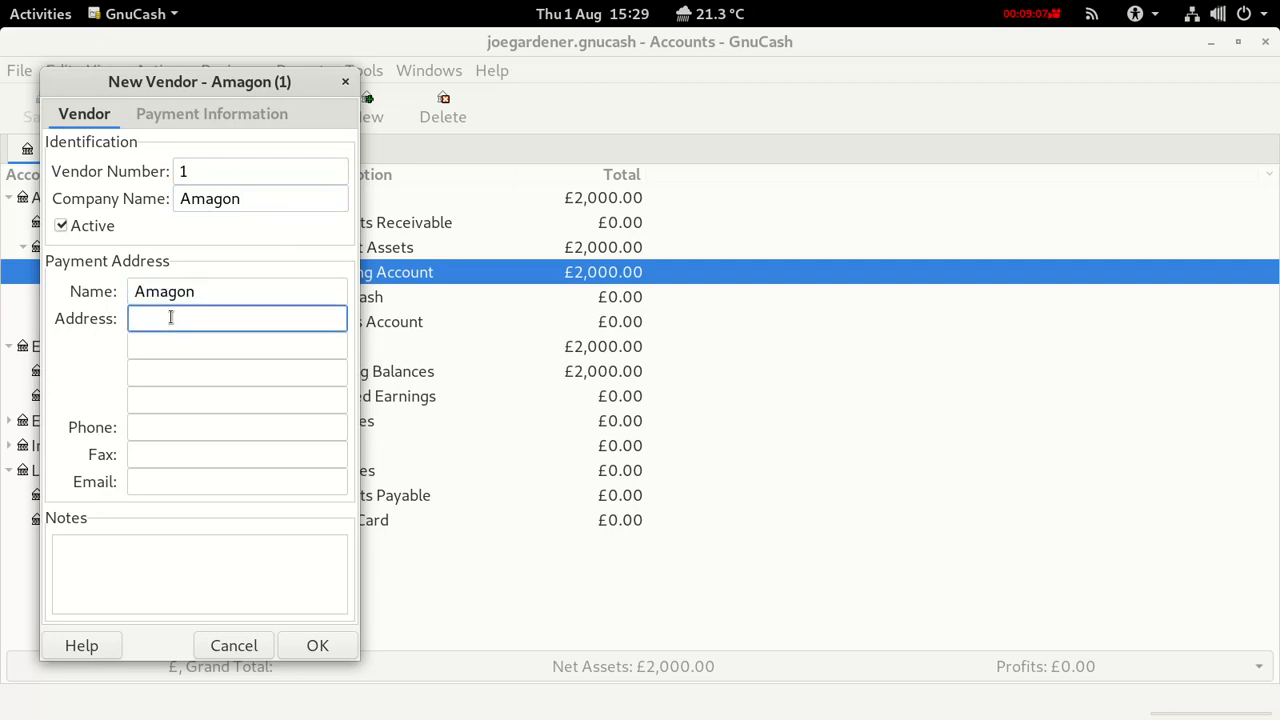
type("London")
left_click(155, 481)
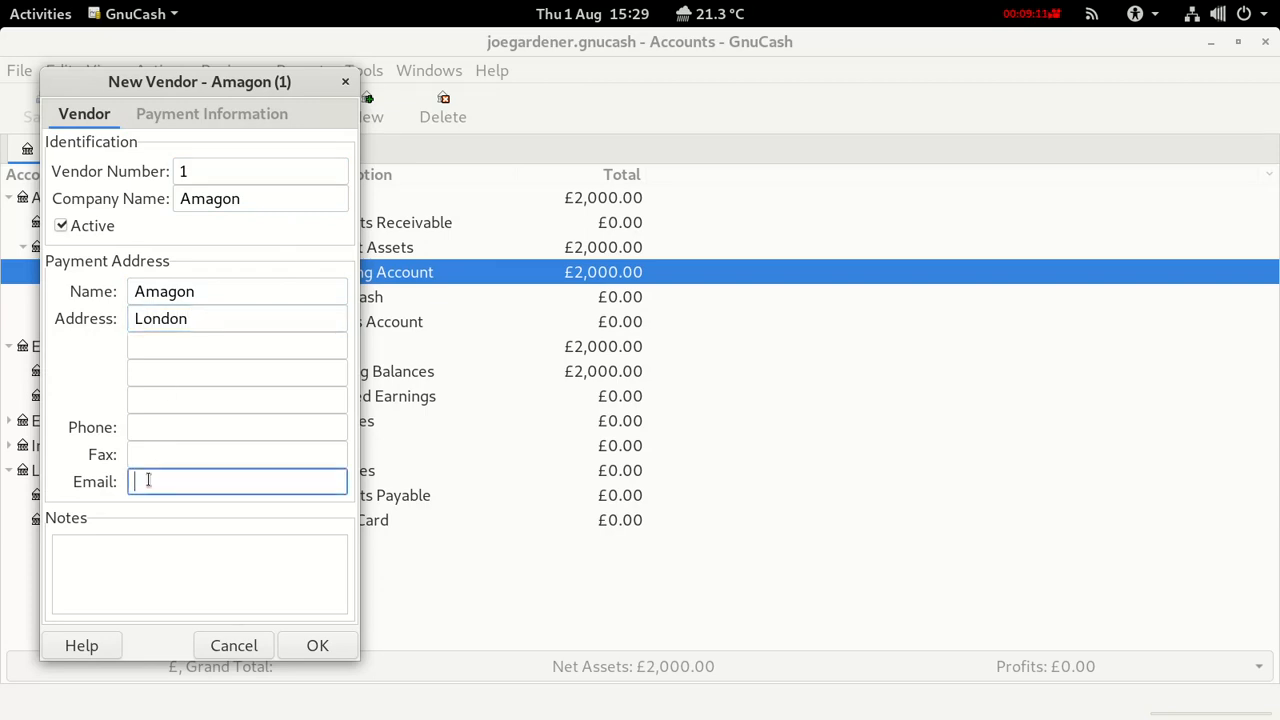
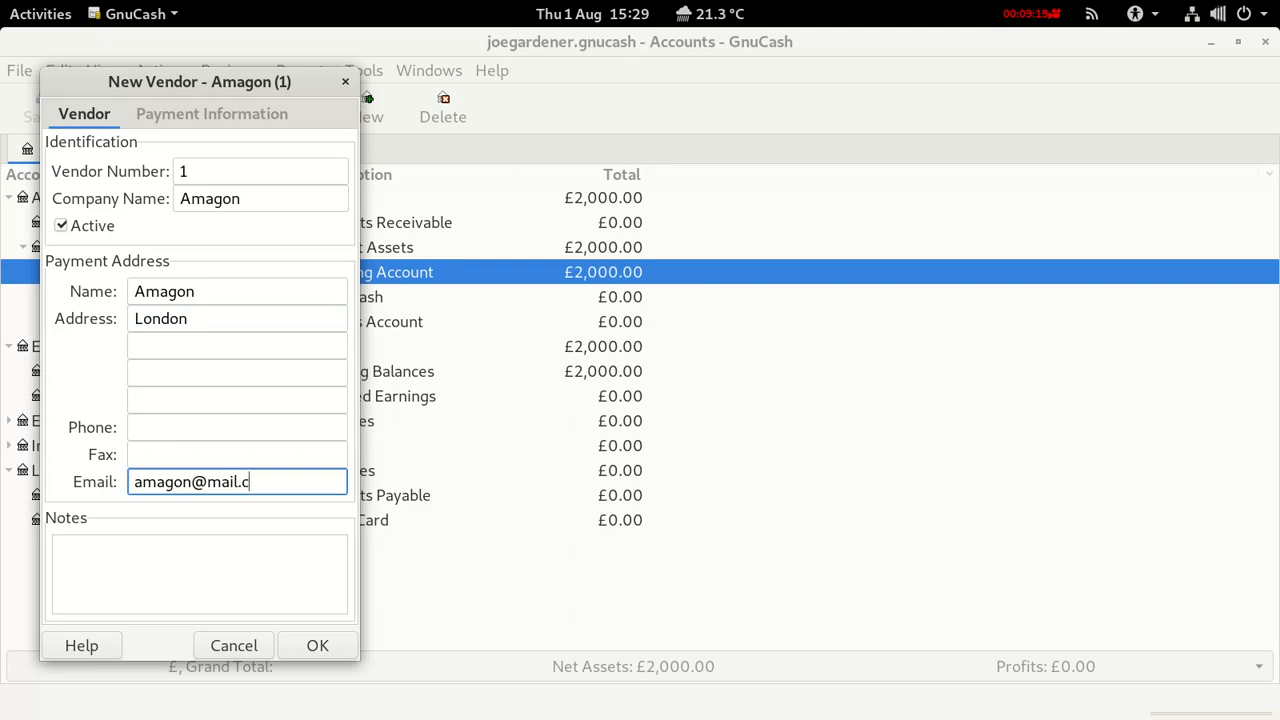
left_click(328, 648)
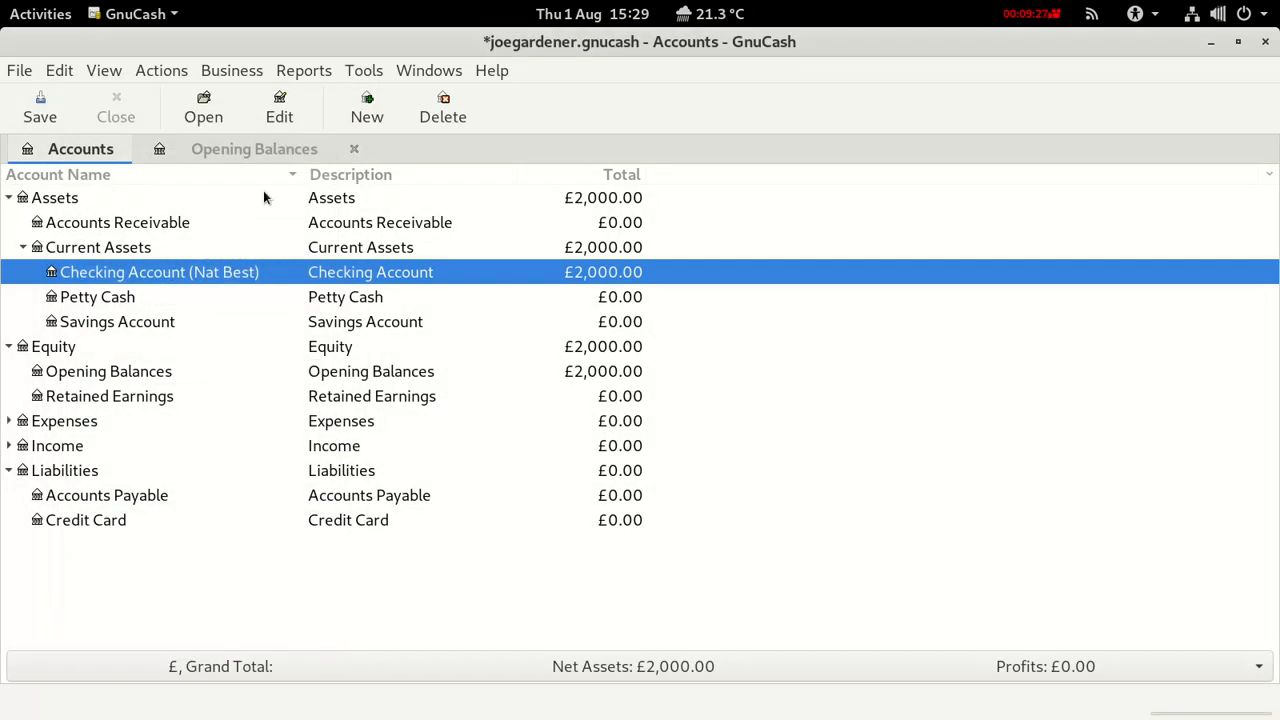
Start a new vendor with number 2 and company name B&K.
left_click(222, 71)
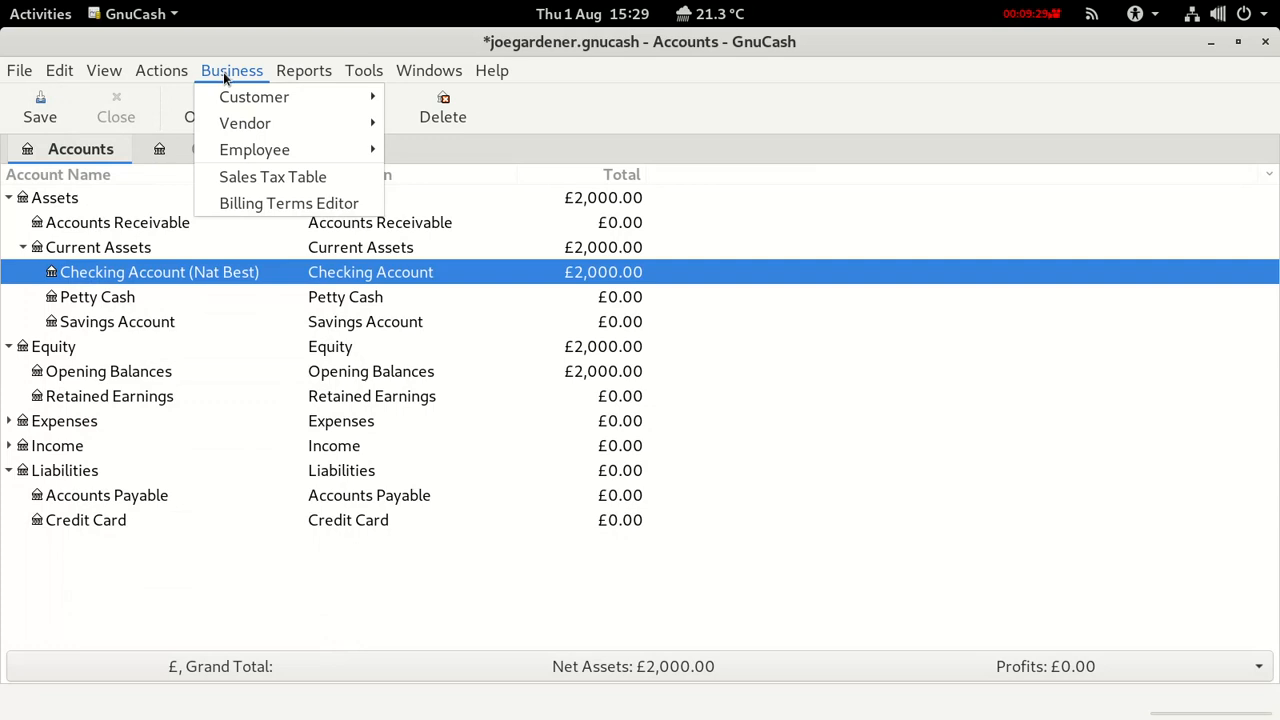
mouse_move(270, 125)
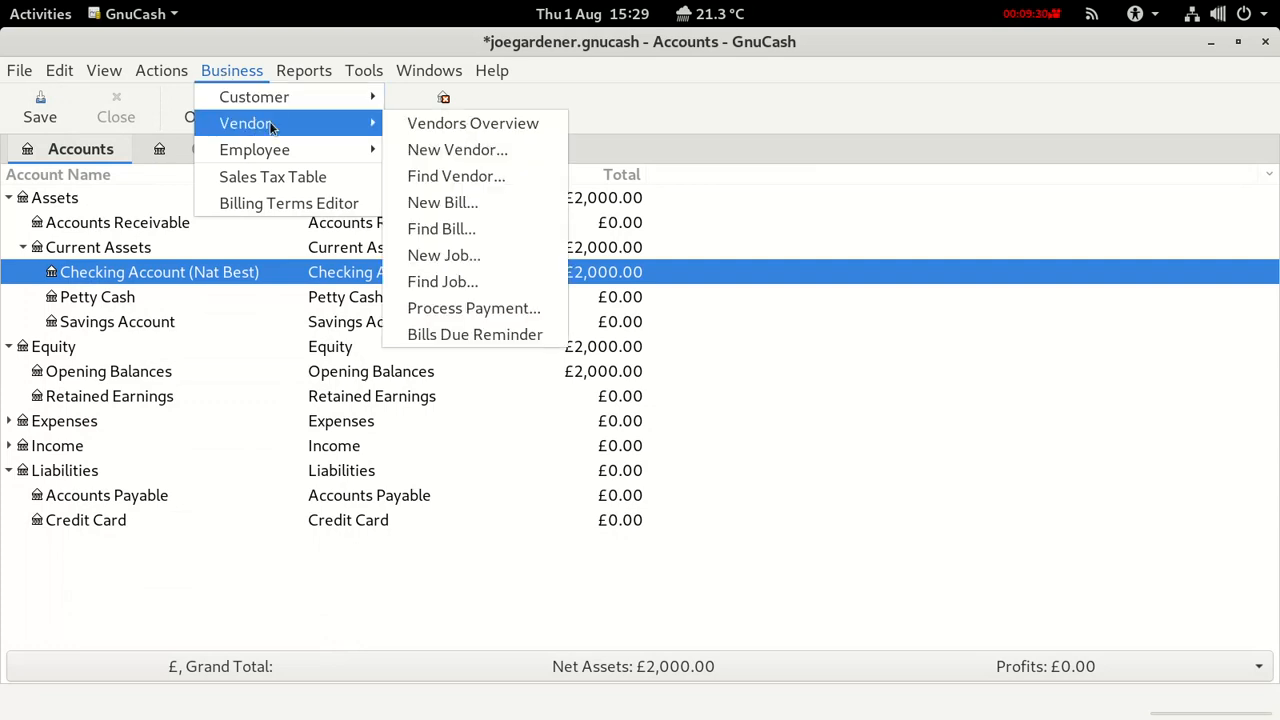
left_click(439, 147)
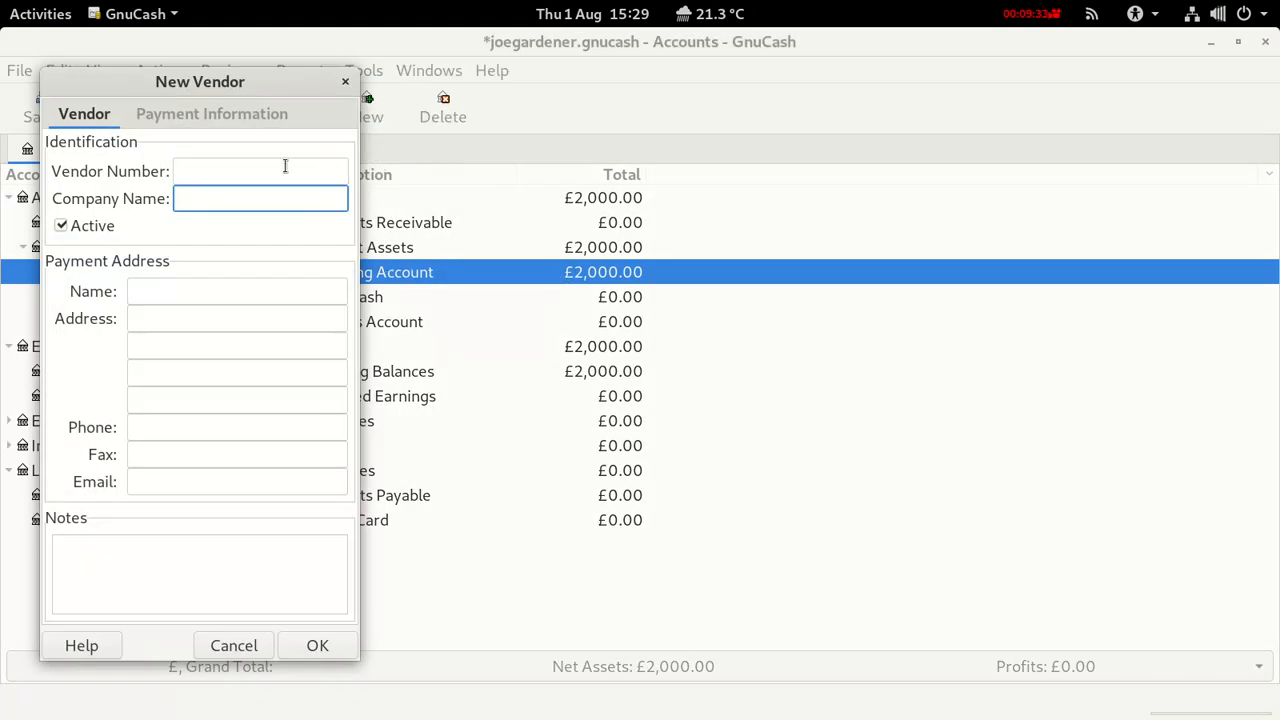
left_click(225, 167)
type("2")
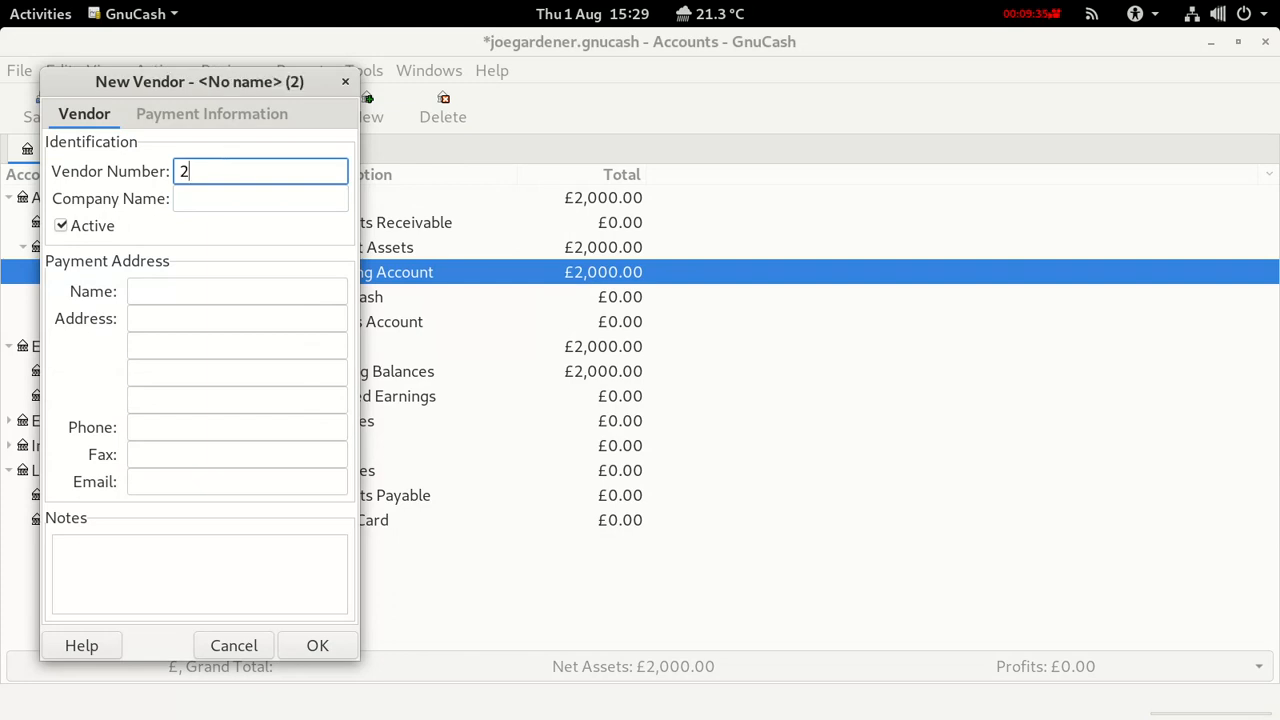
left_click(201, 196)
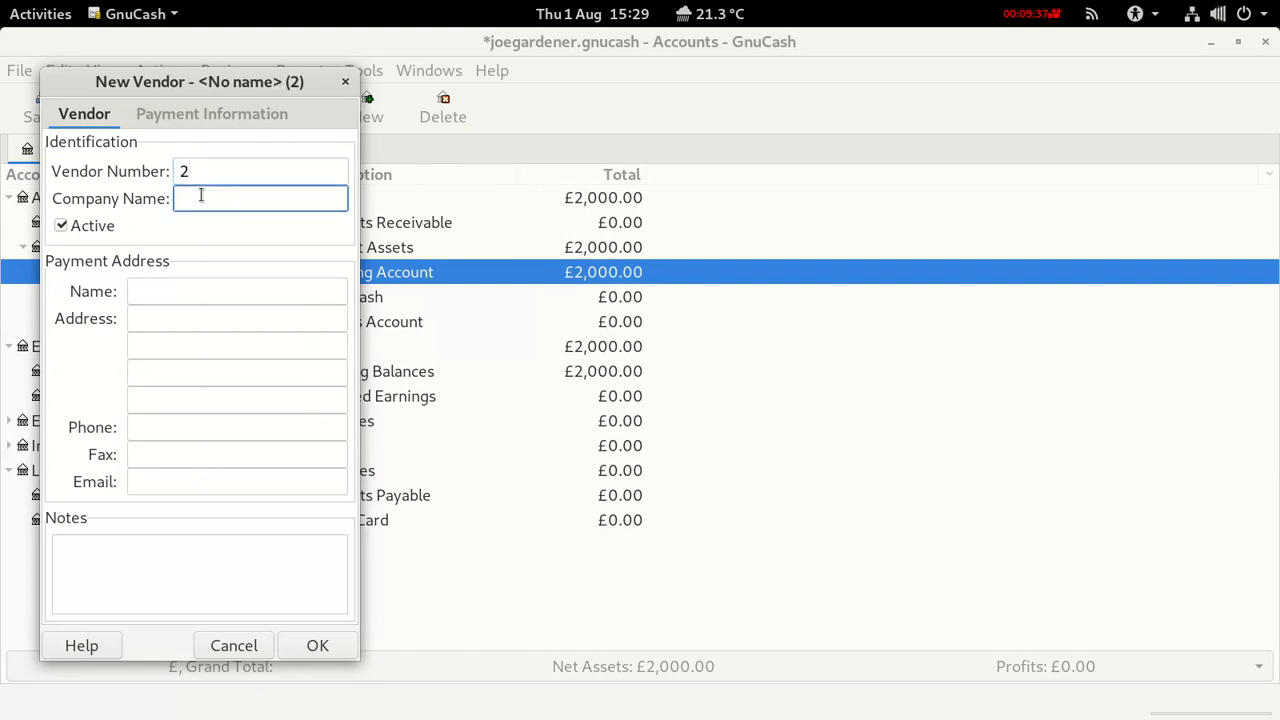
type("B")
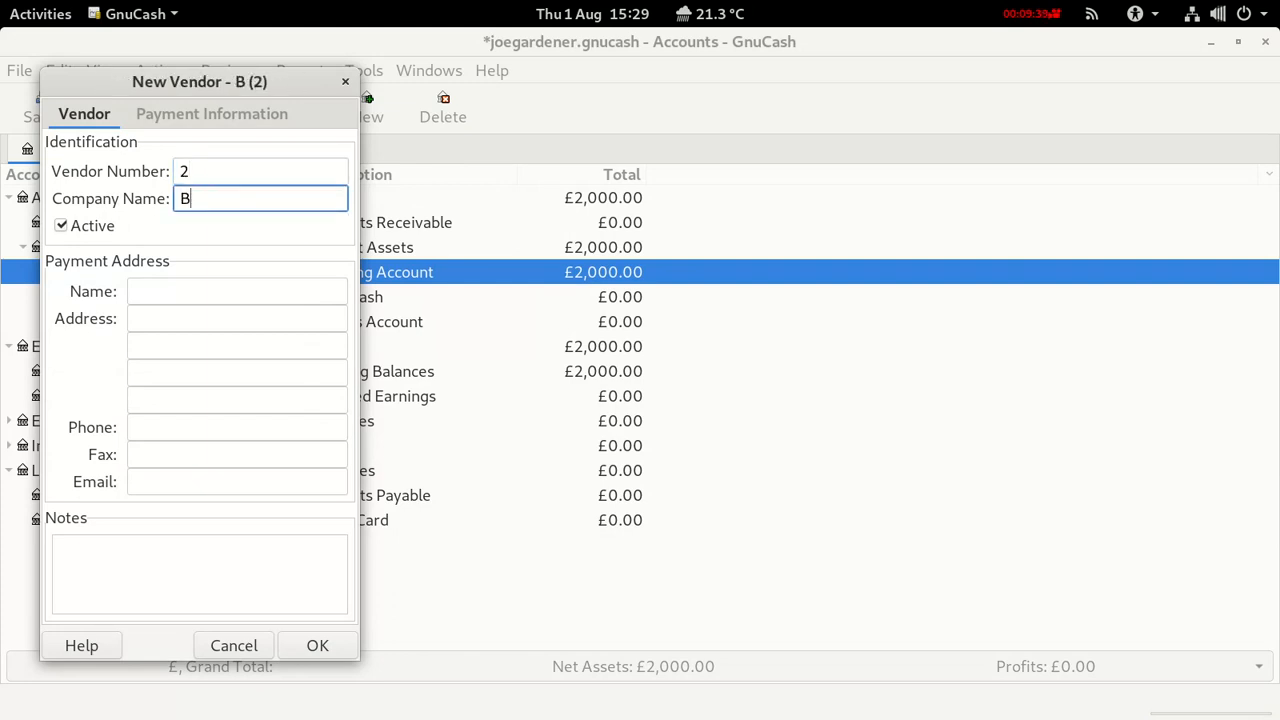
type("&")
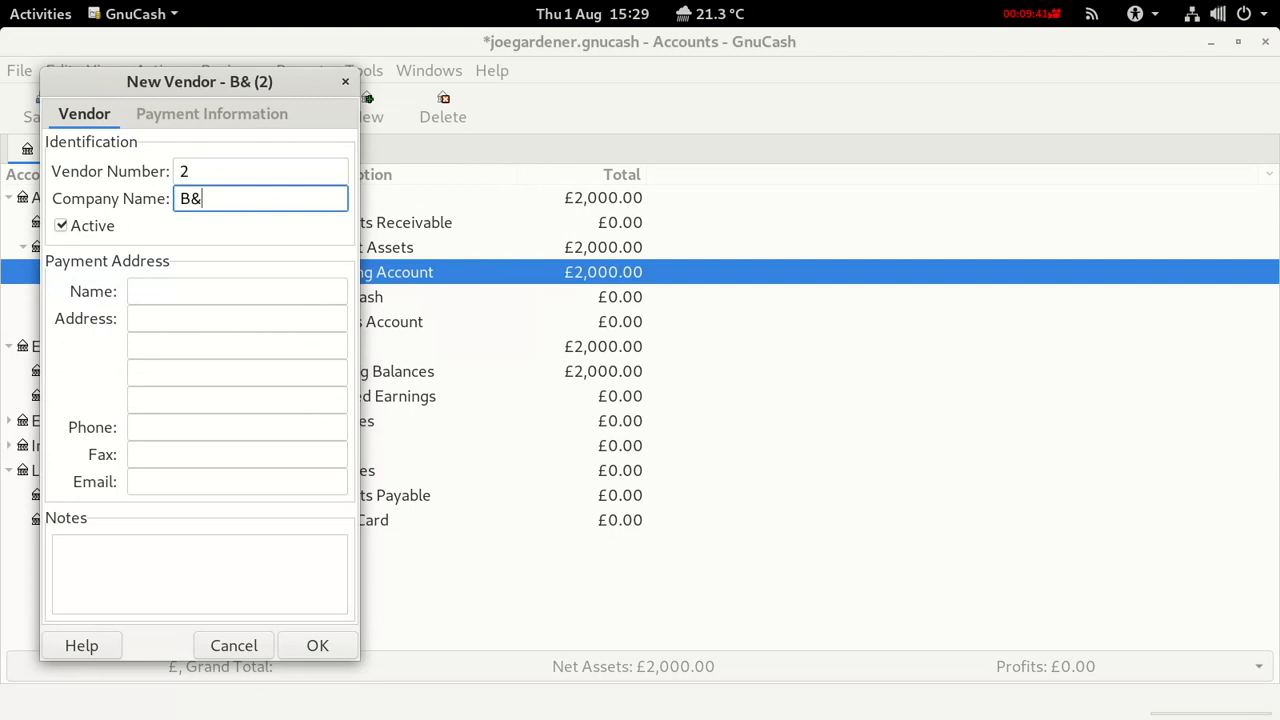
type("K")
Give B&K a Yorkshire address and contact e-mail, create it, and save the book.
left_click(162, 292)
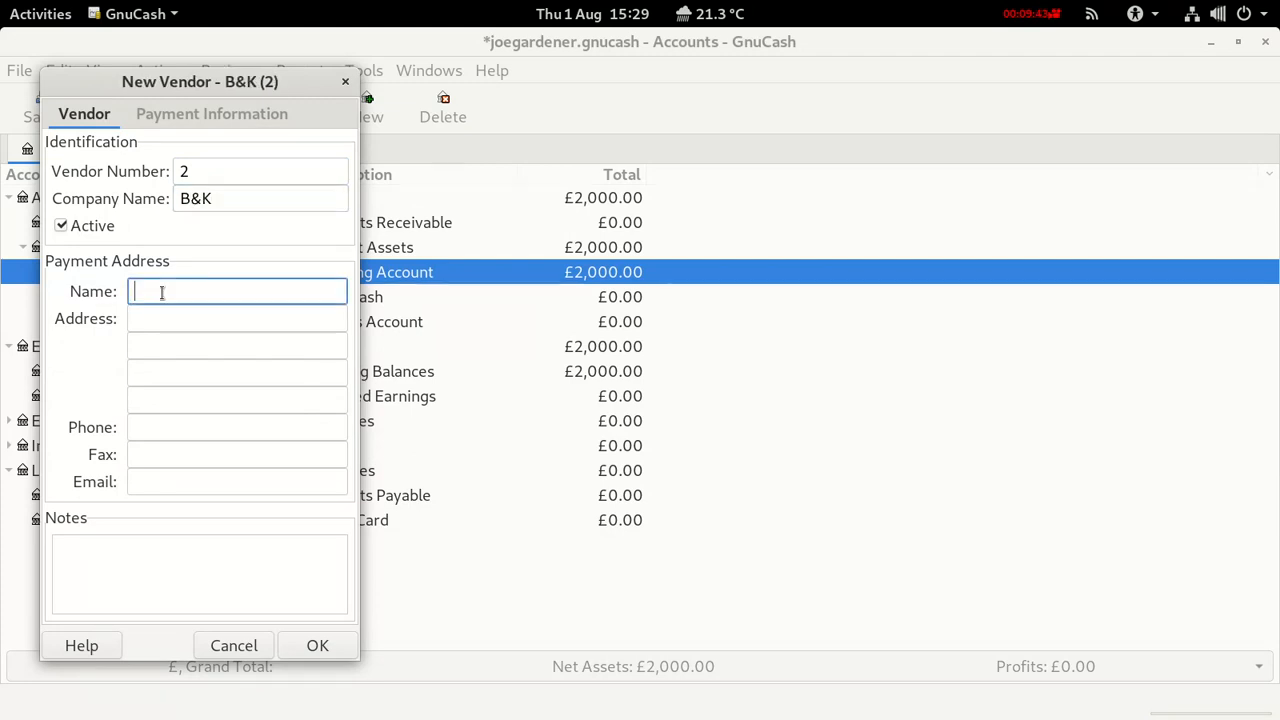
type("B&K")
left_click(164, 316)
type("Y")
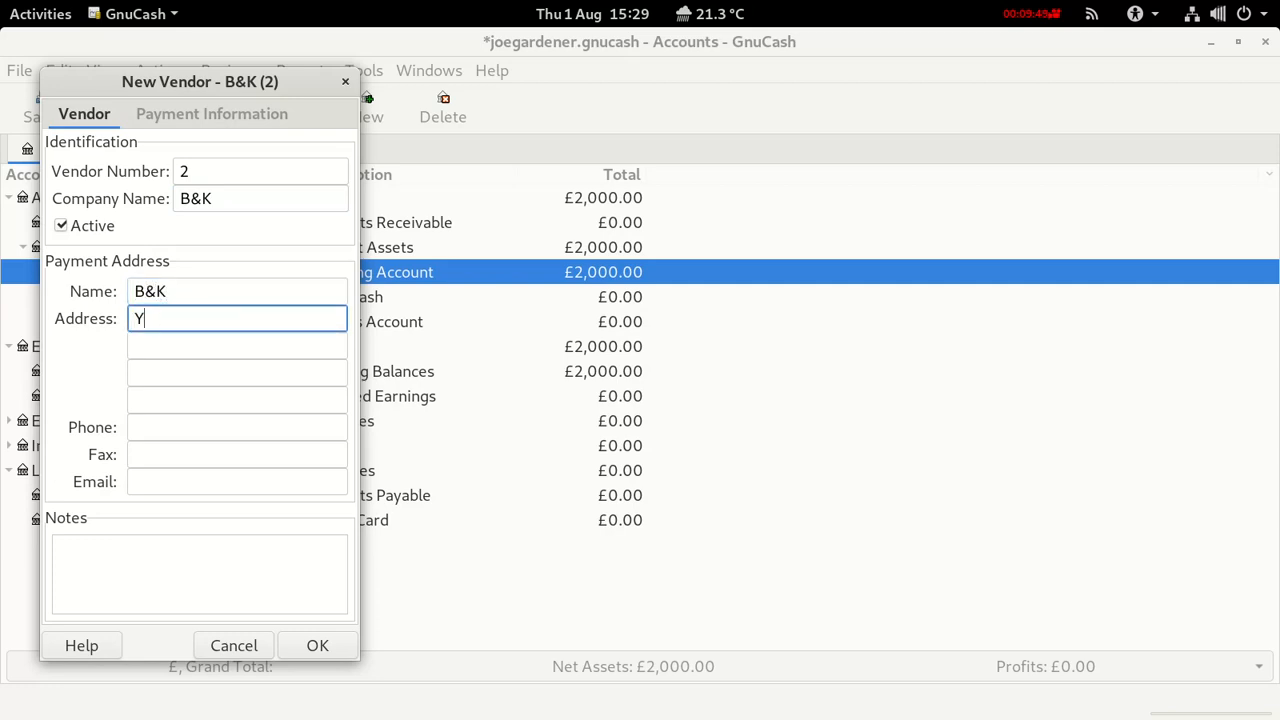
type("orkshire")
left_click(148, 476)
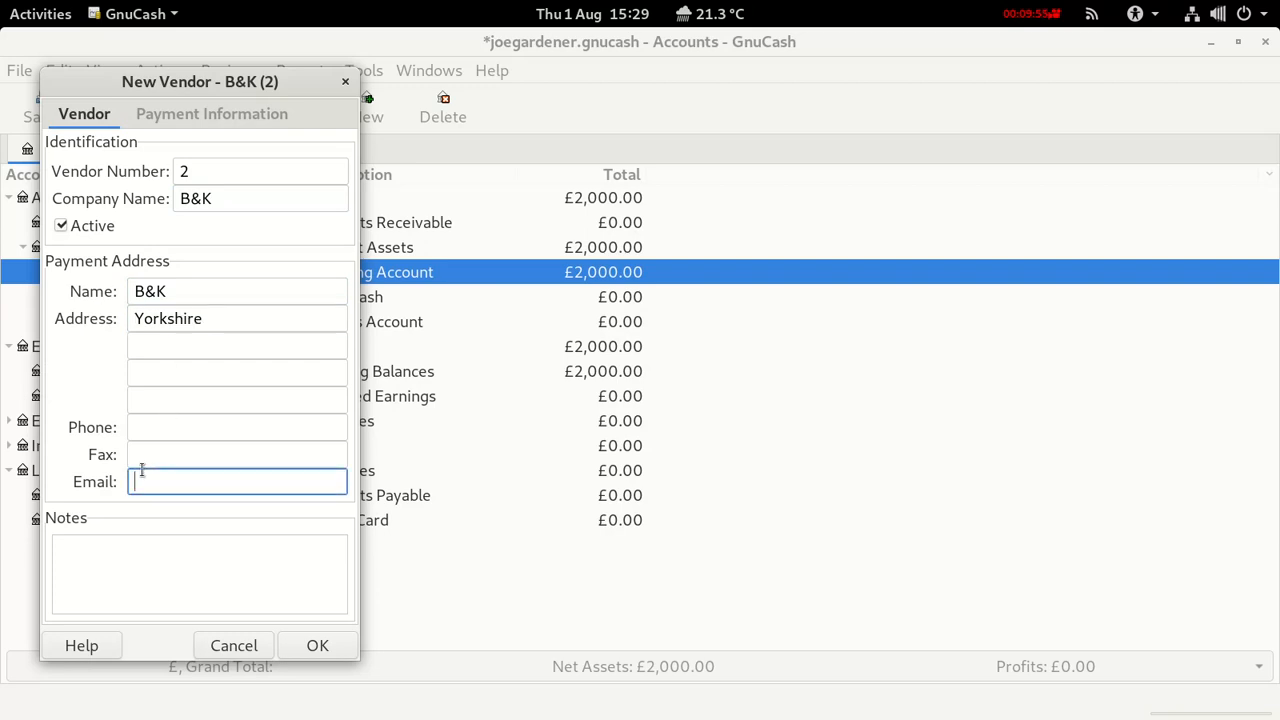
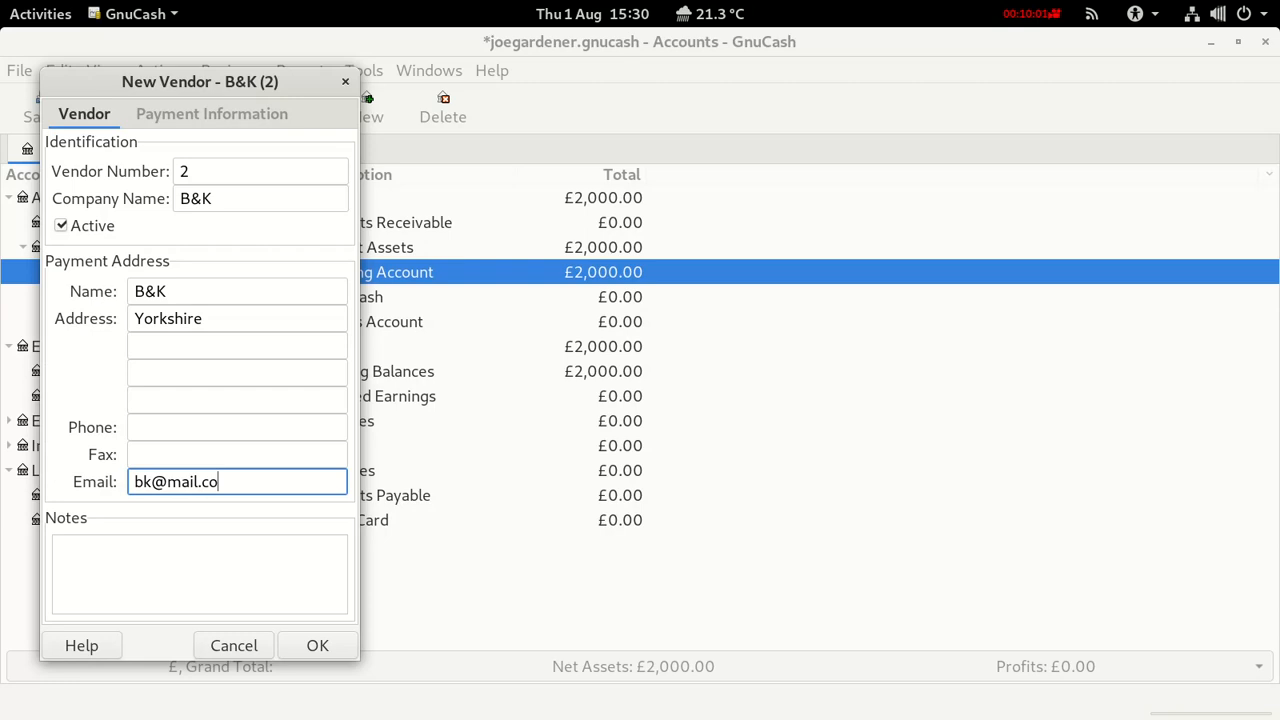
left_click(305, 648)
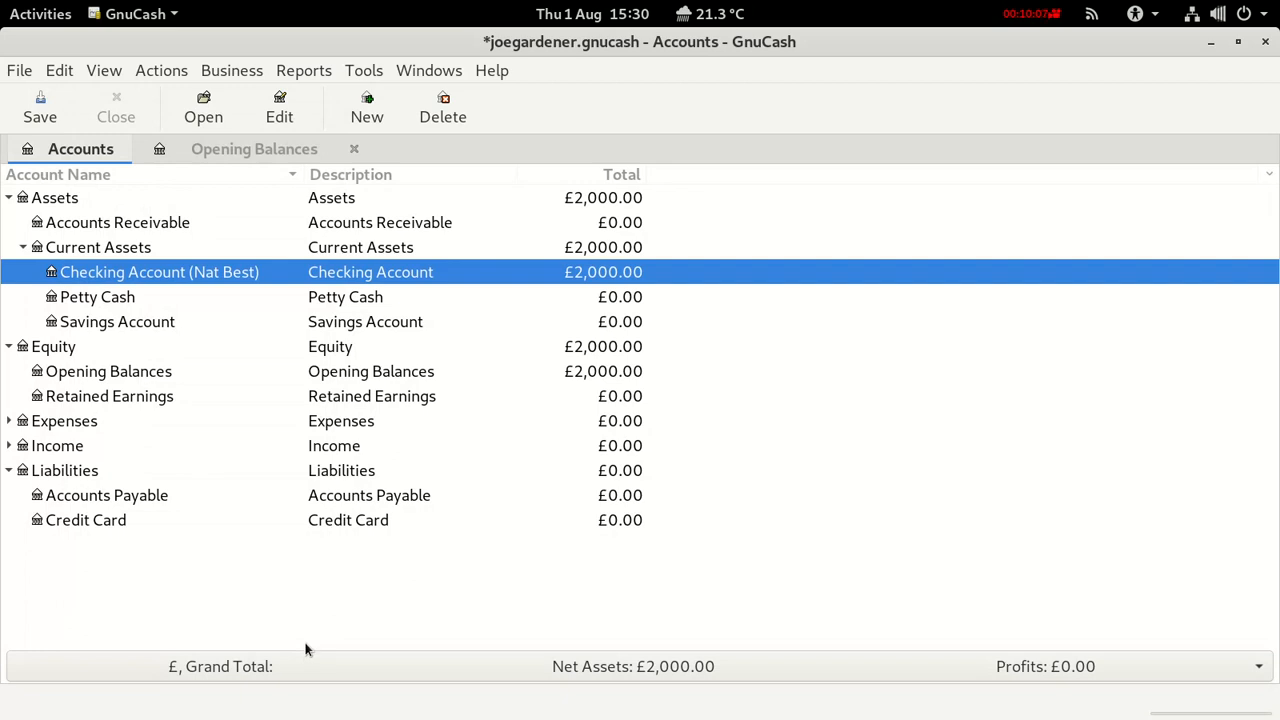
left_click(34, 116)
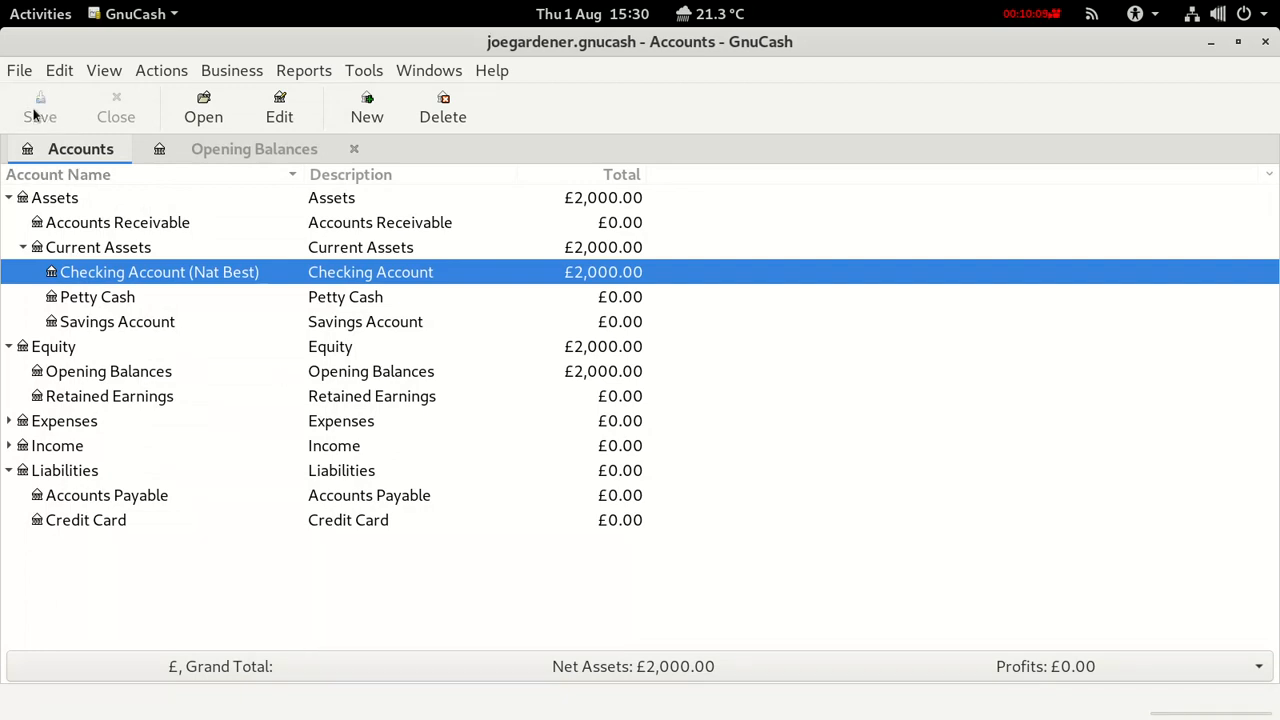
Start a new customer with number 1 and the customer's company name.
left_click(236, 76)
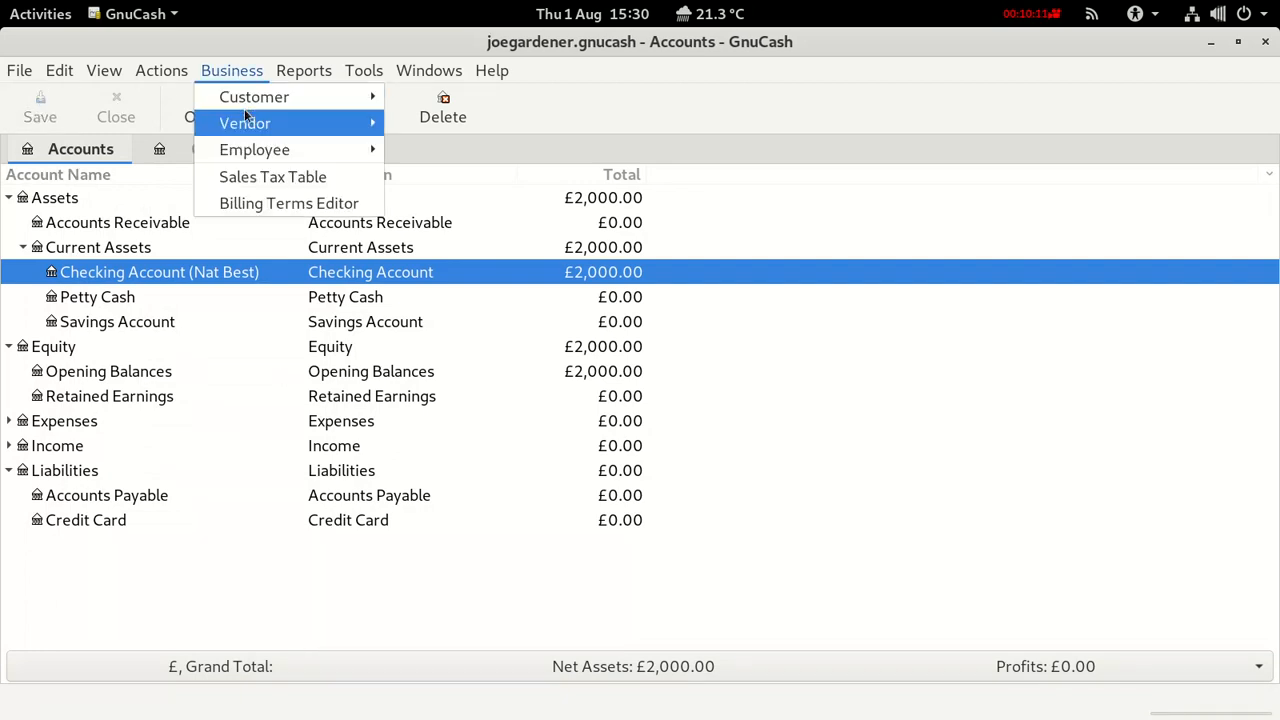
mouse_move(250, 97)
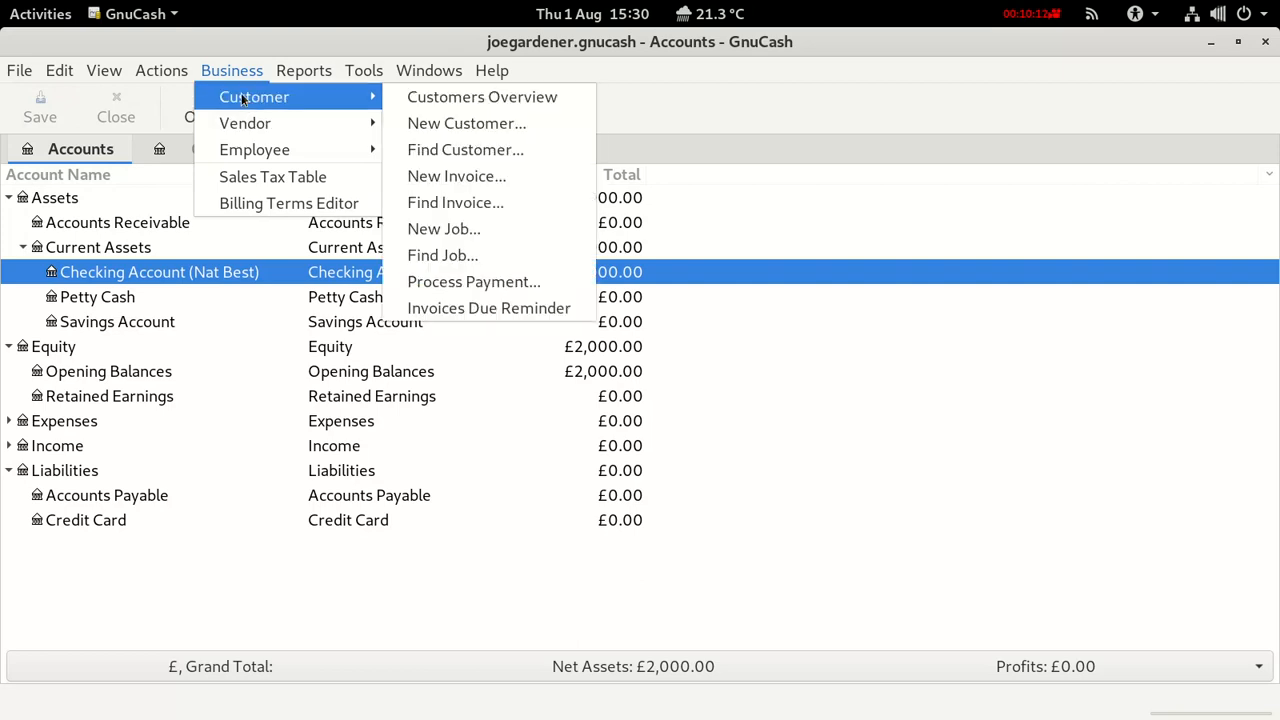
left_click(447, 123)
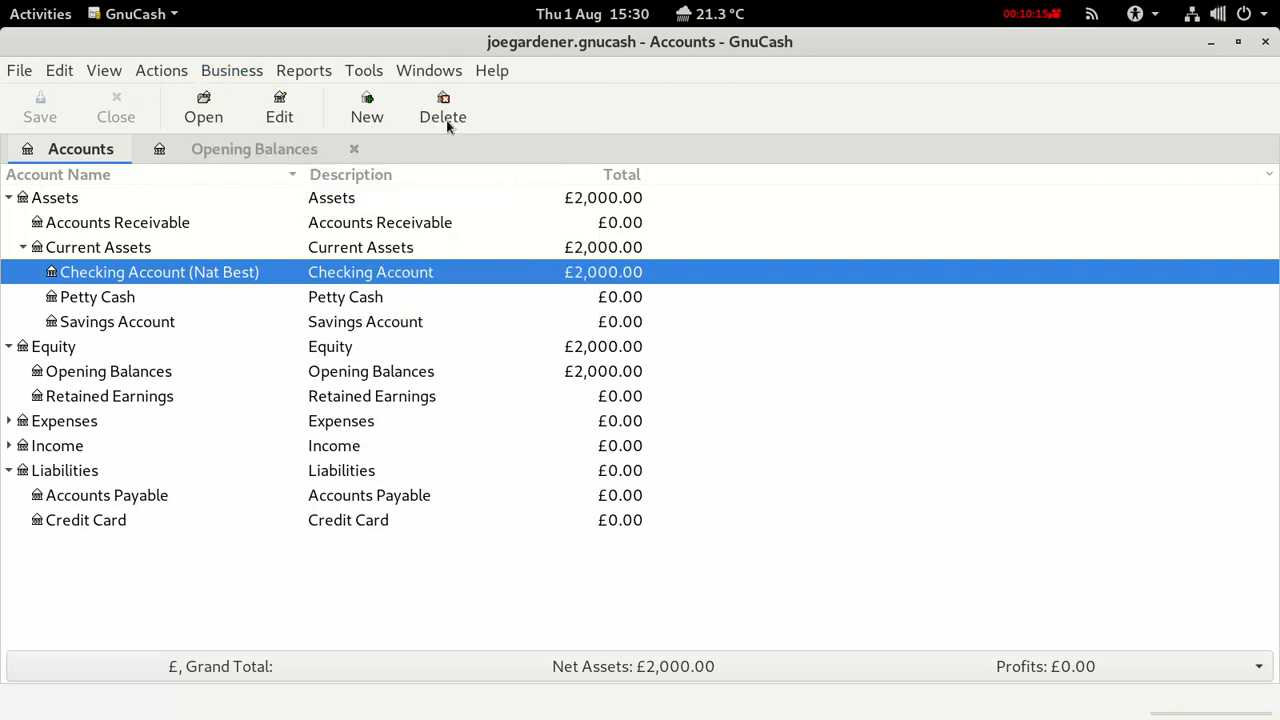
left_click(222, 171)
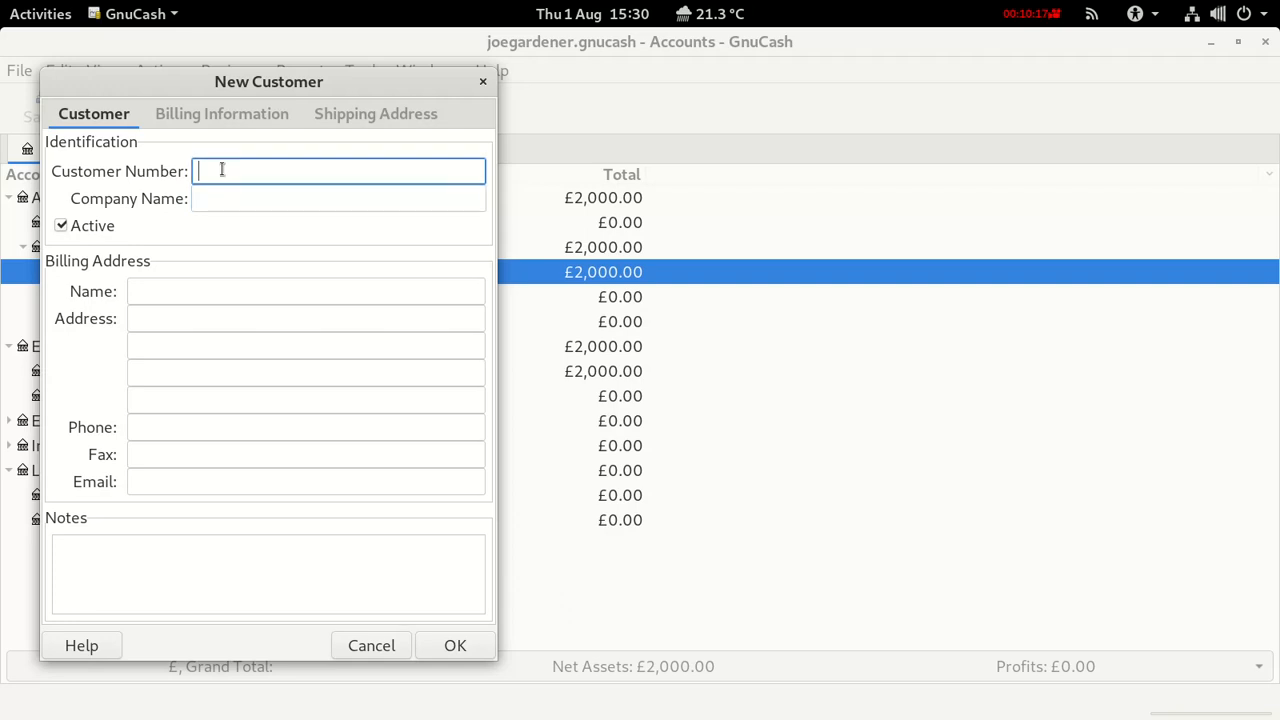
type("1")
left_click(256, 203)
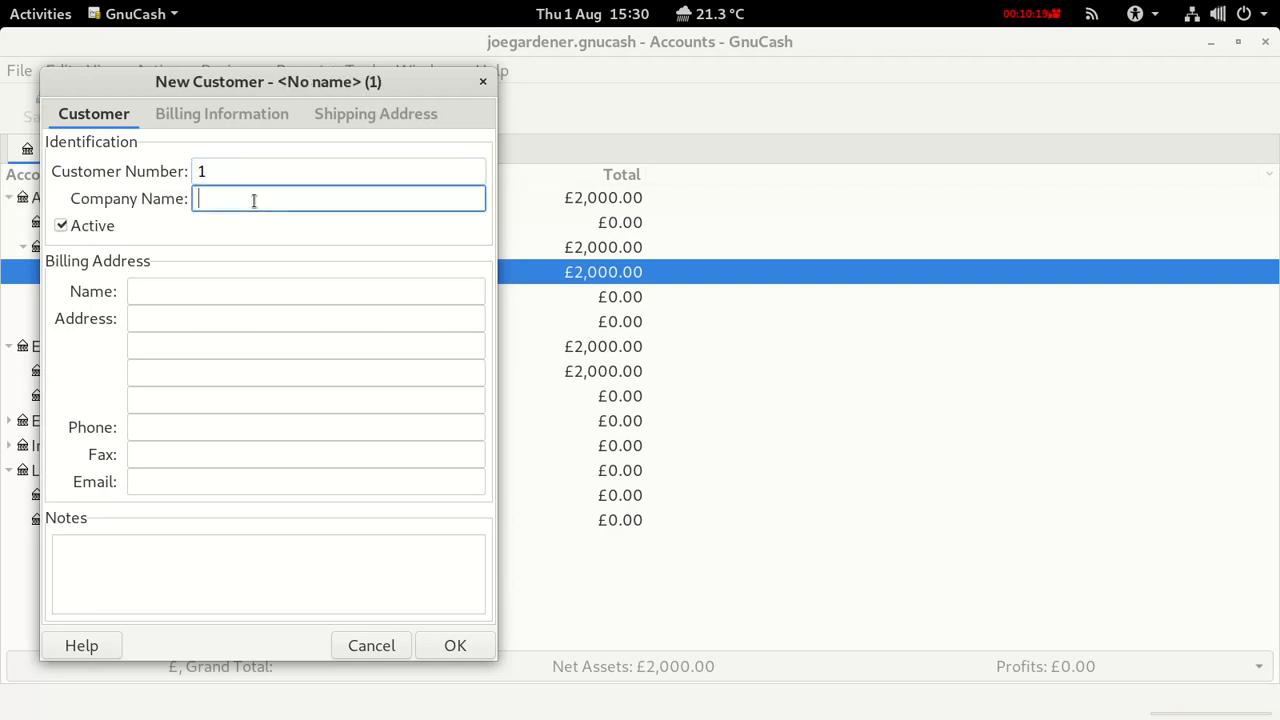
type("Mrs ")
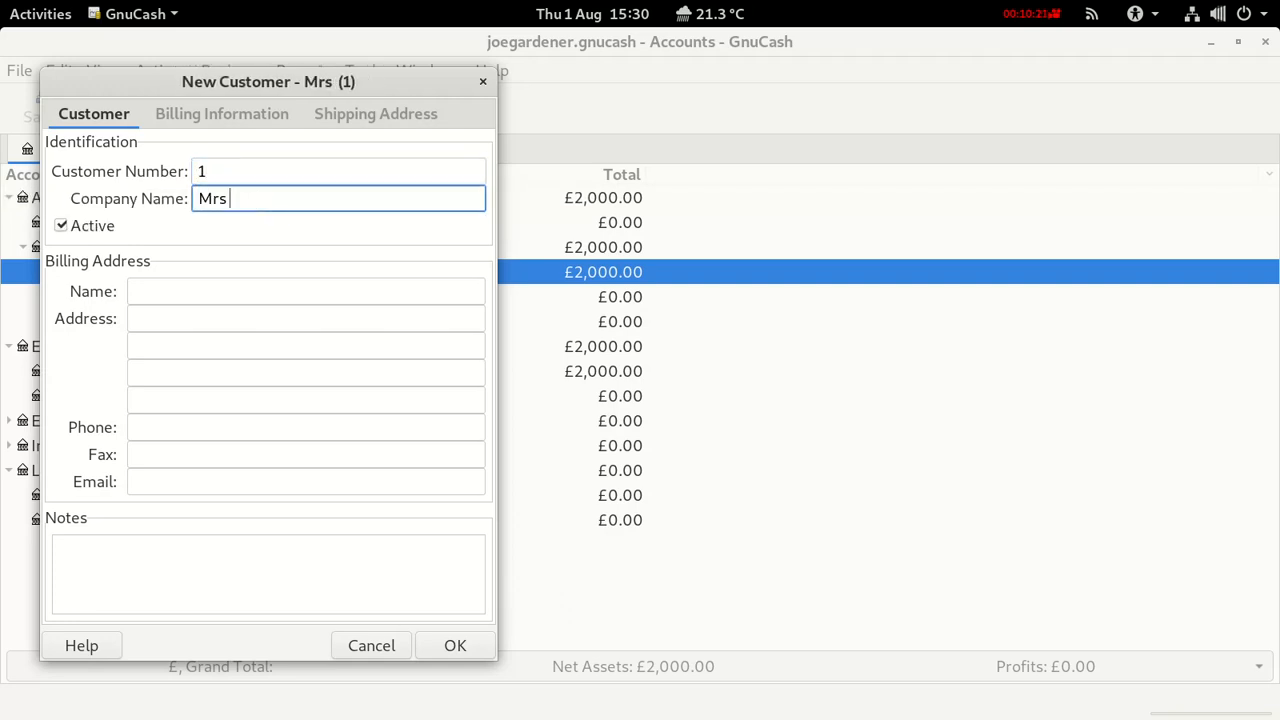
type("Jone")
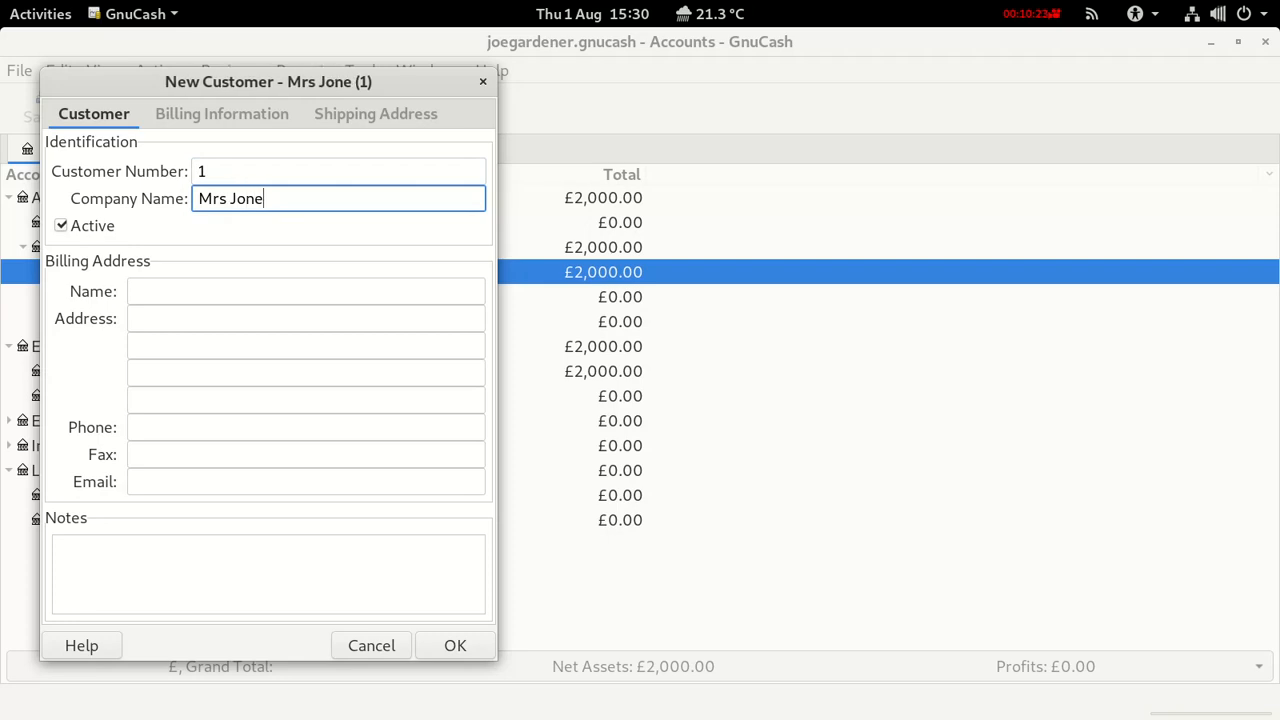
type("s")
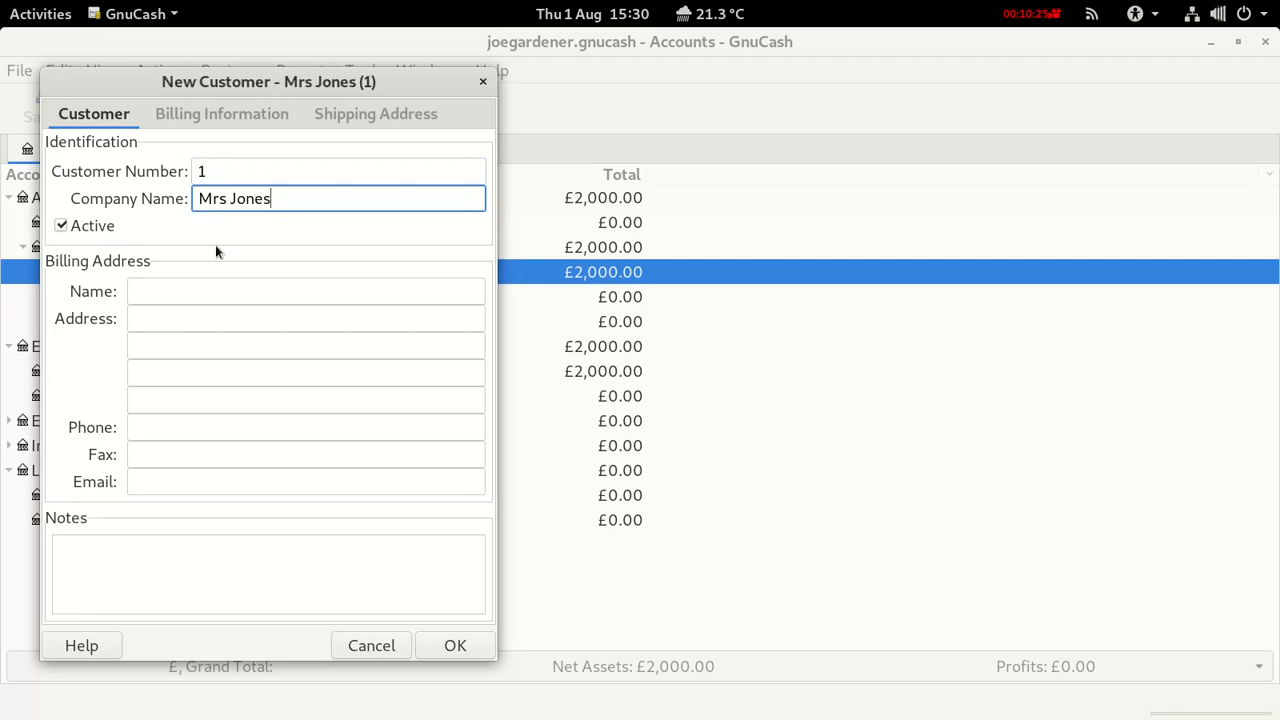
Add customer 1's billing name, street address and e-mail, then create the customer.
left_click(180, 281)
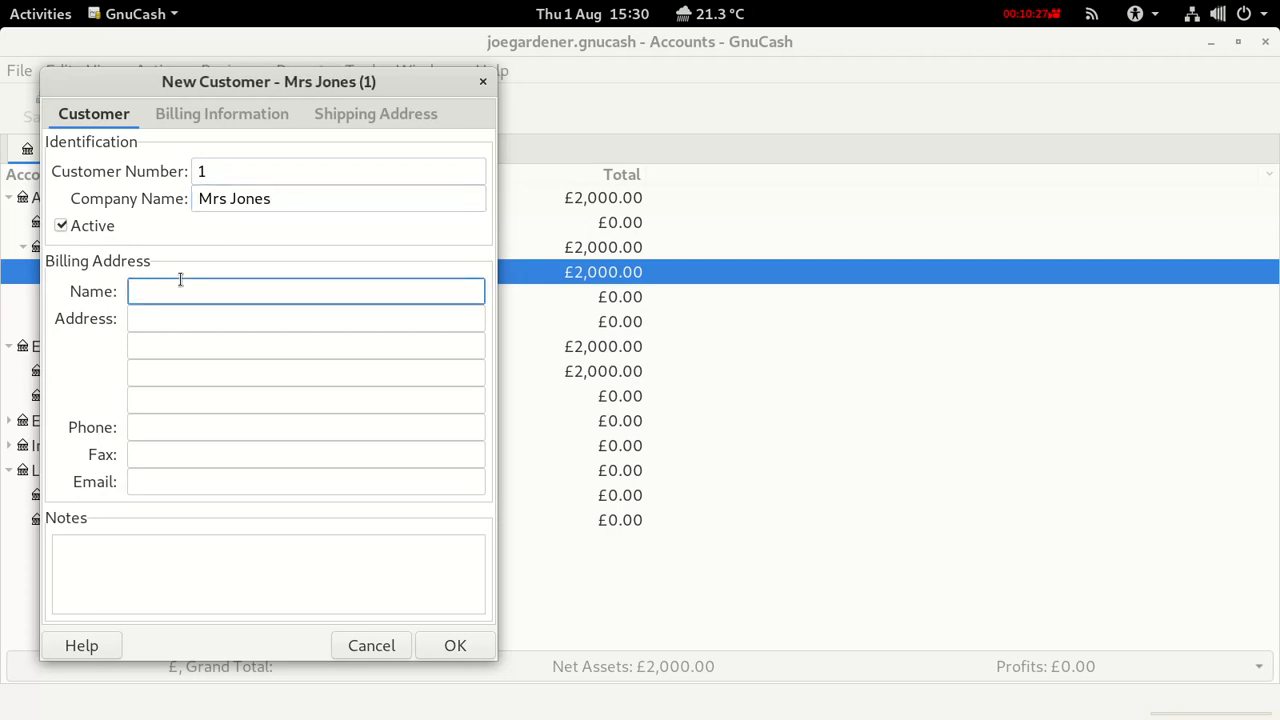
type("Mrs Jones")
left_click(151, 314)
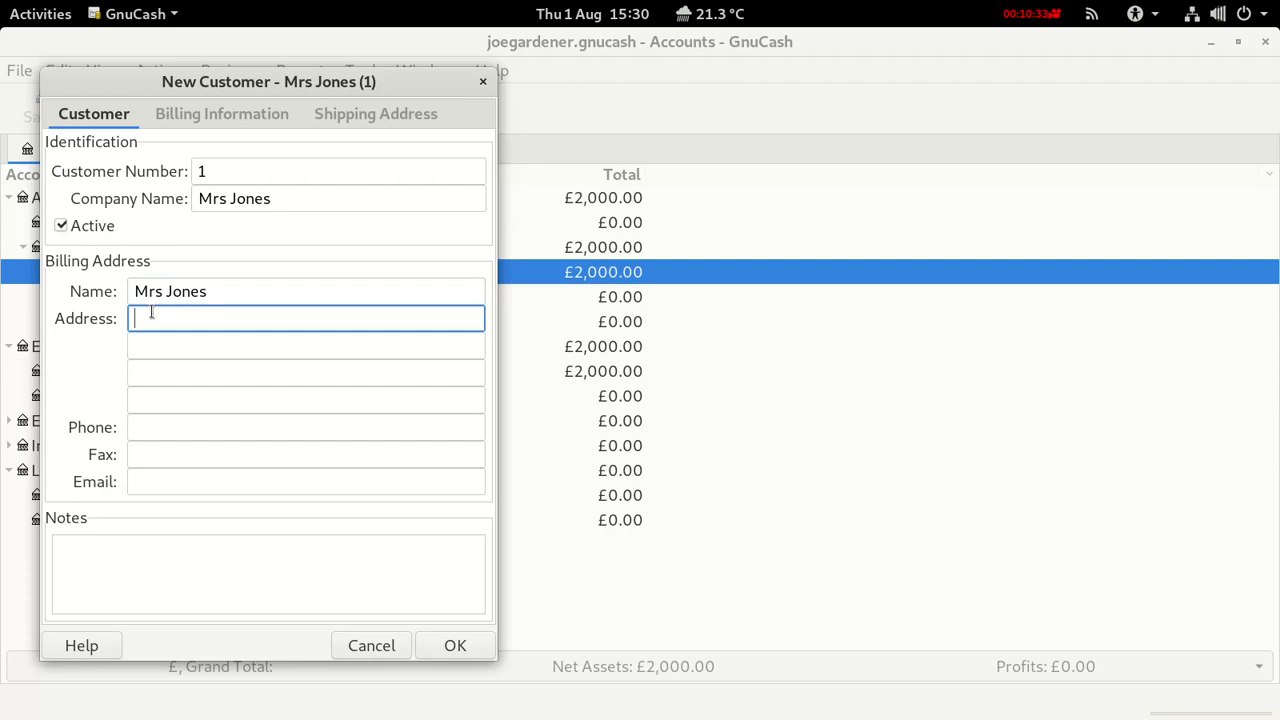
type("123 Jones Street")
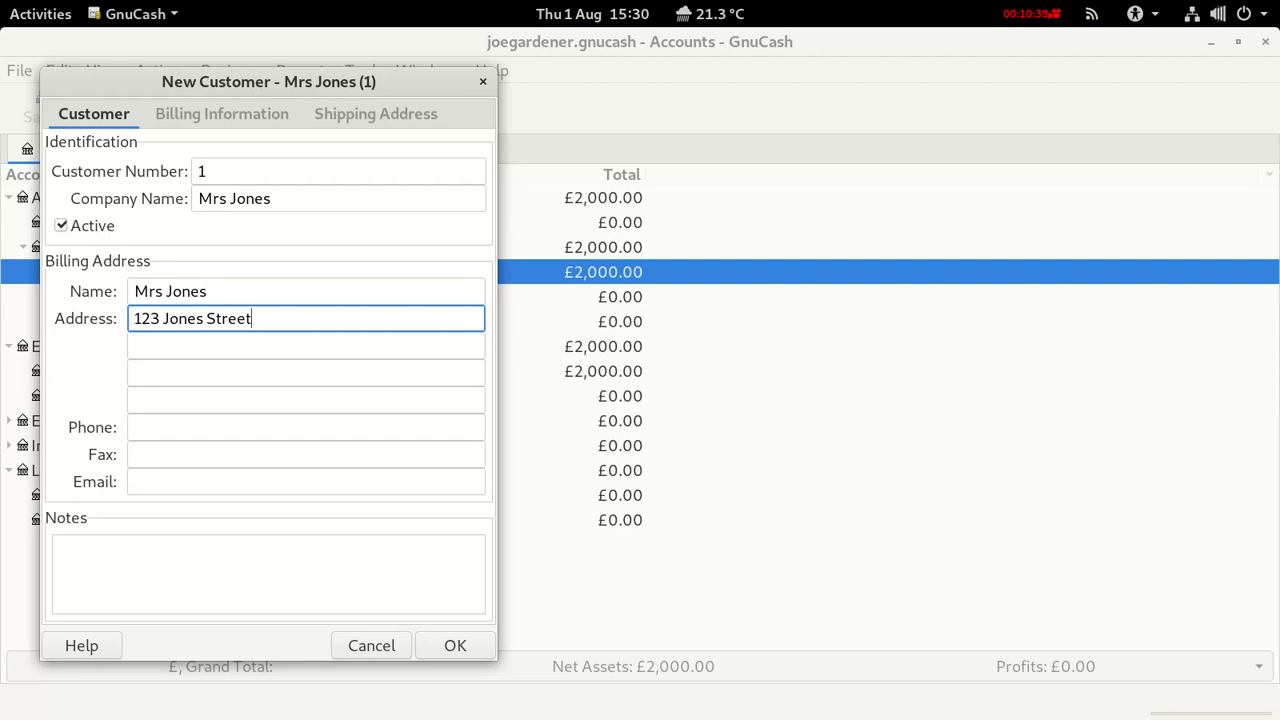
left_click(141, 477)
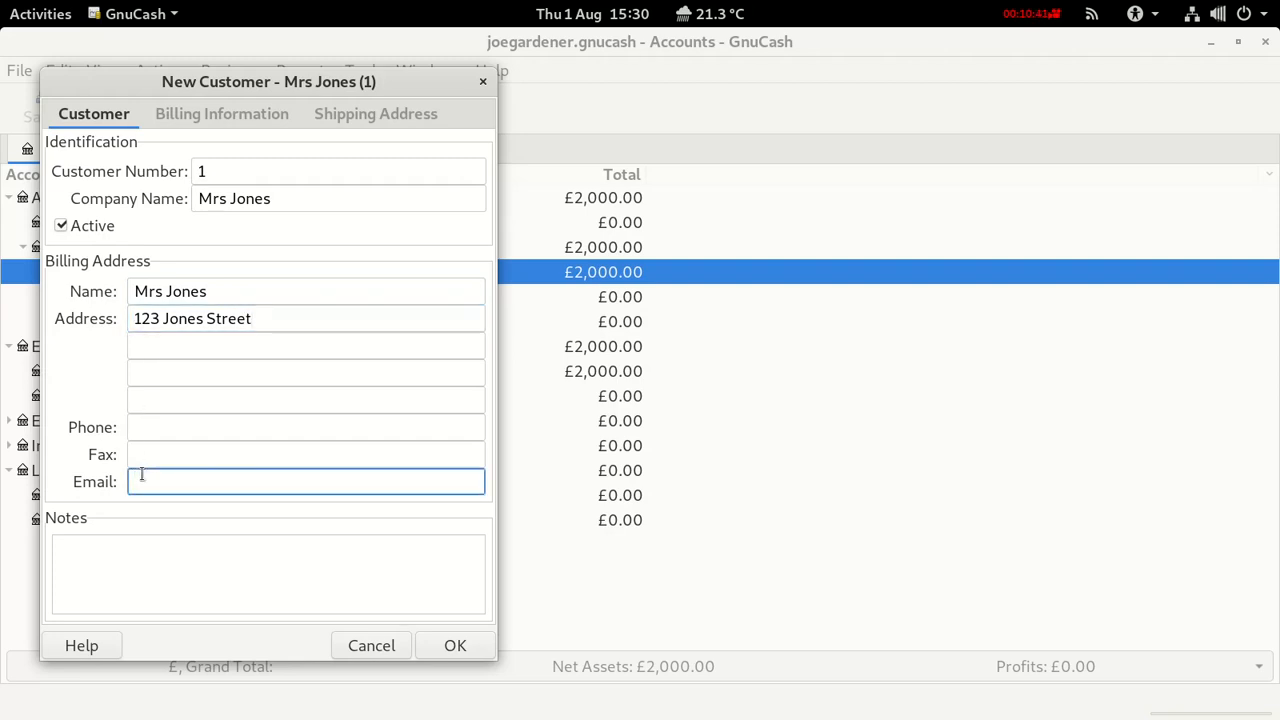
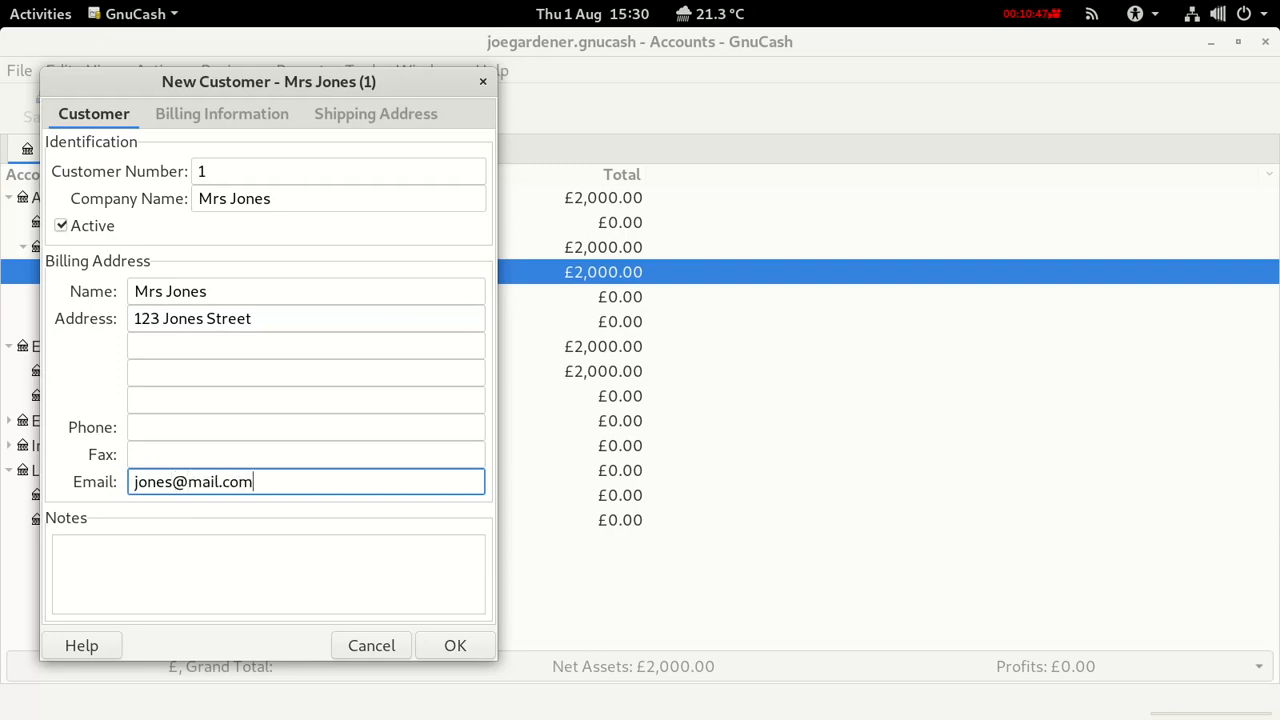
left_click(462, 645)
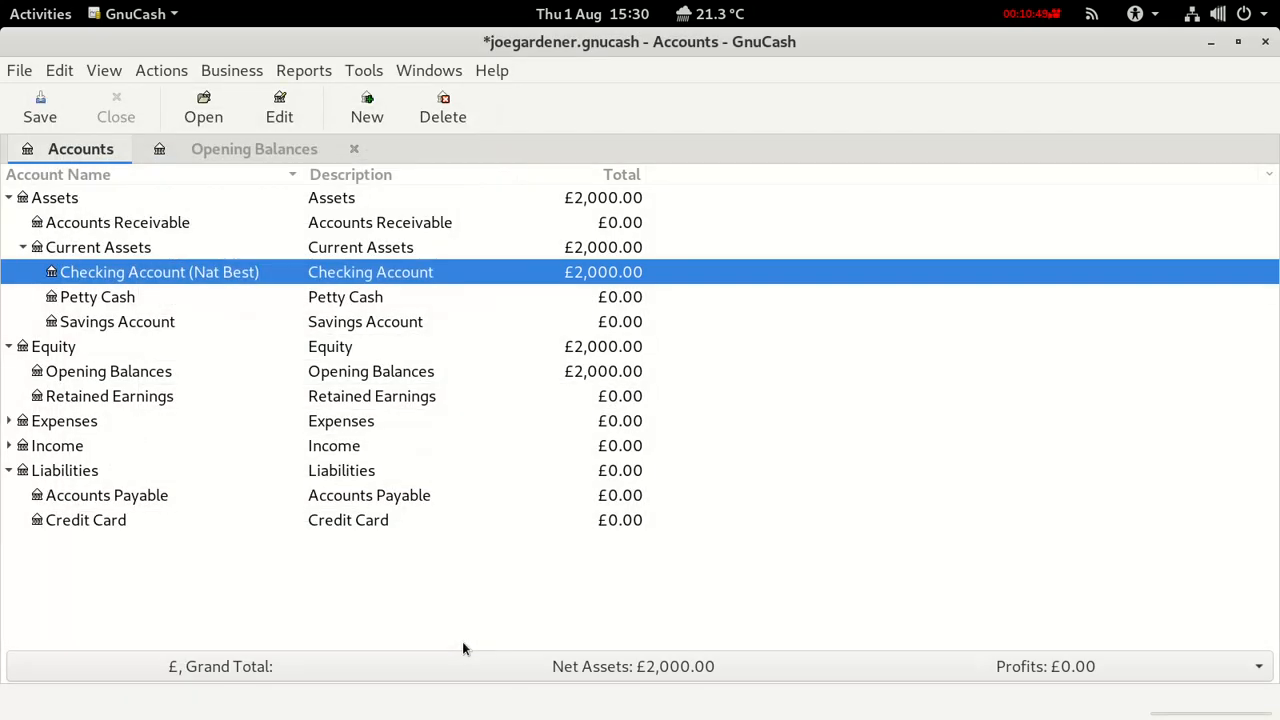
Start a new customer with number 2 and the customer's company name.
left_click(219, 73)
mouse_move(270, 98)
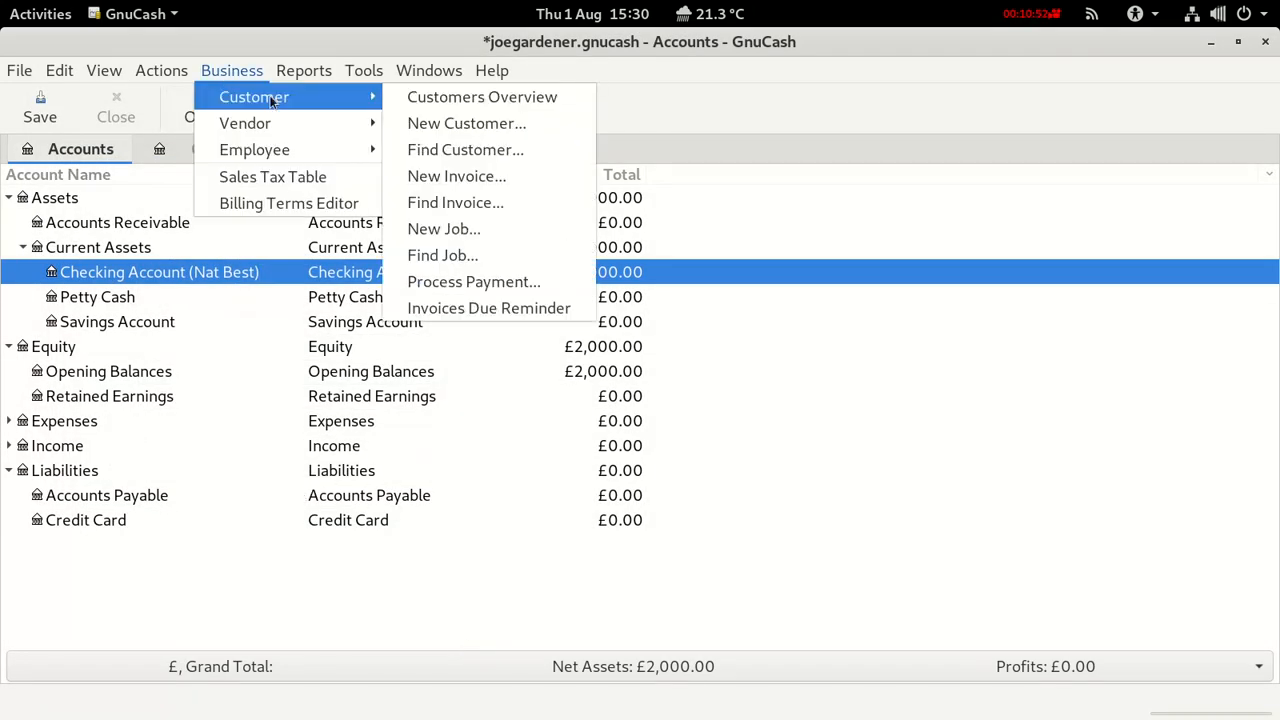
left_click(424, 122)
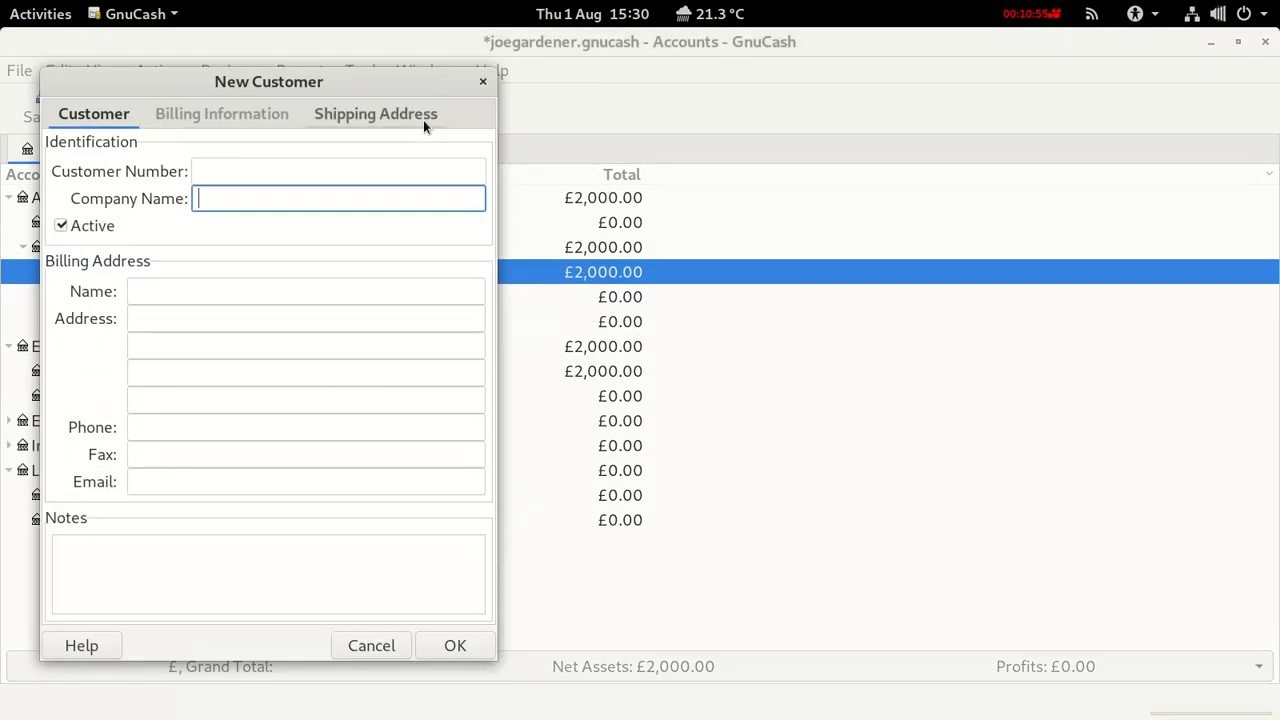
left_click(232, 165)
type("2")
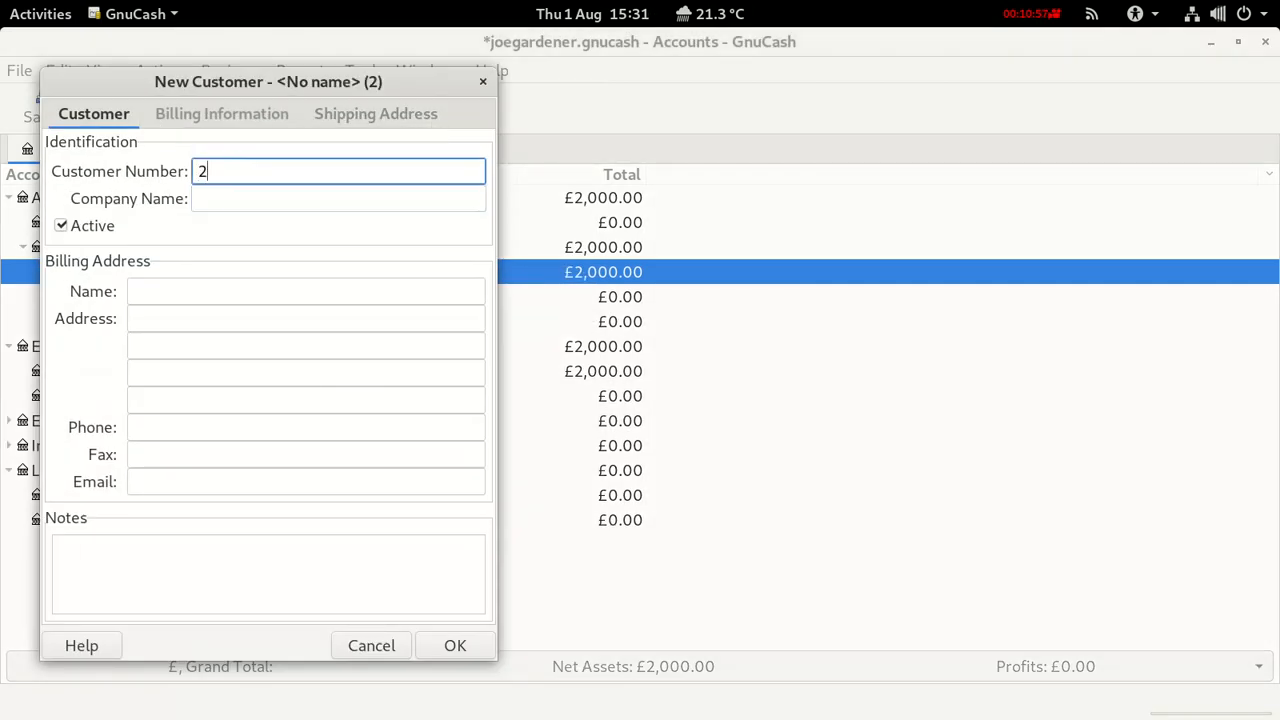
left_click(217, 197)
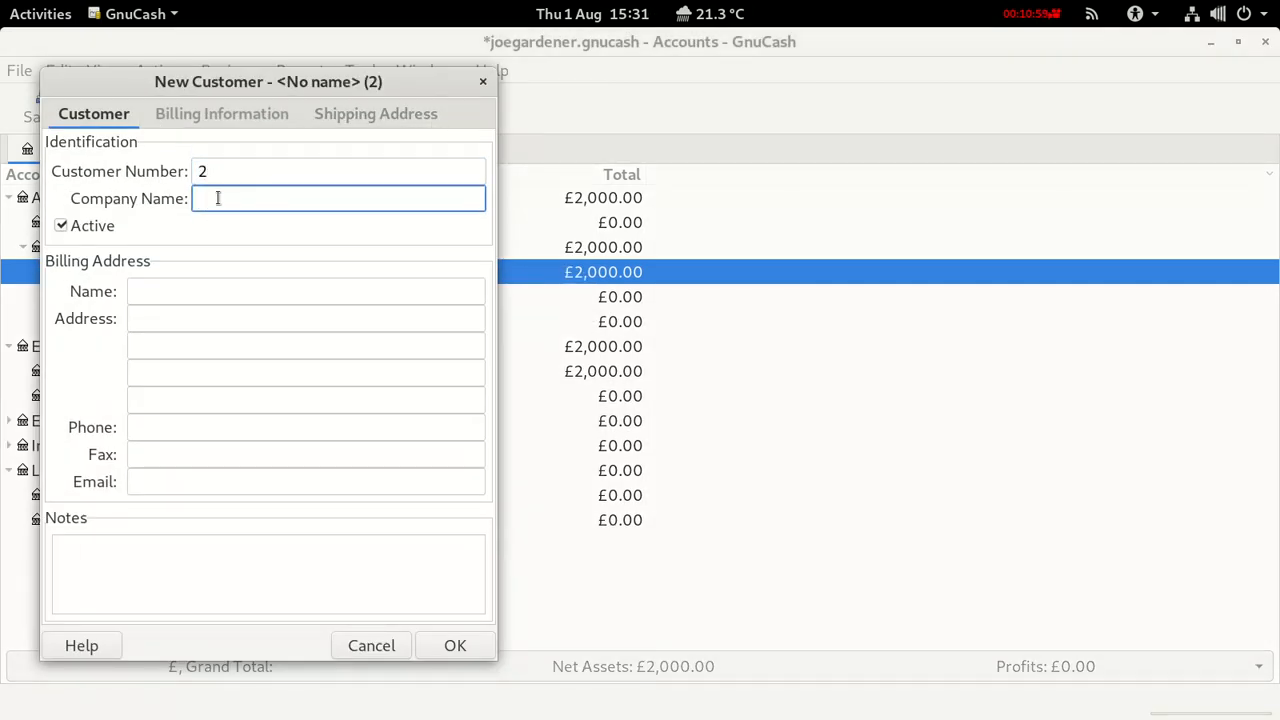
type("Mr S")
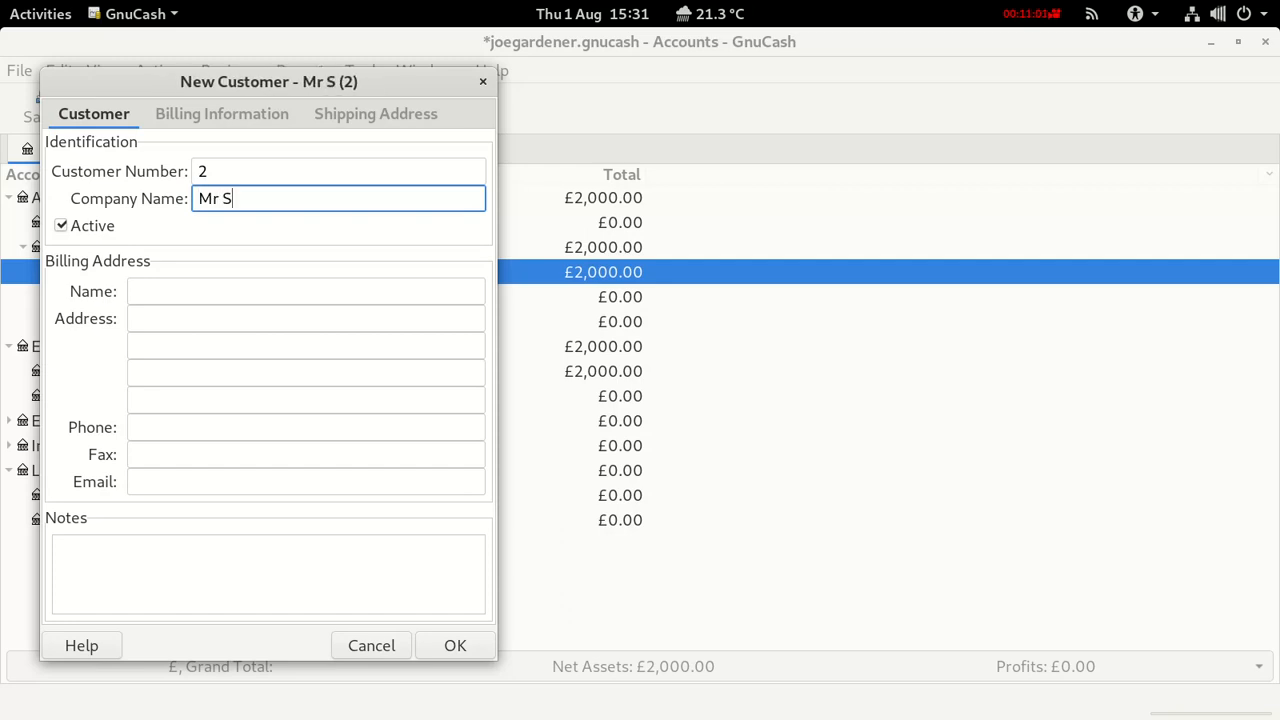
type("mith")
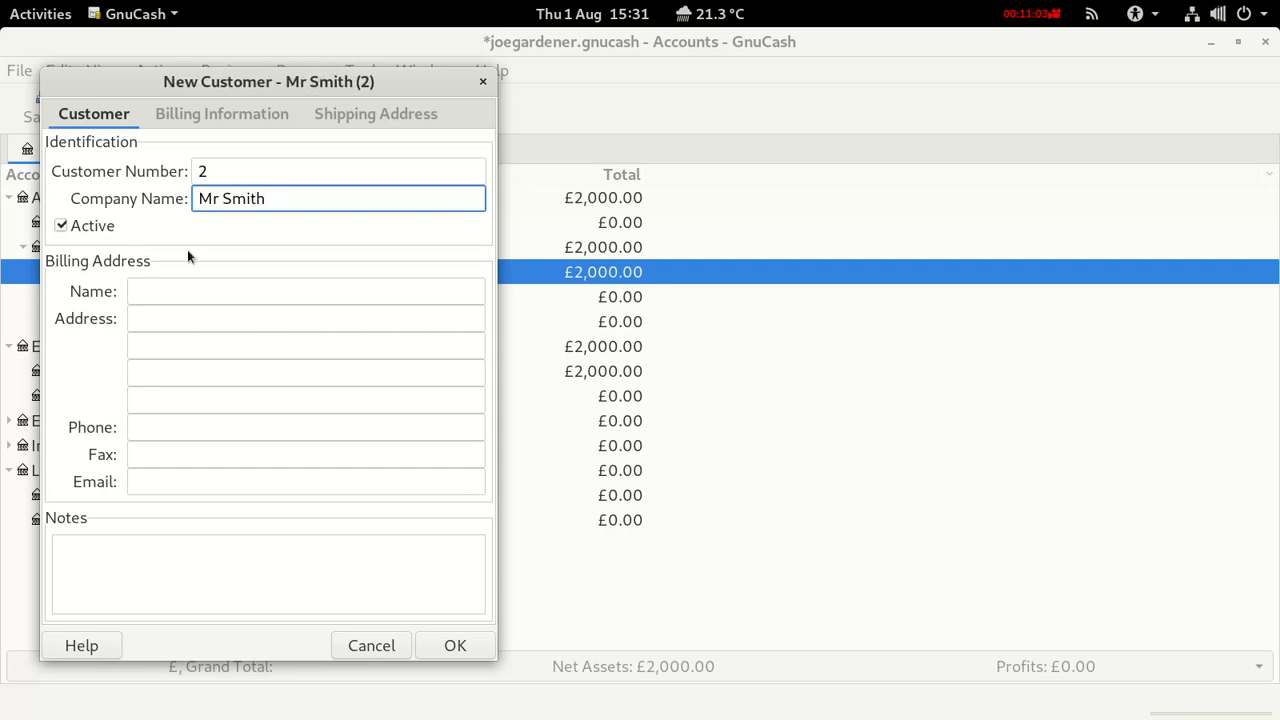
Add customer 2's street address and e-mail, then create the customer.
left_click(164, 284)
type("Mr Smith")
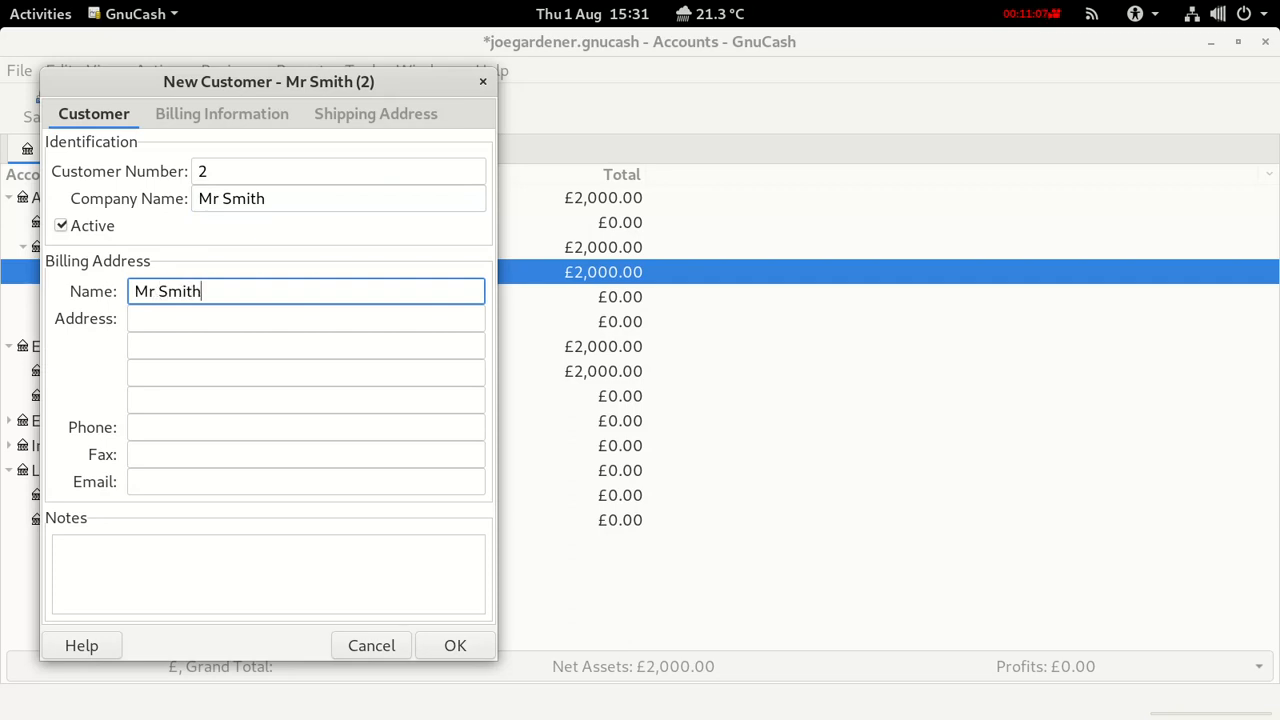
left_click(160, 316)
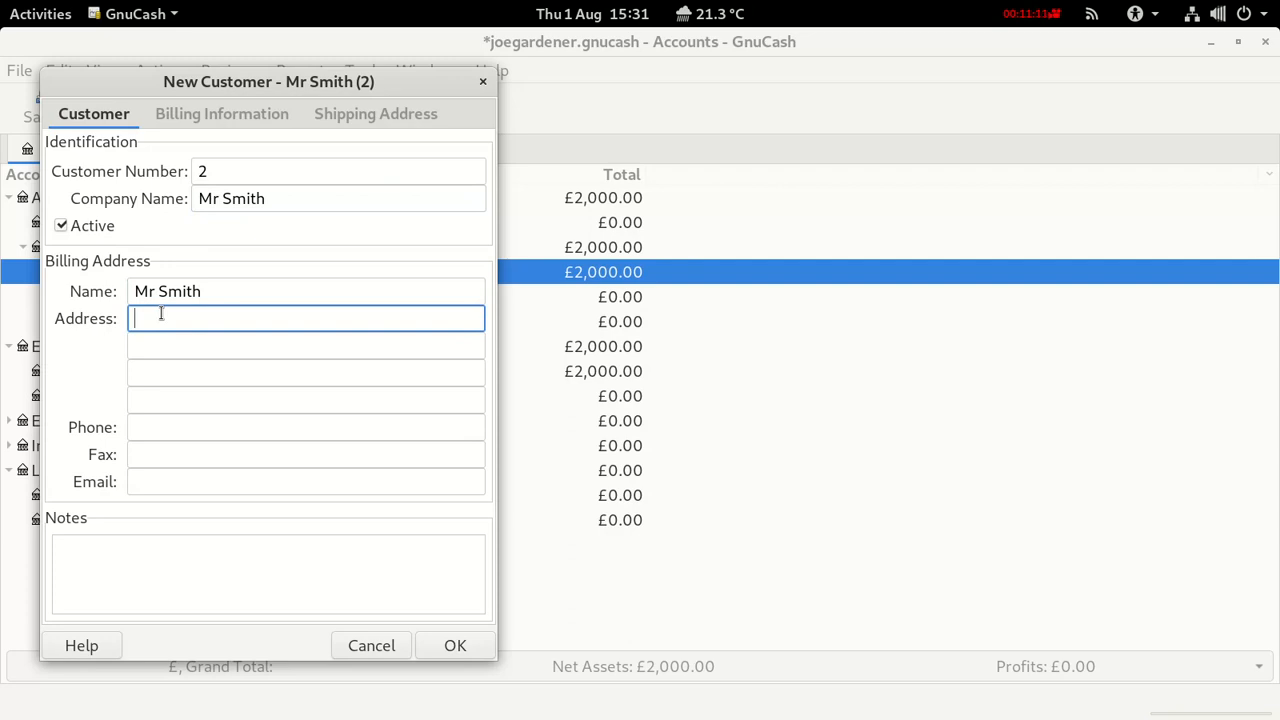
type("123 Smith Str")
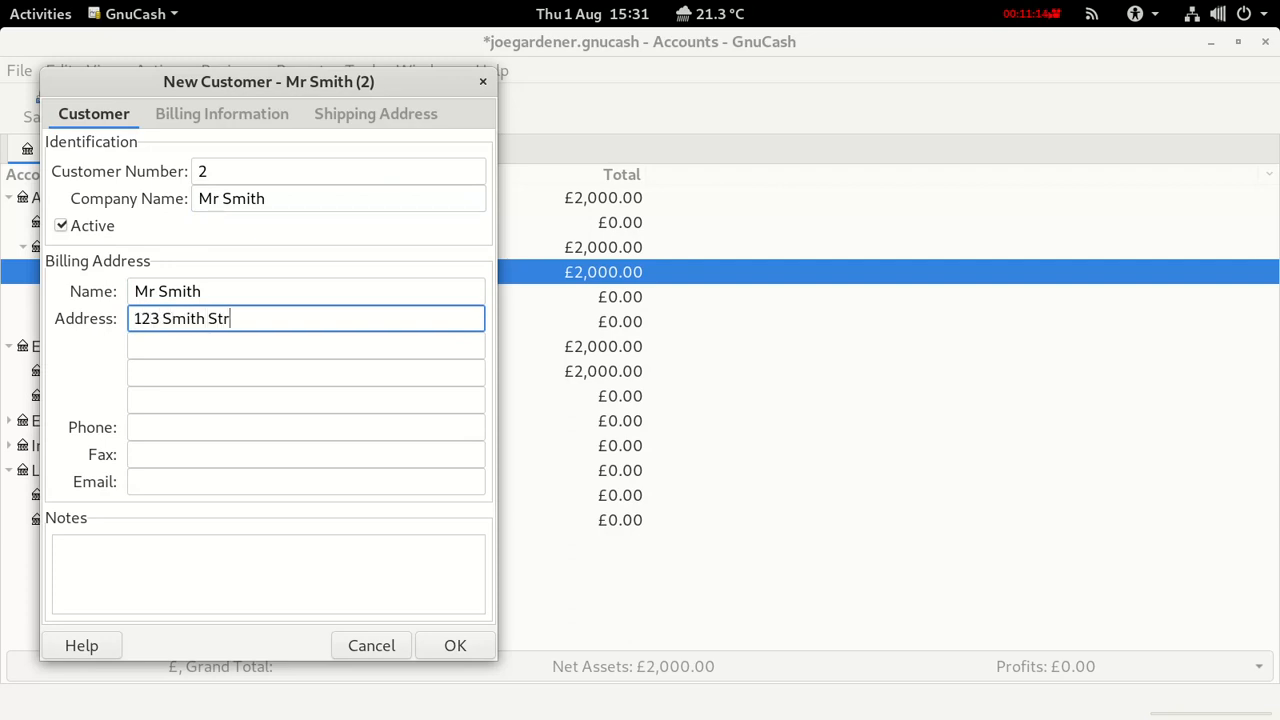
type("eet")
left_click(156, 478)
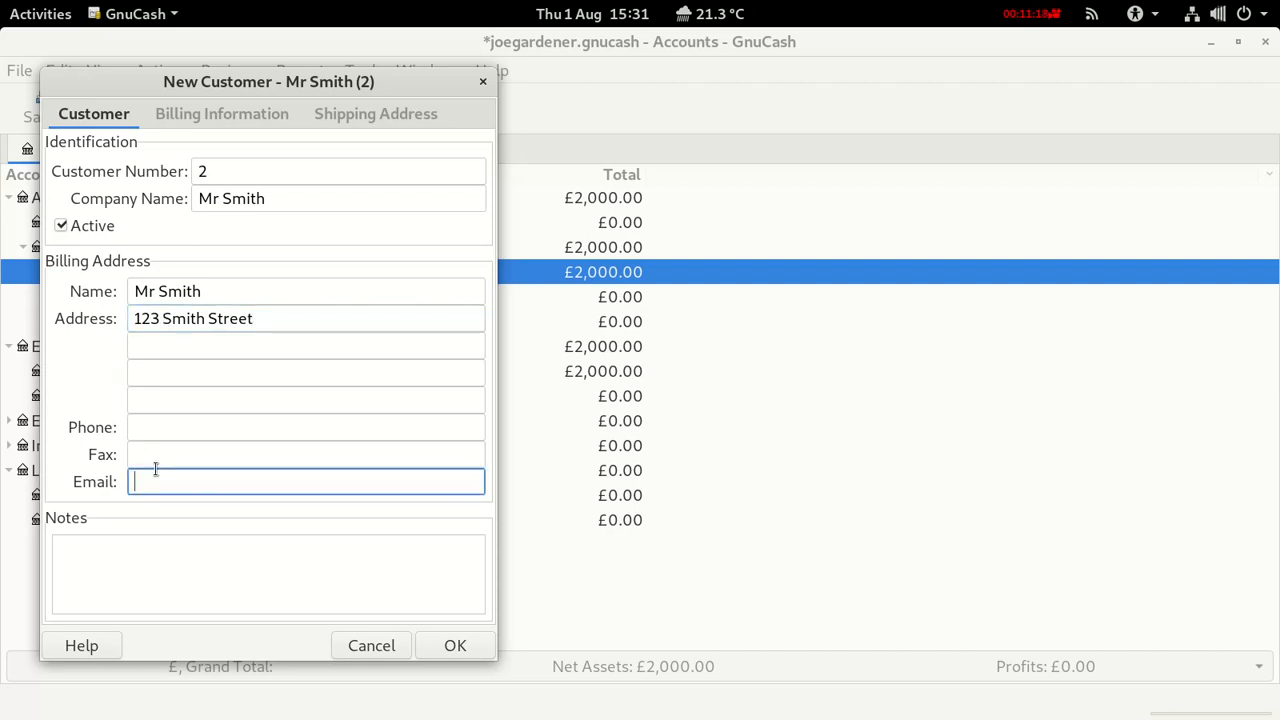
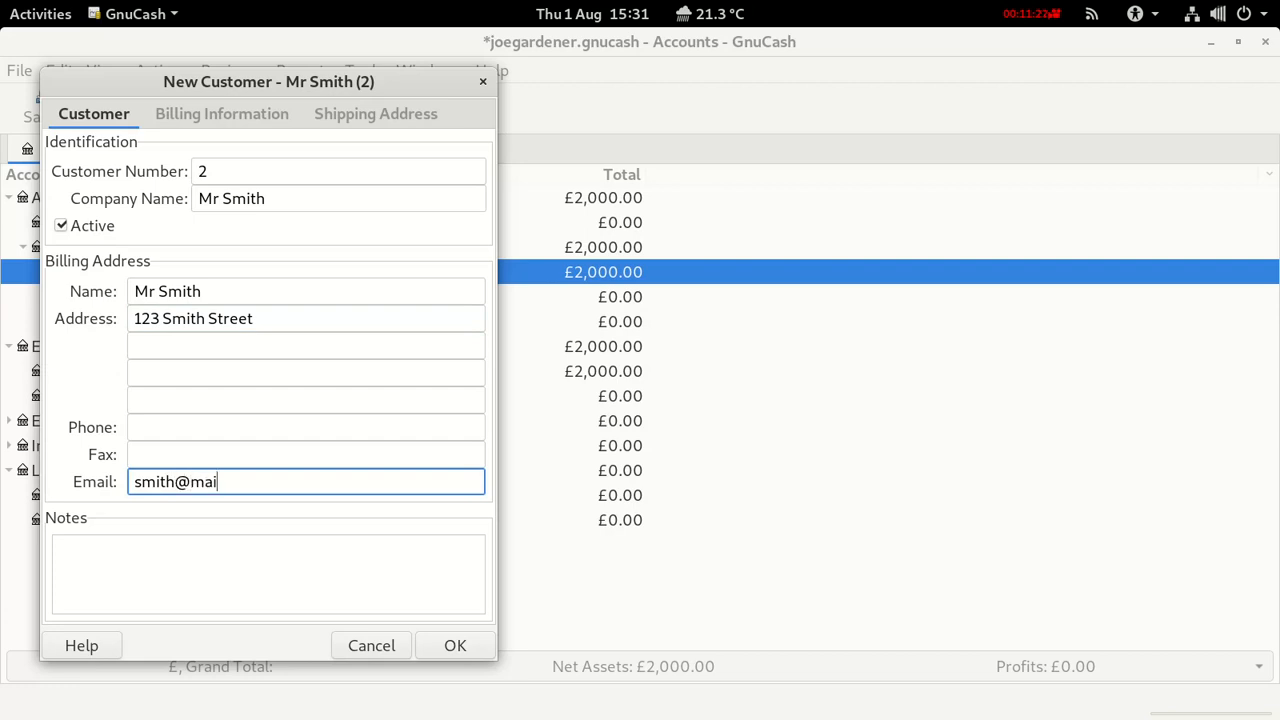
left_click(448, 645)
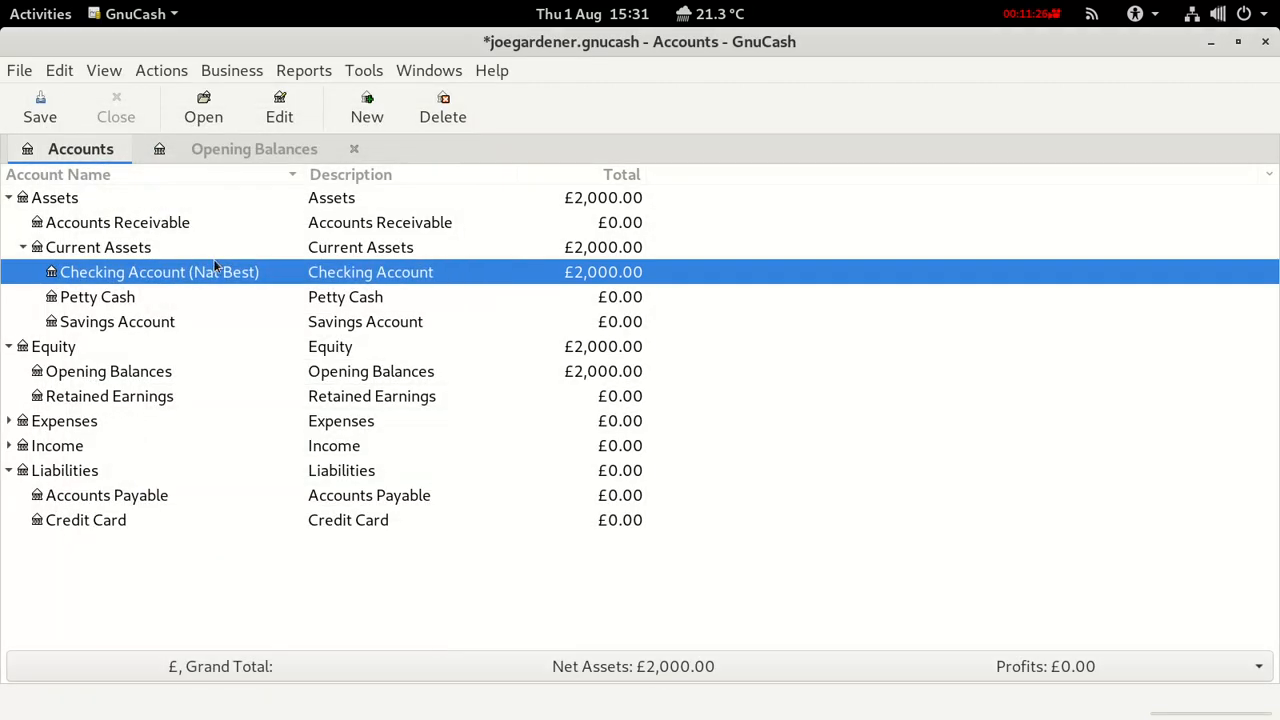
Save the book and bring up a New Bill form from Business > Vendor.
left_click(40, 115)
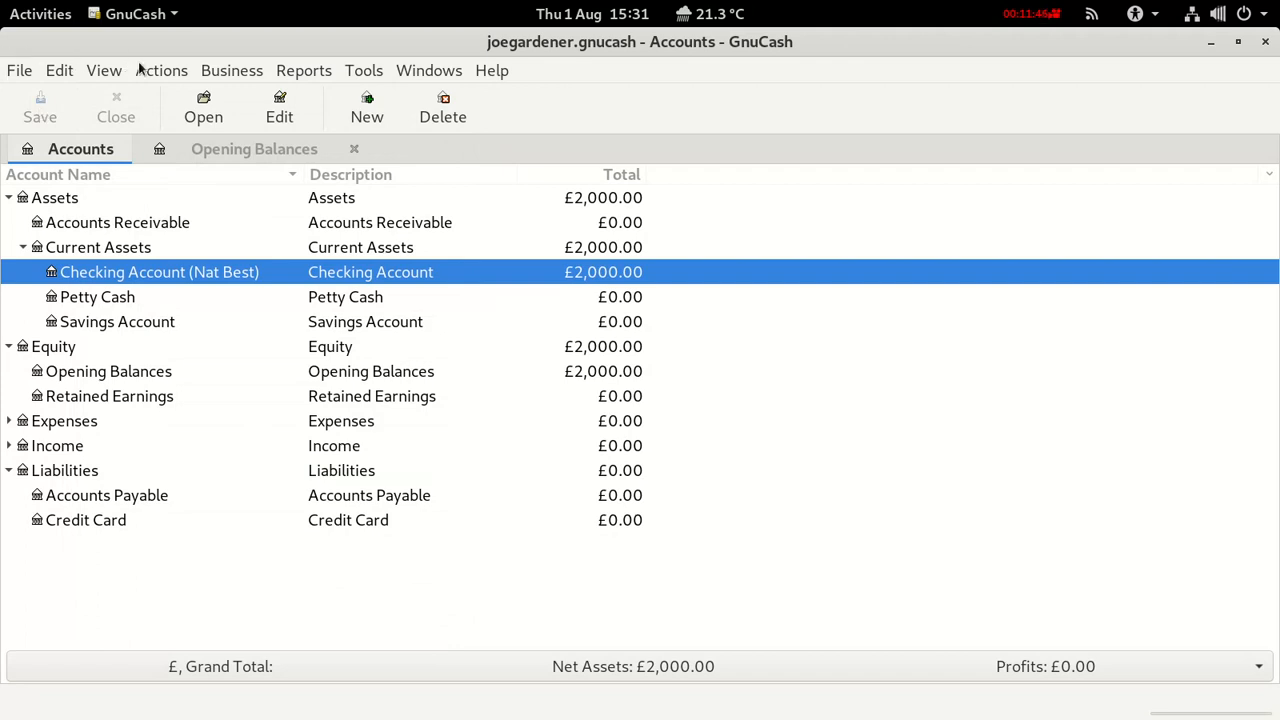
left_click(211, 73)
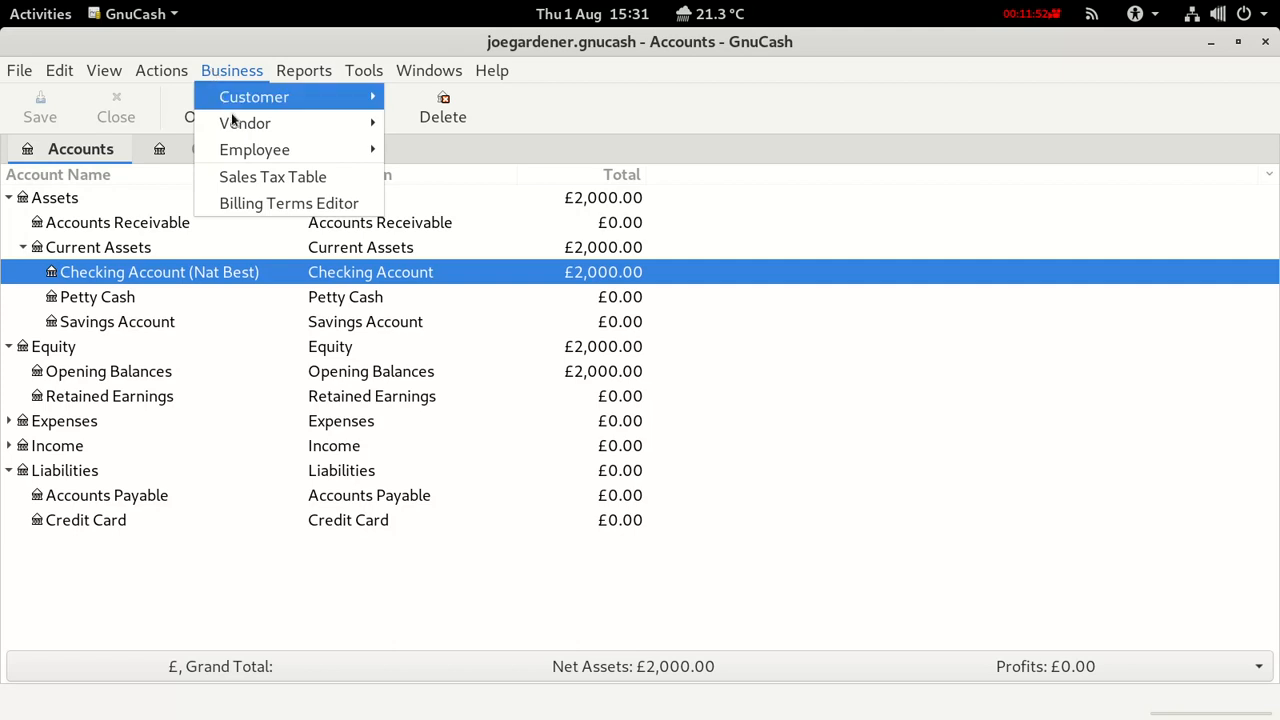
mouse_move(237, 122)
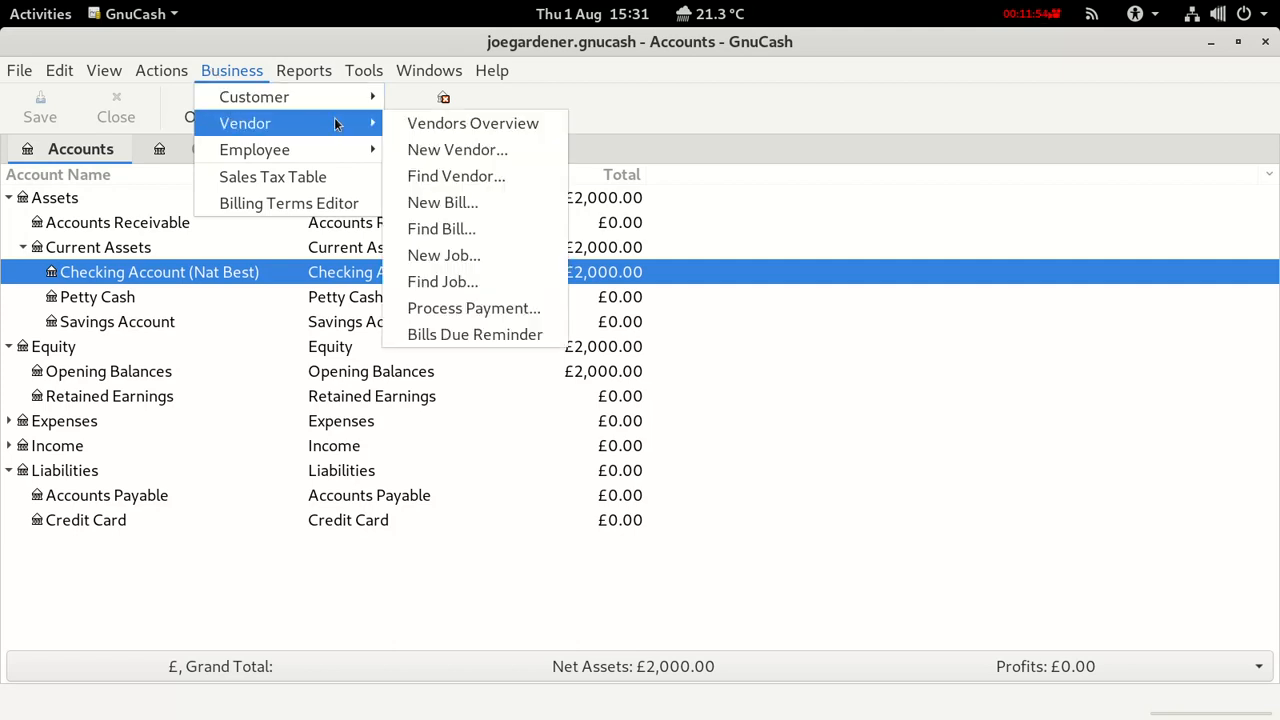
left_click(445, 204)
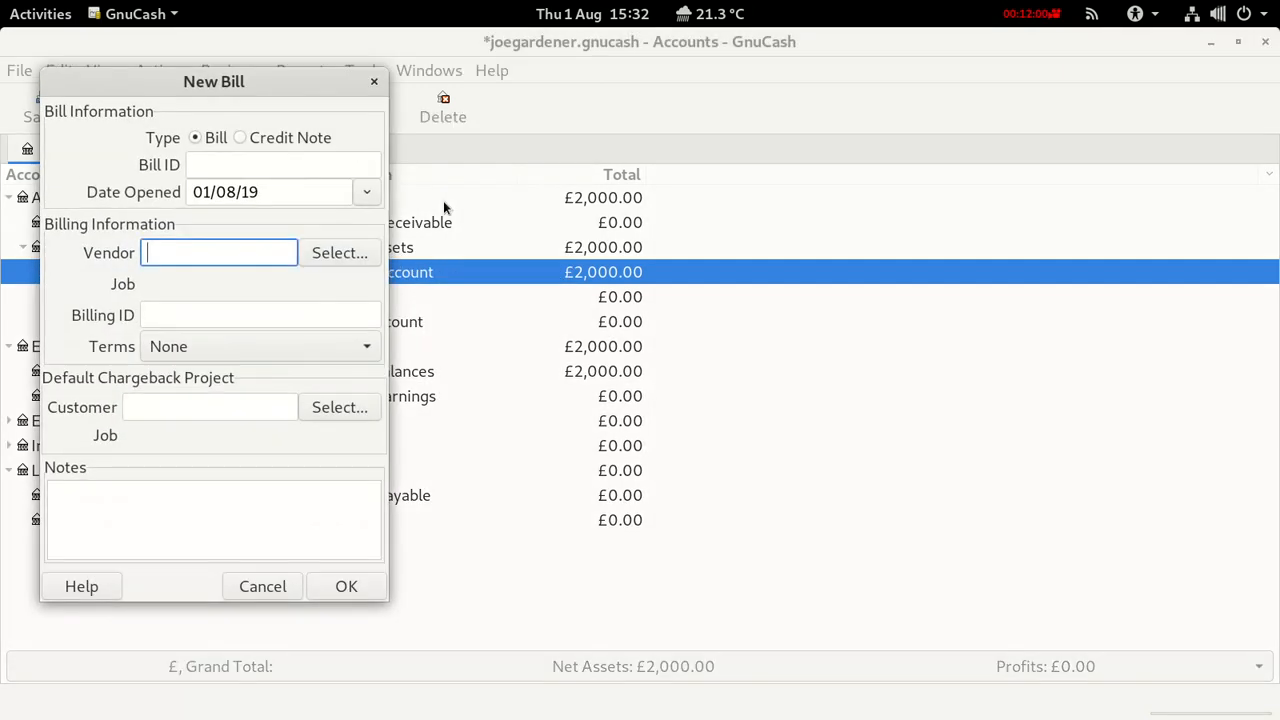
Create bill 1 for vendor Amagon with billing ID 1.
left_click(215, 164)
type("1")
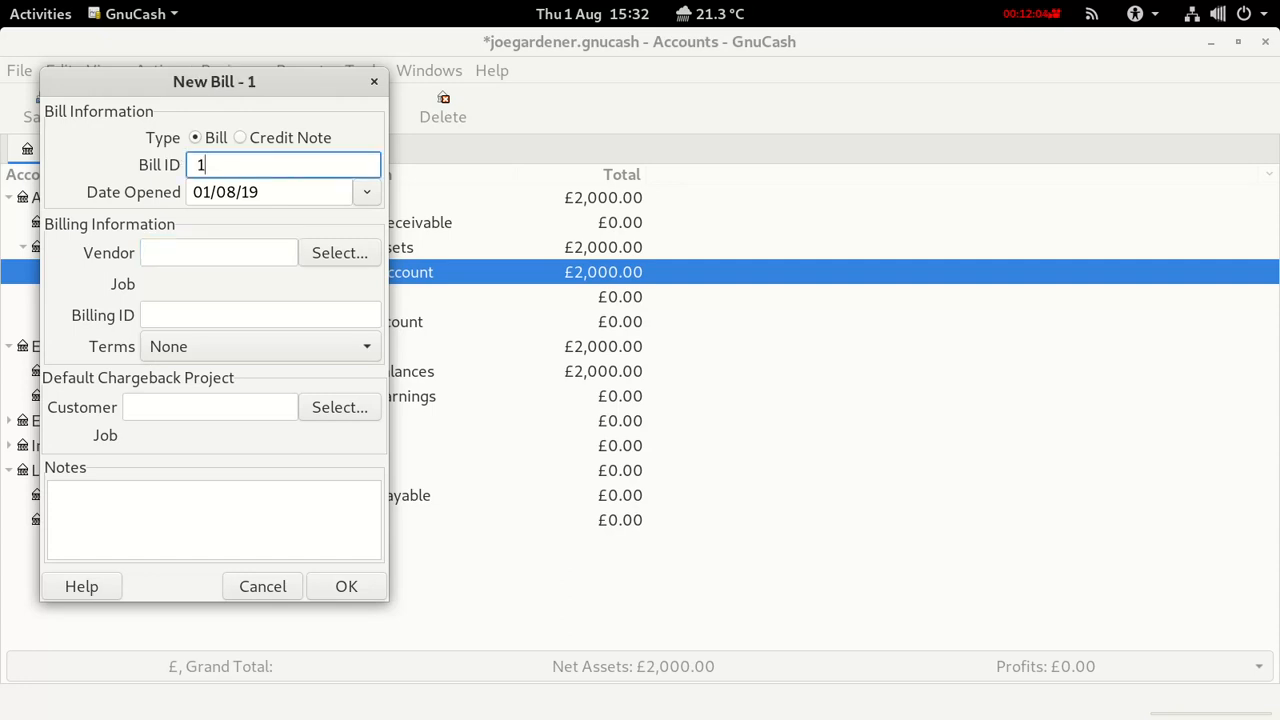
left_click(147, 254)
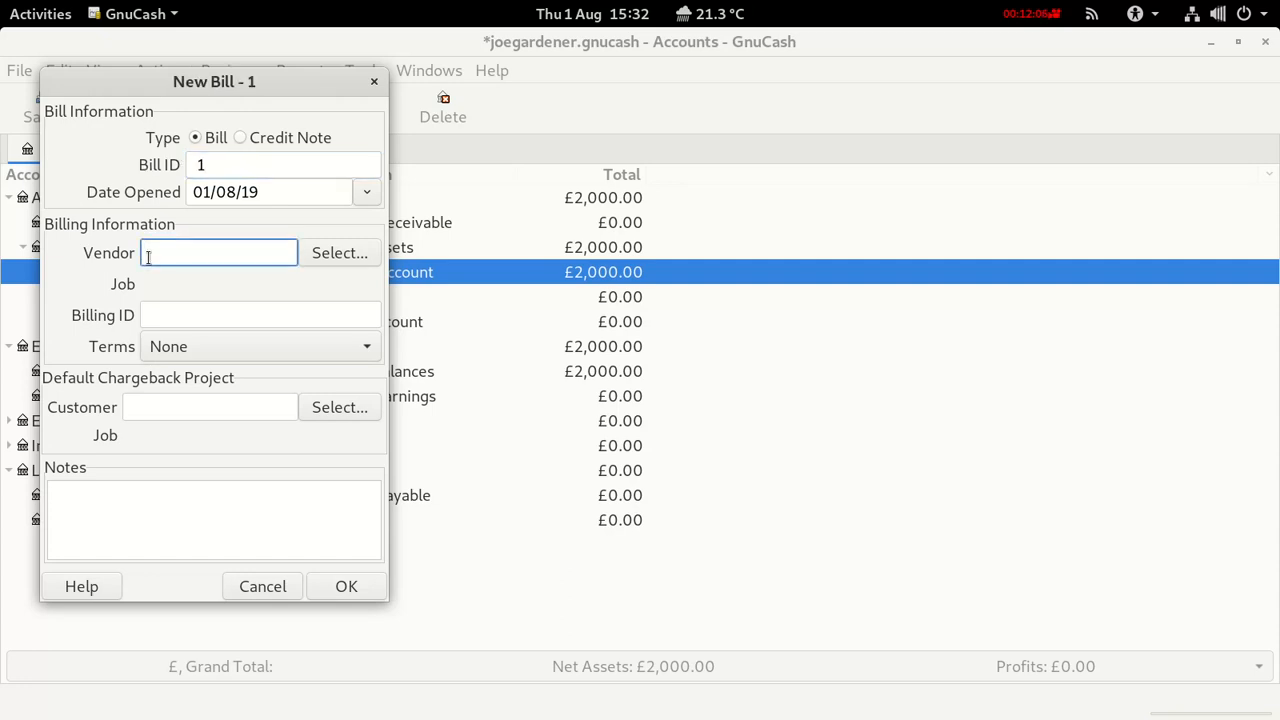
type("Amagon")
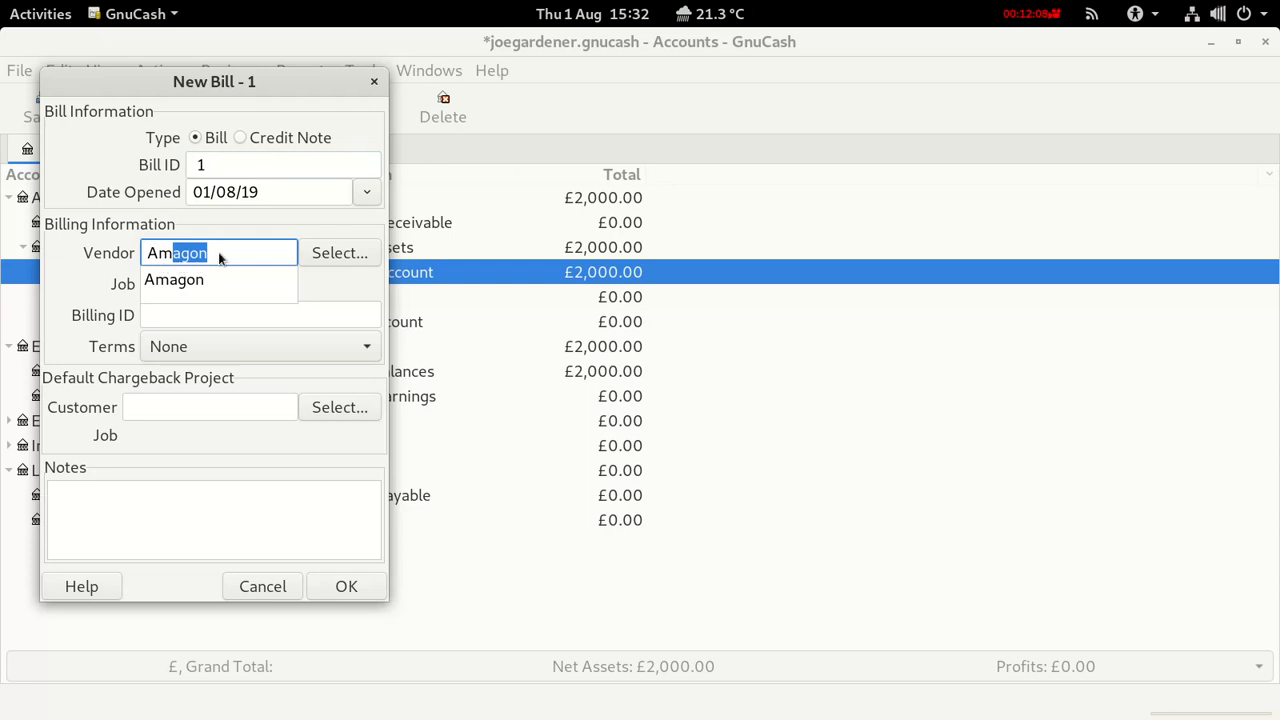
left_click(219, 253)
left_click(216, 247)
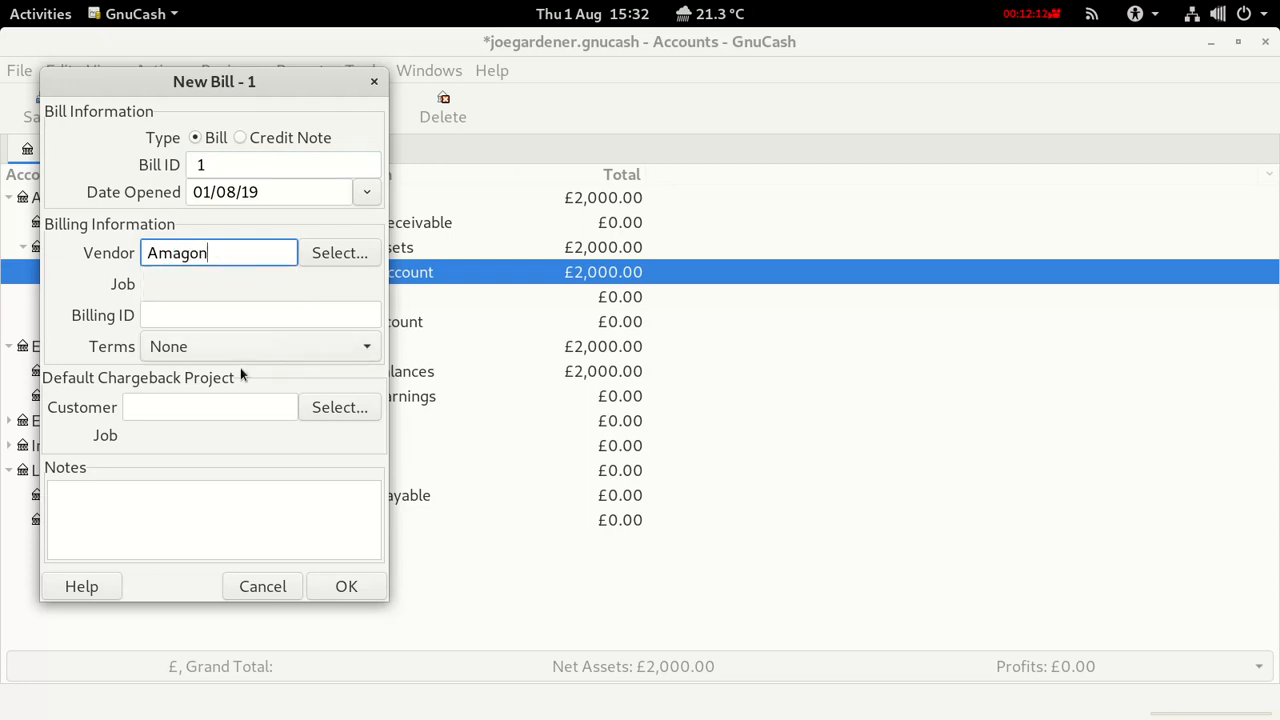
left_click(174, 314)
type("1")
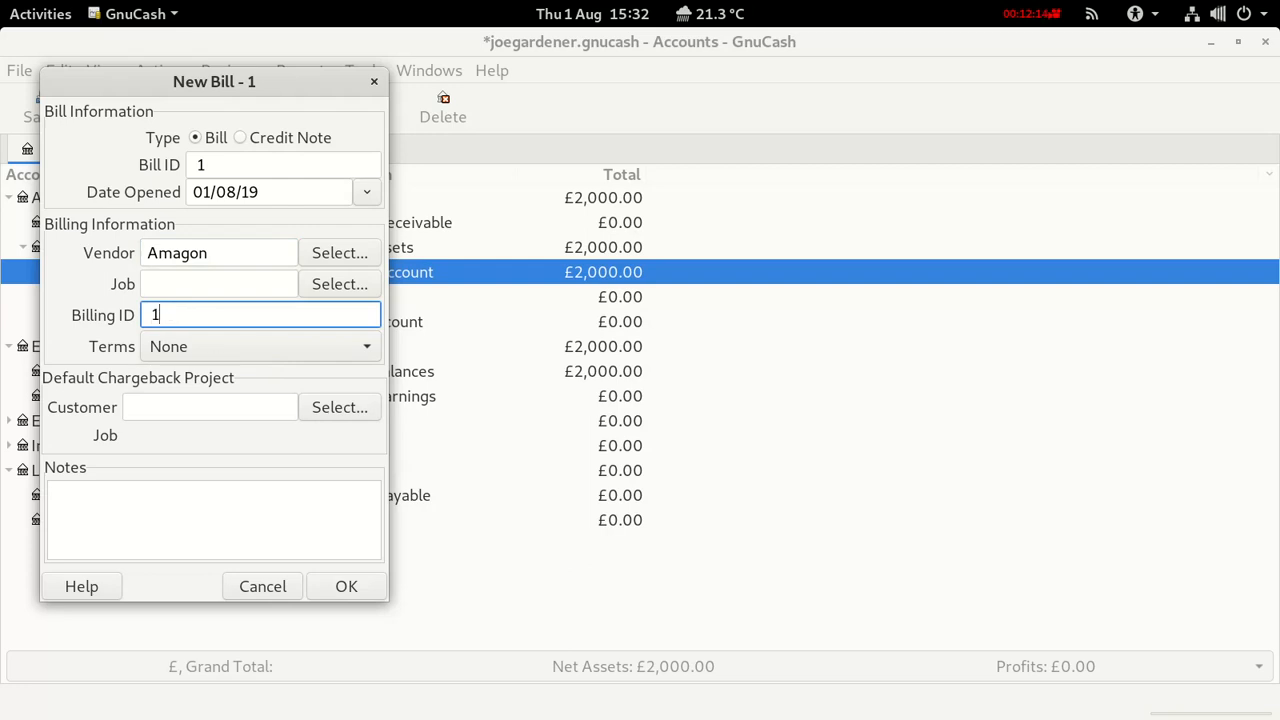
left_click(338, 592)
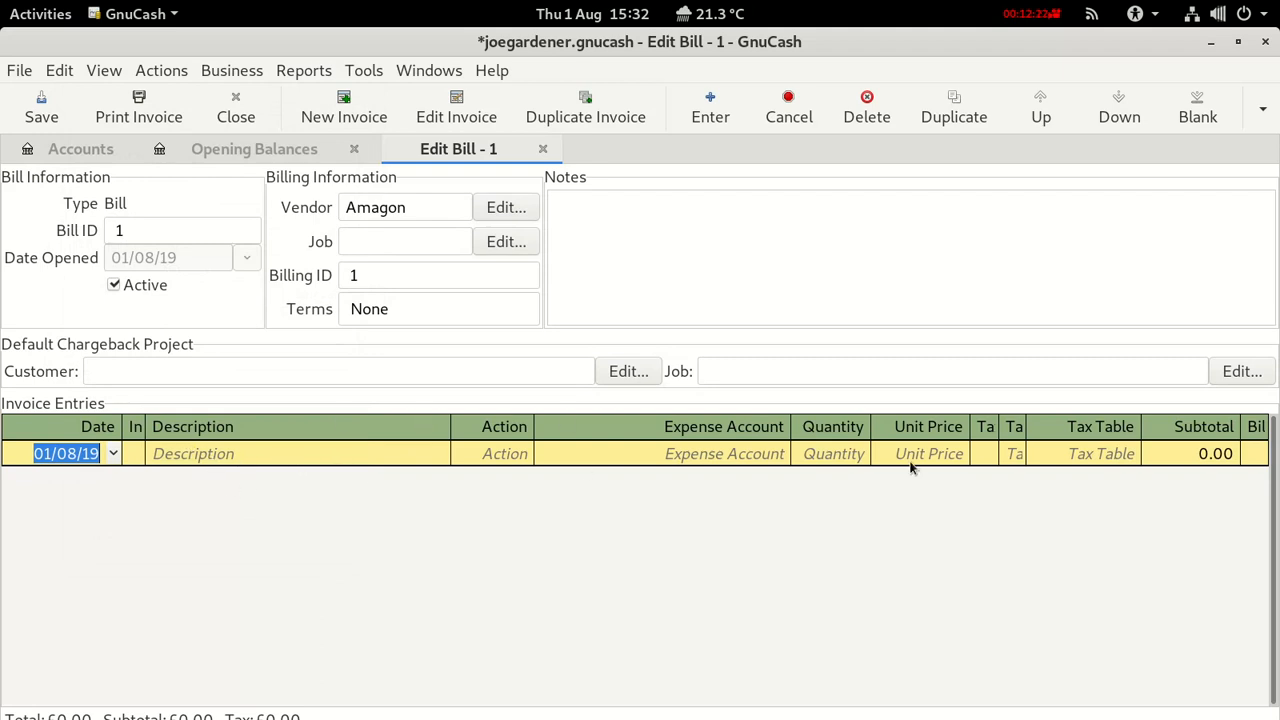
Add a bill line described 'Laptop' with action Material.
left_click(208, 447)
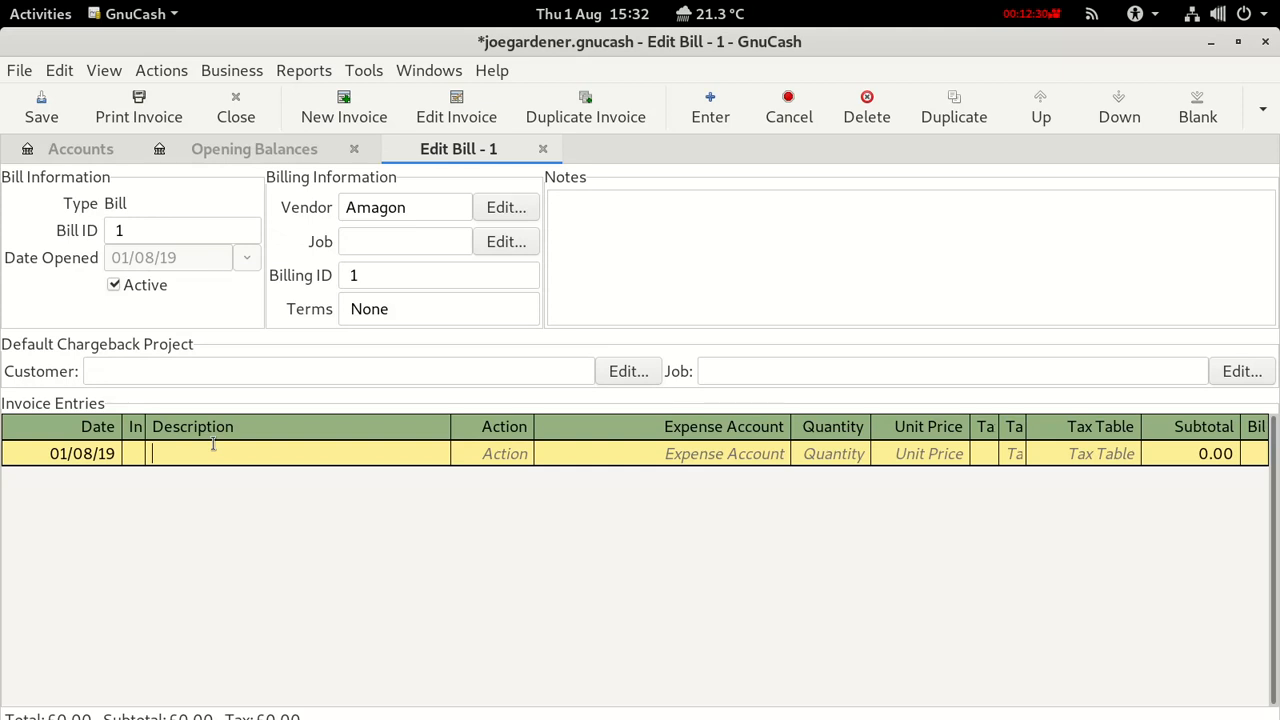
type("Laptop")
left_click(491, 453)
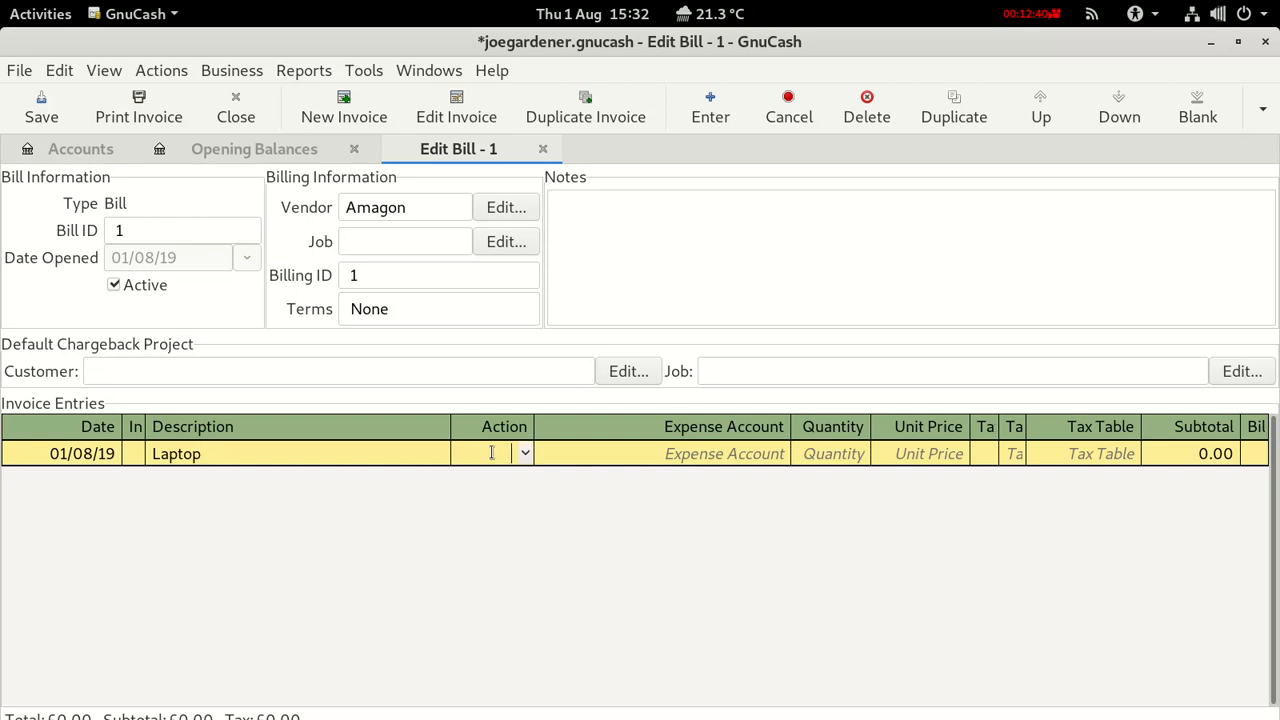
left_click(524, 453)
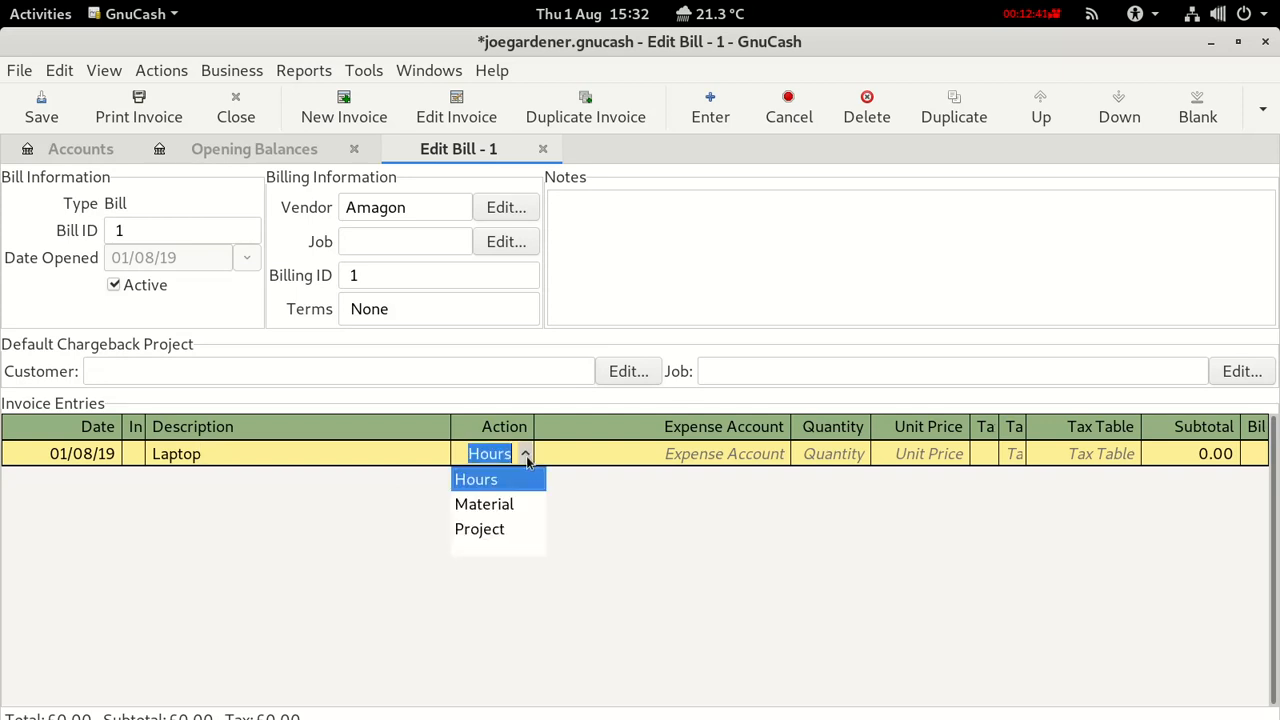
left_click(499, 505)
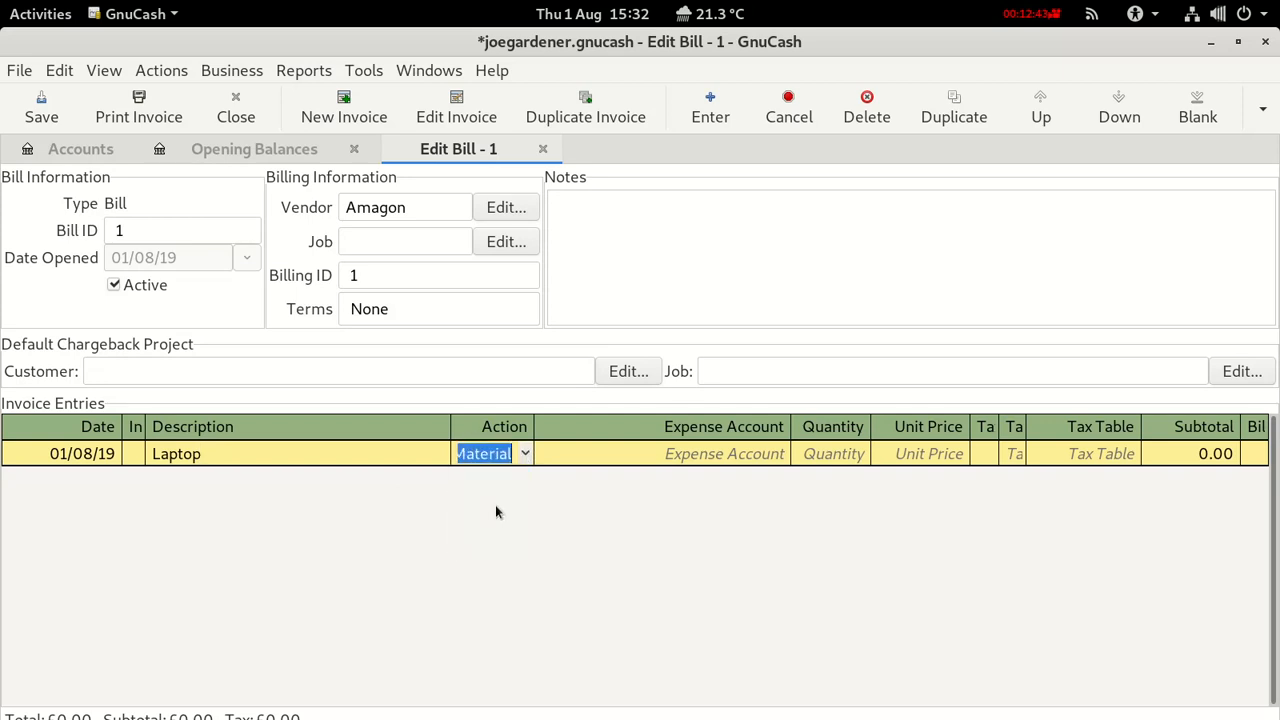
Browse expense accounts for the Laptop line, then save the book and view the account tree.
left_click(672, 455)
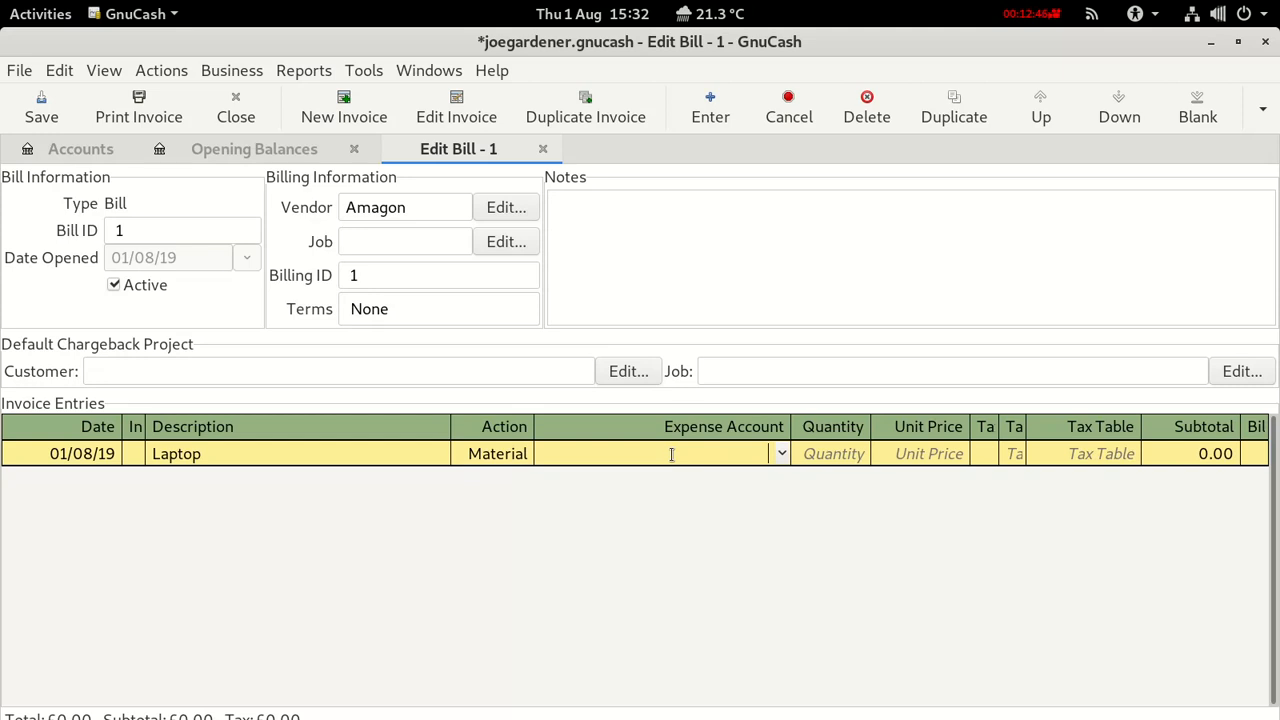
left_click(781, 454)
scroll(630, 506, "down", 5)
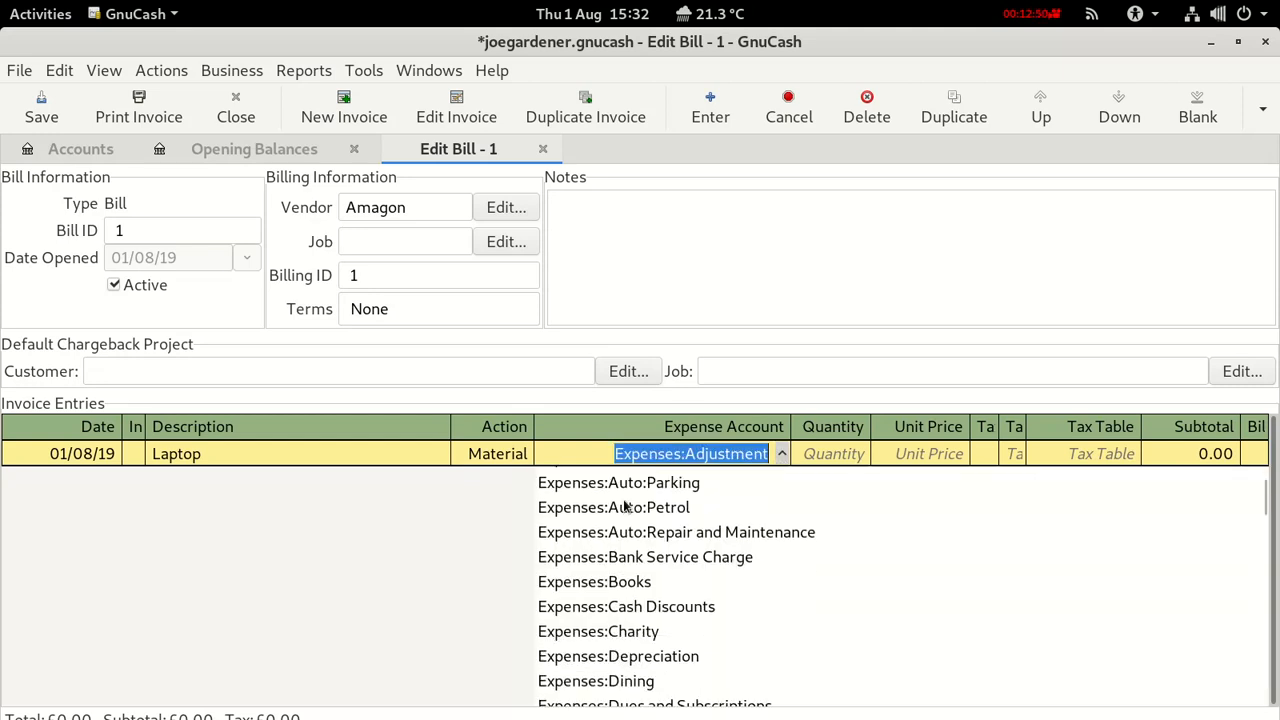
scroll(627, 508, "down", 15)
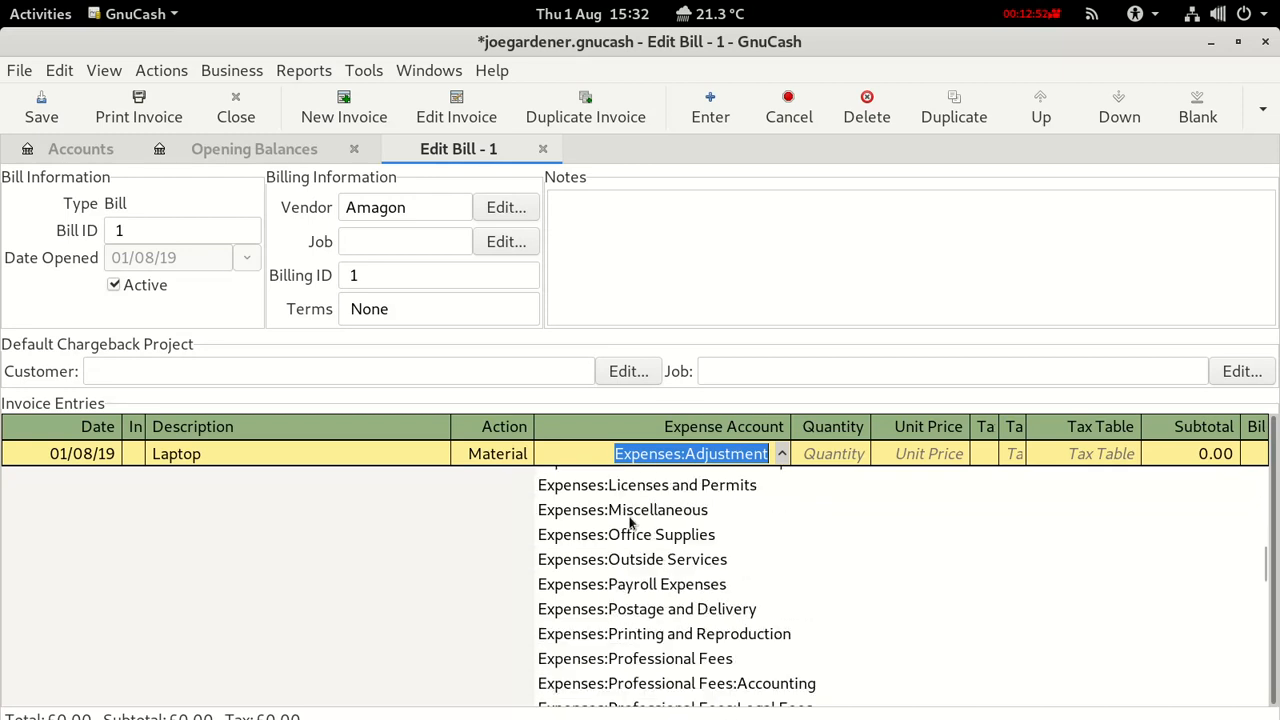
scroll(627, 528, "down", 15)
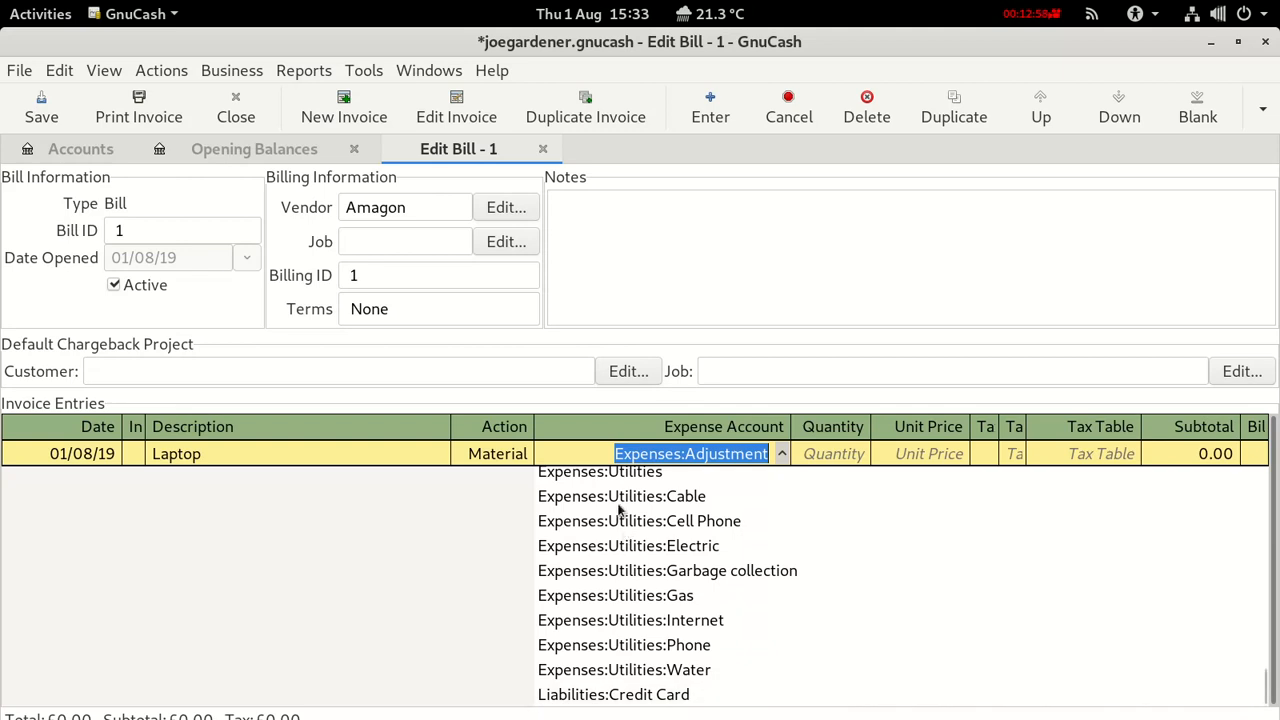
left_click(600, 454)
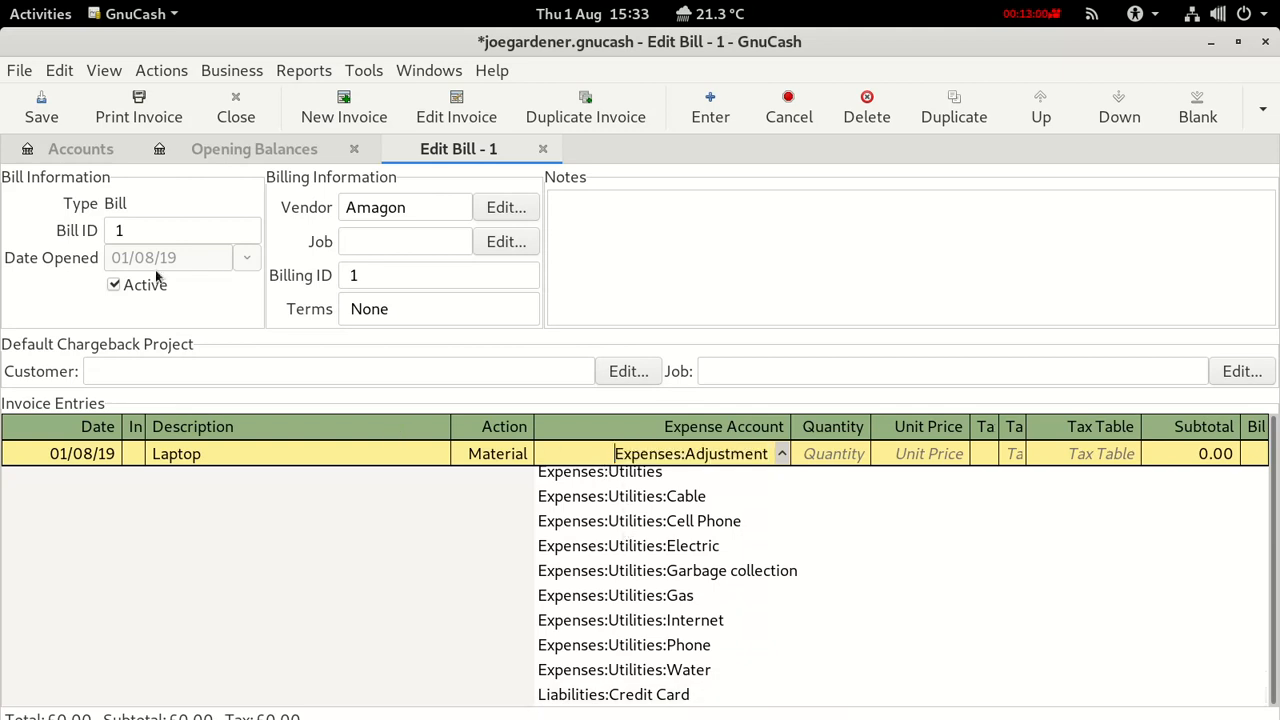
left_click(40, 112)
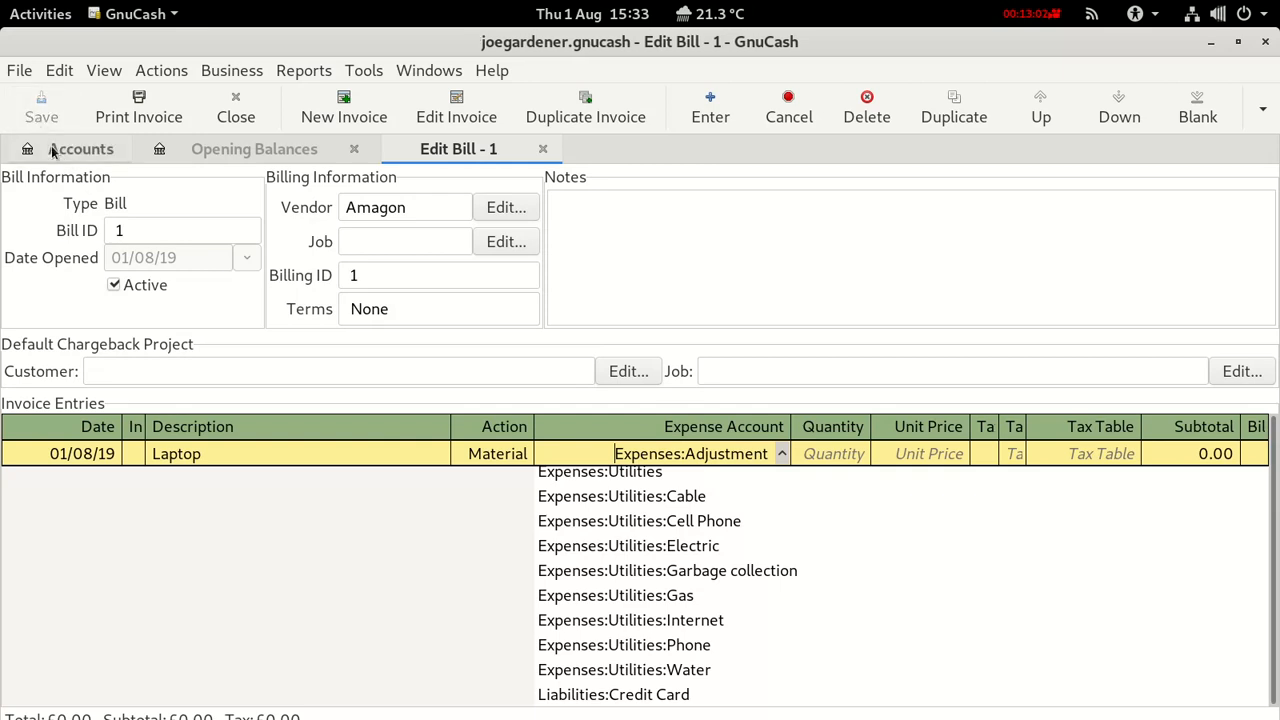
left_click(60, 148)
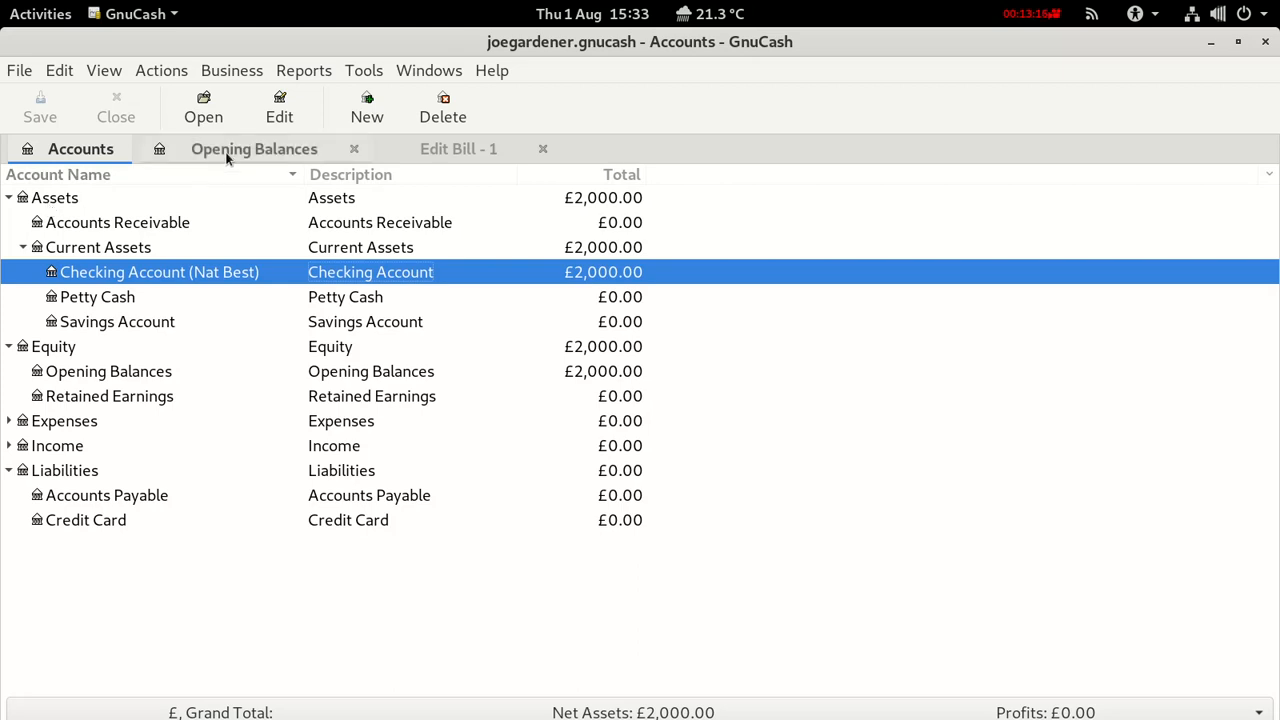
Back on bill 1, replace the Laptop line's expense account with Asset:Computer Equipment.
left_click(414, 152)
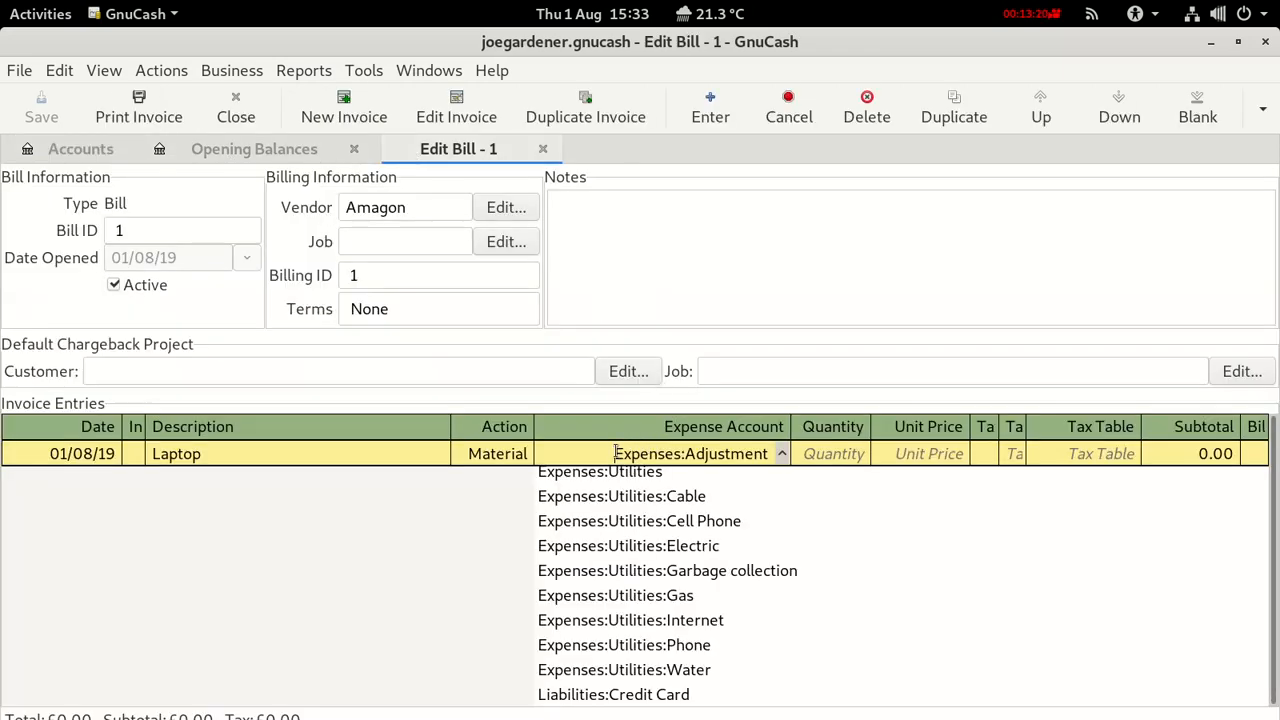
left_click_drag(614, 453, 795, 454)
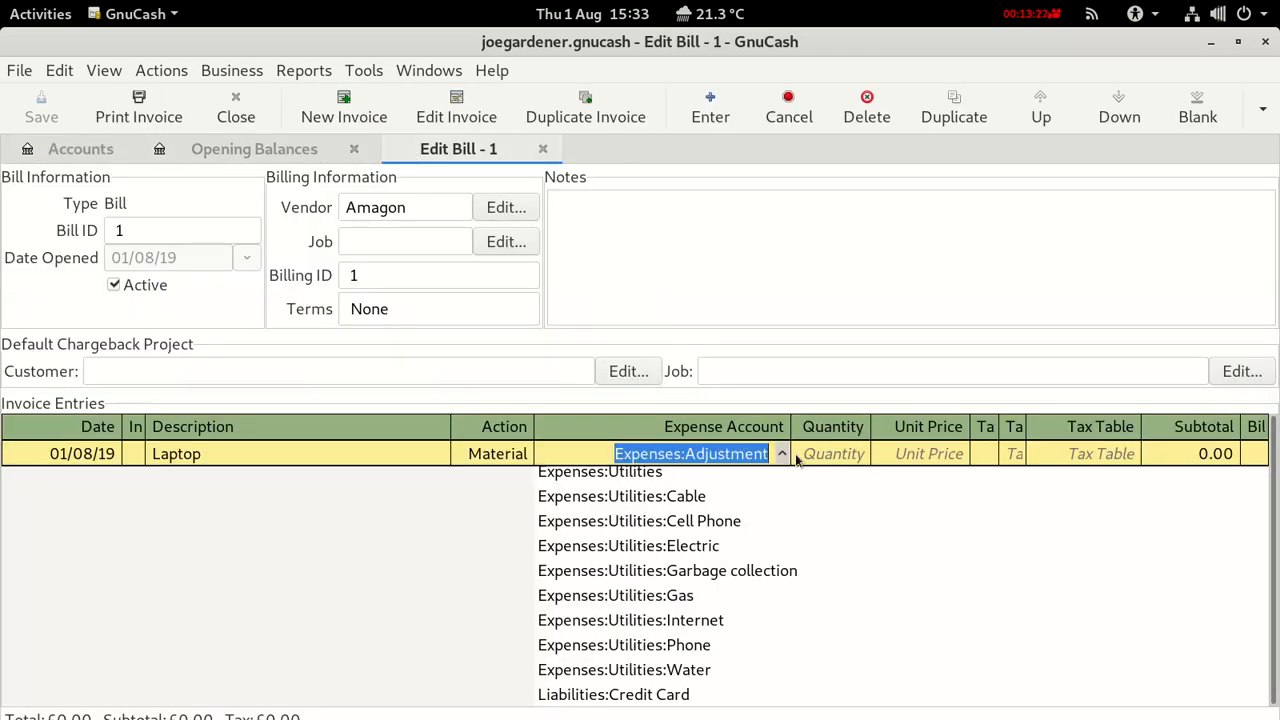
type("Asset")
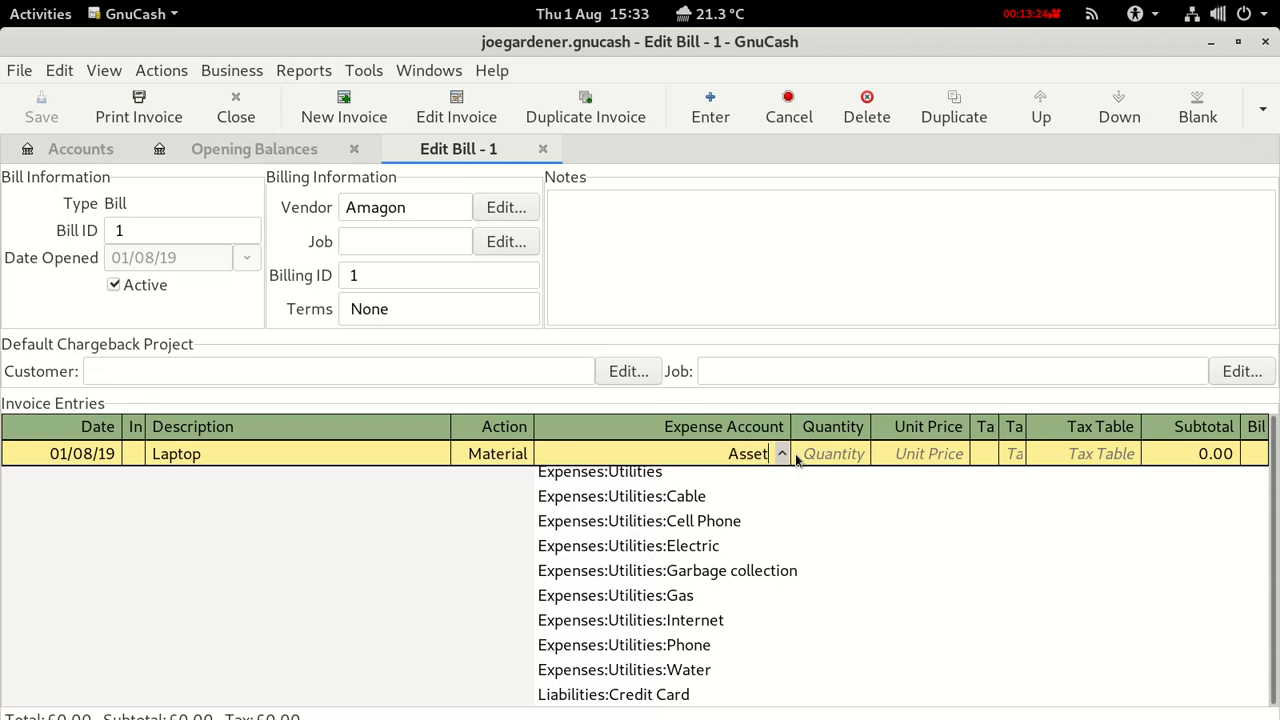
type(":Computer")
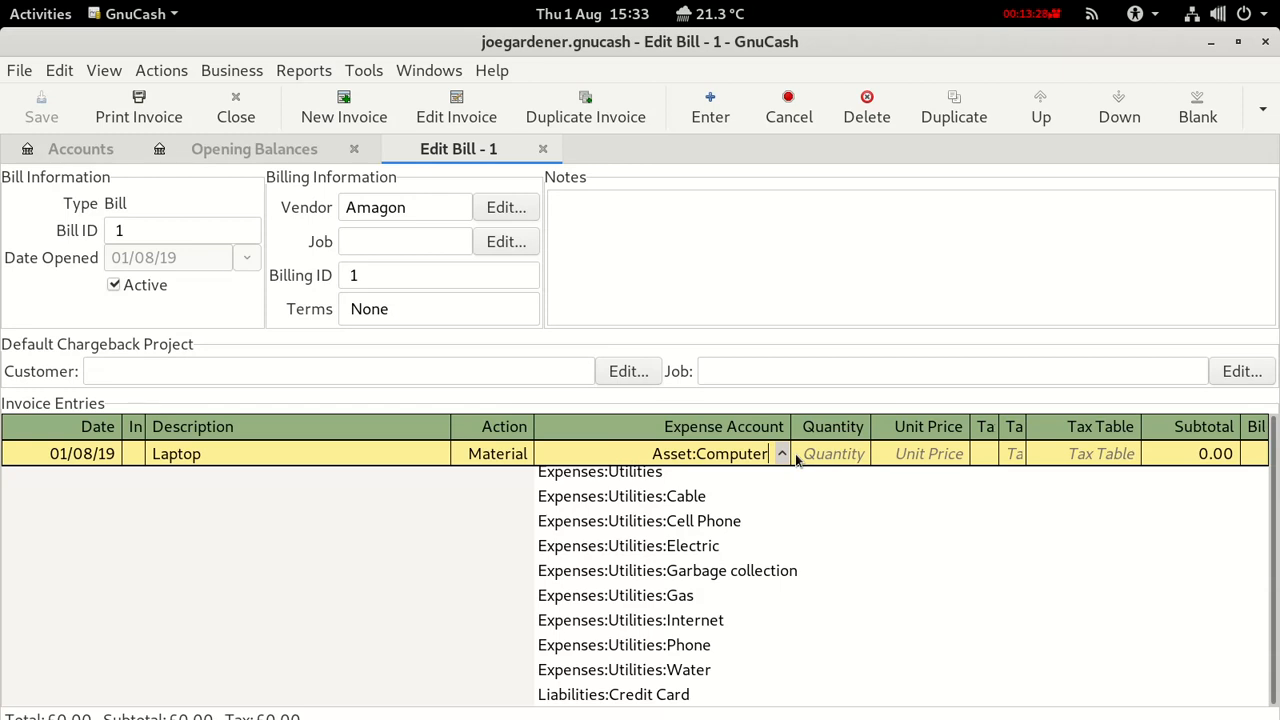
type("Equi")
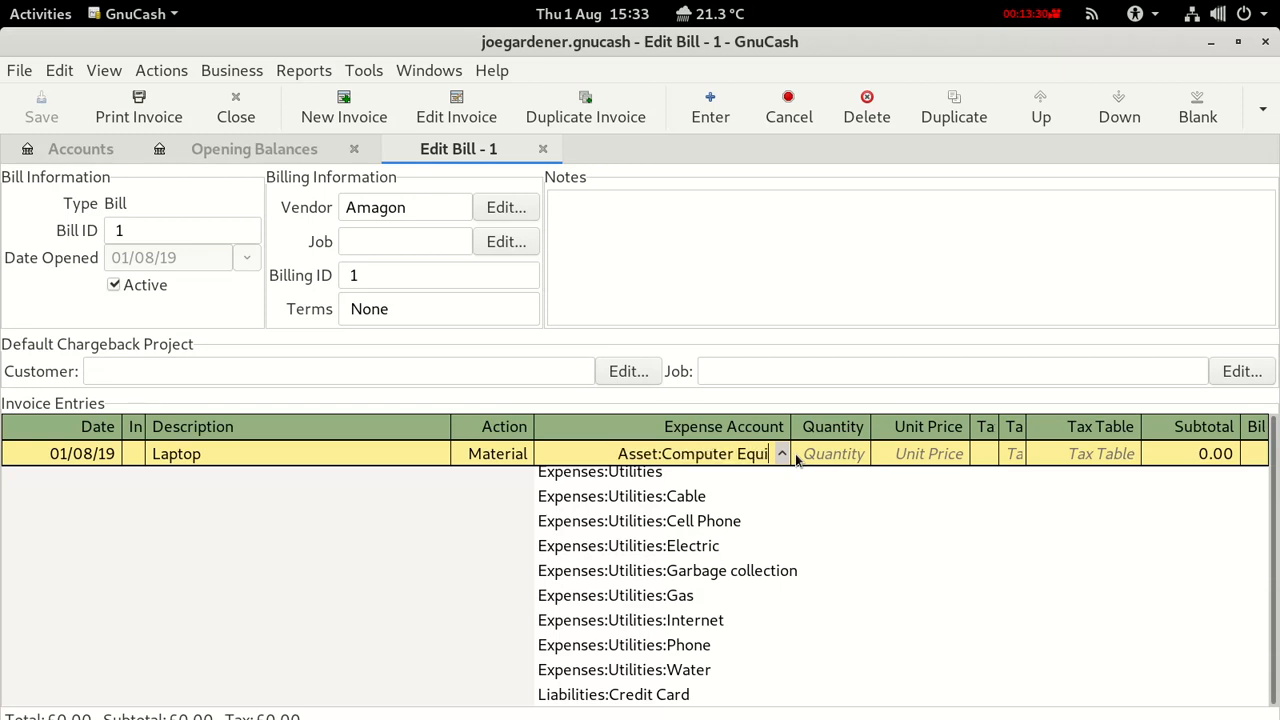
type("pment")
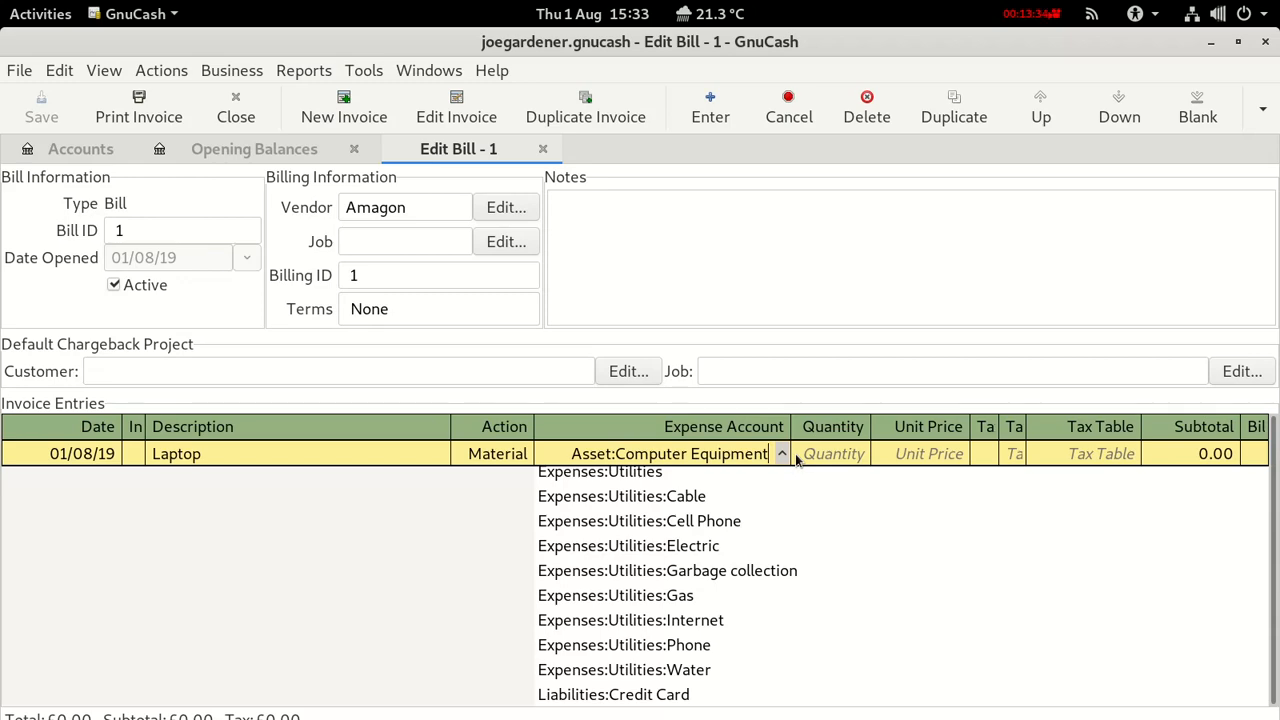
key("Tab")
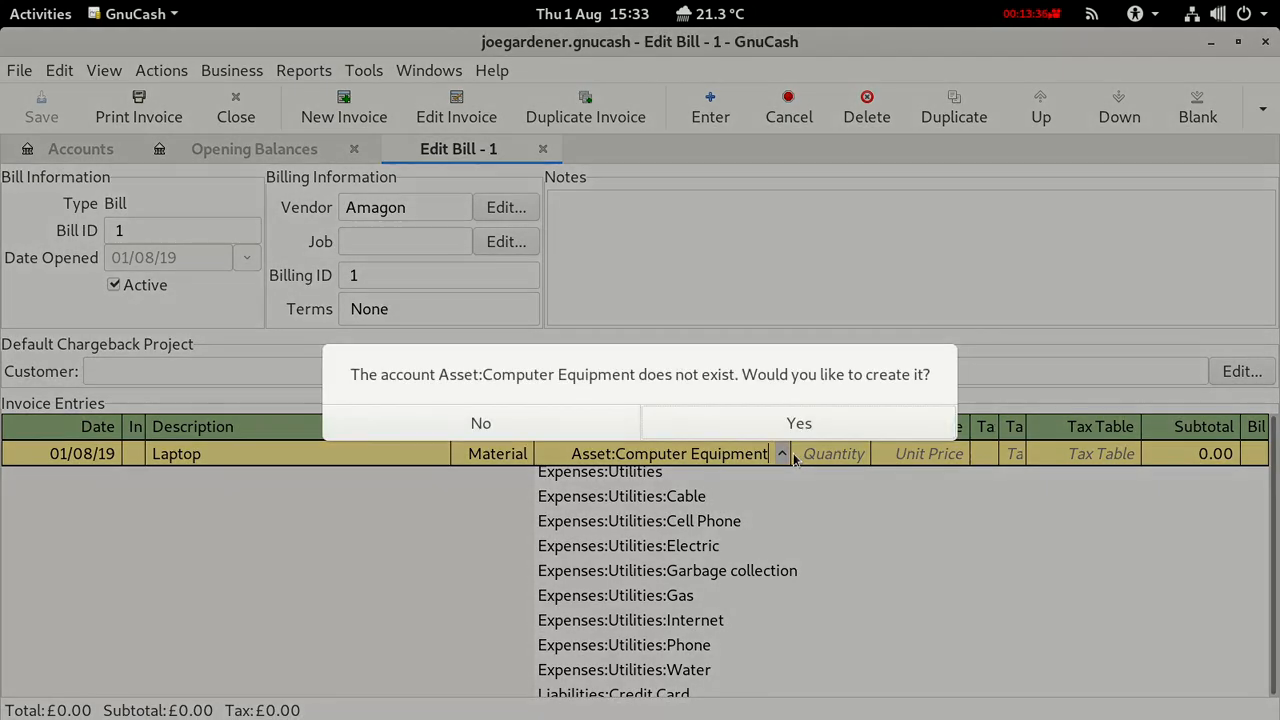
Agree to create the missing account, describe it as 'Computer Assets', and attempt to confirm.
left_click(707, 424)
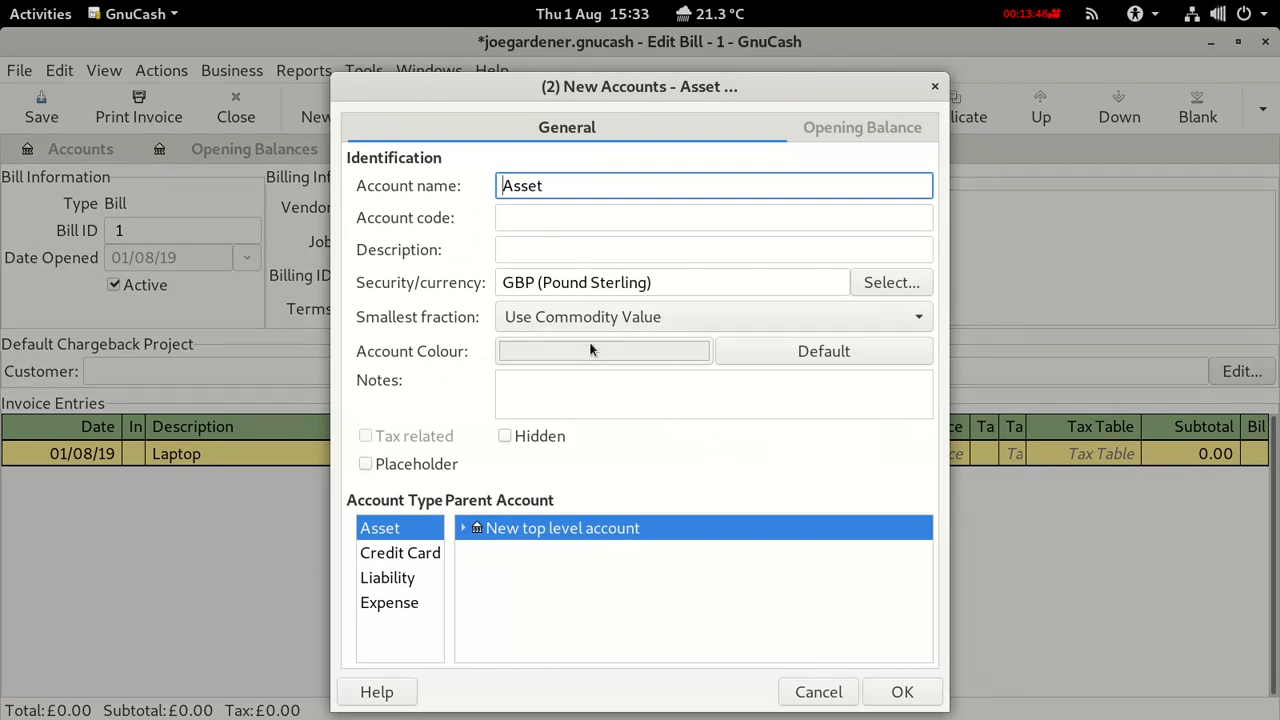
left_click(541, 249)
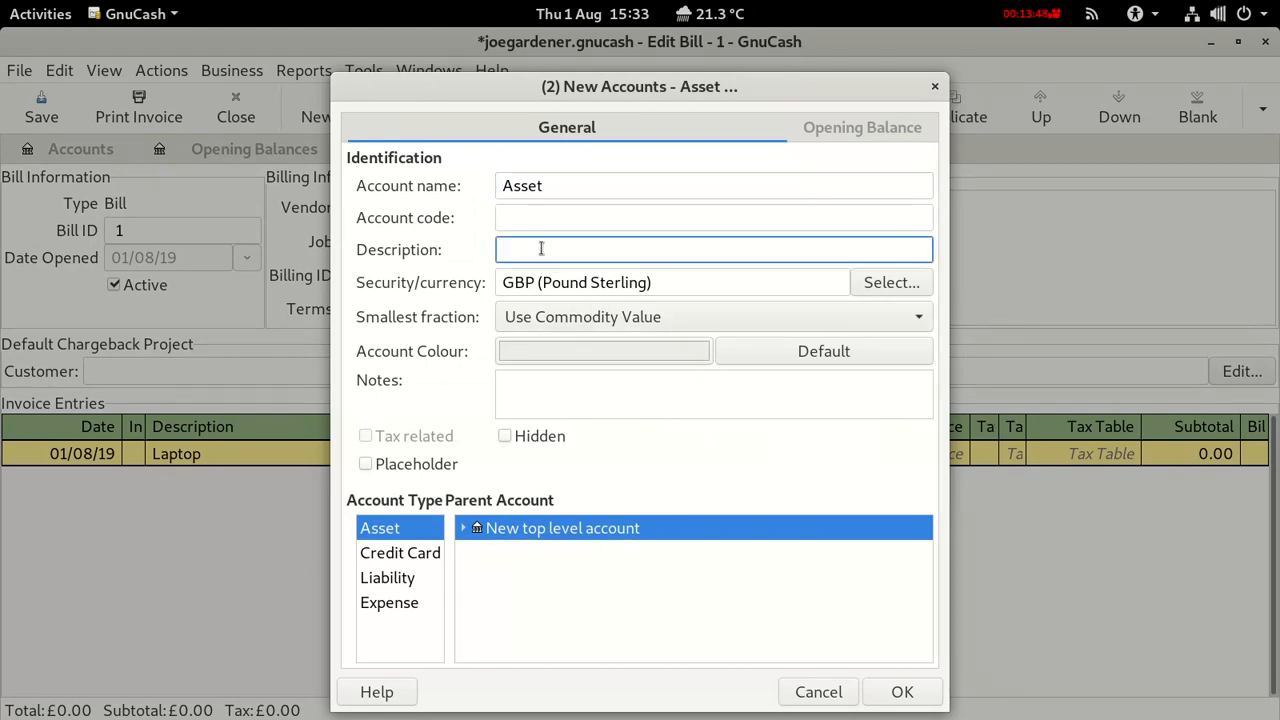
type("Computer Assets")
left_click(902, 693)
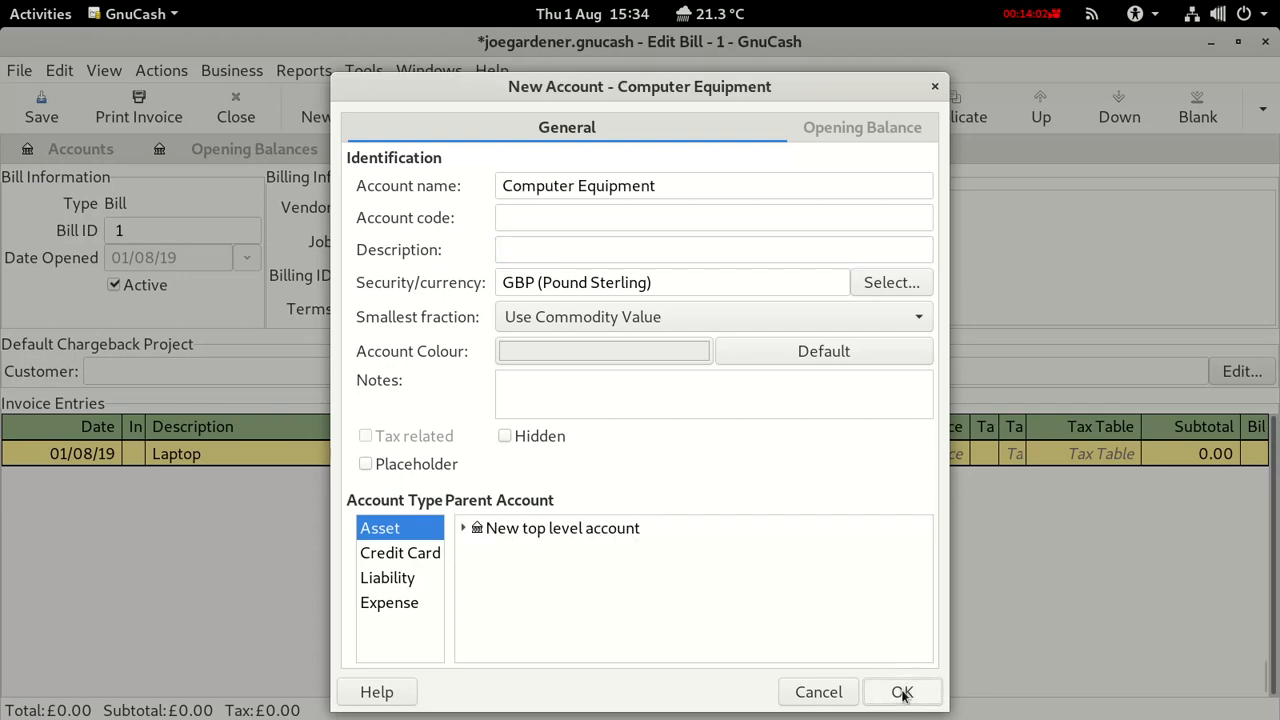
left_click(902, 692)
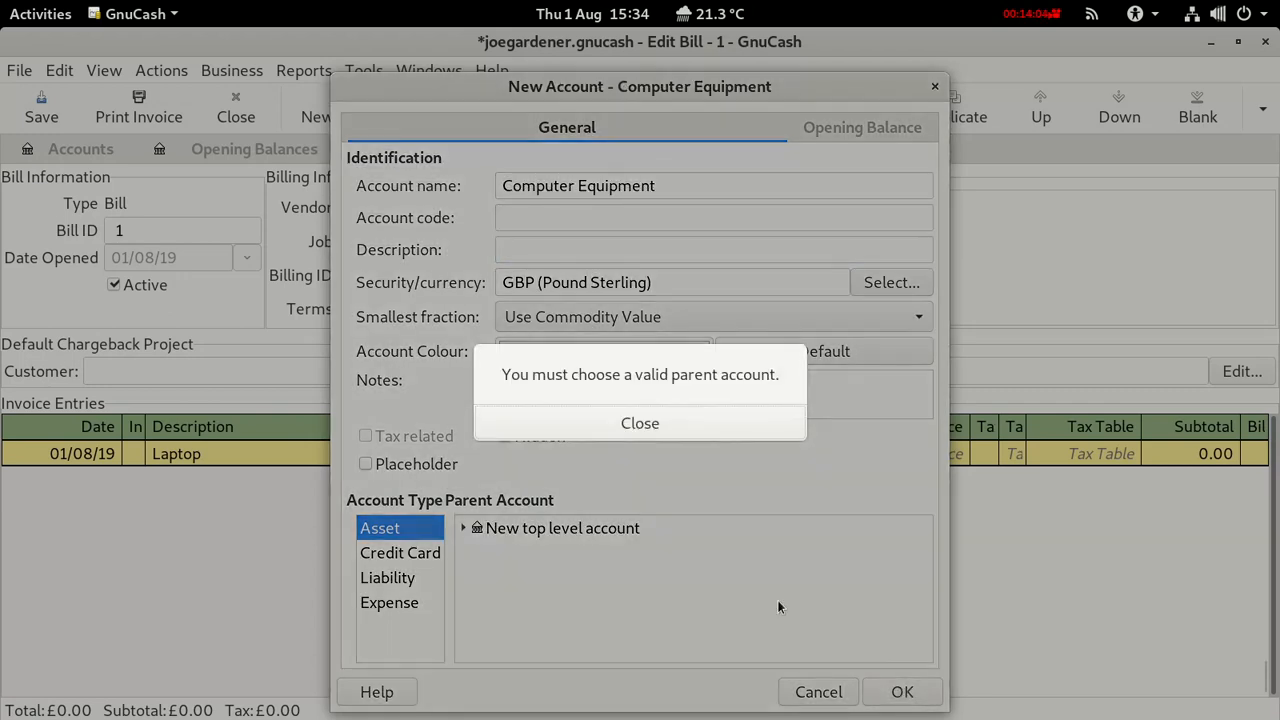
left_click(643, 421)
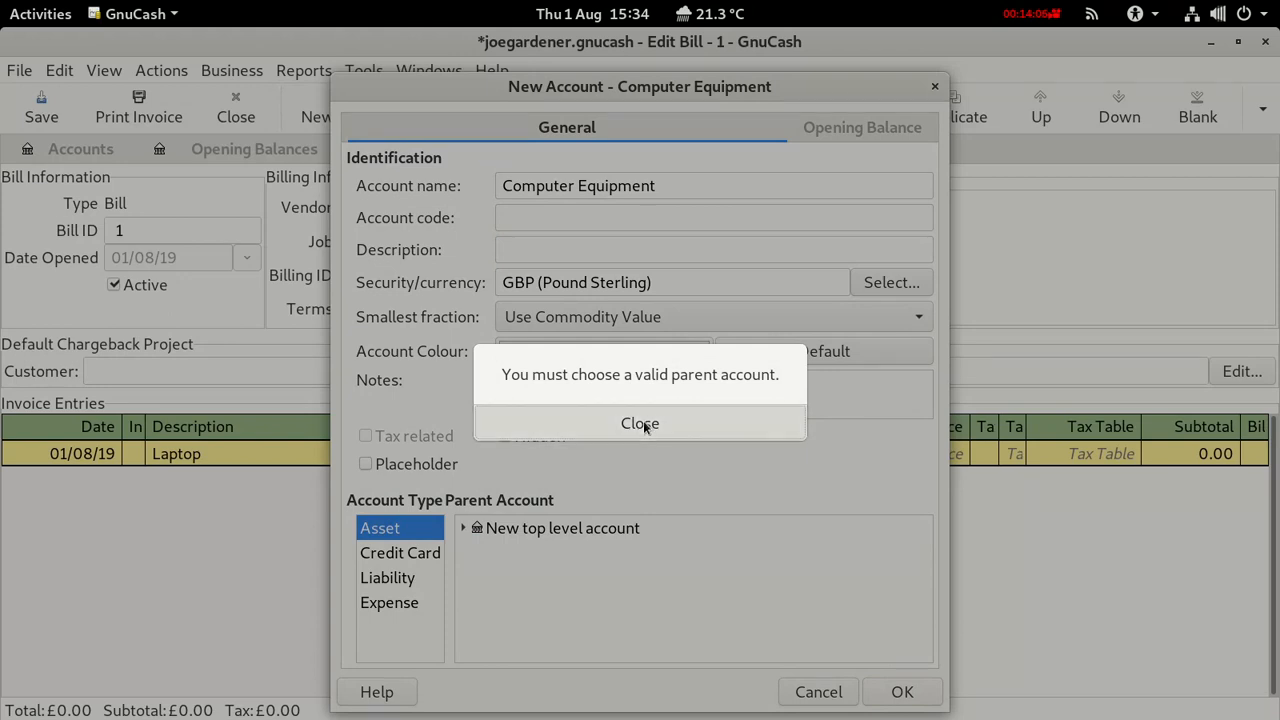
Choose Assets as the parent and finish creating Computer Equipment.
left_click(466, 528)
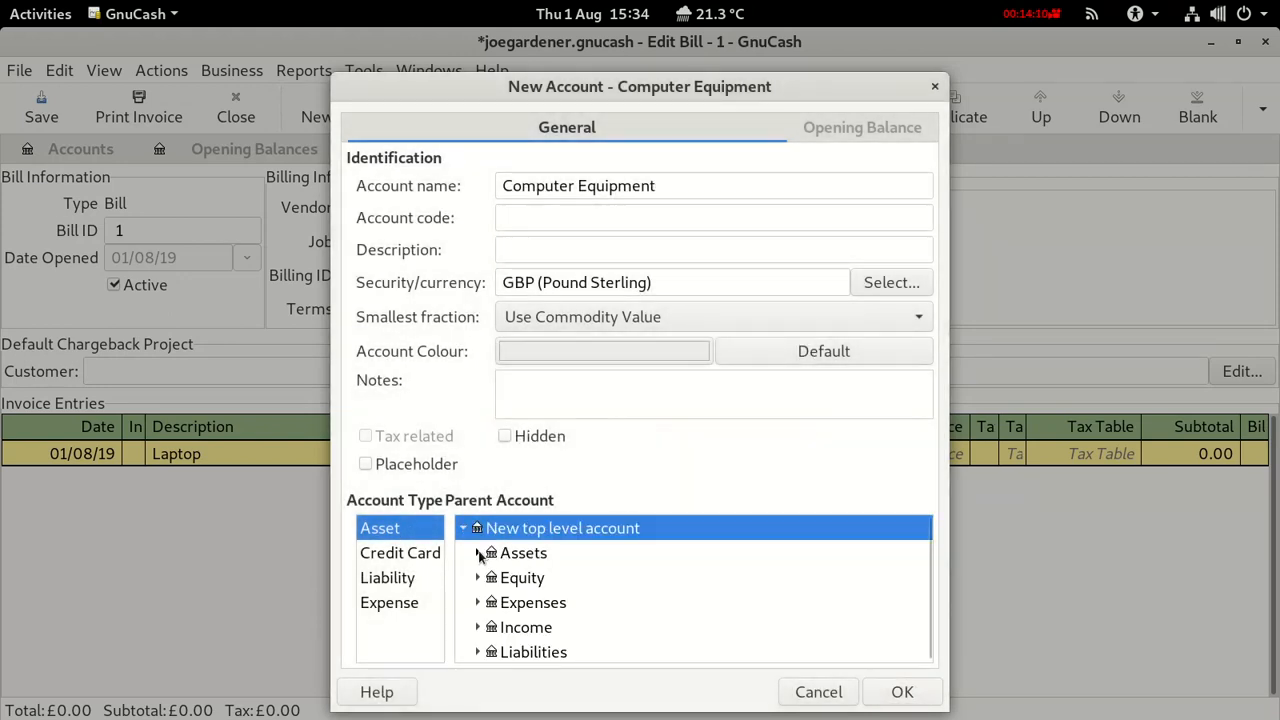
left_click(478, 553)
left_click(514, 560)
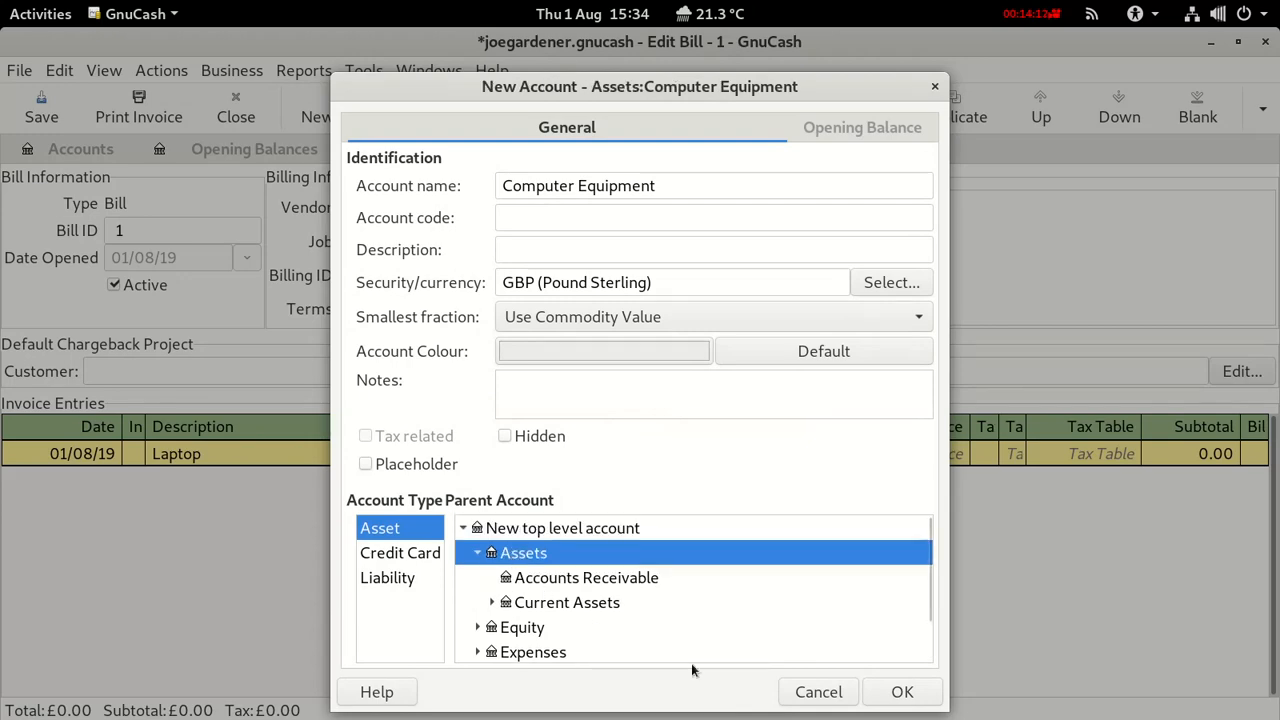
left_click(920, 691)
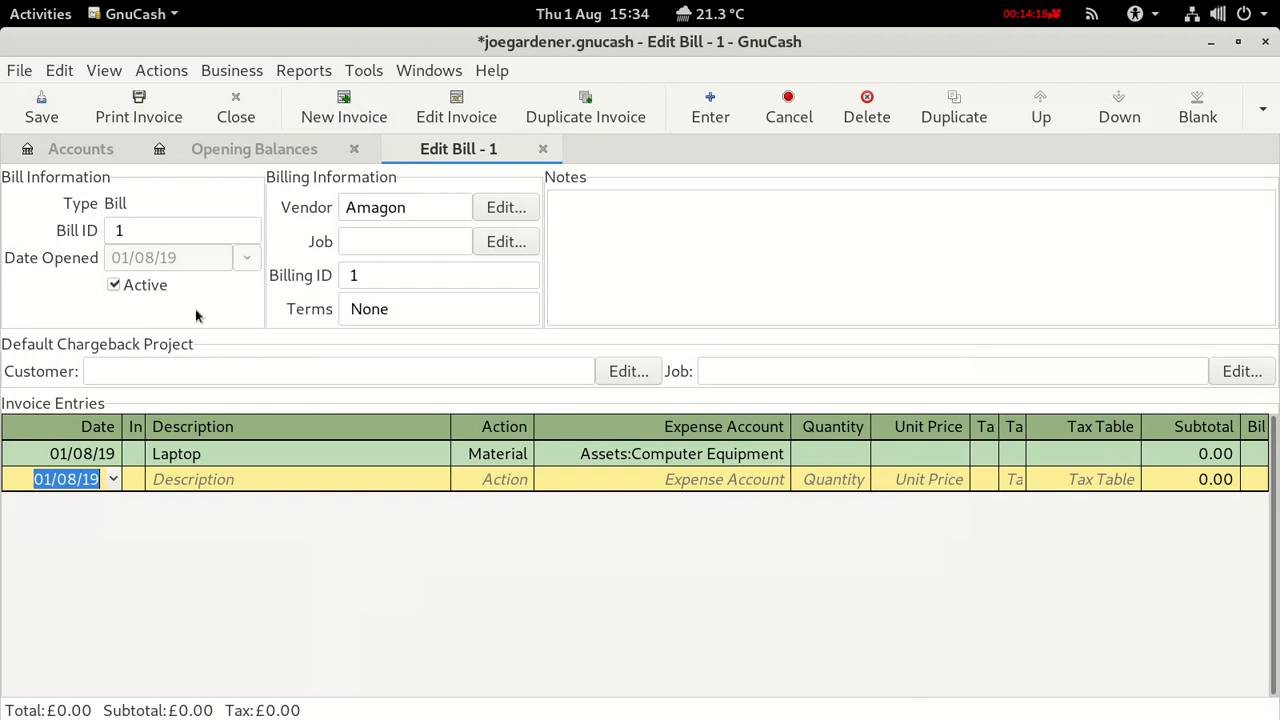
Save, select Computer Equipment beneath Assets in the account tree, then return to bill 1.
left_click(70, 149)
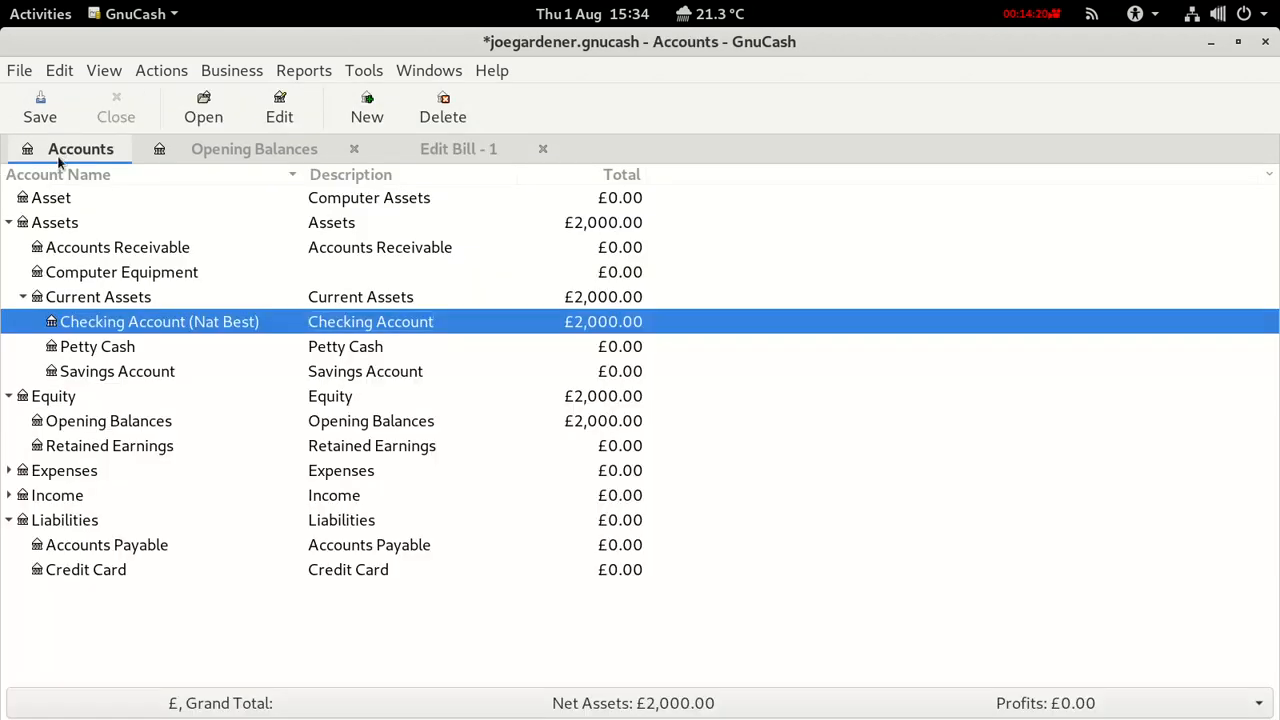
left_click(36, 118)
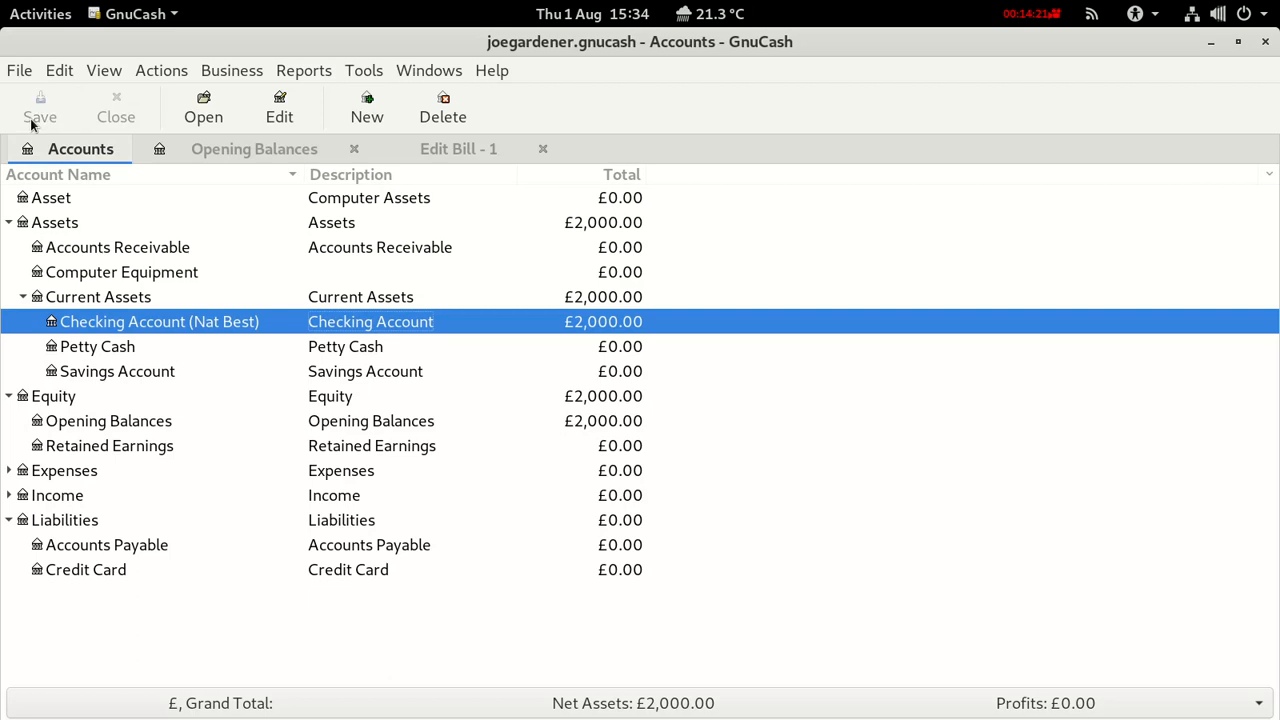
left_click(67, 274)
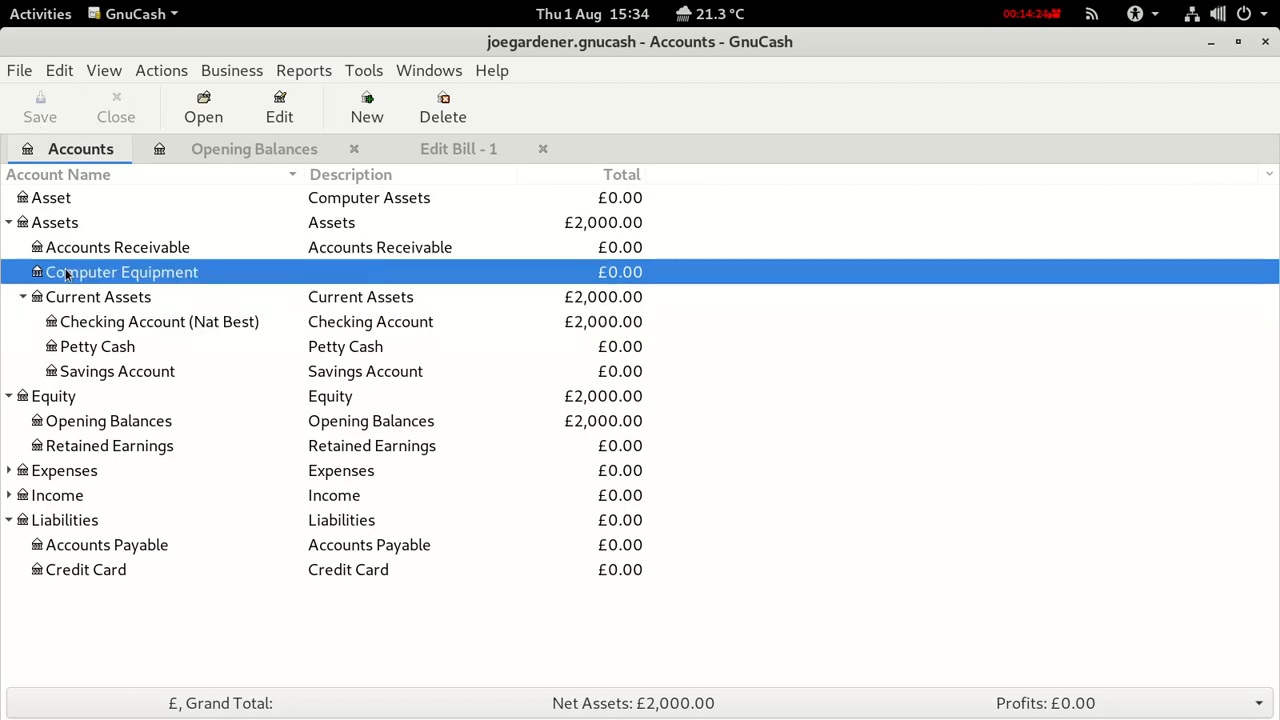
left_click(70, 250)
left_click(68, 273)
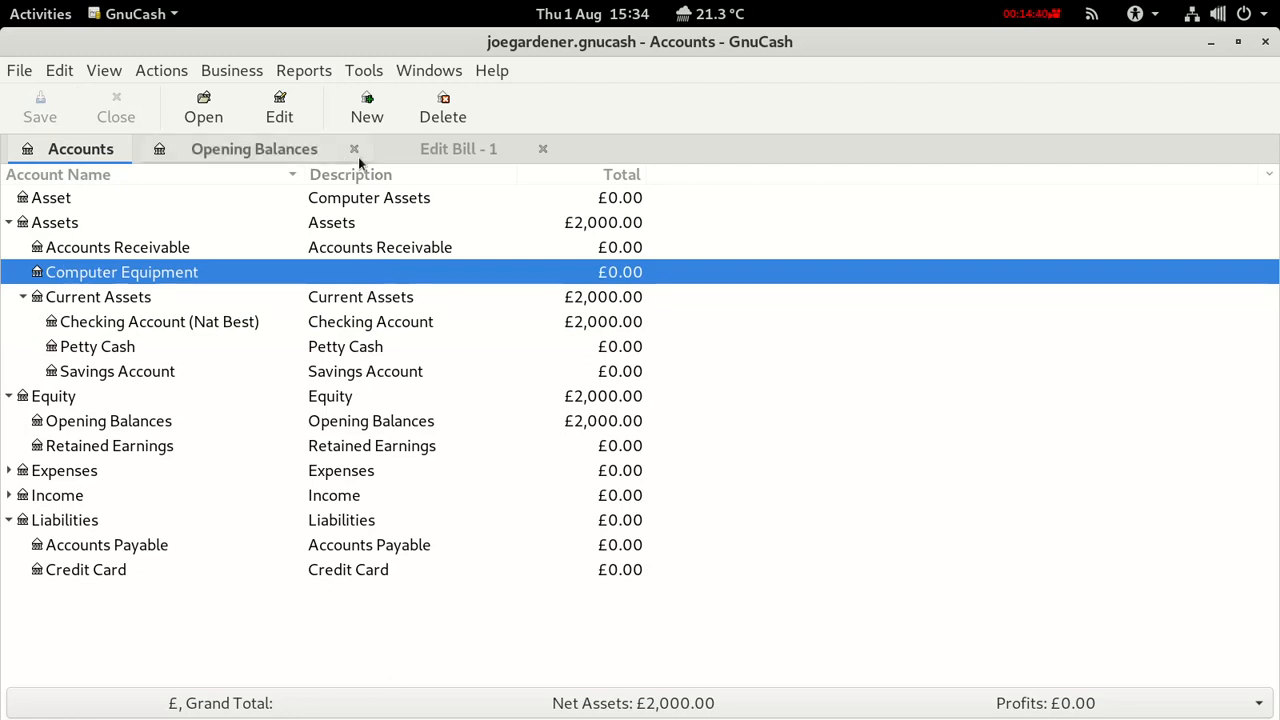
left_click(412, 154)
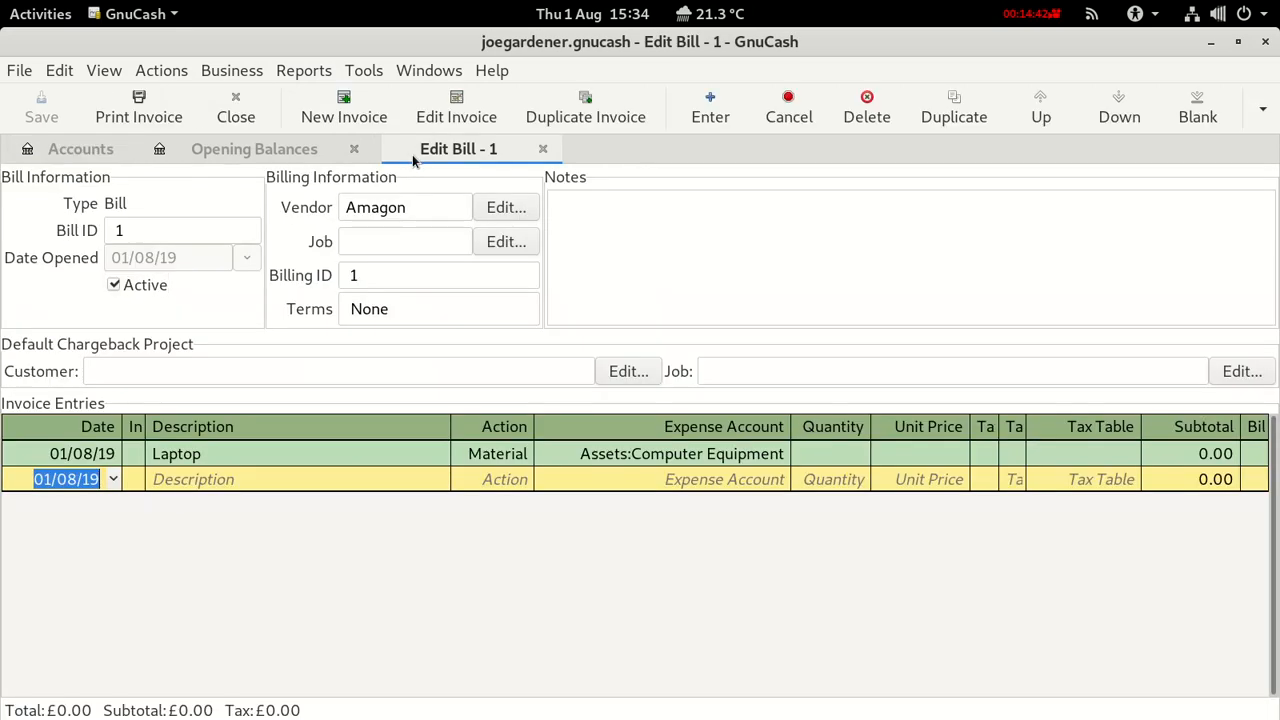
Enter quantity 1 and unit price 1000 on the bill's Laptop line.
left_click(852, 453)
type("1")
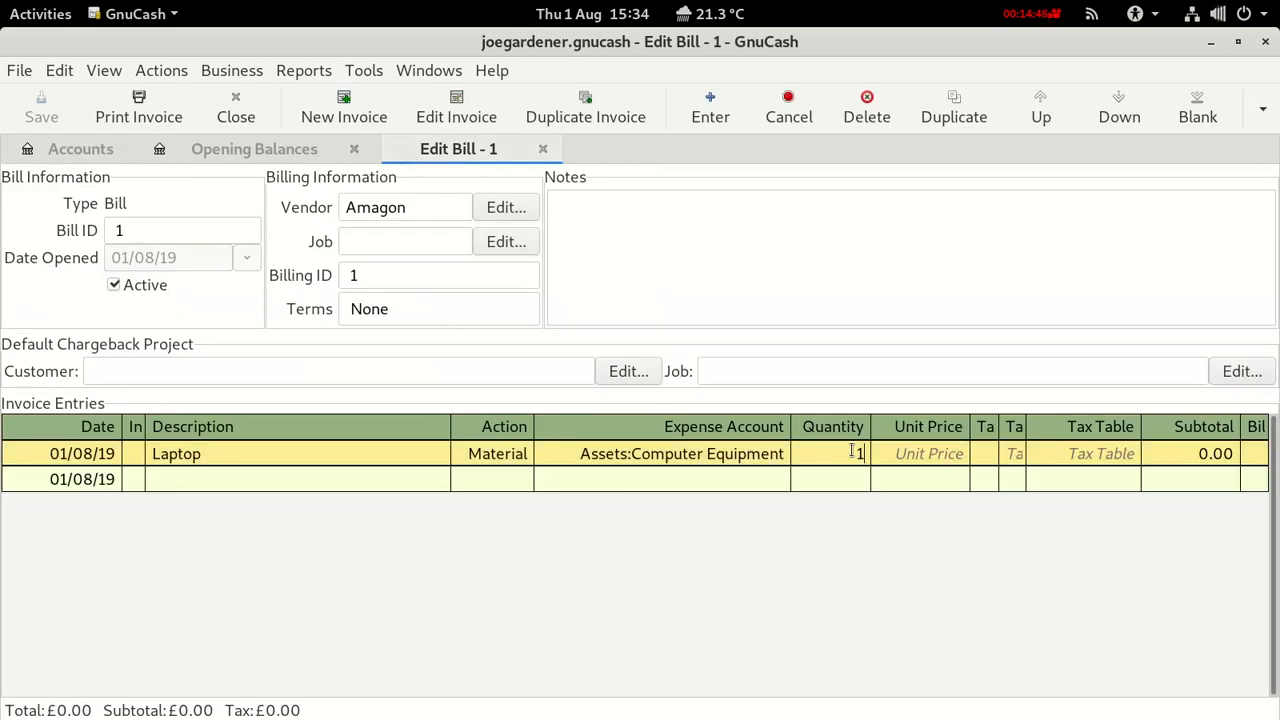
left_click(930, 453)
type("1000")
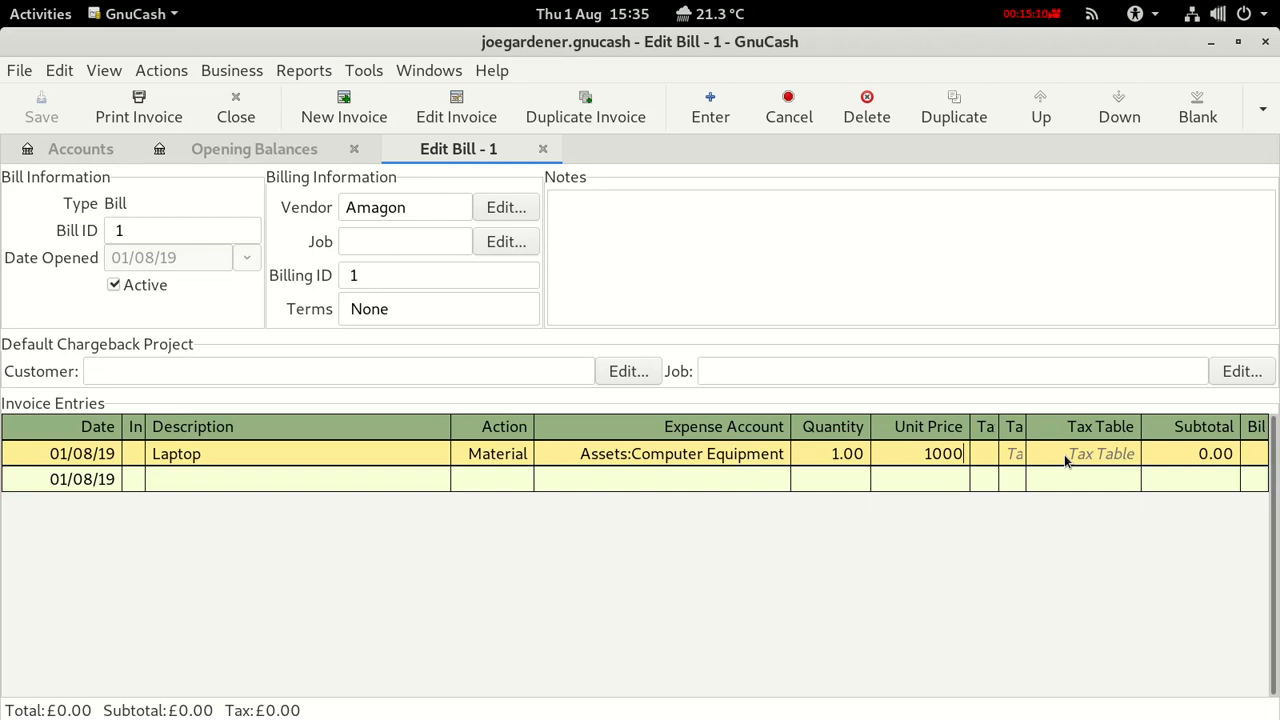
Commit the Laptop line and start a Printer line with action Material.
key("Return")
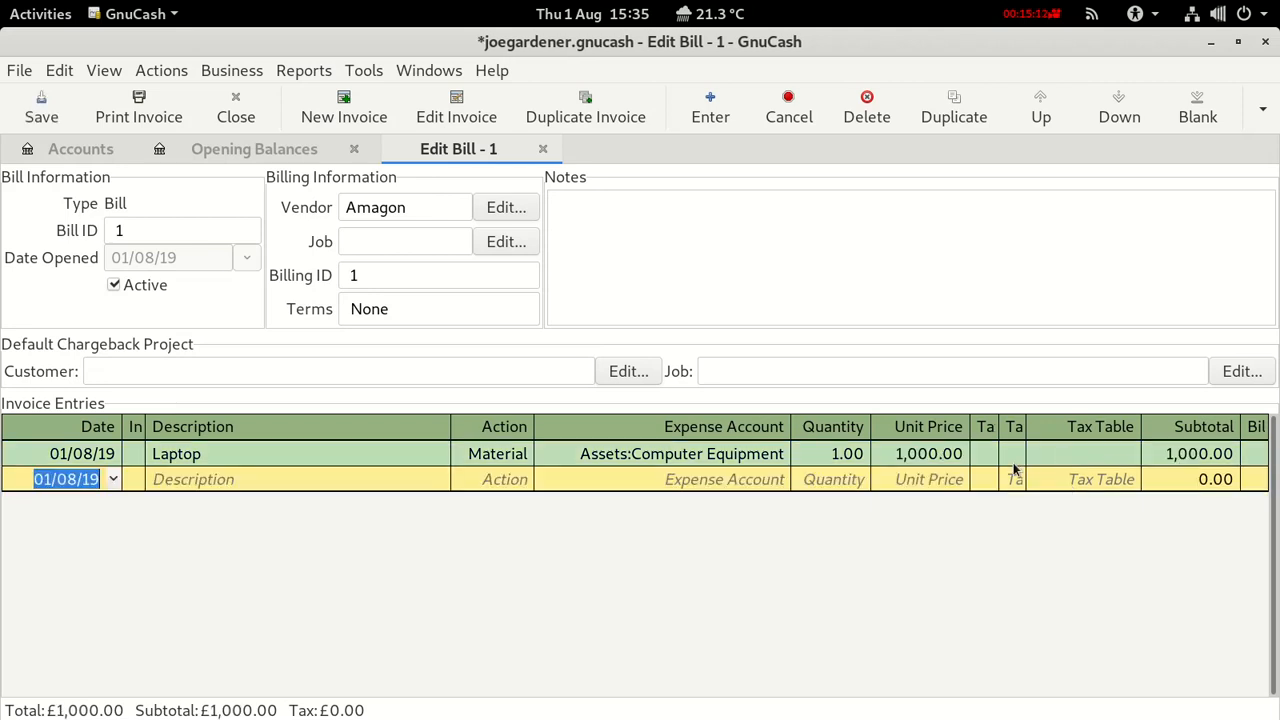
left_click(180, 484)
type("Printer")
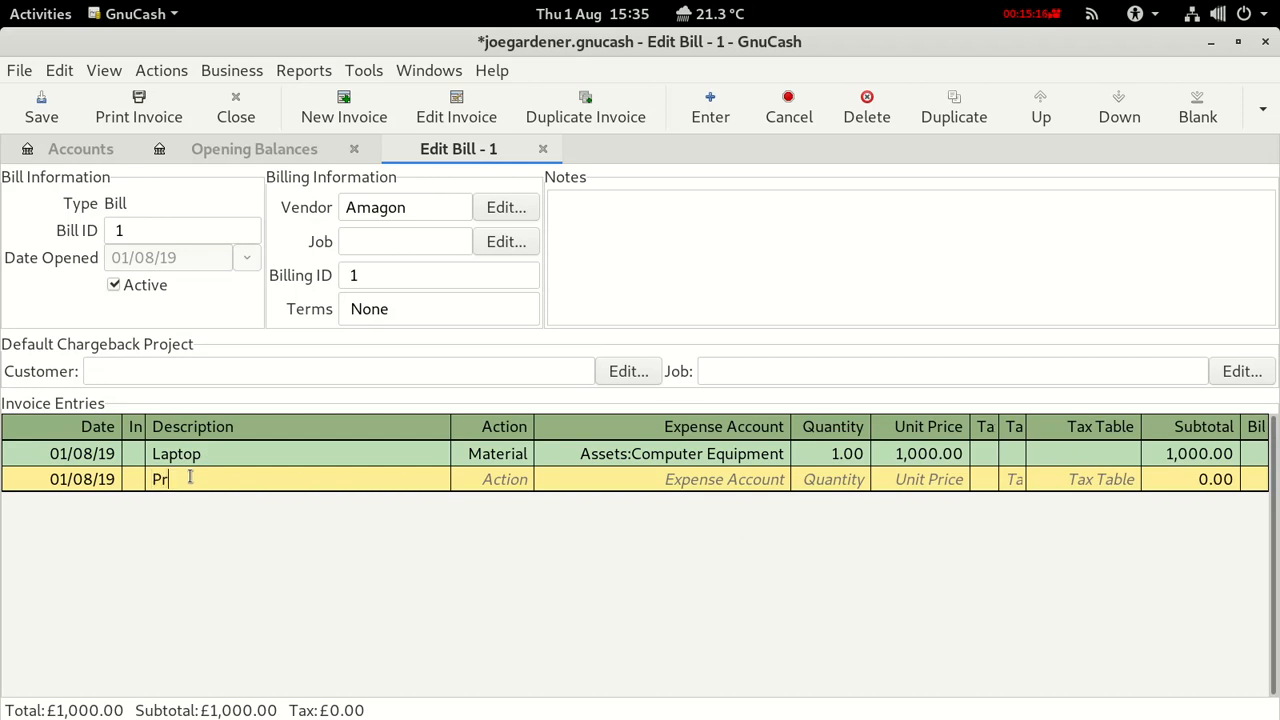
left_click(505, 479)
type("Material")
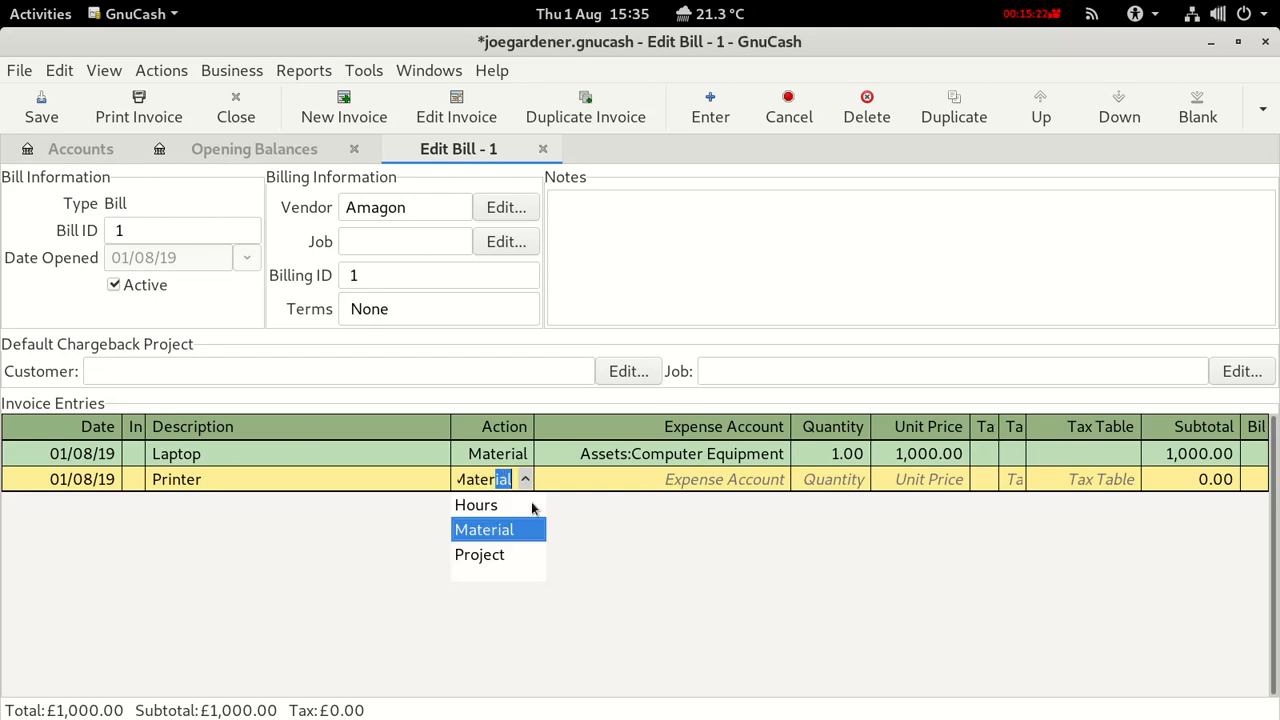
left_click(509, 529)
Charge the Printer to Assets:Computer Equipment, quantity 1 at 300.00, and commit it.
left_click(586, 467)
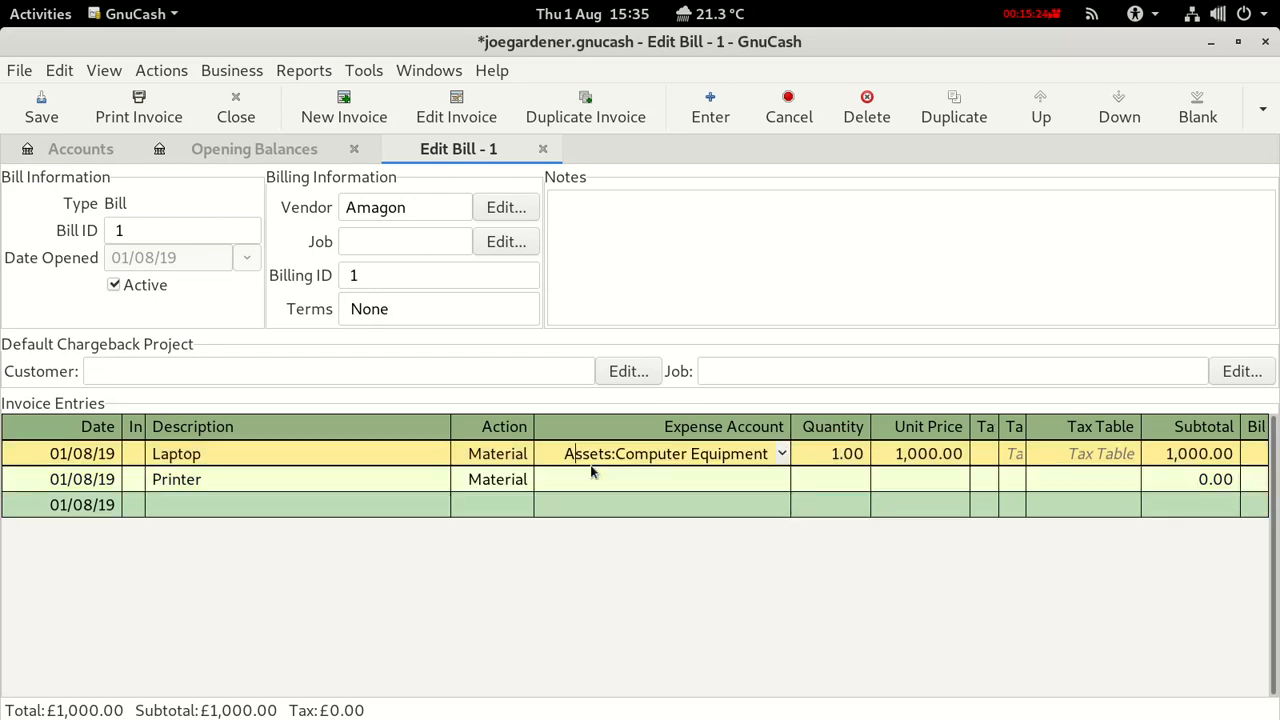
left_click(582, 476)
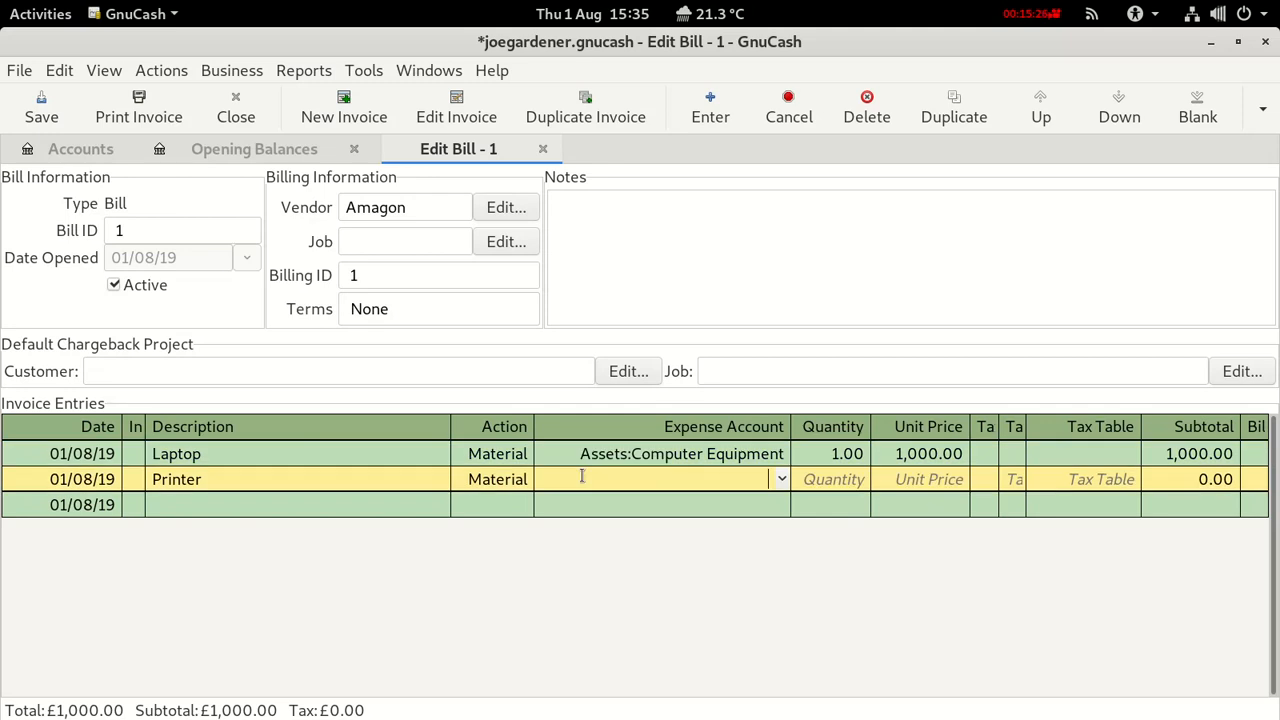
left_click(781, 480)
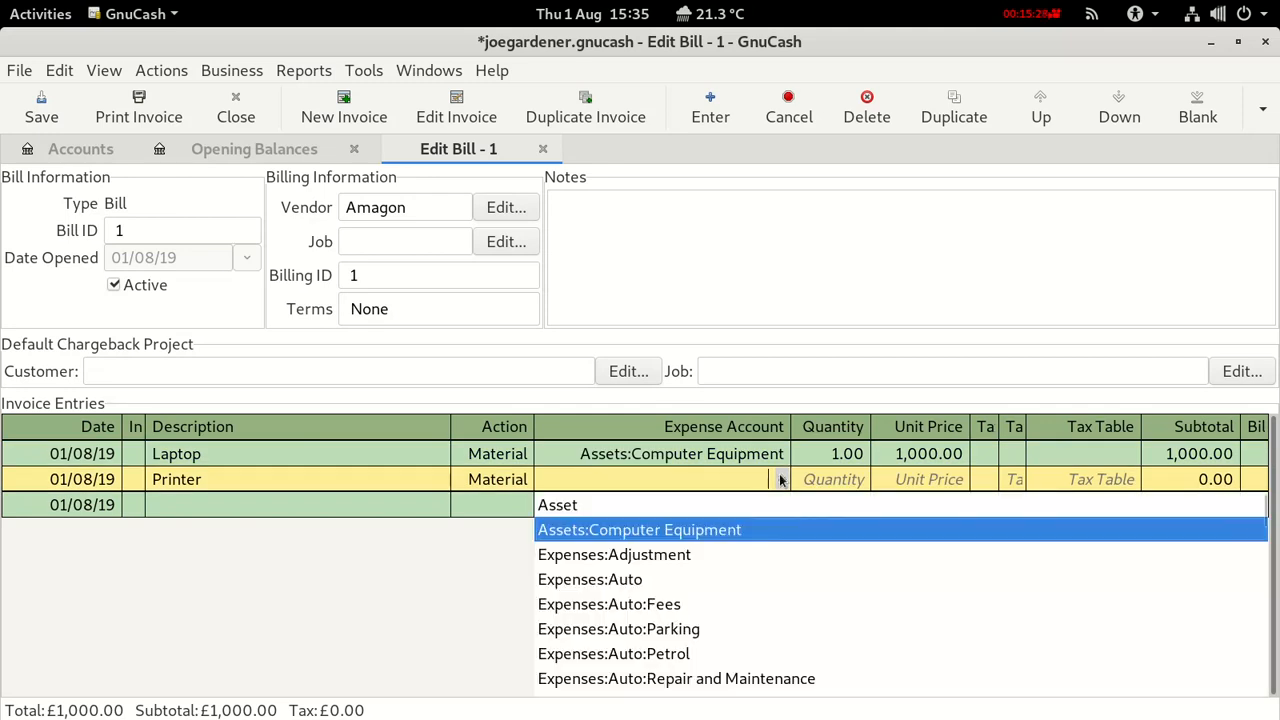
left_click(701, 530)
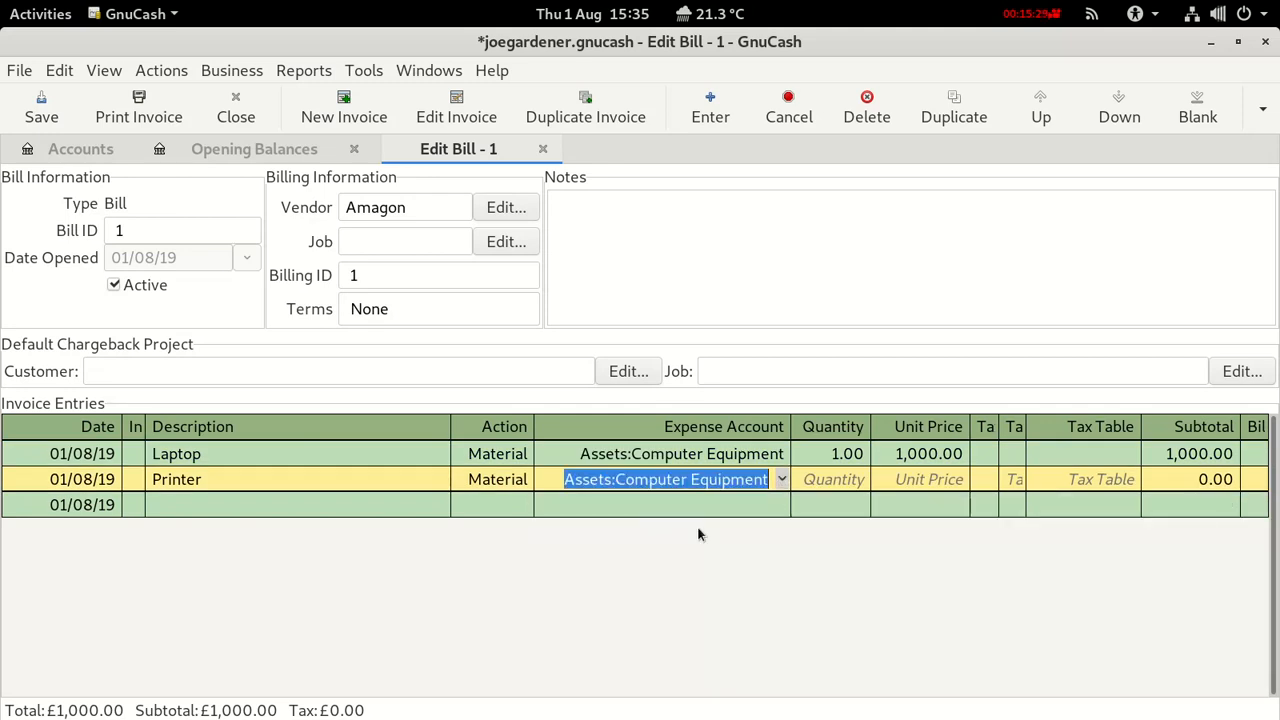
left_click(826, 484)
type("1")
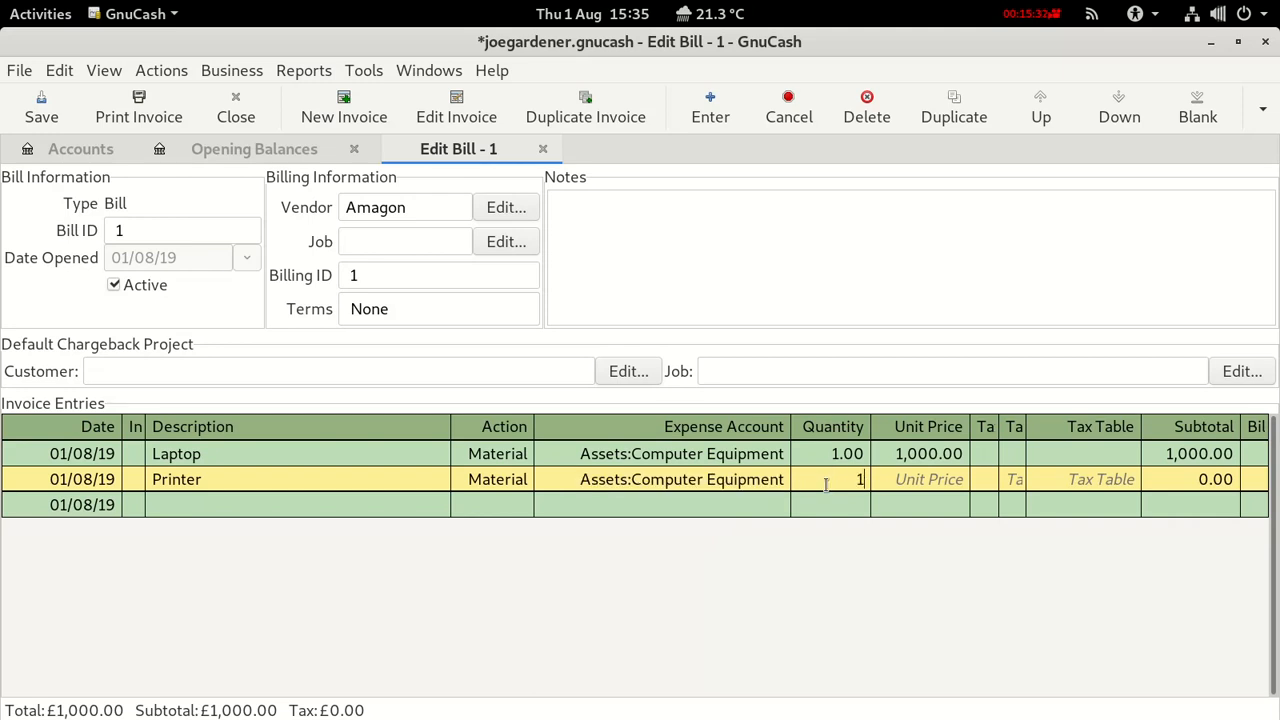
left_click(920, 480)
type("300")
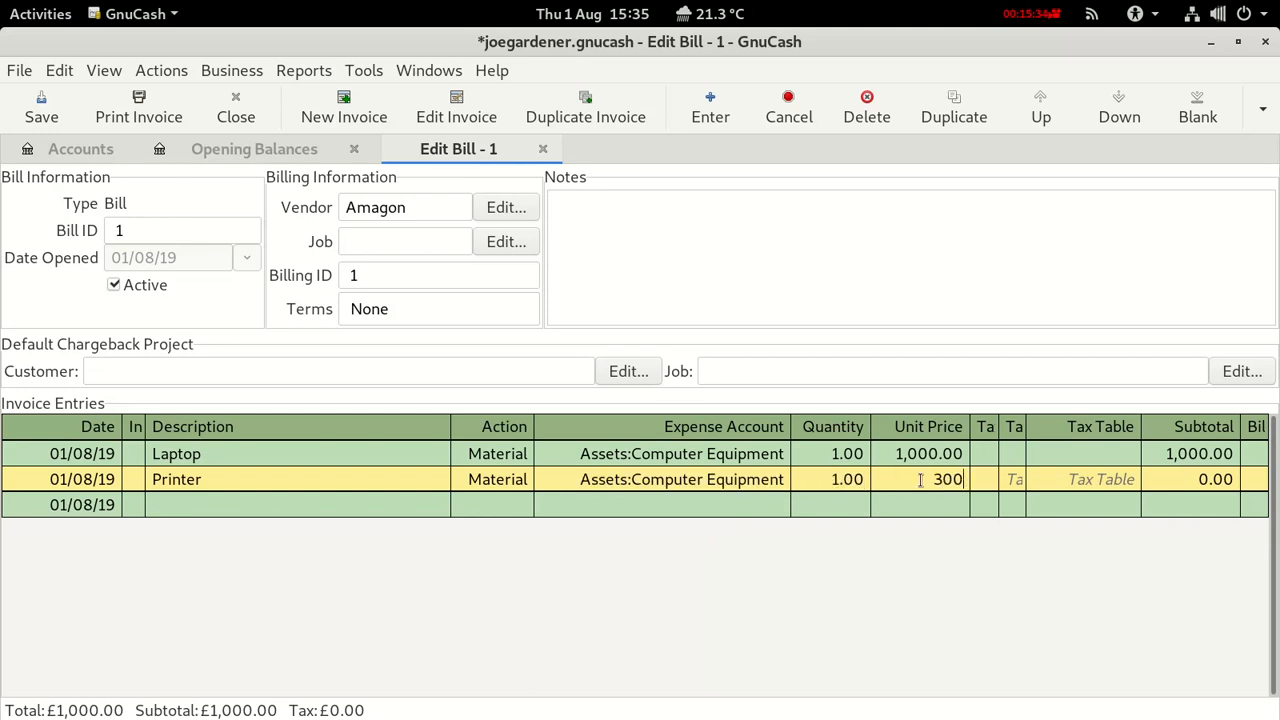
key("Return")
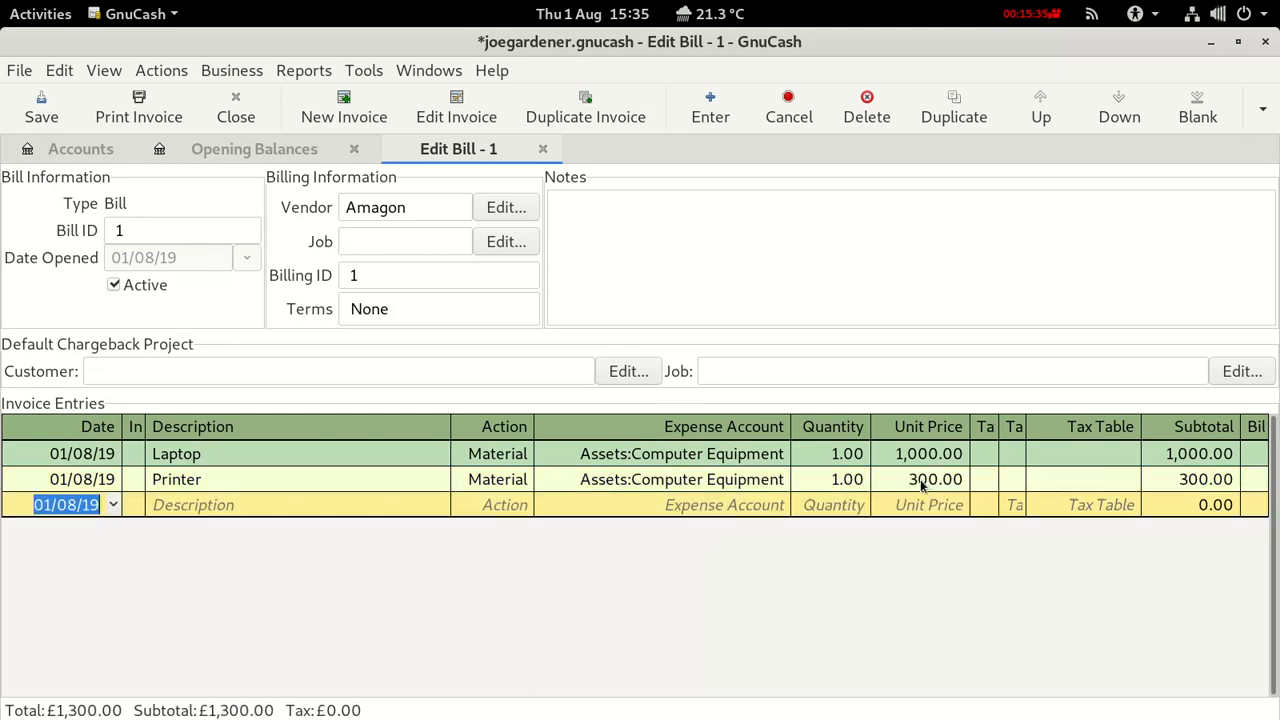
Start a new bill line described 'Paper and toner' with action Material.
left_click(243, 504)
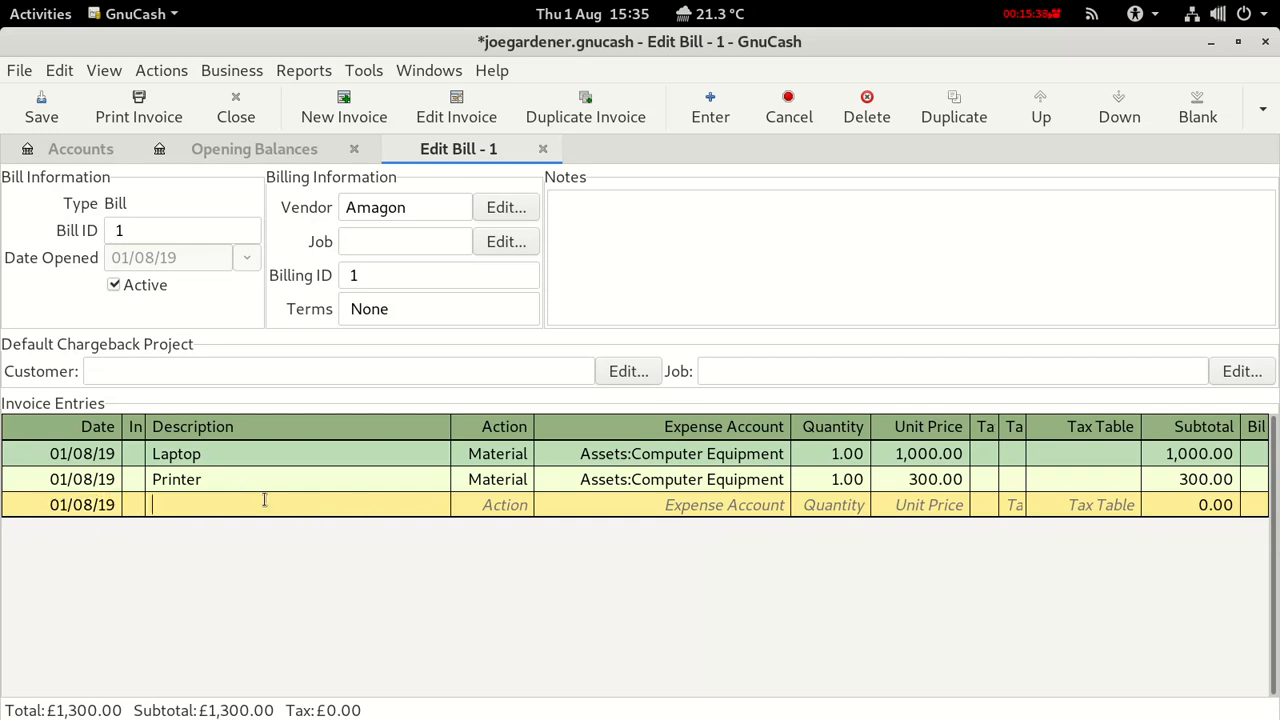
type("P")
type("rinter")
key("BackSpace")
key("BackSpace")
key("BackSpace")
key("BackSpace")
key("BackSpace")
key("BackSpace")
type("paper")
key("BackSpace")
key("BackSpace")
key("BackSpace")
key("BackSpace")
key("BackSpace")
type("pape")
key("BackSpace")
key("BackSpace")
key("BackSpace")
key("BackSpace")
type("aper and toner")
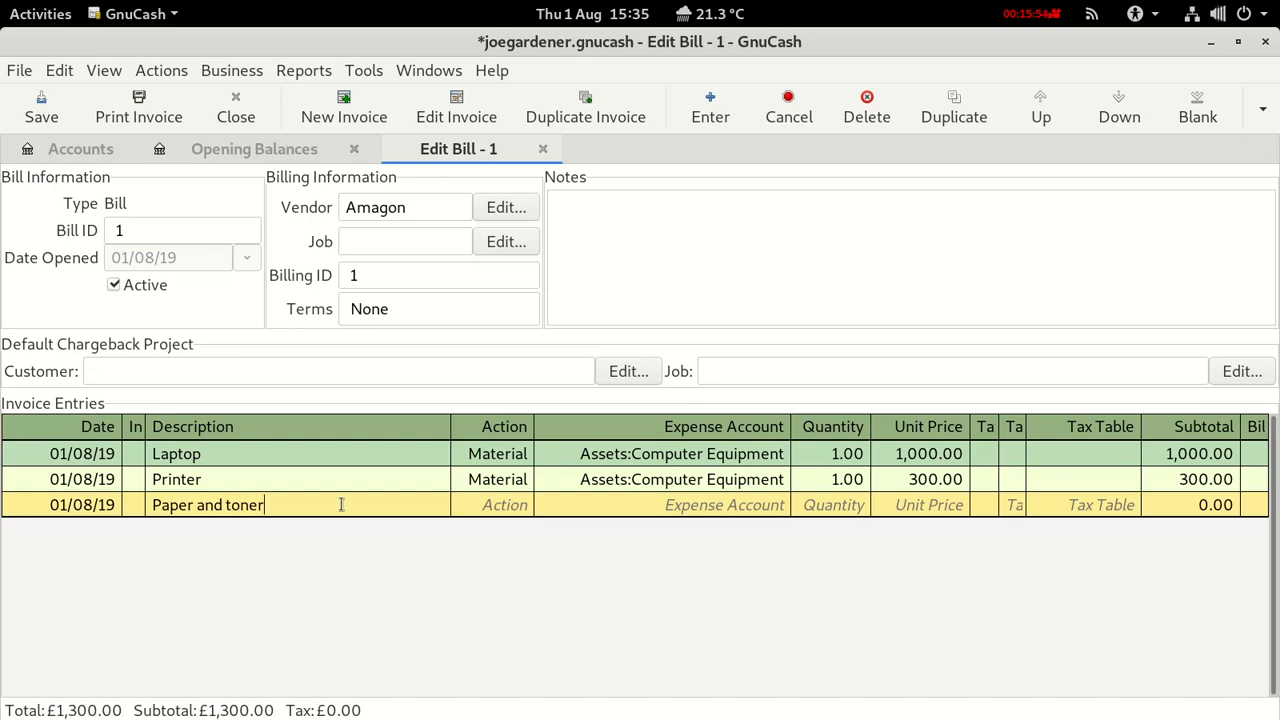
left_click(483, 507)
left_click(524, 505)
left_click(493, 556)
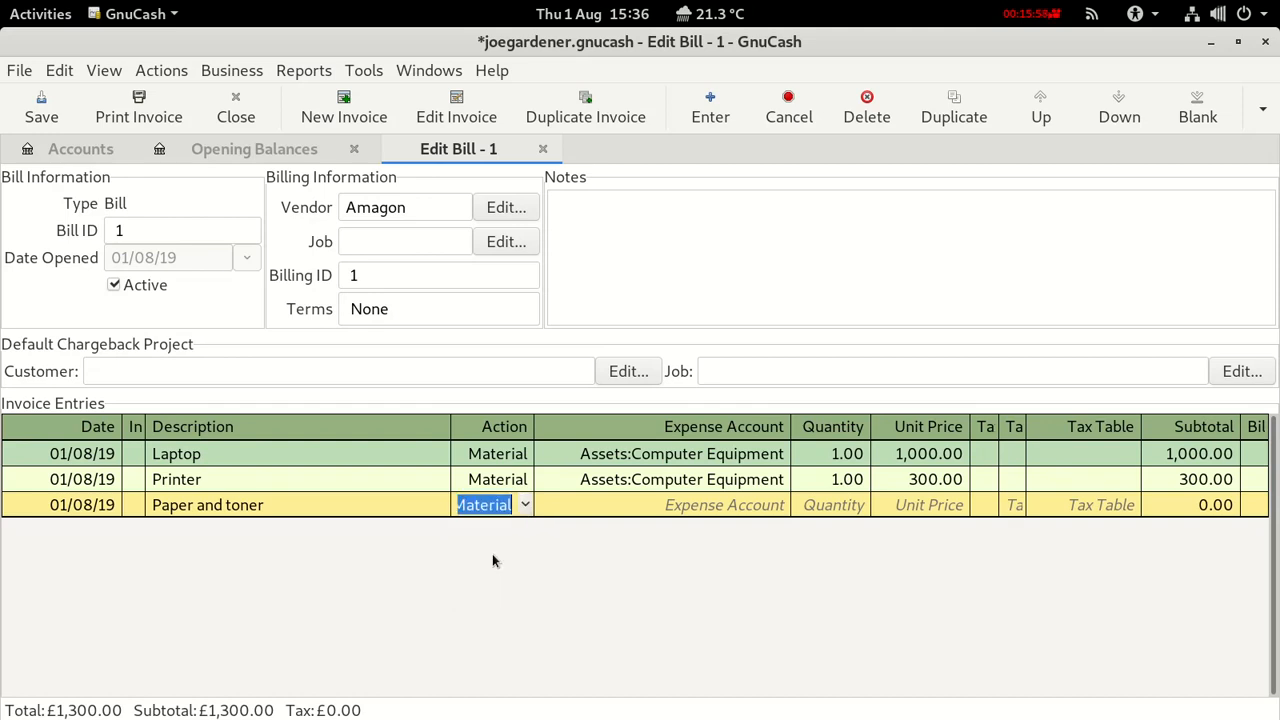
Charge Paper and toner to Expenses:Office Supplies, 1 at 100.00, and save the book.
left_click(586, 505)
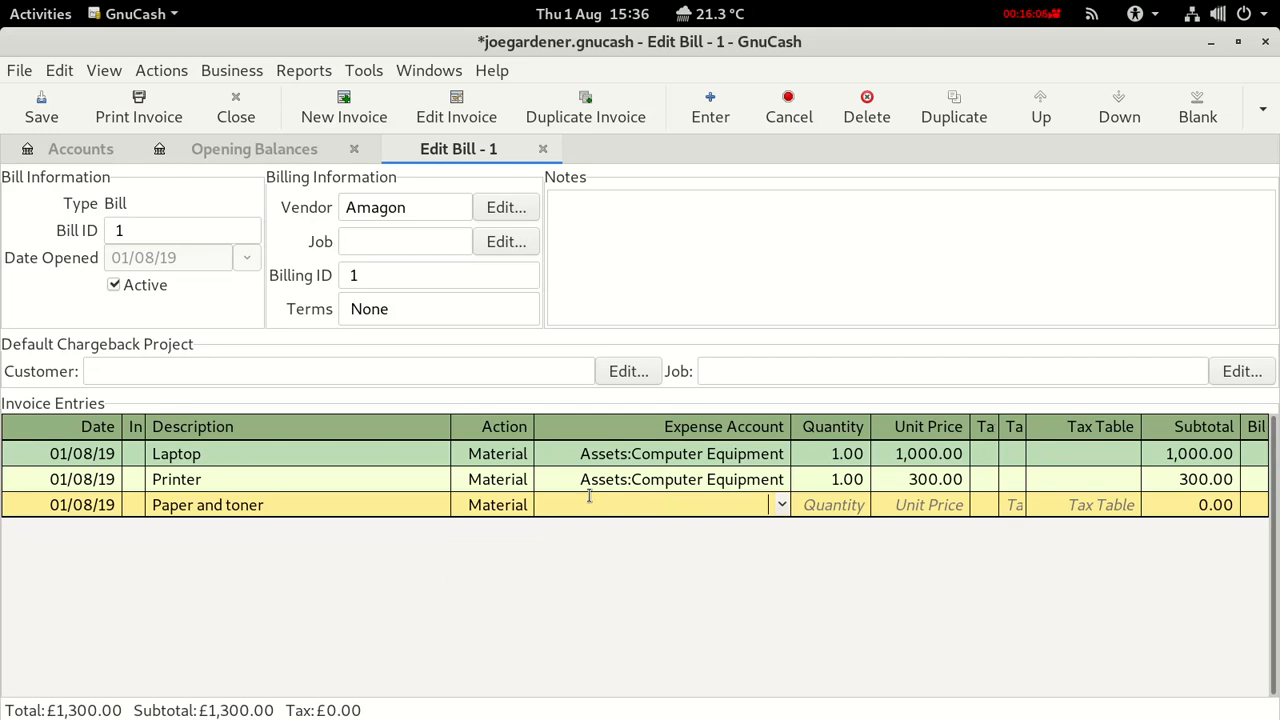
left_click(782, 505)
scroll(627, 627, "down", 4)
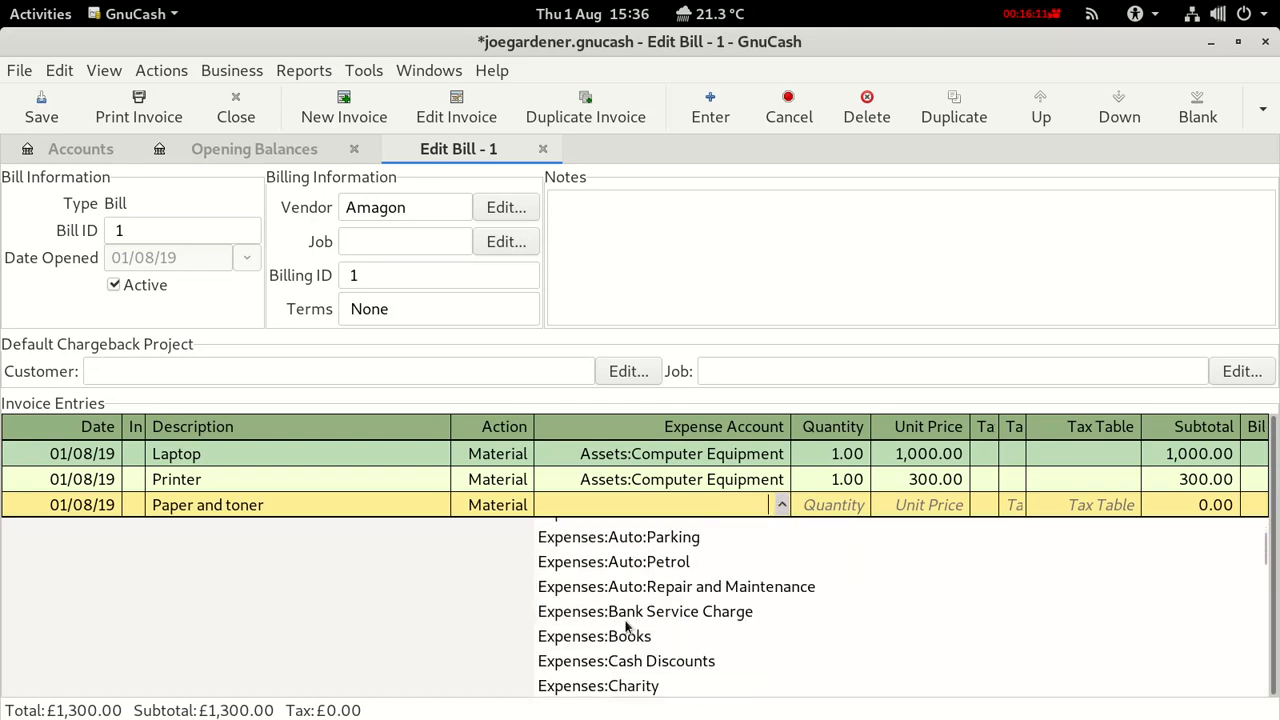
scroll(627, 627, "down", 6)
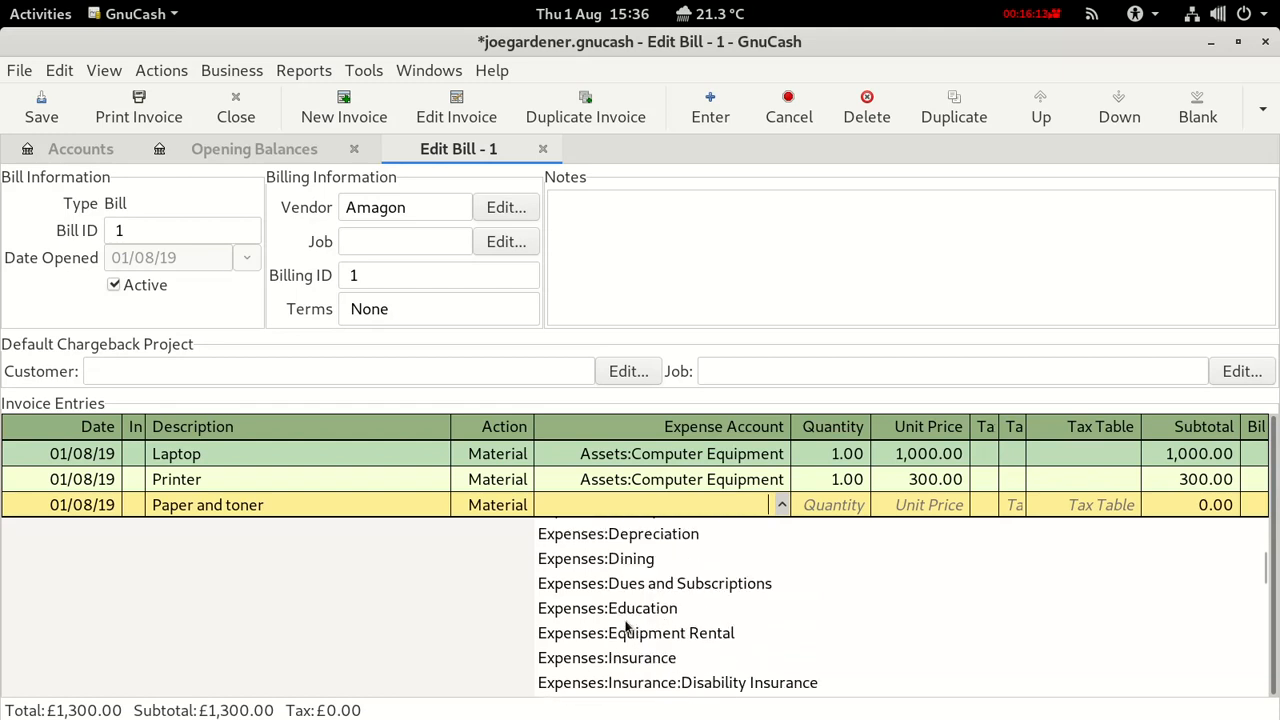
scroll(625, 625, "down", 2)
scroll(621, 648, "up", 5)
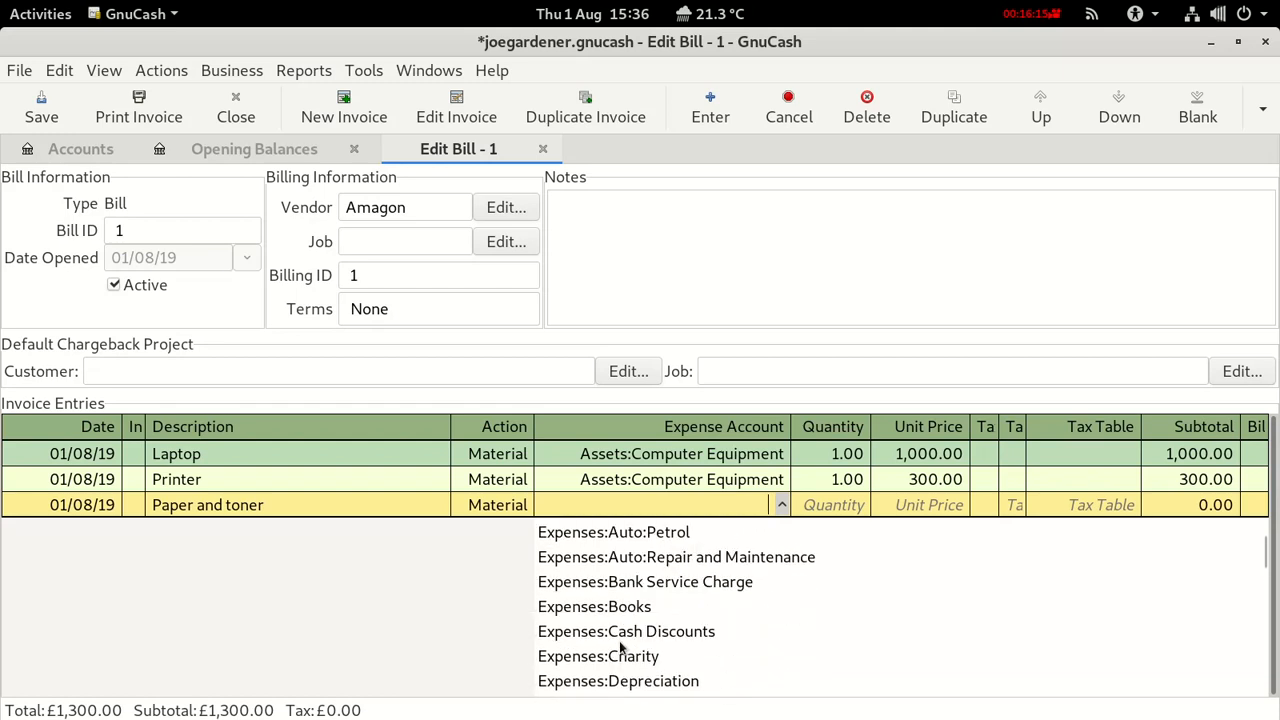
scroll(621, 648, "up", 6)
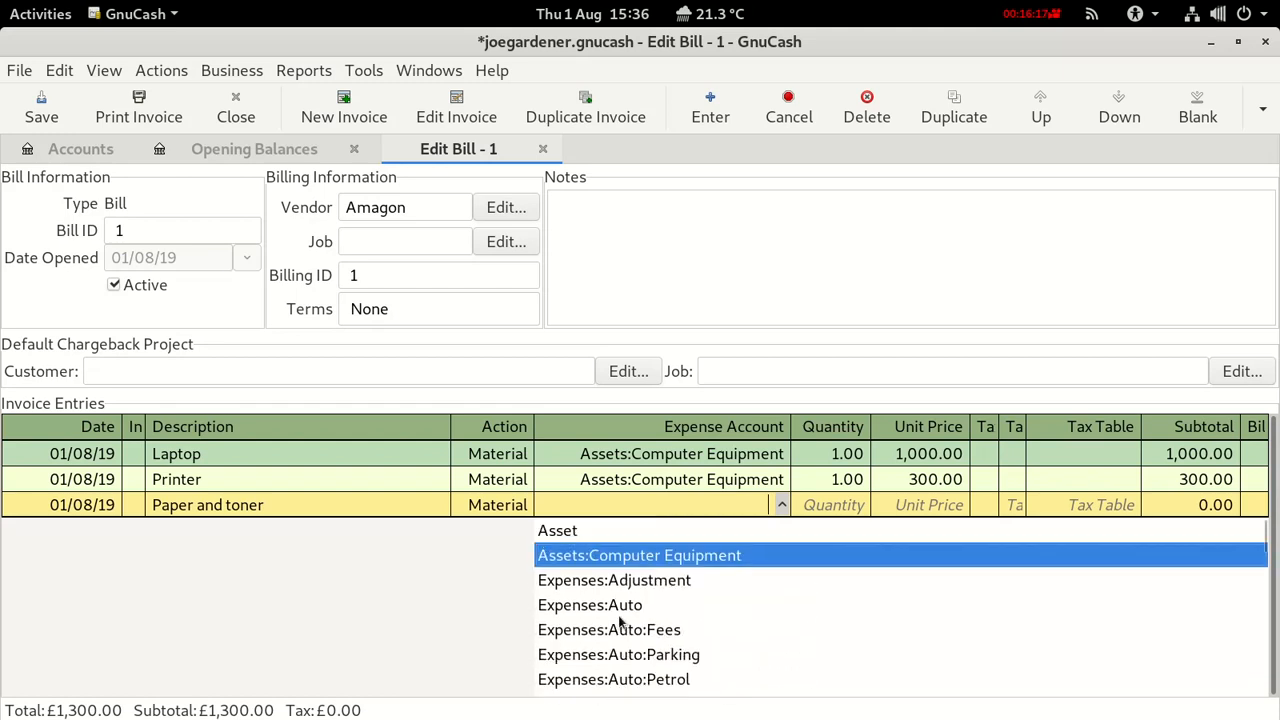
scroll(621, 640, "down", 5)
scroll(620, 622, "down", 1)
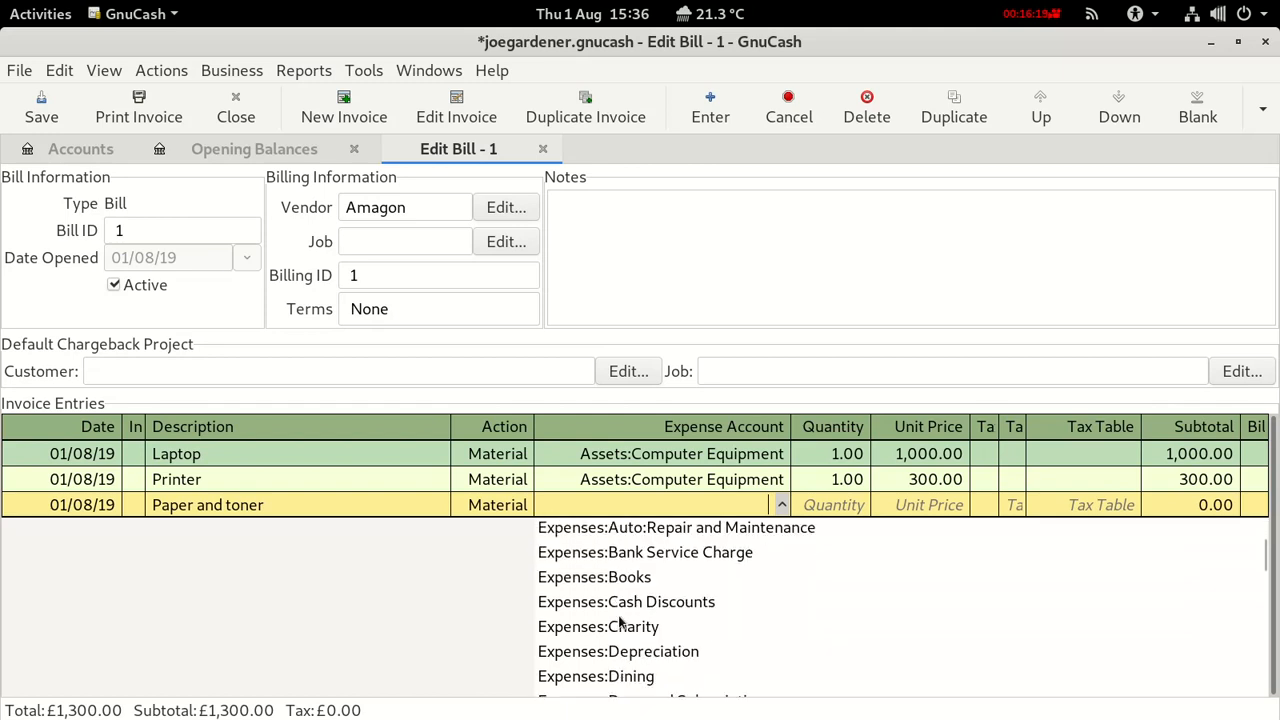
scroll(620, 622, "down", 5)
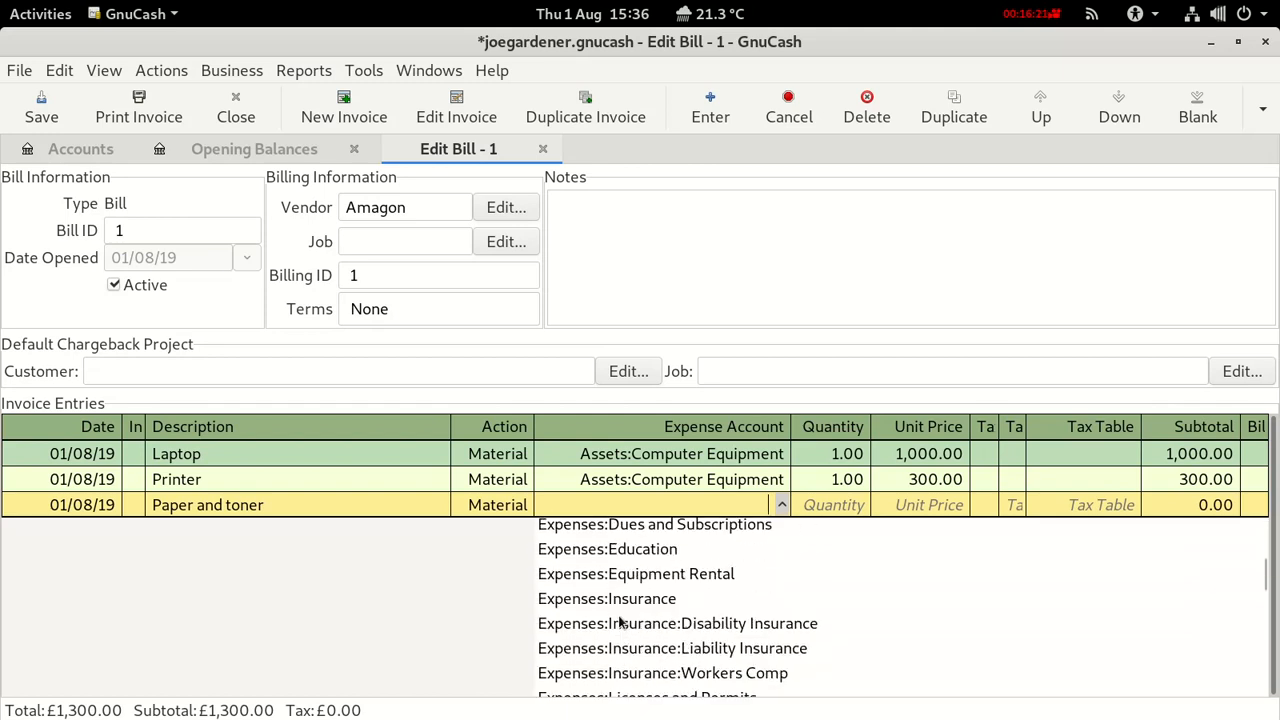
left_click(614, 690)
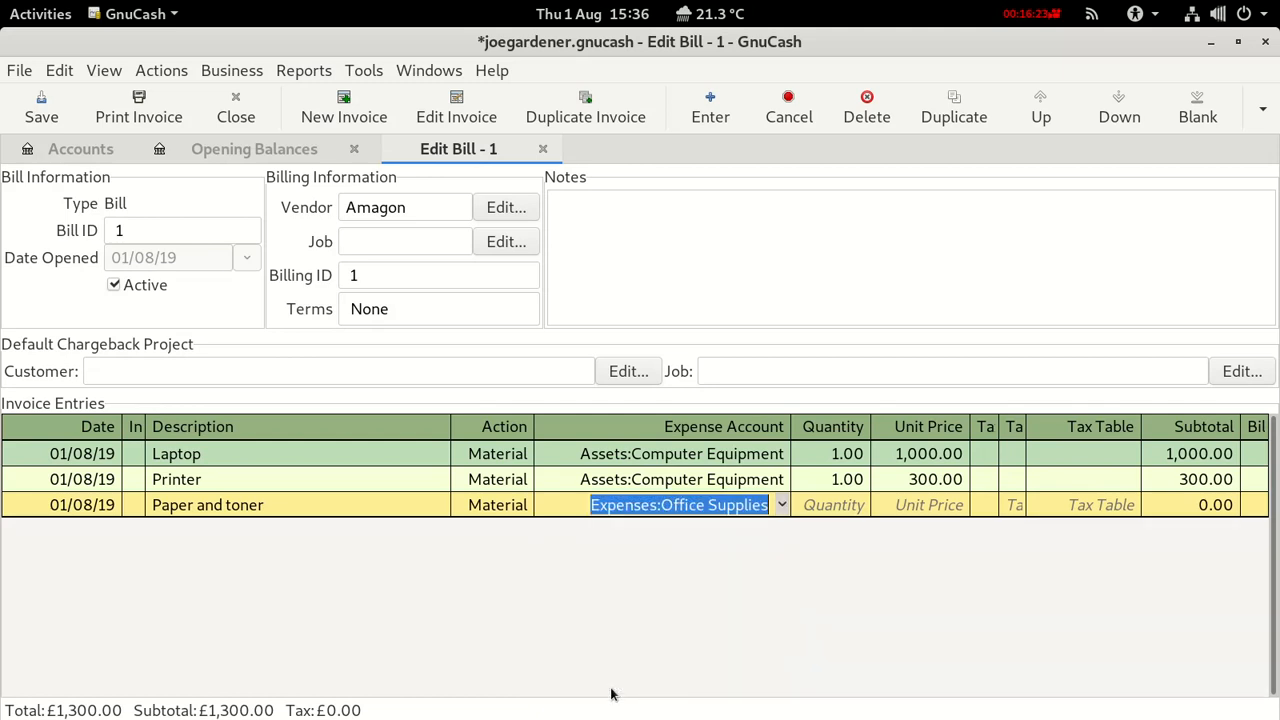
left_click(836, 504)
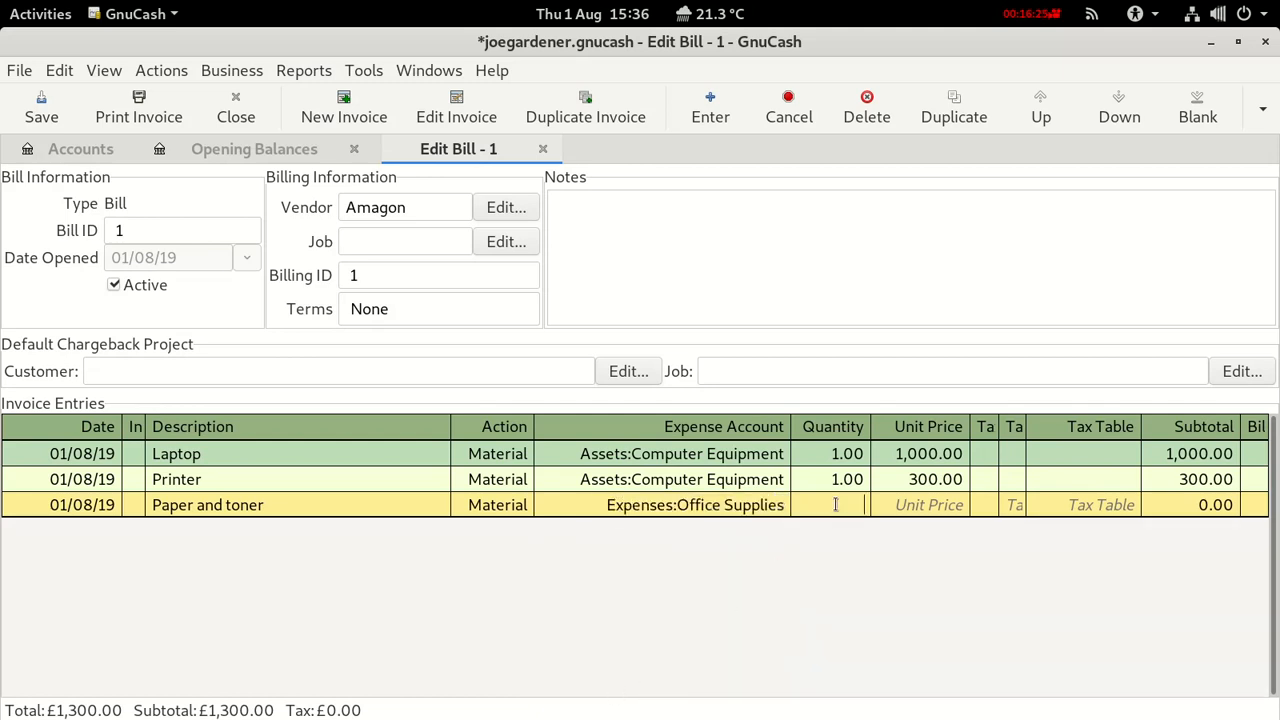
type("1")
left_click(914, 502)
type("100")
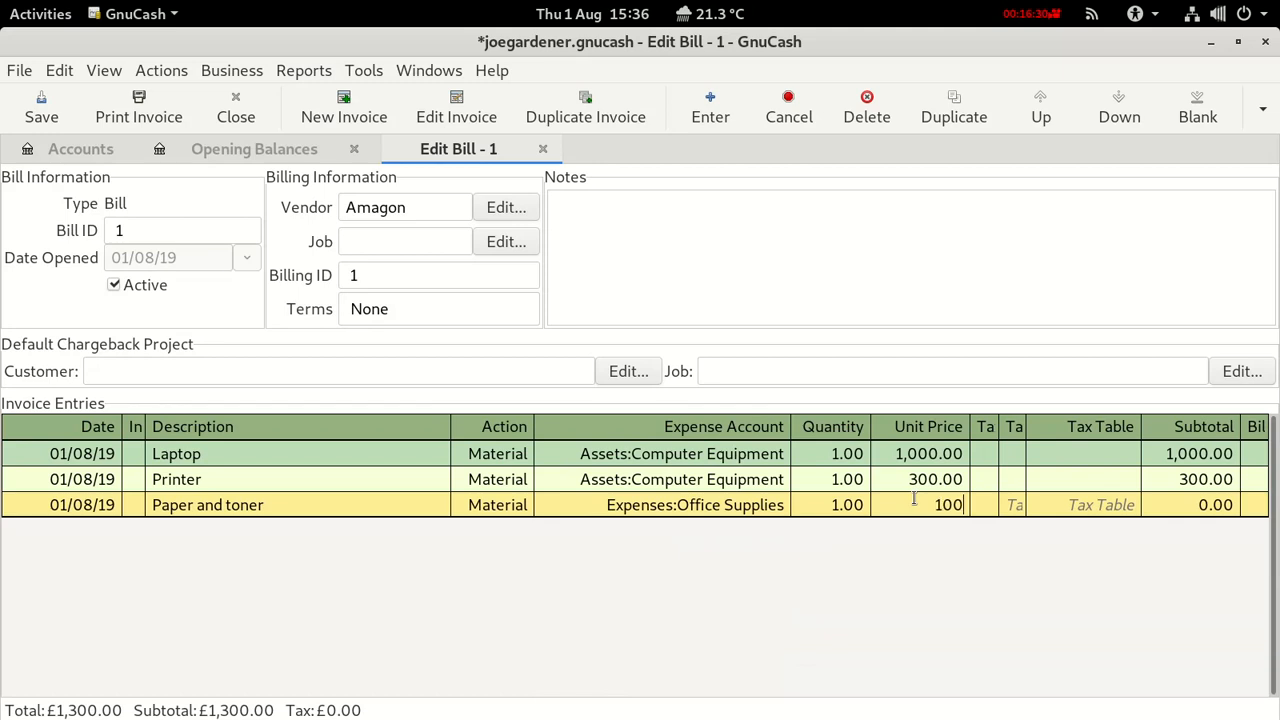
key("Return")
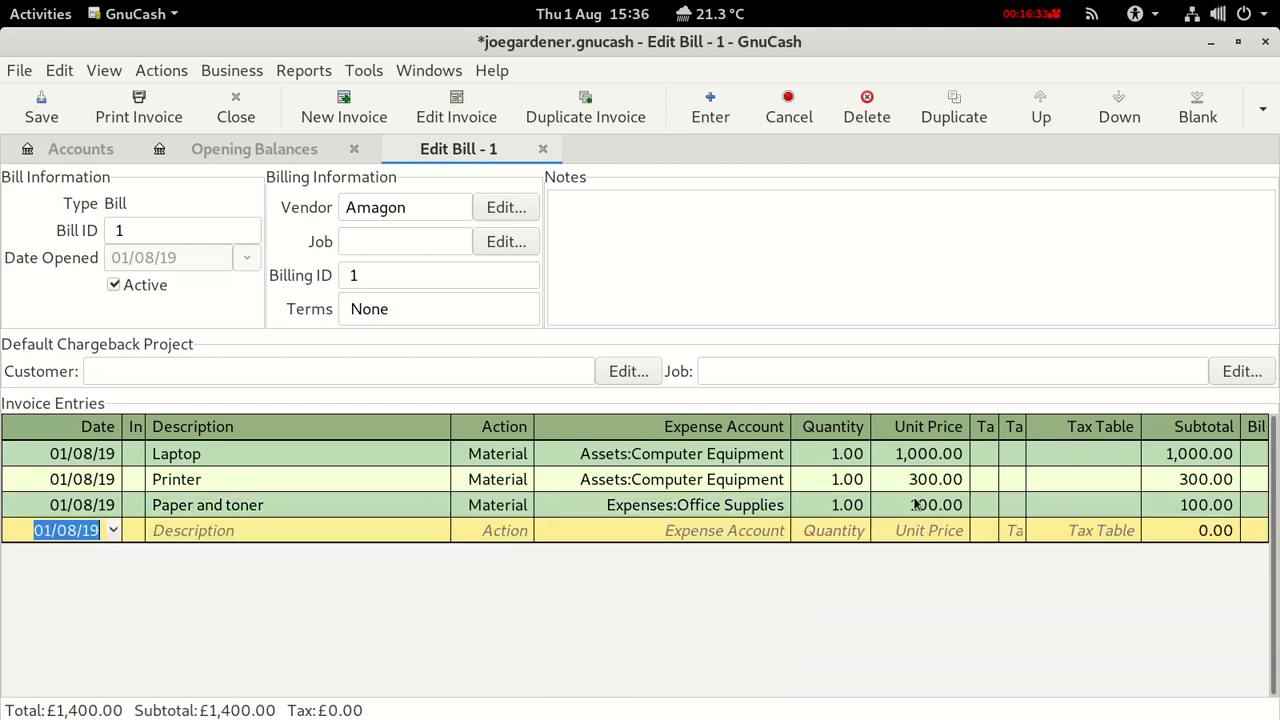
left_click(41, 108)
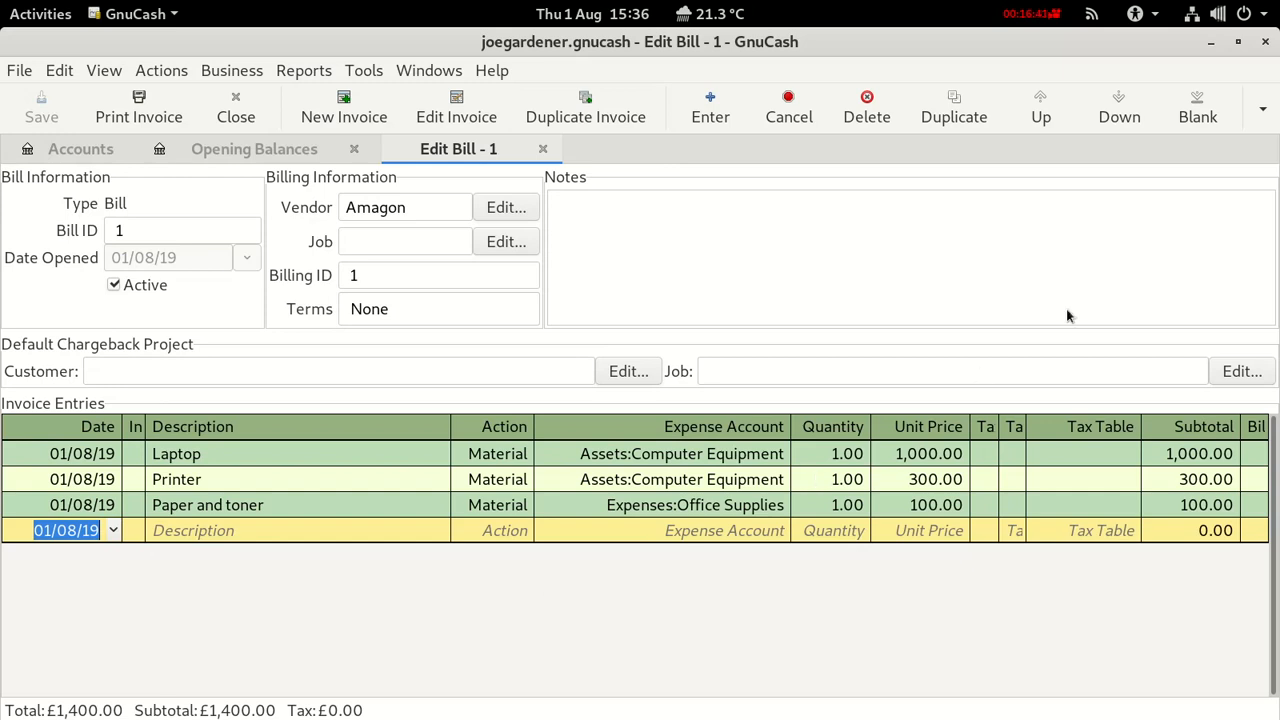
Post bill 1 with description 'Amagon Computer Order', keeping the date and Liabilities account.
left_click(1272, 111)
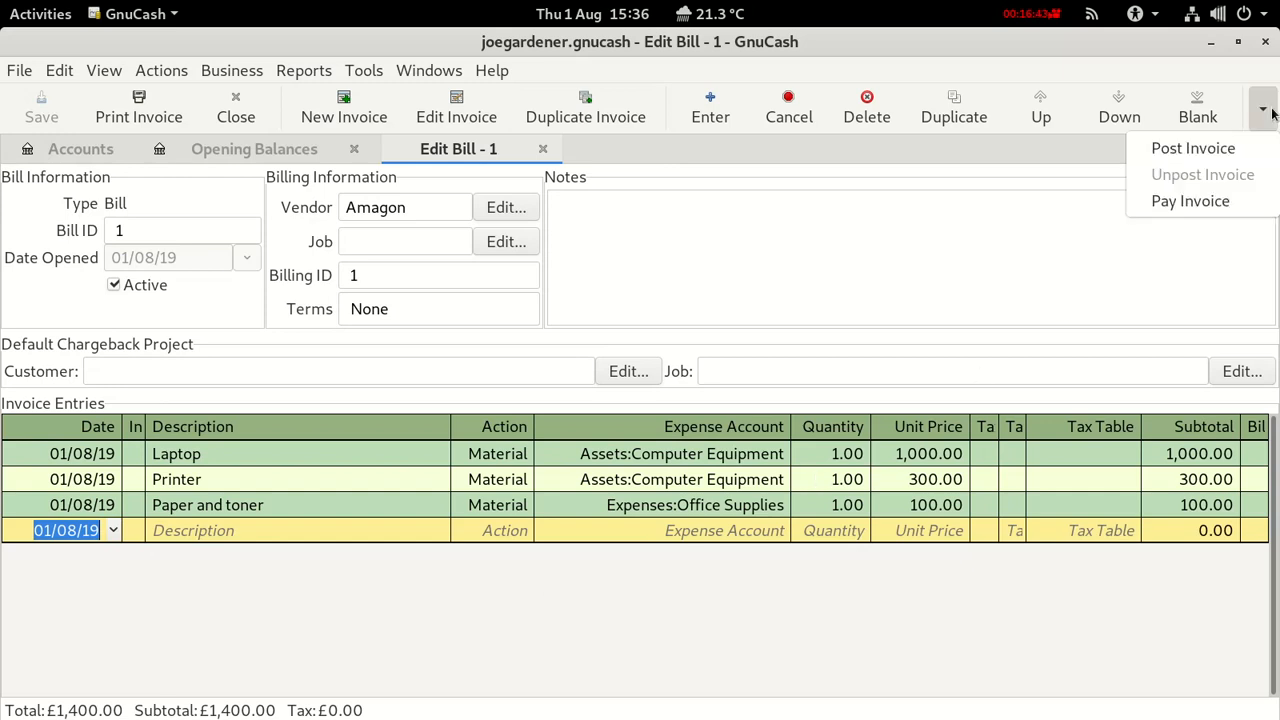
left_click(1219, 158)
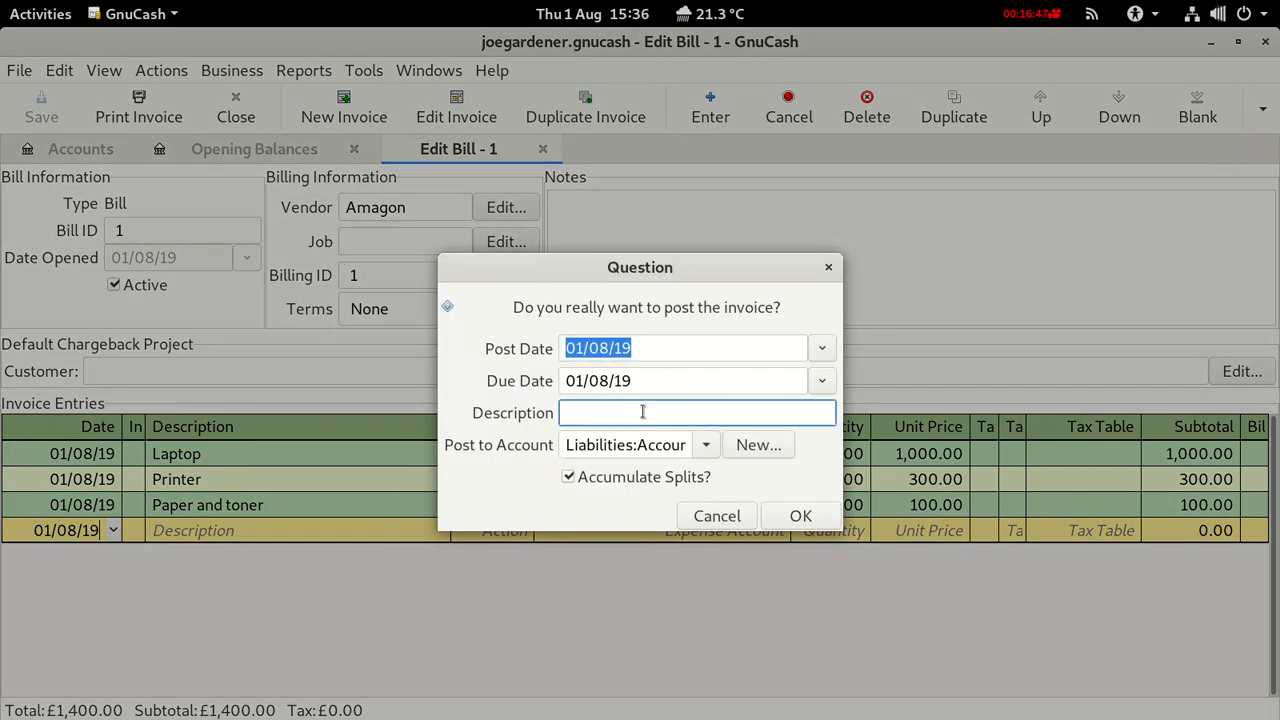
type("Amagon Computer")
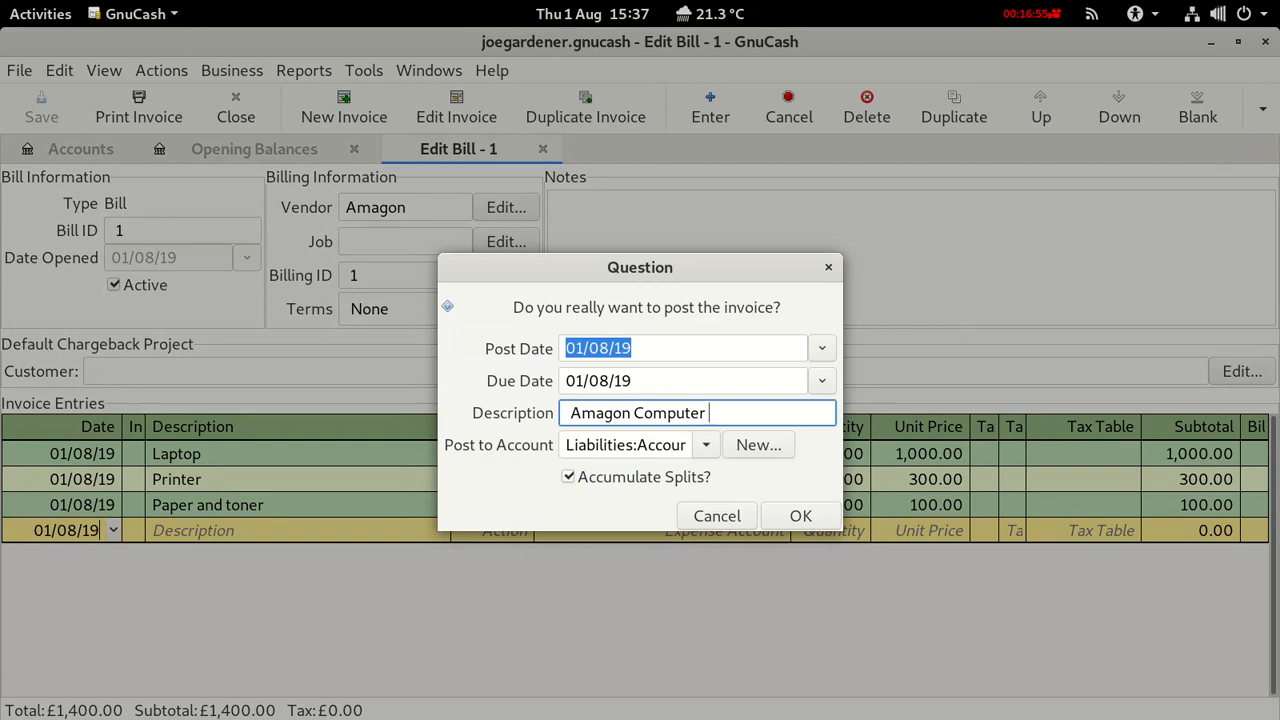
type(" Order")
left_click(800, 516)
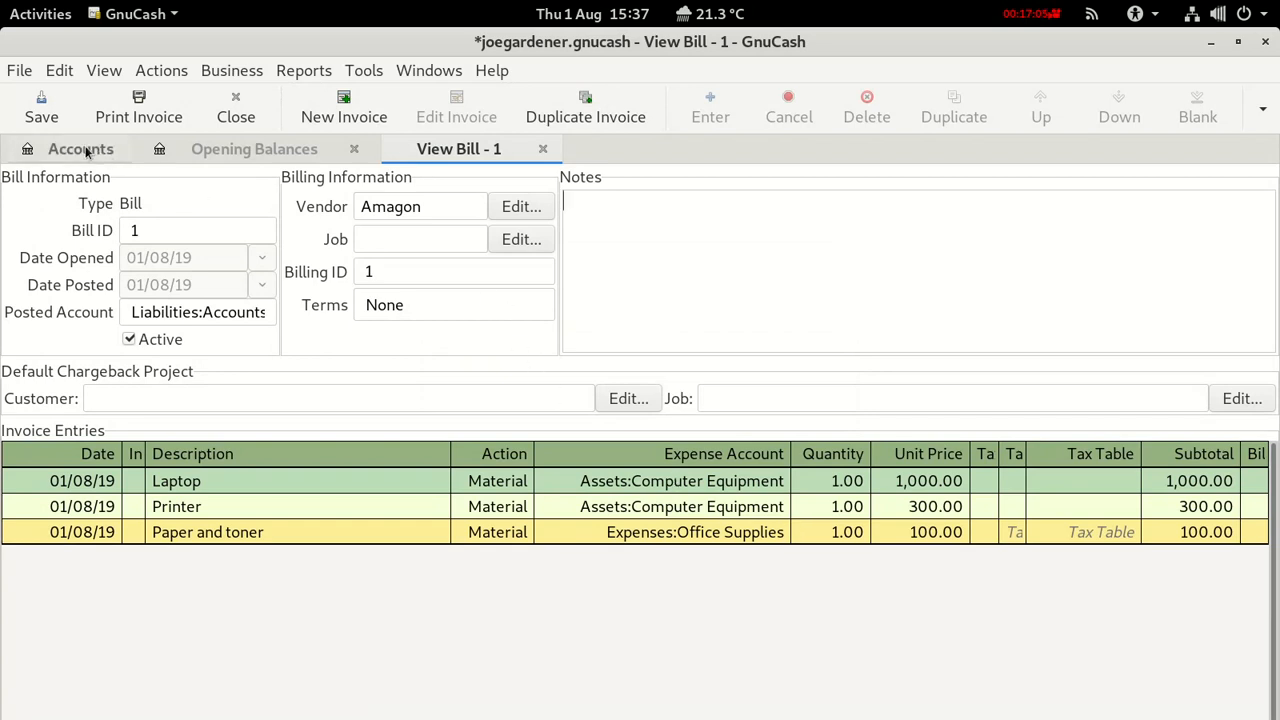
Save and review balances: Accounts Payable £1,400.00, Computer Equipment £1,300.00, plus Assets and Checking.
left_click(40, 100)
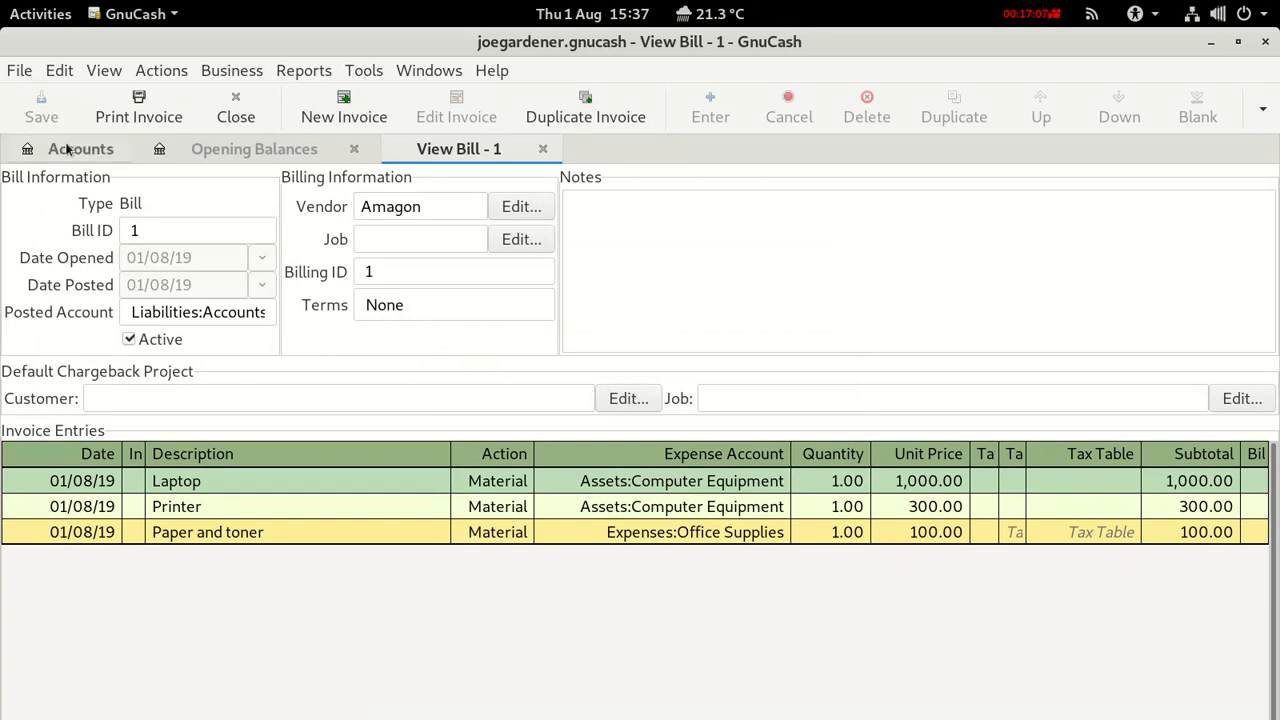
left_click(68, 150)
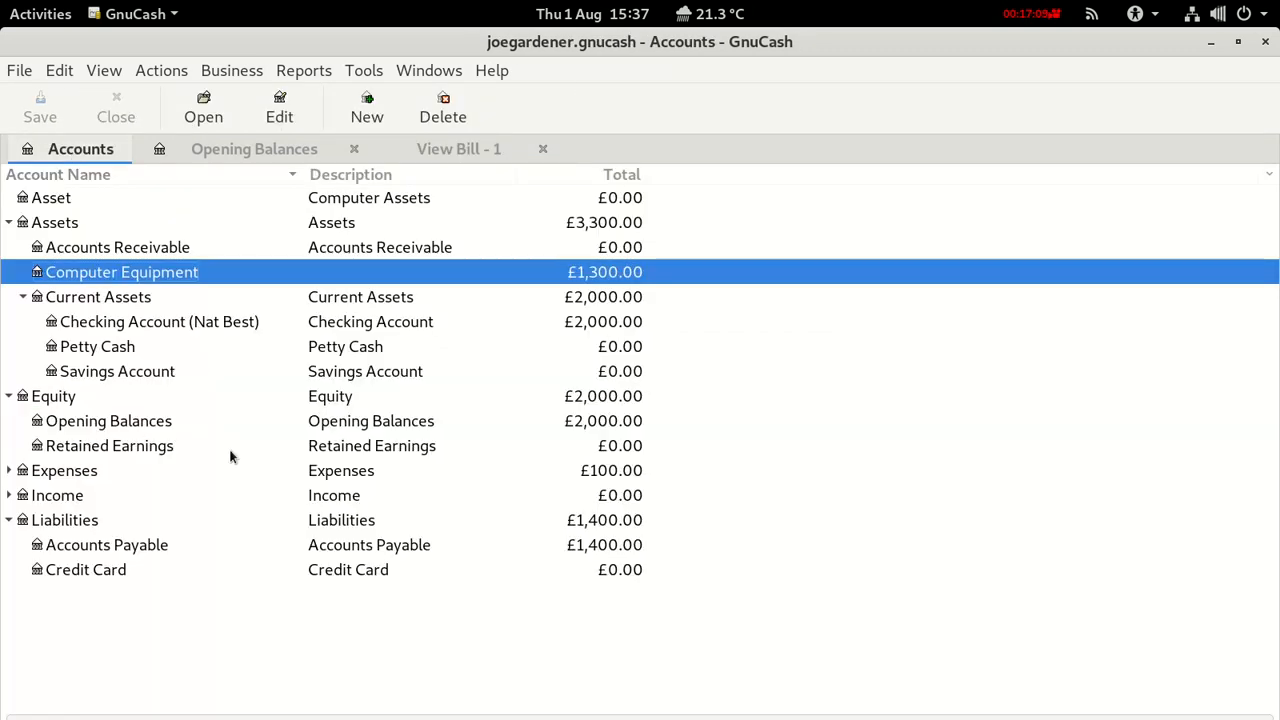
left_click(182, 545)
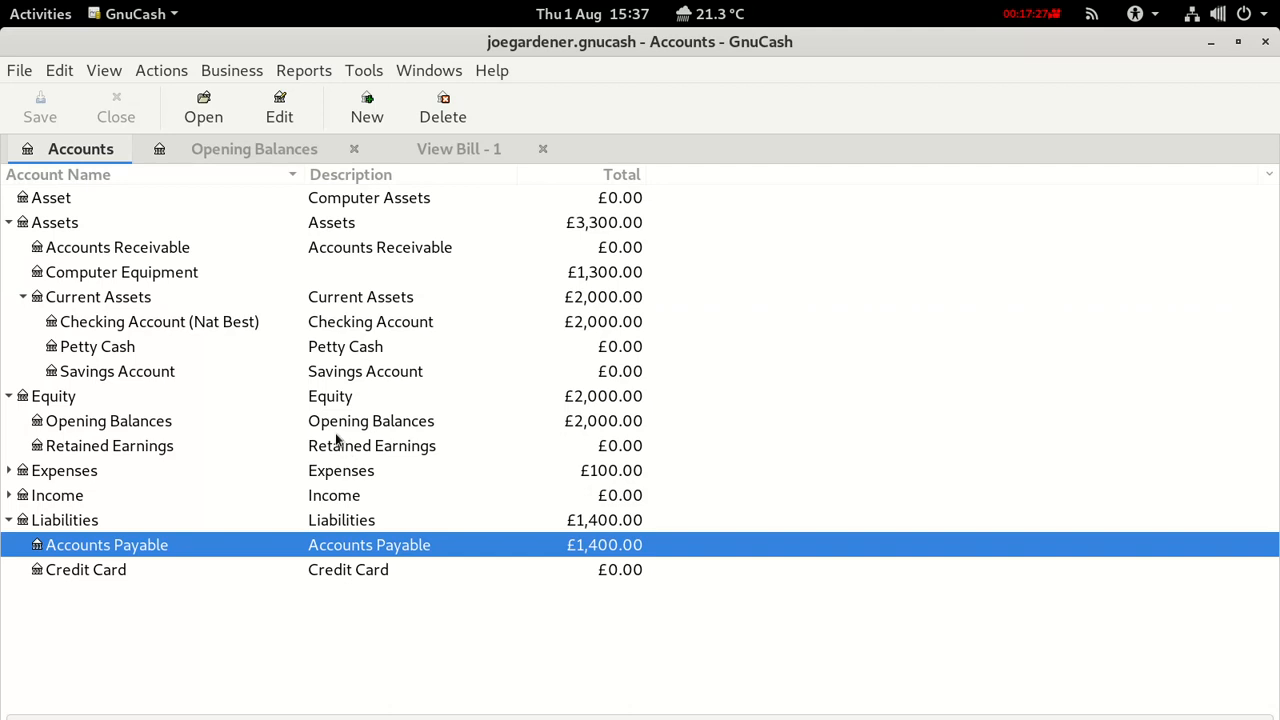
left_click(45, 248)
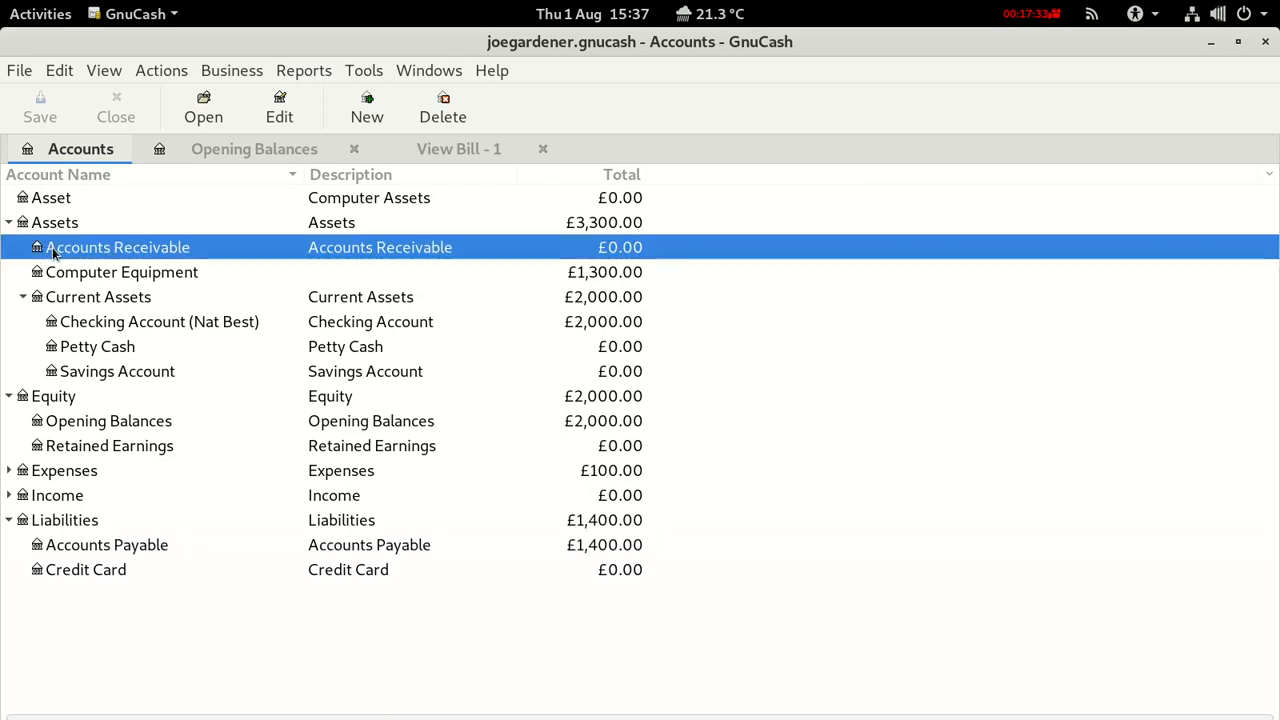
left_click(68, 224)
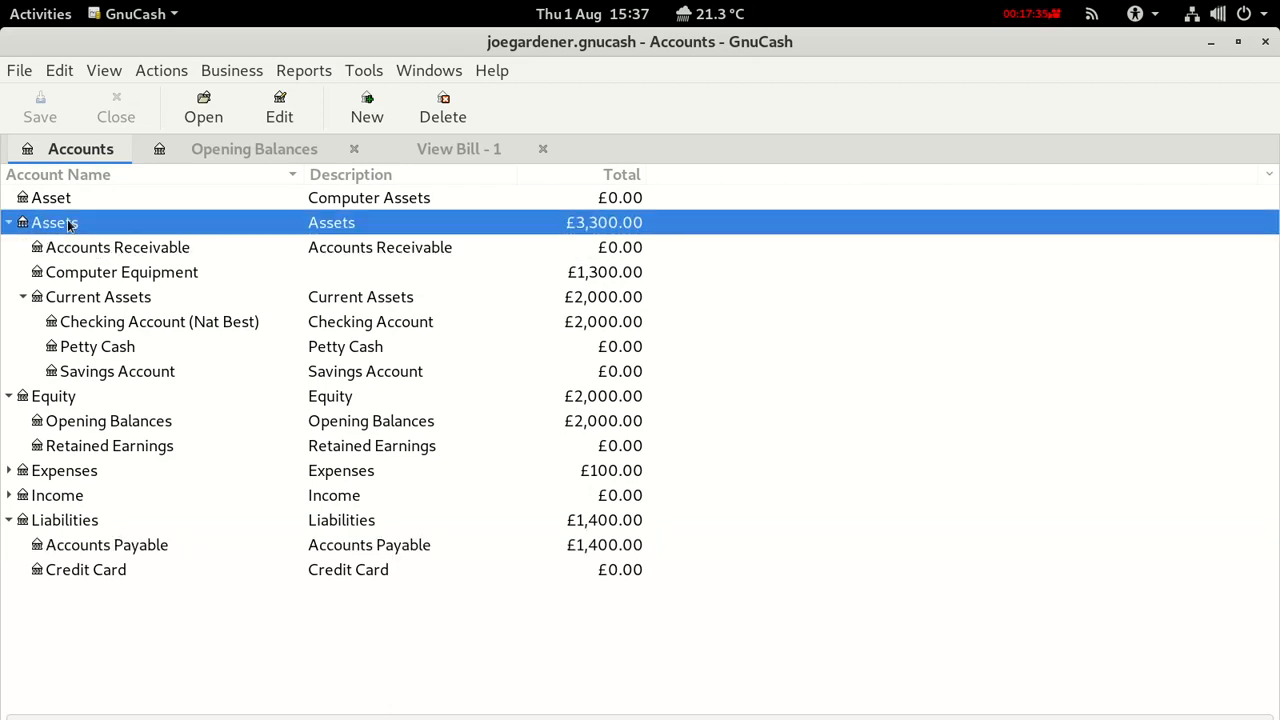
left_click(141, 320)
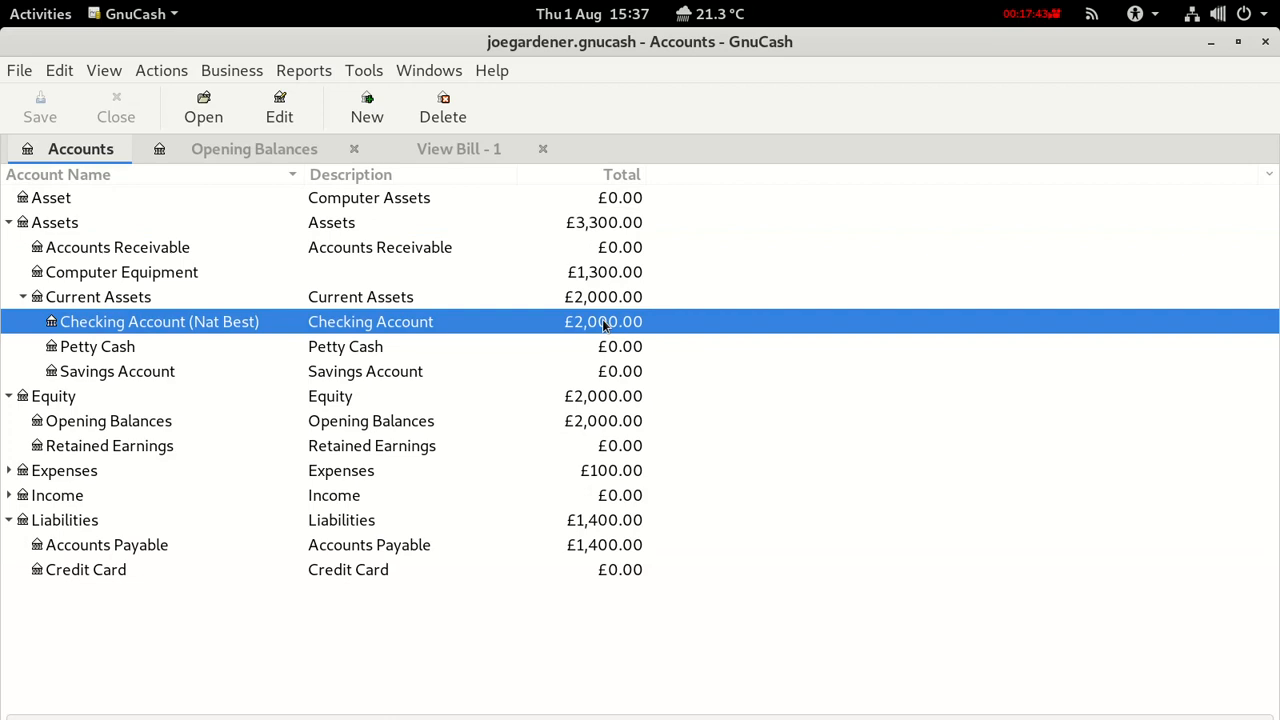
left_click(95, 277)
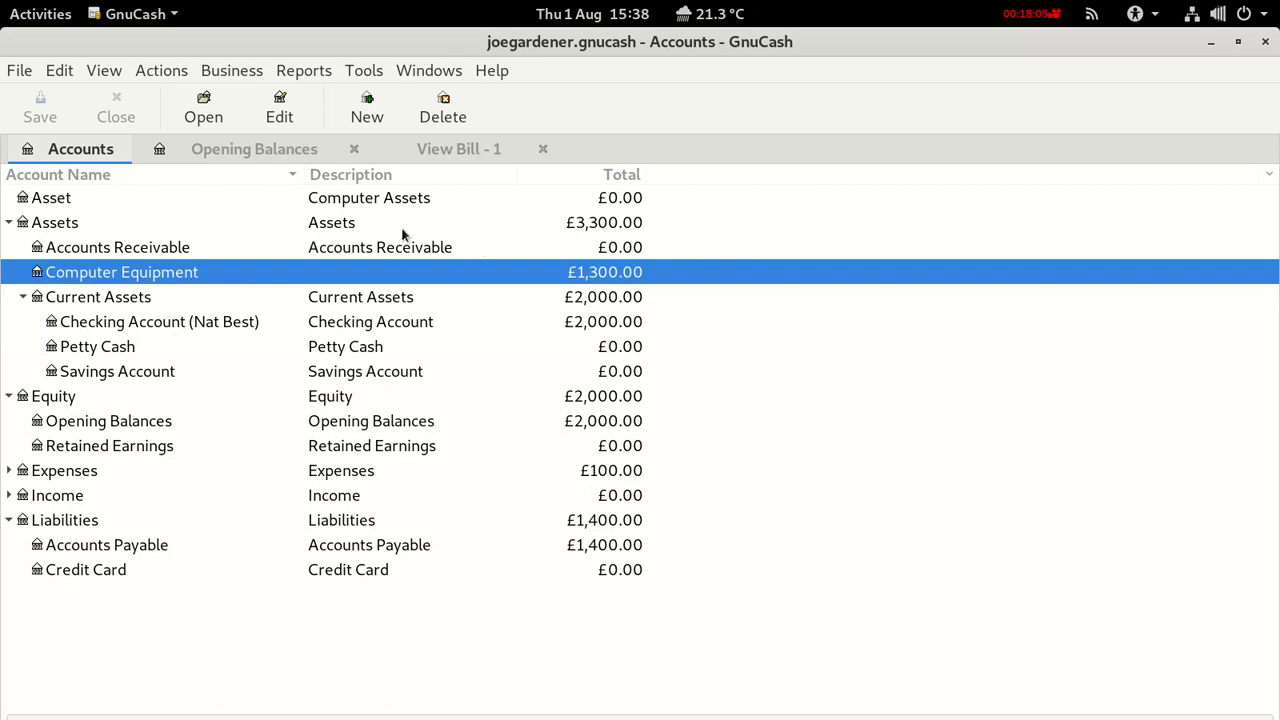
left_click(561, 228)
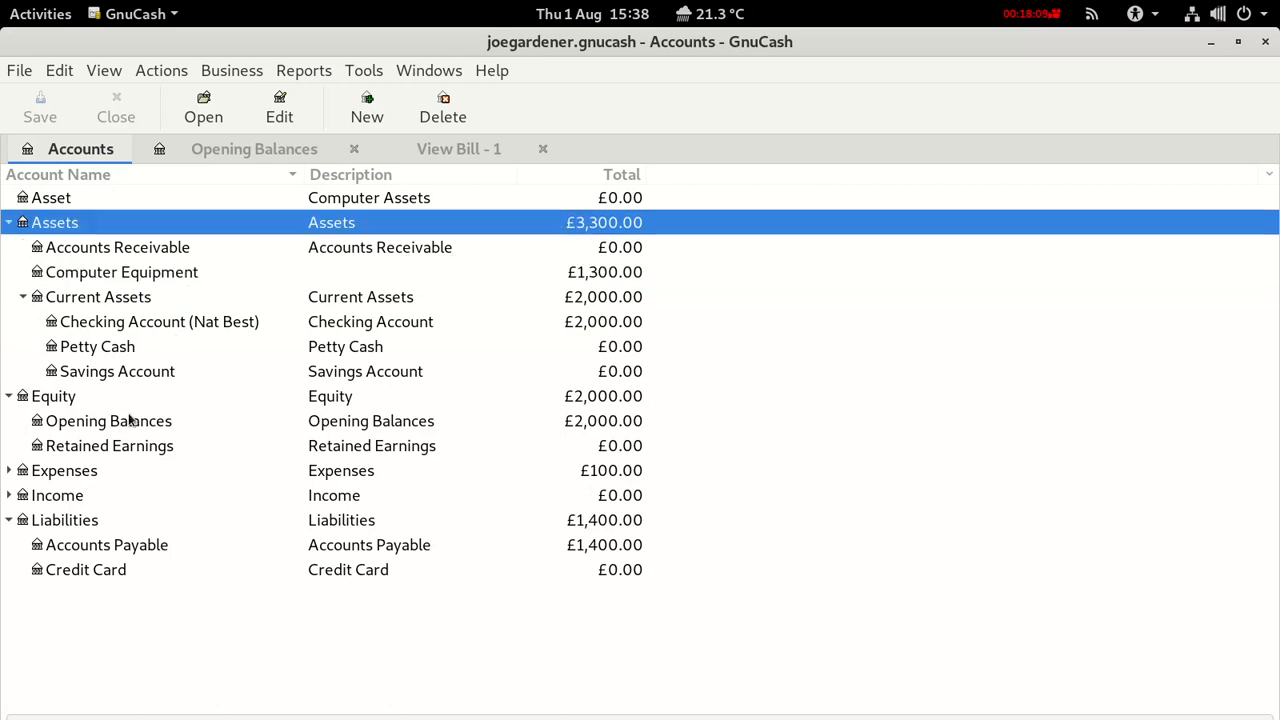
left_click(124, 276)
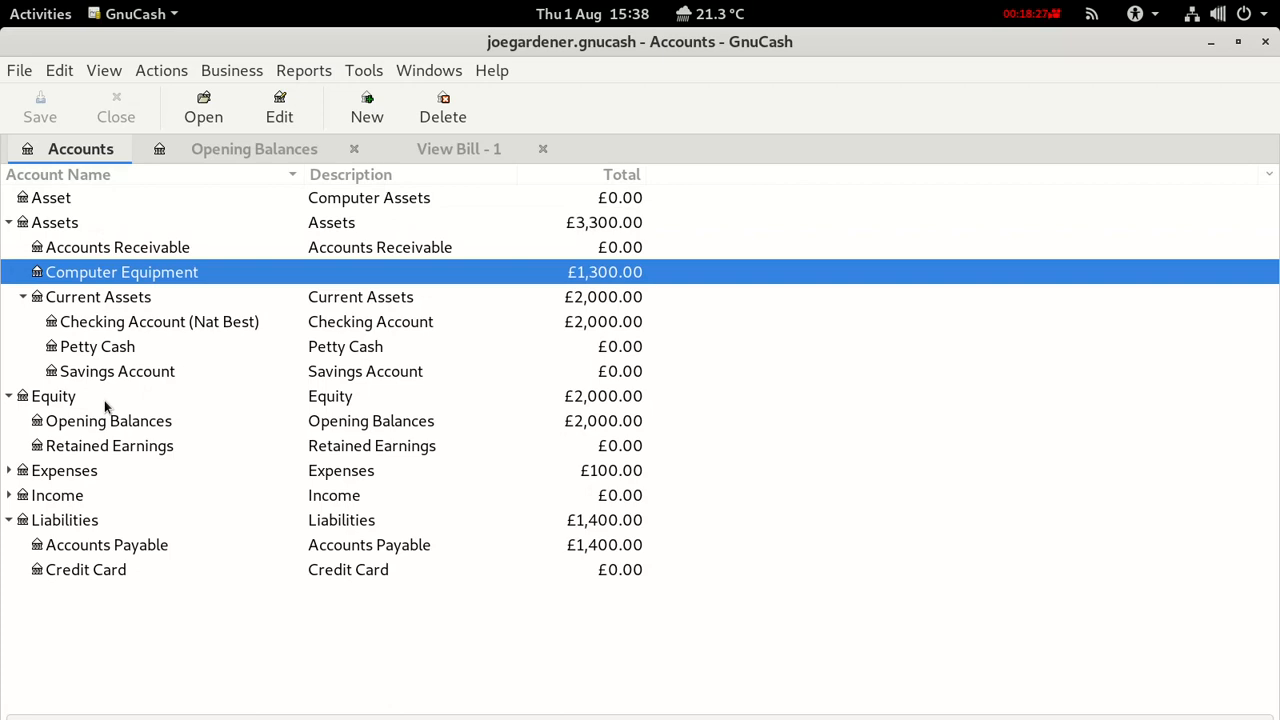
left_click(226, 76)
mouse_move(236, 103)
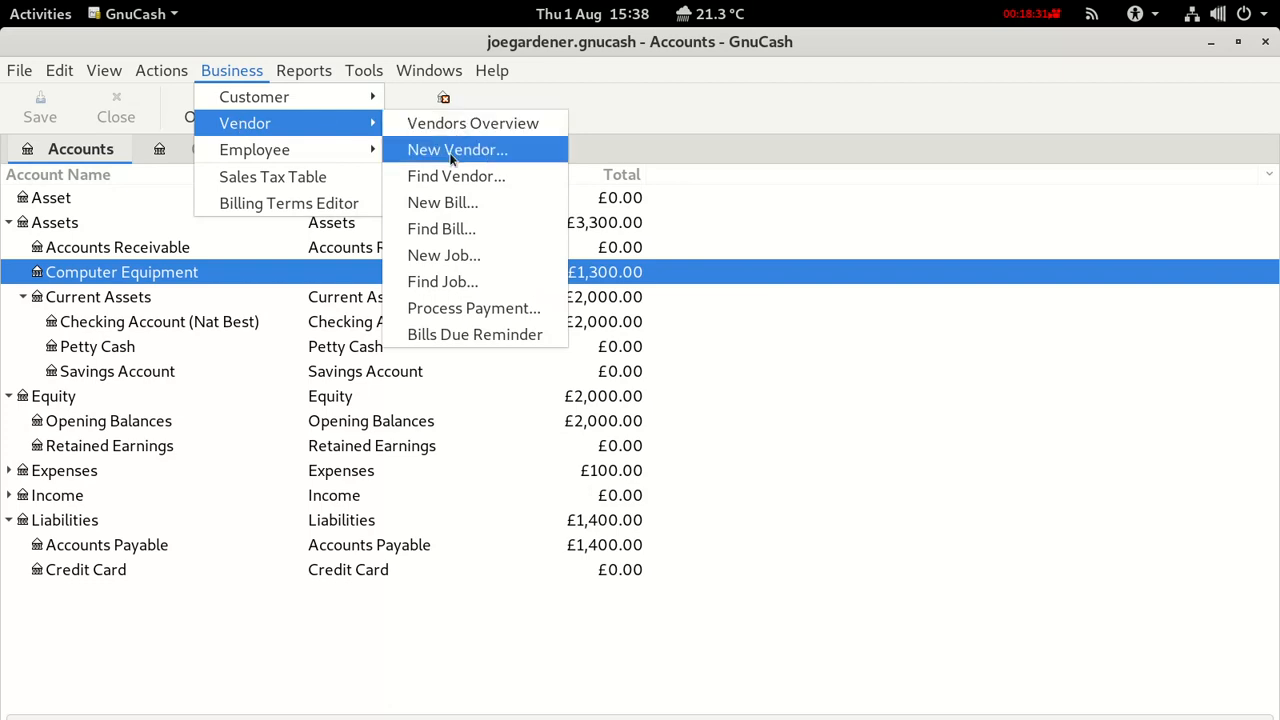
Create a new bill with Bill ID 2, vendor B&K and Billing ID 2.
left_click(440, 202)
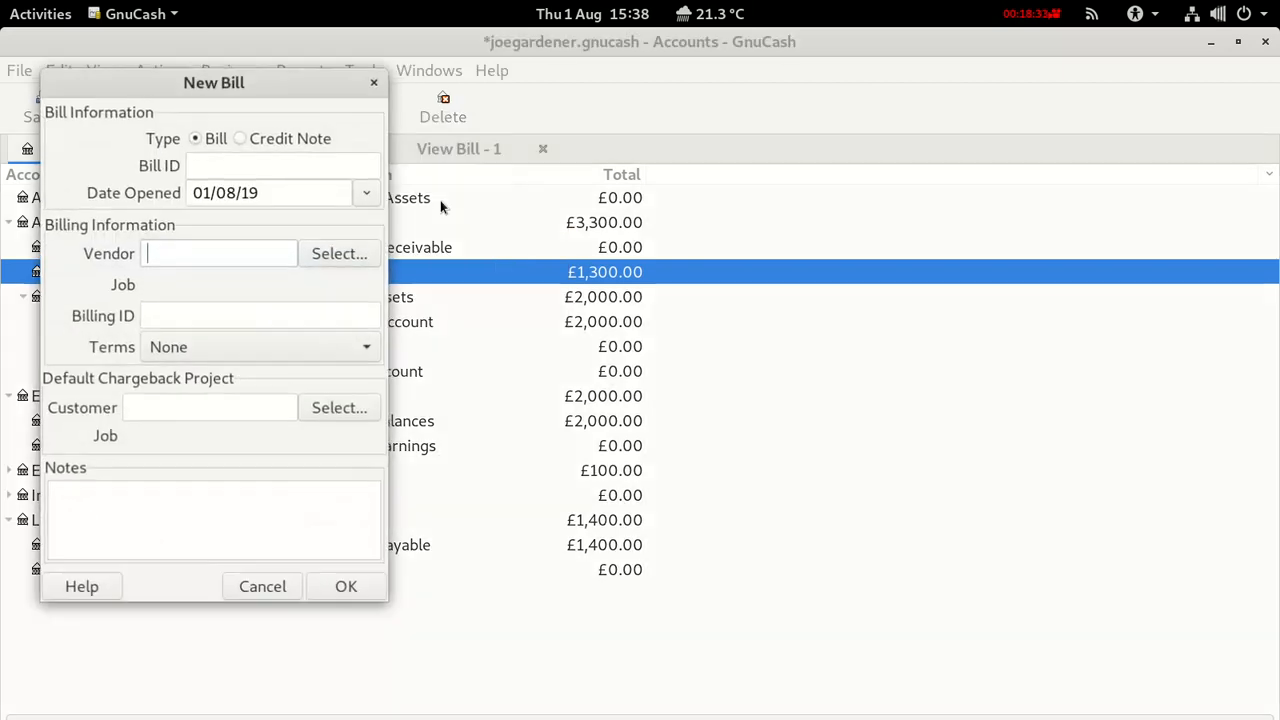
left_click(236, 165)
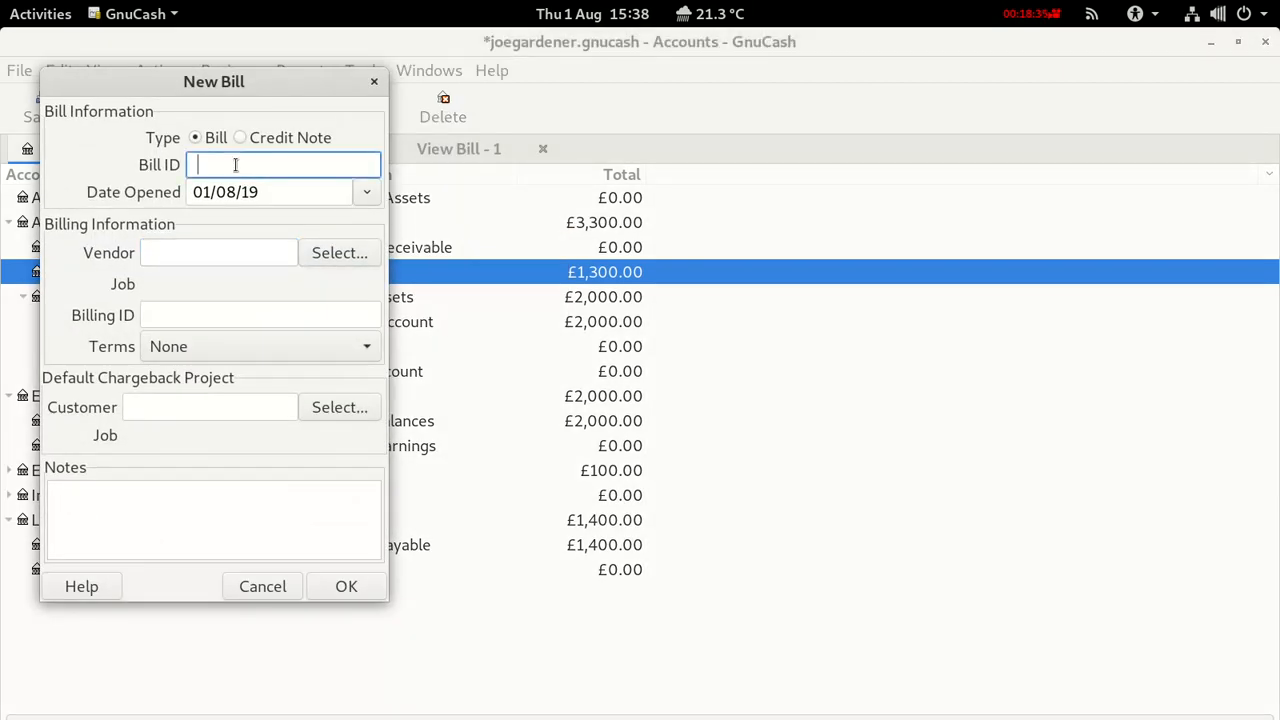
type("2")
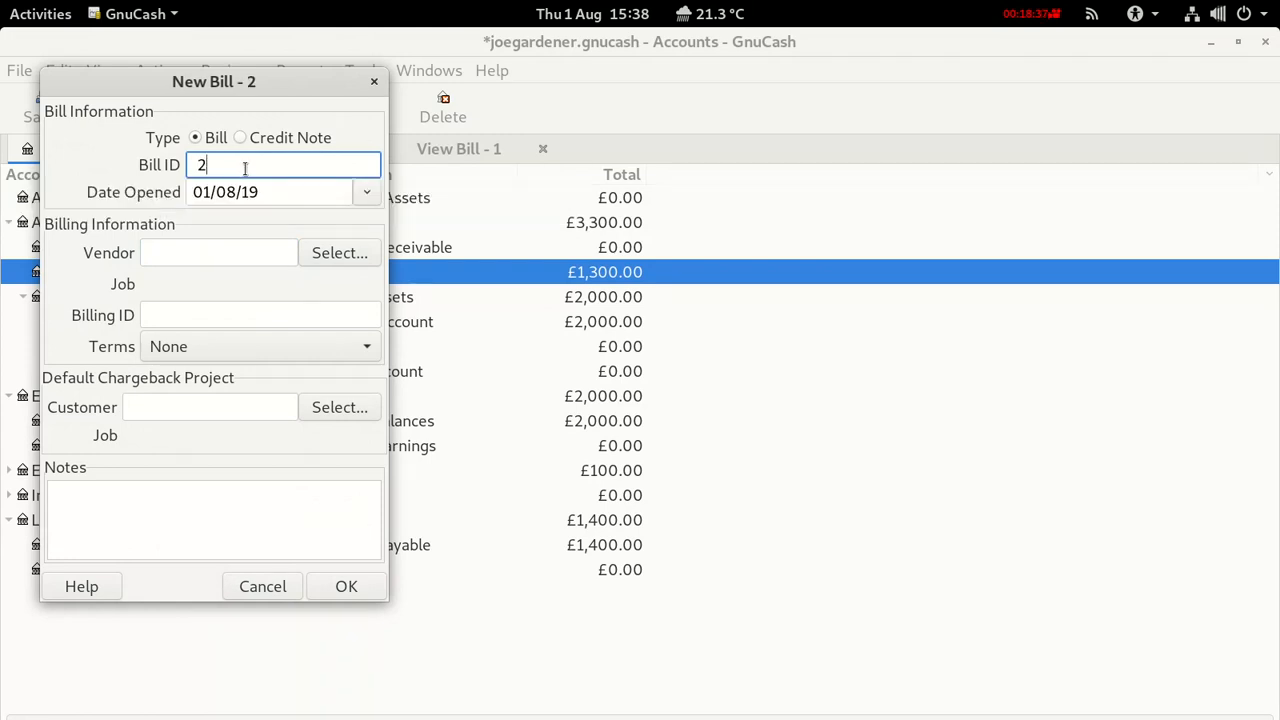
left_click(208, 250)
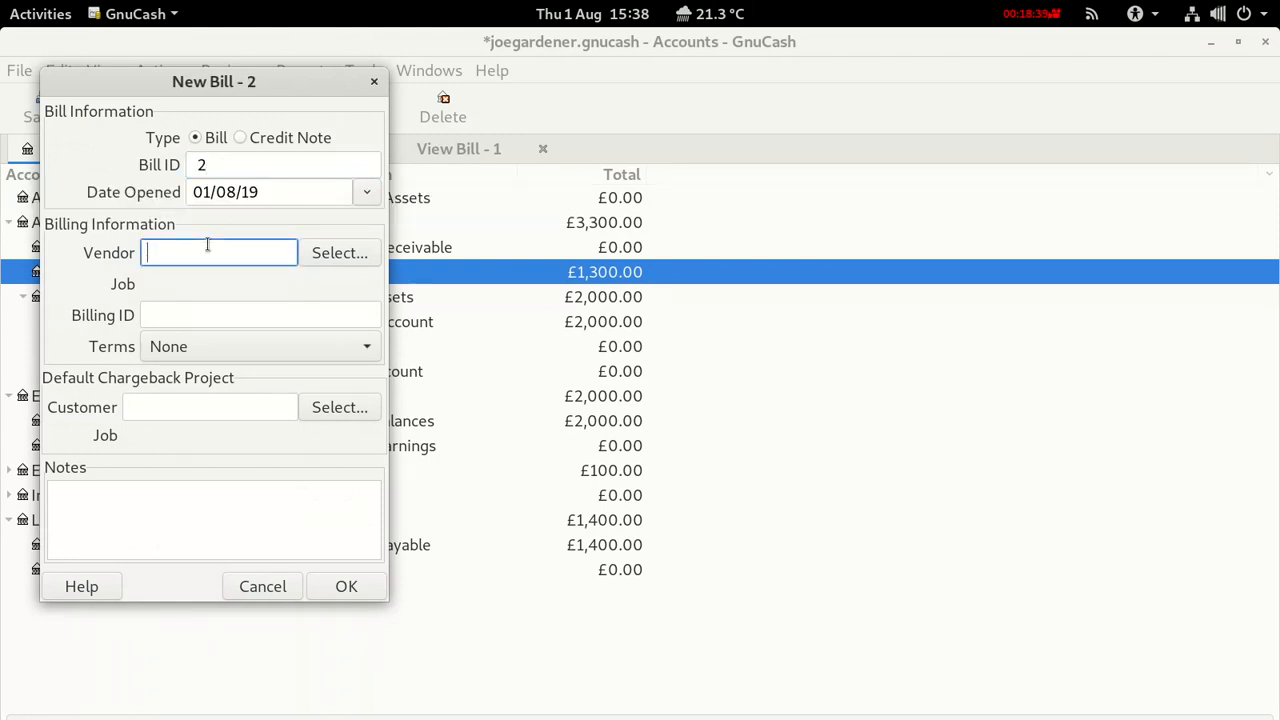
type("B&K")
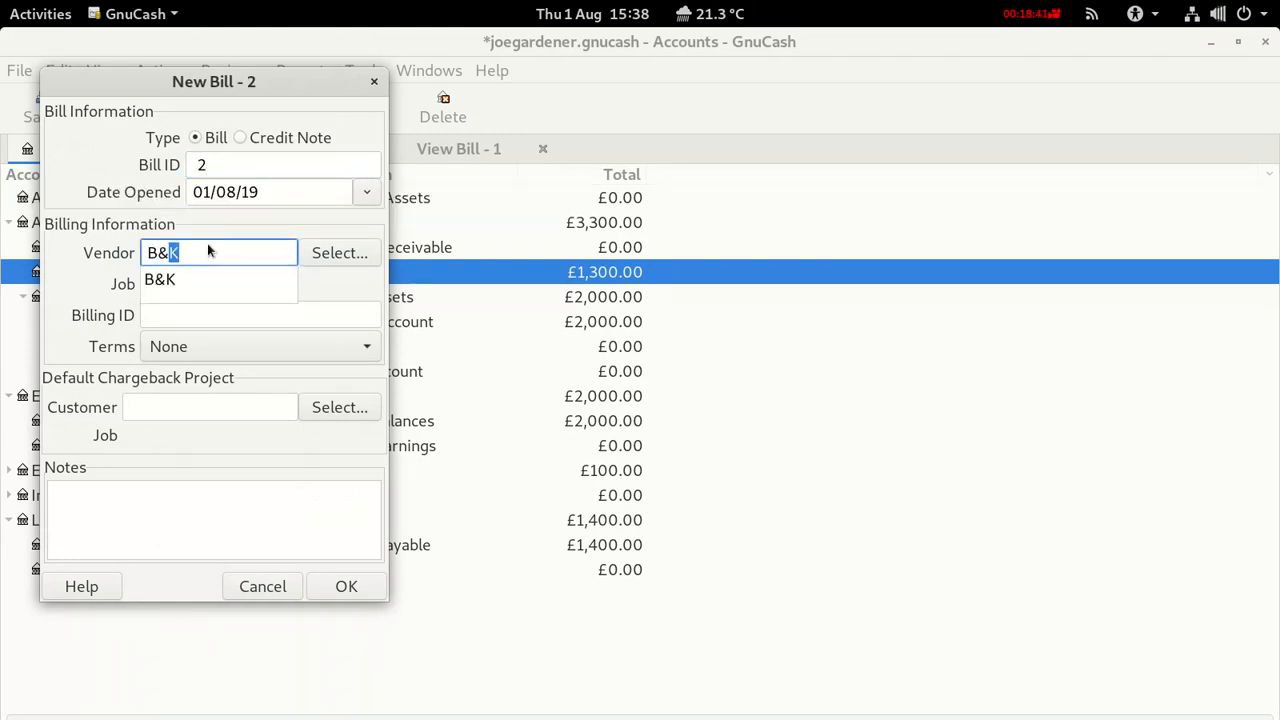
left_click(176, 279)
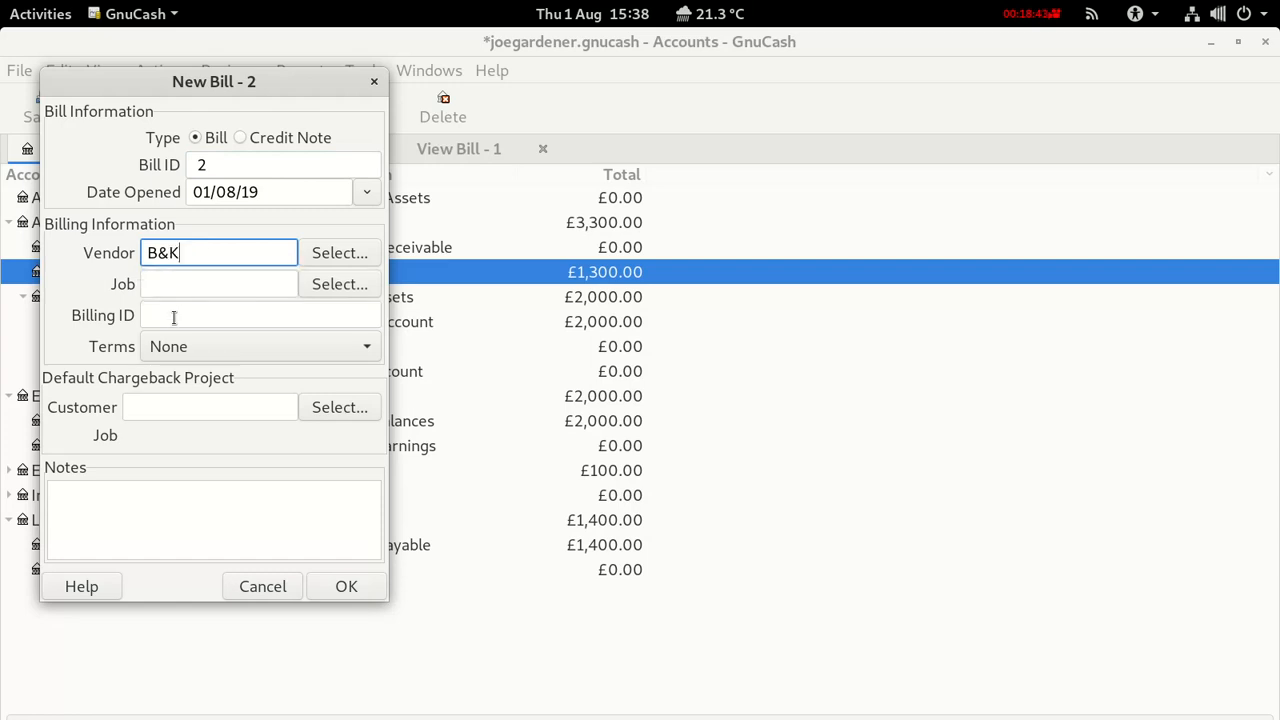
left_click(173, 317)
type("2")
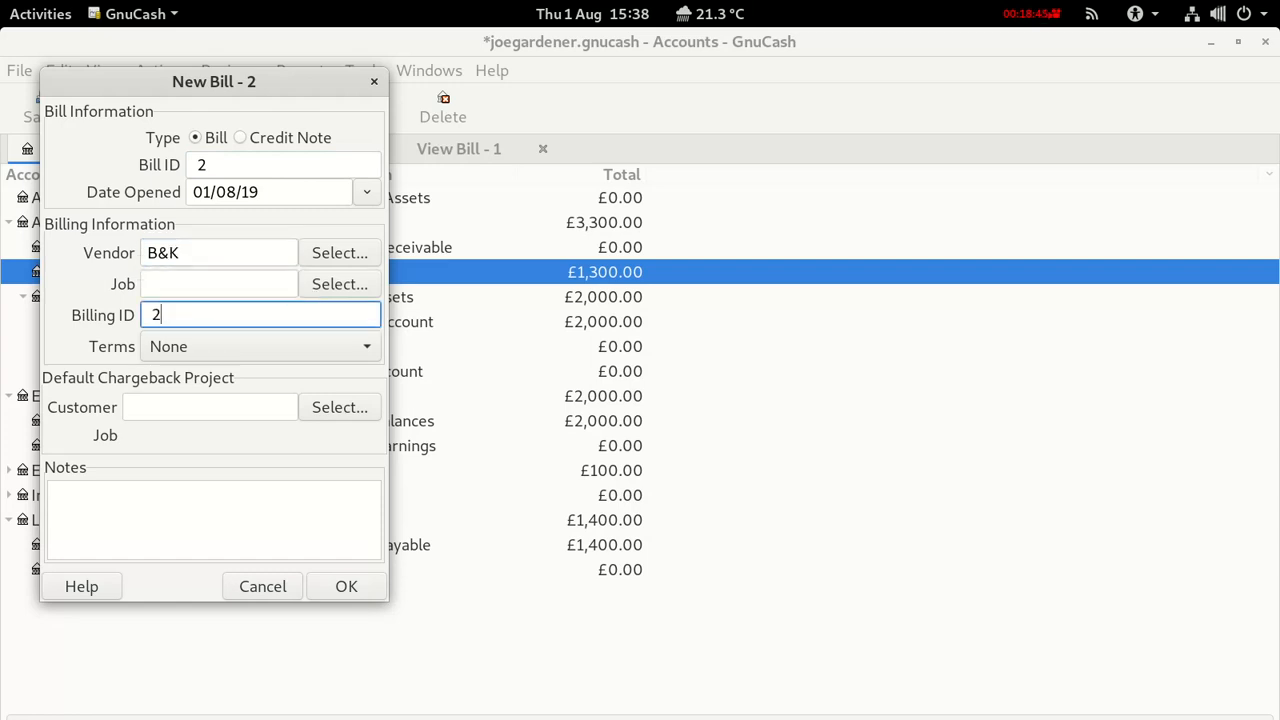
left_click(339, 589)
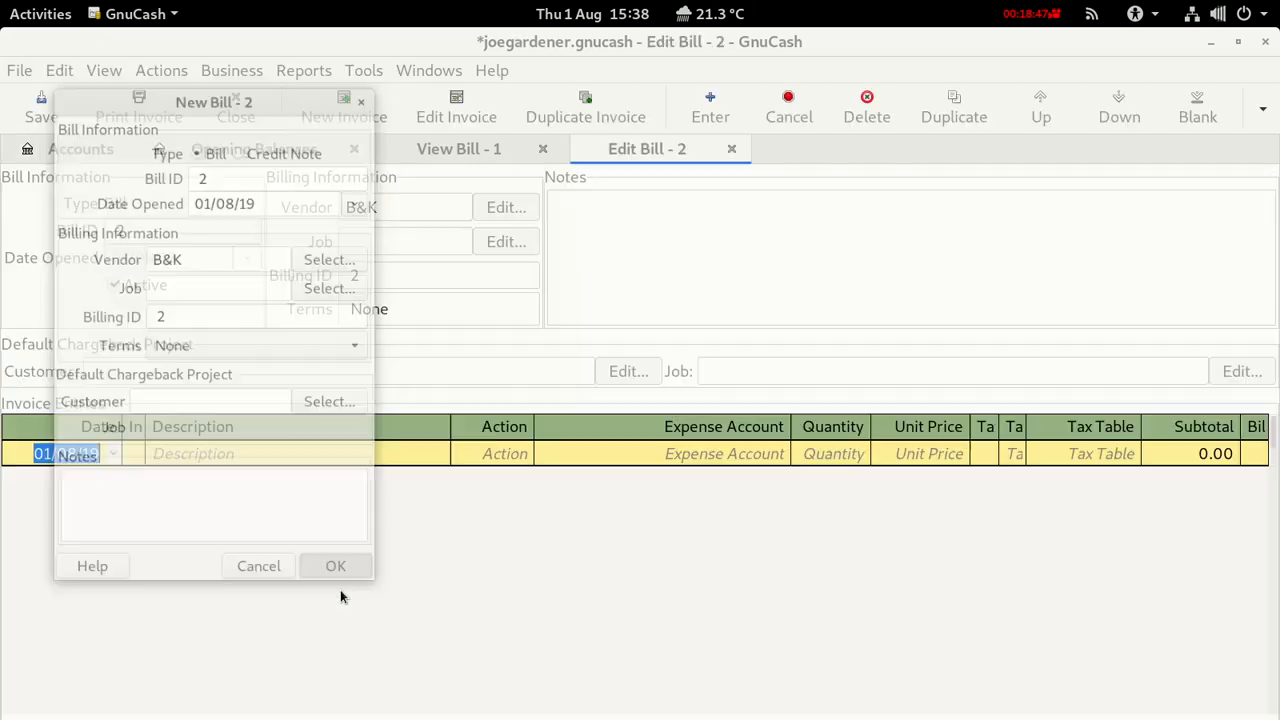
Enter 'Spade' as bill 2's first line with action Material.
left_click(207, 455)
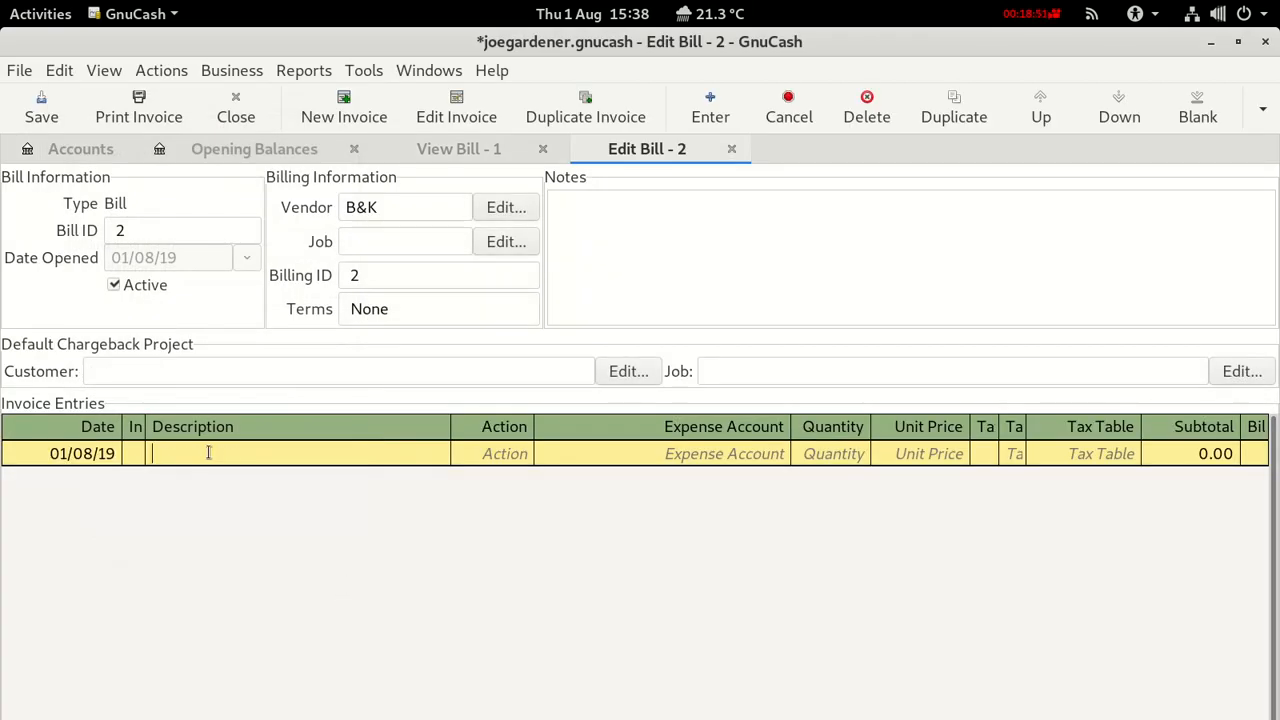
type("Spade")
left_click(517, 457)
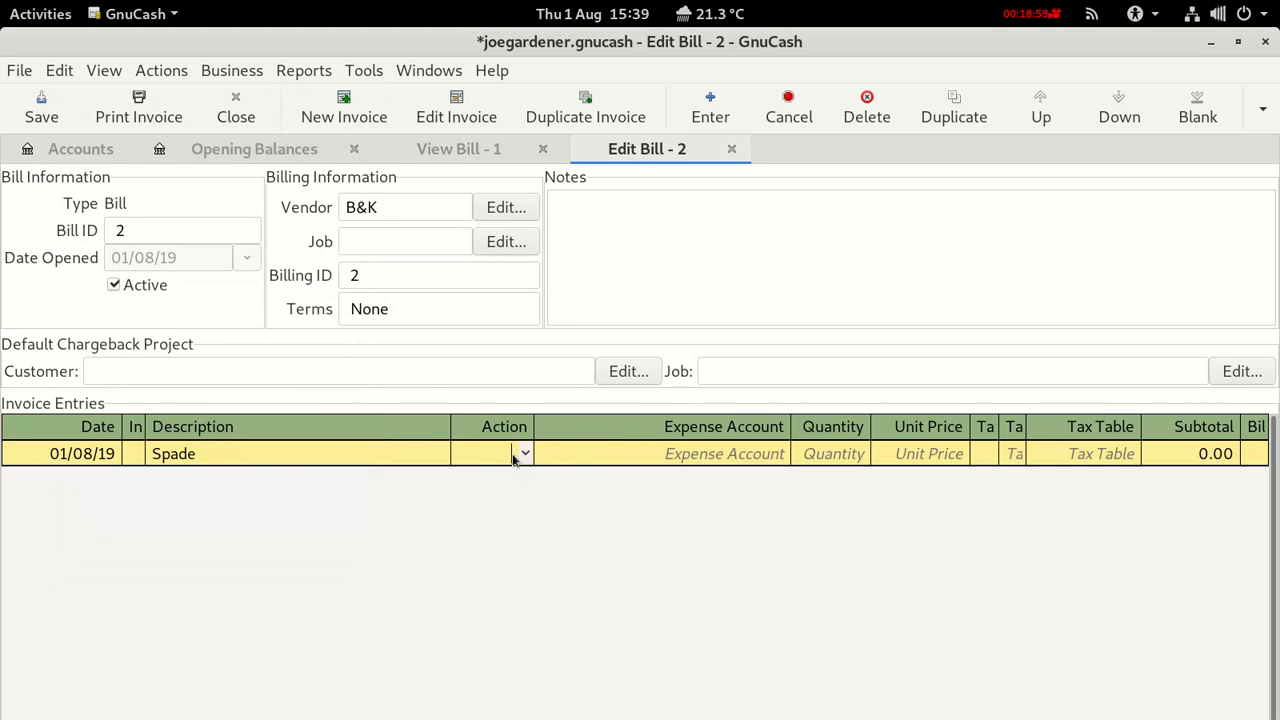
left_click(525, 454)
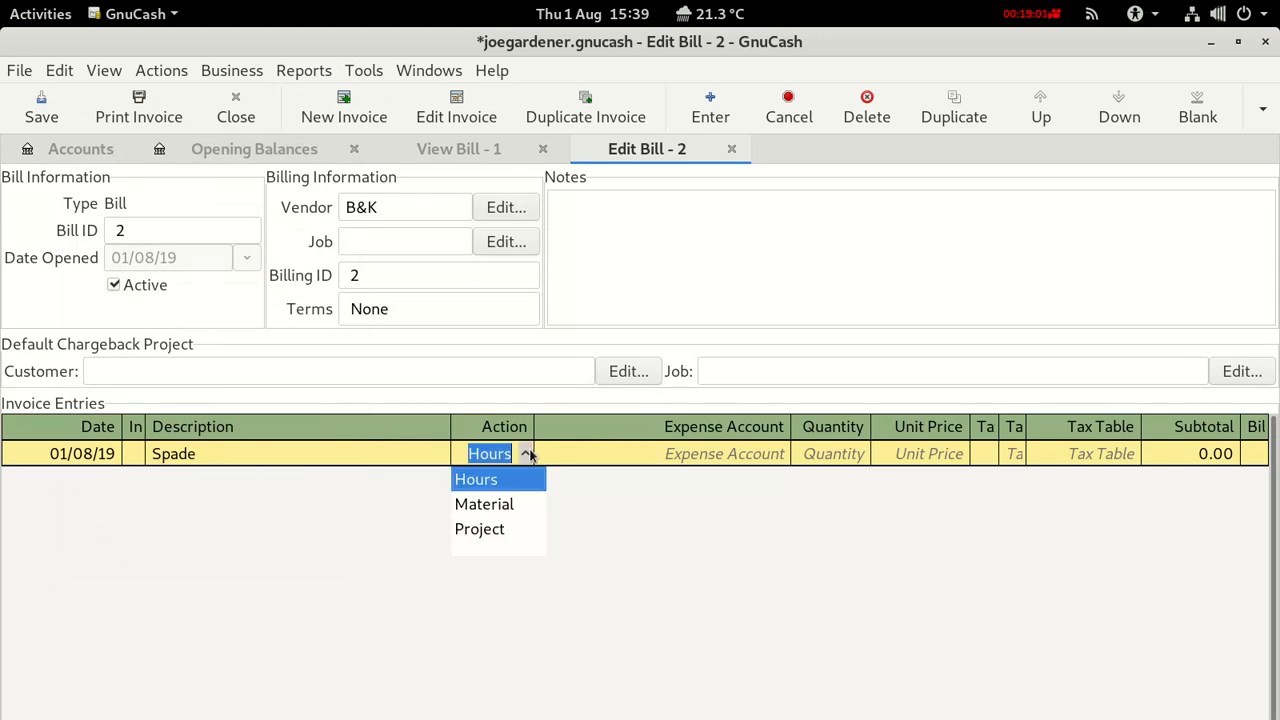
left_click(490, 505)
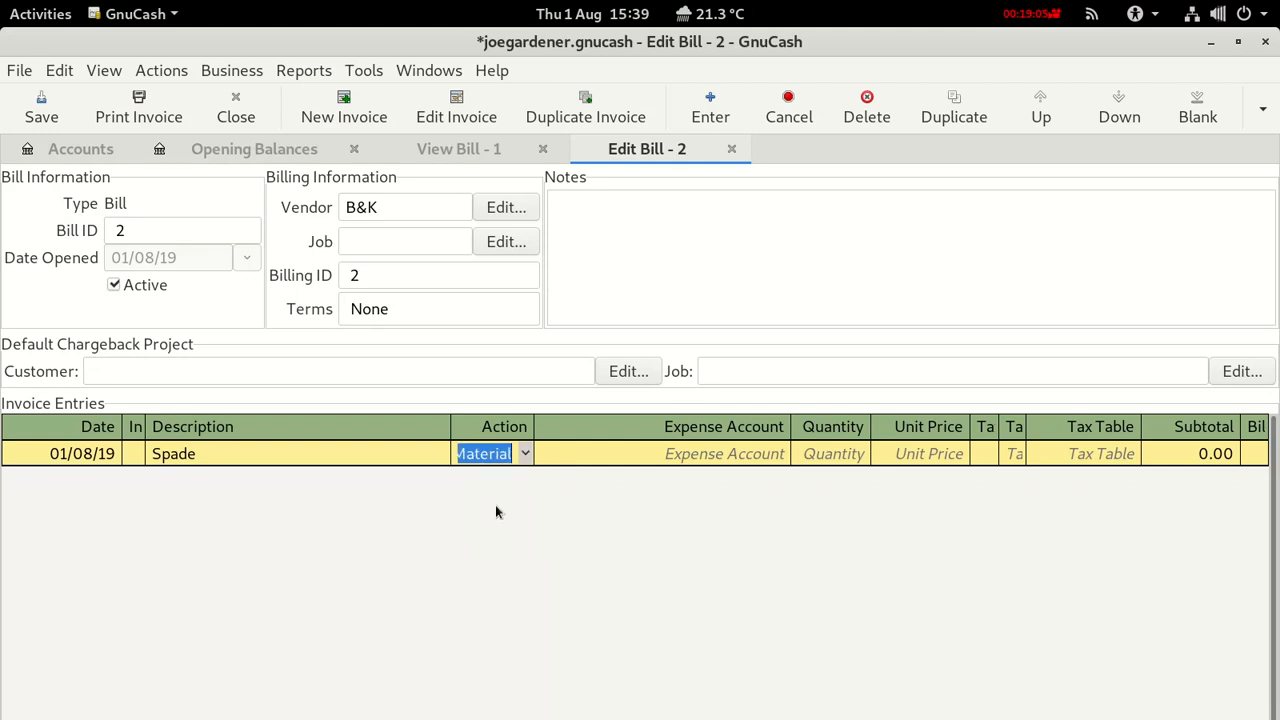
left_click(679, 455)
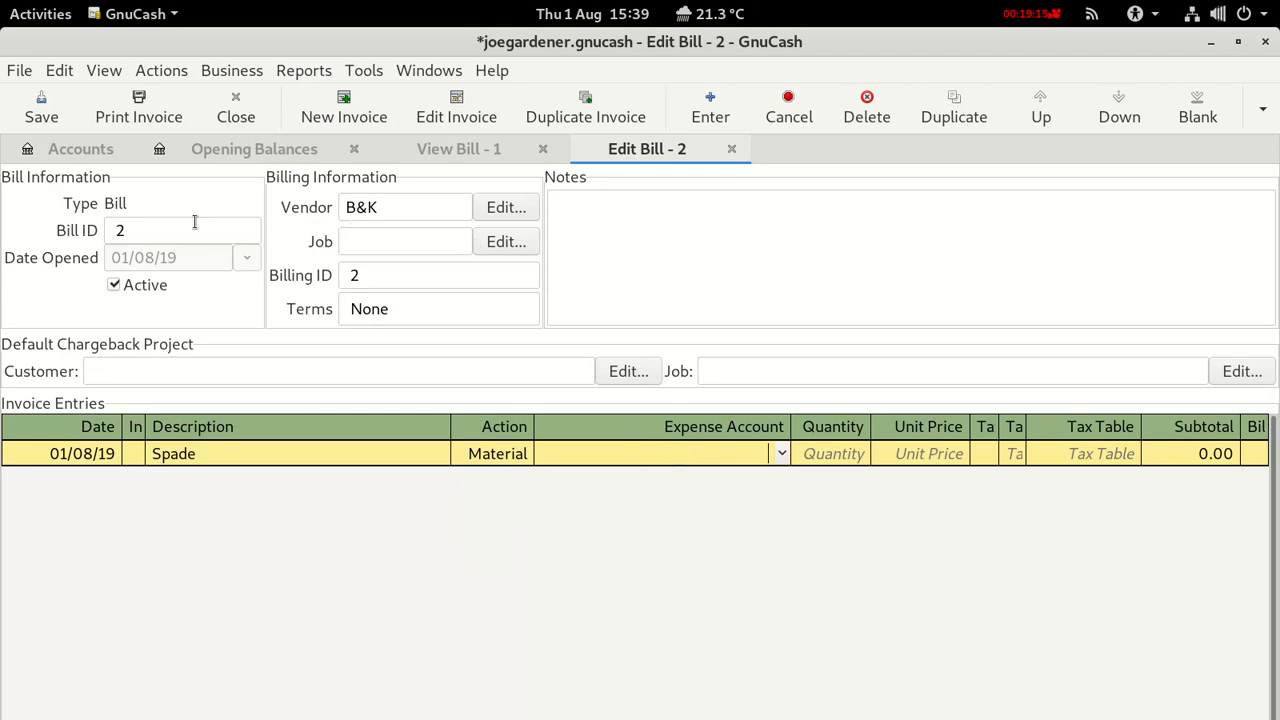
Save, check the account tree, and type 'Assets:' as the Spade line's expense account.
left_click(32, 118)
left_click(60, 148)
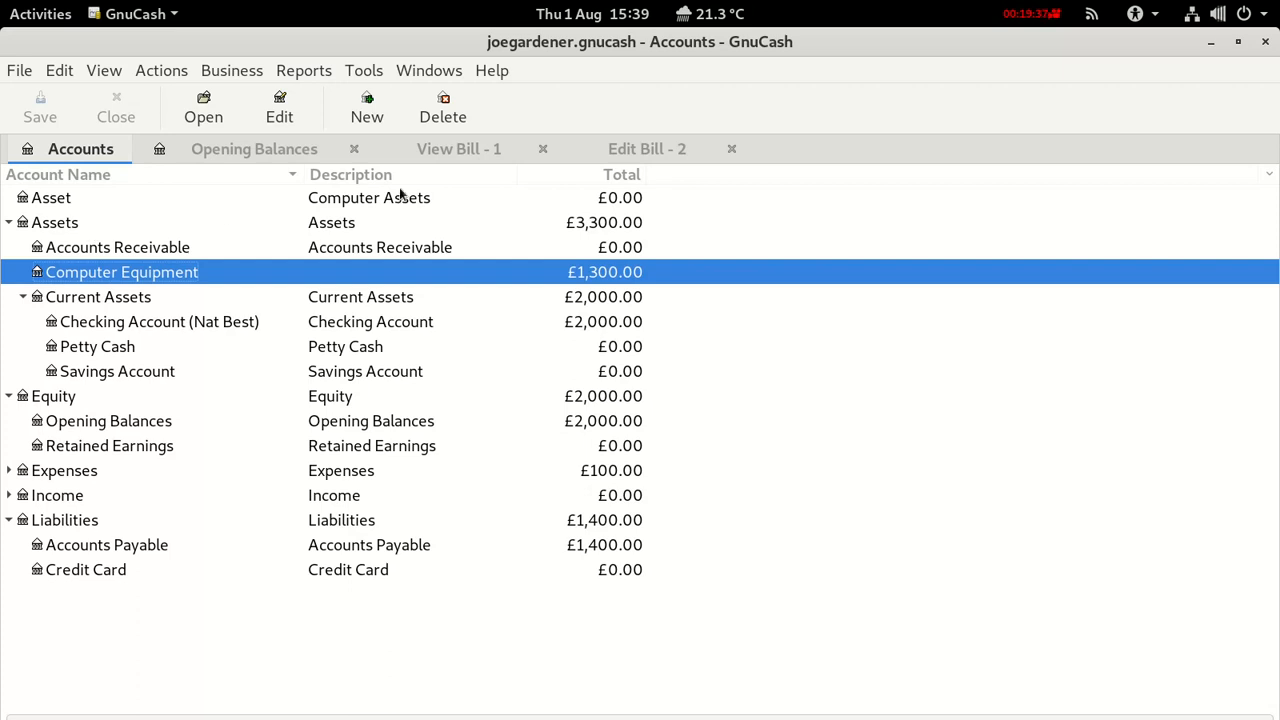
left_click(612, 150)
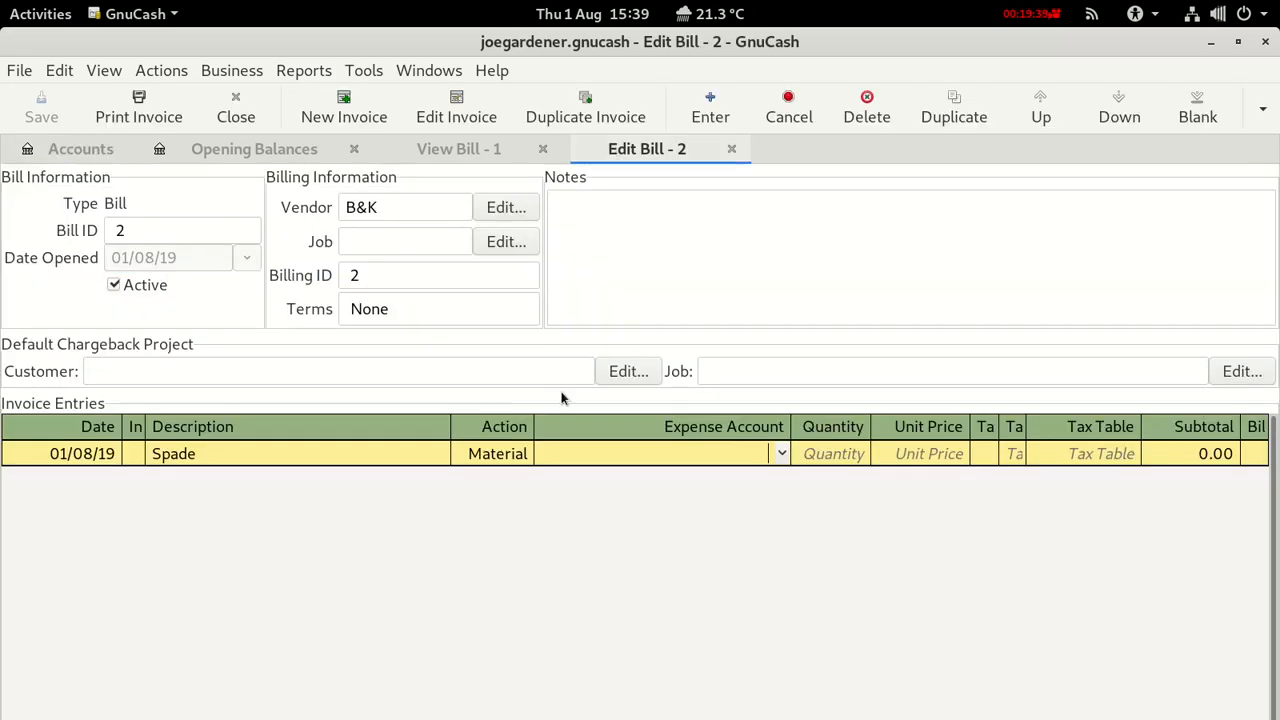
left_click(46, 153)
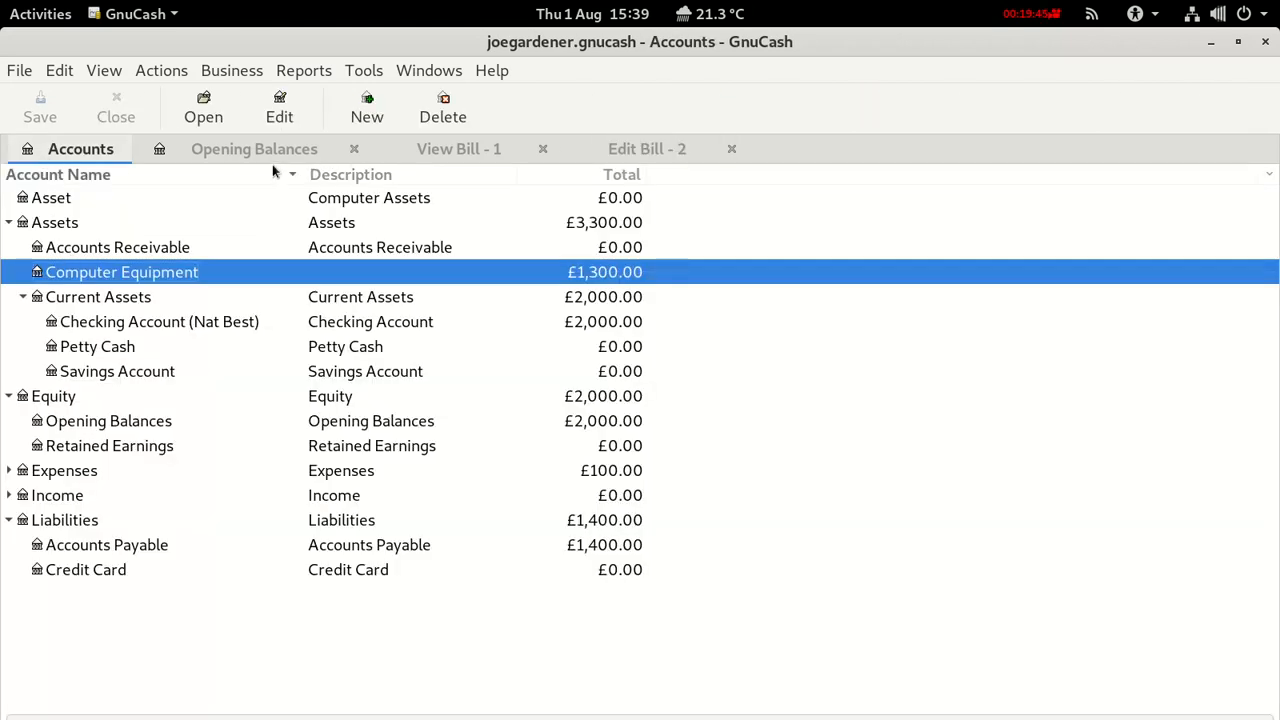
left_click(615, 148)
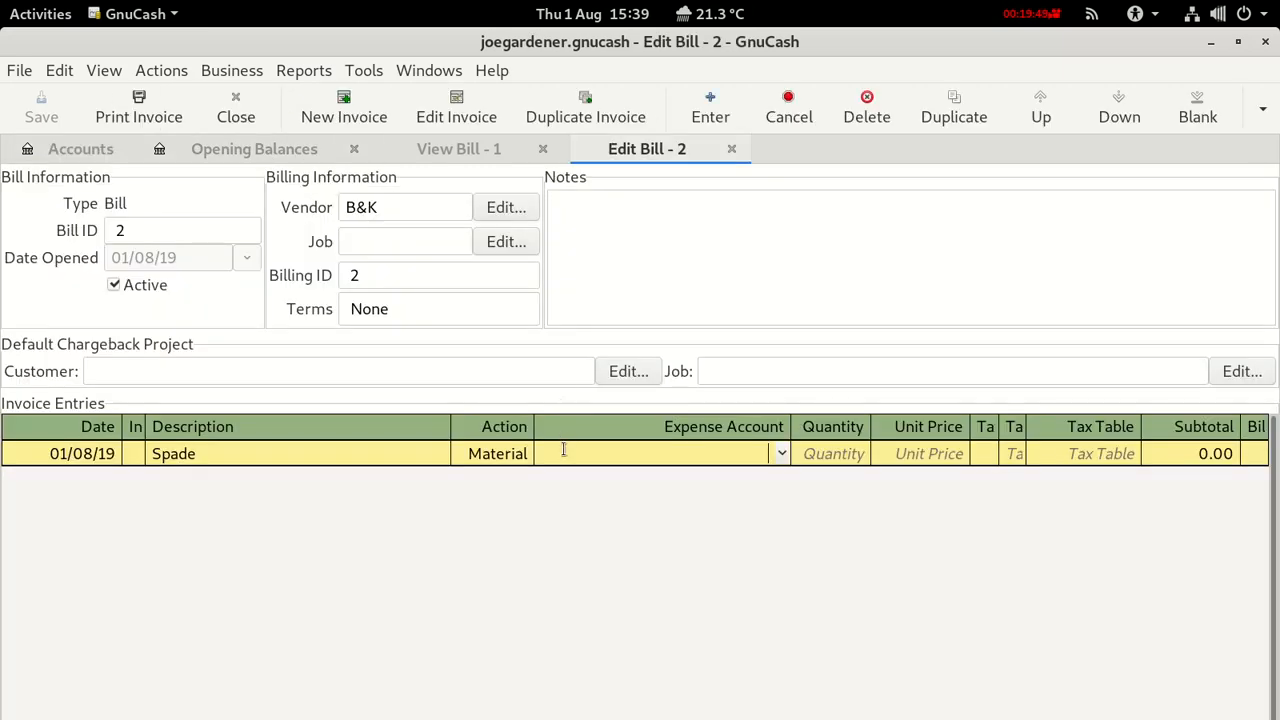
type("Assets:")
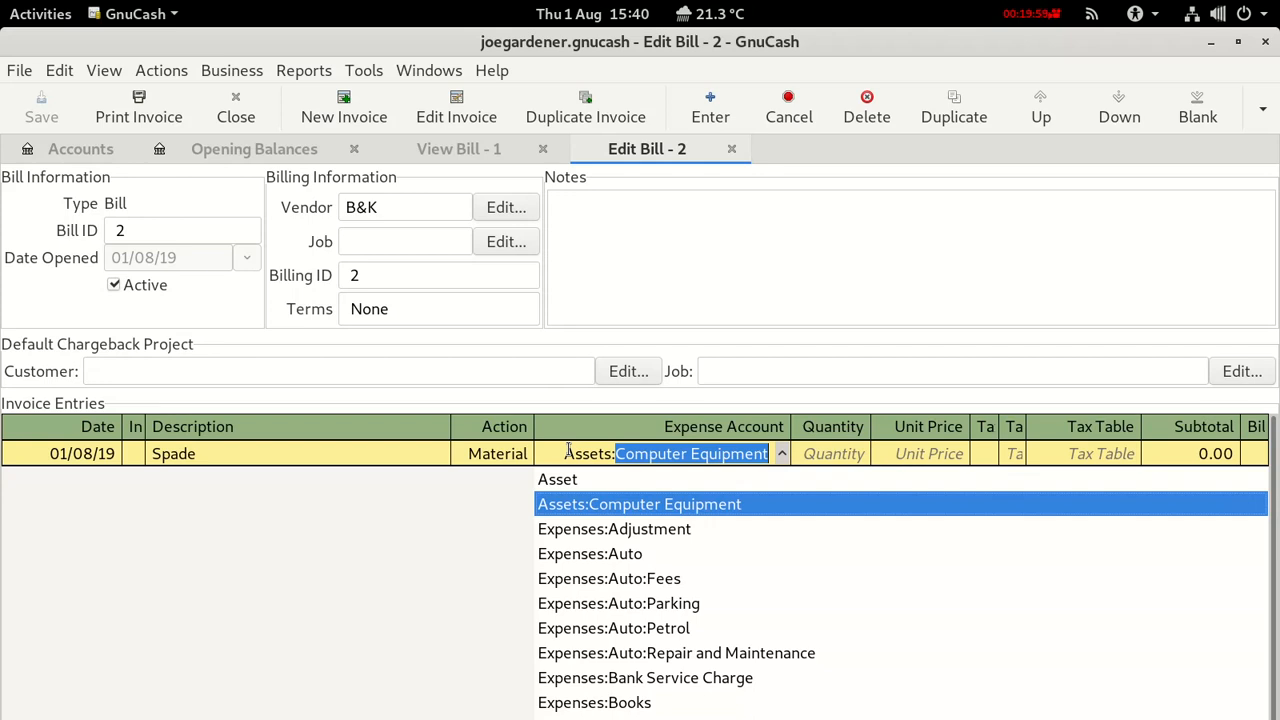
Try entering Assets:Garden Tools for Spade; quickfill substitutes Computer Equipment instead.
type("Ga")
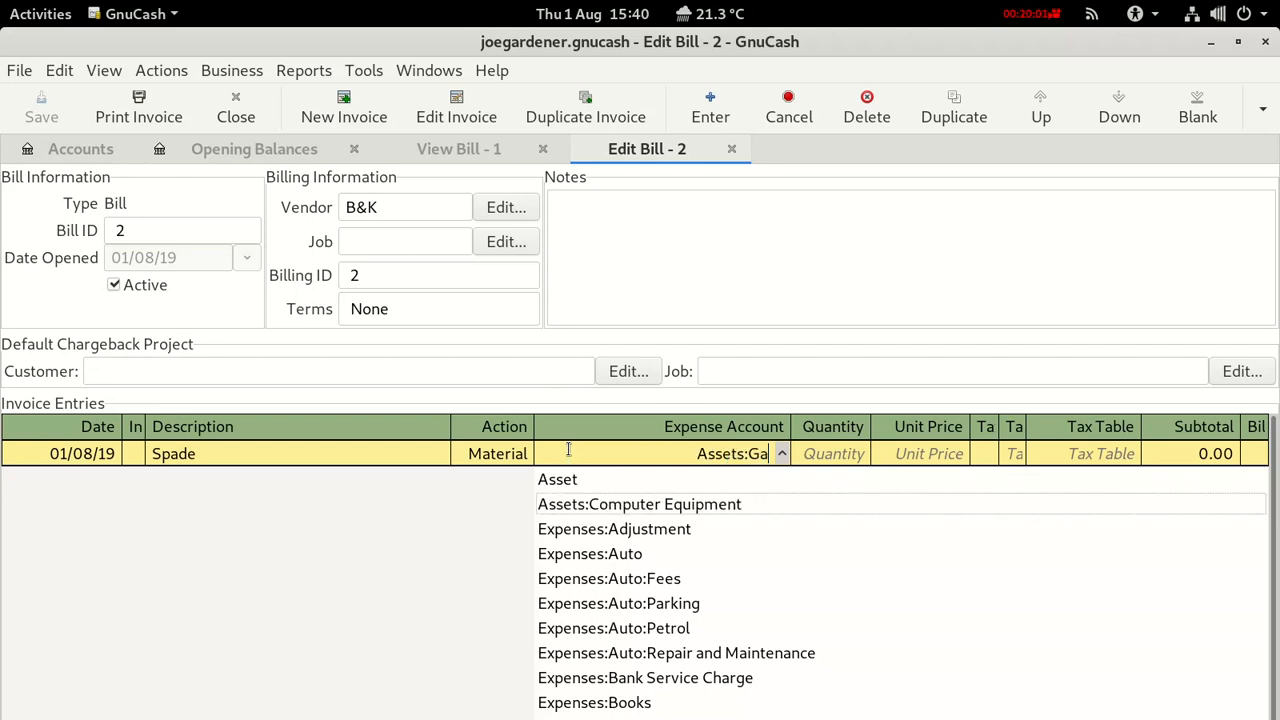
type("rden")
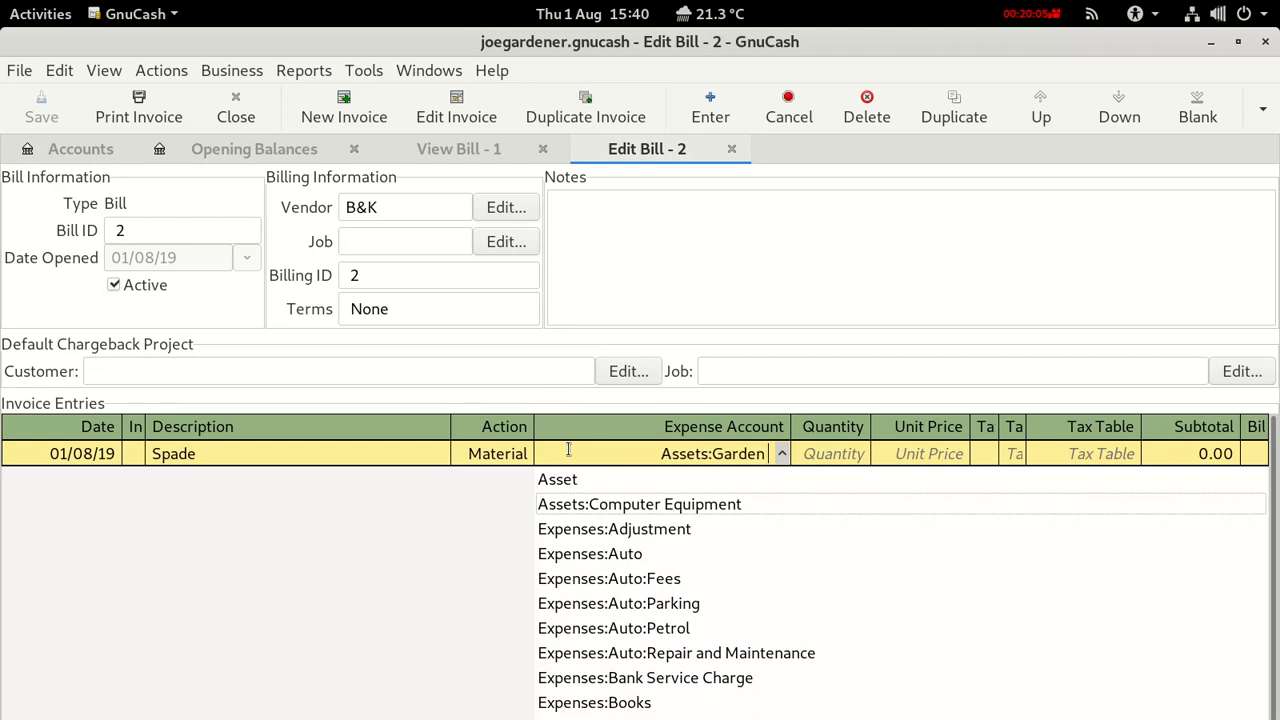
type(" Tool")
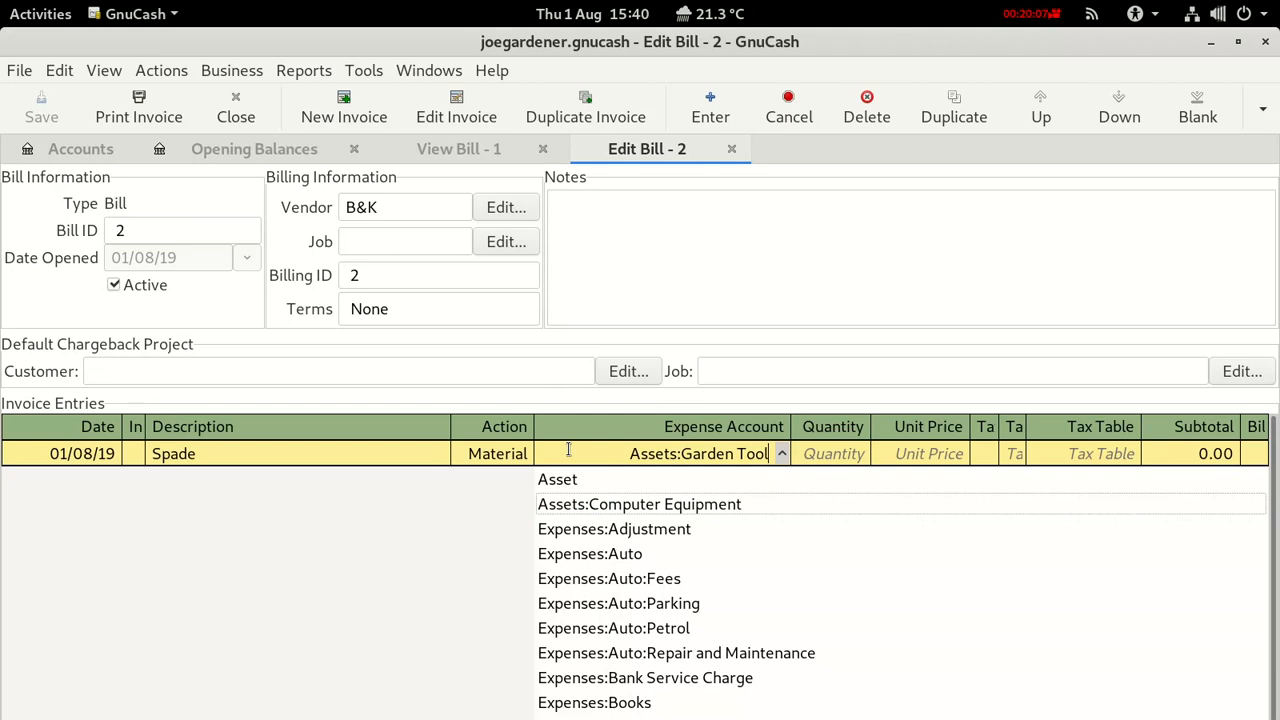
type("s")
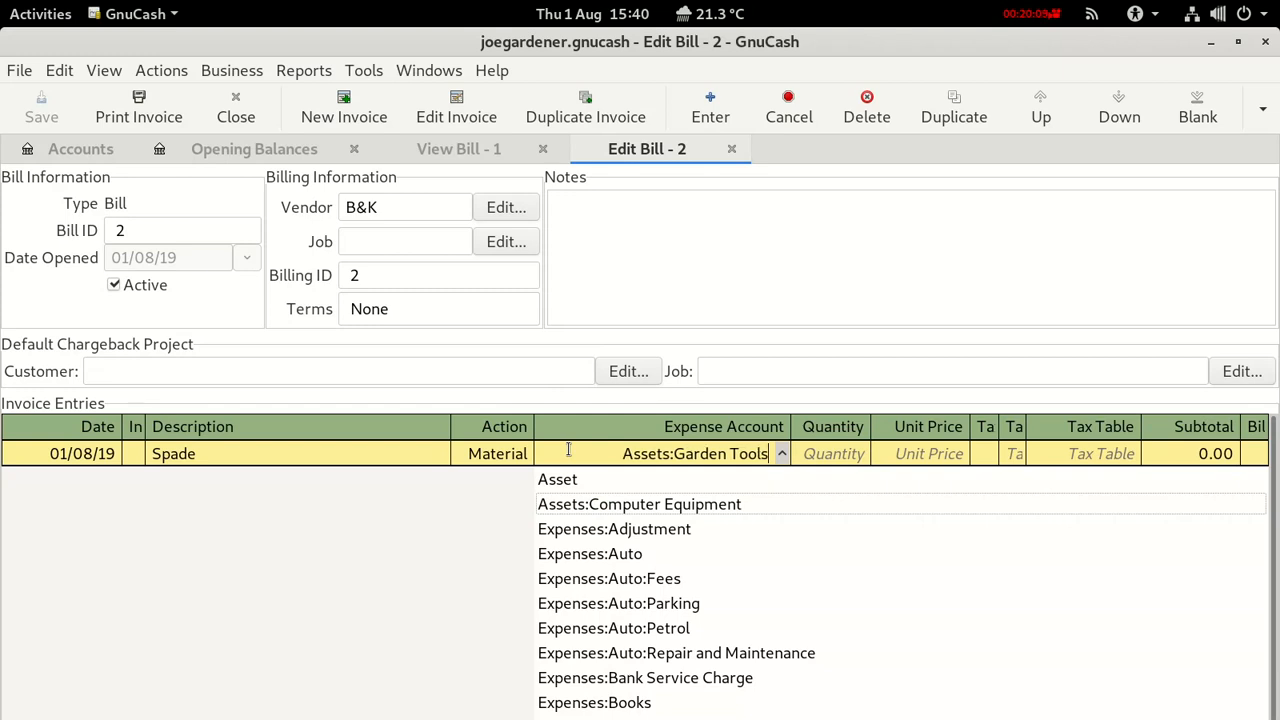
key("Down")
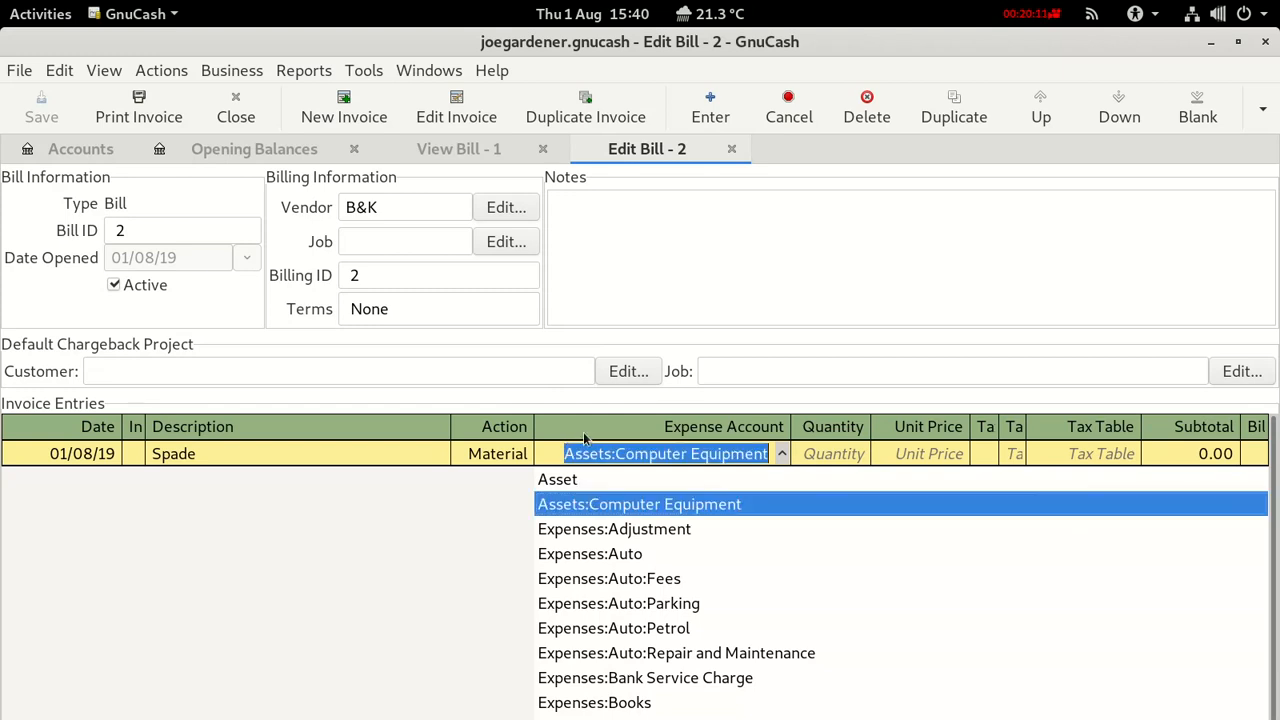
left_click(651, 455)
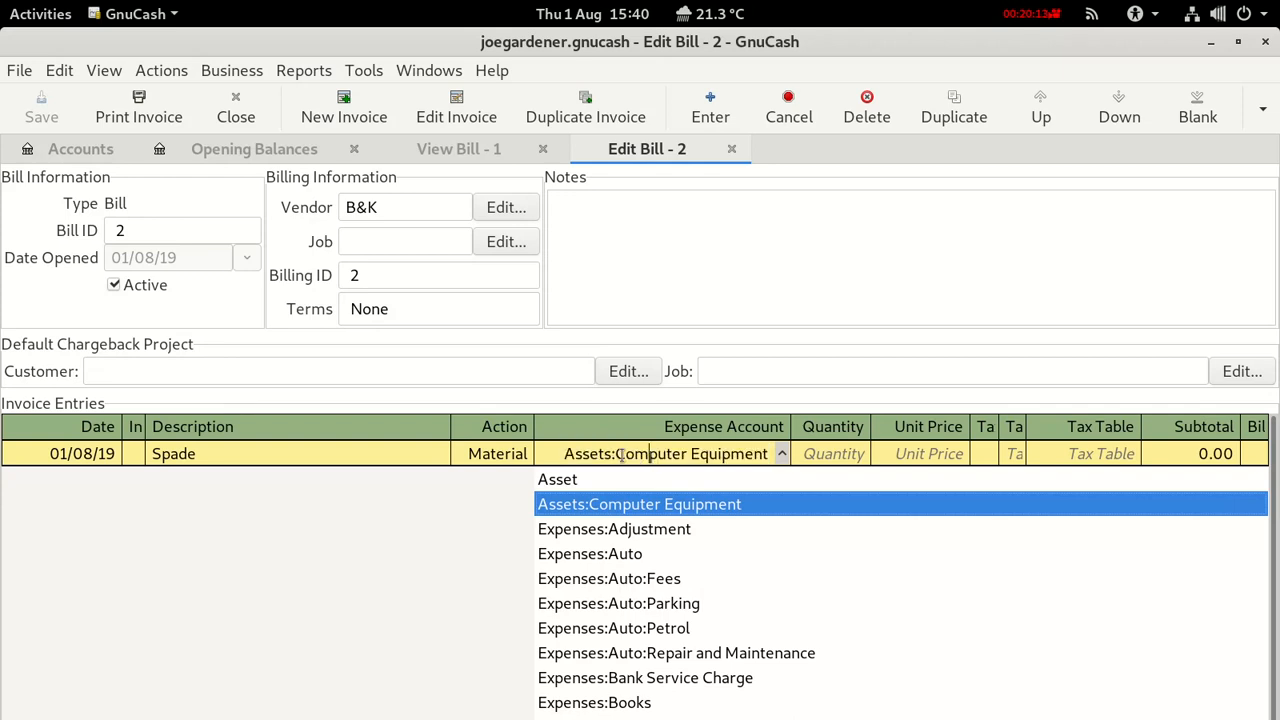
left_click(614, 453)
left_click_drag(616, 453, 796, 450)
key("BackSpace")
key("BackSpace")
key("BackSpace")
key("BackSpace")
key("BackSpace")
key("BackSpace")
key("BackSpace")
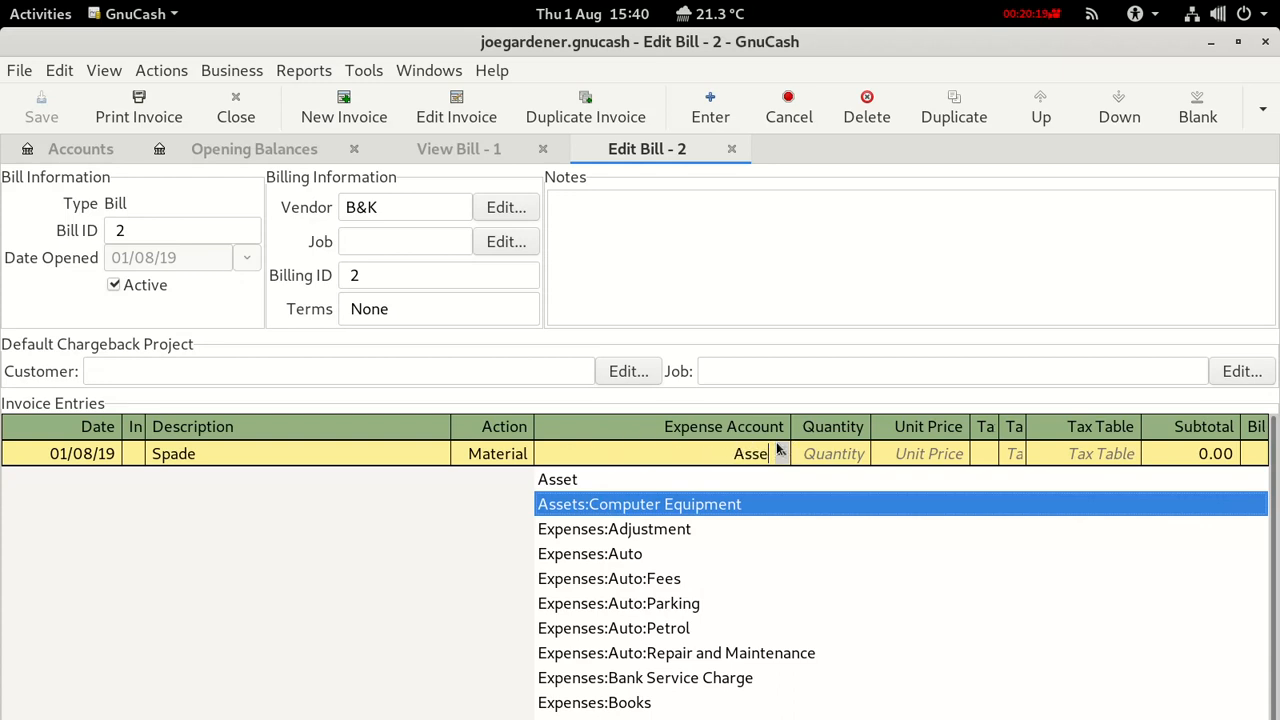
type("Asset")
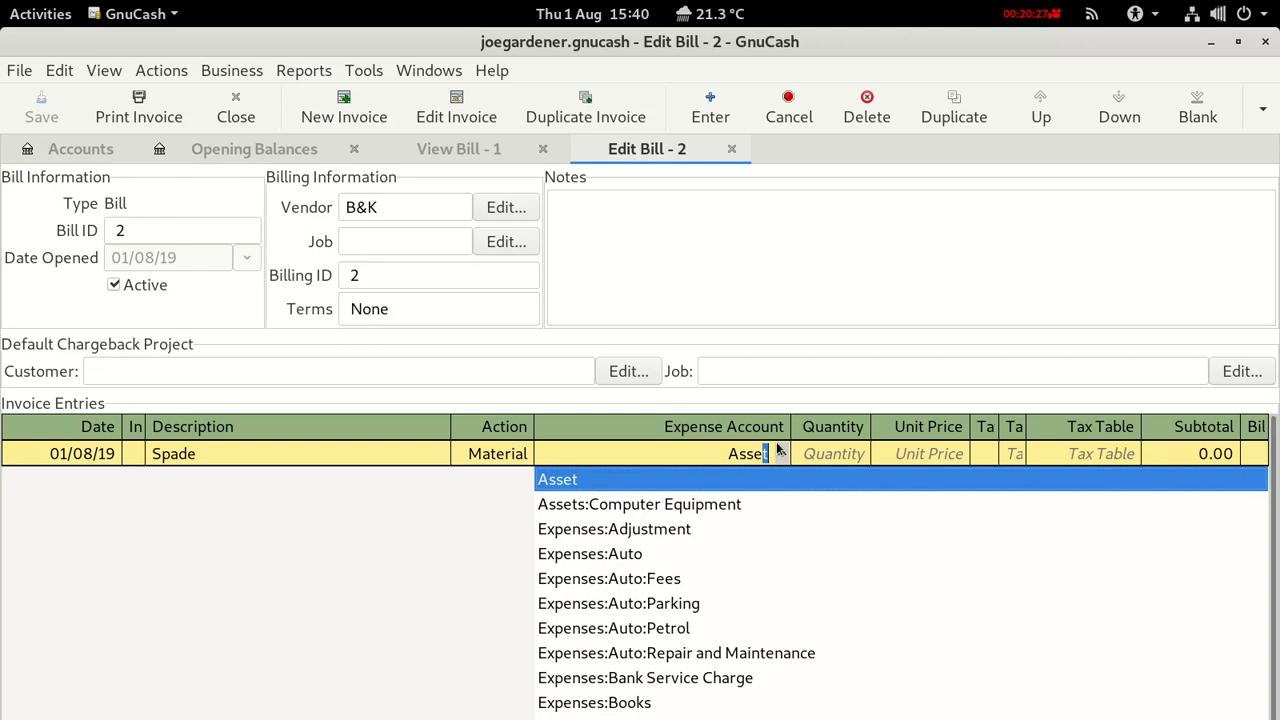
type("s:Computer Equipment")
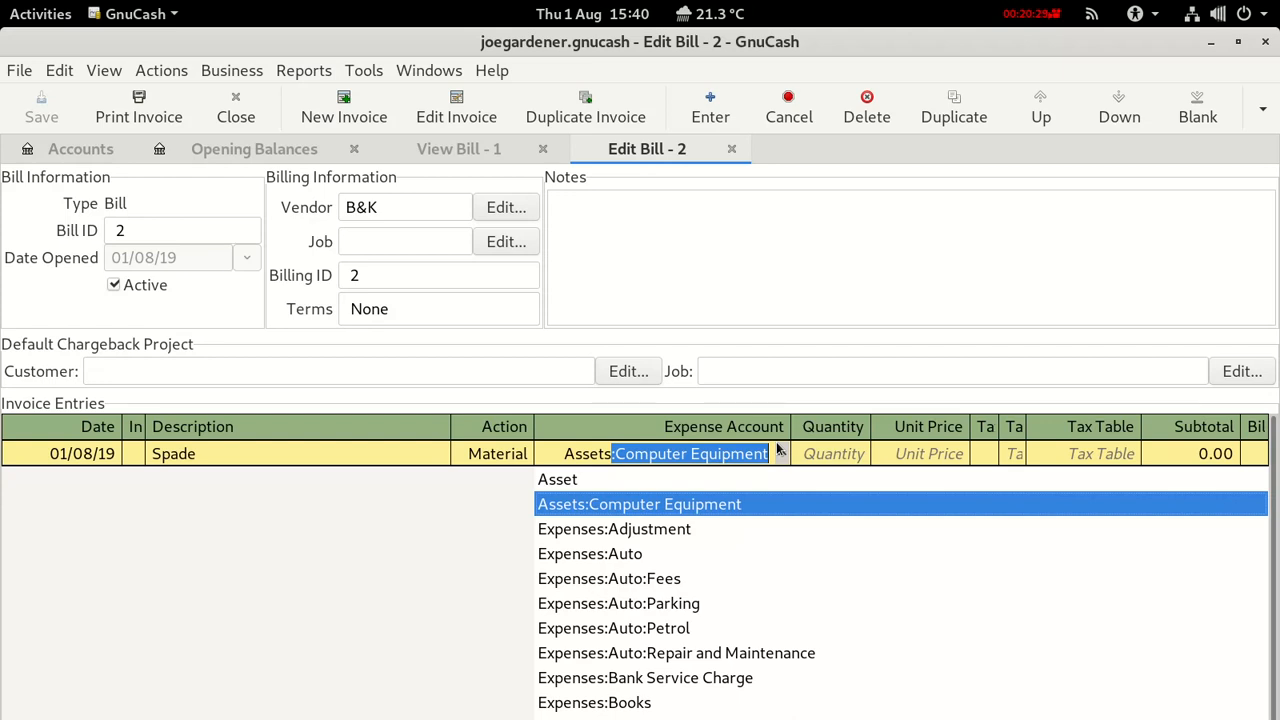
left_click(765, 453)
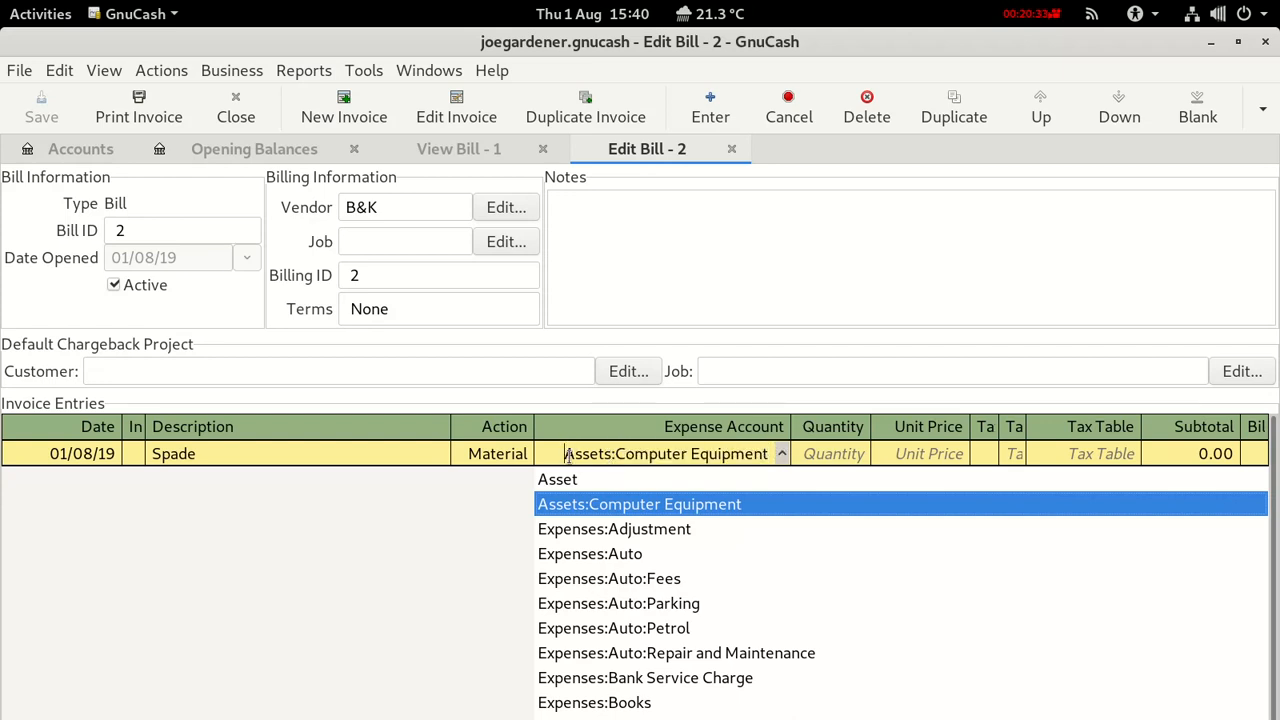
Clear and retype Garden Tools twice; it still reverts, so go back to the account tree.
left_click_drag(567, 453, 781, 458)
key("BackSpace")
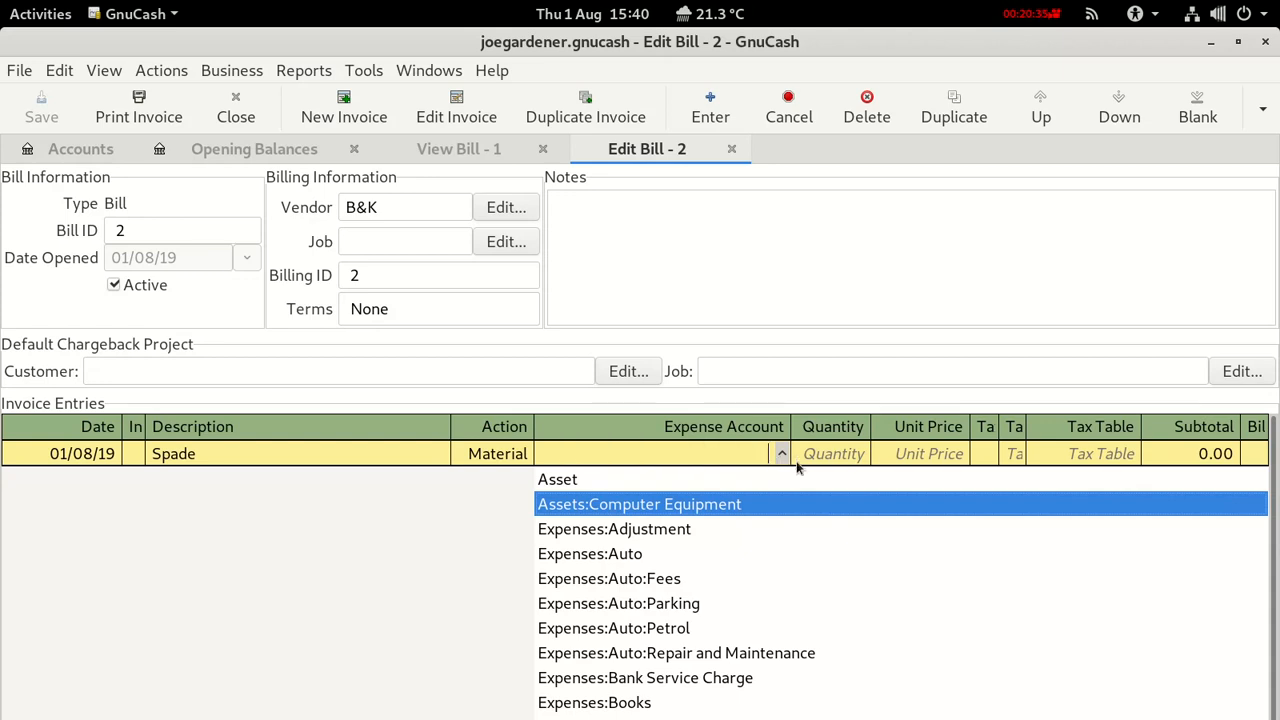
type("Garden Tool")
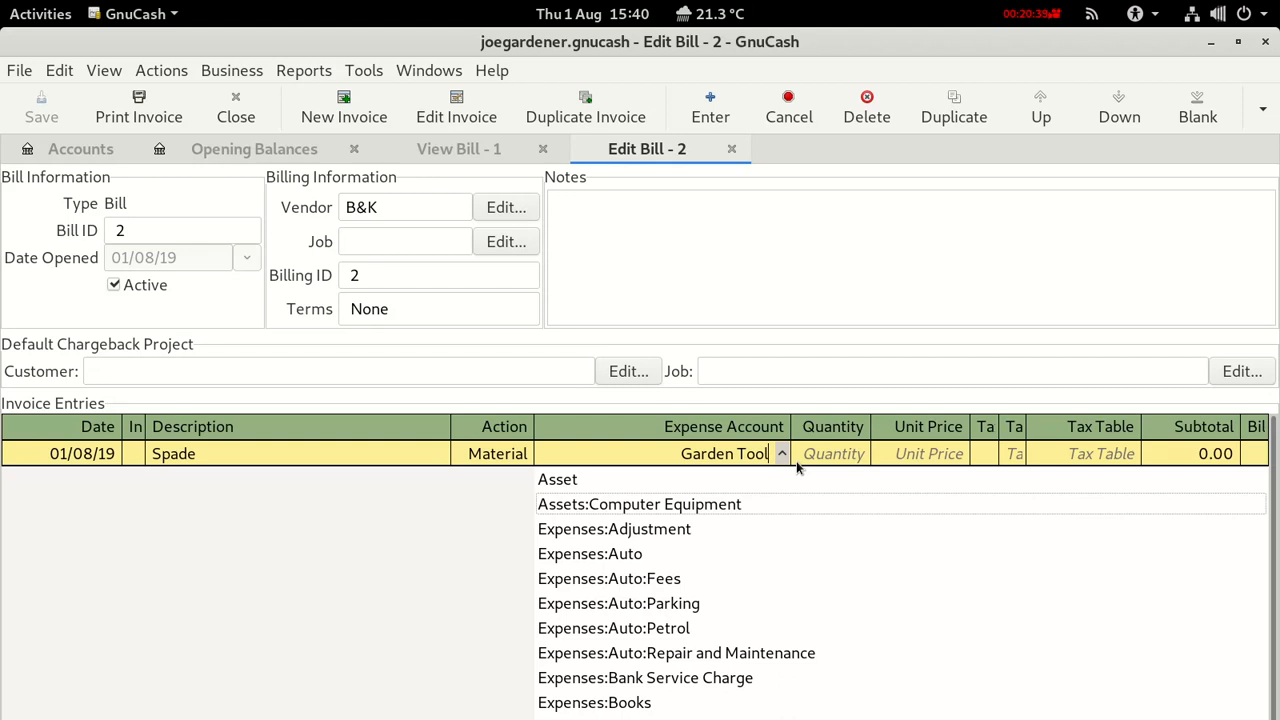
type("s")
key("Down")
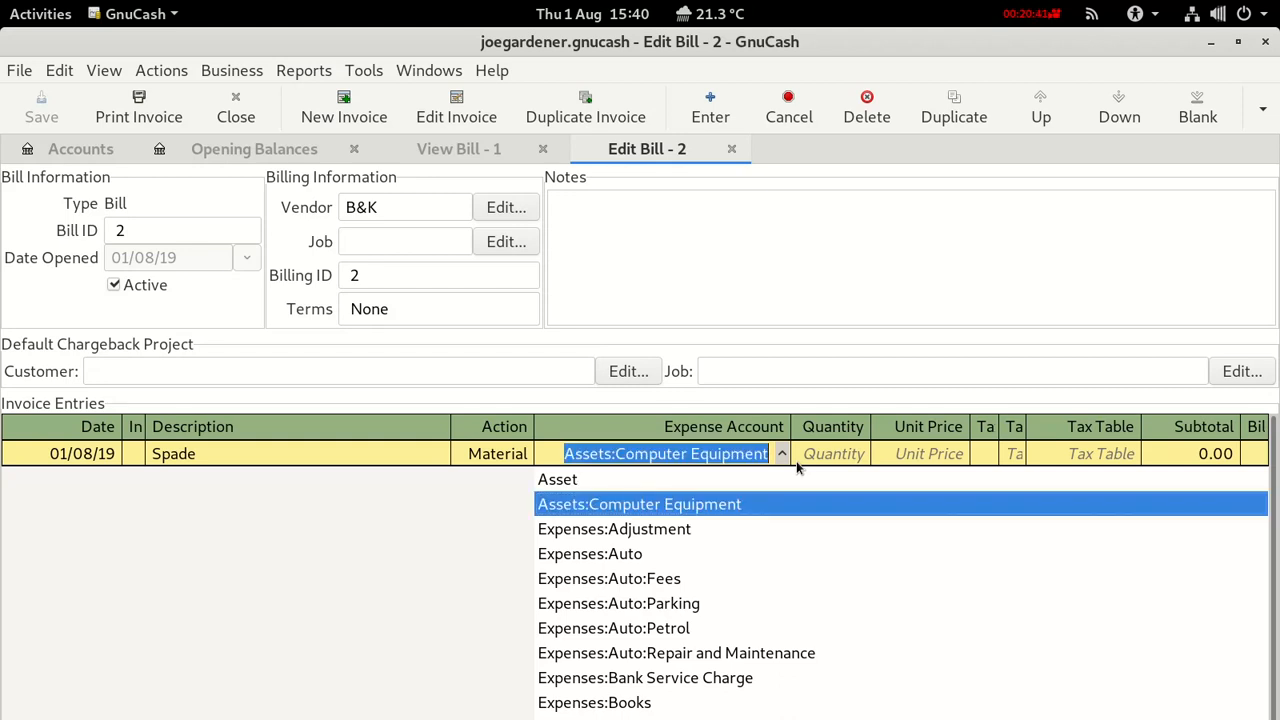
left_click(705, 454)
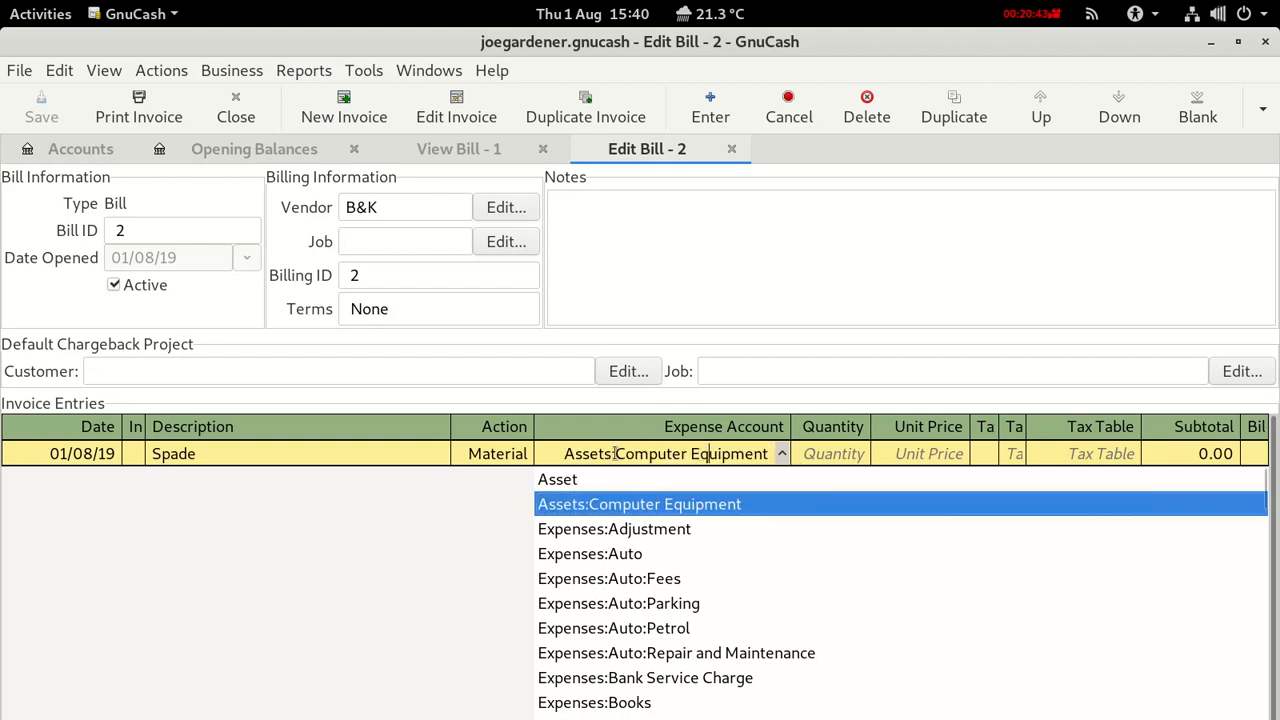
left_click_drag(615, 454, 783, 458)
key("BackSpace")
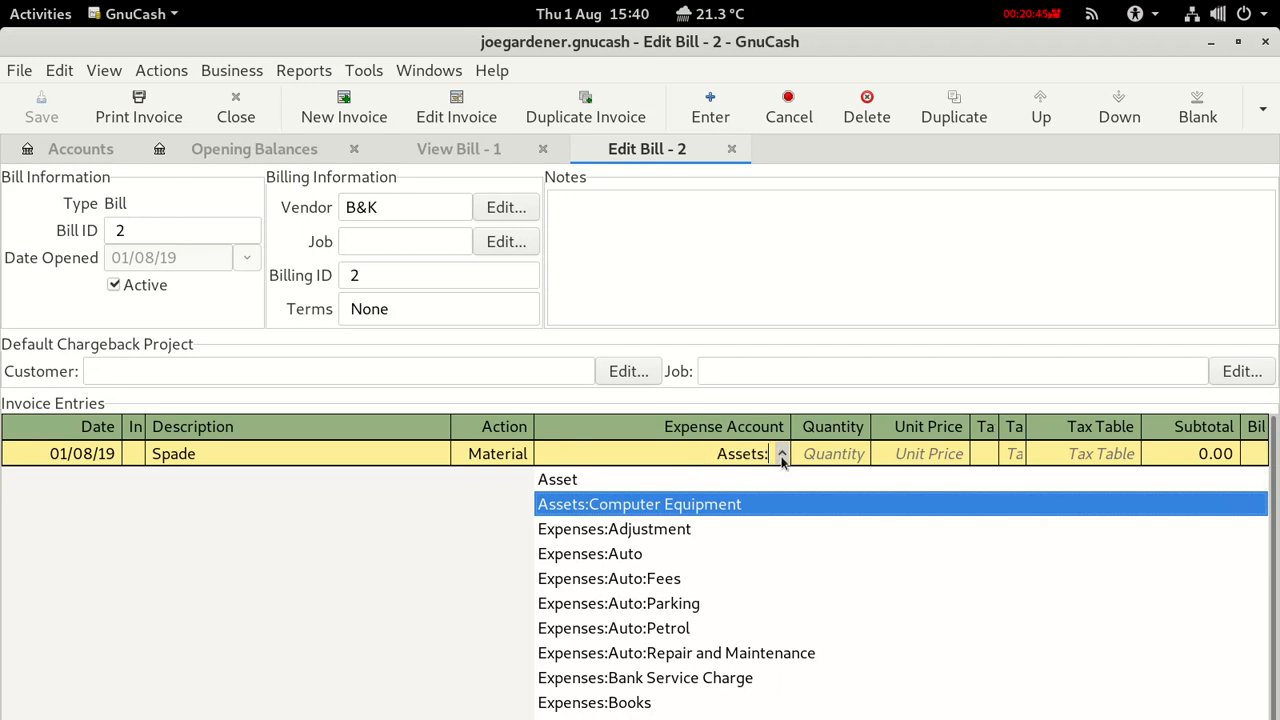
type("Ga")
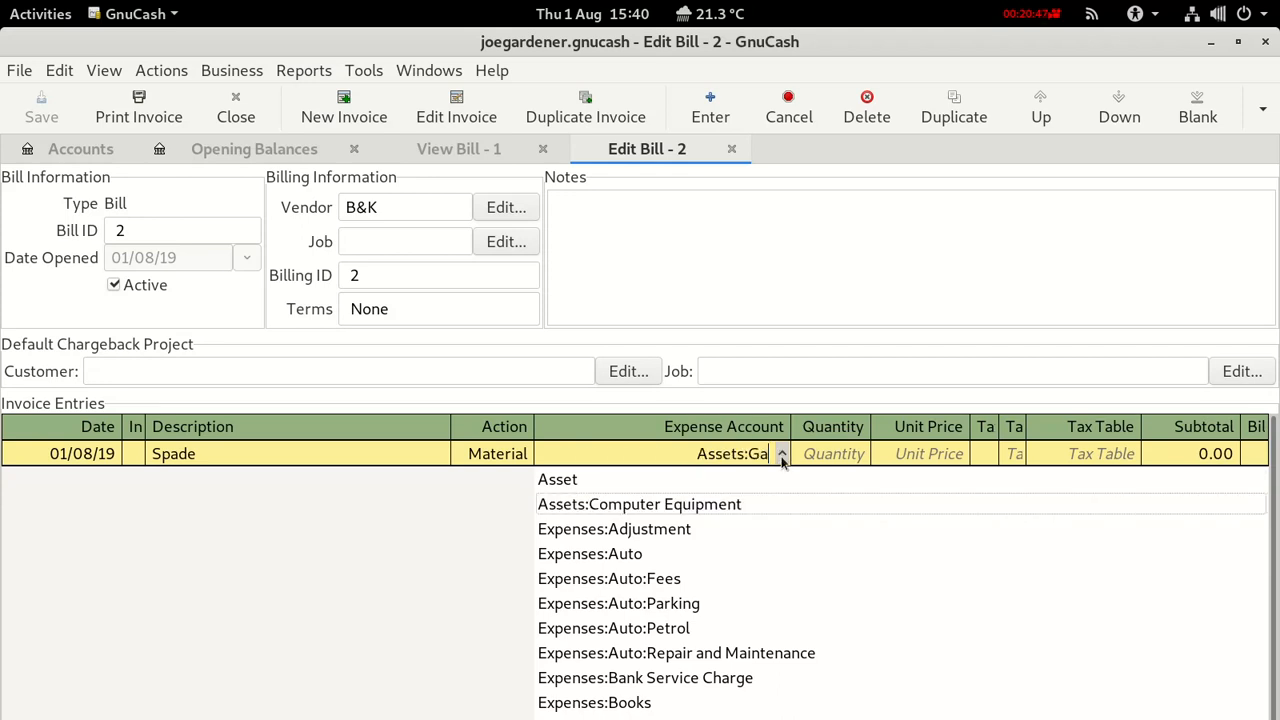
type("rden Tool")
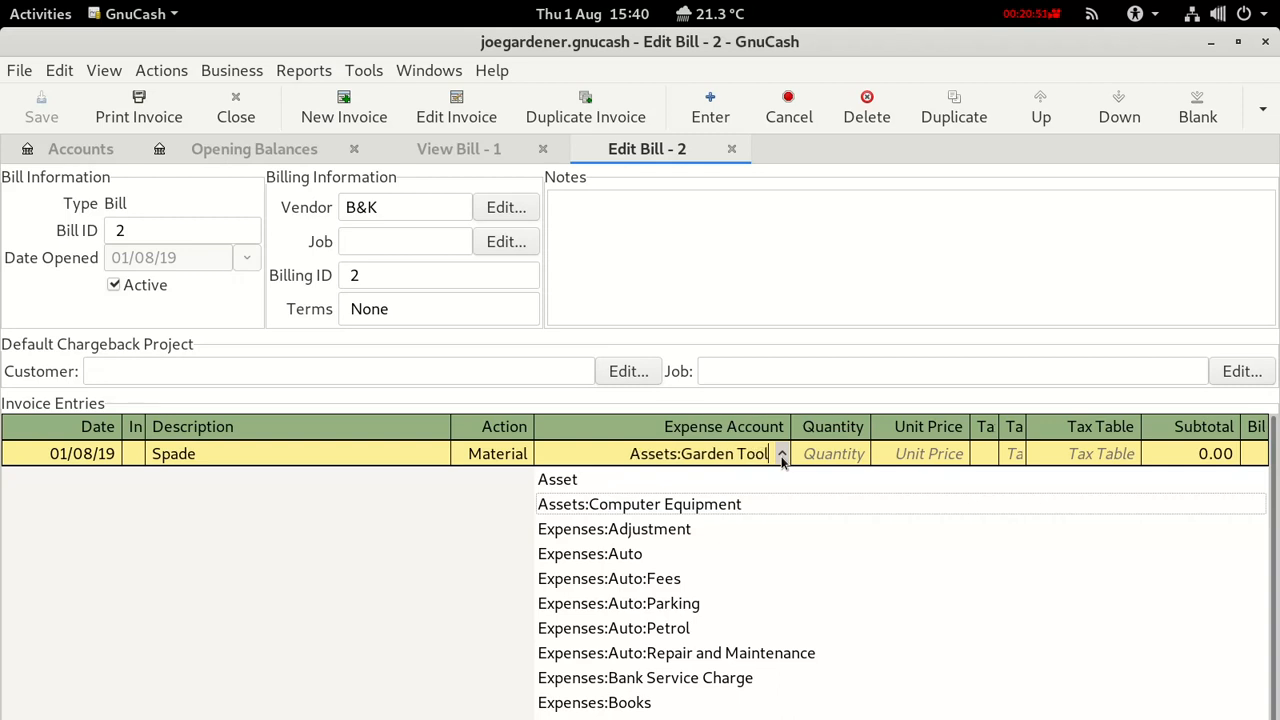
type("s")
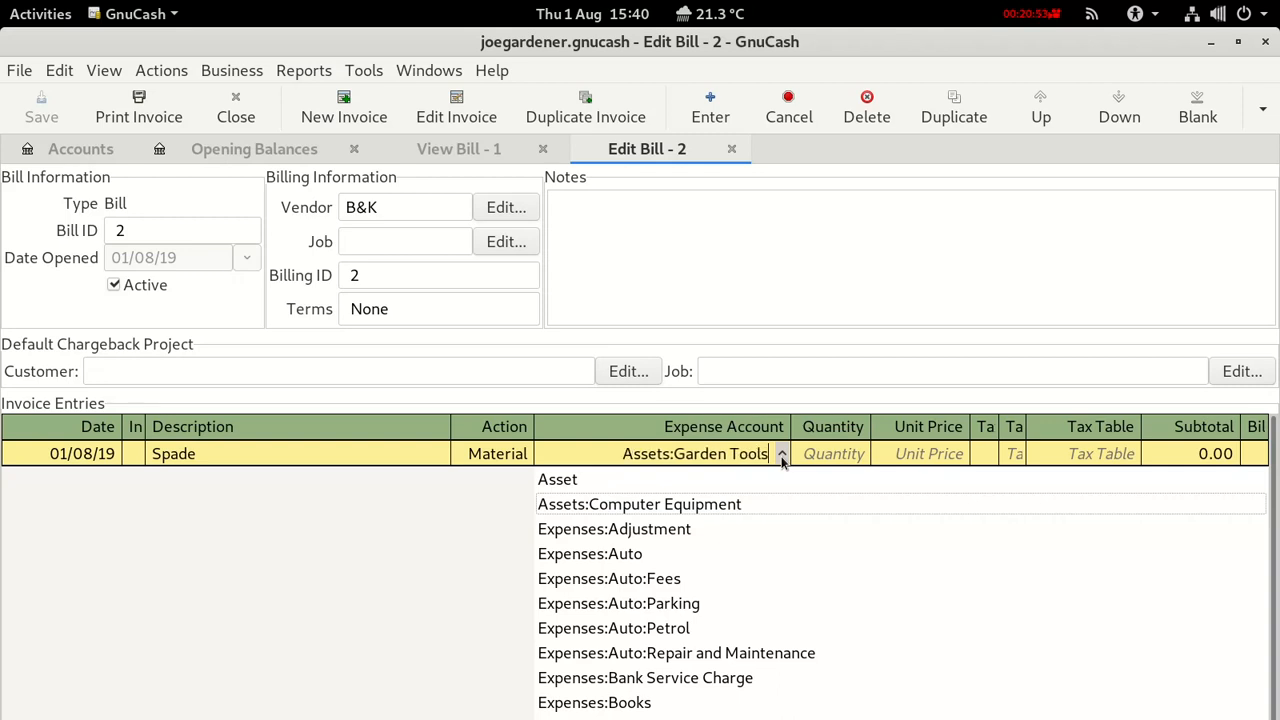
key("Down")
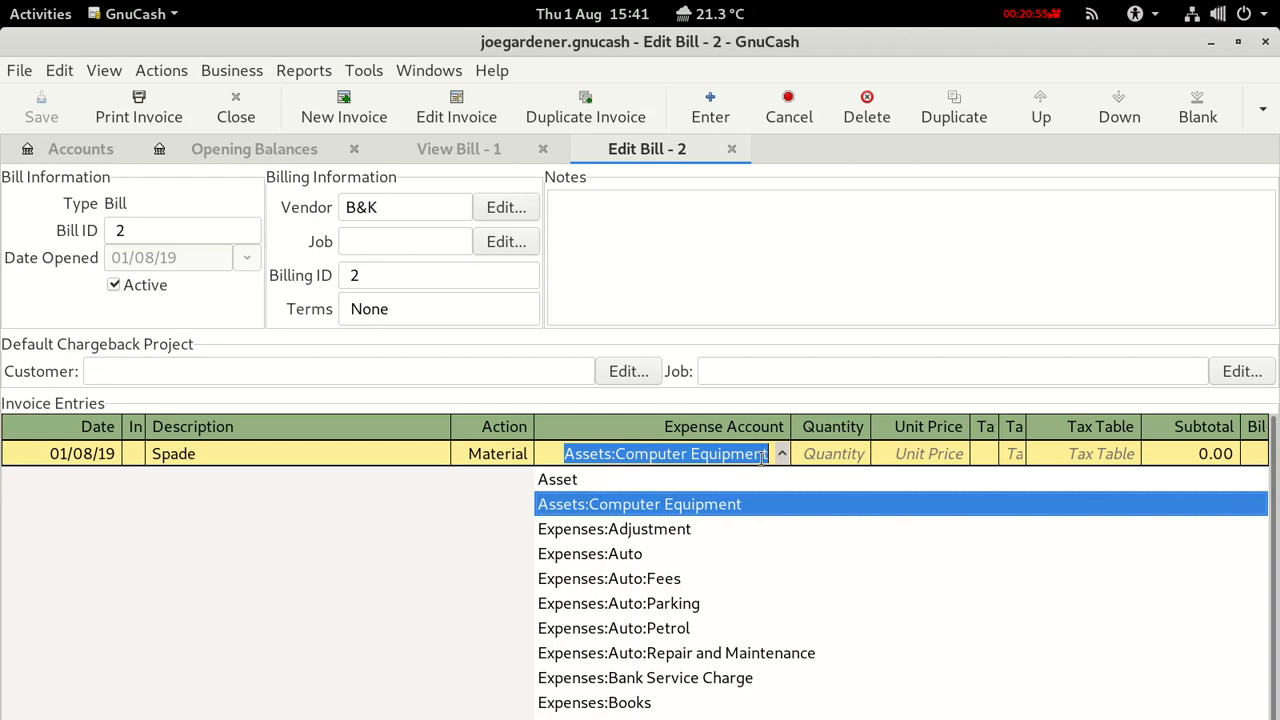
left_click(645, 453)
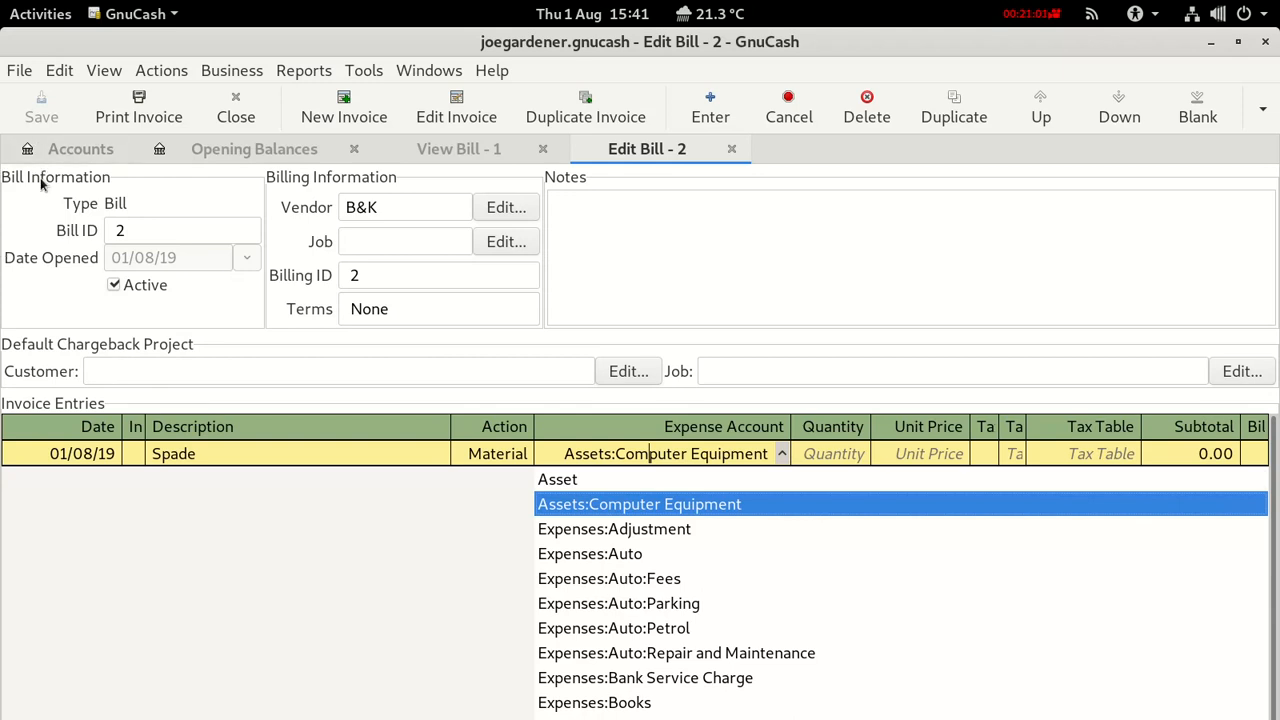
left_click(60, 152)
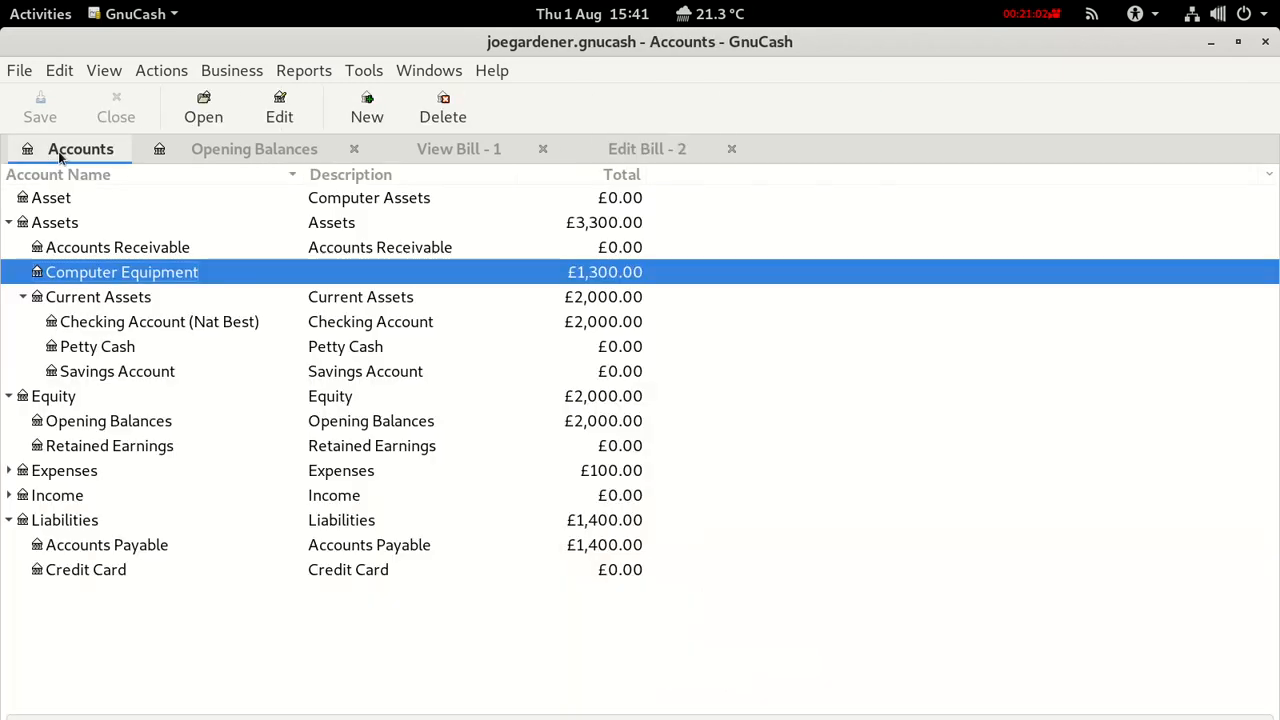
Create a Garden Tools account under Assets and save the book.
left_click(46, 224)
right_click(46, 225)
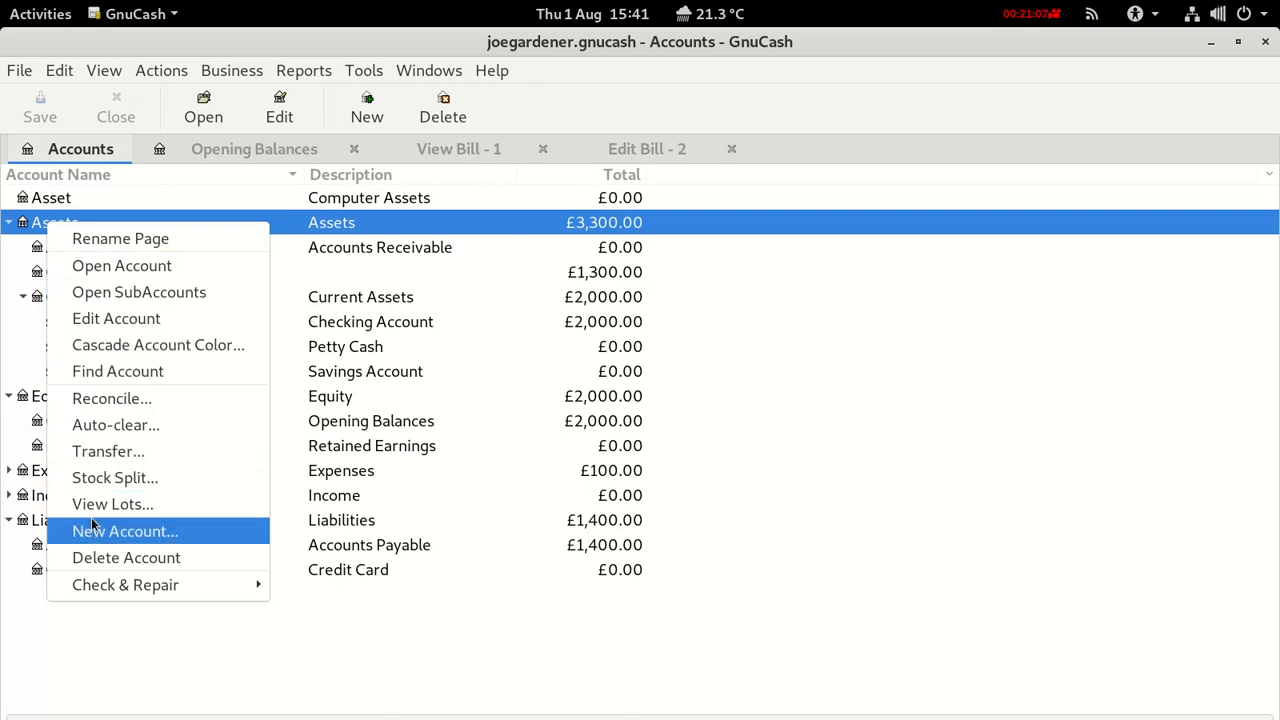
left_click(92, 533)
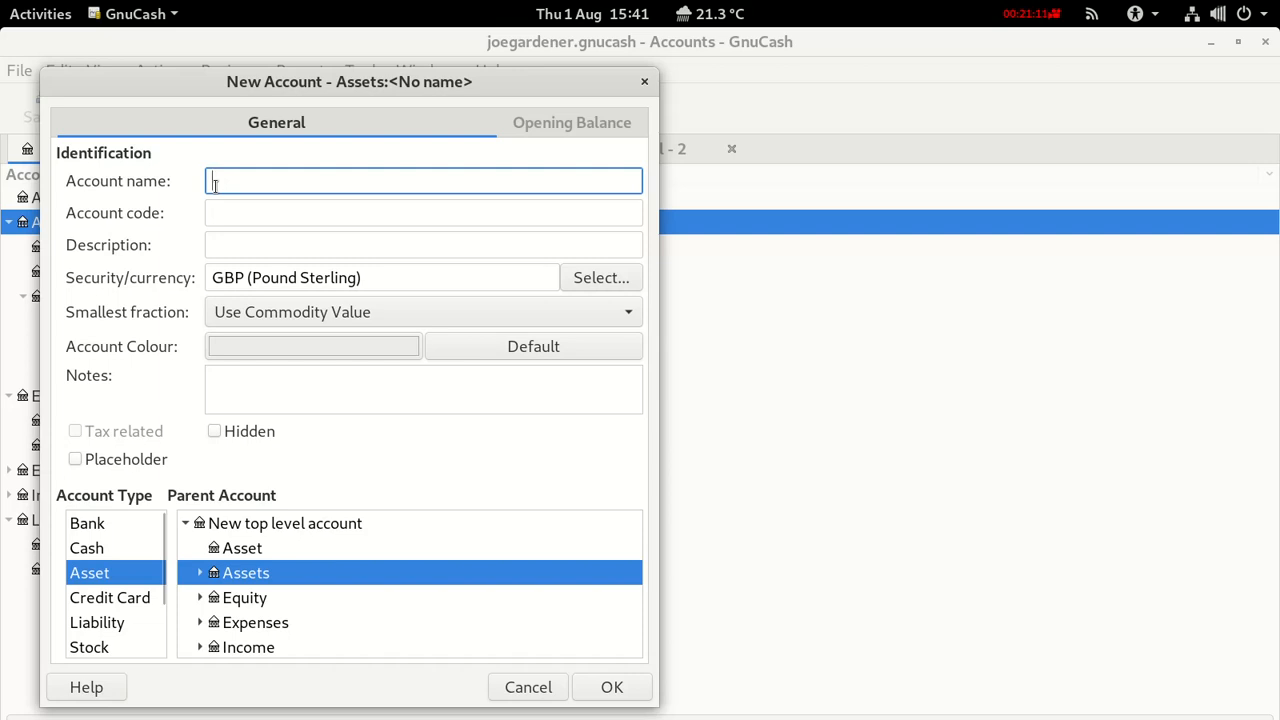
type("Garden ")
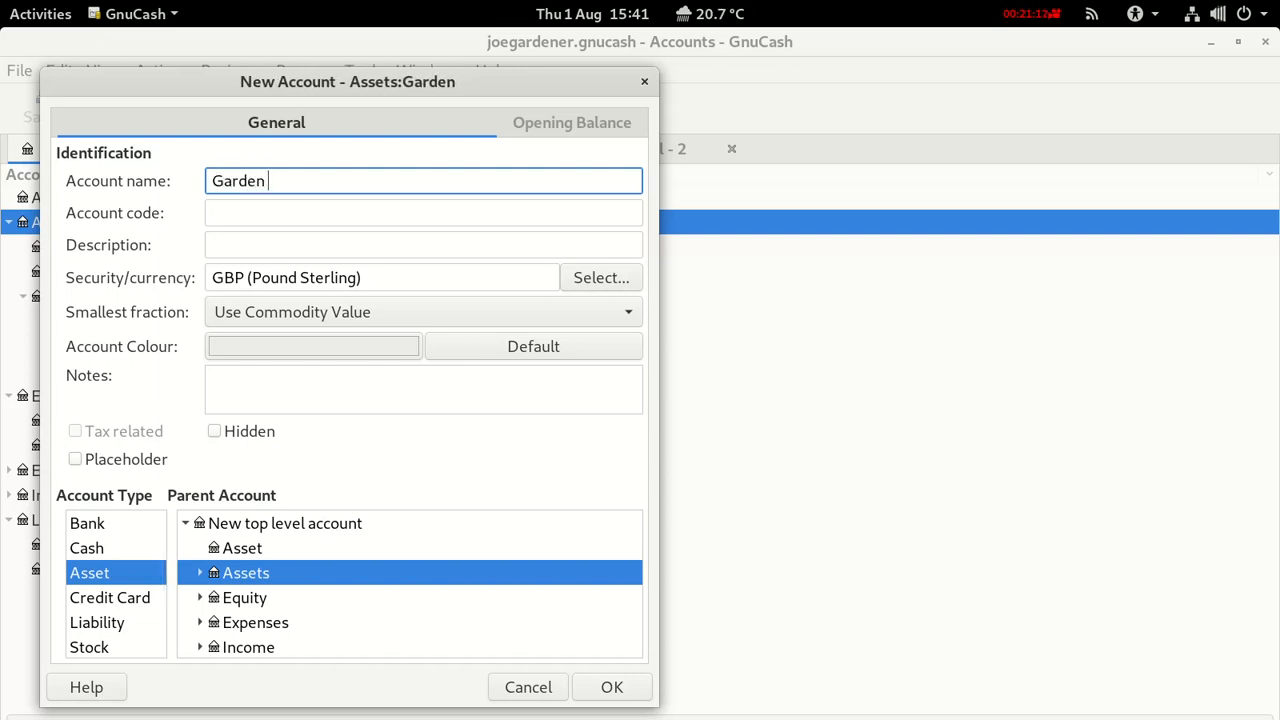
type("Tool")
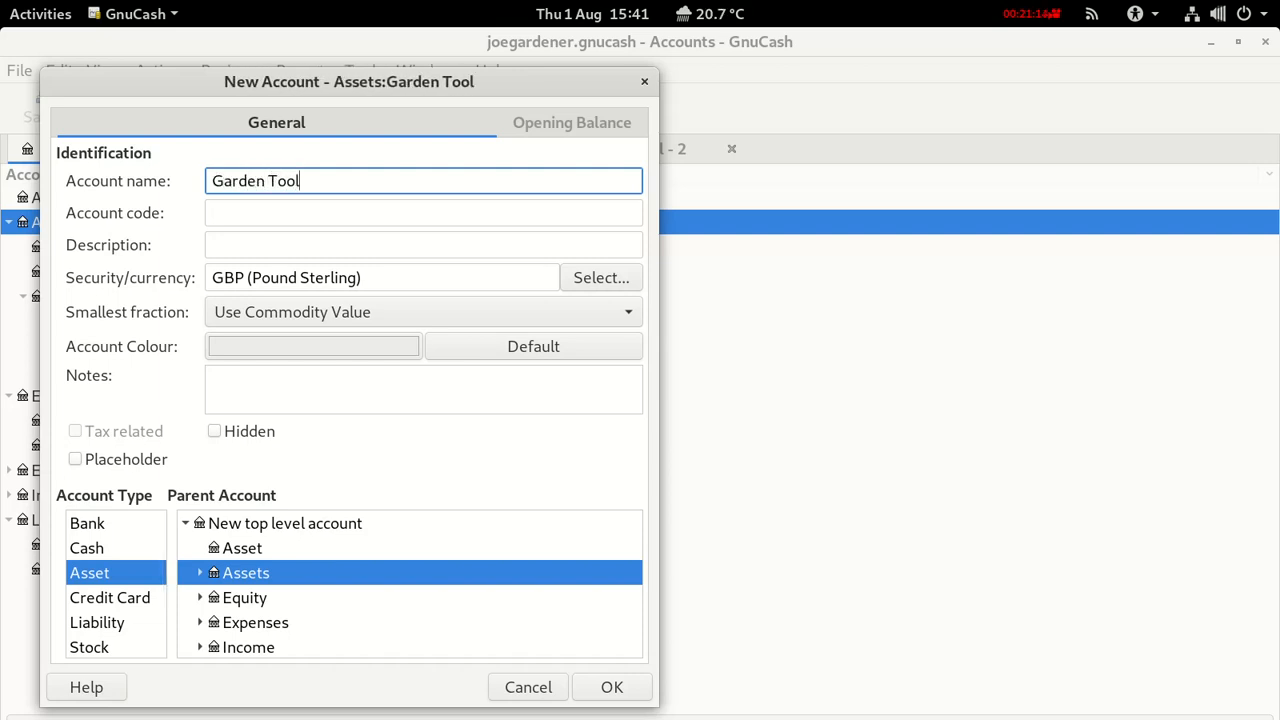
type("s")
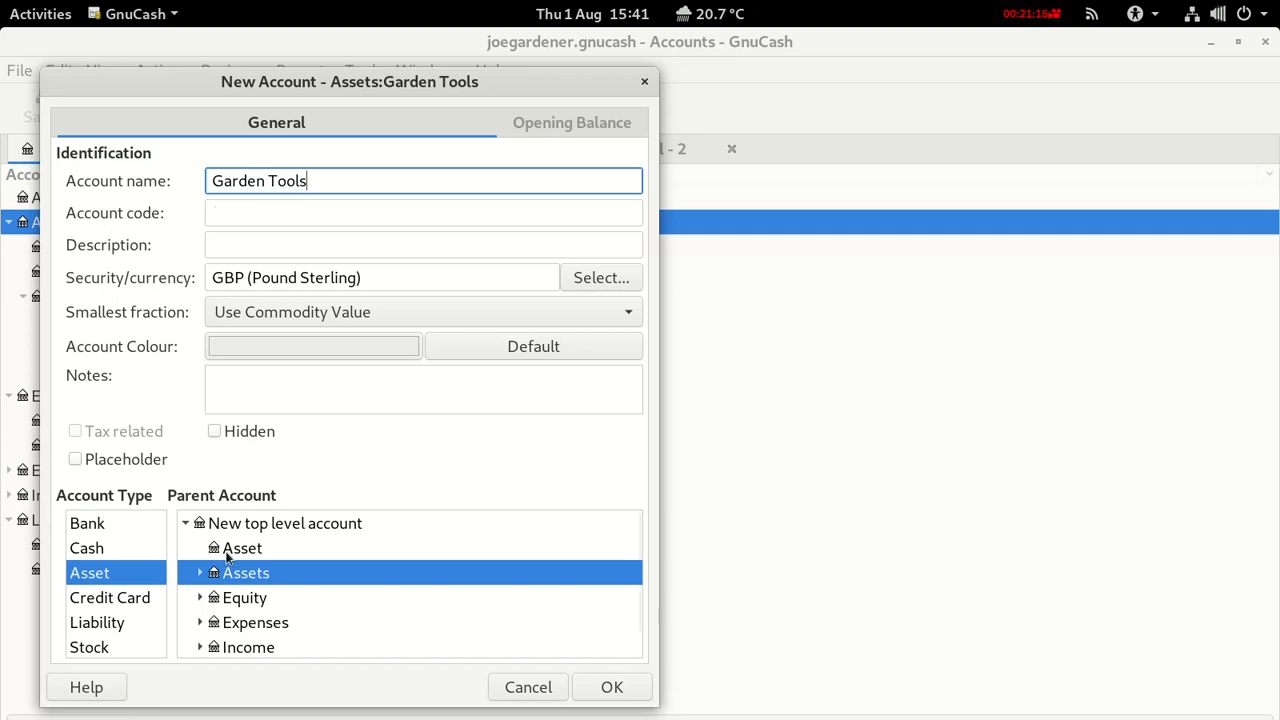
left_click(200, 574)
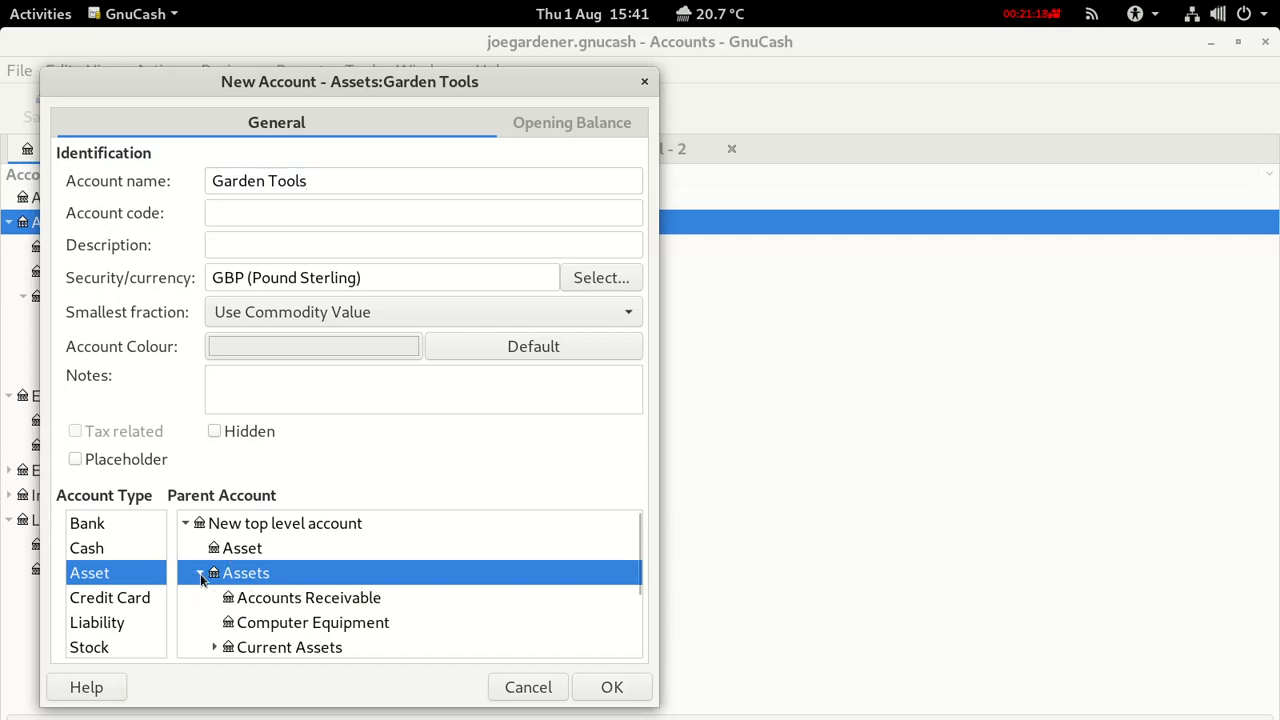
left_click(609, 688)
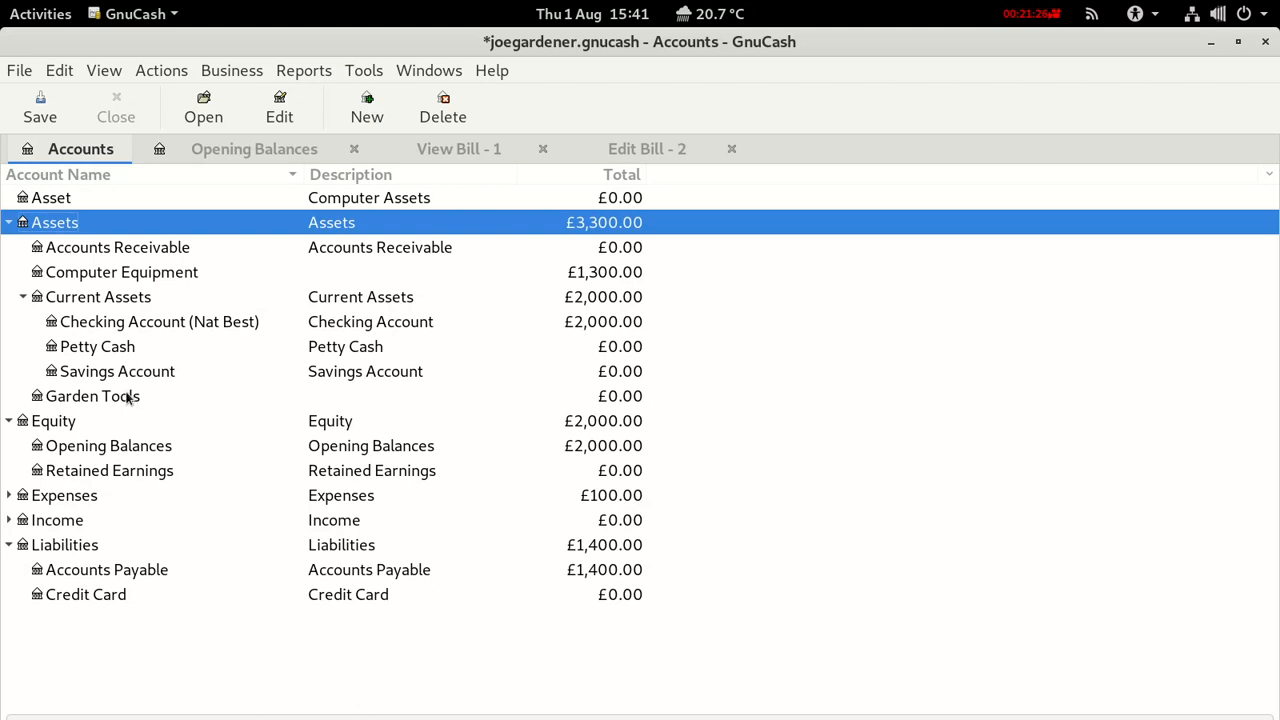
left_click(42, 117)
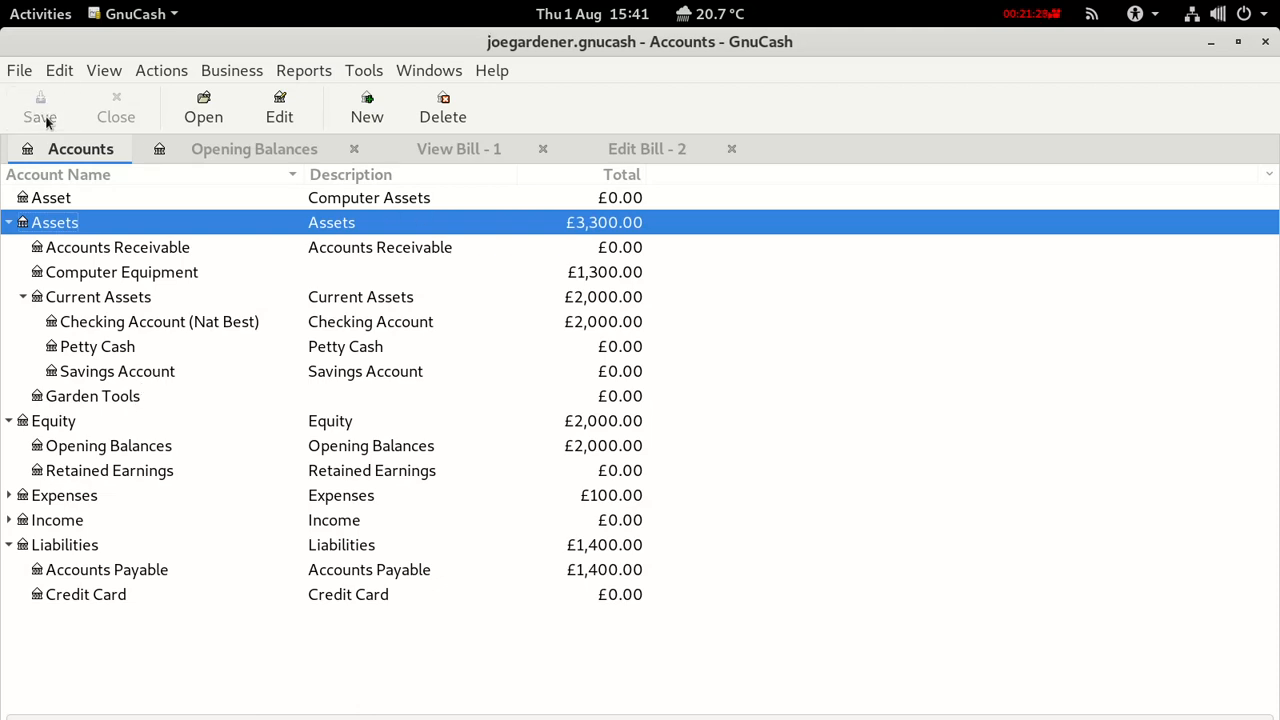
Charge the Spade to Assets:Garden Tools, quantity 1 at 30.00, and commit the line.
left_click(605, 160)
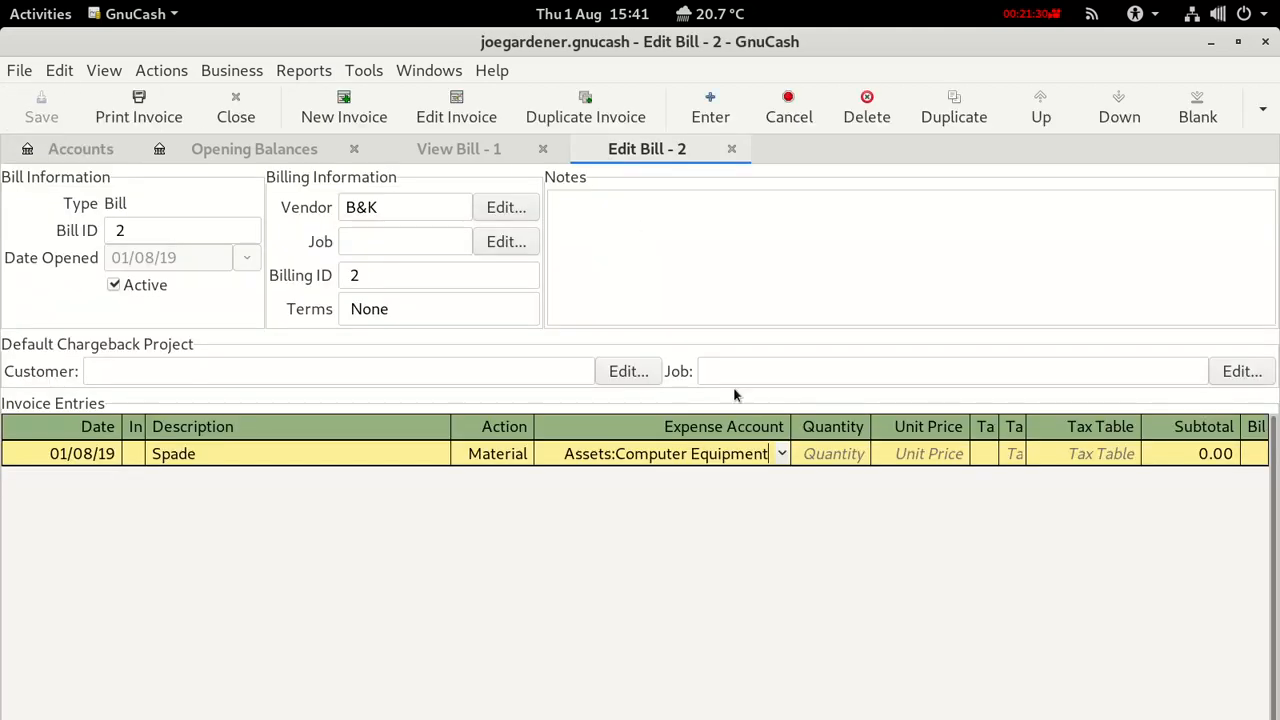
left_click(781, 454)
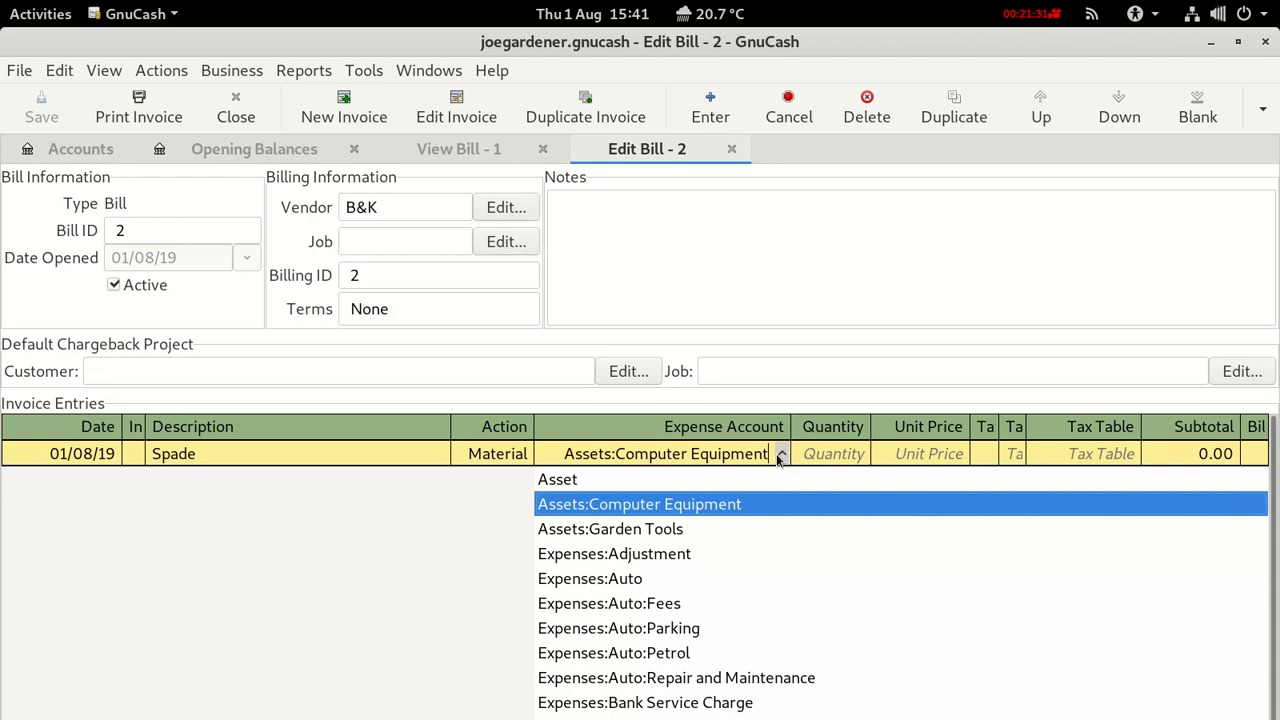
left_click(675, 528)
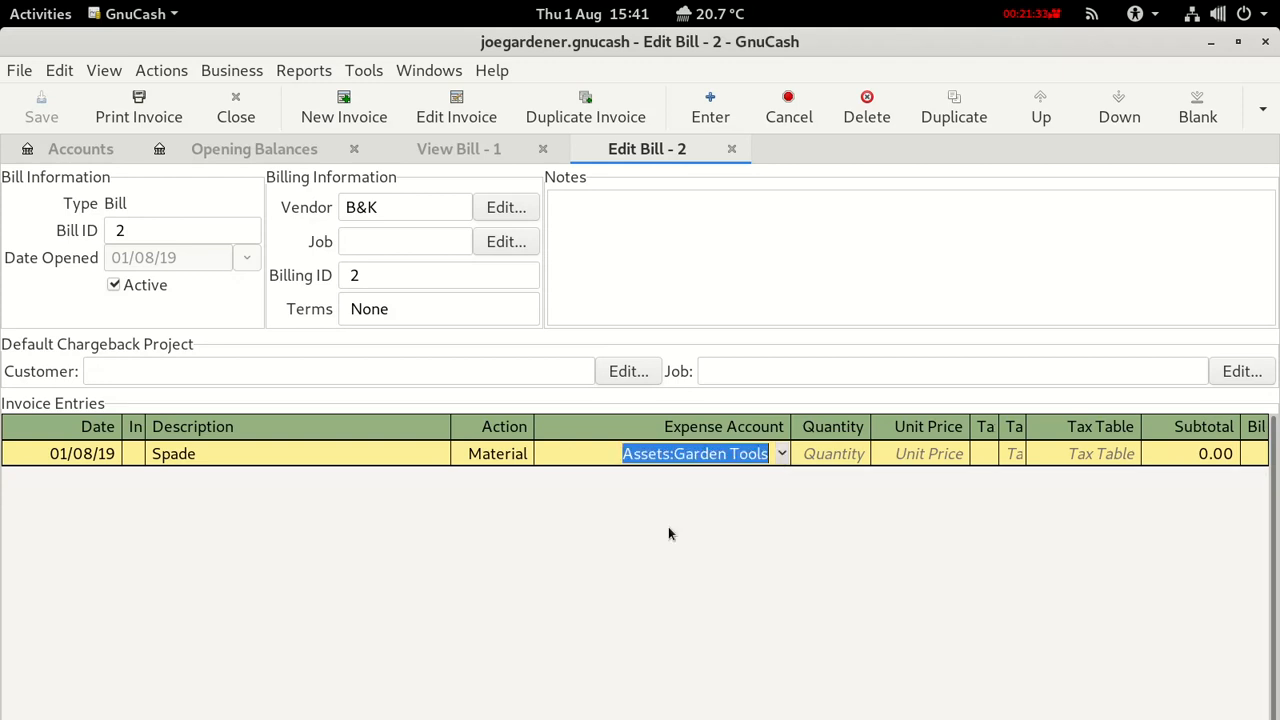
left_click(838, 455)
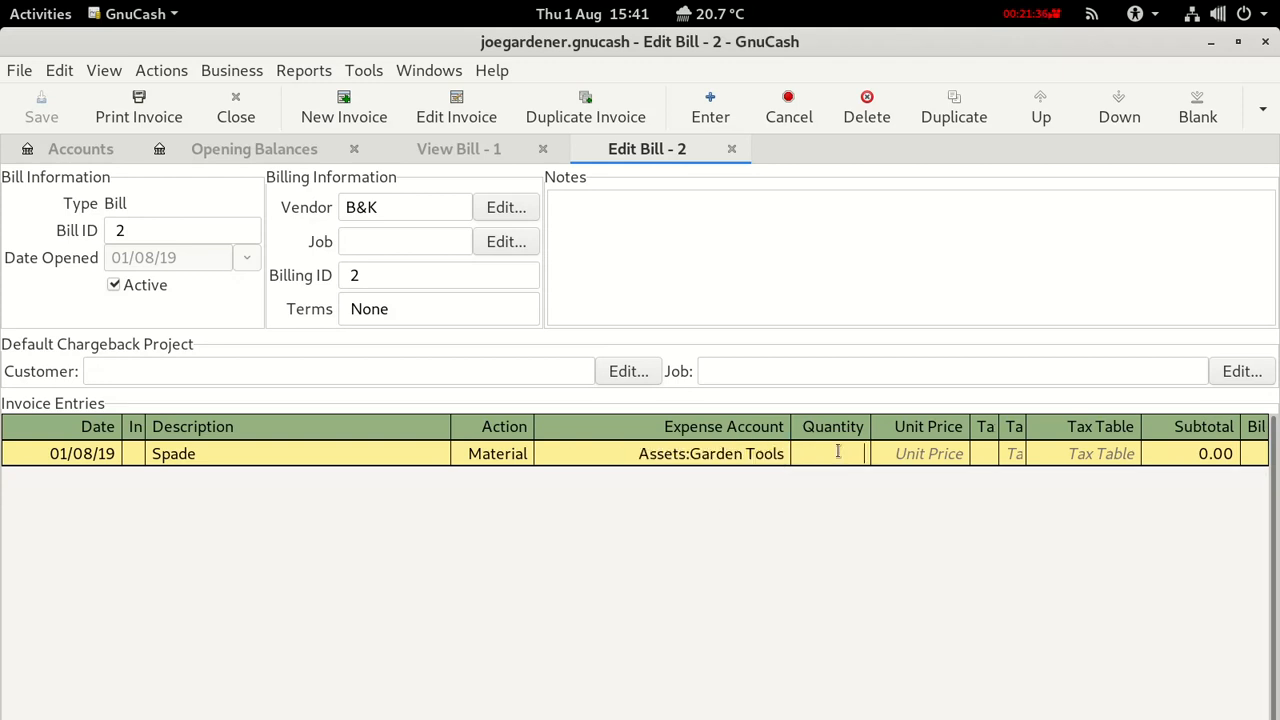
type("1")
left_click(921, 450)
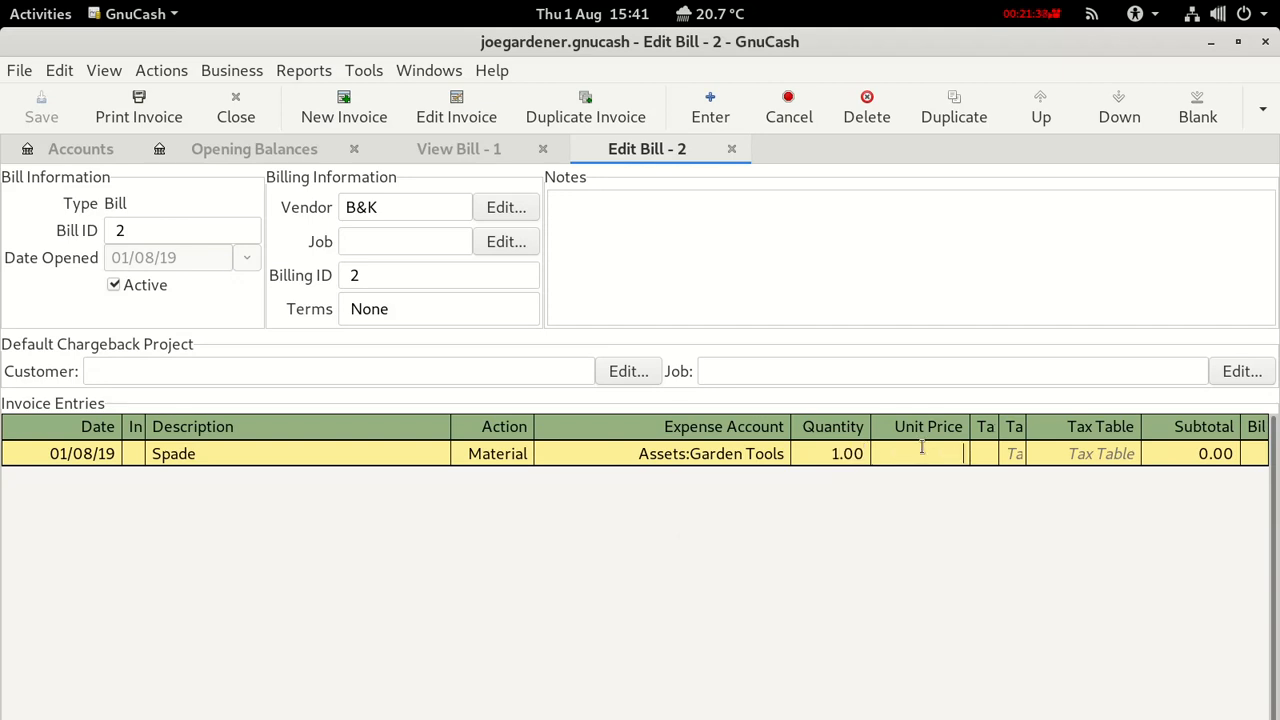
type("30")
key("Return")
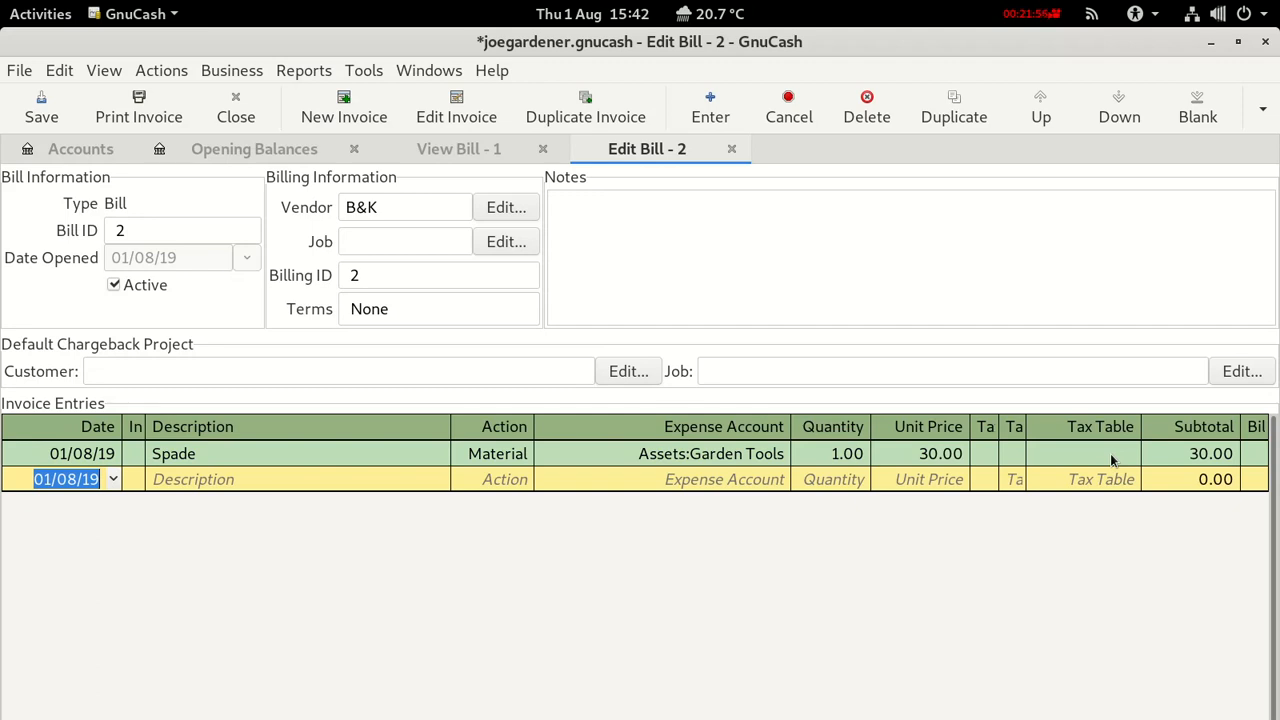
left_click(18, 458)
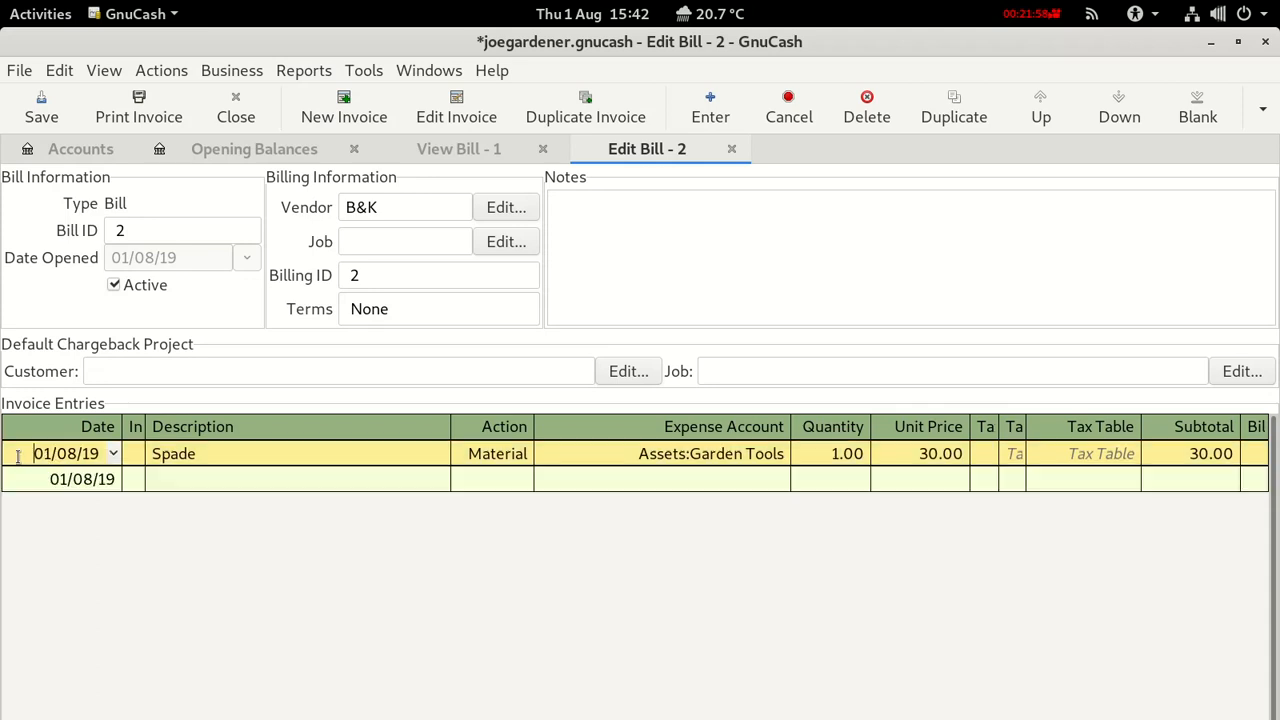
left_click(1262, 110)
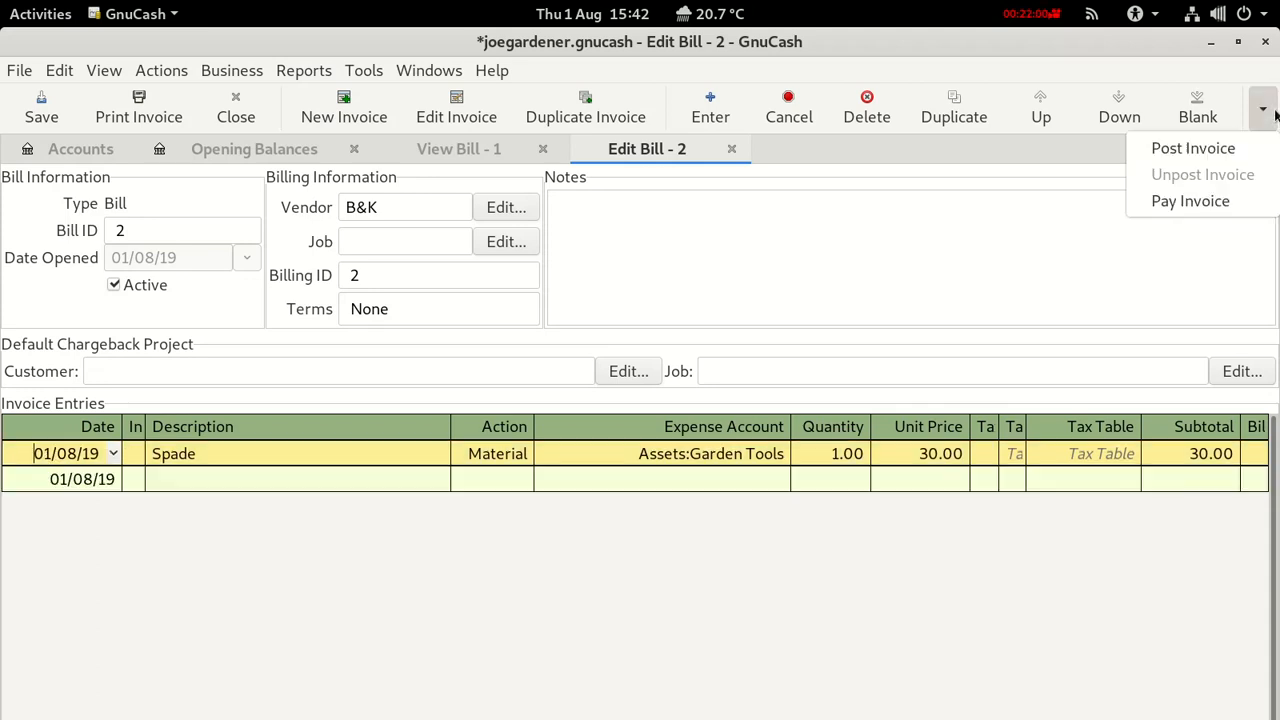
Post bill 2 dated 01/08/19 to Accounts Payable with the description 'B&K Spade Order'.
left_click(1230, 150)
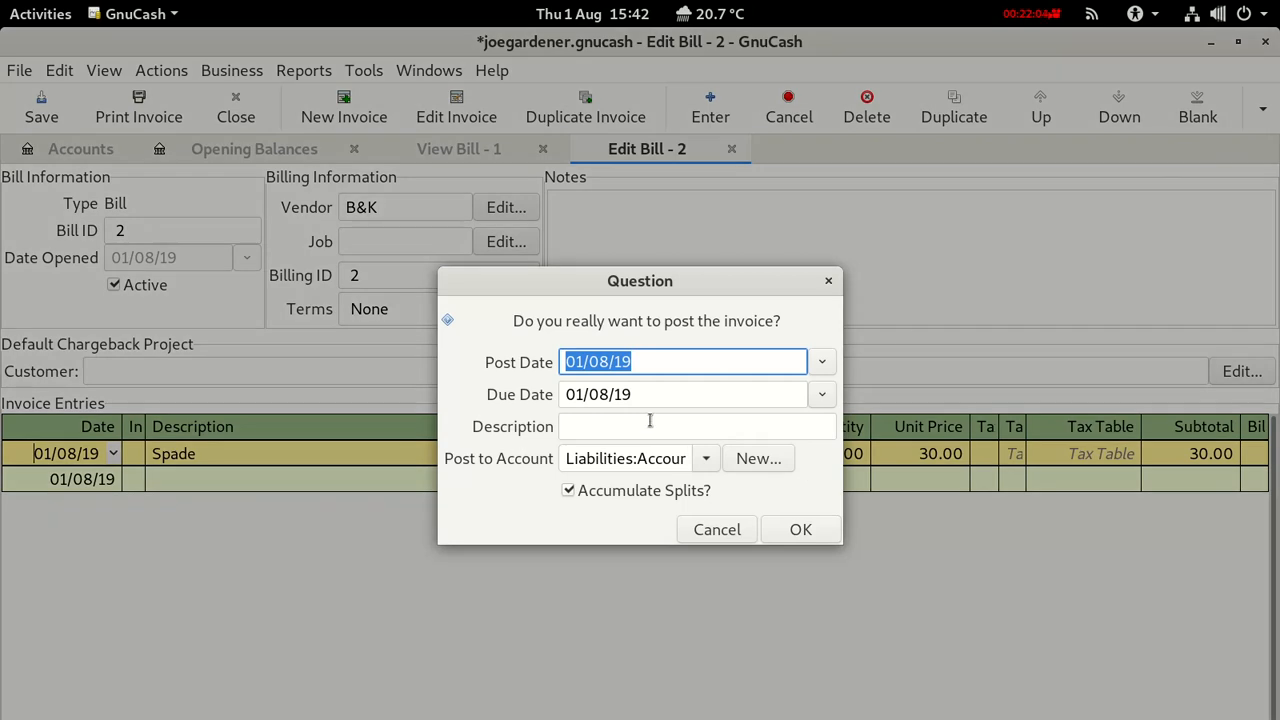
left_click(650, 421)
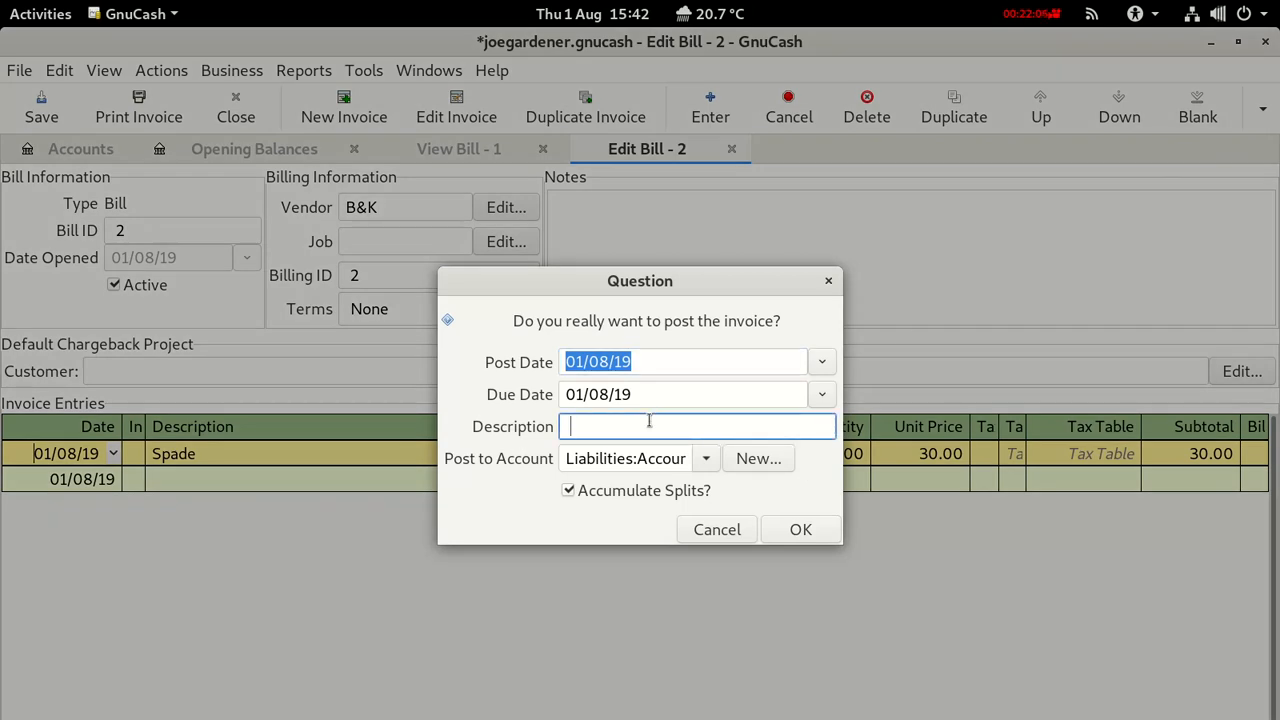
type("B&K Spade Order")
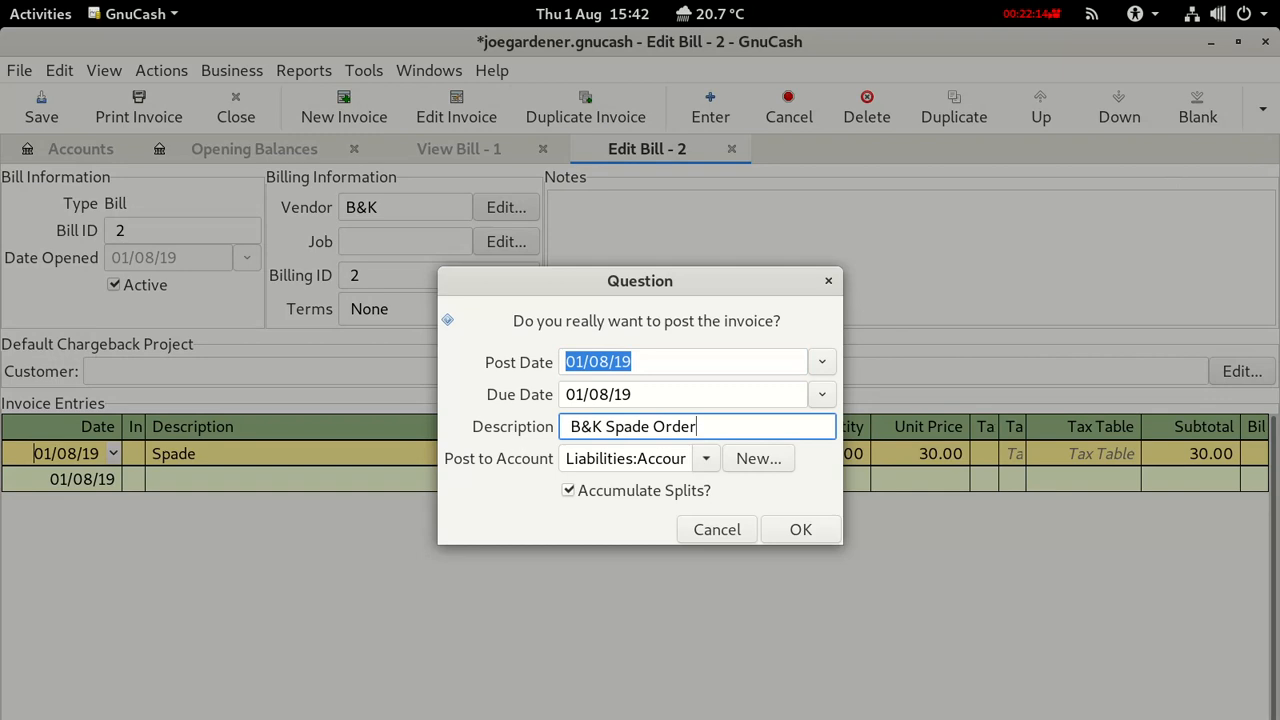
left_click(783, 533)
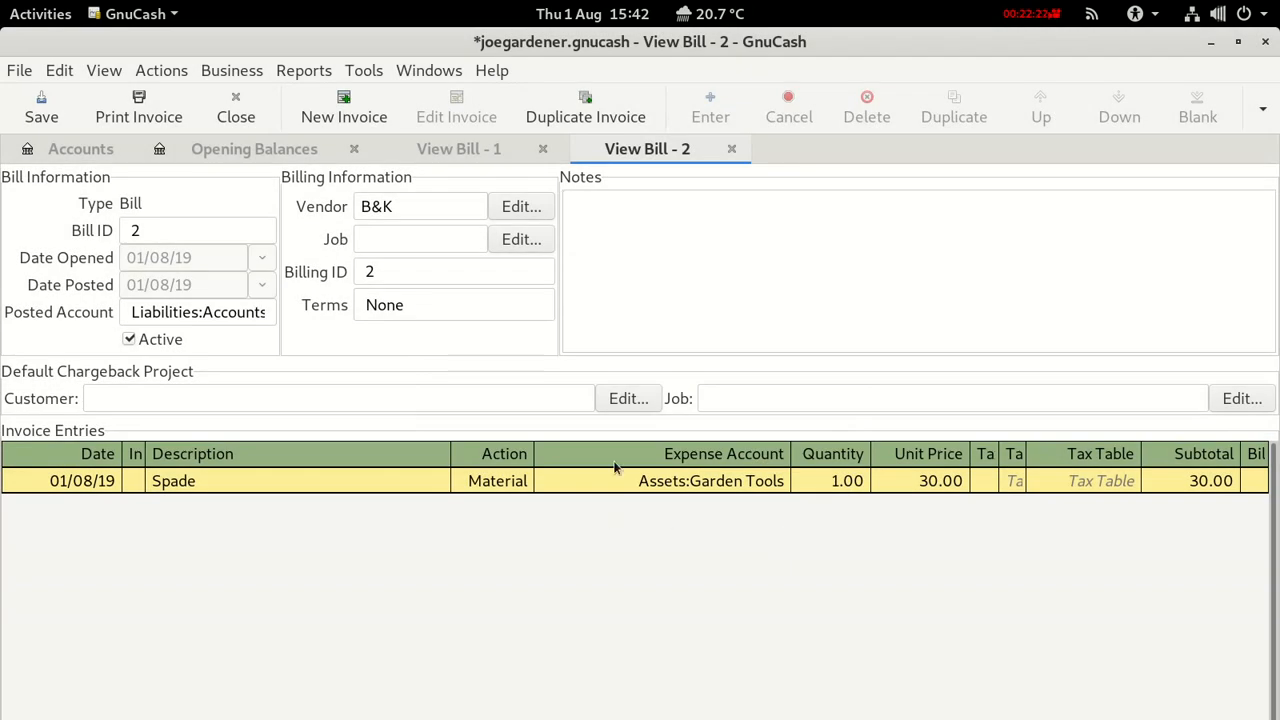
Save the book and close both View Bill tabs and the Opening Balances register.
left_click(712, 192)
left_click(41, 106)
left_click(729, 148)
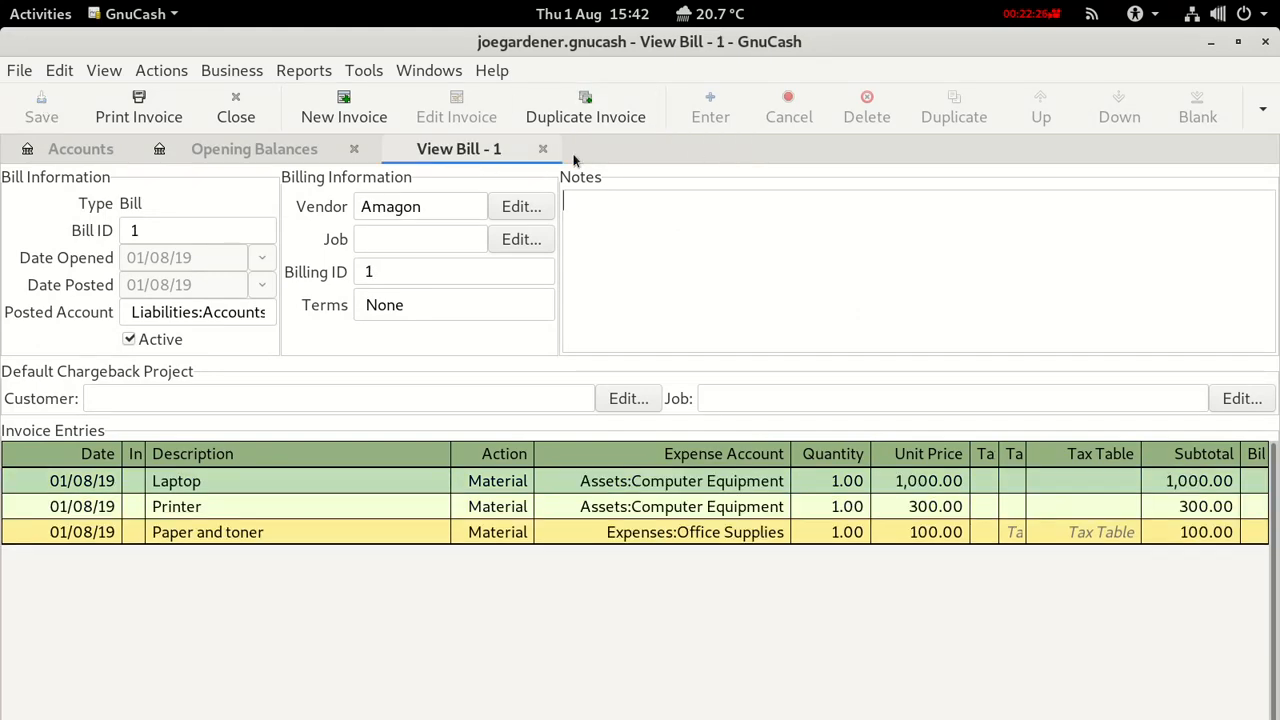
left_click(542, 148)
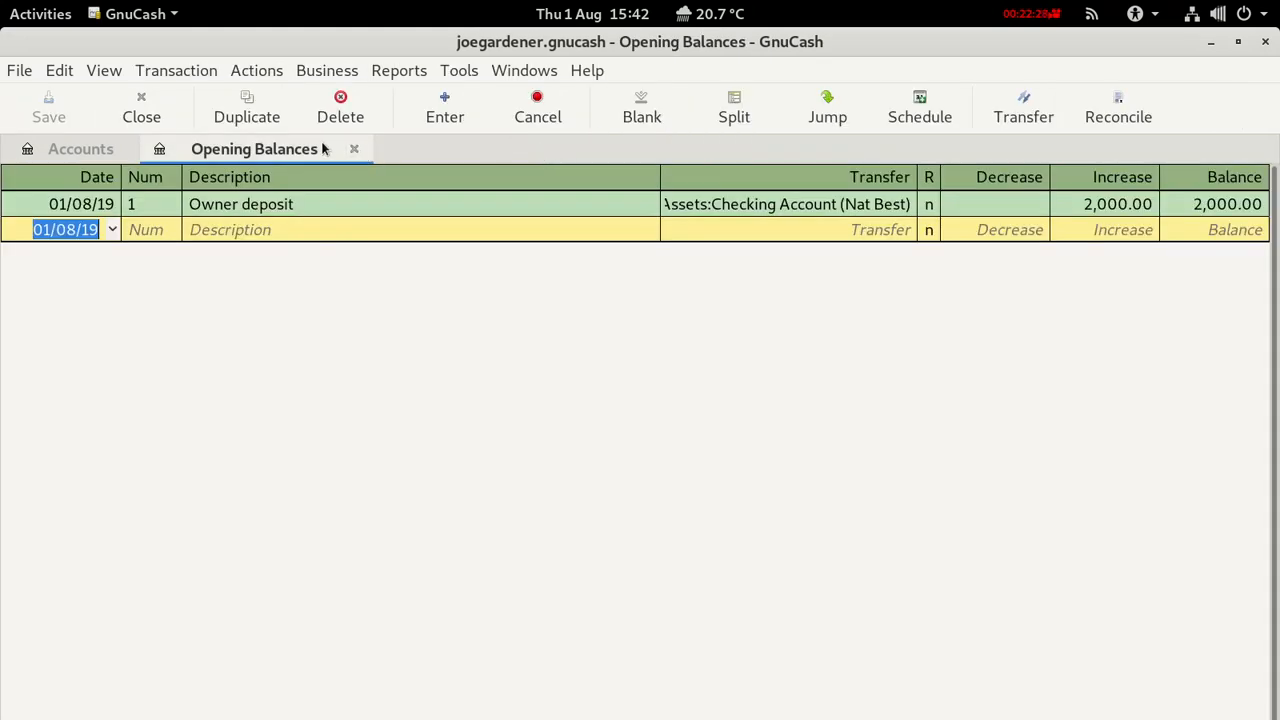
left_click(354, 148)
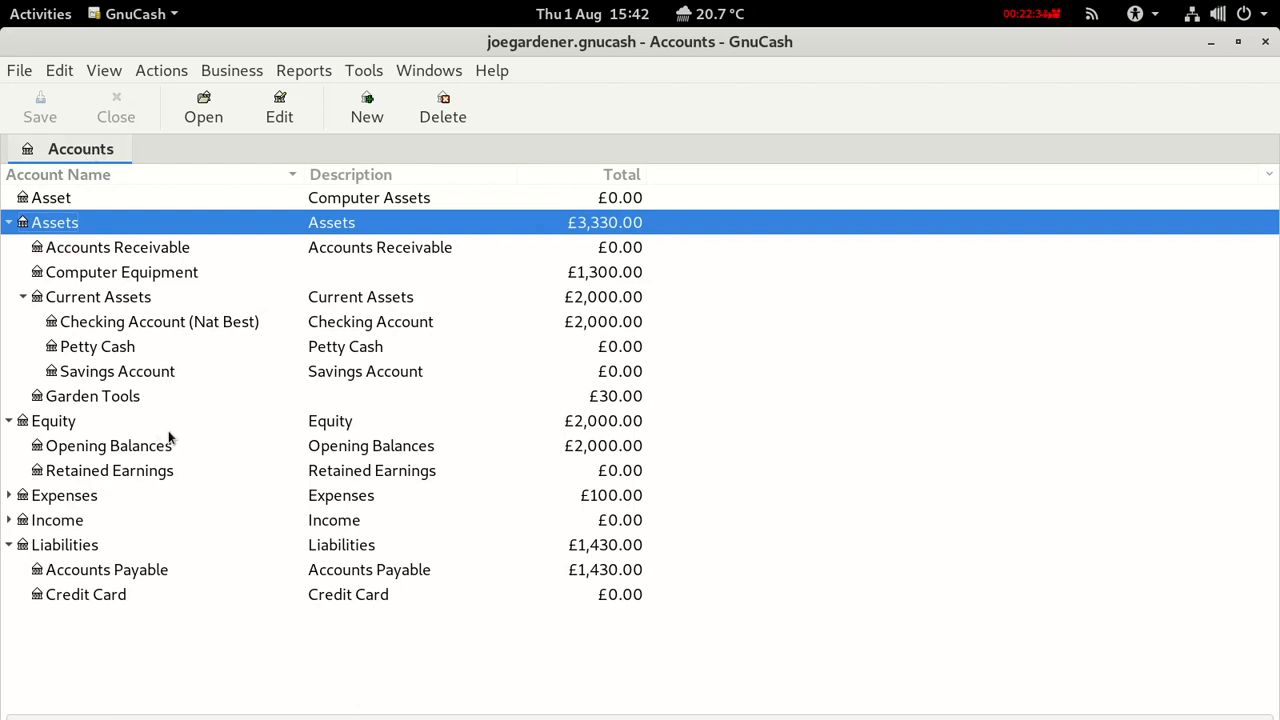
Check Accounts Payable at £1,430.00 and Garden Tools at £30.00 in the account tree.
left_click(589, 577)
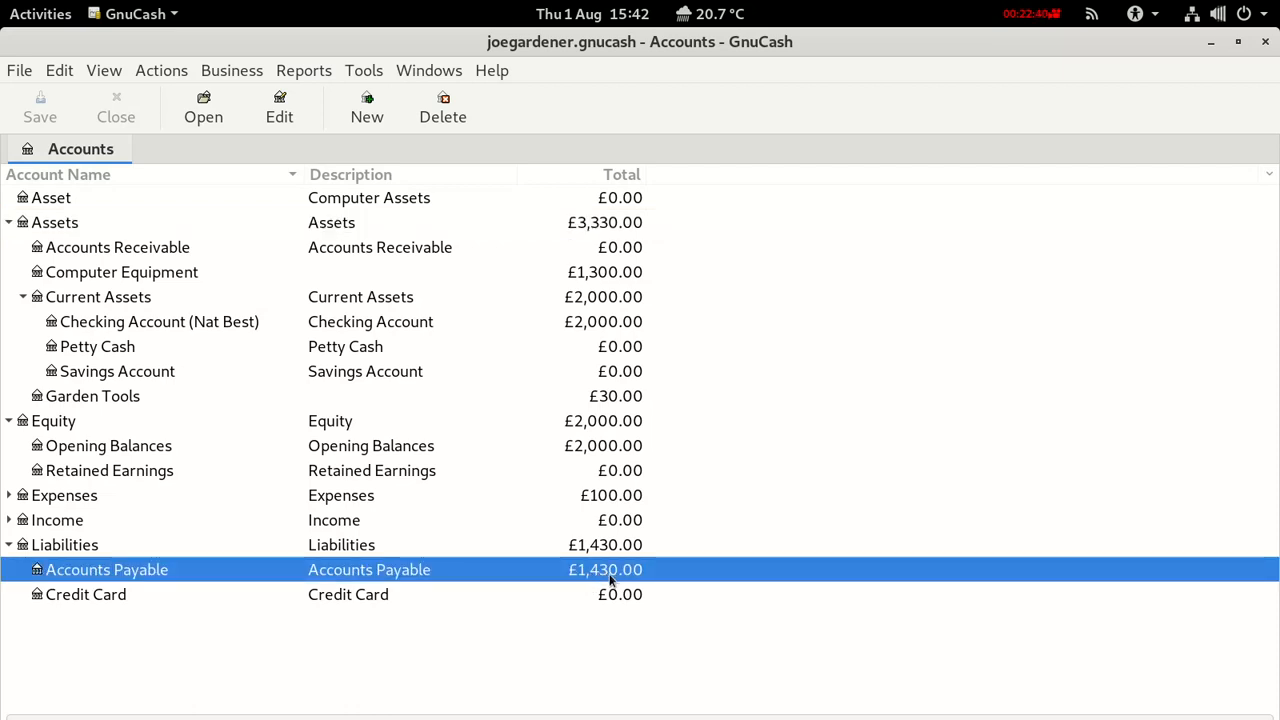
left_click(115, 404)
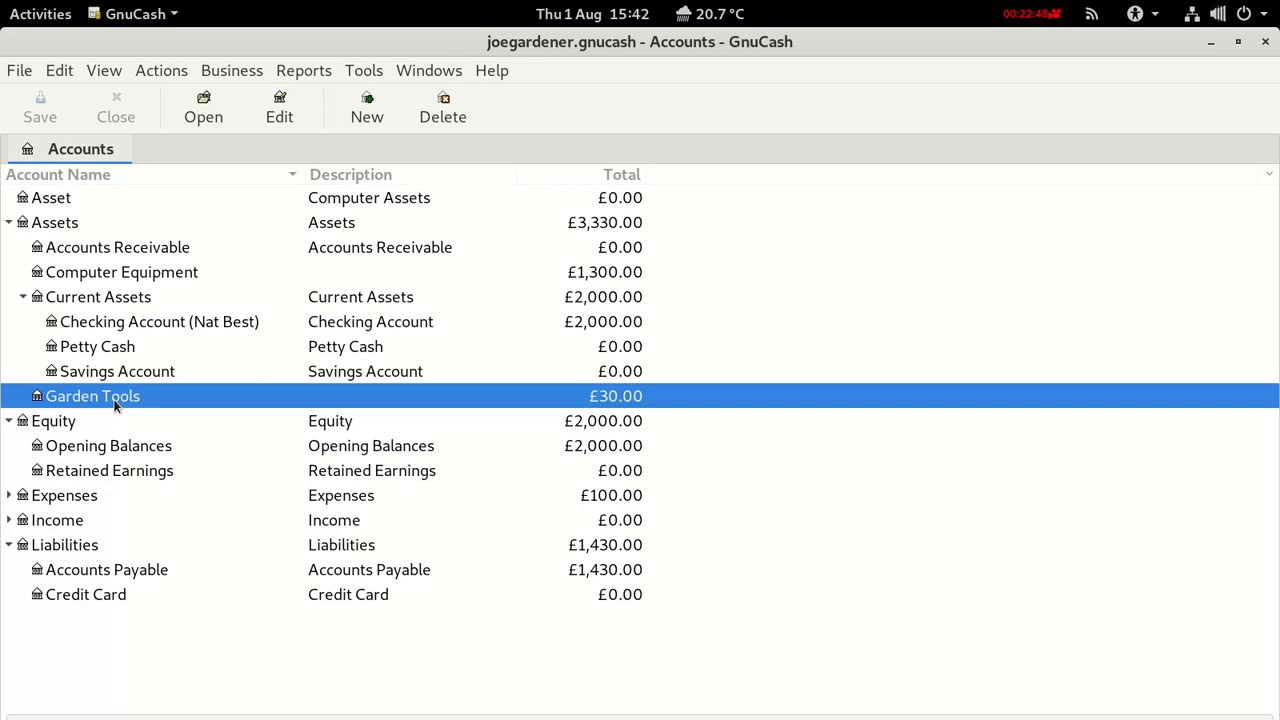
left_click(224, 78)
mouse_move(238, 96)
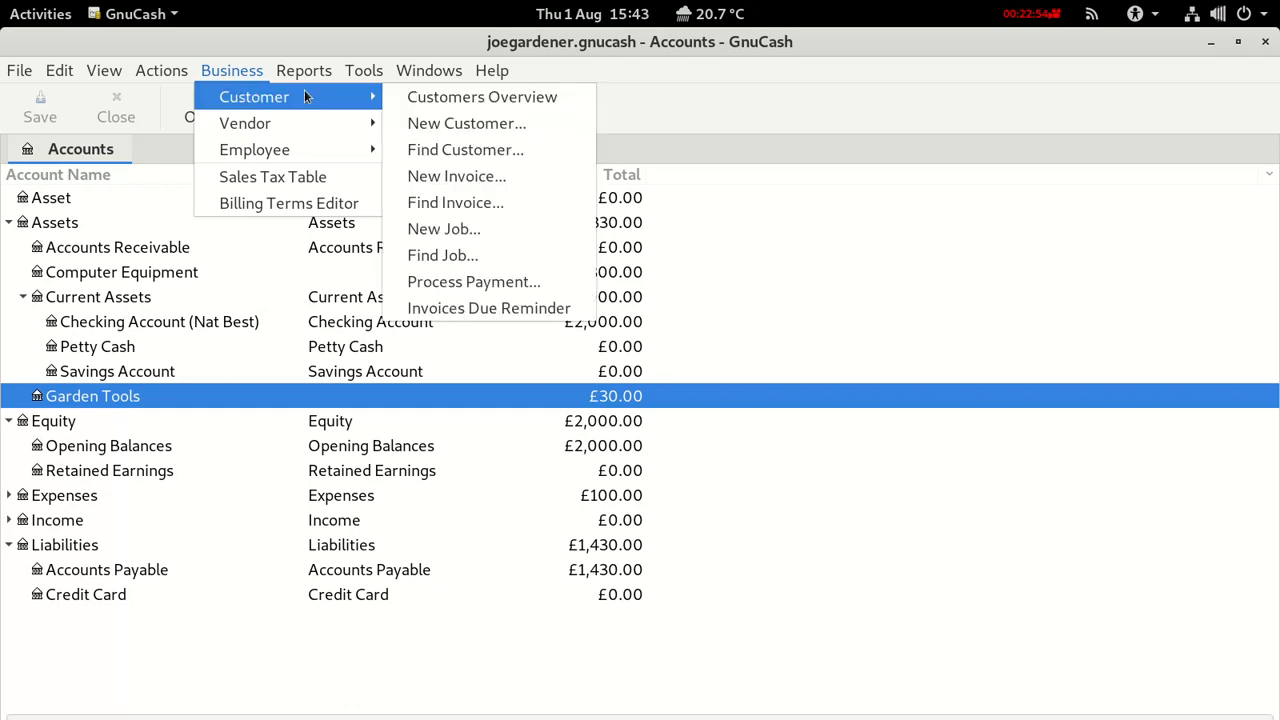
Create customer invoice ID 1 for the existing customer with billing ID 1.
left_click(445, 178)
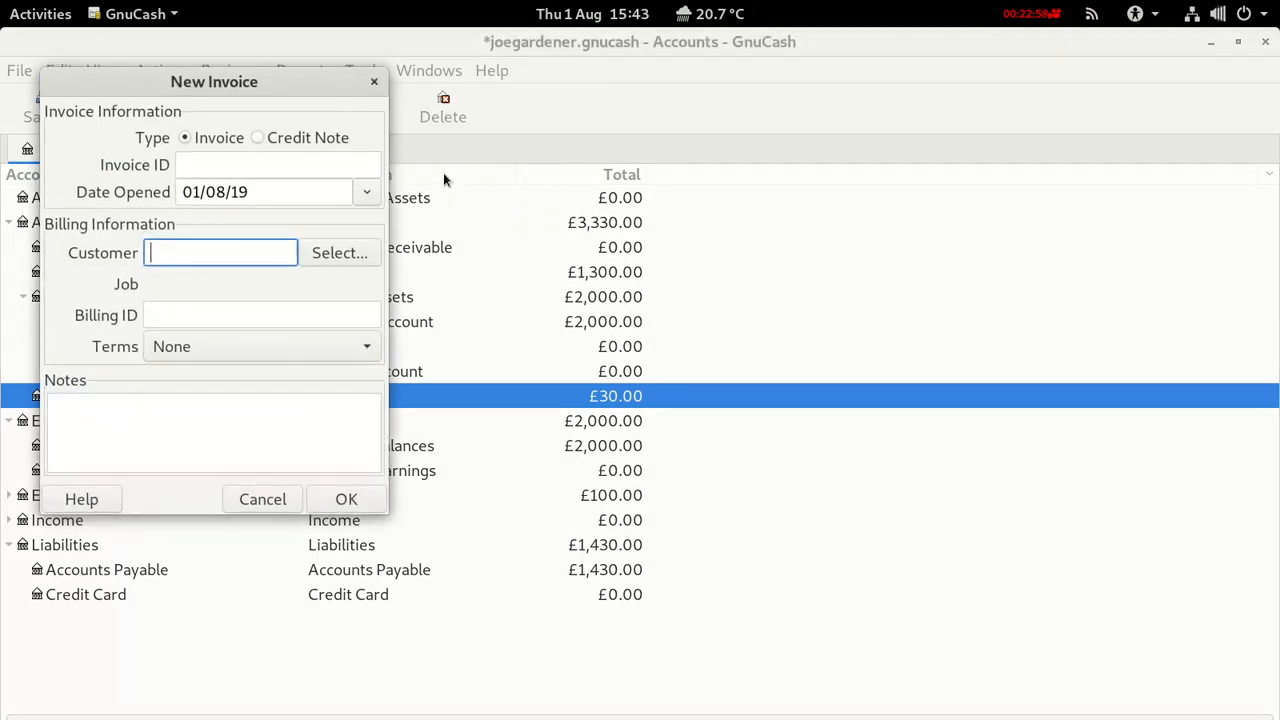
left_click(226, 160)
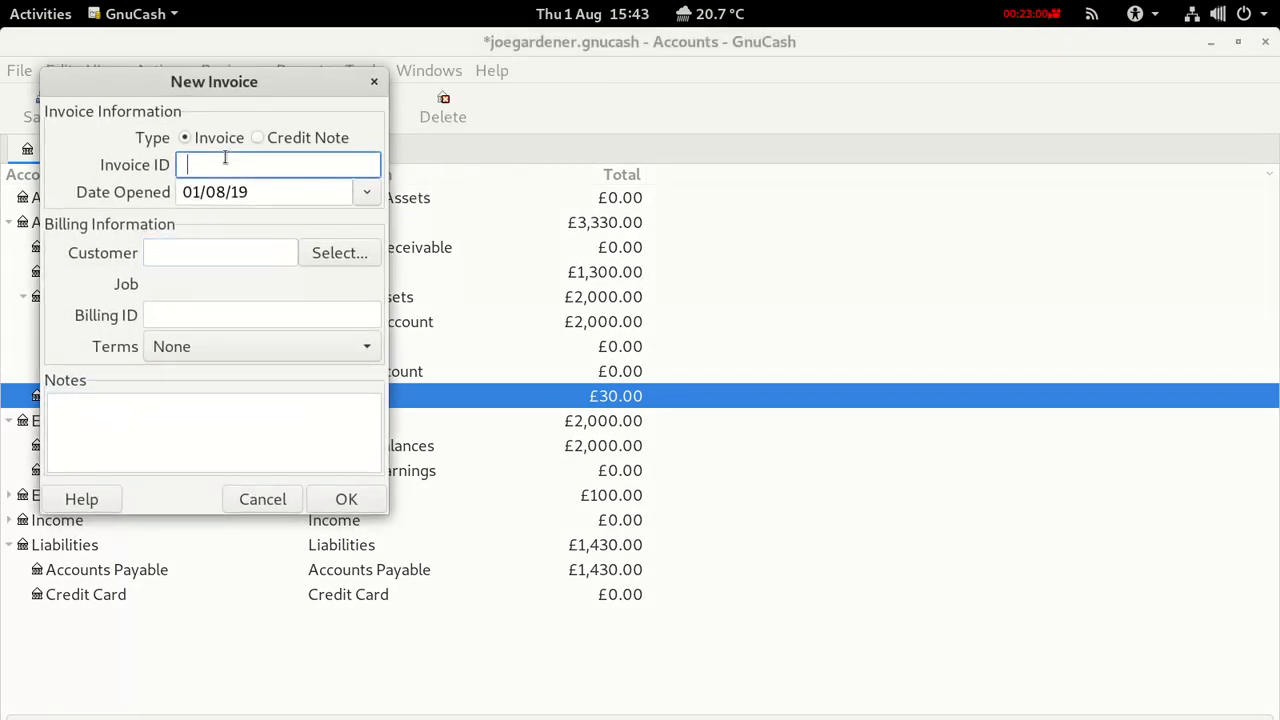
type("1")
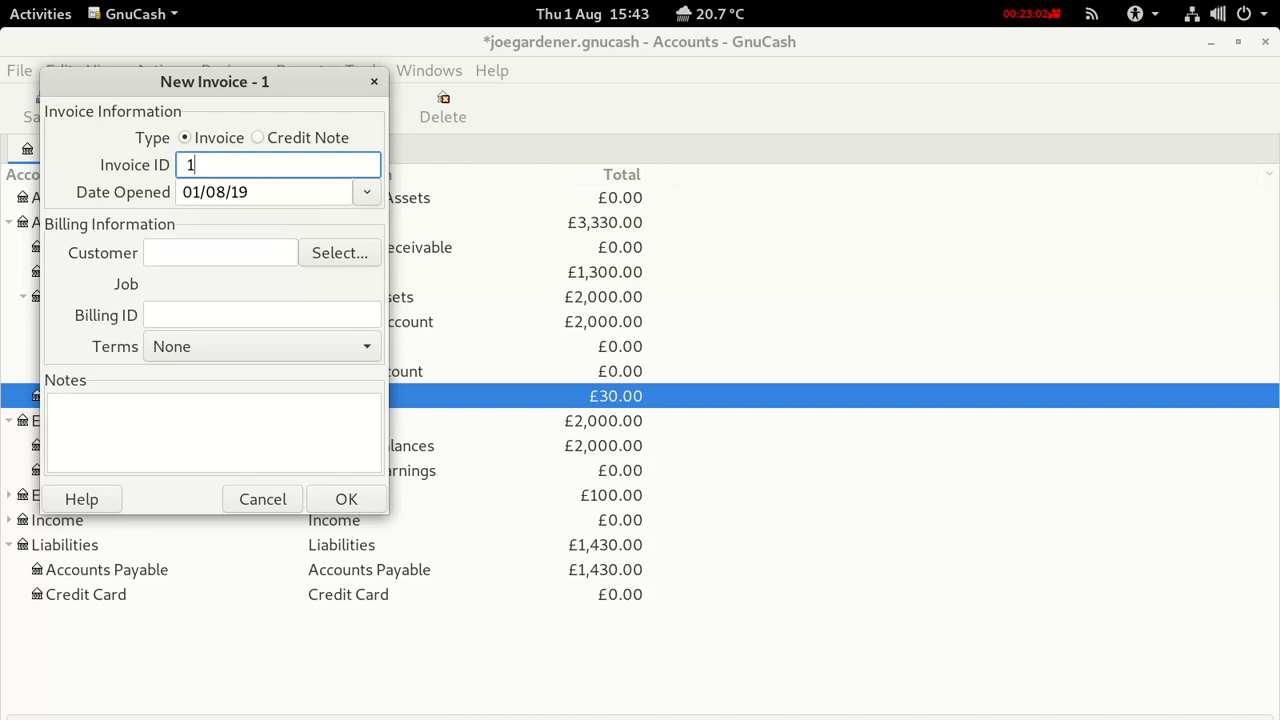
left_click(191, 252)
type("Mr")
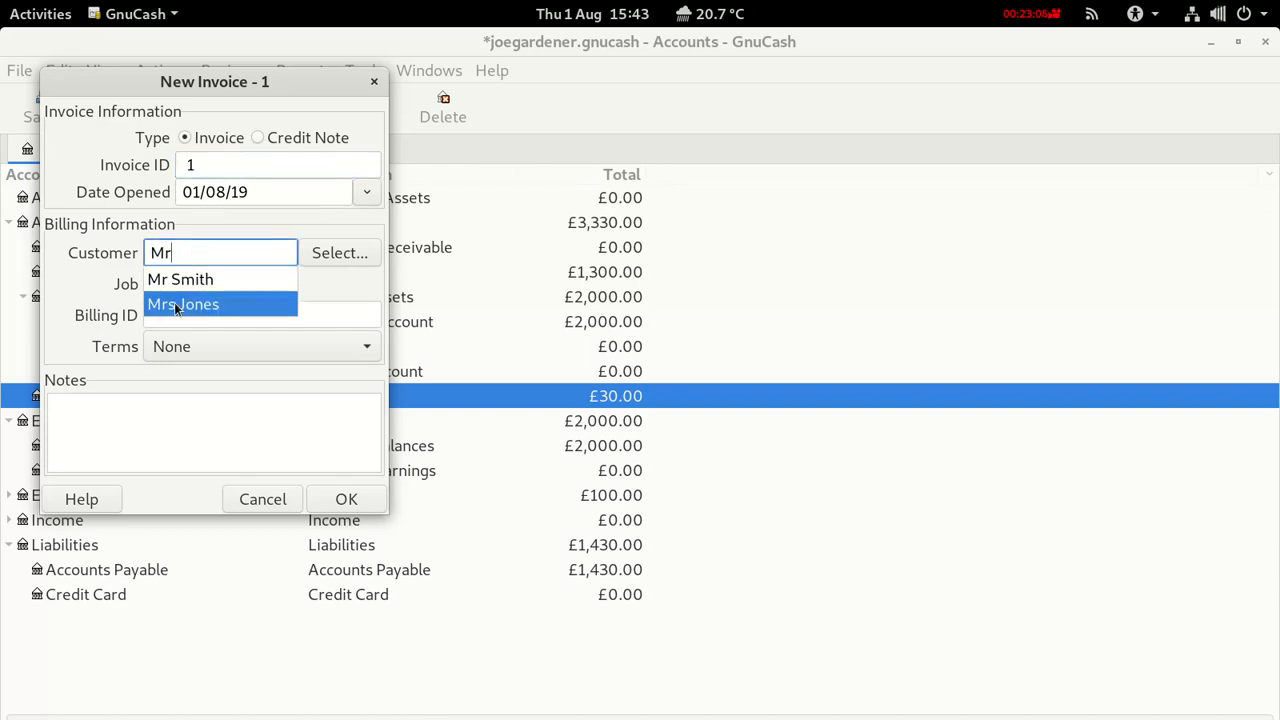
left_click(176, 303)
left_click(171, 288)
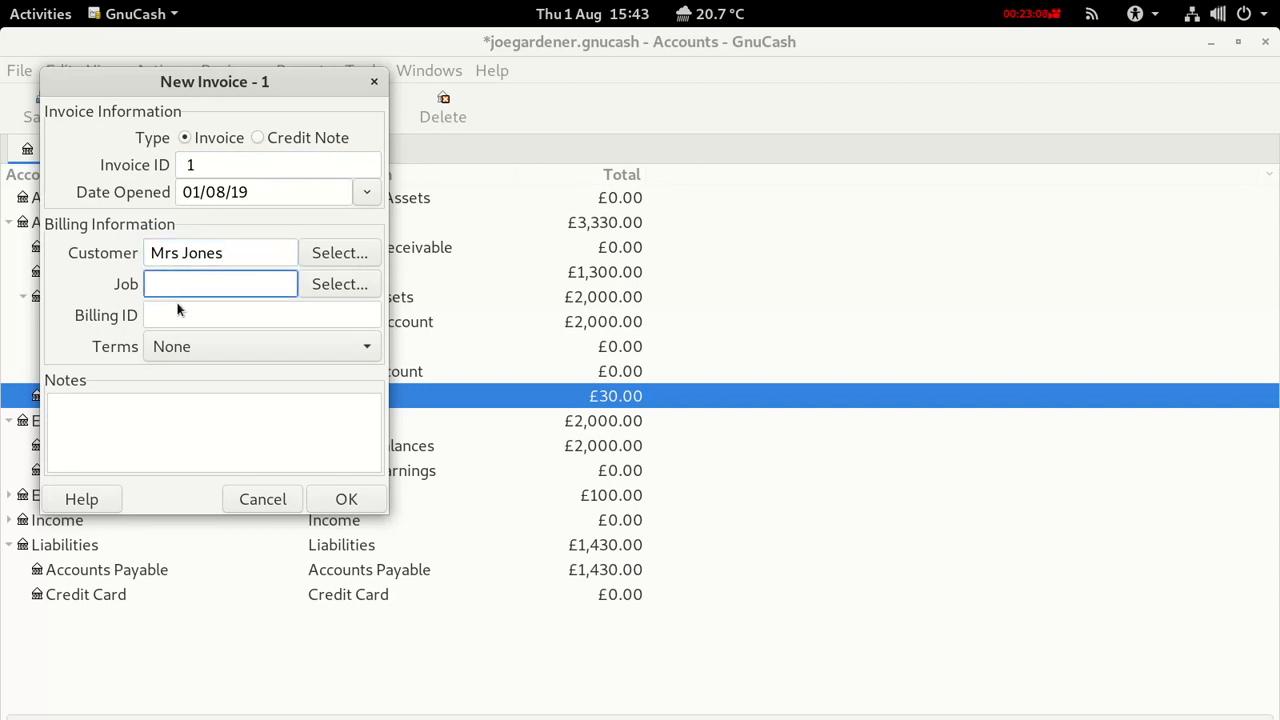
left_click(177, 309)
type("1")
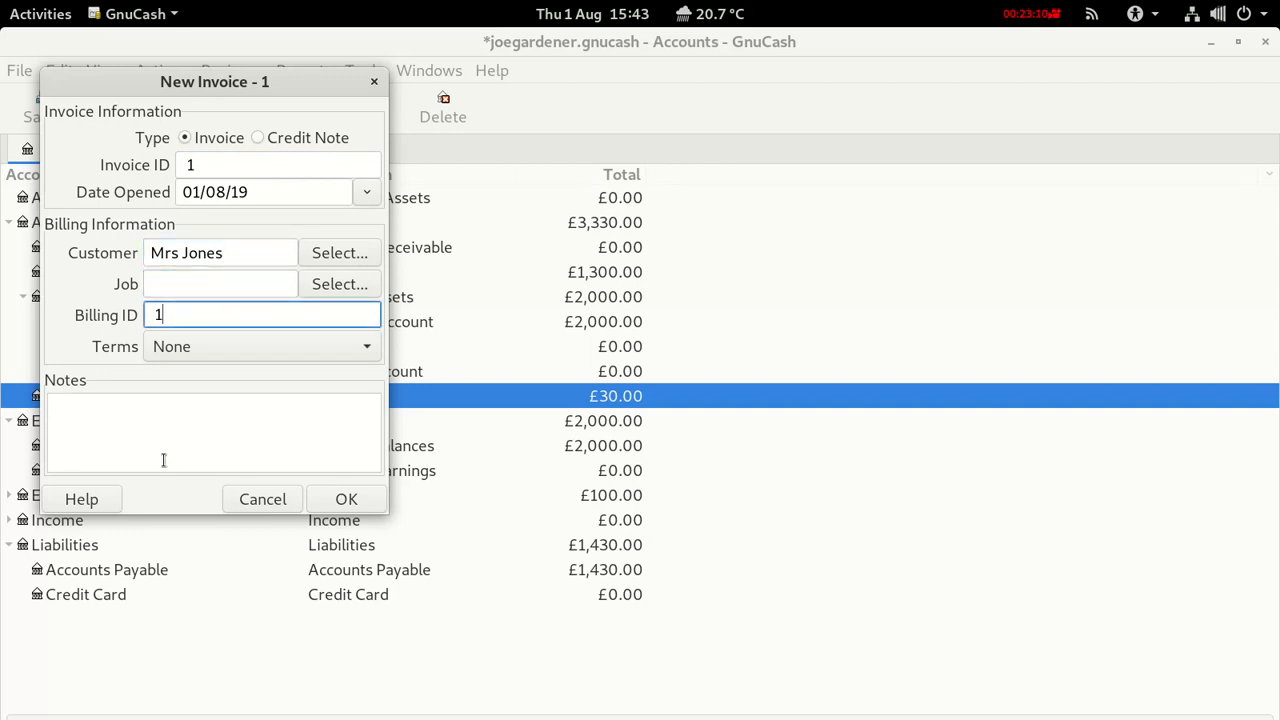
left_click(346, 499)
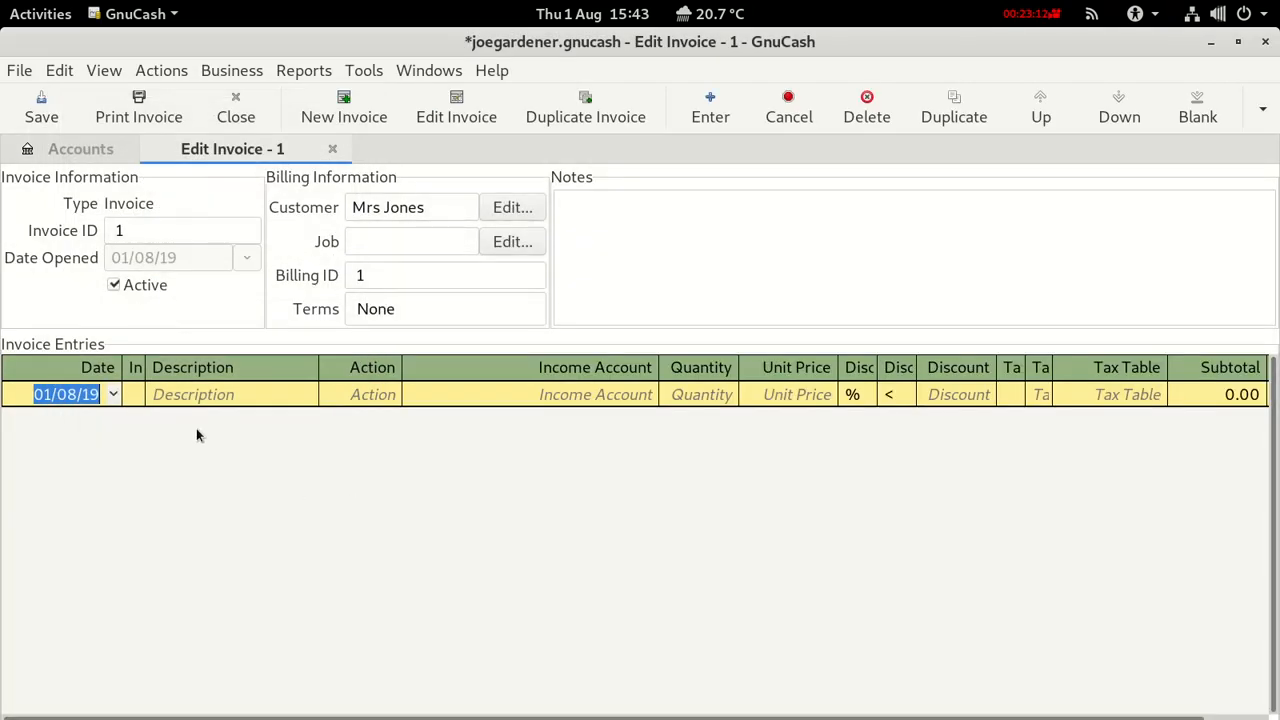
Start an invoice line described 'Garden work' with action Hours.
left_click(173, 399)
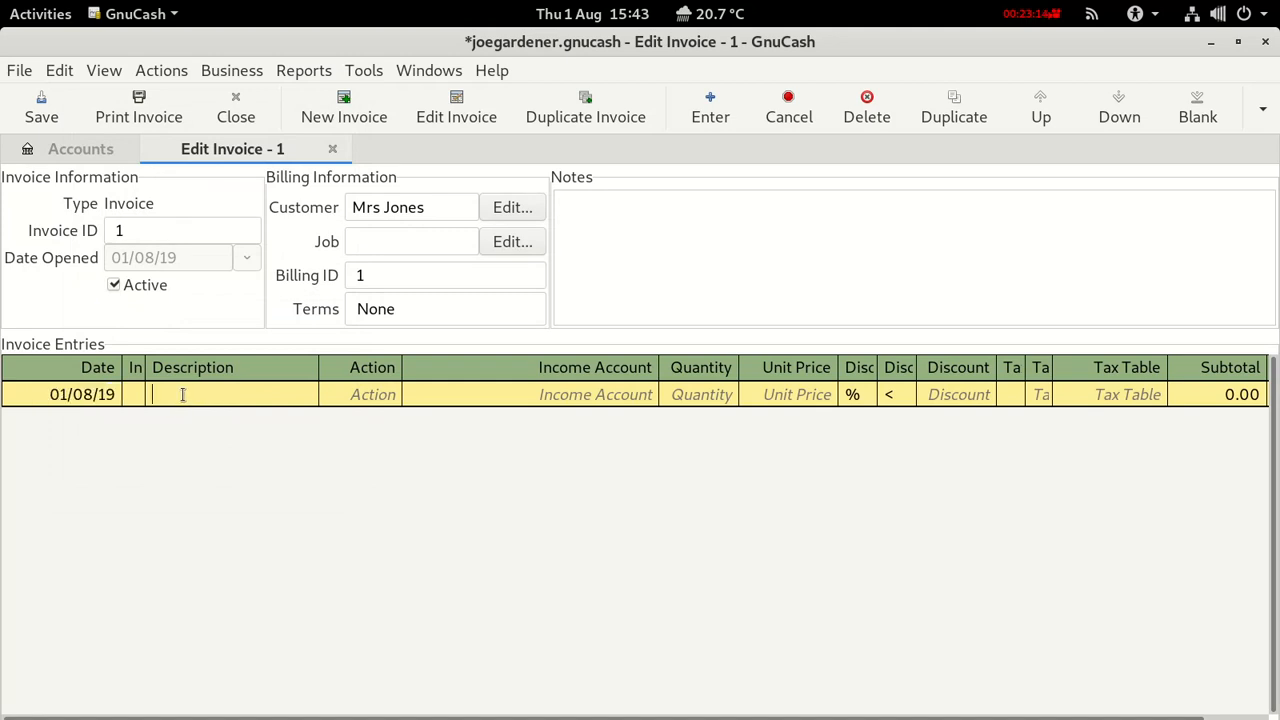
type("Garden Wo")
key("BackSpace")
key("BackSpace")
key("BackSpace")
type("work")
left_click(380, 403)
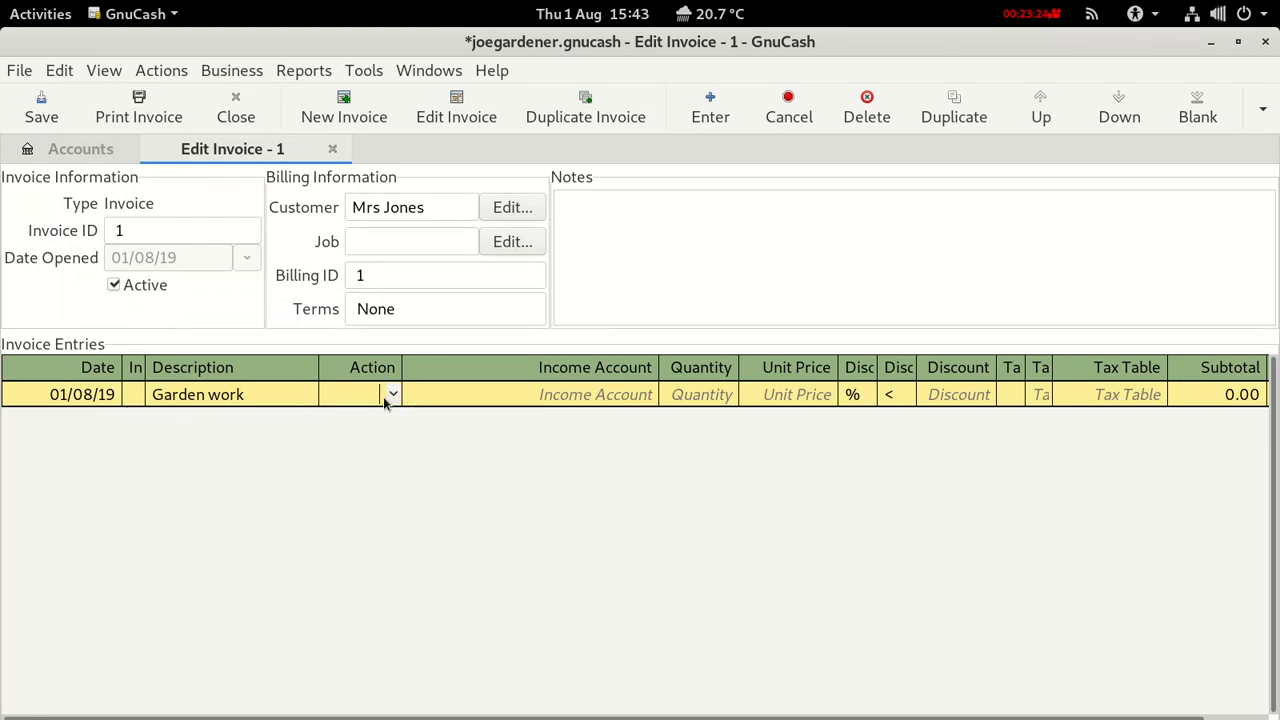
left_click(391, 395)
left_click(358, 428)
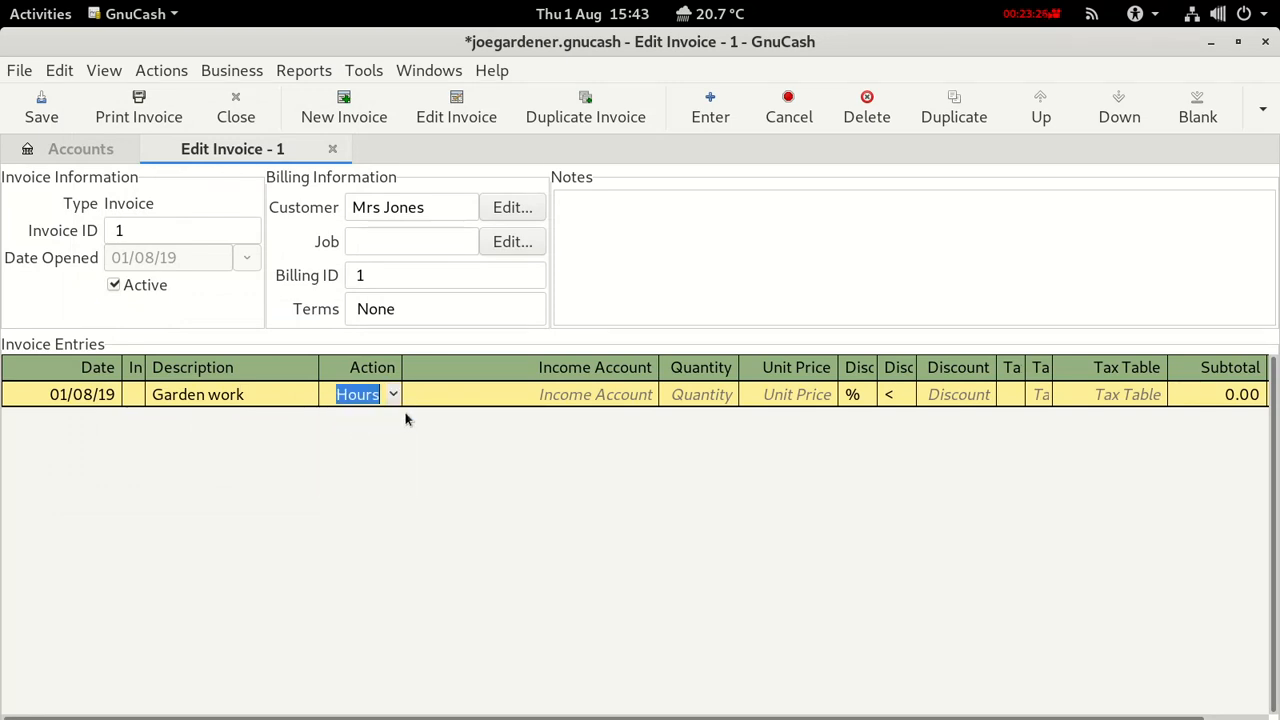
Book the line to Income:Sales at quantity 4 and unit price 20, subtotal 80.00.
left_click(598, 394)
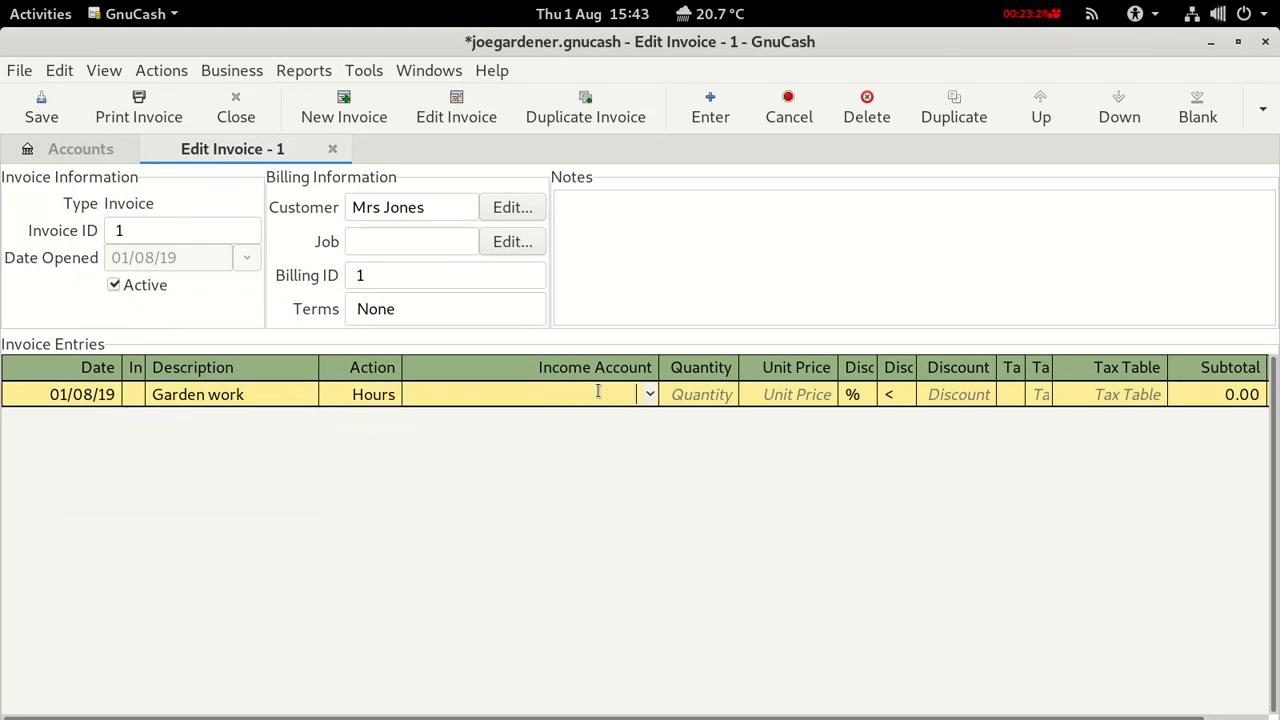
left_click(649, 395)
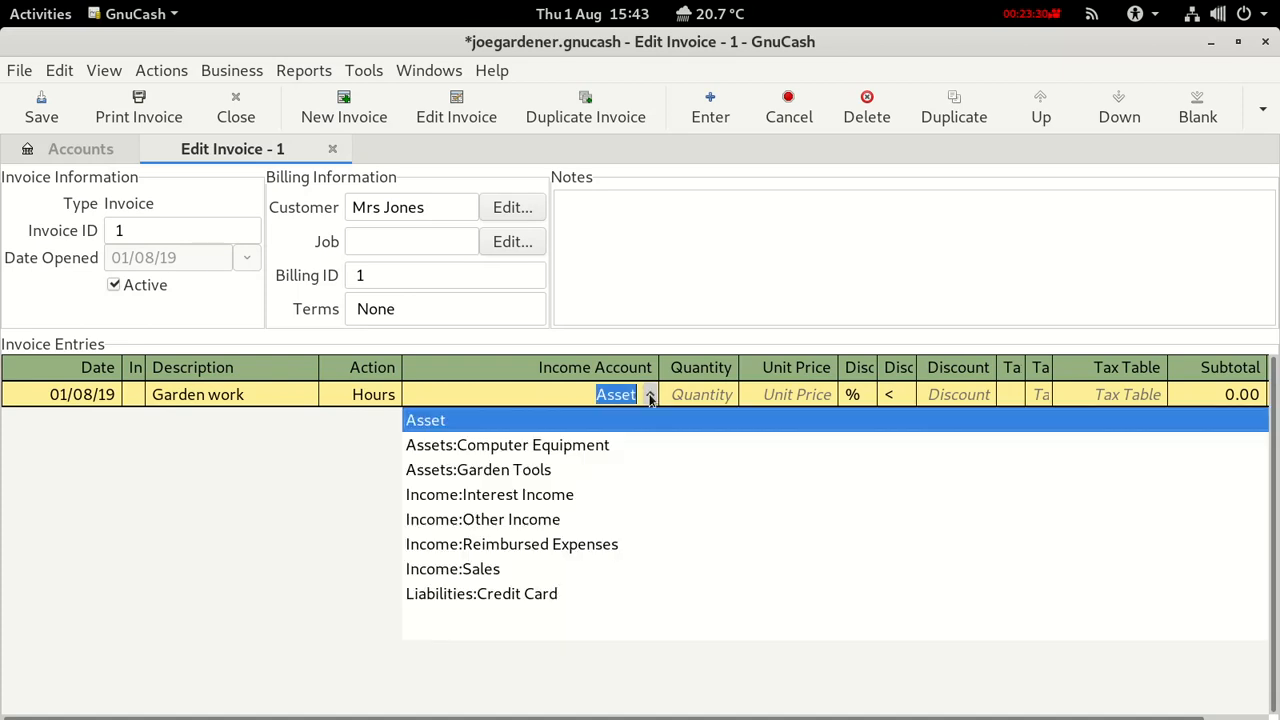
left_click(474, 569)
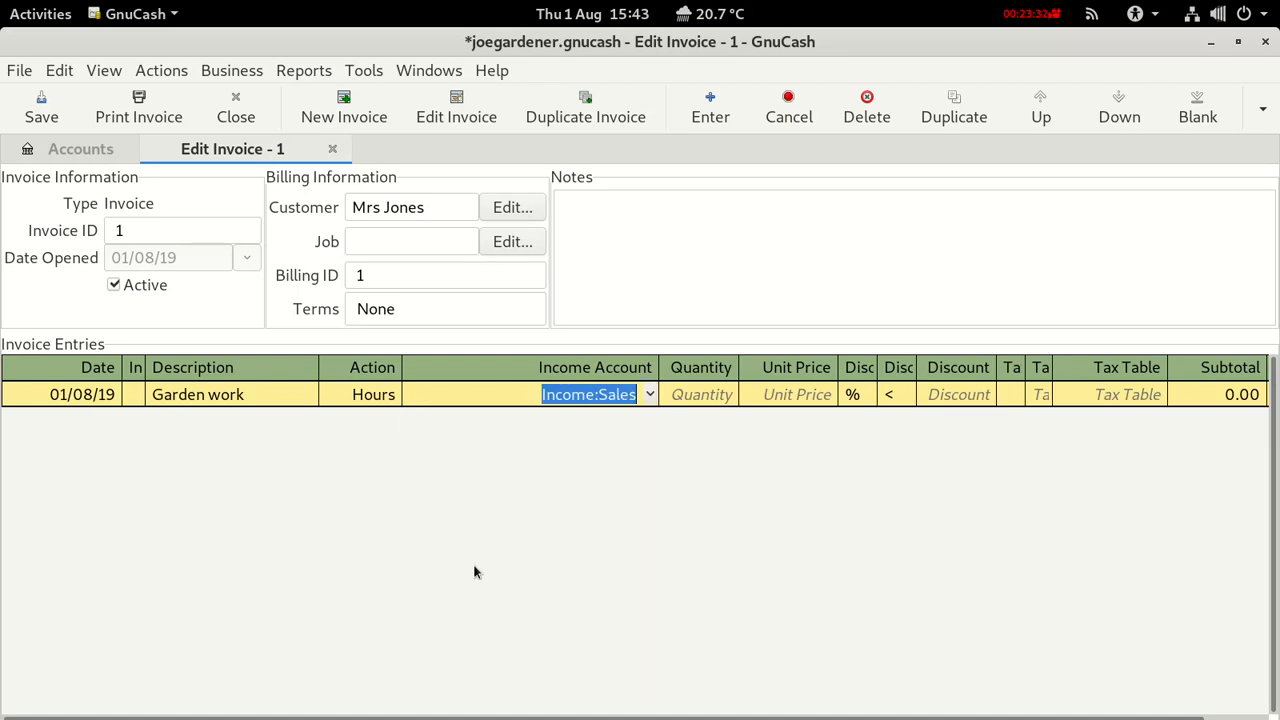
left_click(692, 398)
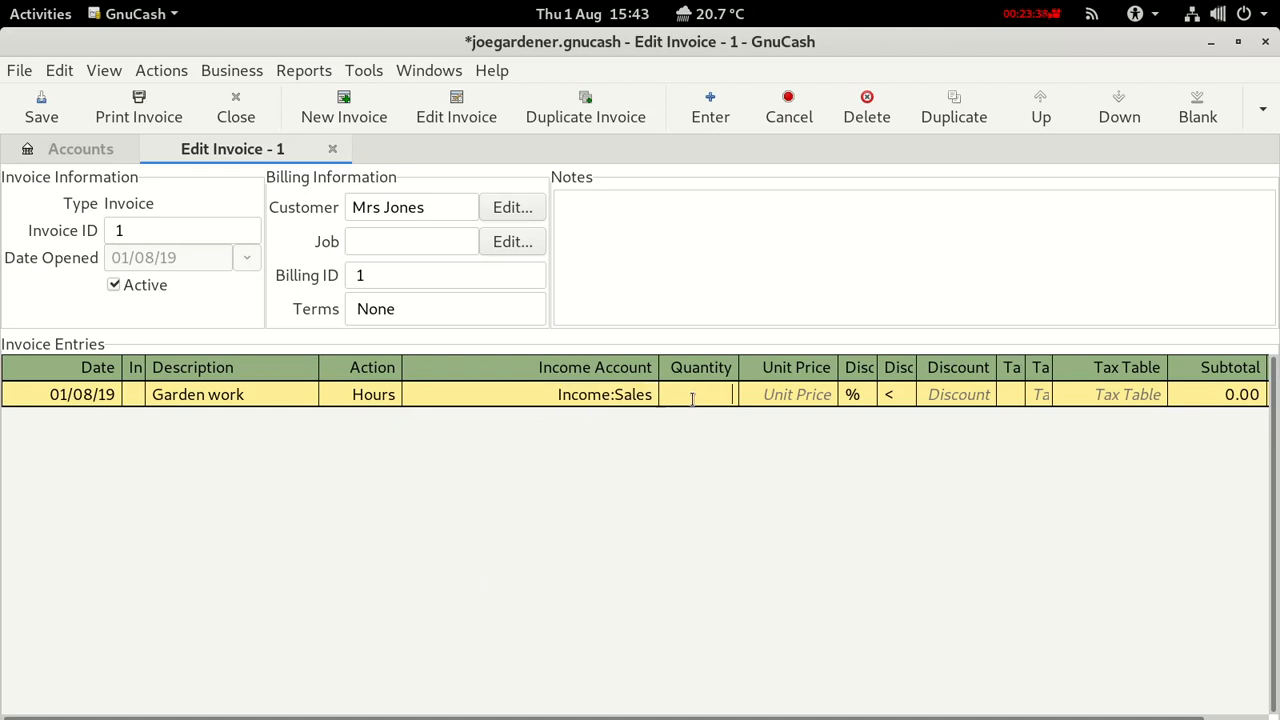
type("4")
left_click(801, 398)
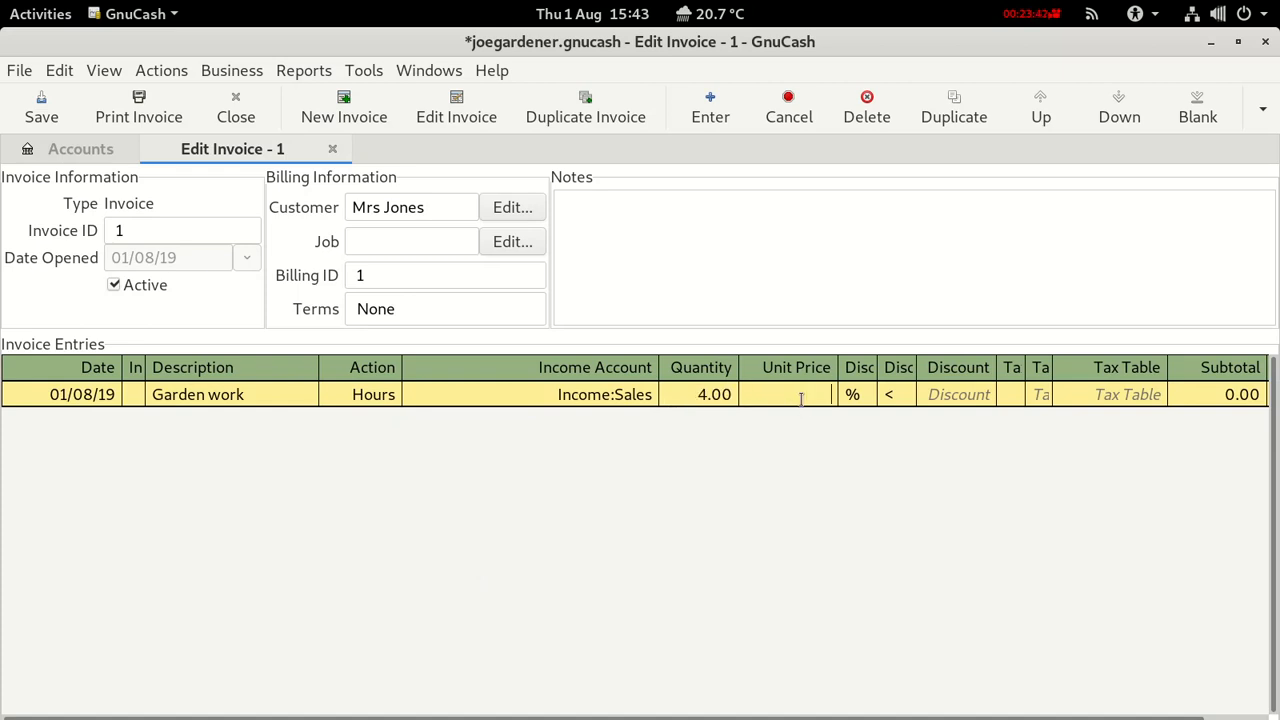
type("20")
key("Return")
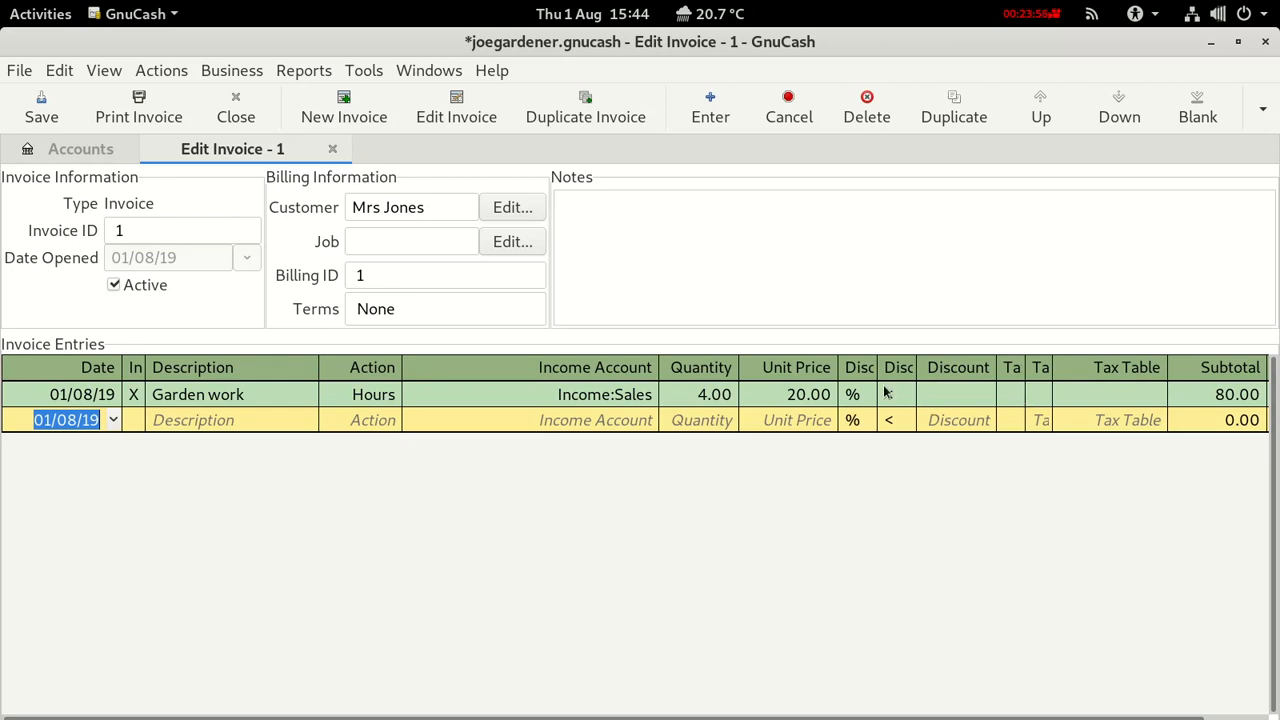
left_click(40, 393)
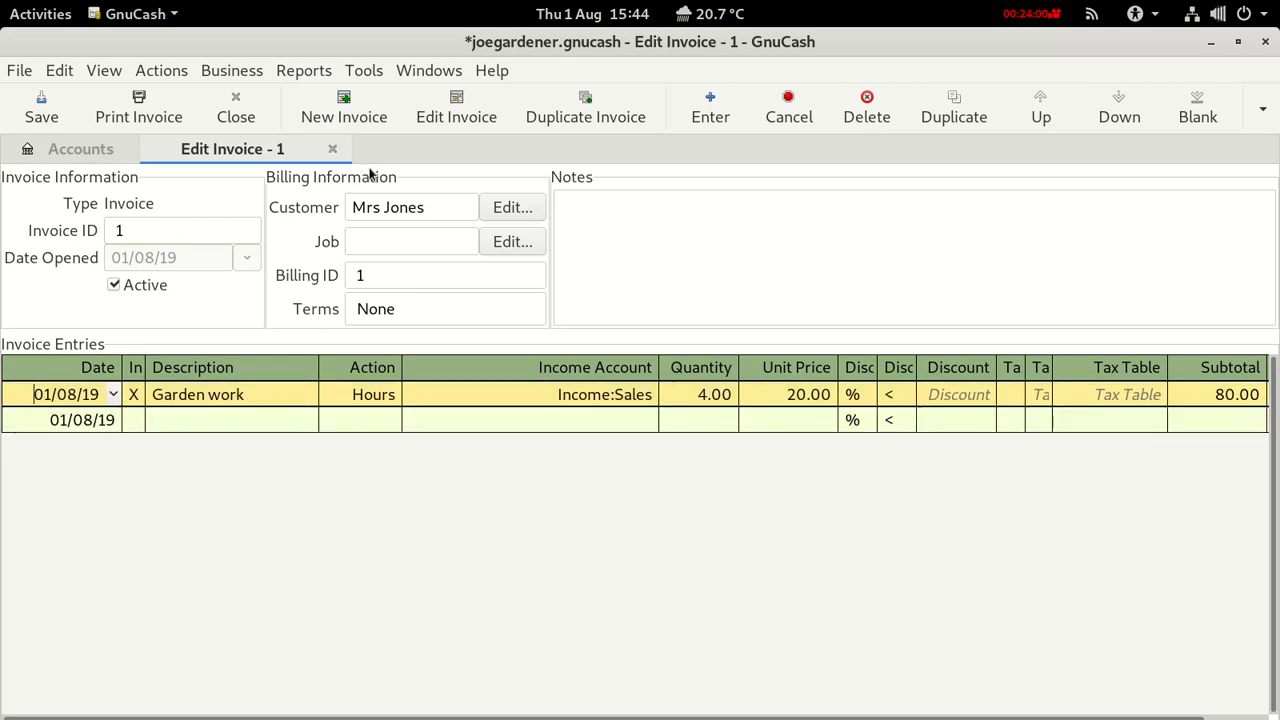
left_click(175, 118)
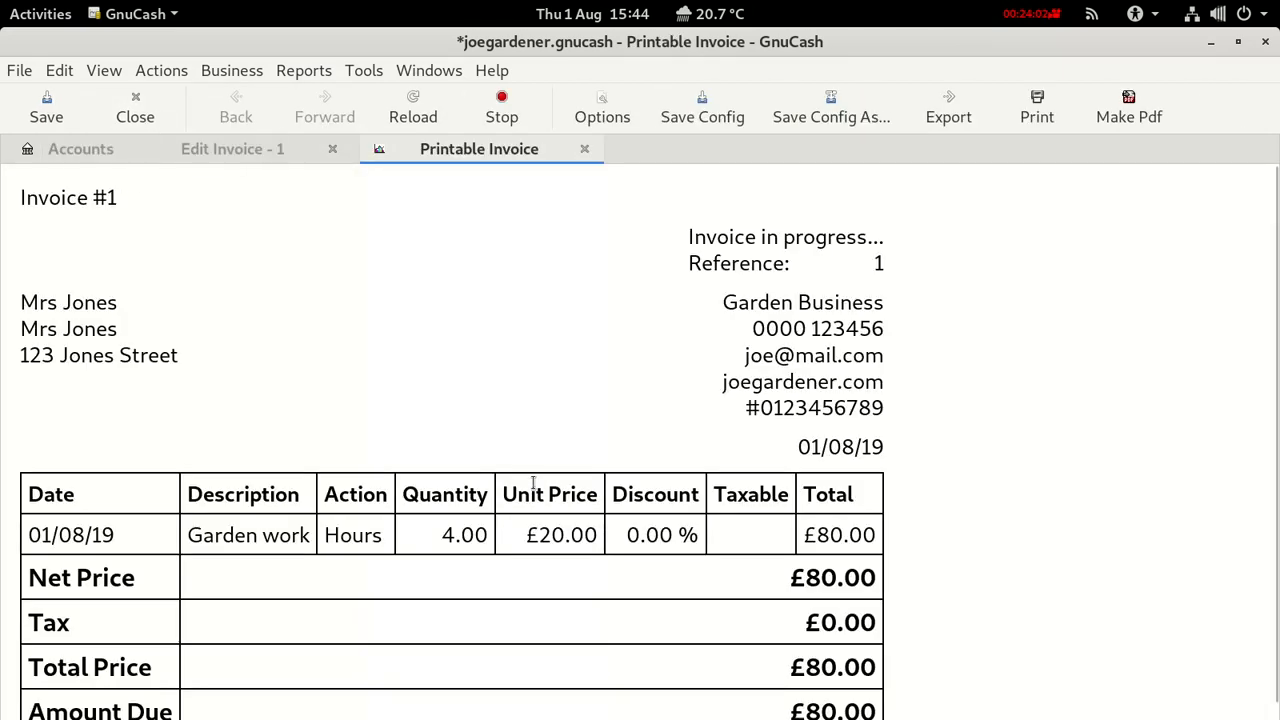
scroll(720, 552, "down", 1)
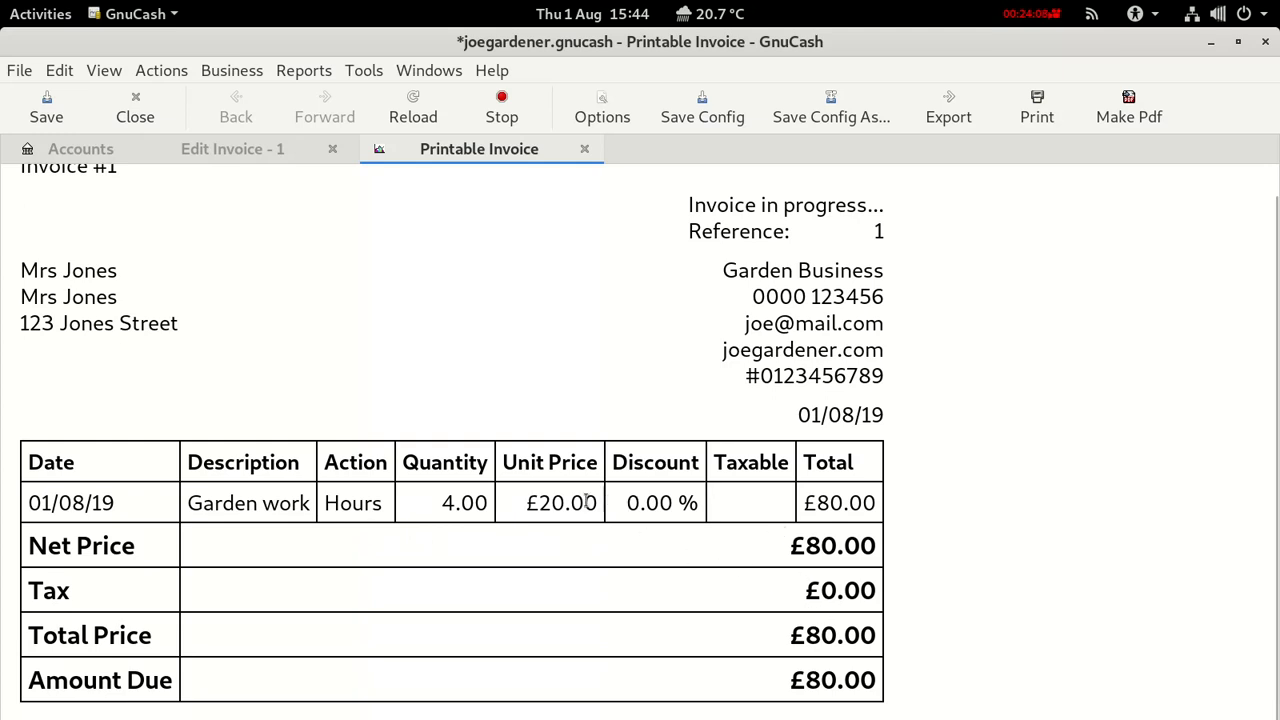
left_click(585, 150)
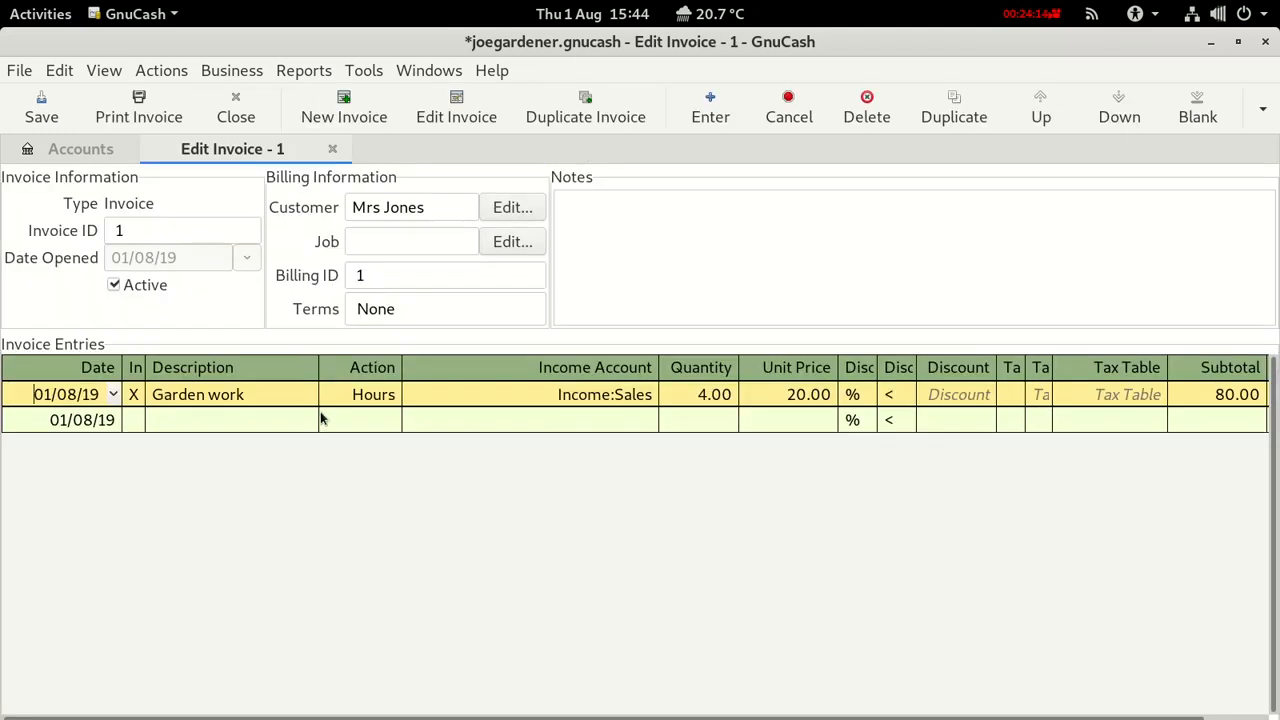
Start a new line dated 14/07/19 described 'Garden work' with action Hours.
left_click(34, 422)
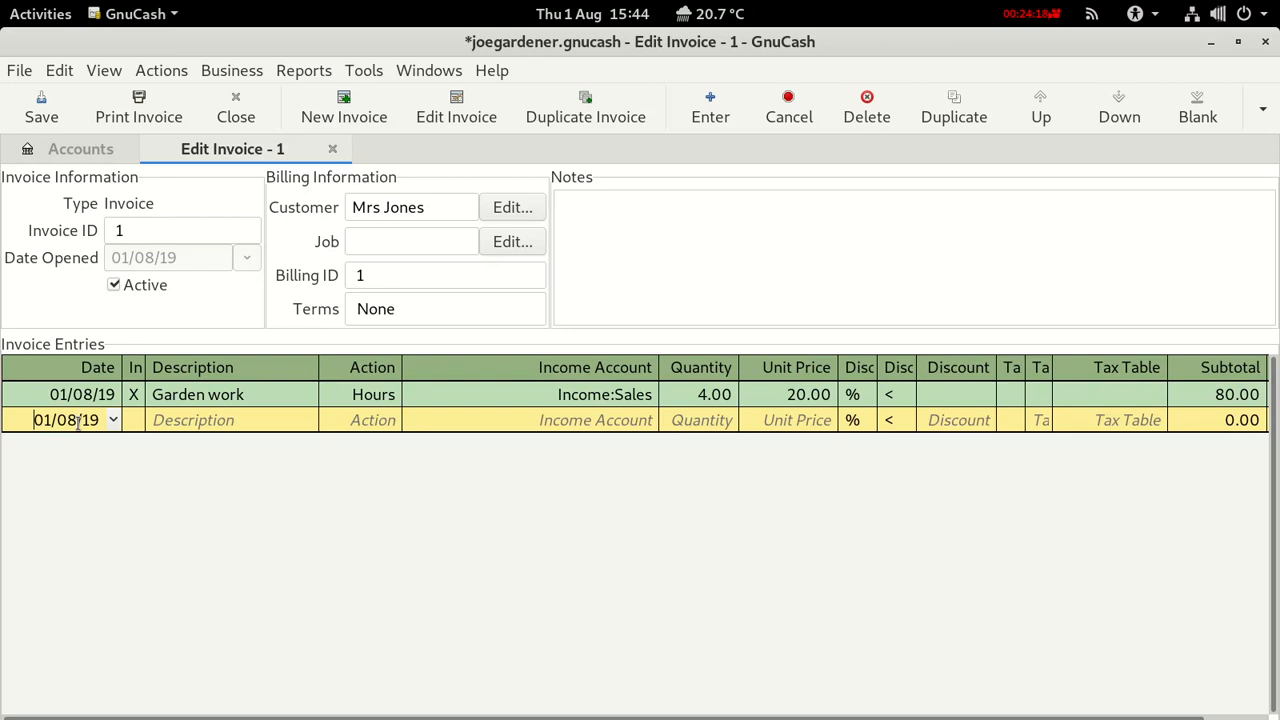
left_click(113, 421)
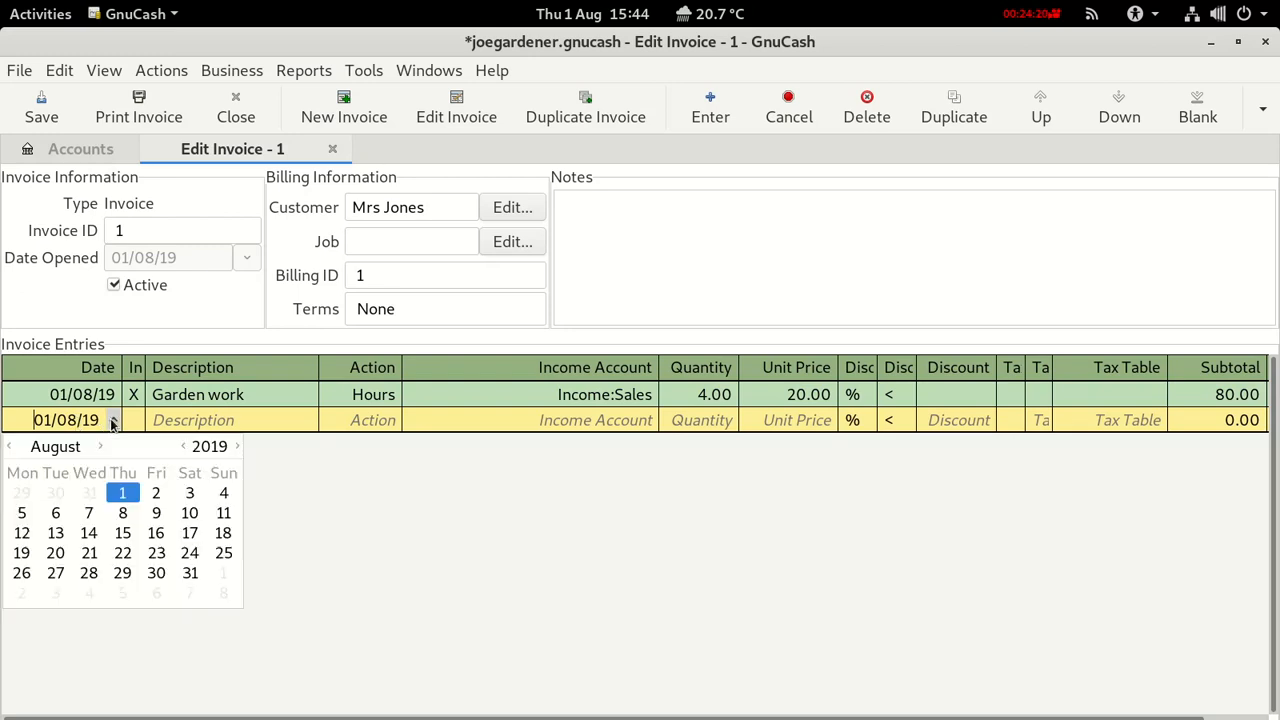
left_click(8, 447)
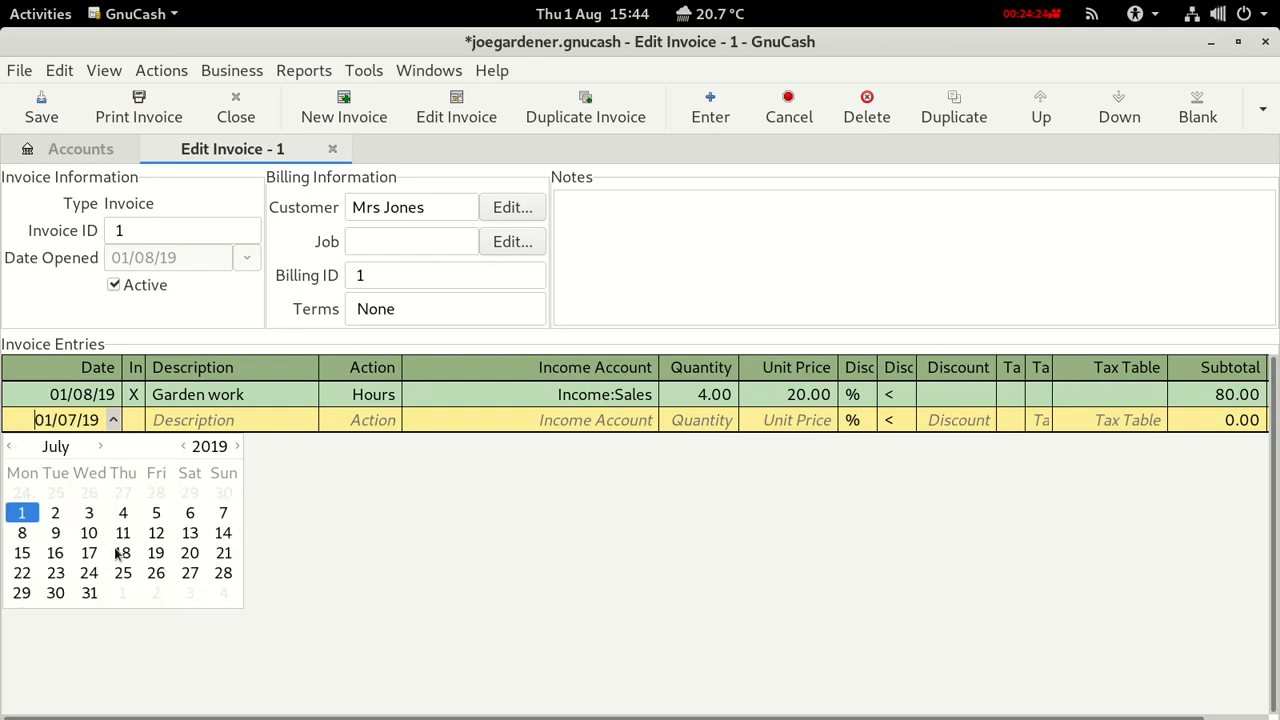
left_click(222, 535)
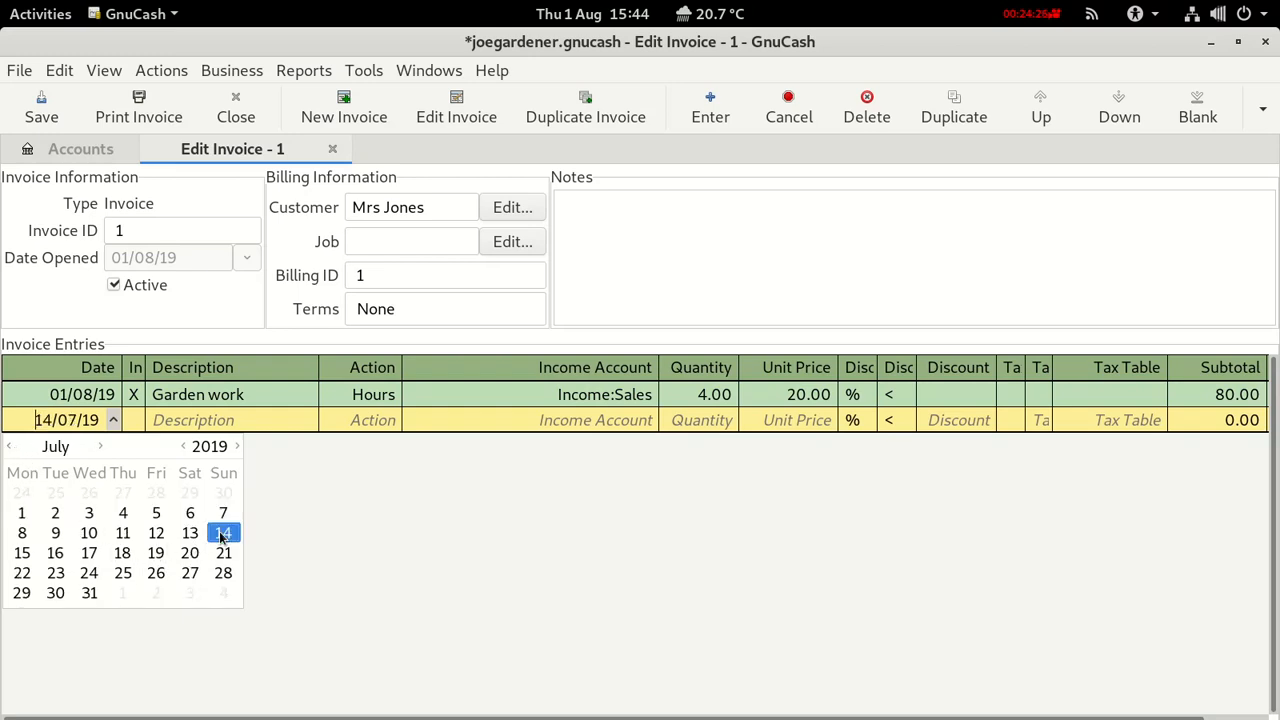
left_click(160, 420)
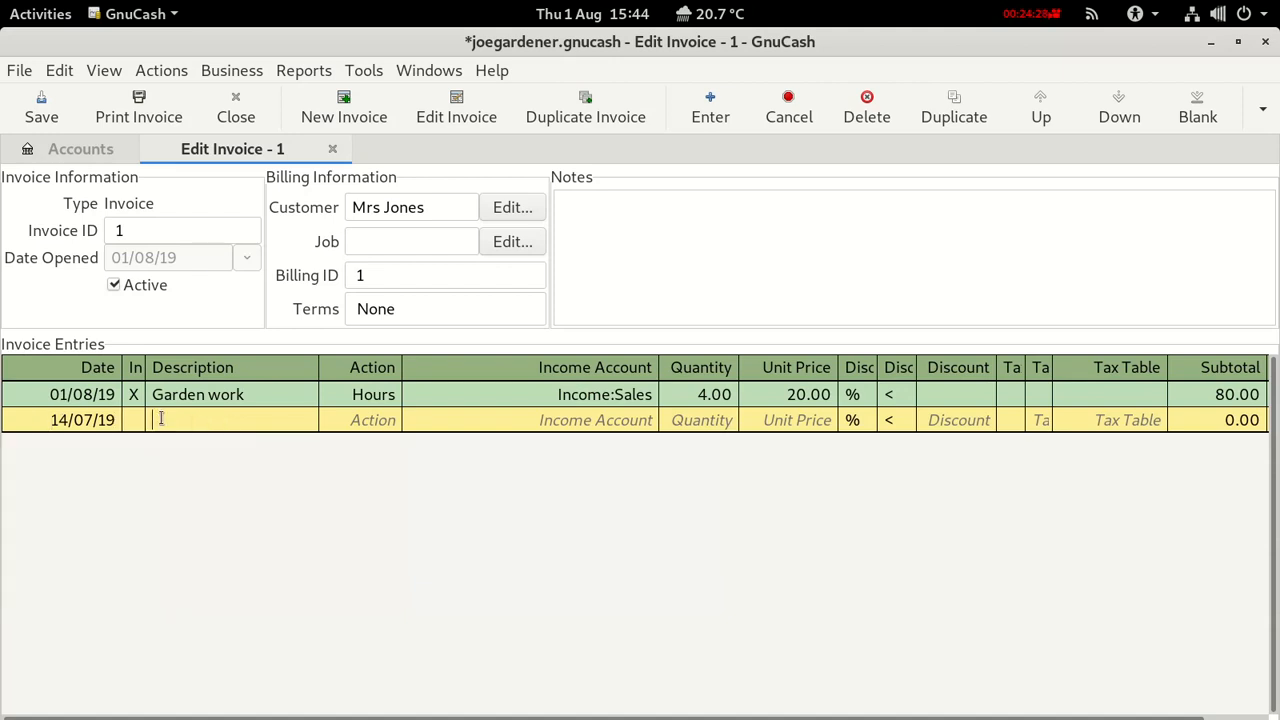
type("Garden work")
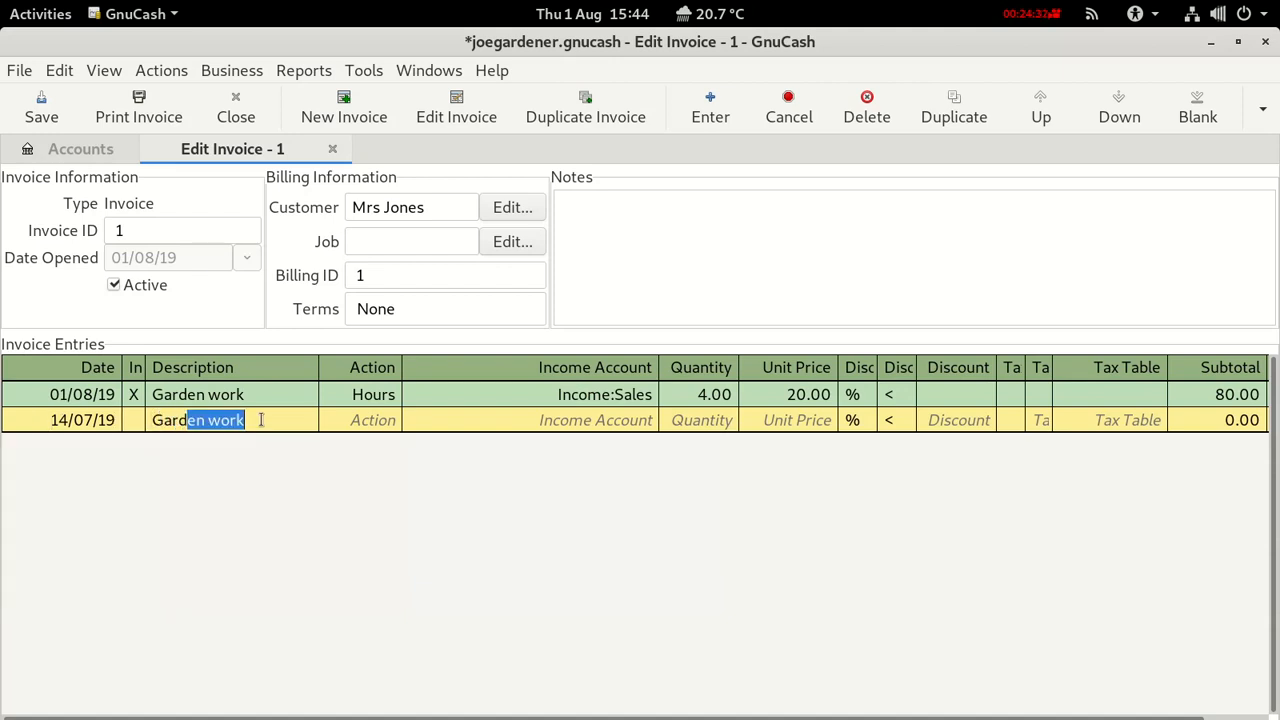
left_click(354, 420)
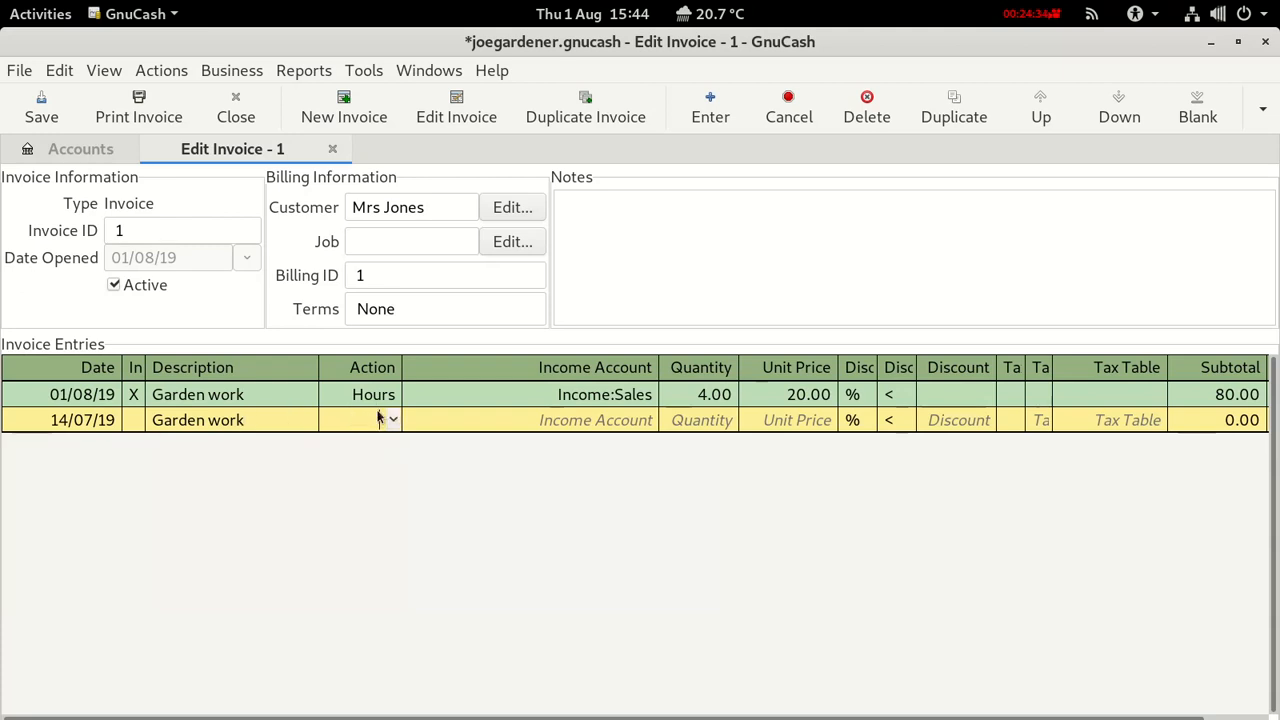
left_click(394, 420)
left_click(372, 448)
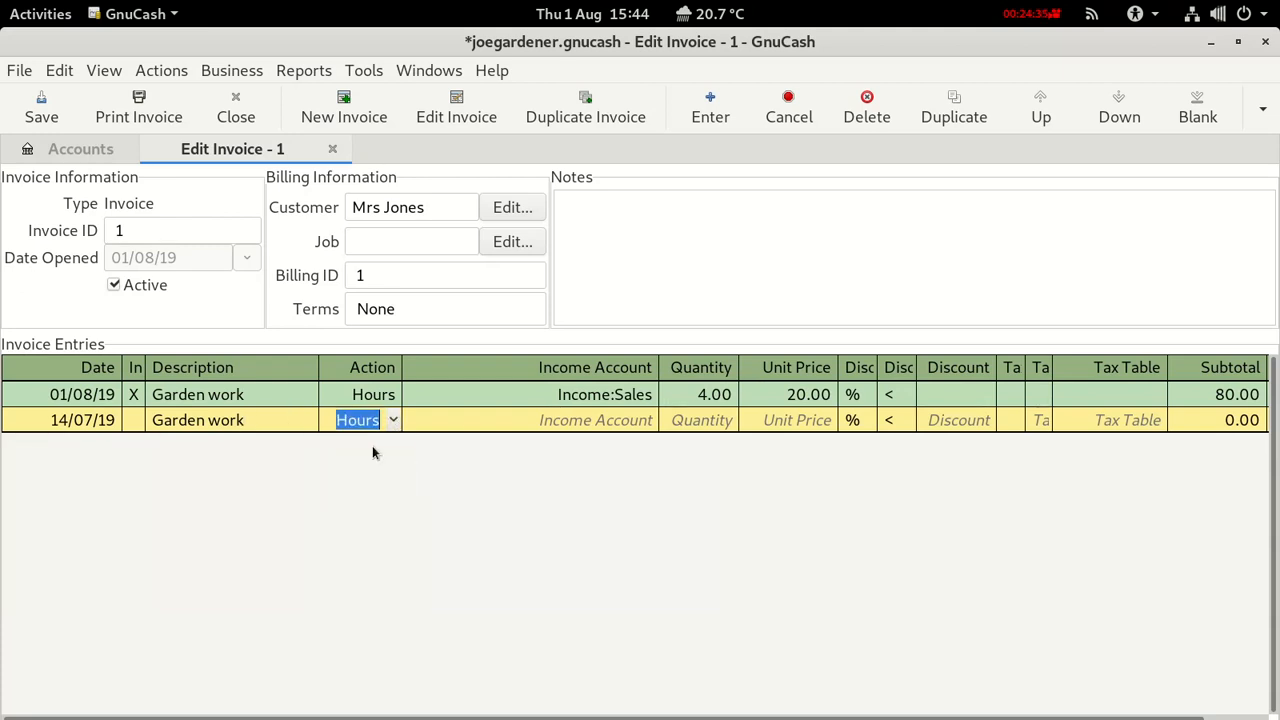
Book the line to Income:Sales at quantity 6 and unit price 20, subtotal 120.00.
left_click(596, 420)
type("Income:Interest Income")
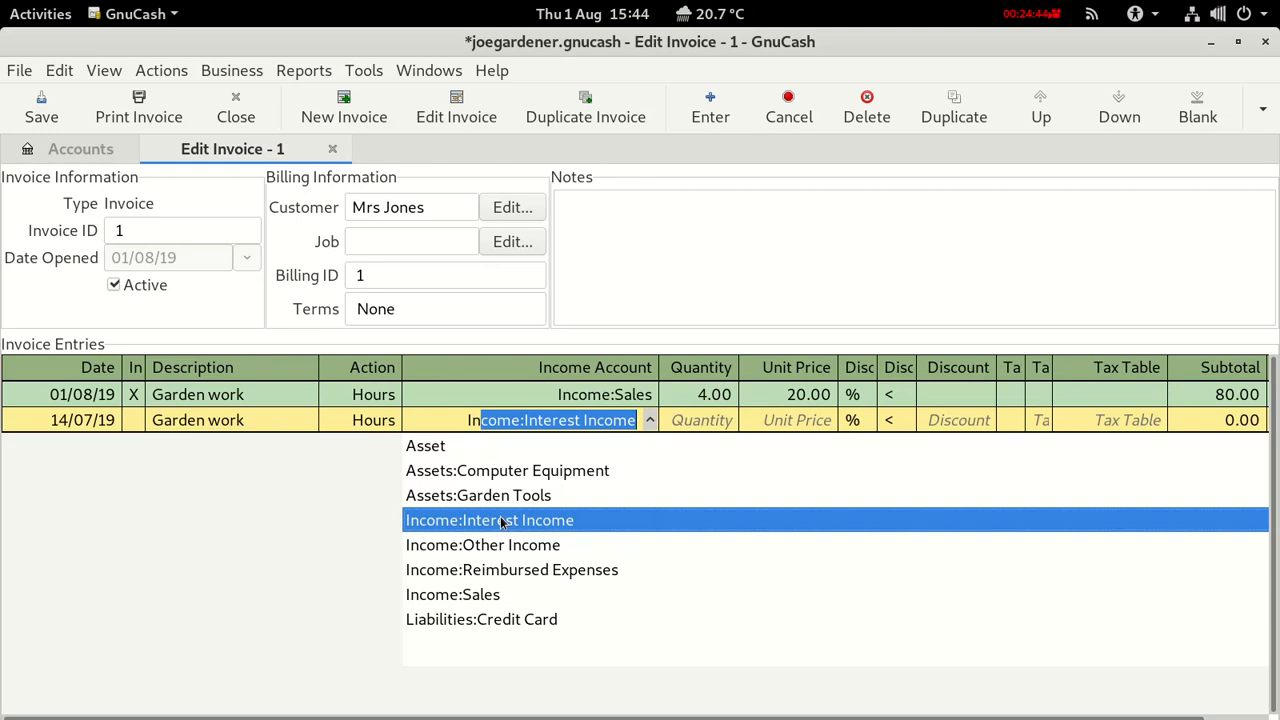
left_click(485, 594)
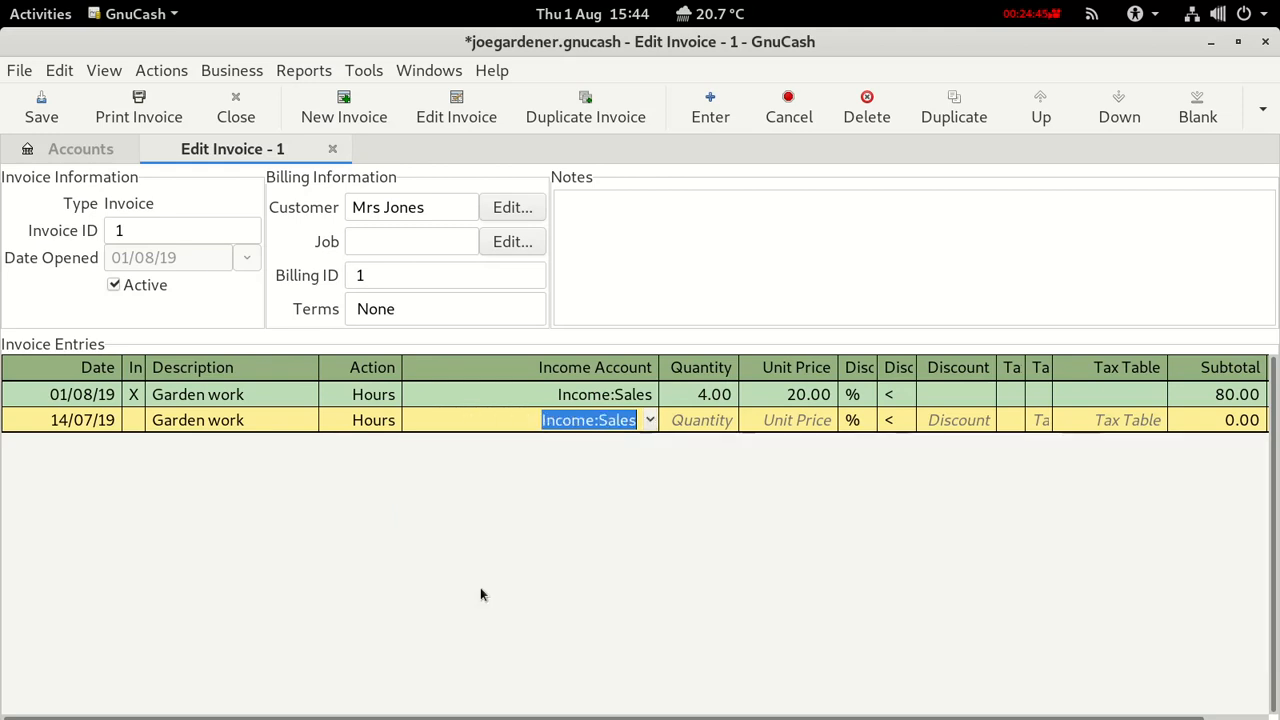
left_click(702, 421)
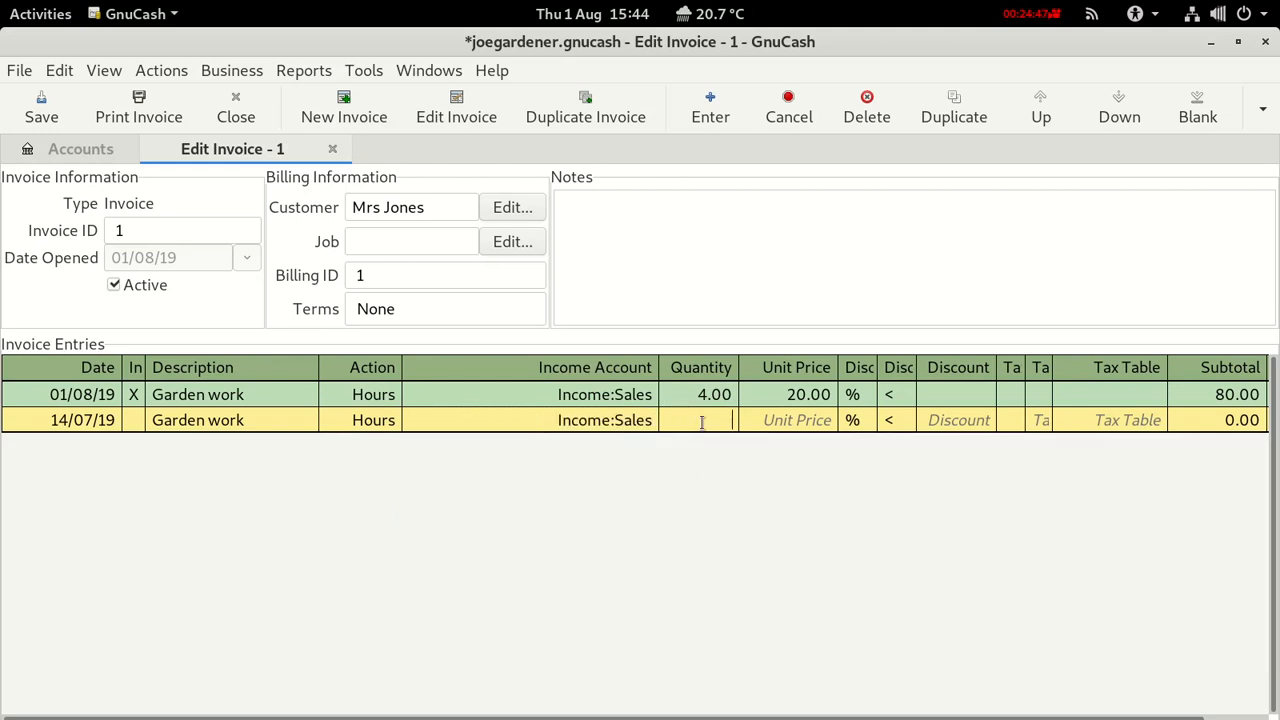
type("6")
left_click(797, 420)
type("20")
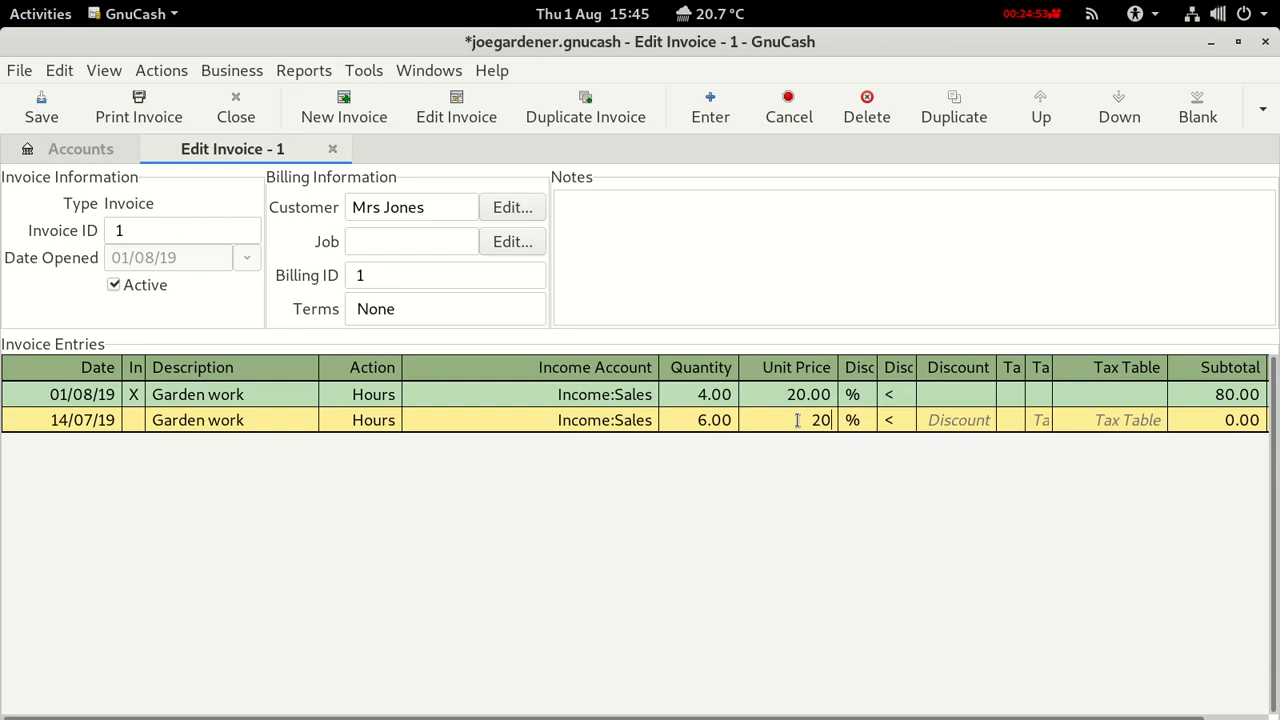
key("Return")
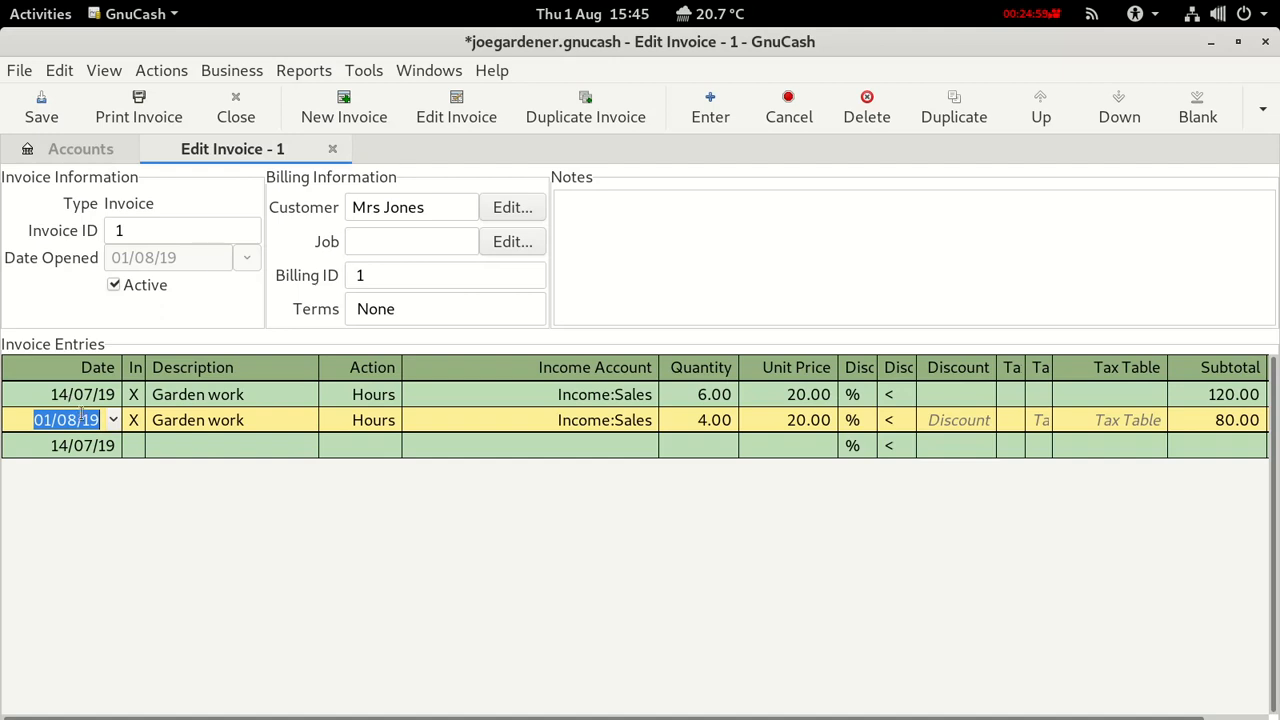
Save the book and preview the printable invoice to confirm the 200.00 total.
left_click(36, 112)
left_click(139, 118)
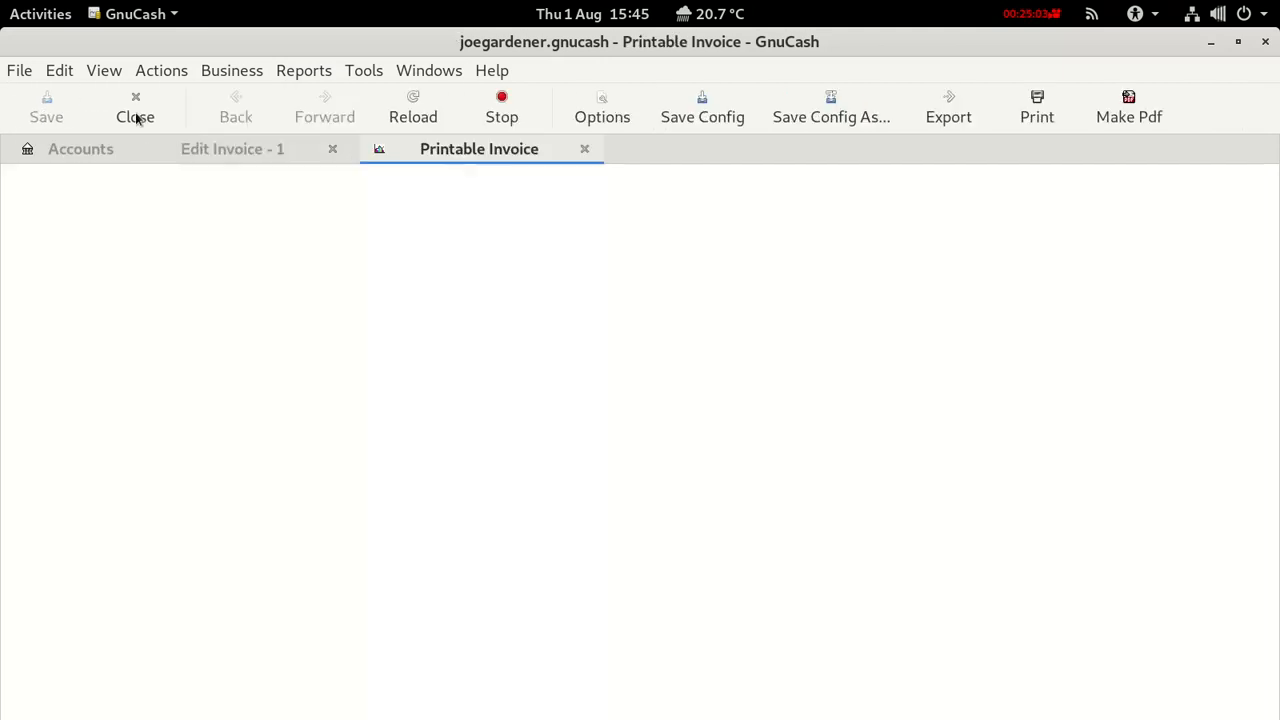
scroll(405, 360, "down", 1)
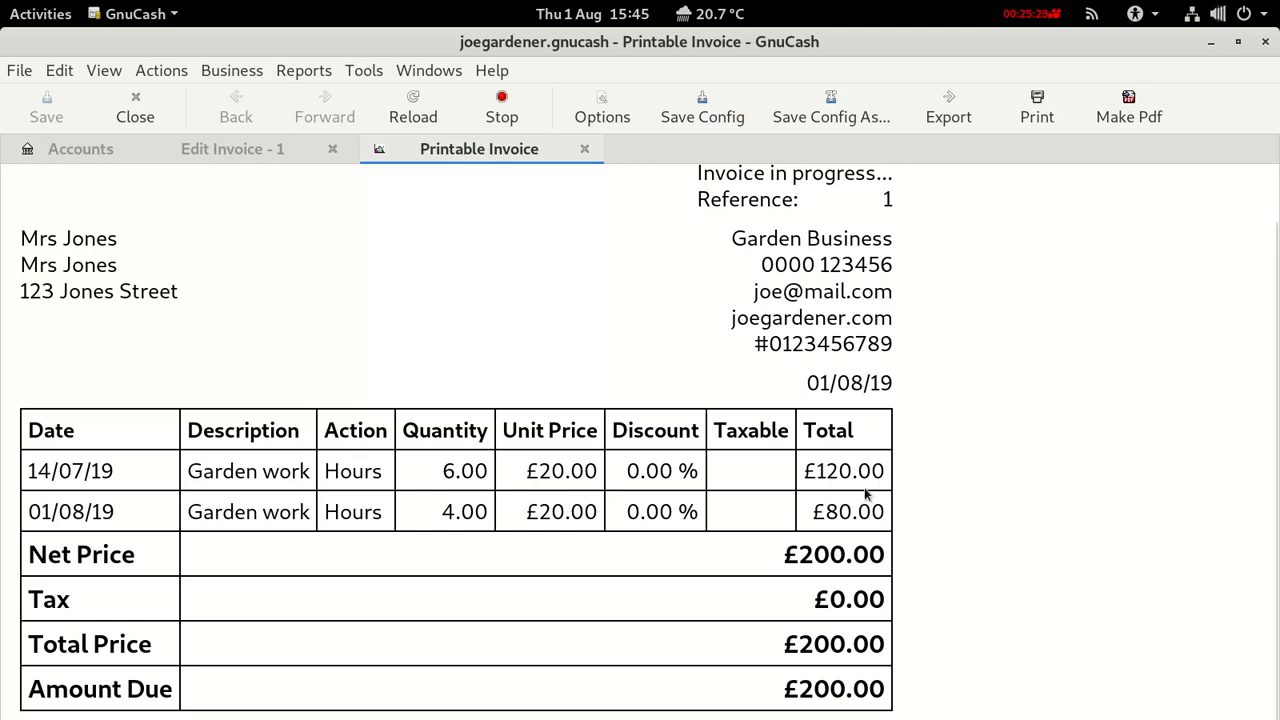
left_click(590, 149)
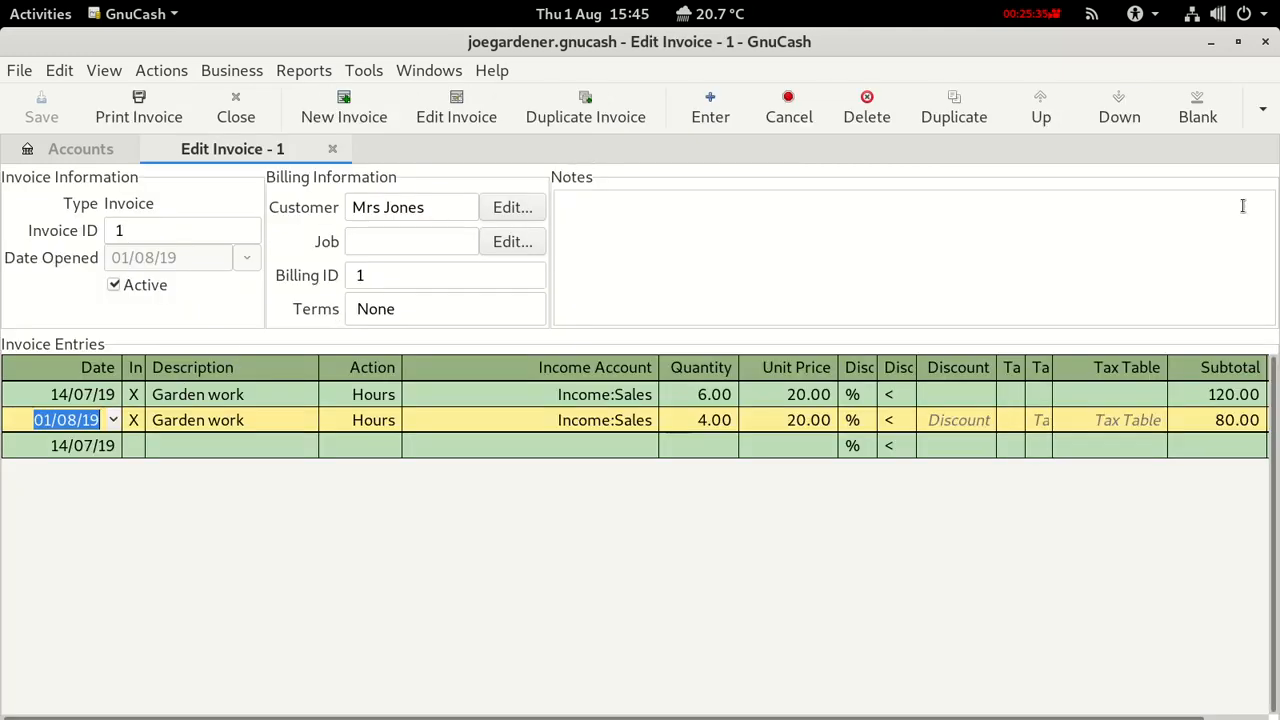
Post invoice 1 with a description naming the customer, then close its tab.
left_click(1263, 112)
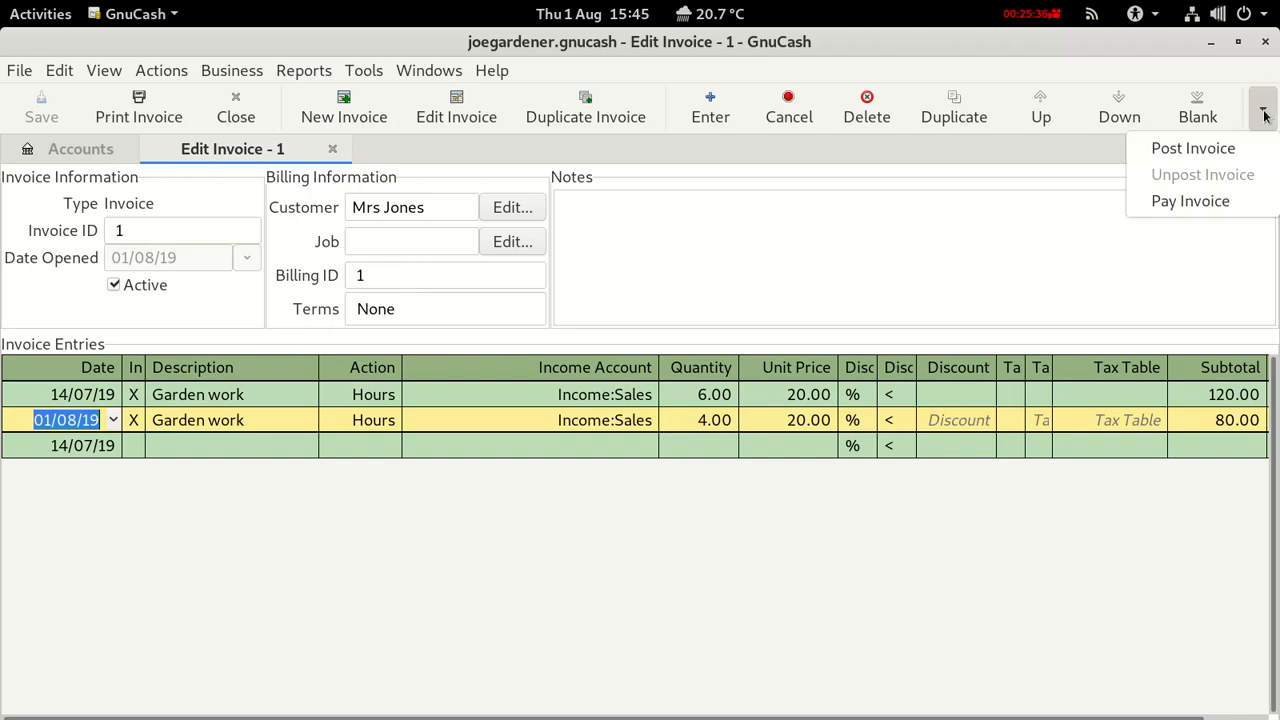
left_click(1222, 148)
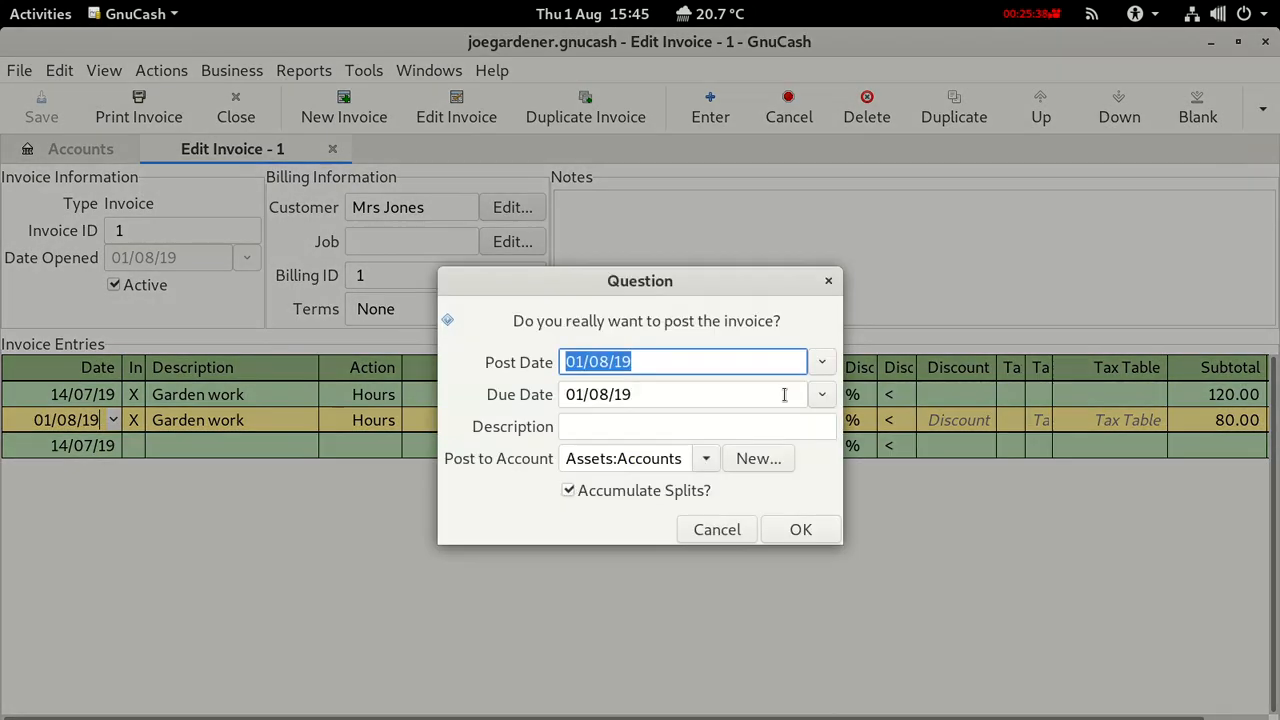
left_click(590, 426)
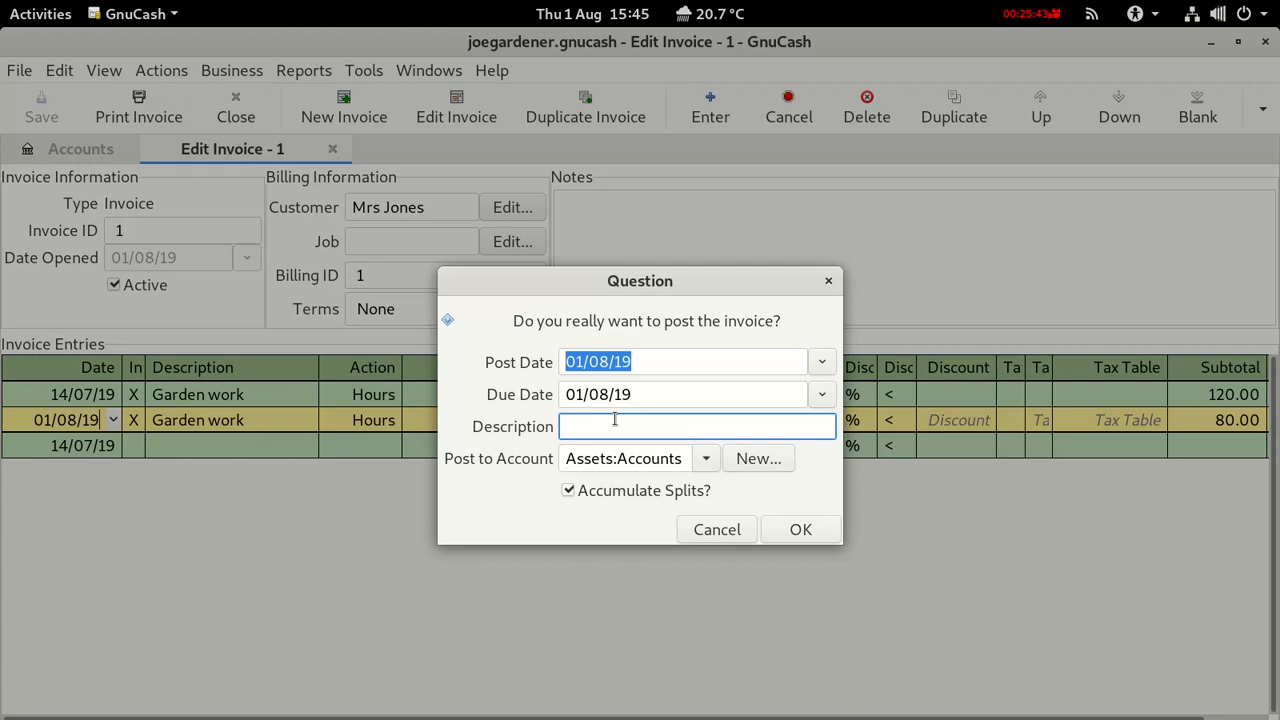
type("Jones Invoice")
left_click(797, 531)
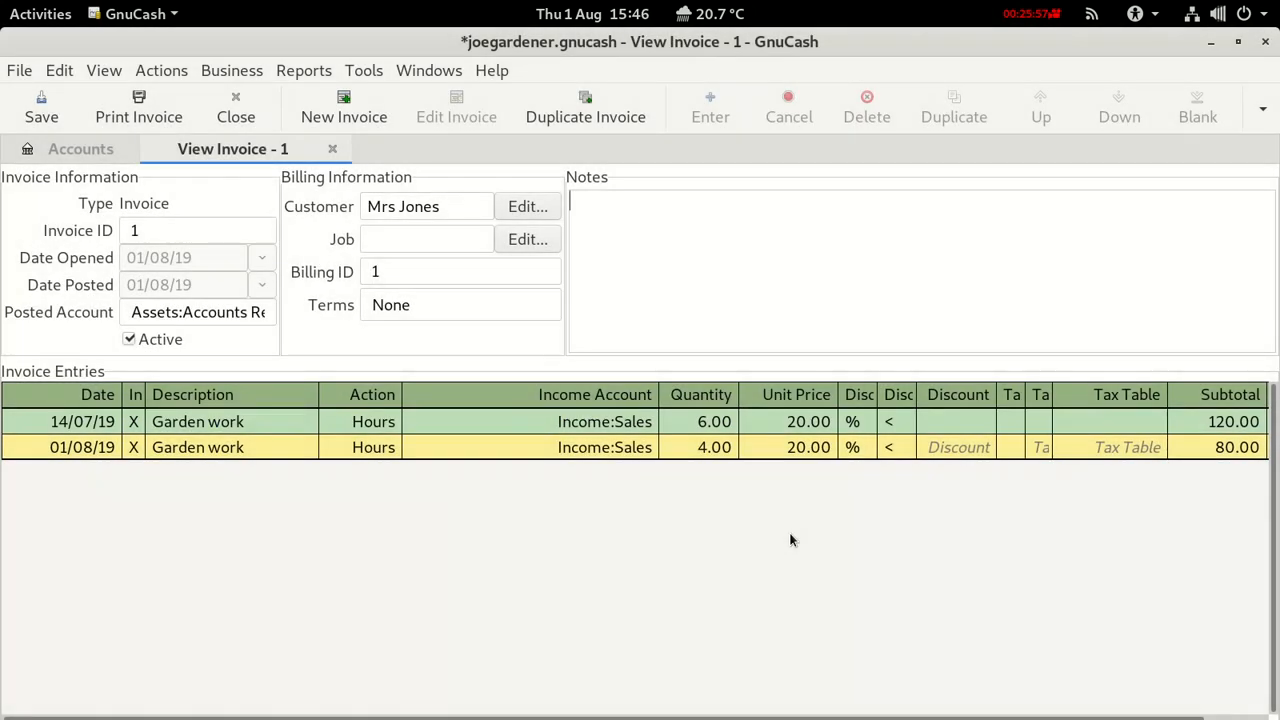
left_click(332, 149)
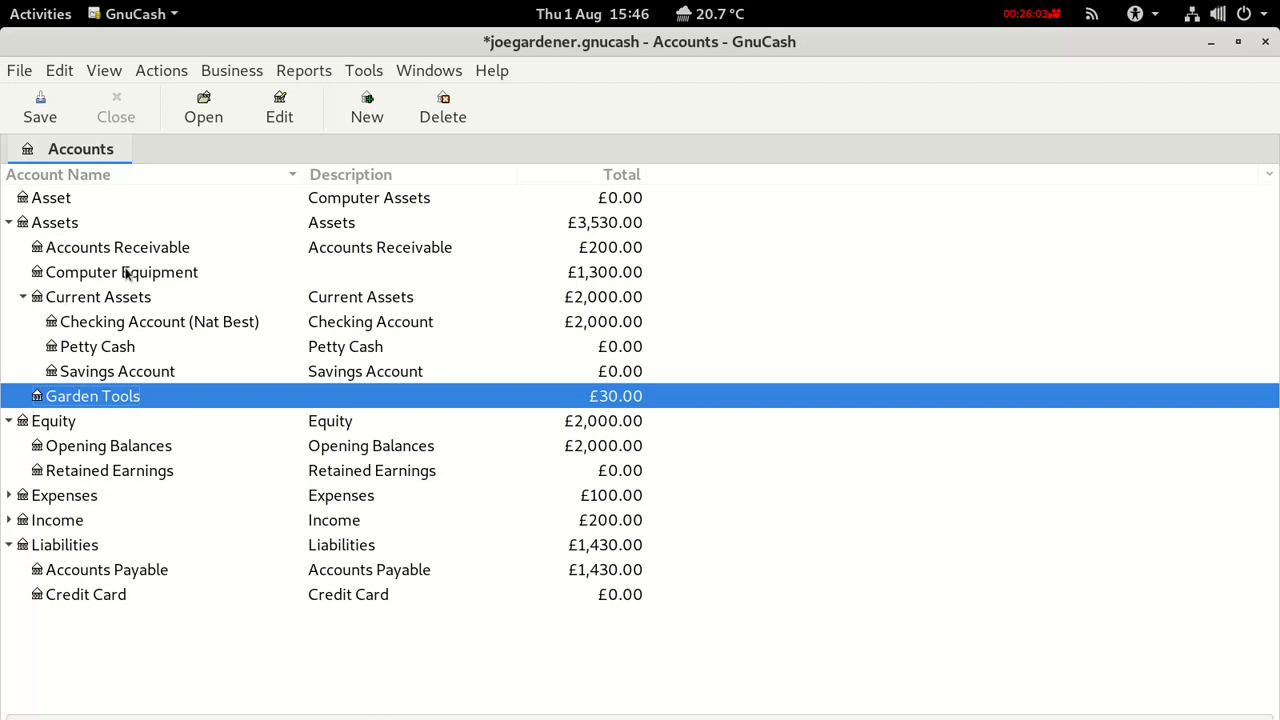
left_click(170, 250)
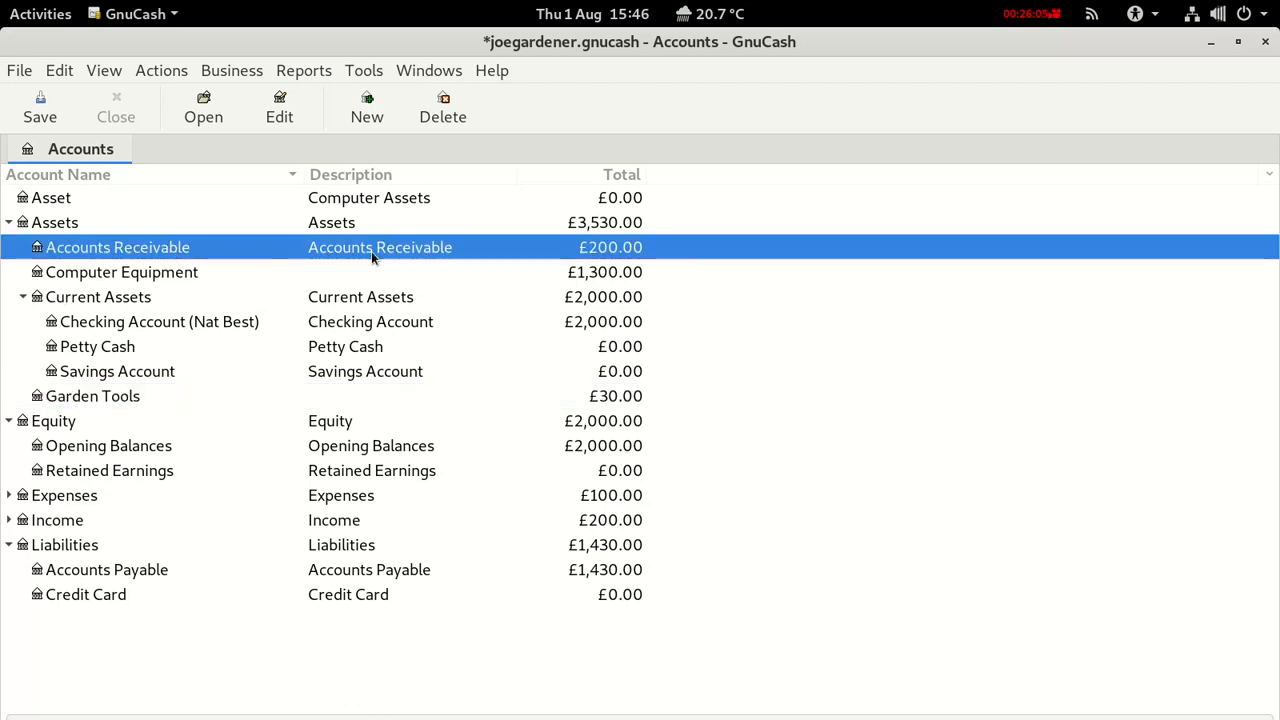
double_click(142, 255)
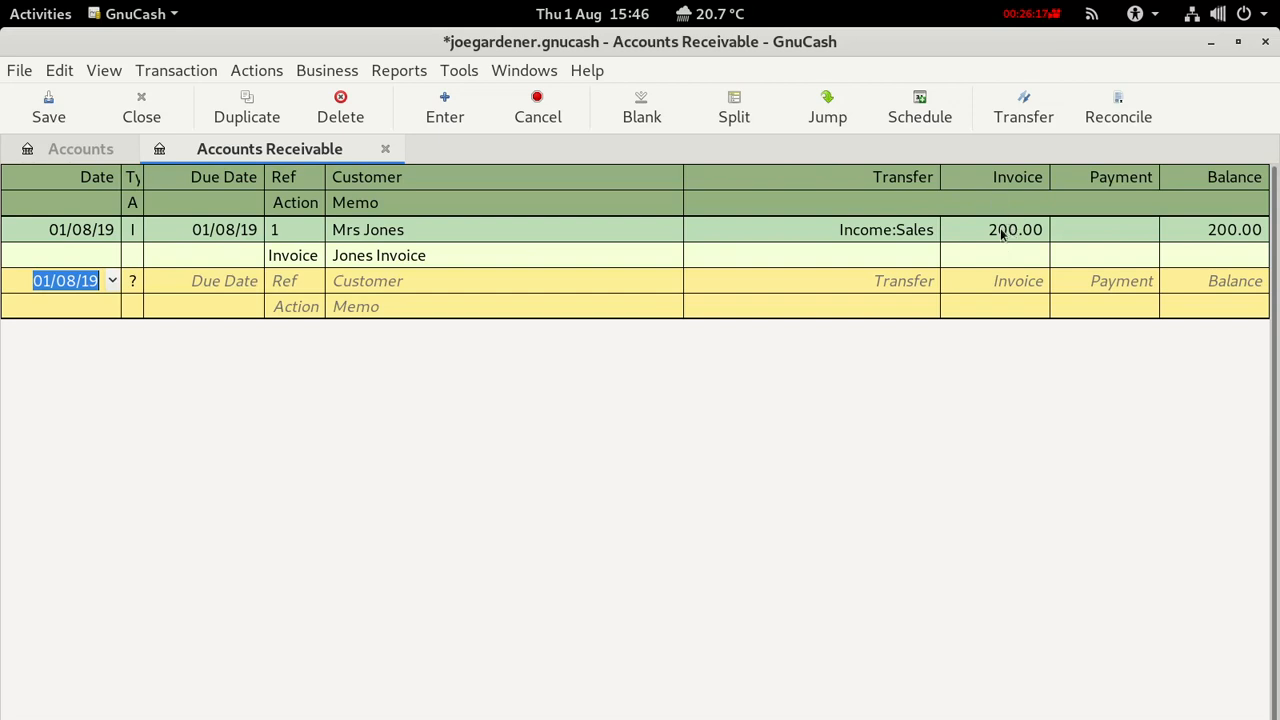
left_click(29, 234)
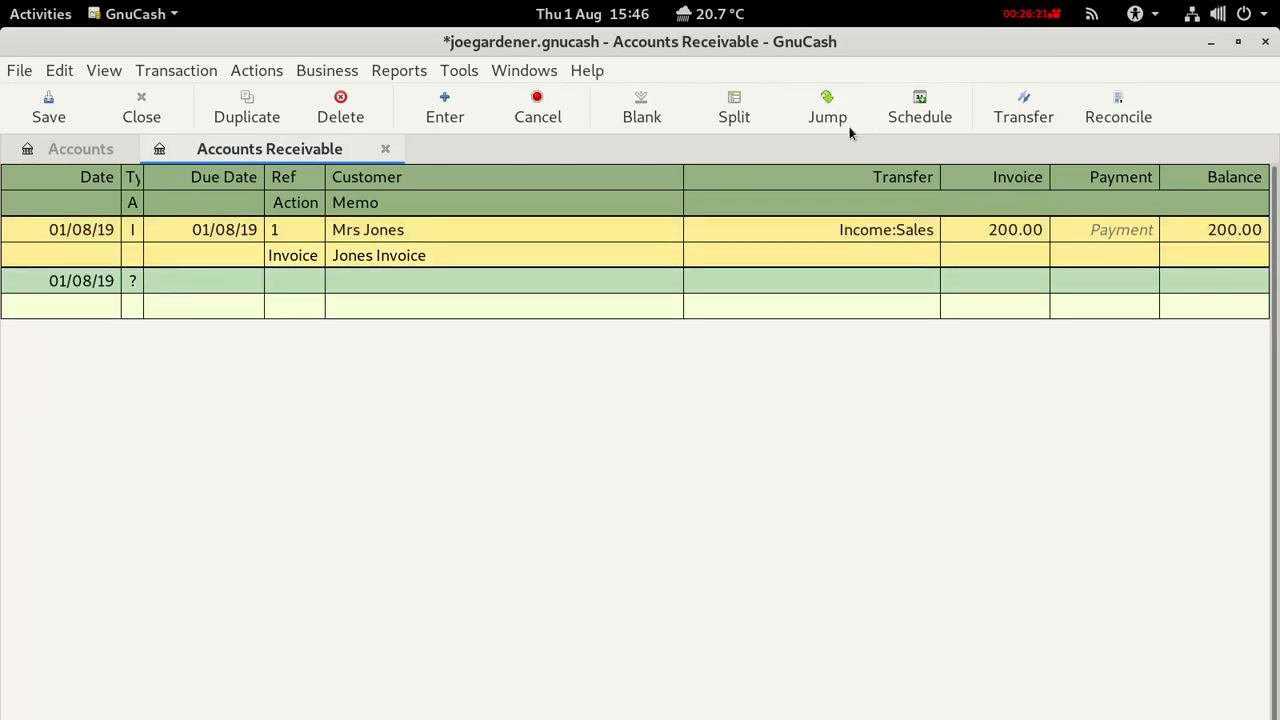
left_click(733, 119)
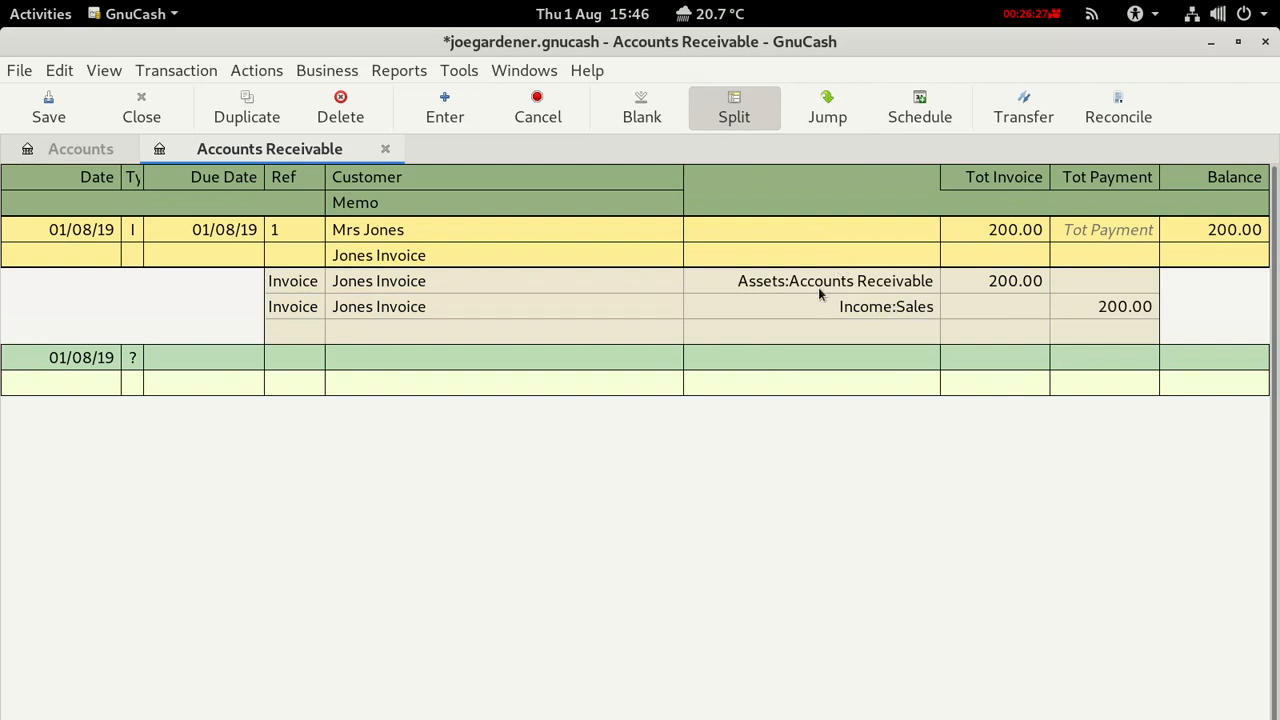
left_click(721, 117)
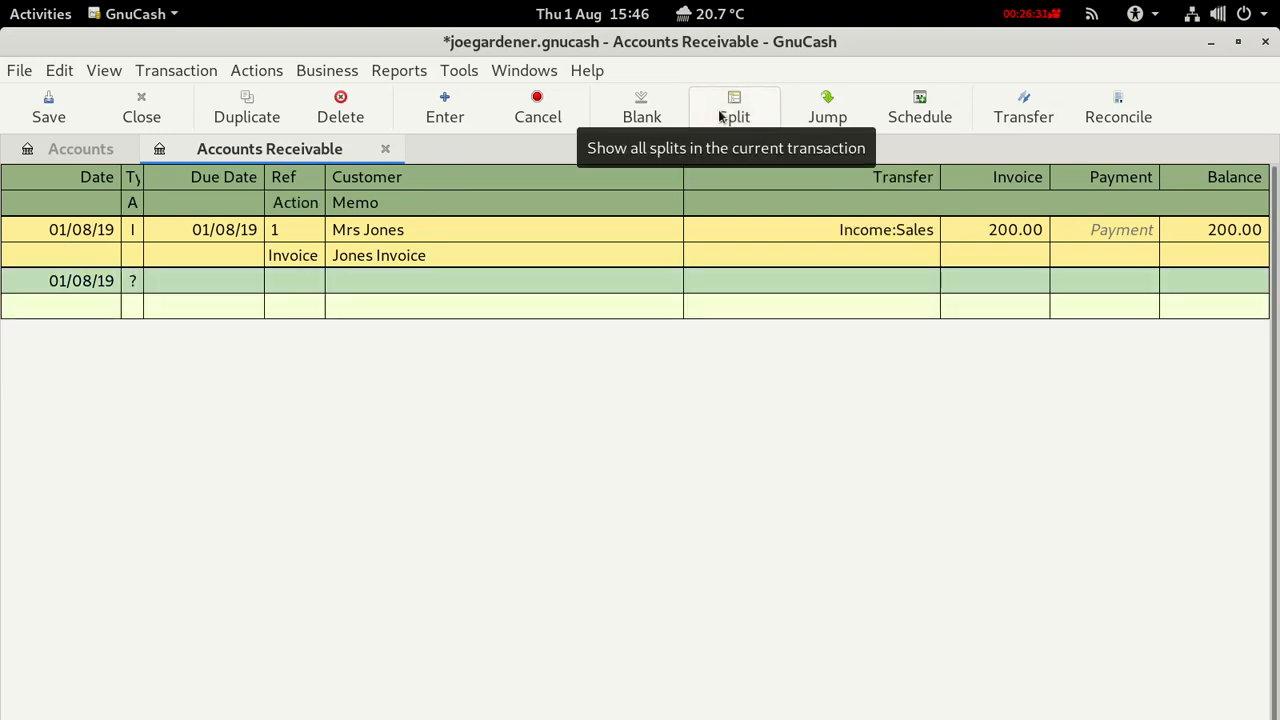
left_click(385, 148)
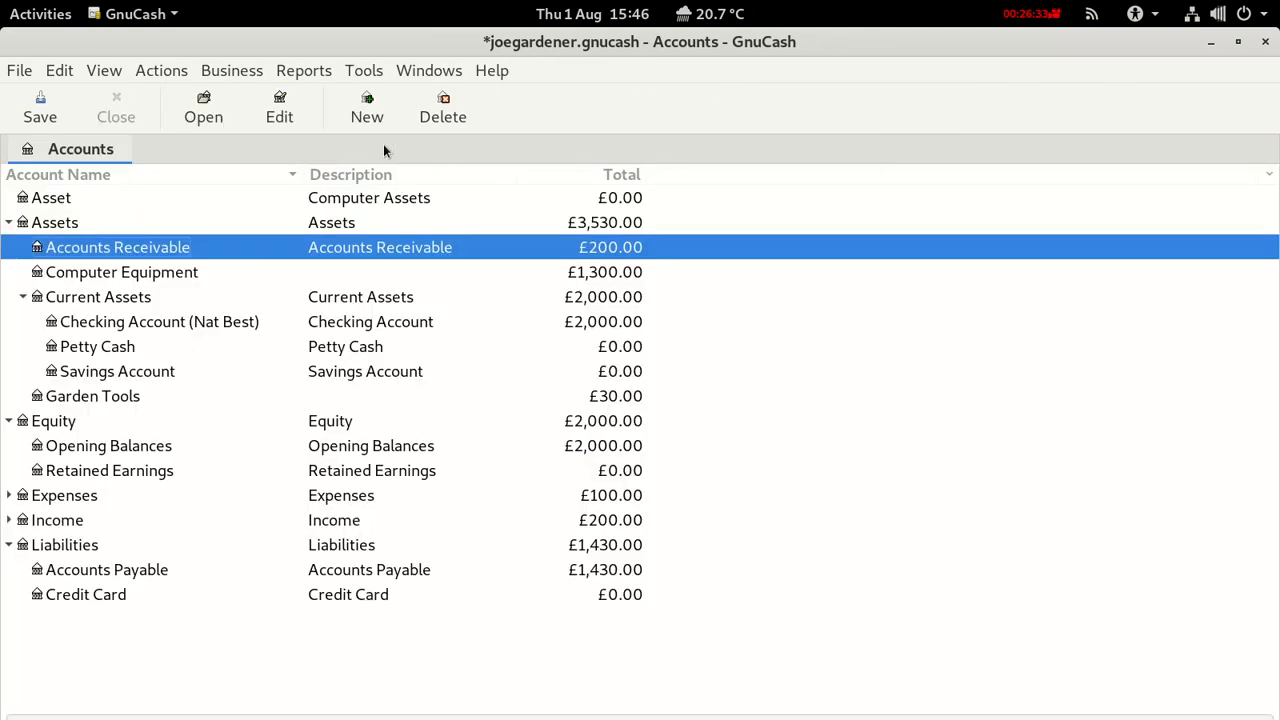
Create customer invoice ID 2 for the second customer with billing ID 2.
left_click(242, 76)
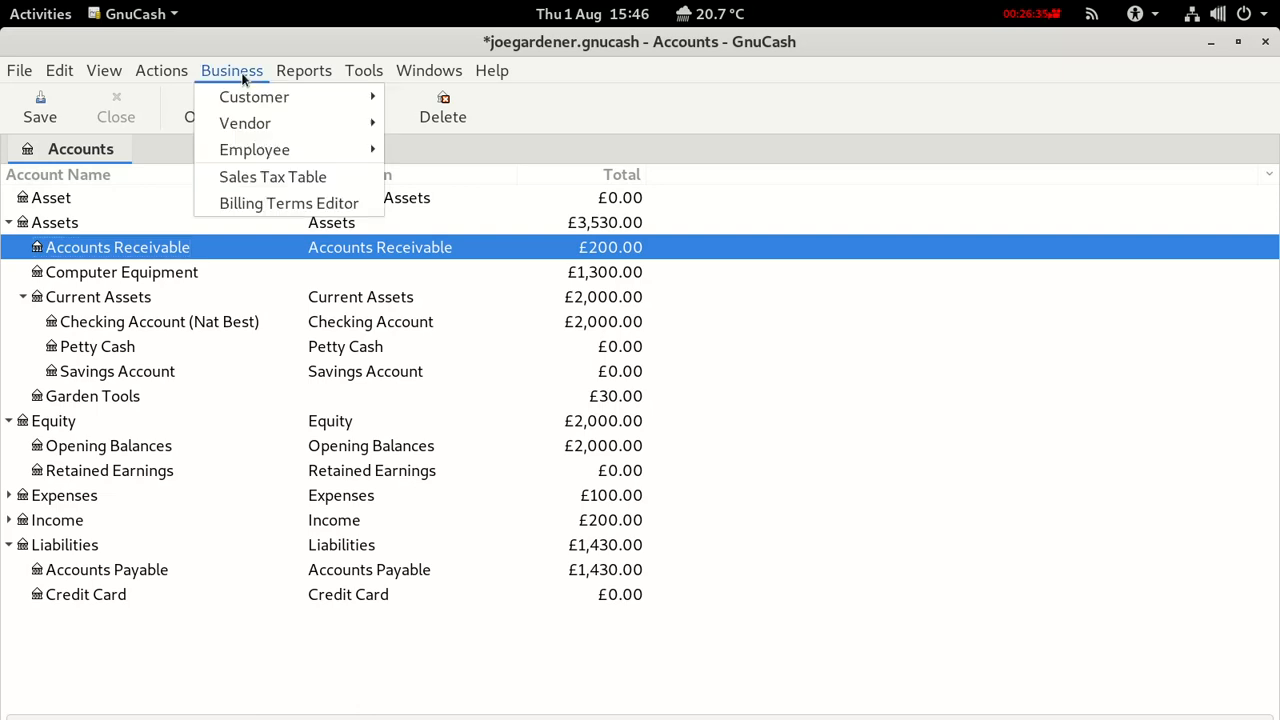
mouse_move(250, 97)
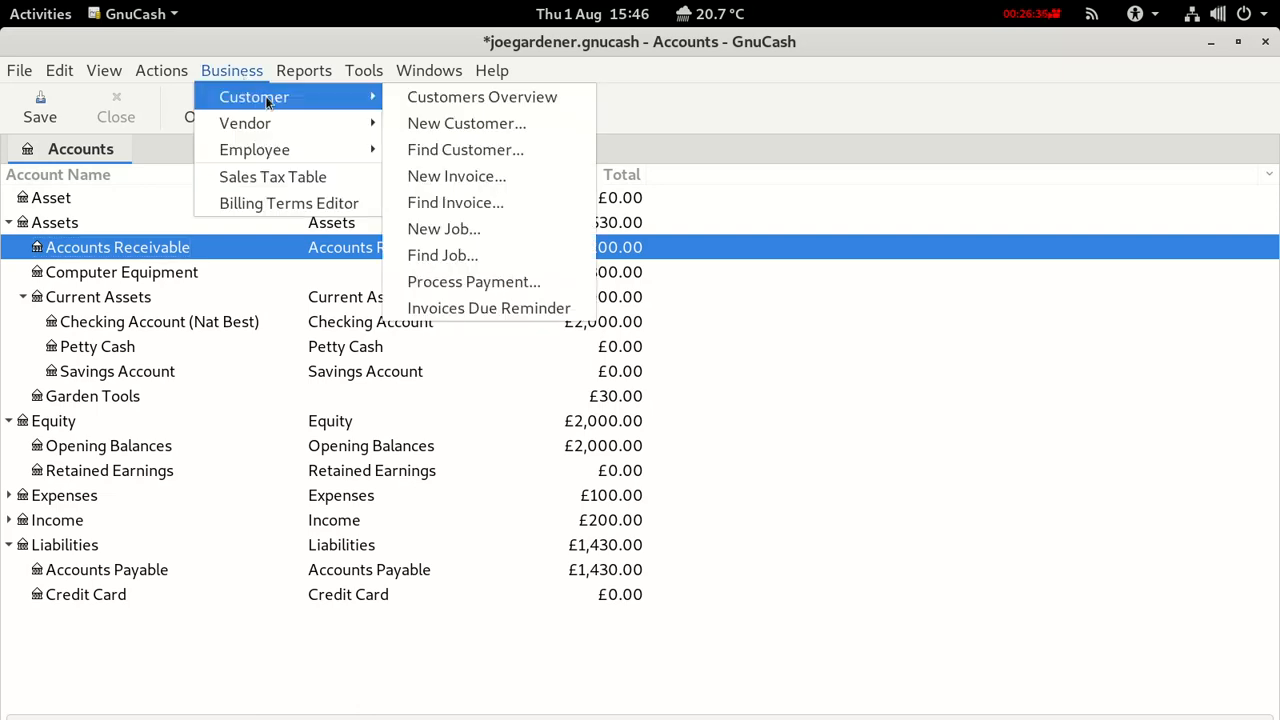
left_click(455, 178)
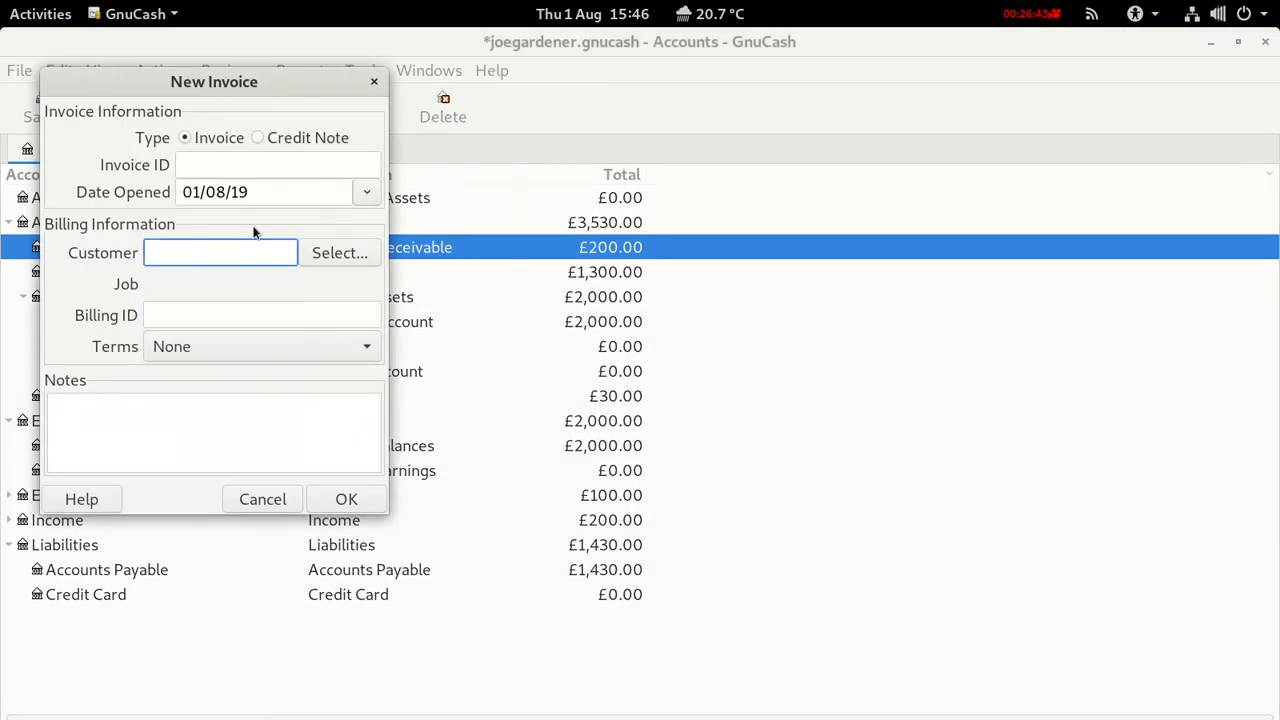
left_click(212, 162)
type("2")
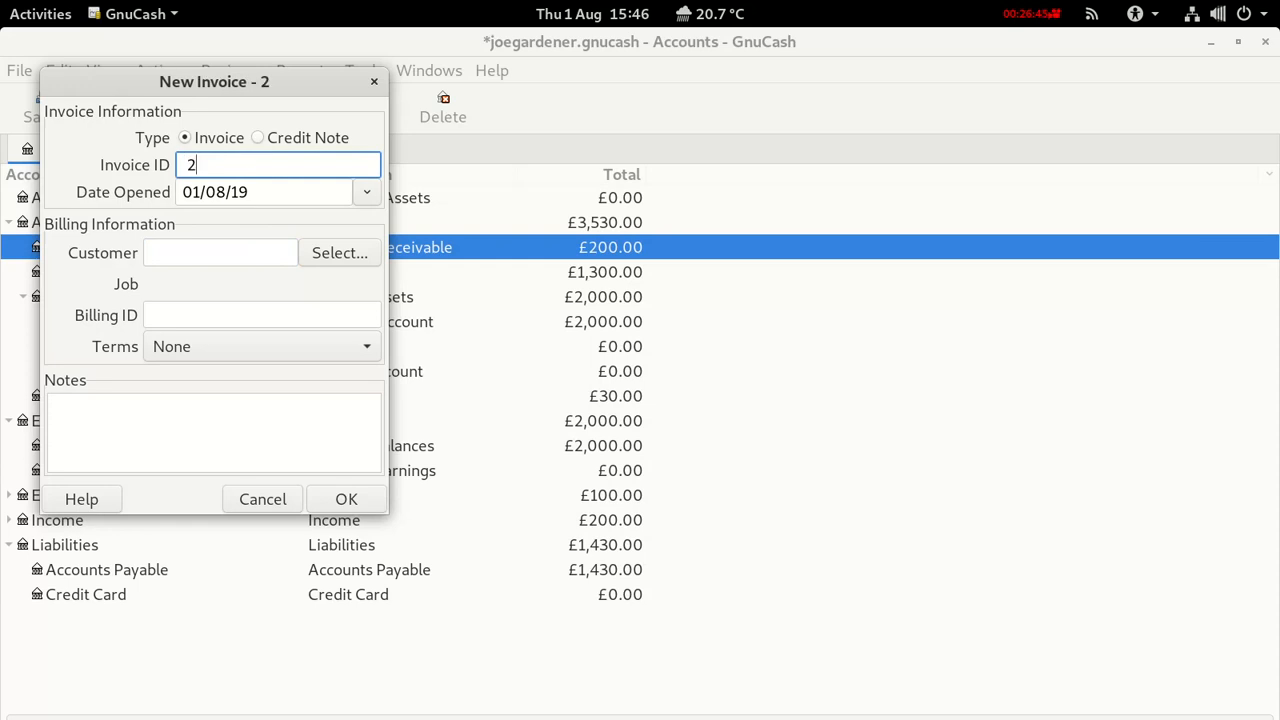
left_click(202, 248)
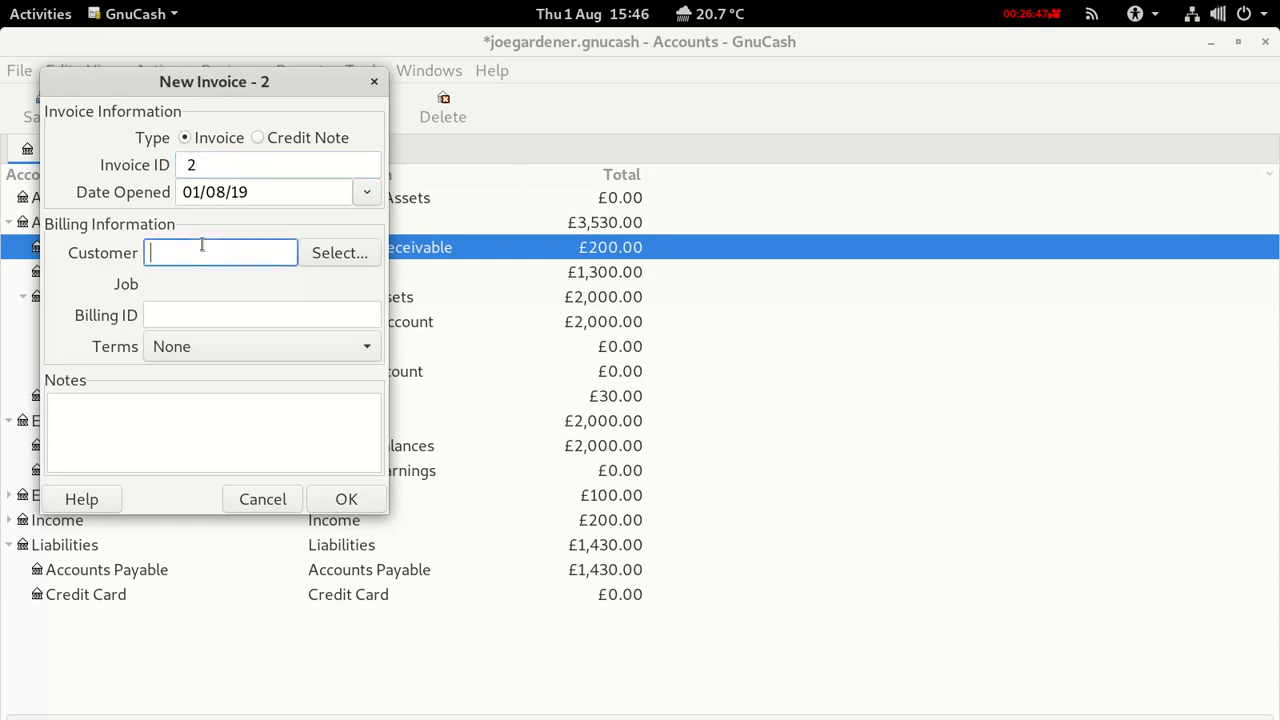
type("Mr")
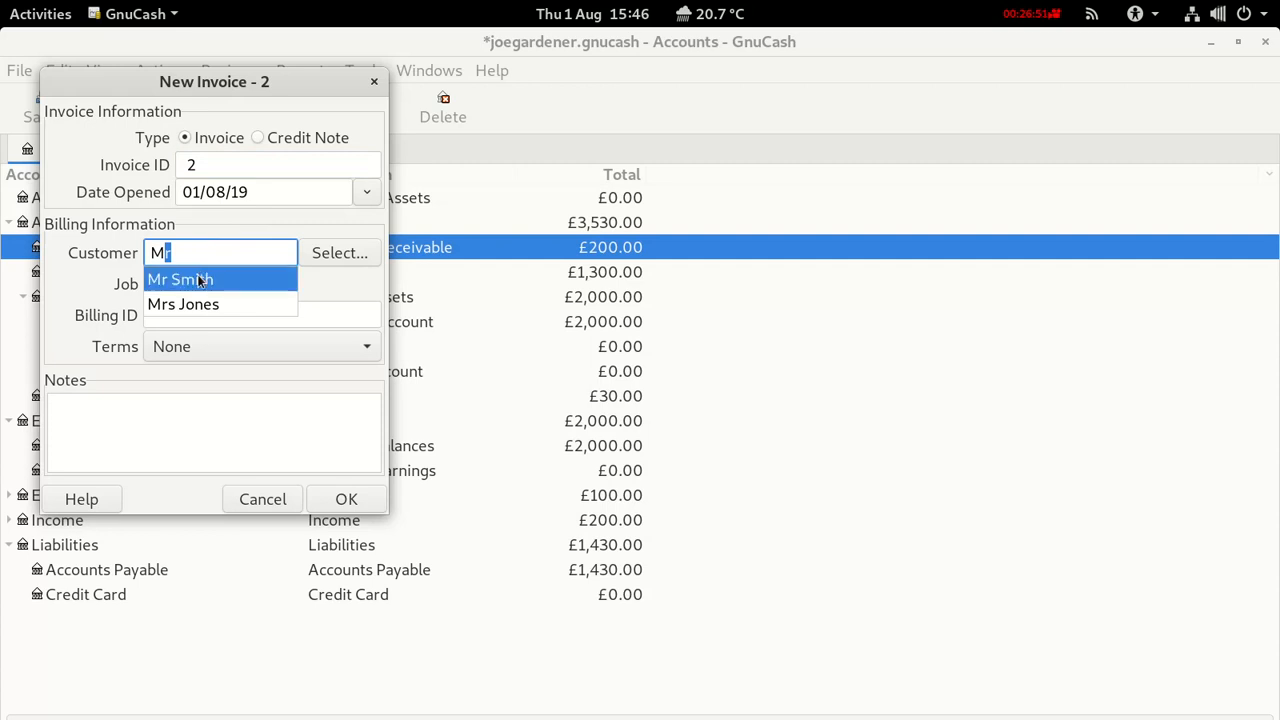
left_click(206, 279)
left_click(176, 313)
type("2")
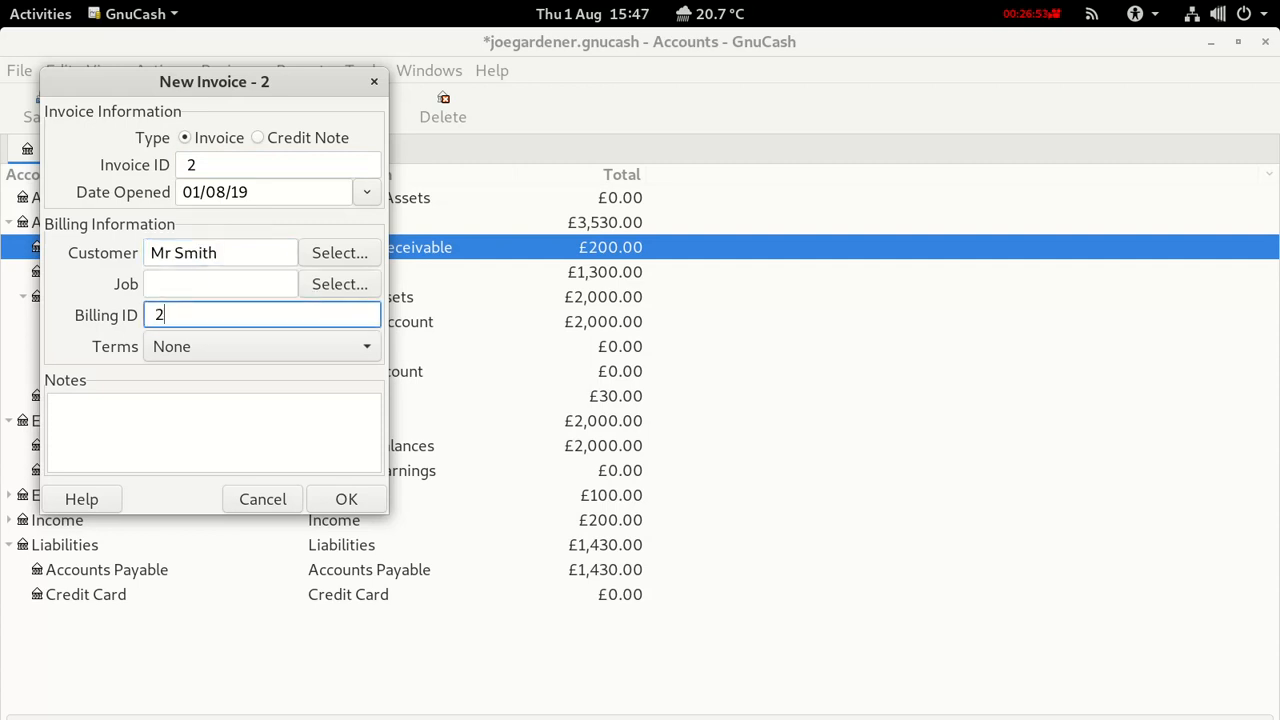
left_click(337, 497)
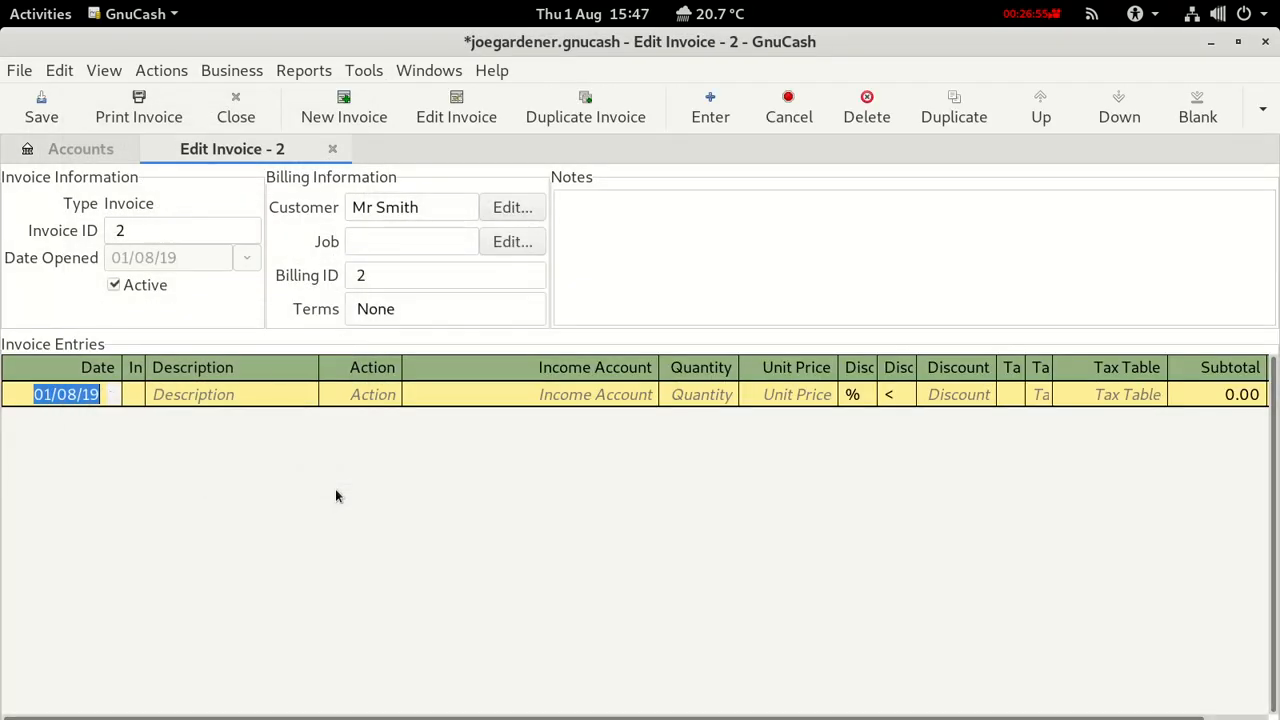
Start an invoice line described 'Garden work' with action Hours.
left_click(228, 394)
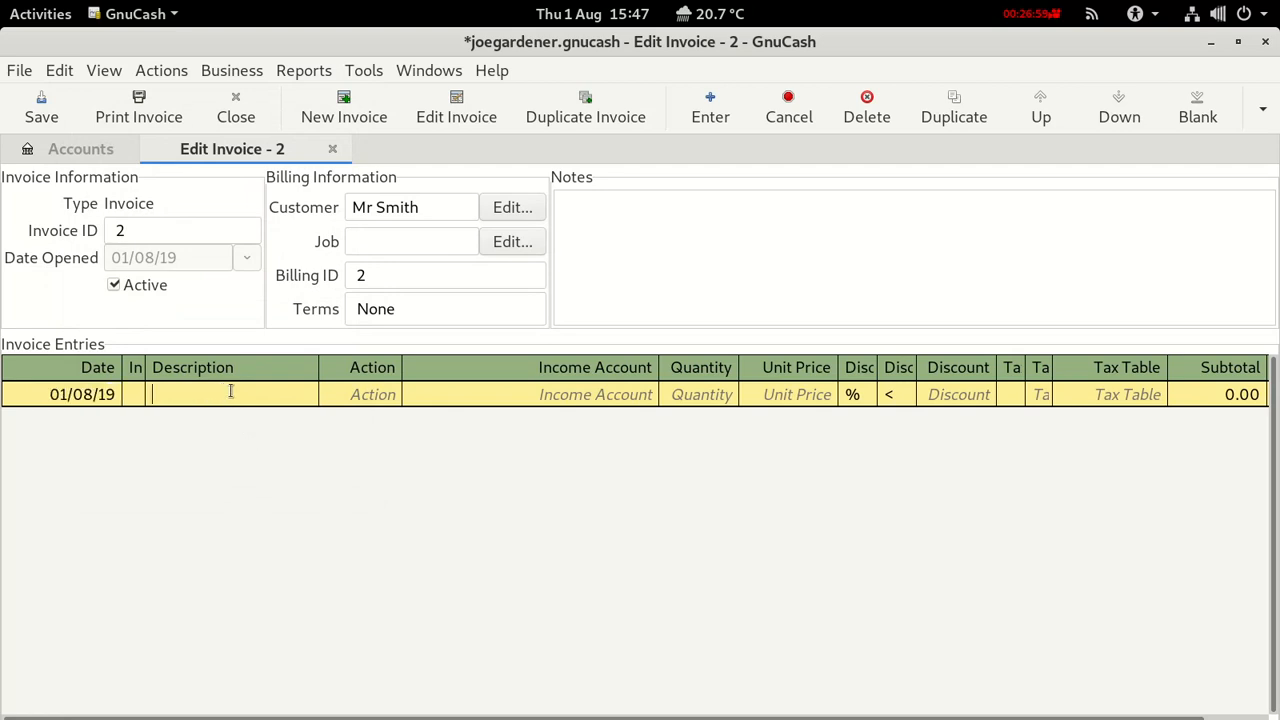
type("Garden work")
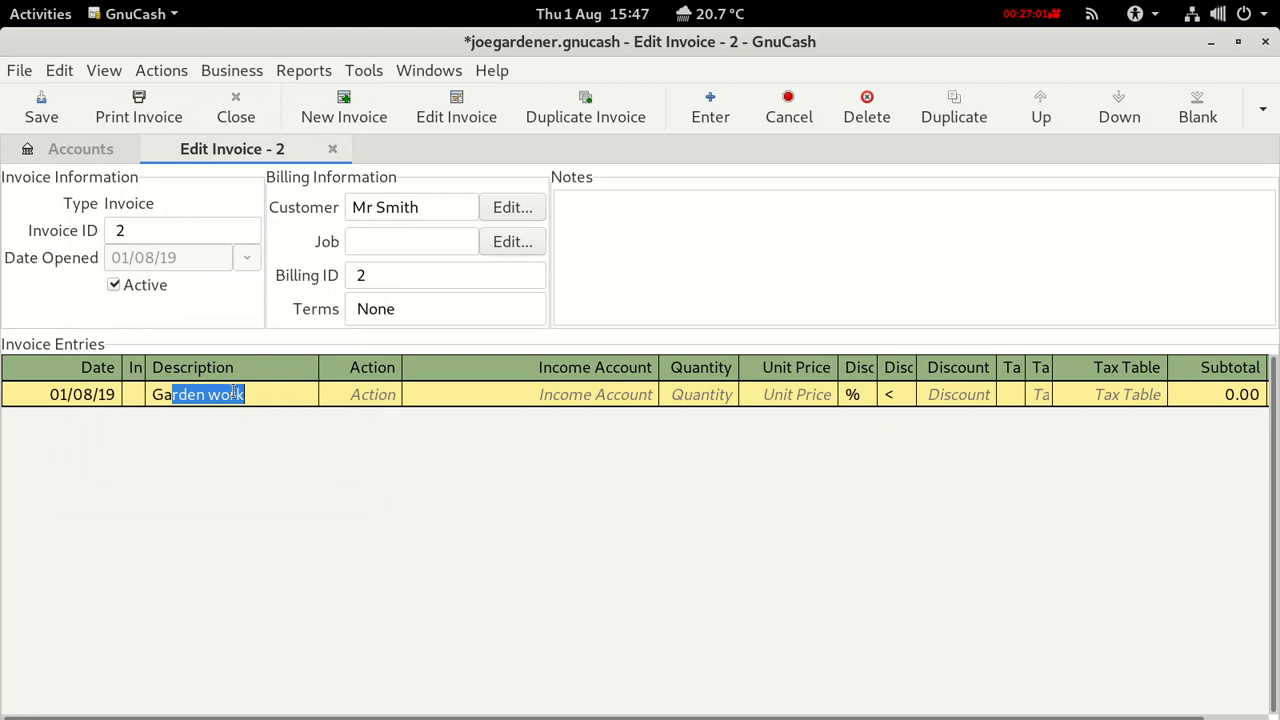
left_click(384, 395)
left_click(390, 395)
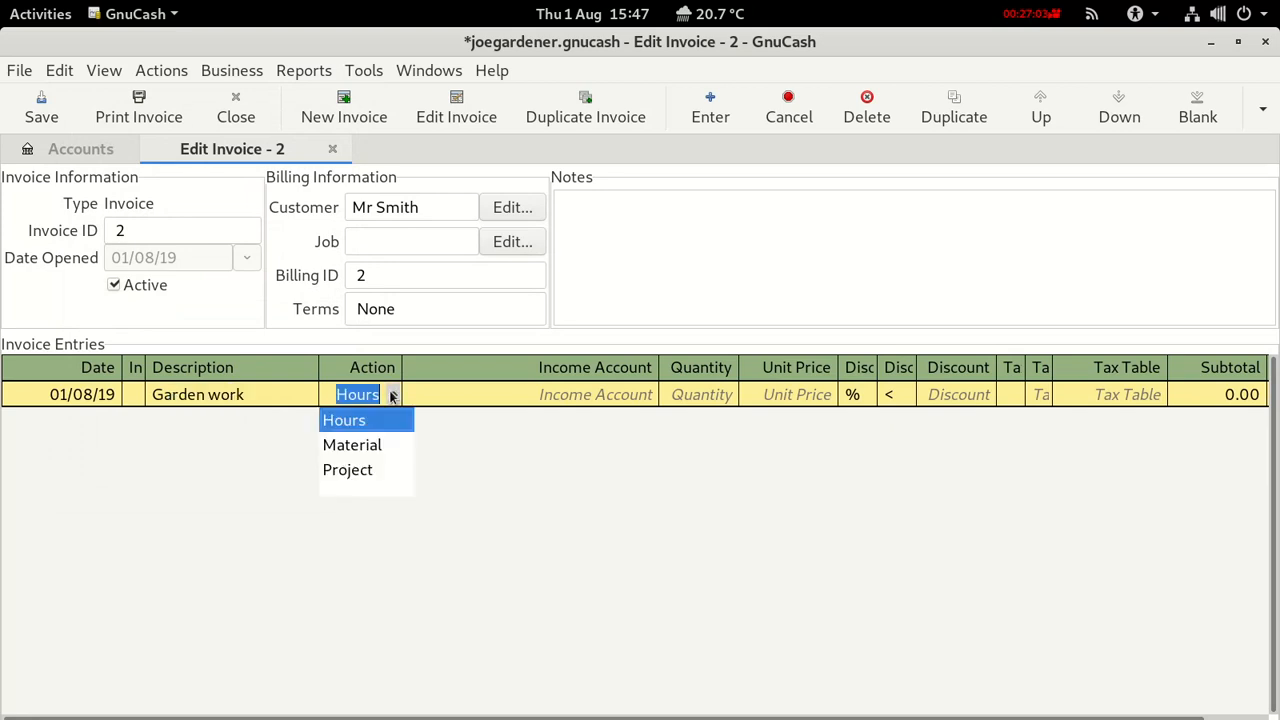
left_click(346, 418)
Book the line to Income:Sales at 4 × 20.00, subtotal 80.00, and save the book.
left_click(560, 395)
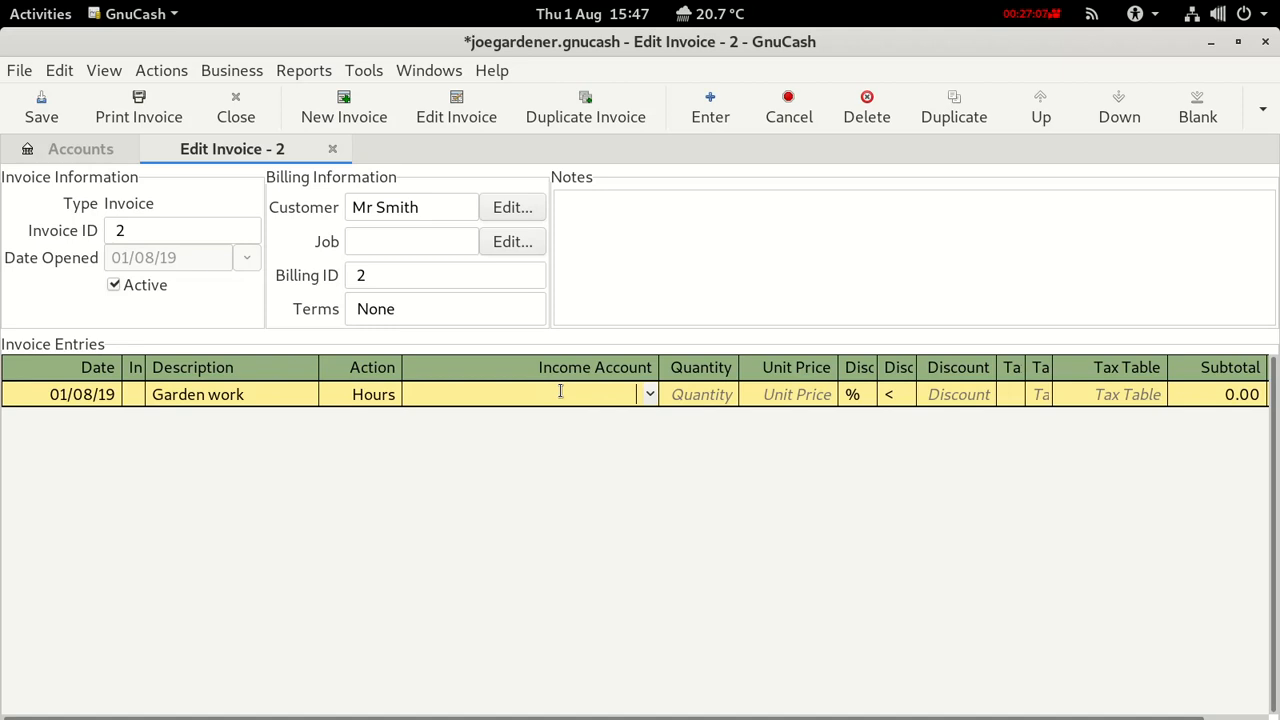
left_click(649, 394)
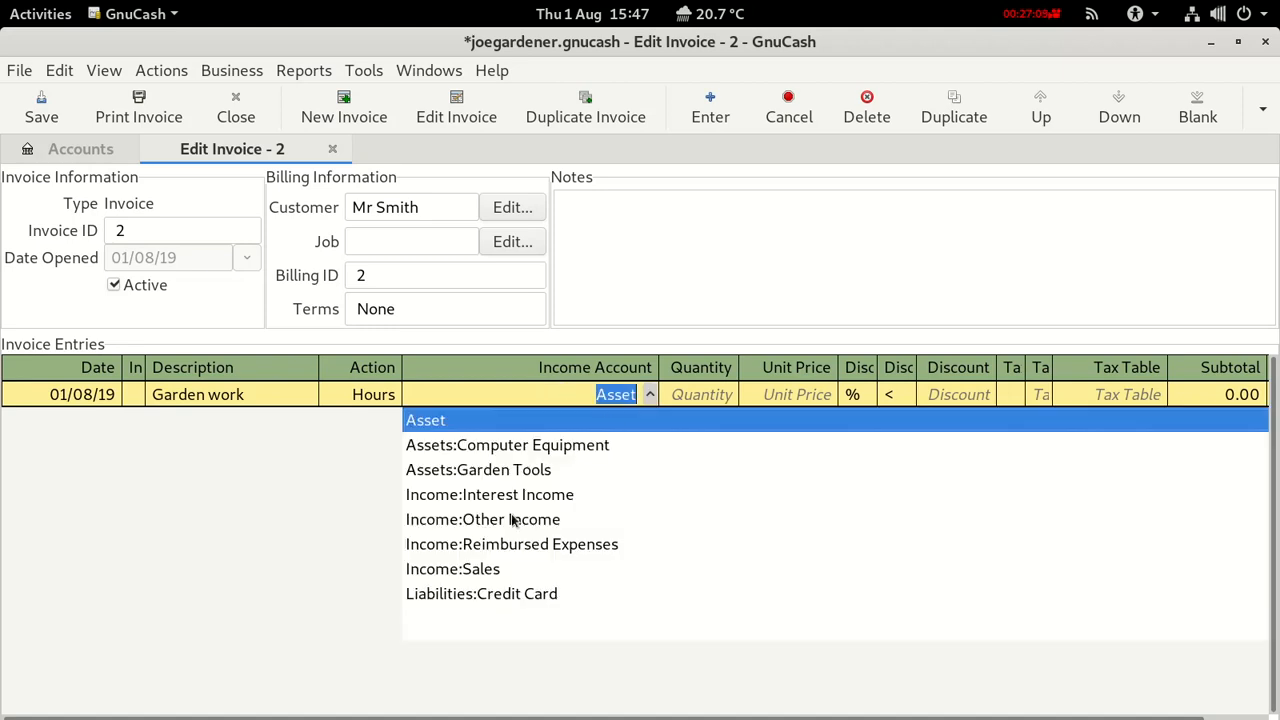
left_click(480, 569)
left_click(697, 400)
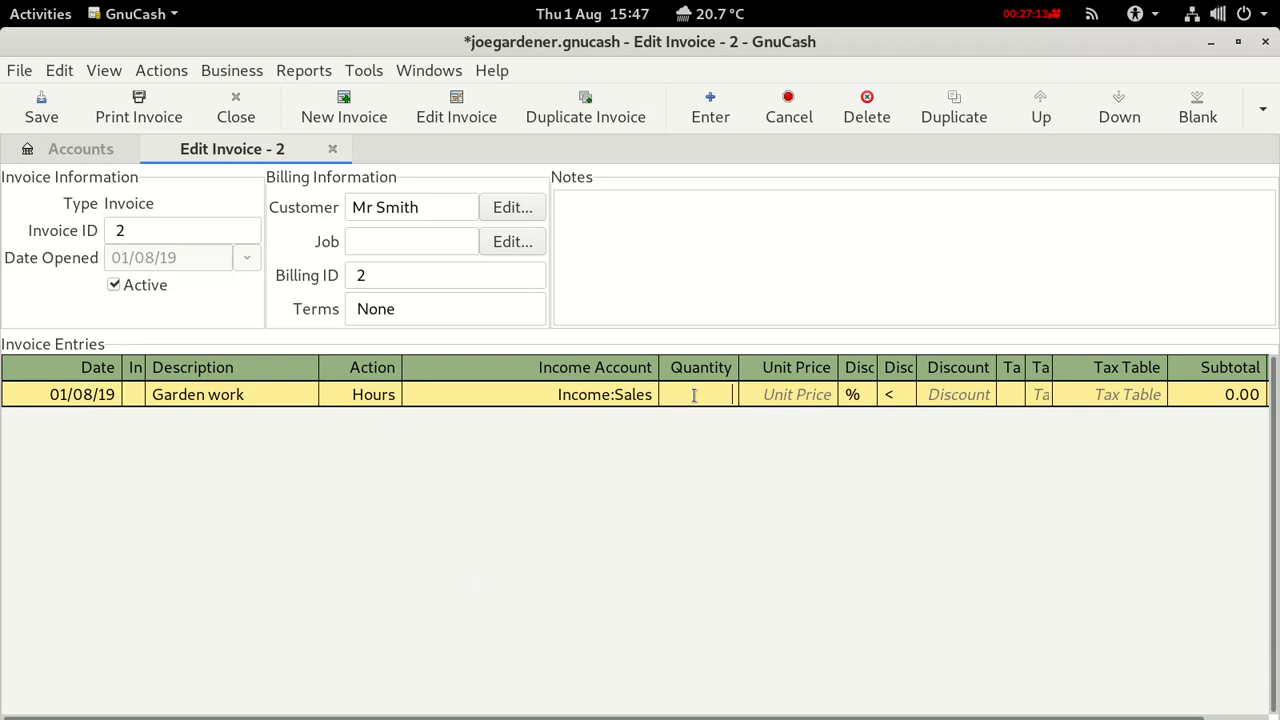
type("4")
left_click(819, 394)
type("20")
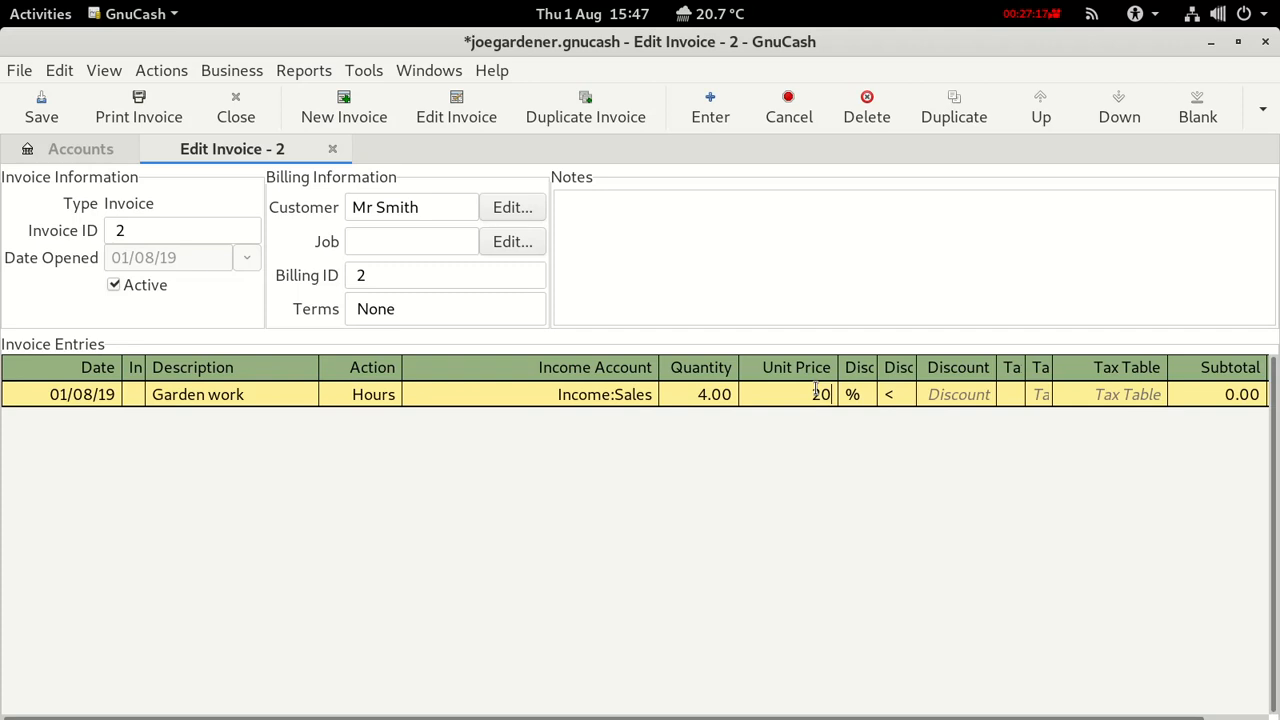
key("Return")
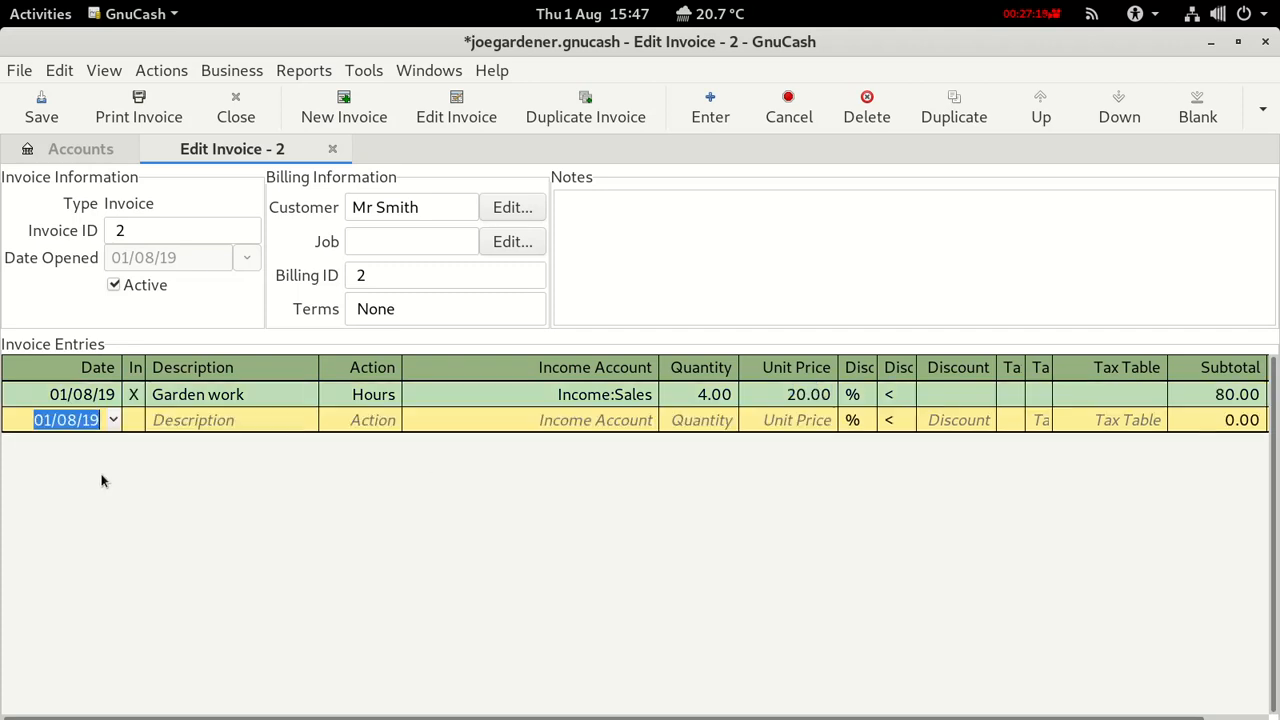
left_click(41, 116)
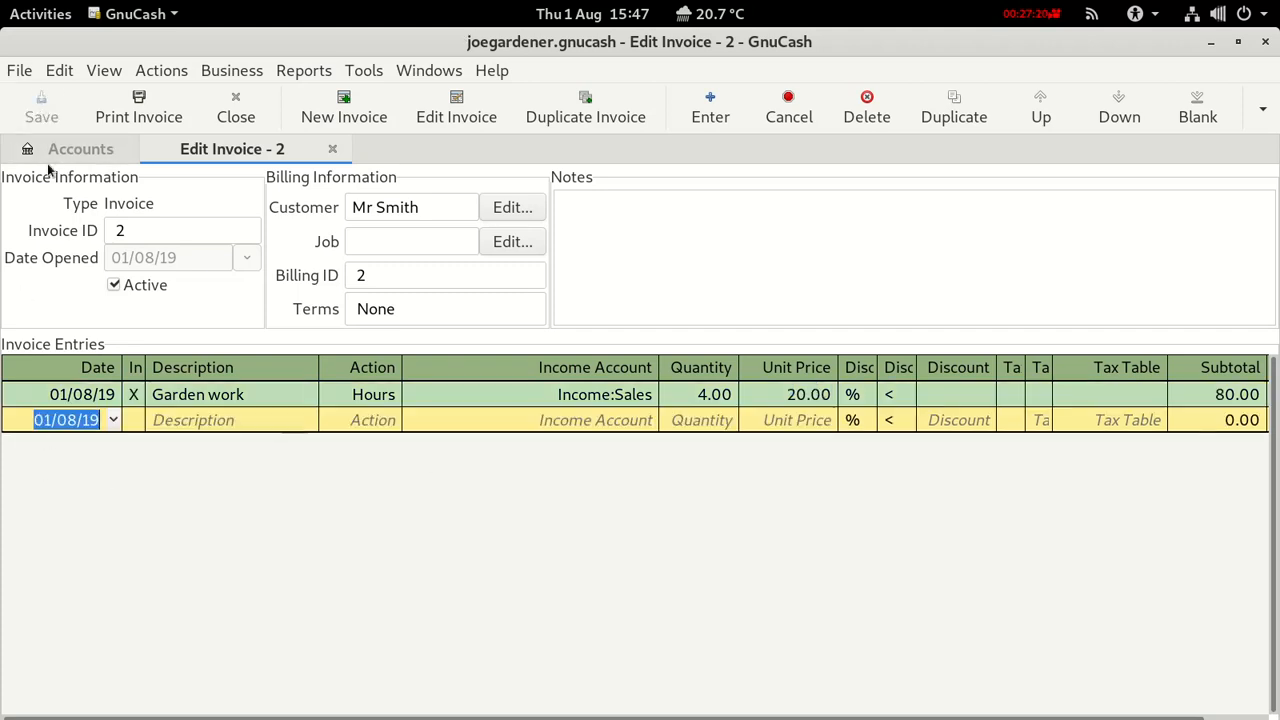
Post invoice 2 to Assets:Accounts Receivable with a description naming the customer.
left_click(30, 396)
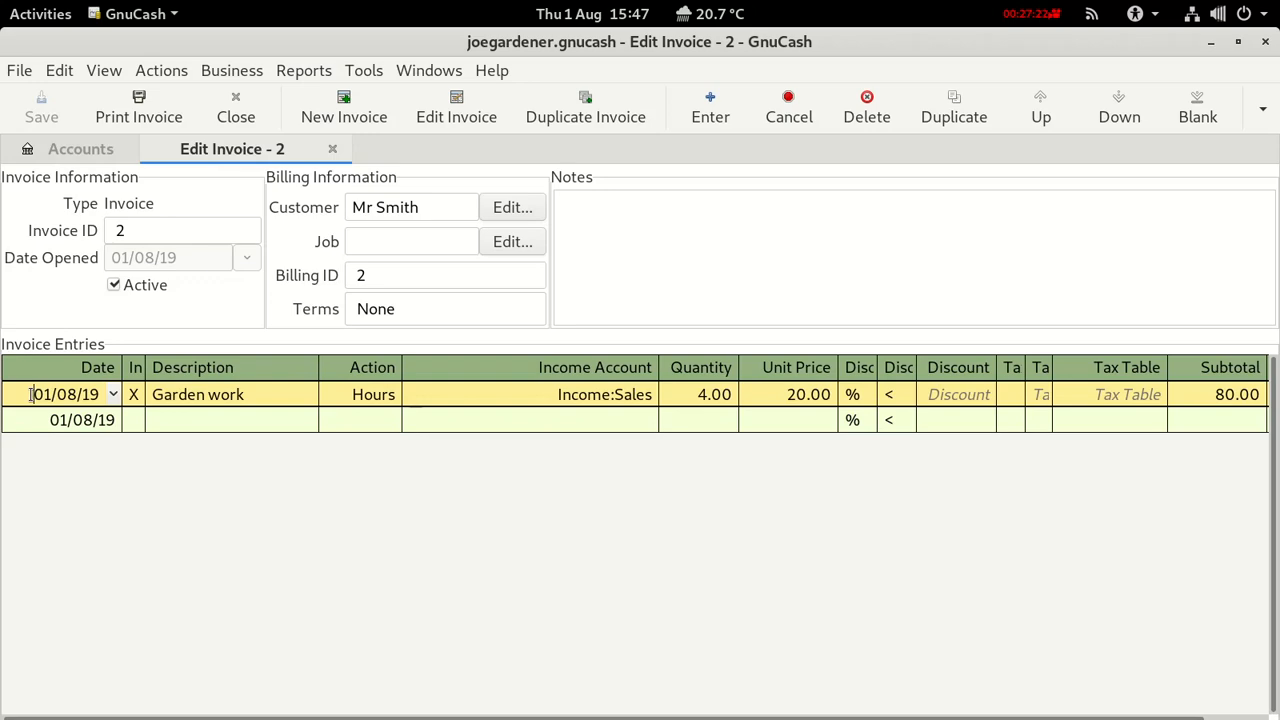
left_click(1263, 108)
left_click(1230, 152)
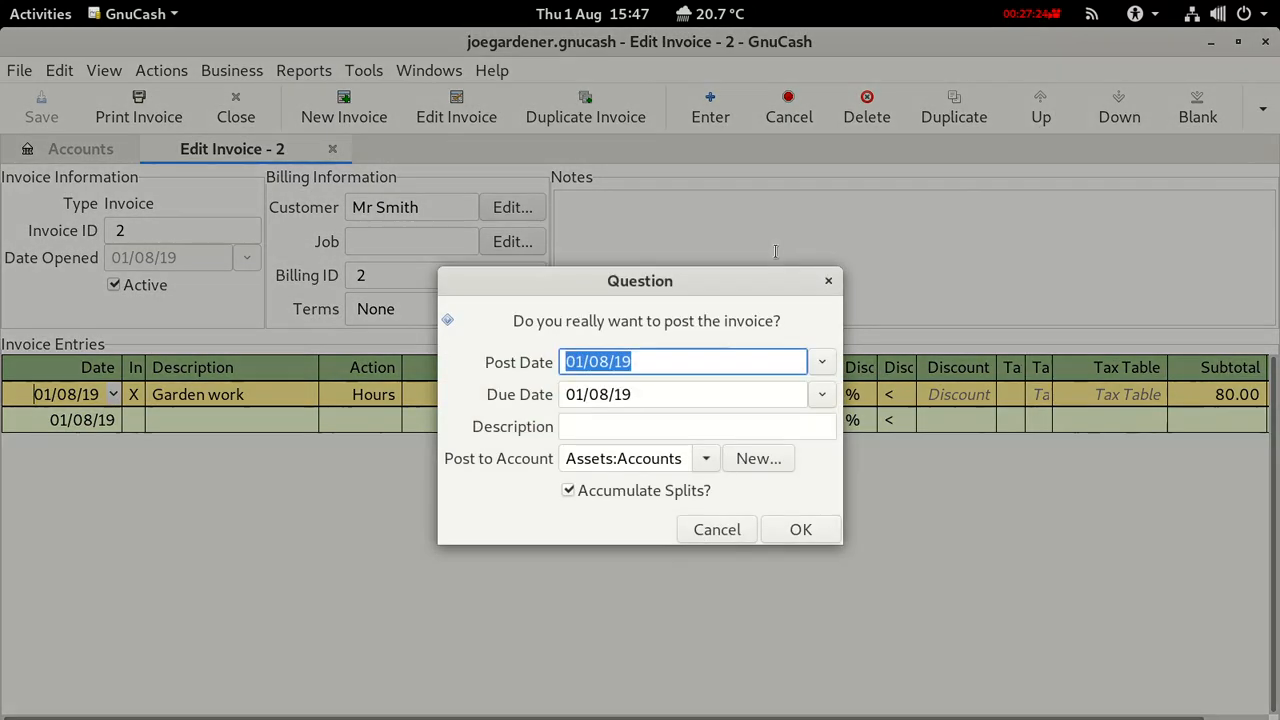
left_click(614, 424)
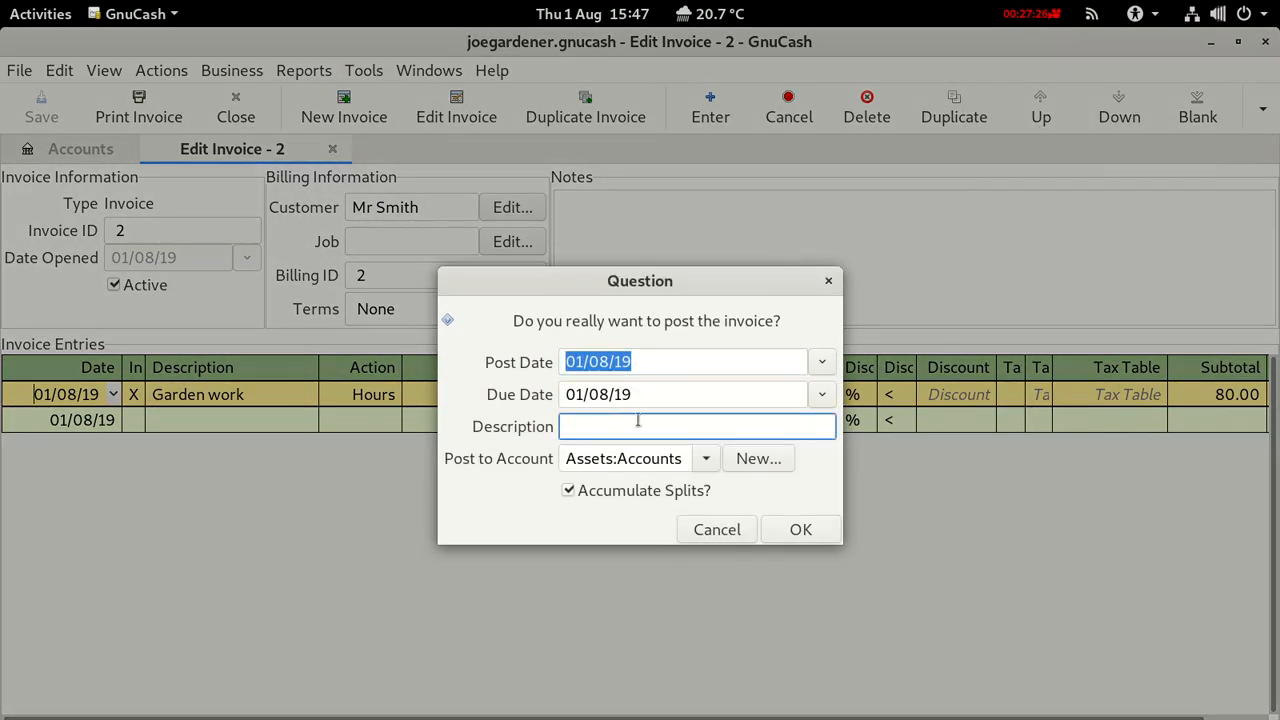
type("Smith Invoice")
left_click(706, 460)
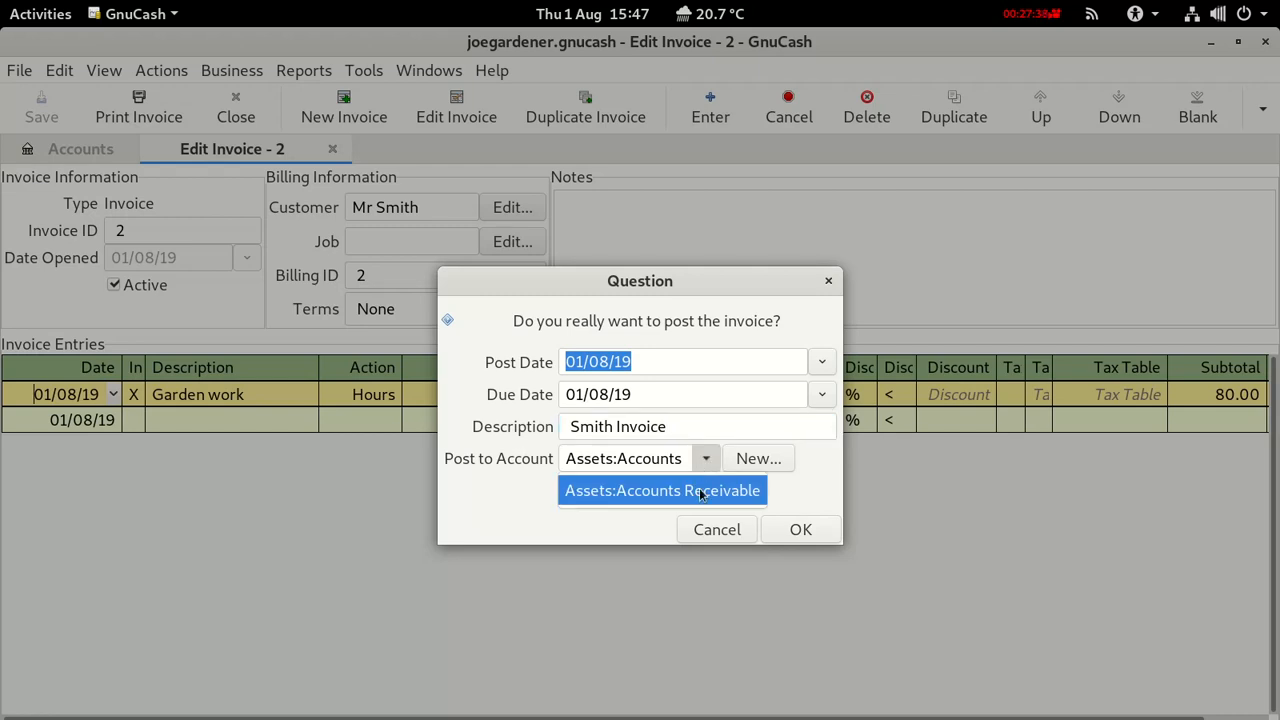
left_click(707, 460)
left_click(800, 530)
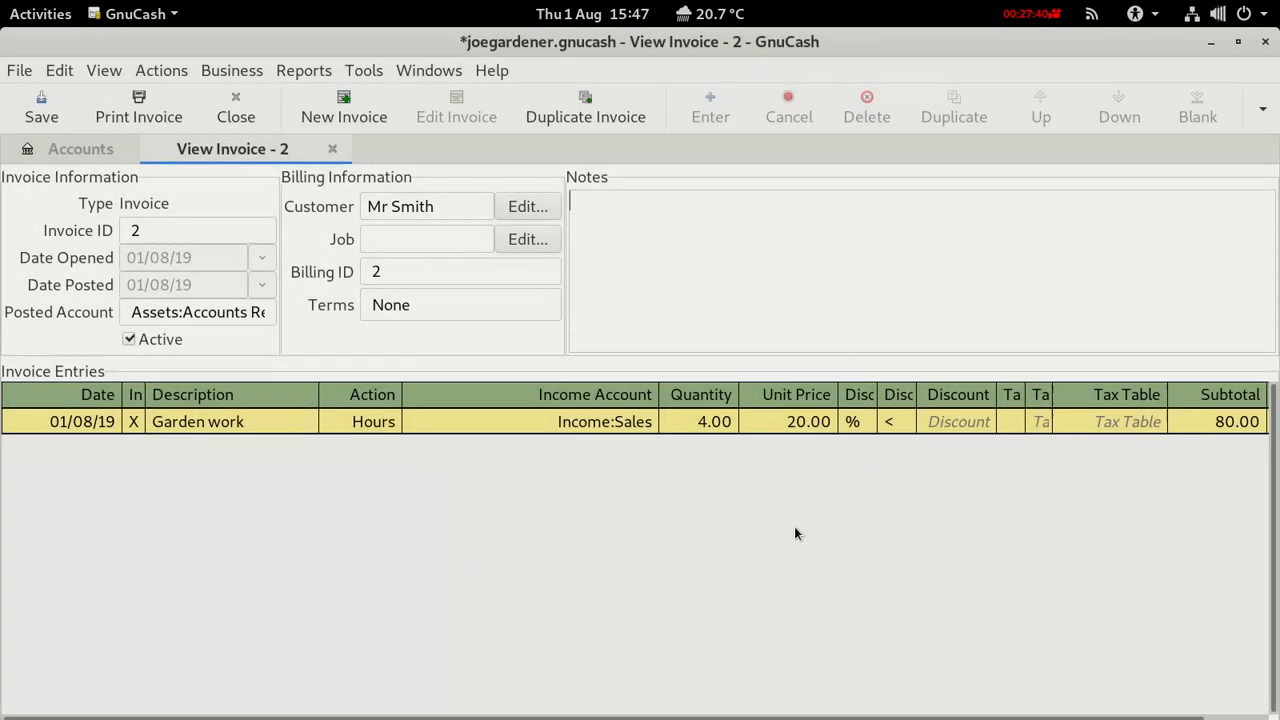
Close invoice 2, check the £280.00 Accounts Receivable register, and save the book.
left_click(332, 149)
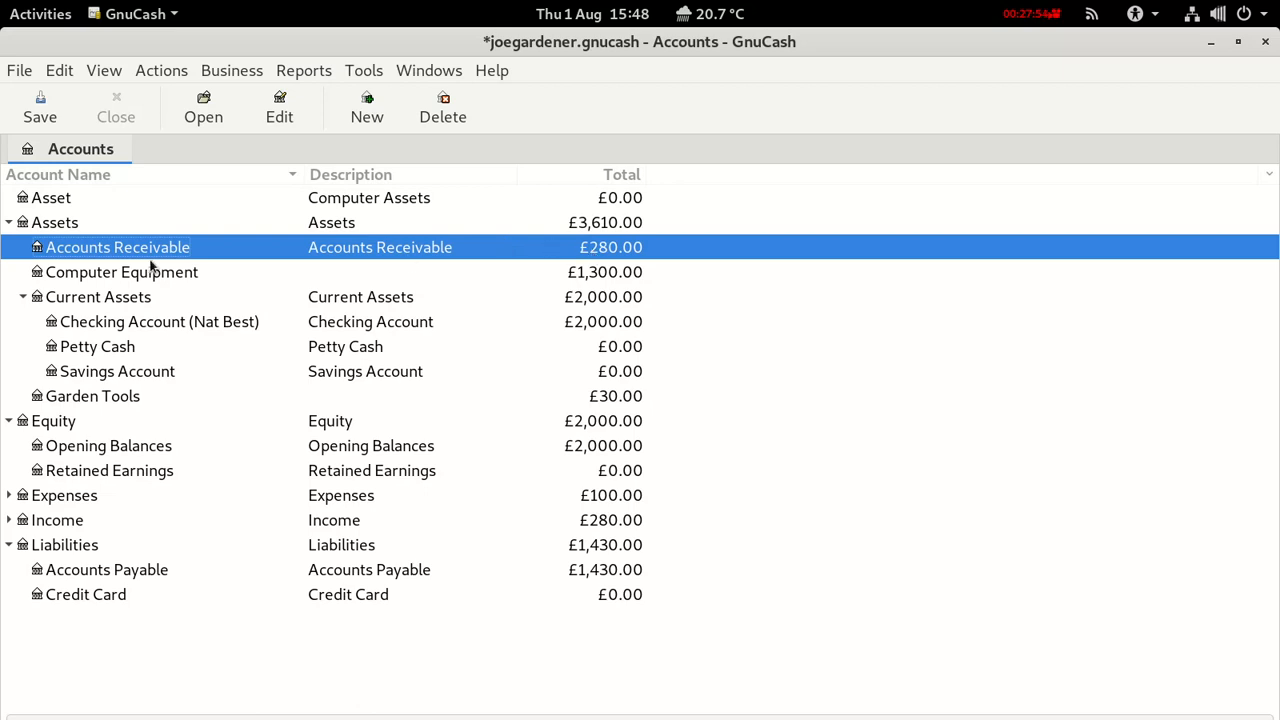
double_click(96, 250)
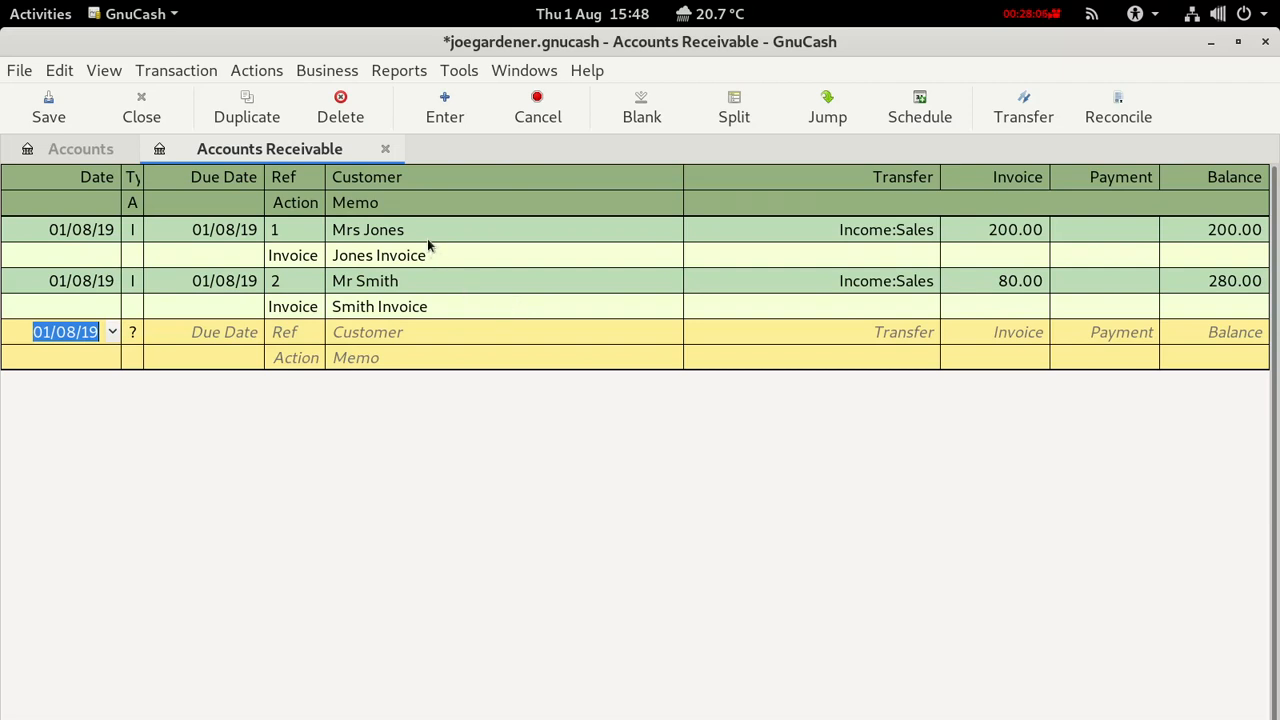
left_click(385, 148)
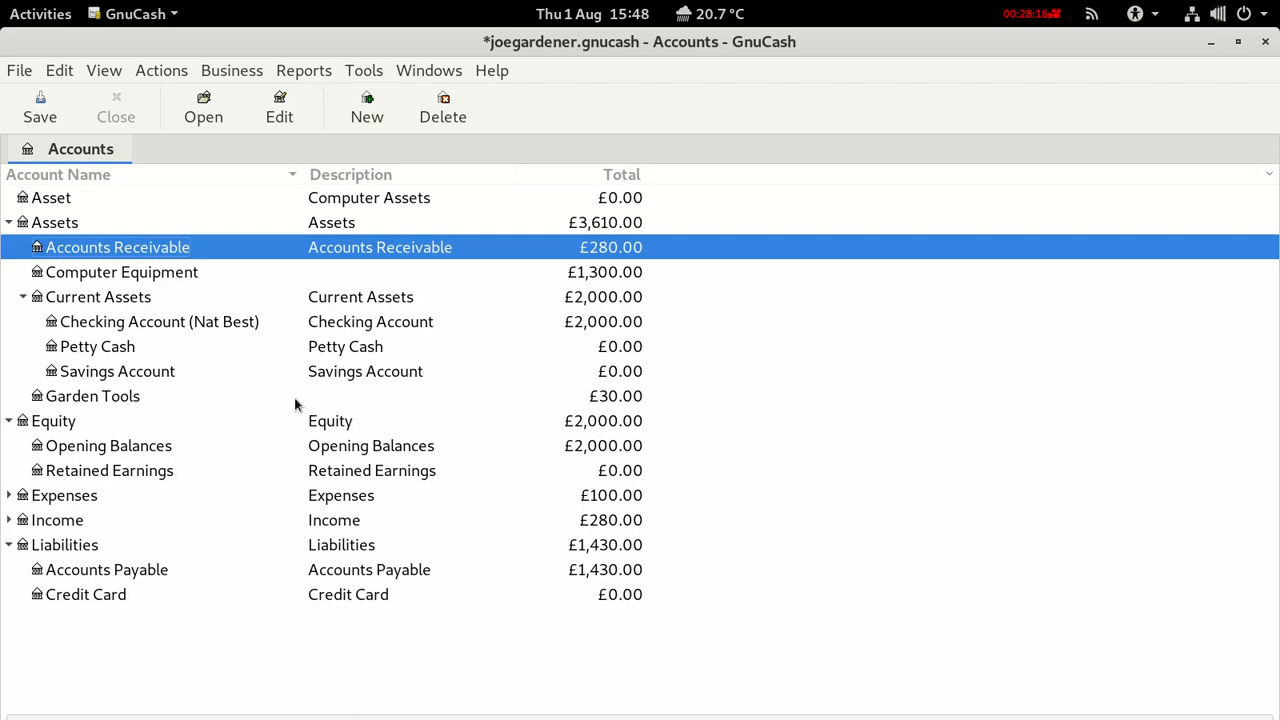
left_click(44, 108)
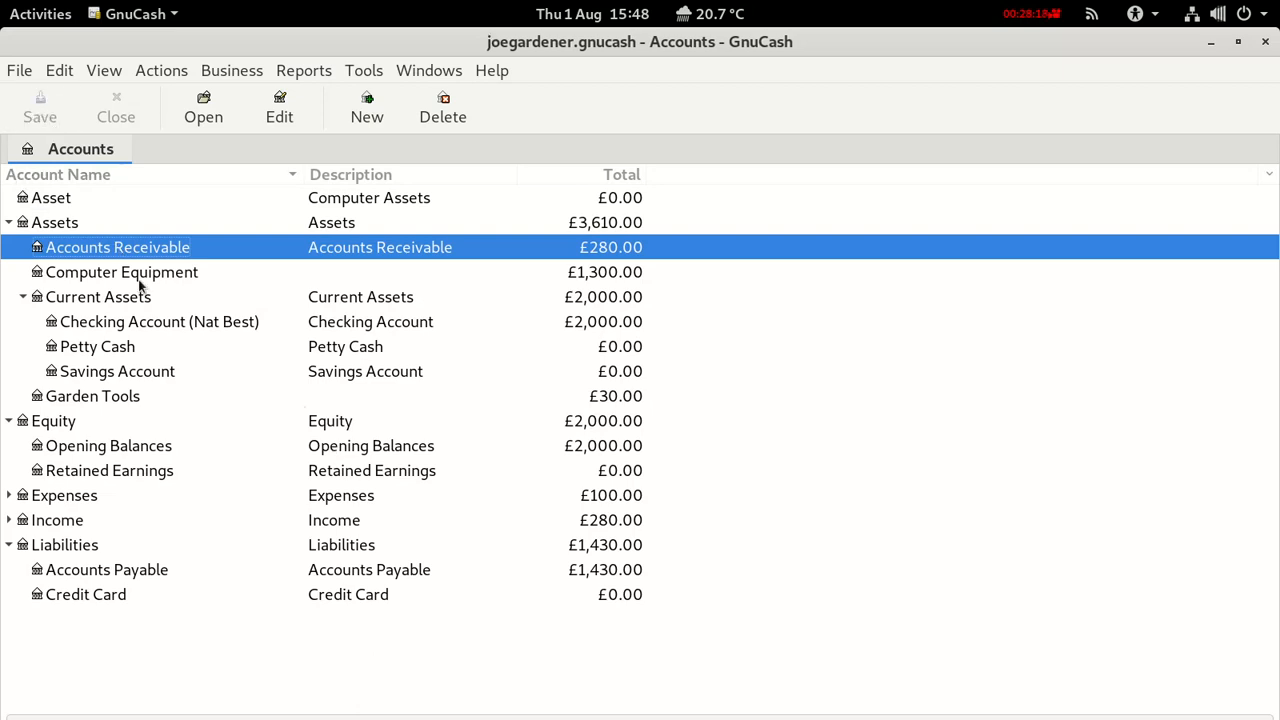
left_click(70, 327)
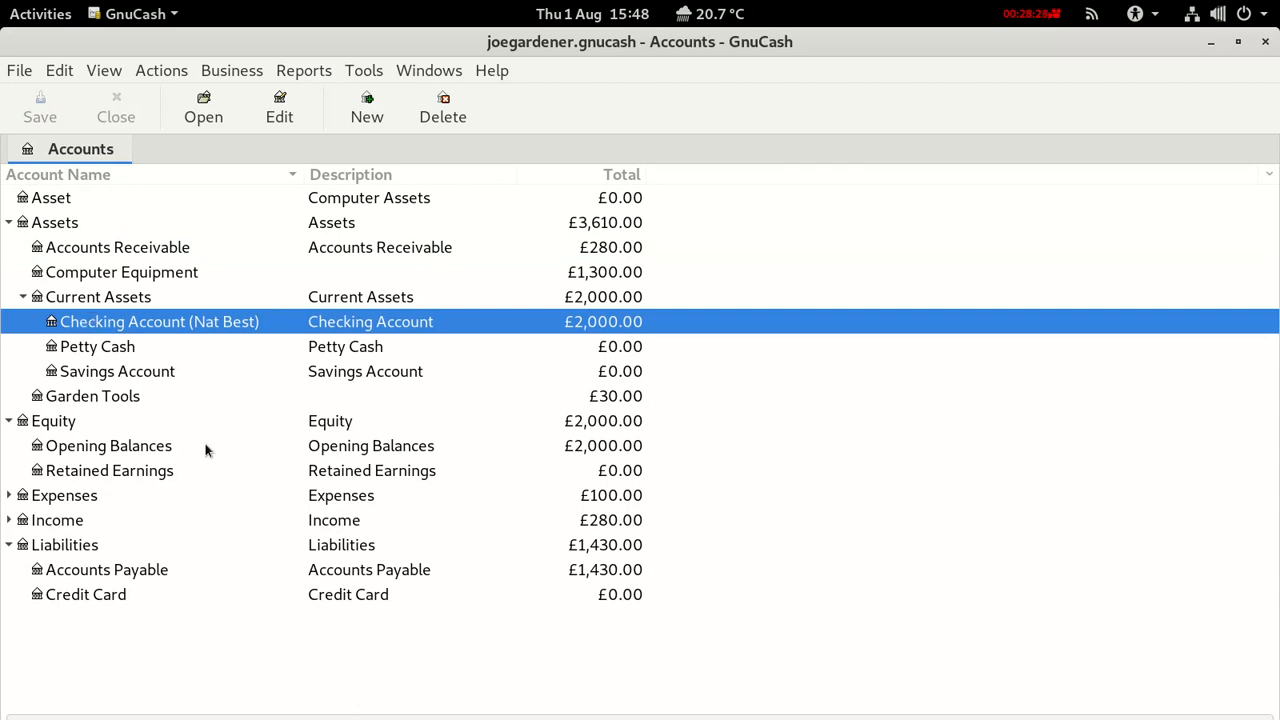
Open the Accounts Payable register and select the Amagon 1,400.00 bill.
double_click(196, 575)
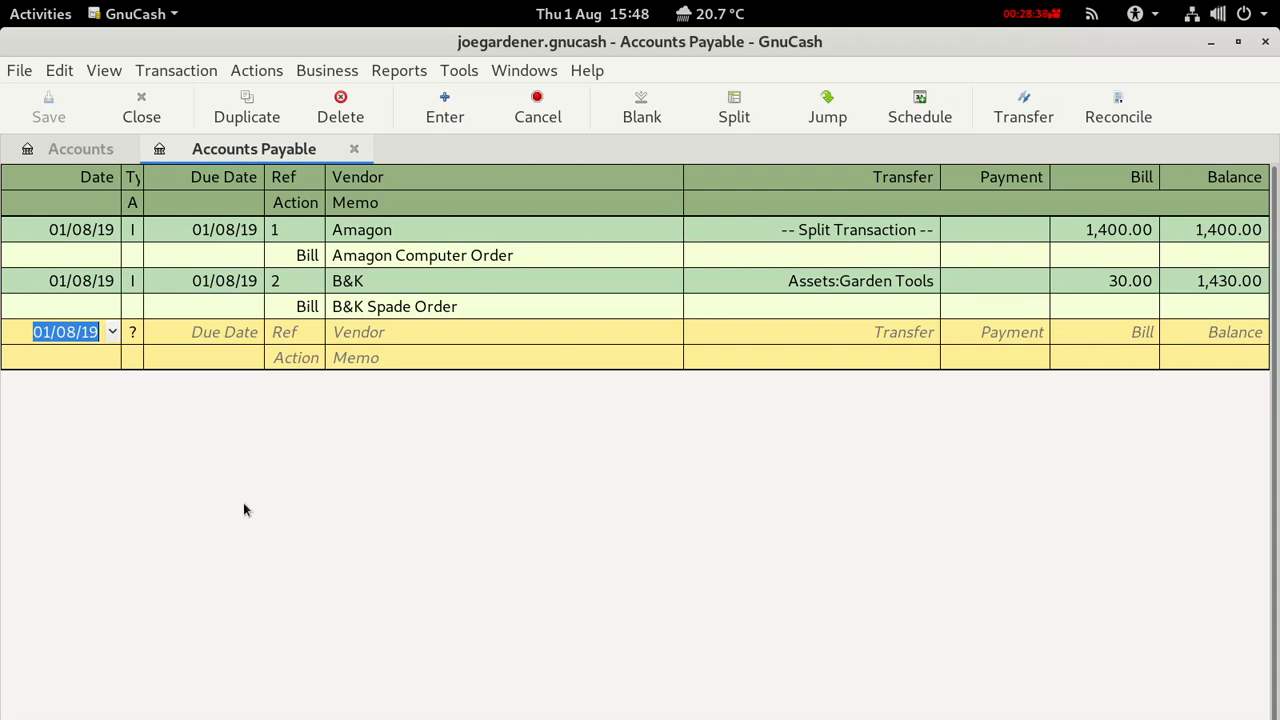
left_click(16, 231)
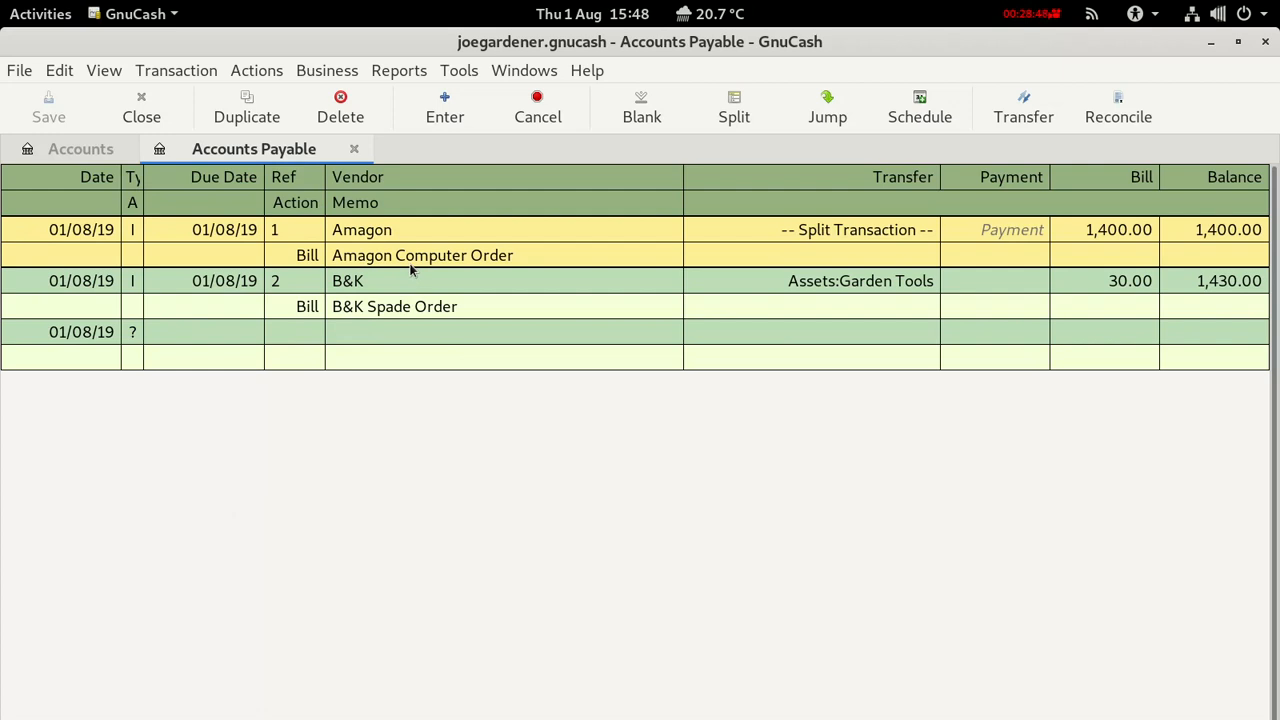
left_click(300, 72)
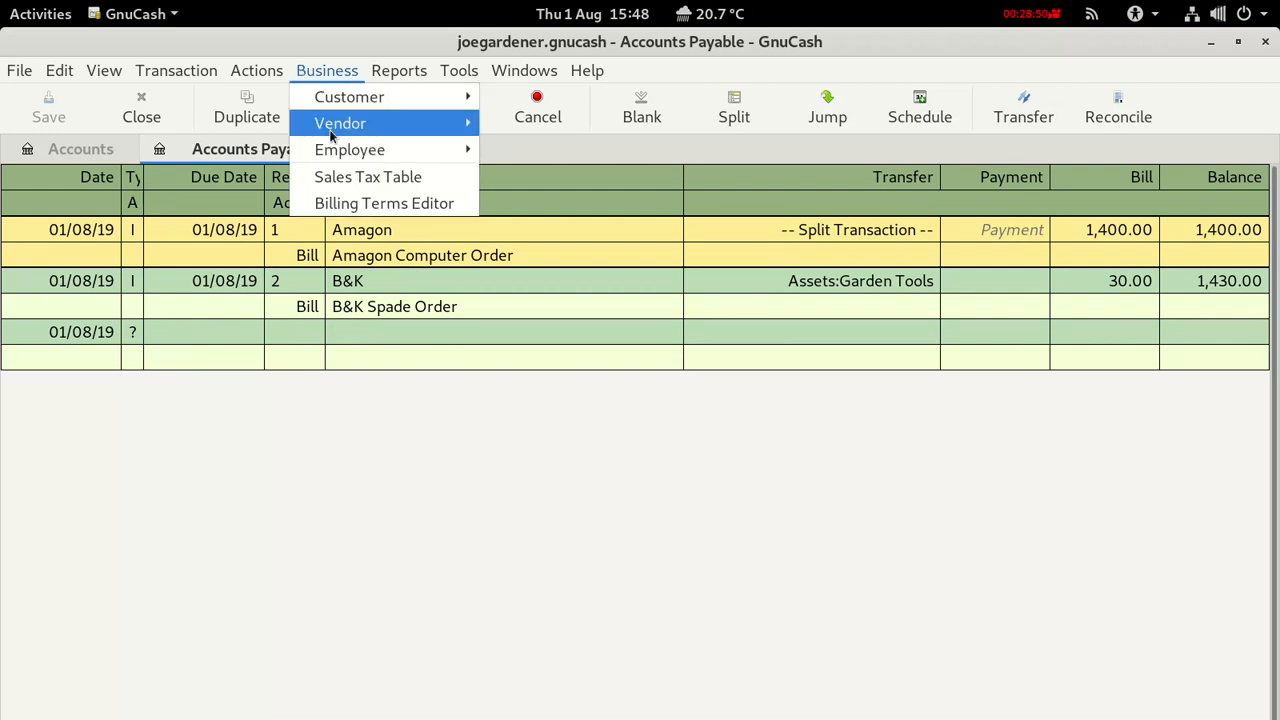
Pay Amagon's 1,400.00 bill from Liabilities:Credit Card and save the book.
mouse_move(330, 132)
left_click(566, 306)
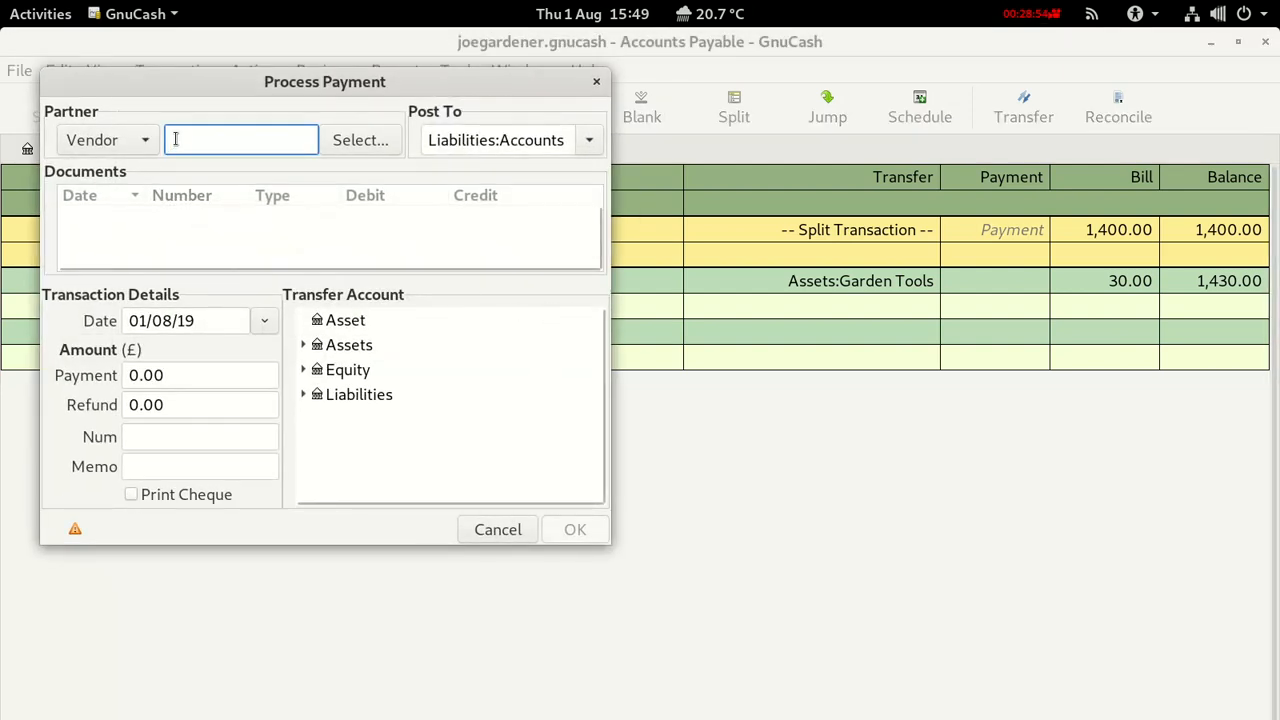
type("am")
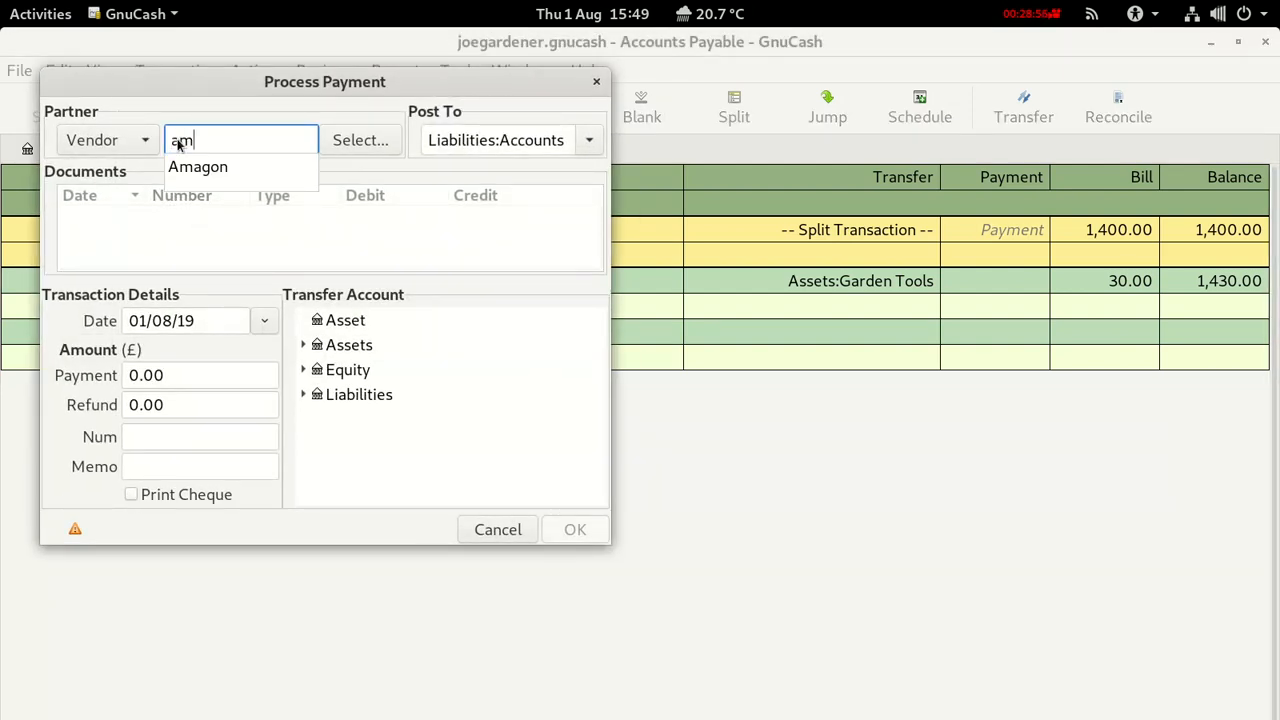
type("a")
left_click(186, 167)
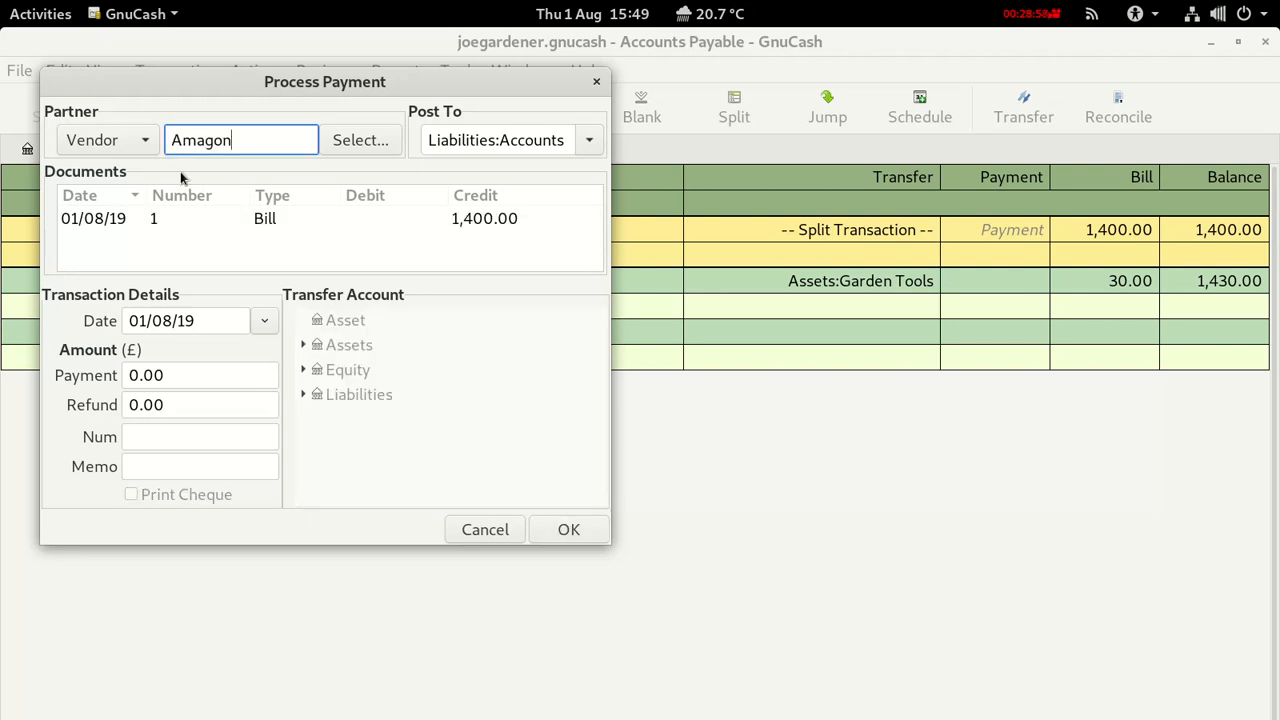
left_click(170, 224)
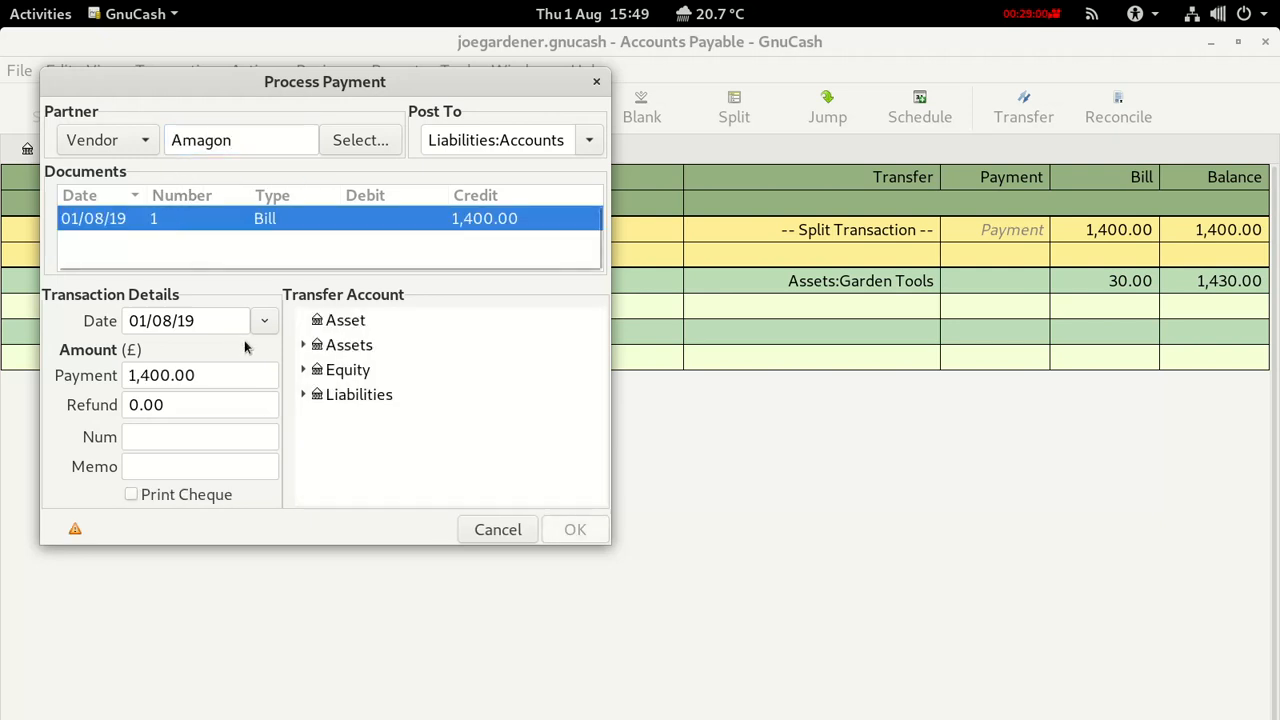
left_click(304, 396)
left_click(338, 421)
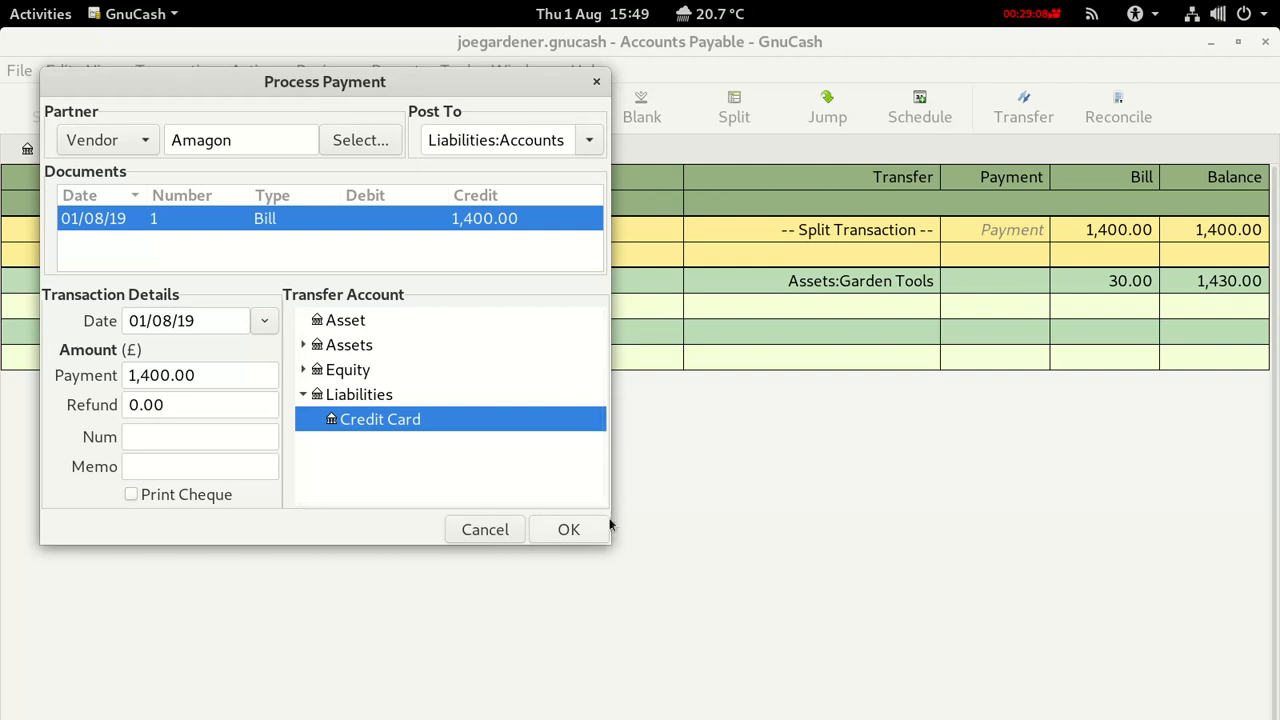
left_click(566, 529)
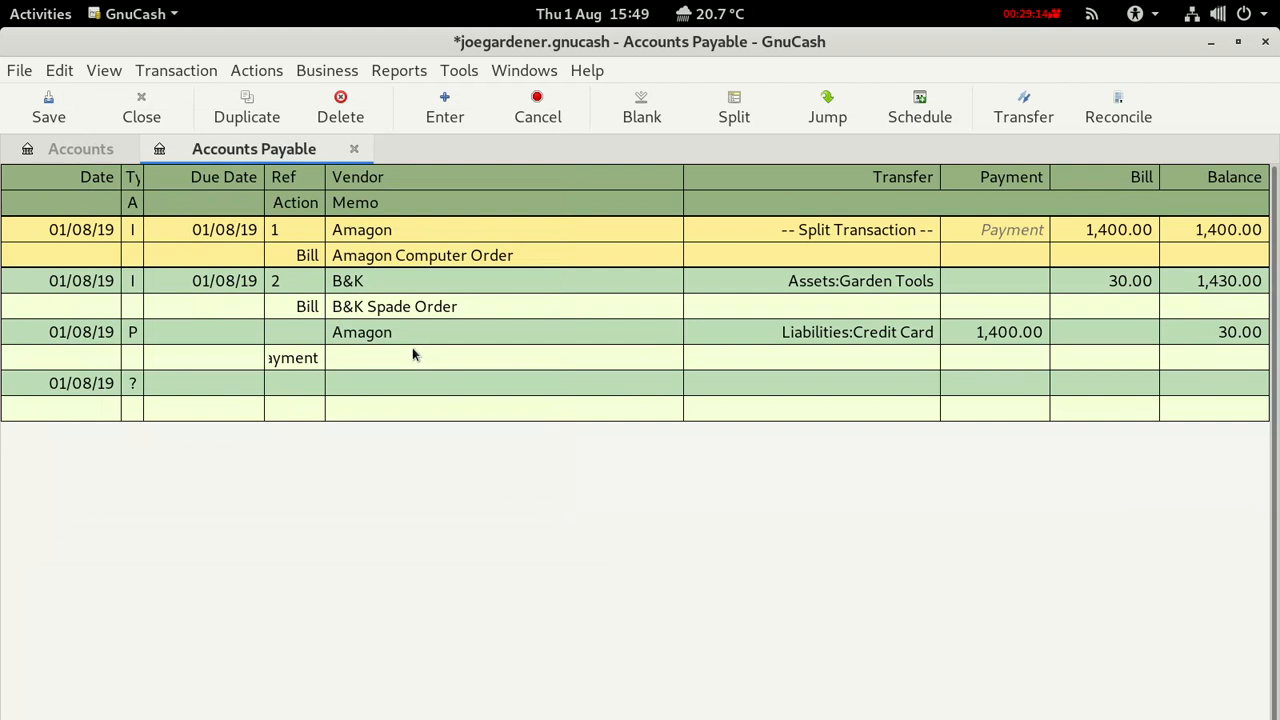
left_click(50, 114)
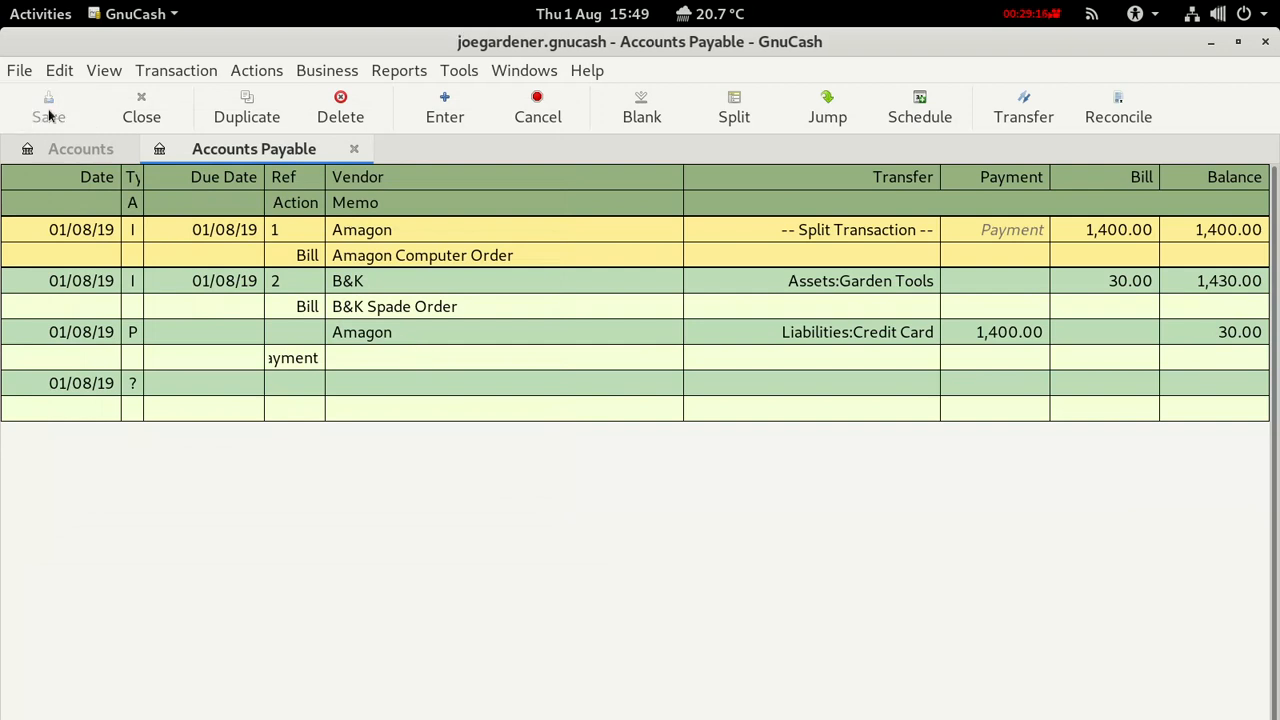
left_click(73, 150)
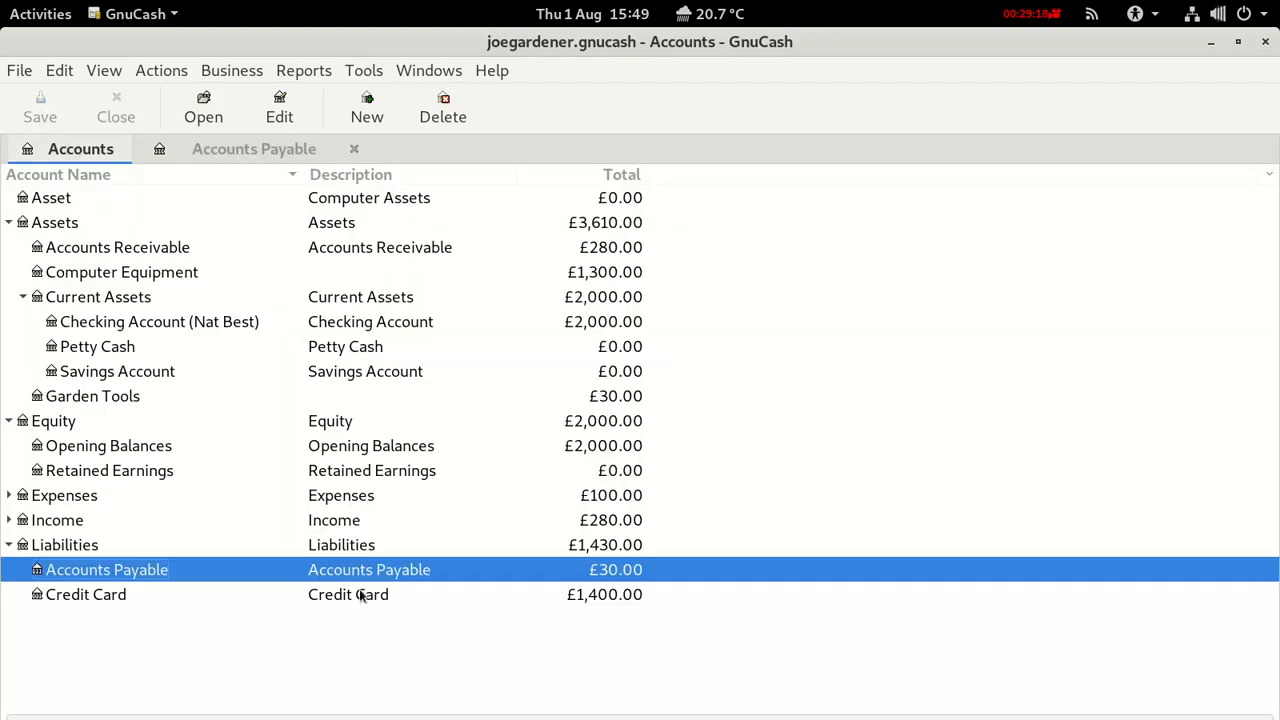
left_click(519, 597)
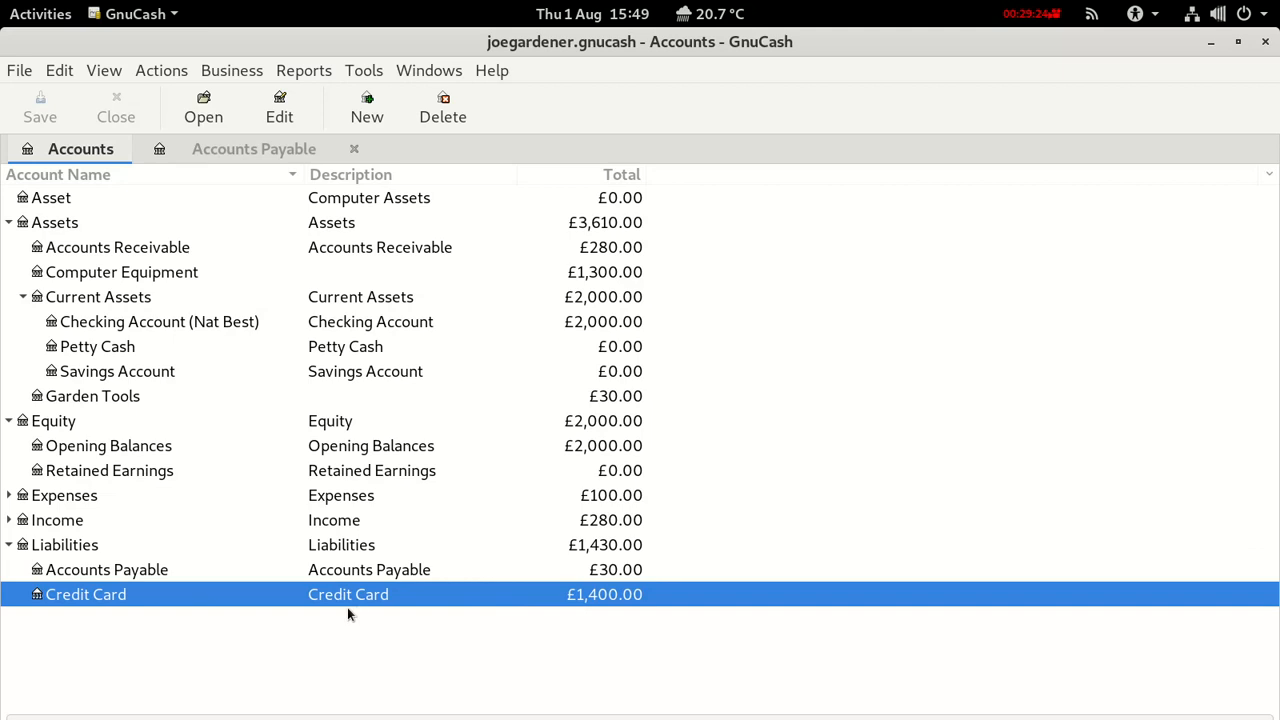
left_click(207, 567)
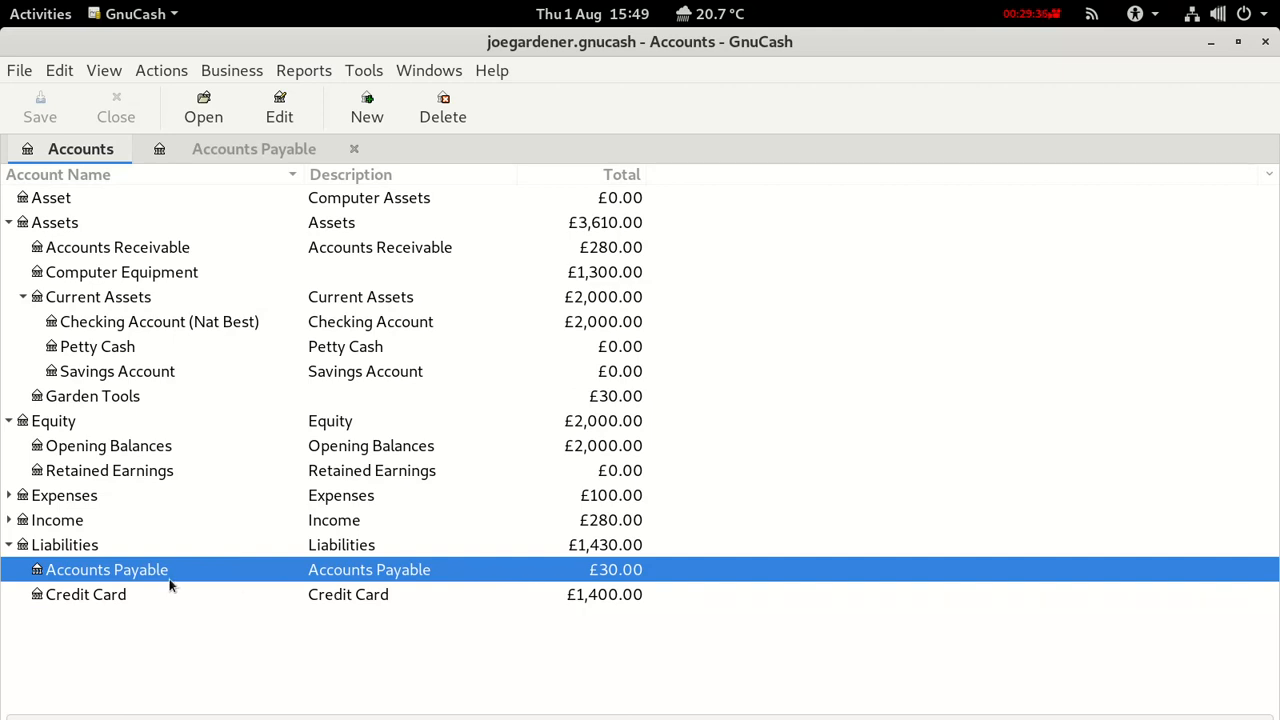
double_click(78, 570)
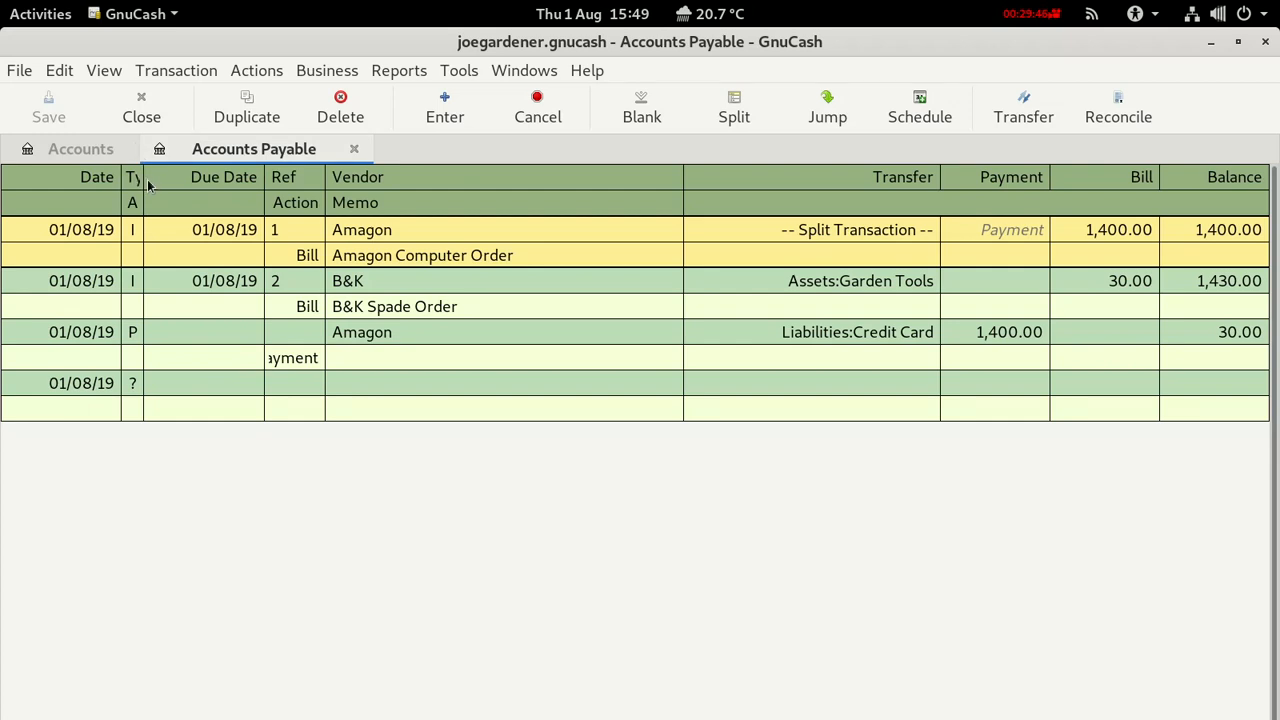
Widen the Type and Ref columns of the Accounts Payable register and select the B&K bill.
left_click_drag(143, 183, 195, 188)
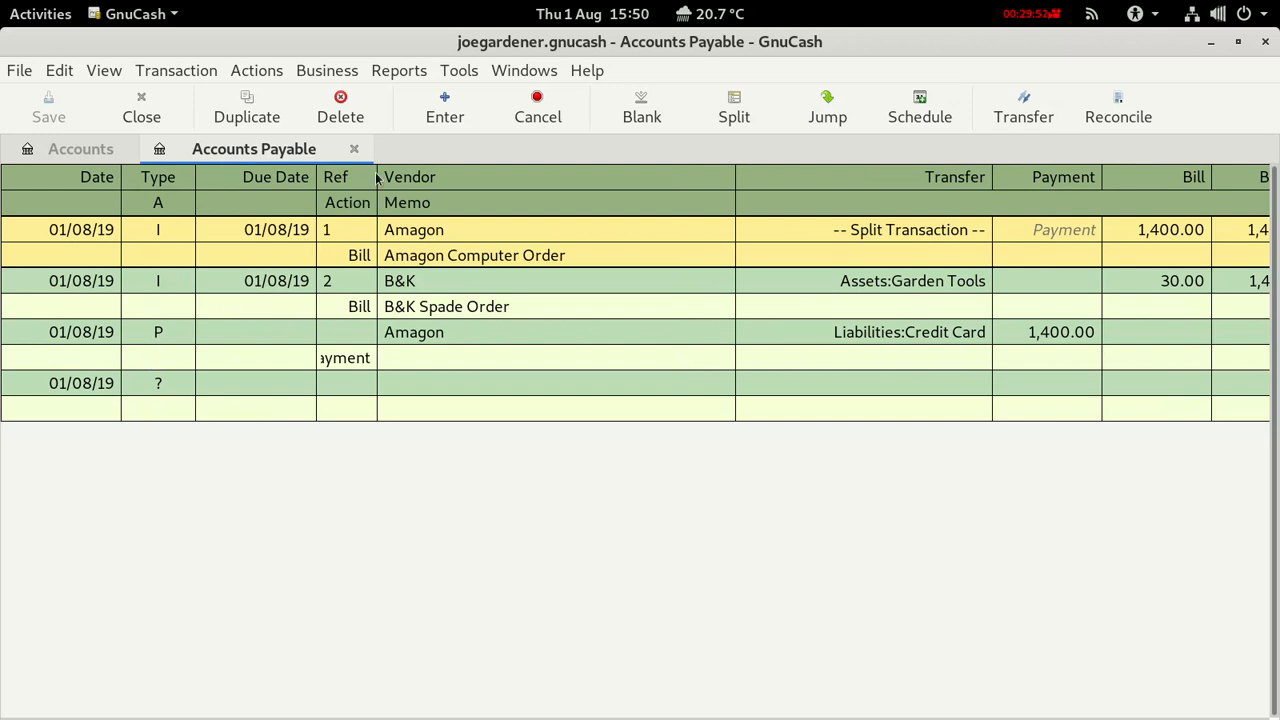
left_click_drag(377, 176, 418, 177)
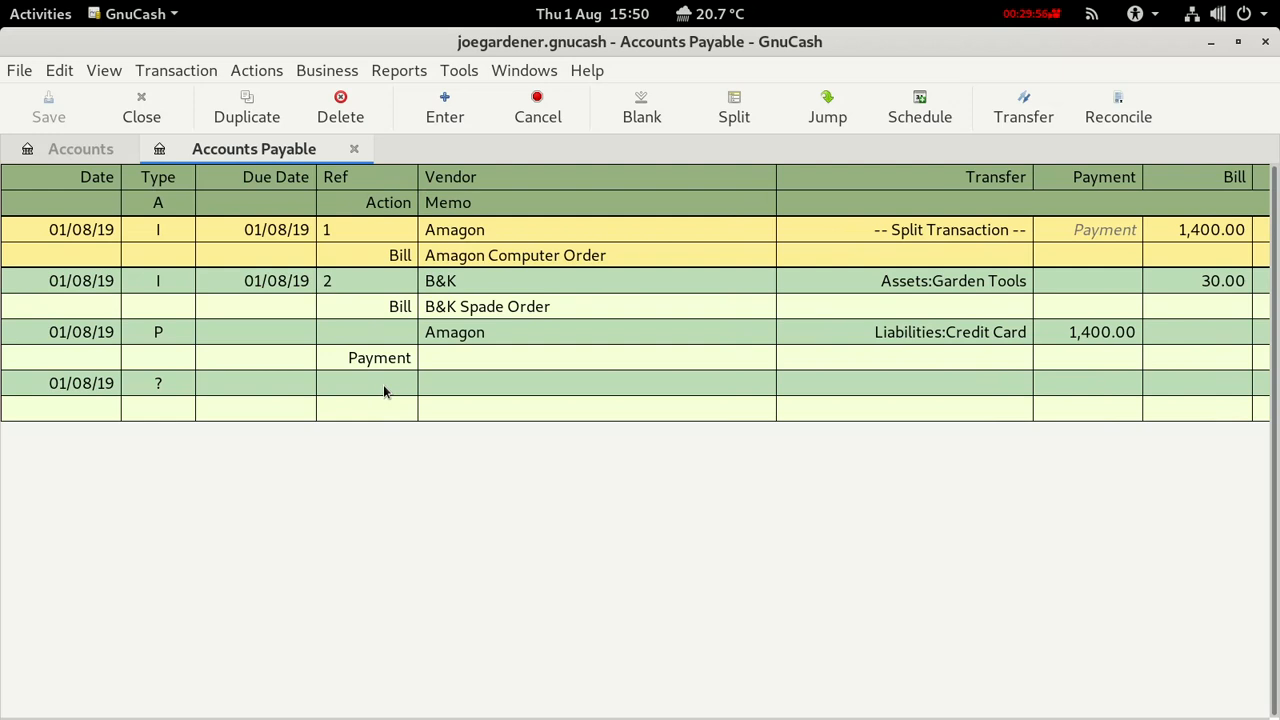
left_click(86, 282)
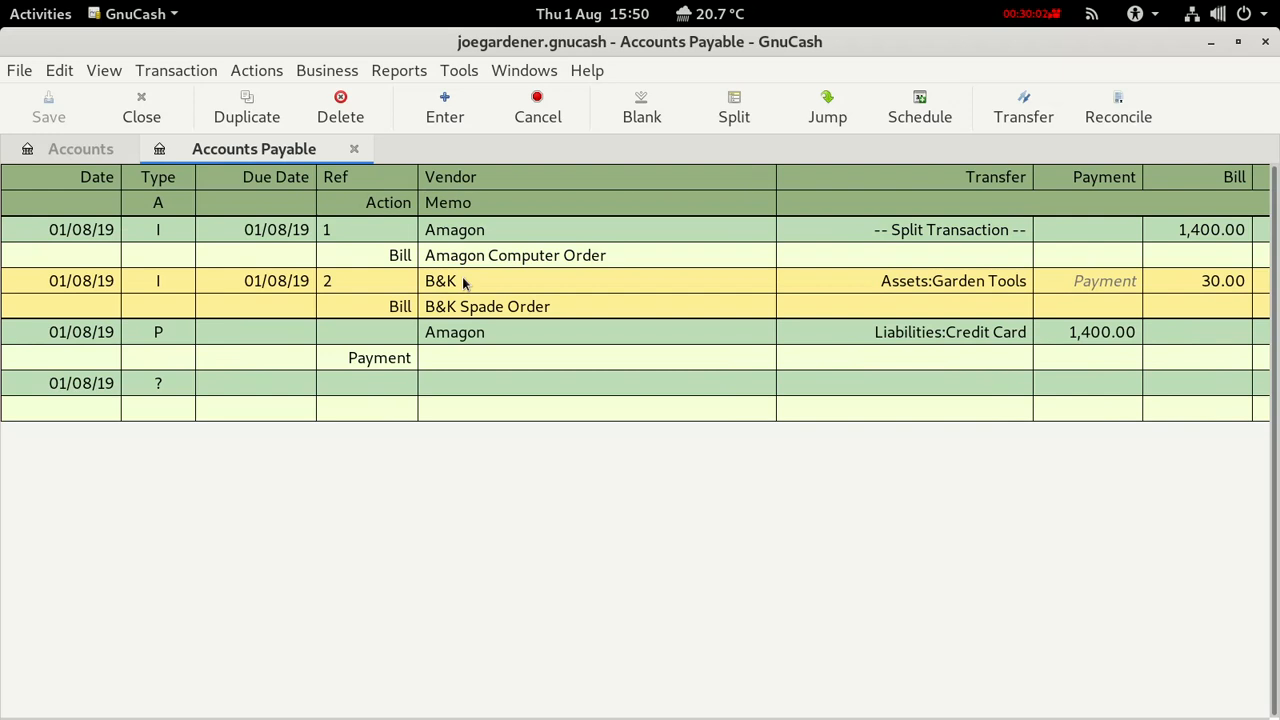
left_click(309, 73)
mouse_move(349, 126)
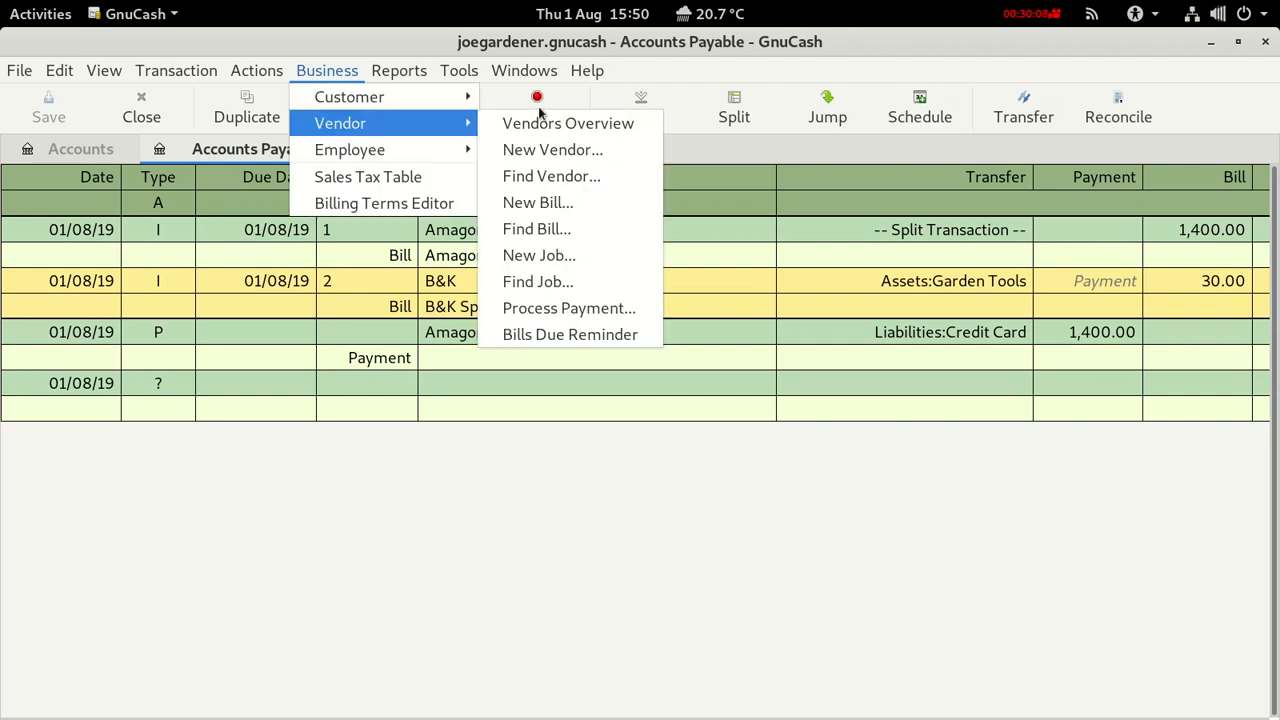
left_click(571, 305)
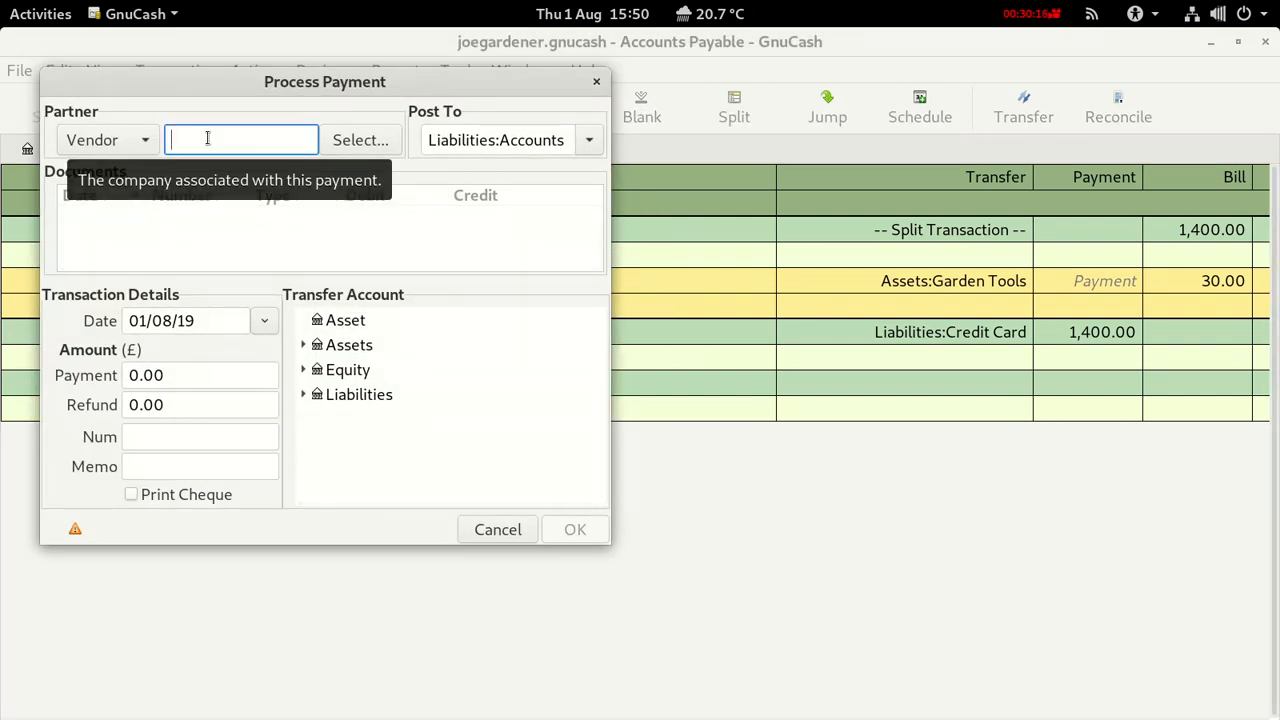
type("B&K")
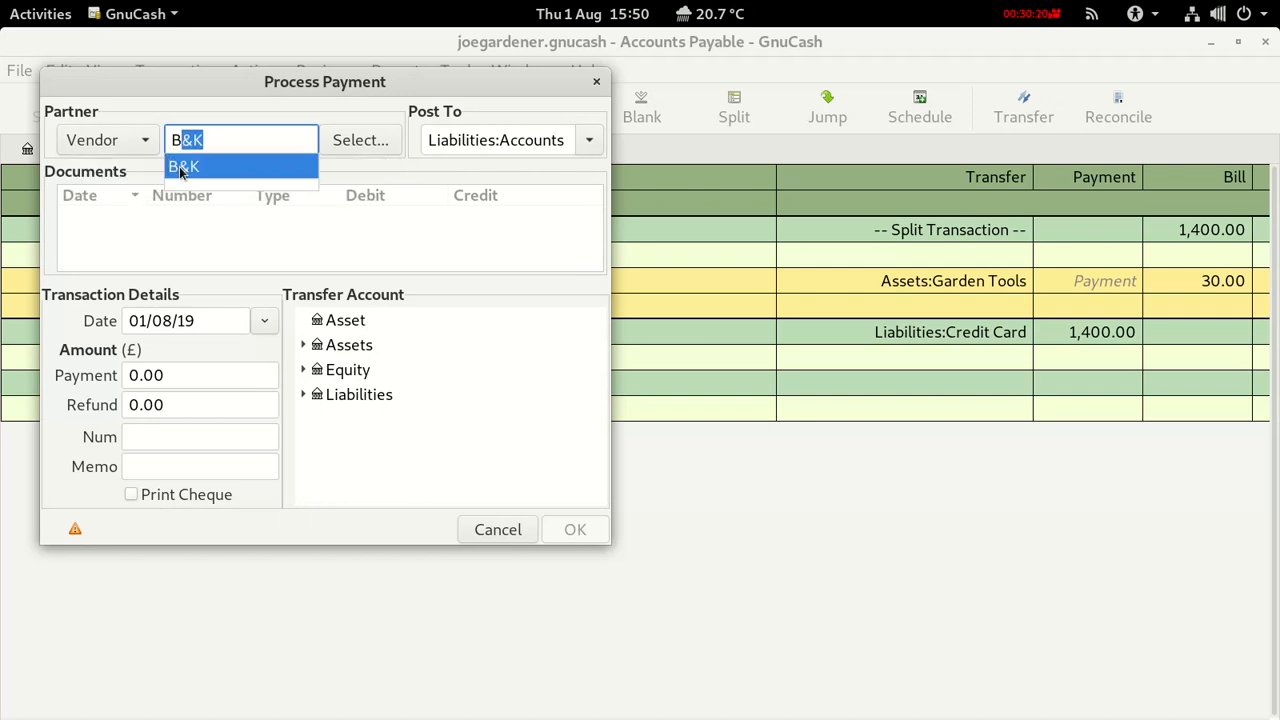
left_click(184, 167)
left_click(180, 218)
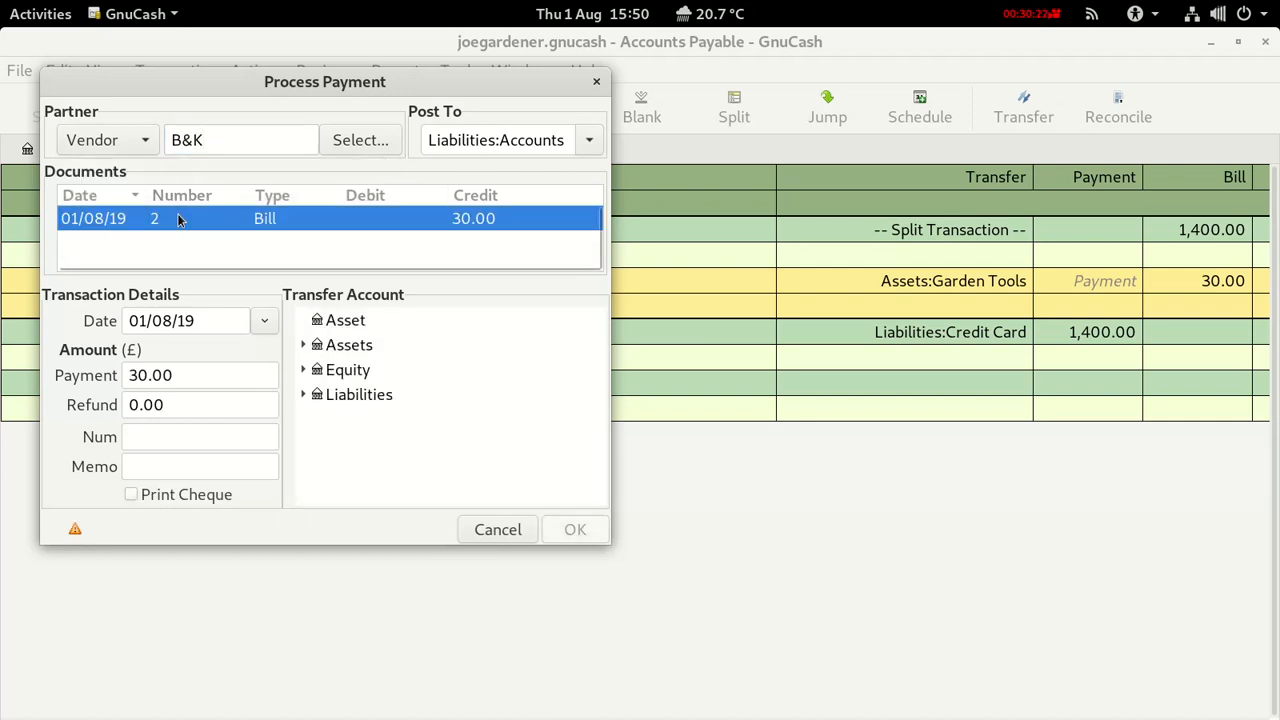
left_click(304, 345)
left_click(319, 395)
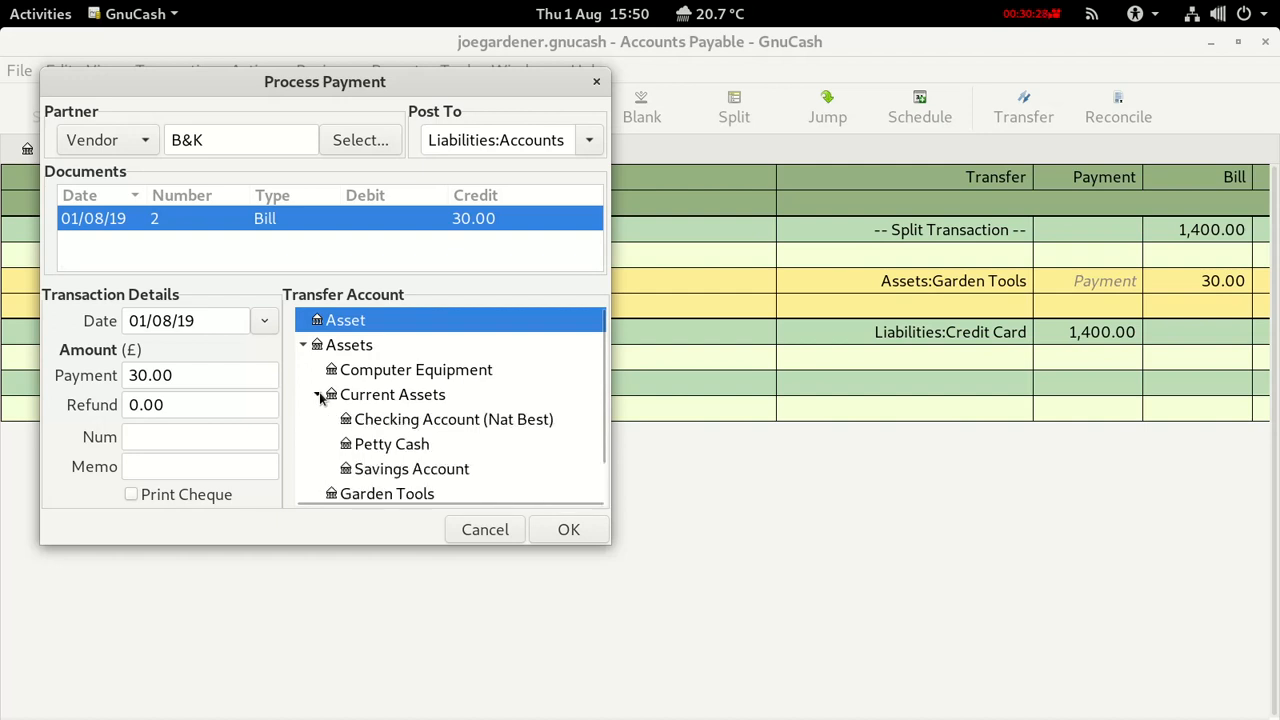
left_click(380, 420)
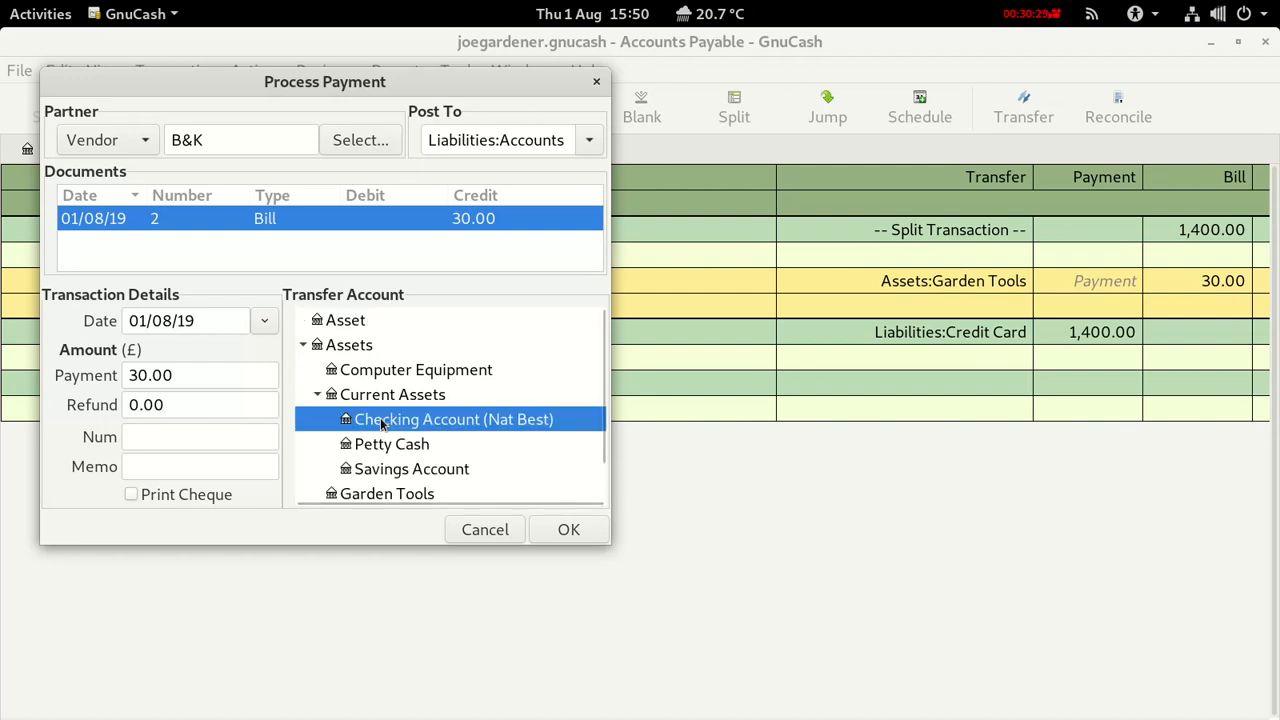
left_click(568, 531)
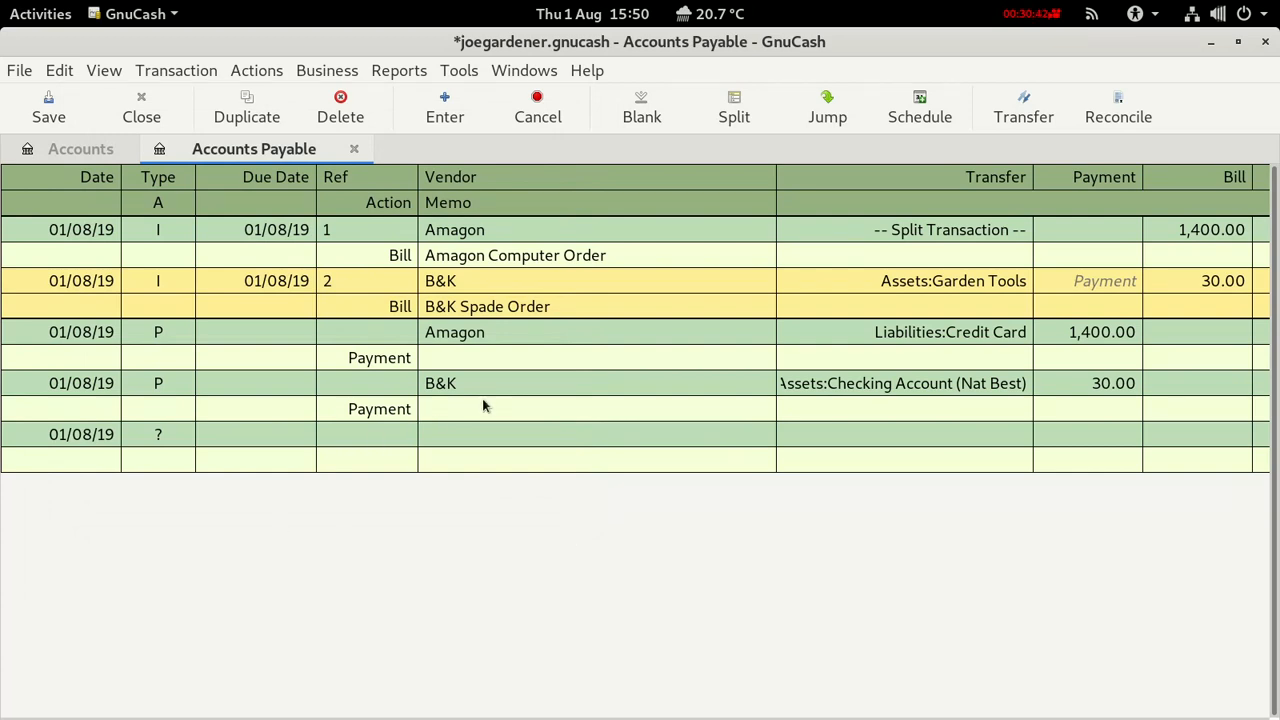
left_click(50, 112)
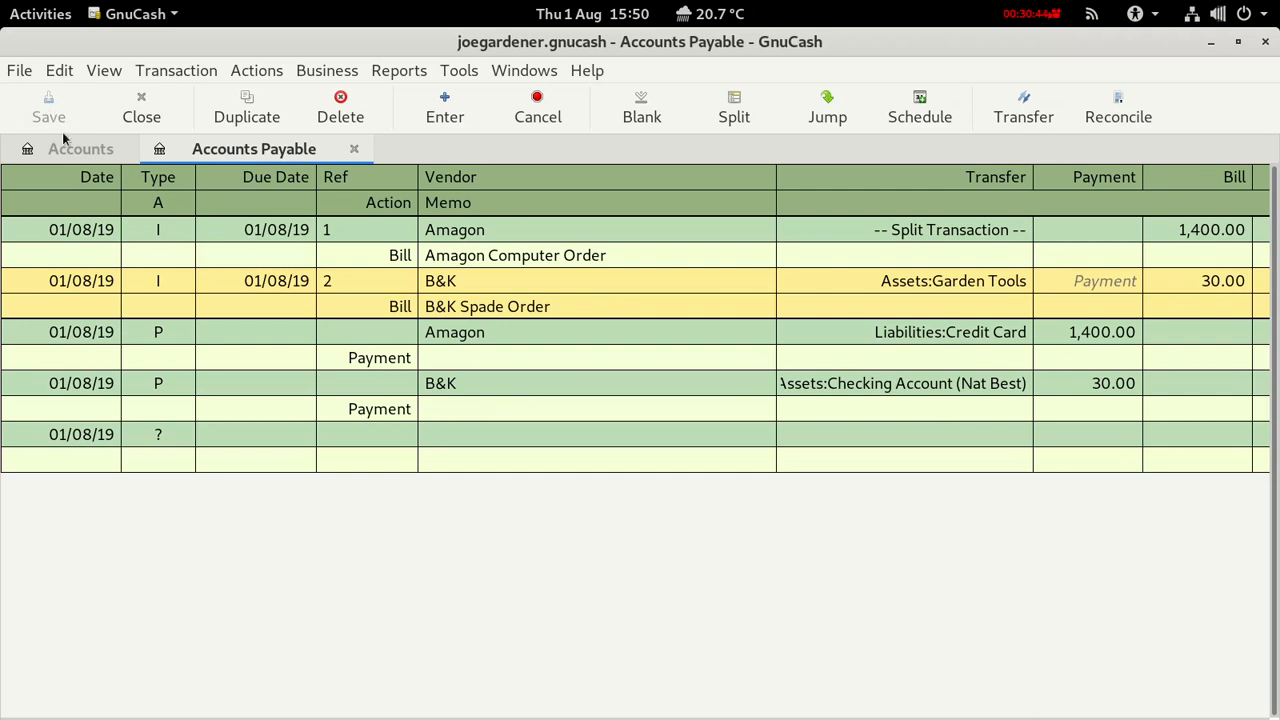
left_click(67, 150)
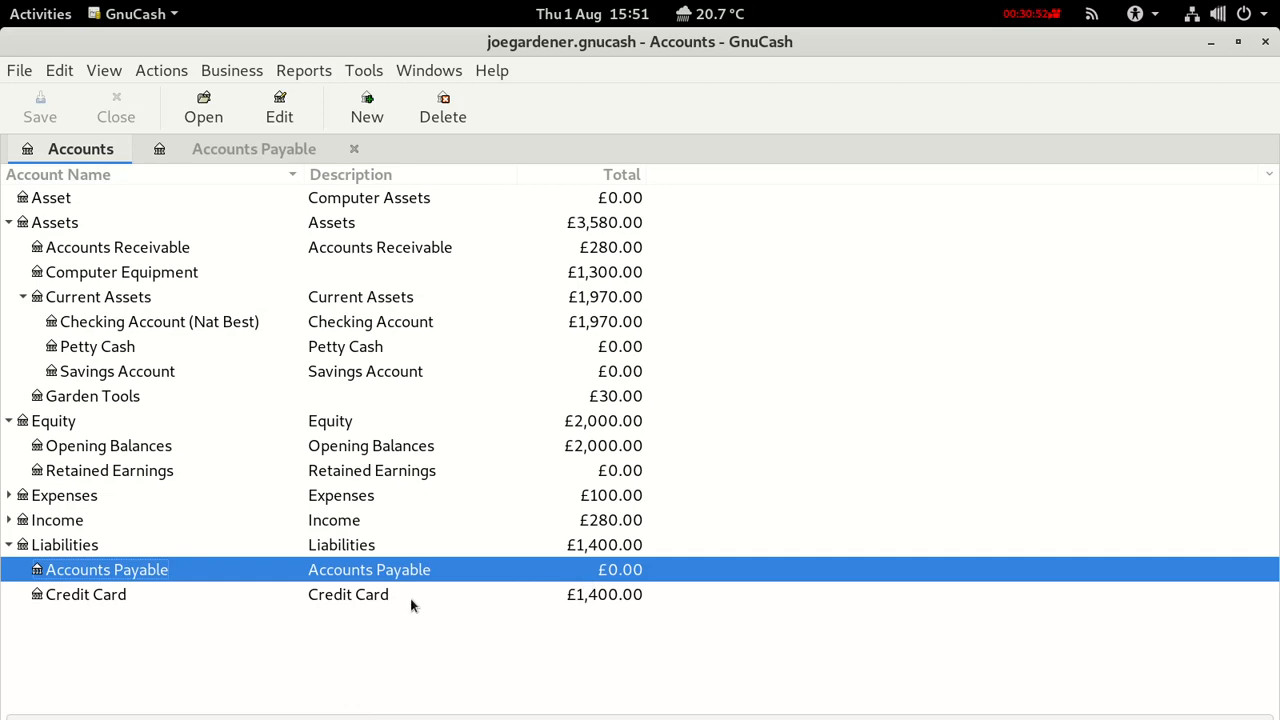
left_click(95, 599)
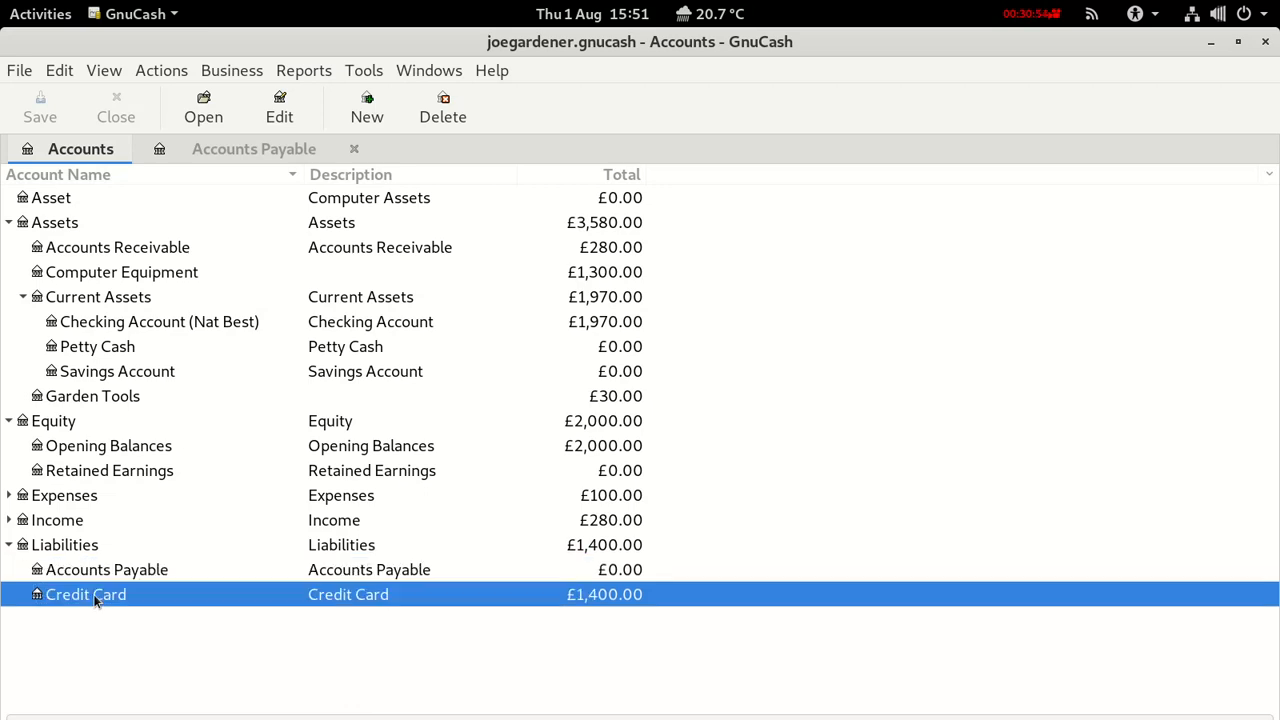
left_click(89, 320)
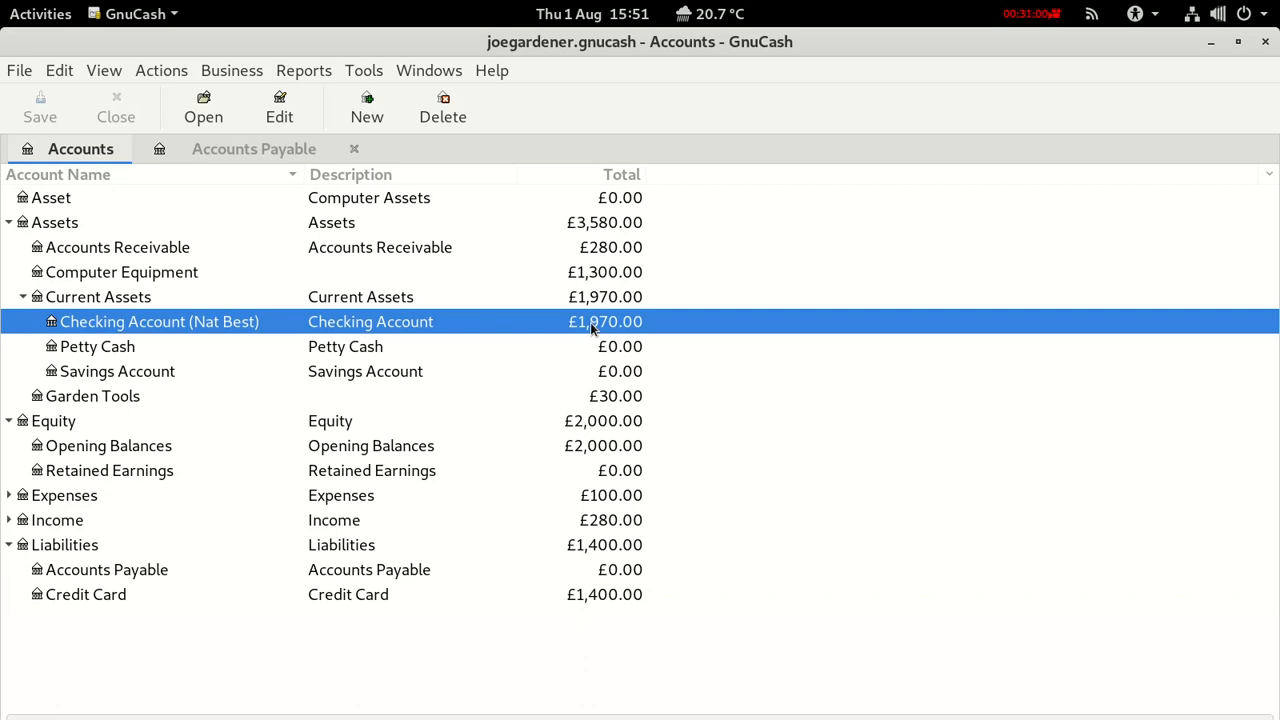
double_click(115, 321)
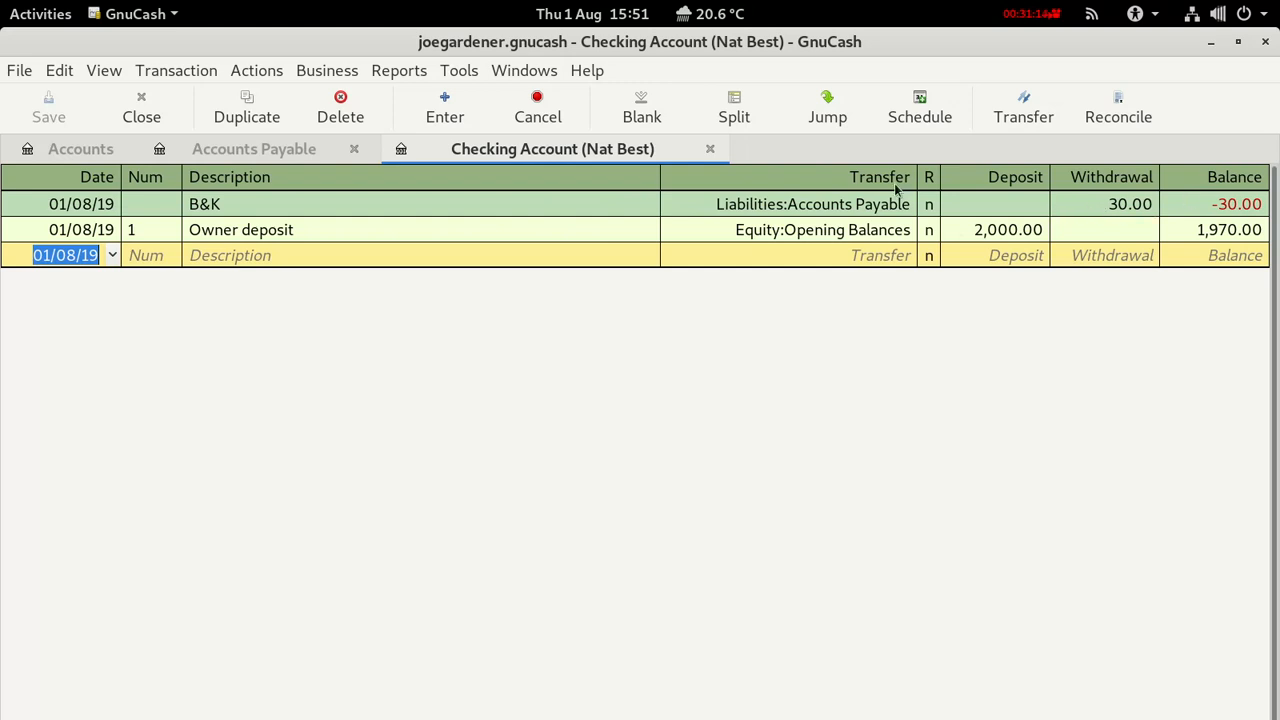
left_click(303, 152)
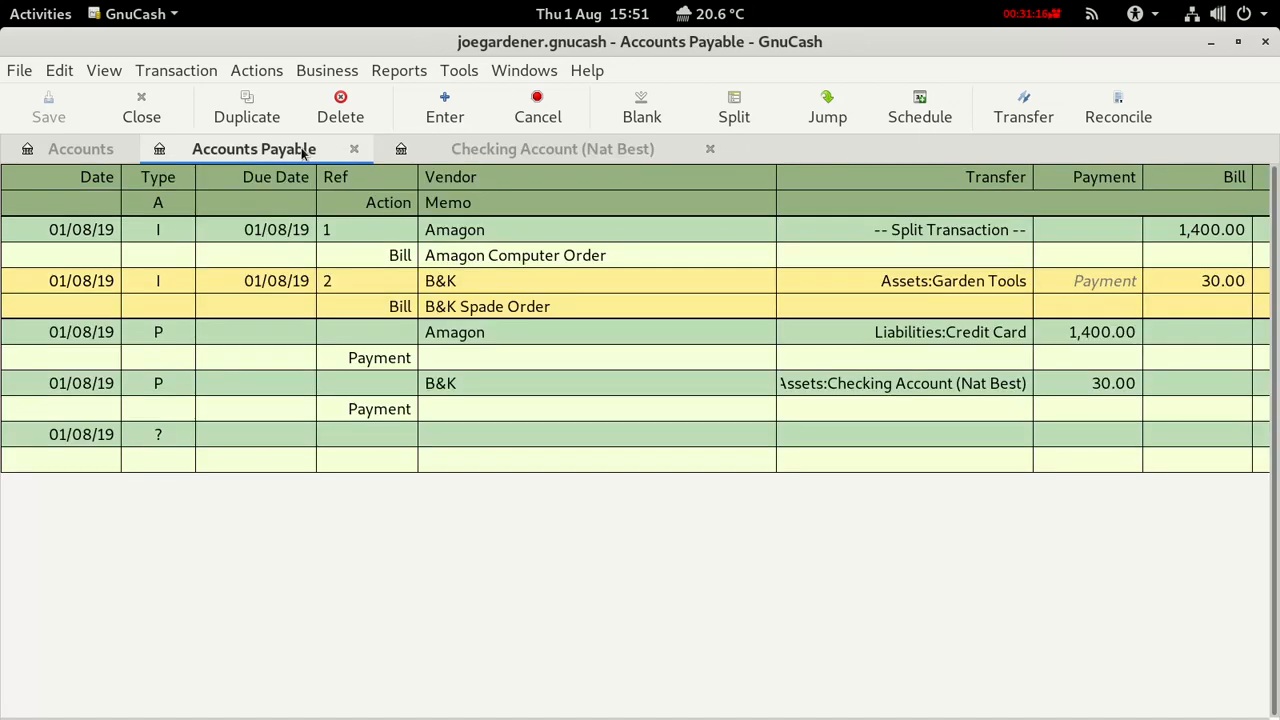
left_click(354, 148)
left_click(469, 148)
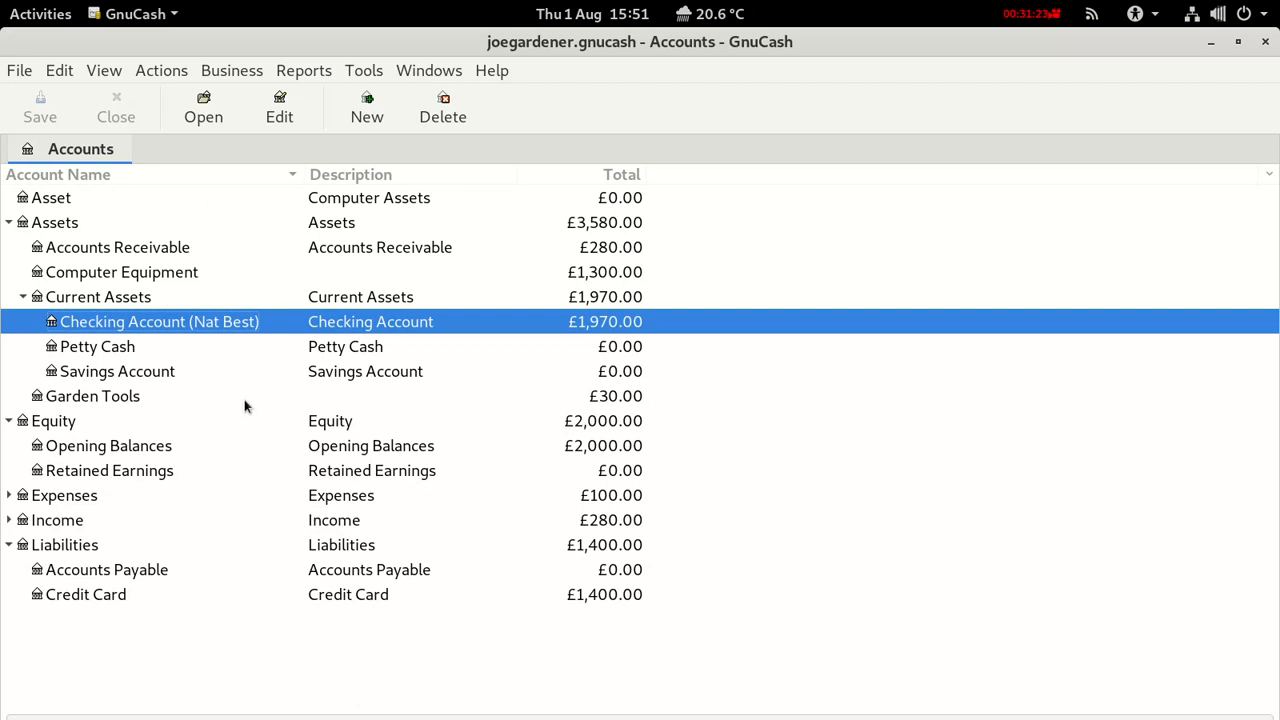
left_click(174, 250)
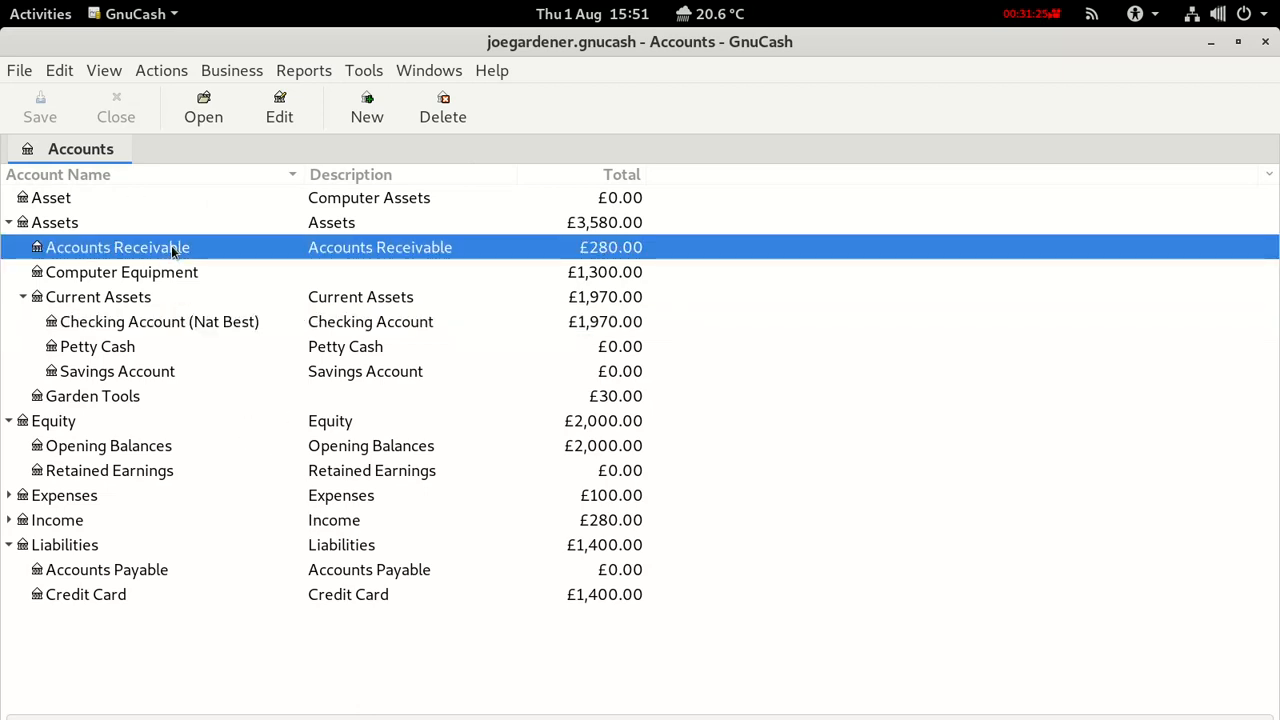
From the Accounts Receivable register, start a customer payment for the customer owing invoice 1.
double_click(171, 249)
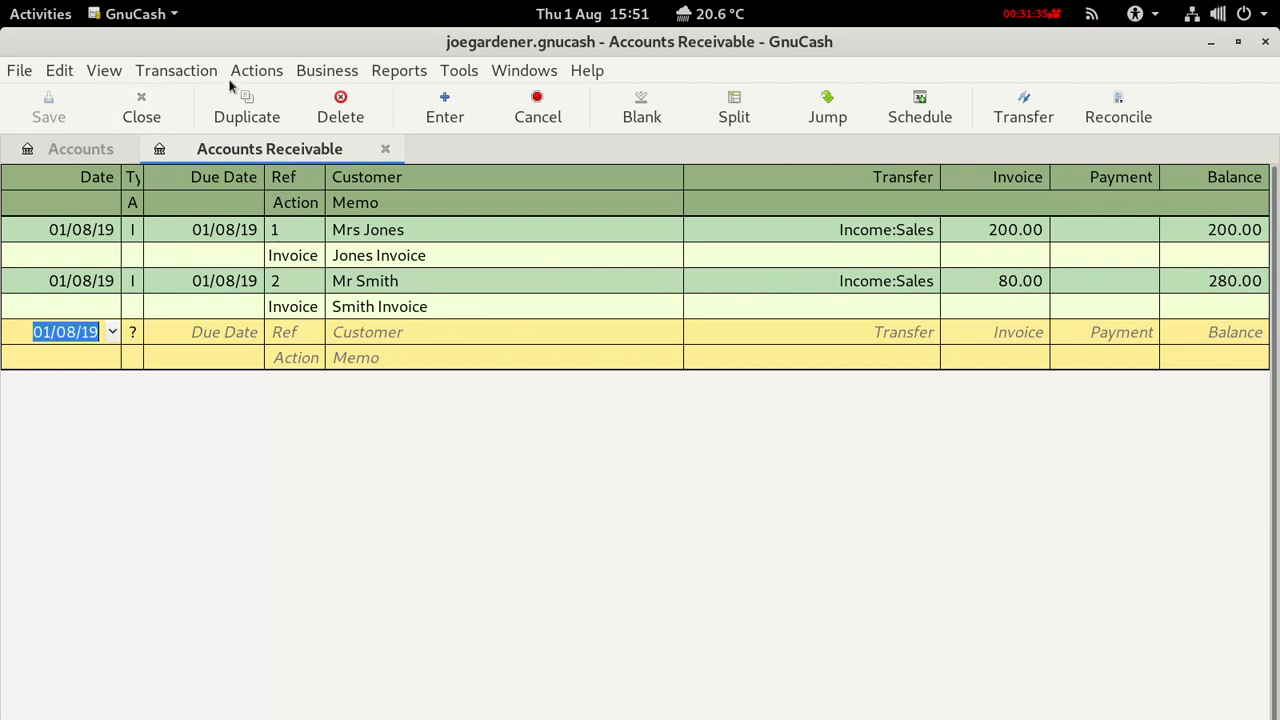
left_click(328, 72)
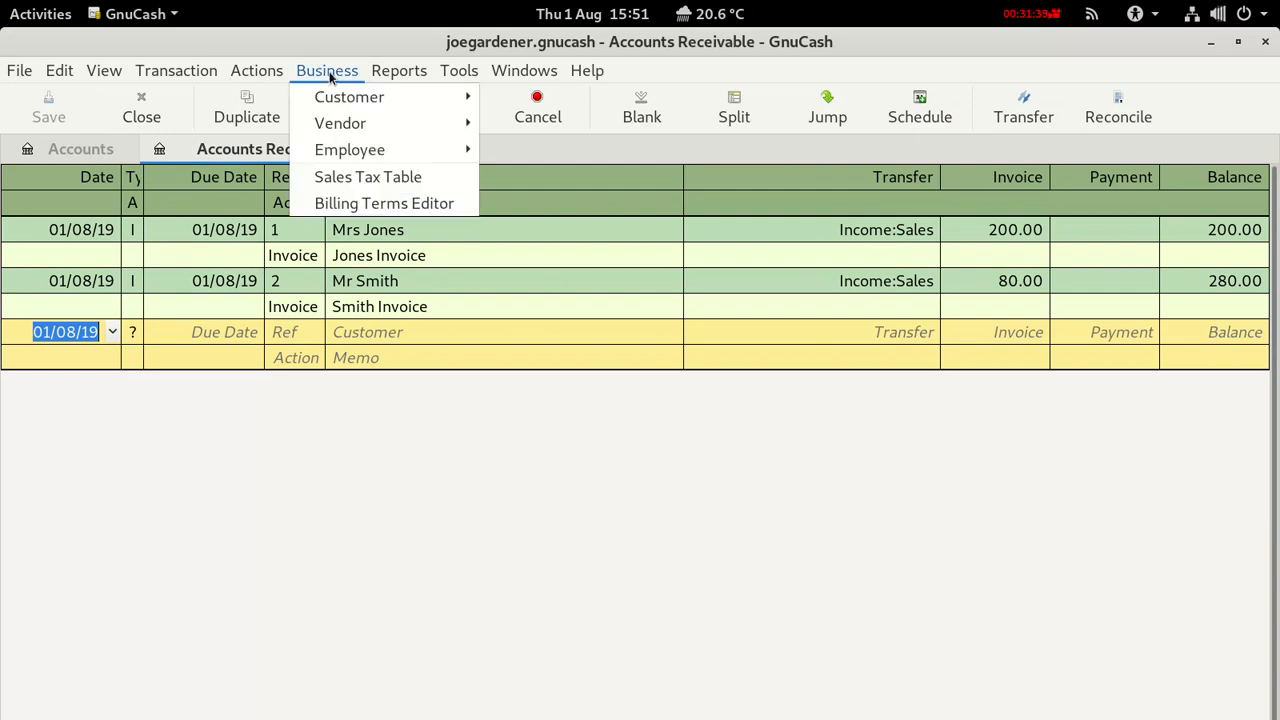
mouse_move(363, 95)
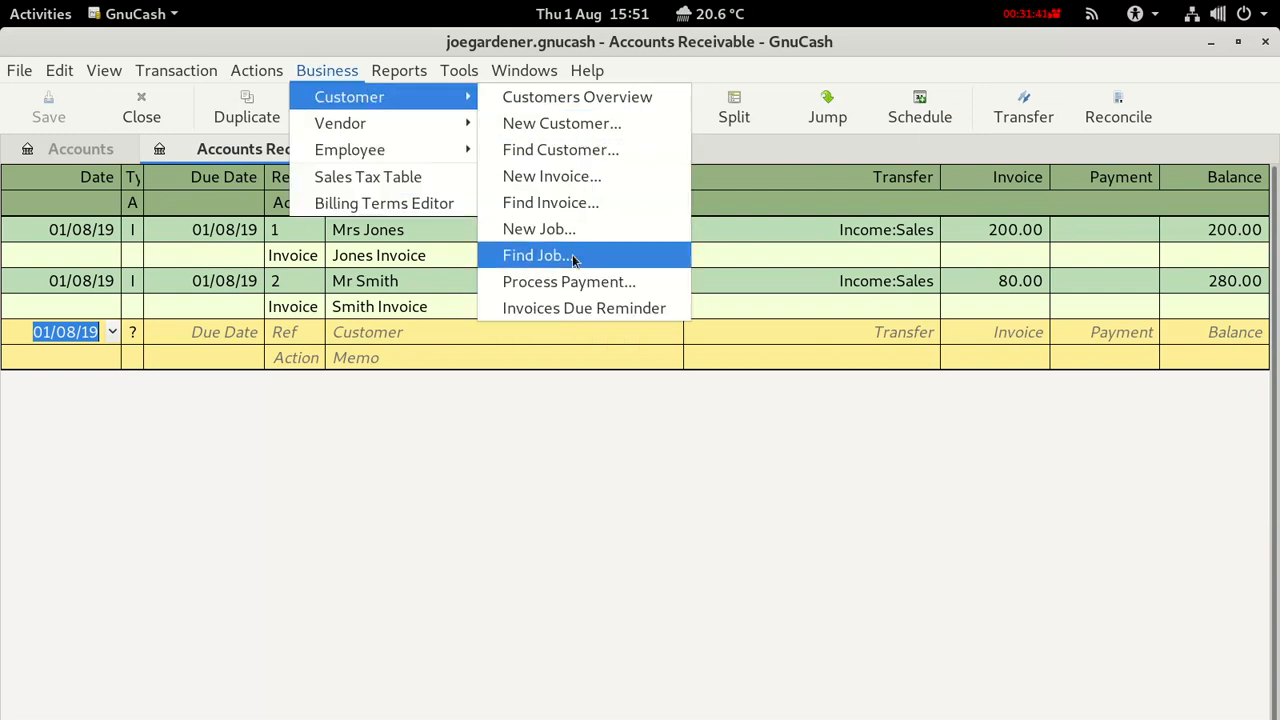
left_click(571, 288)
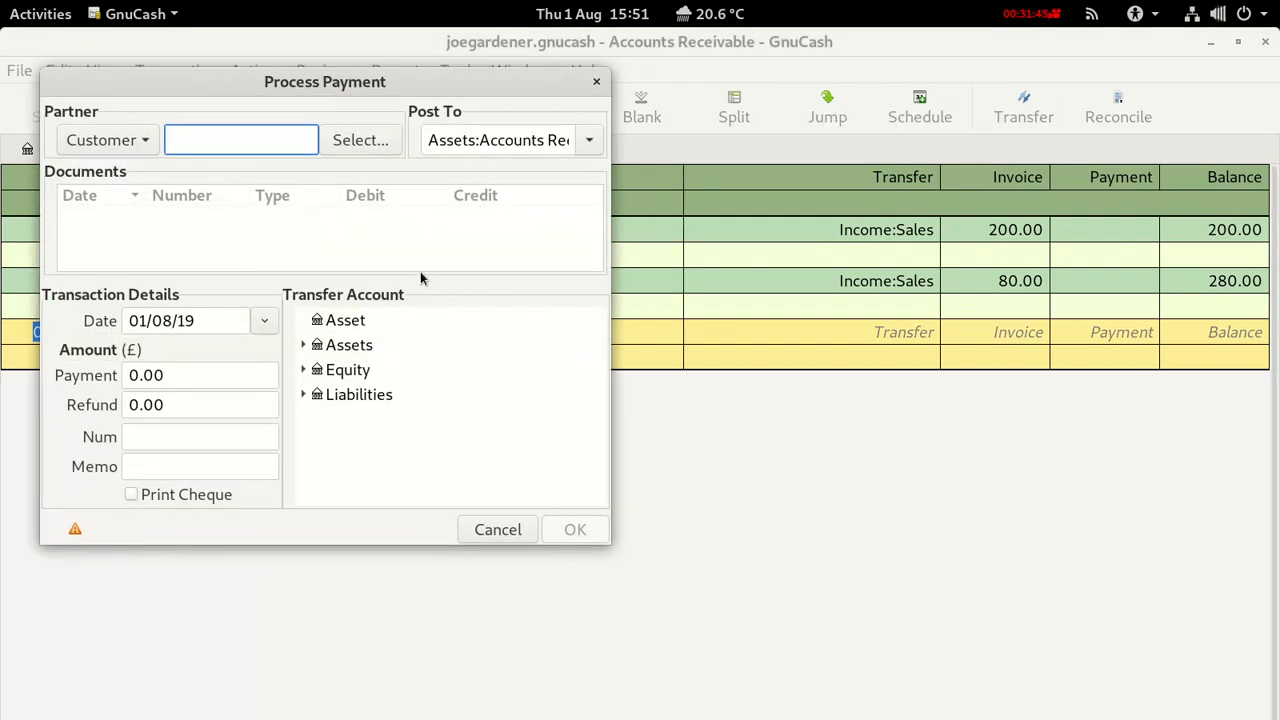
type("jo")
key("BackSpace")
key("BackSpace")
type("Mr")
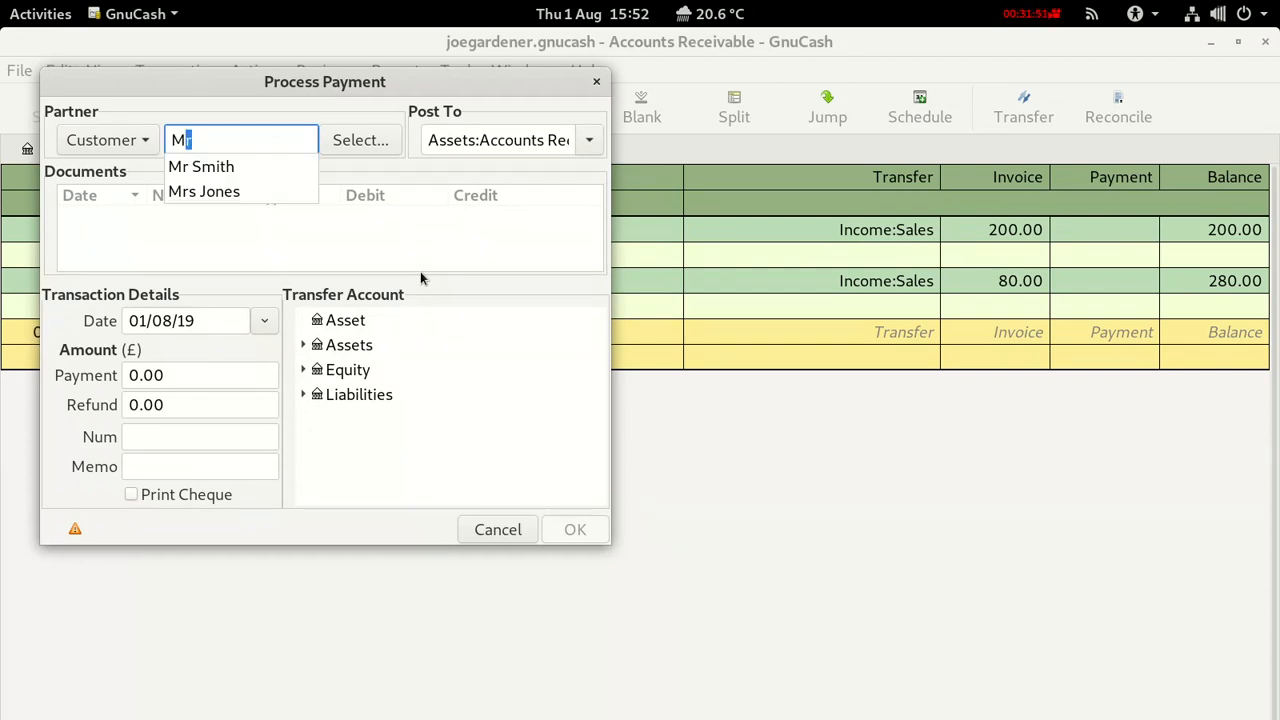
left_click(222, 192)
left_click(220, 216)
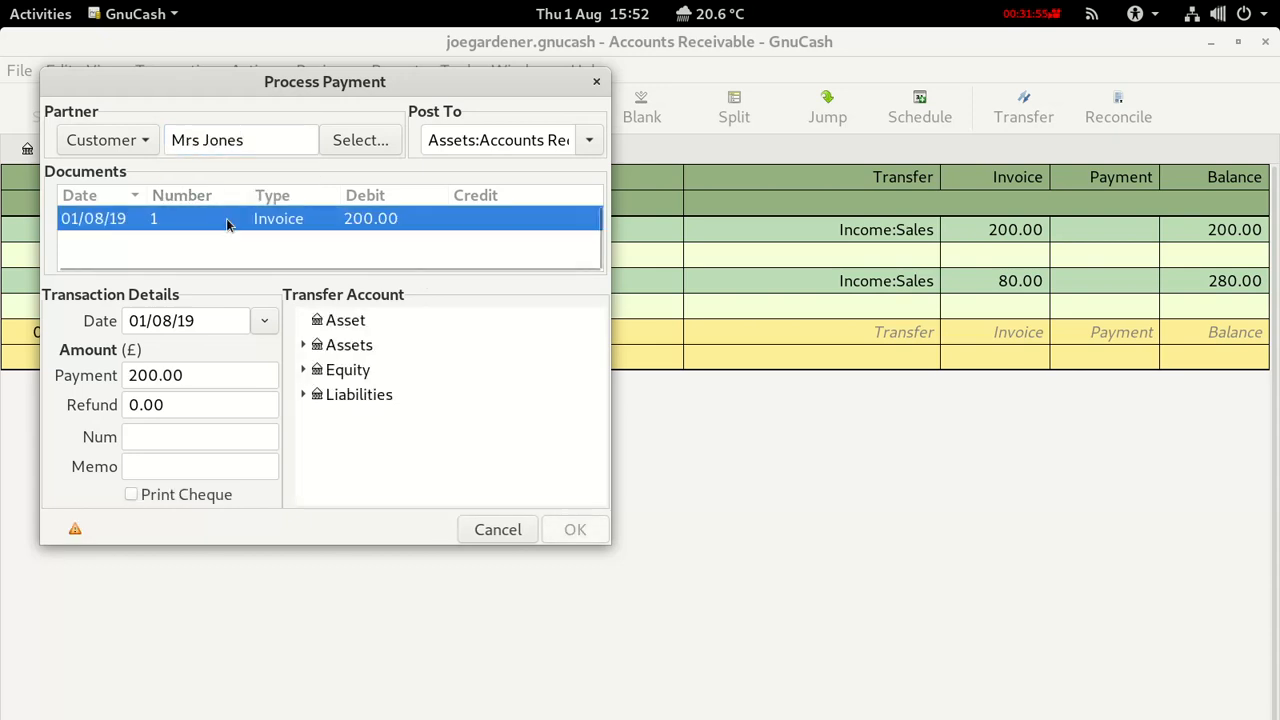
left_click(303, 345)
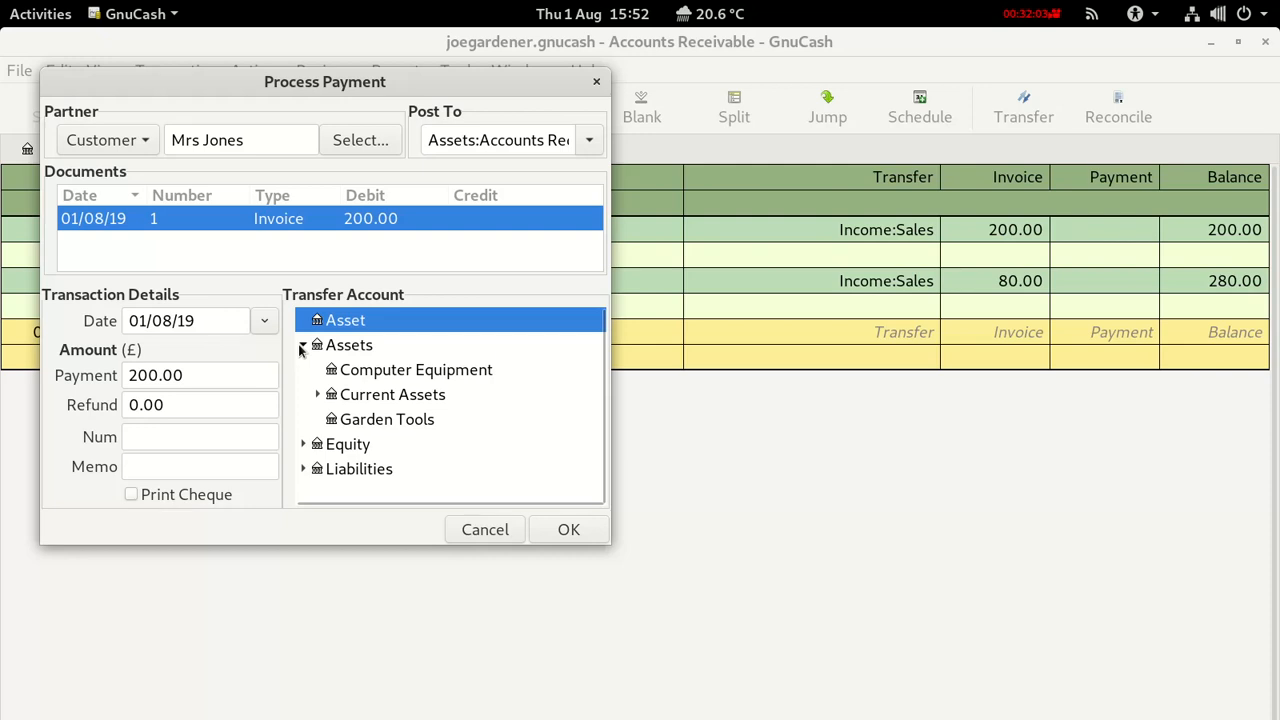
left_click(317, 395)
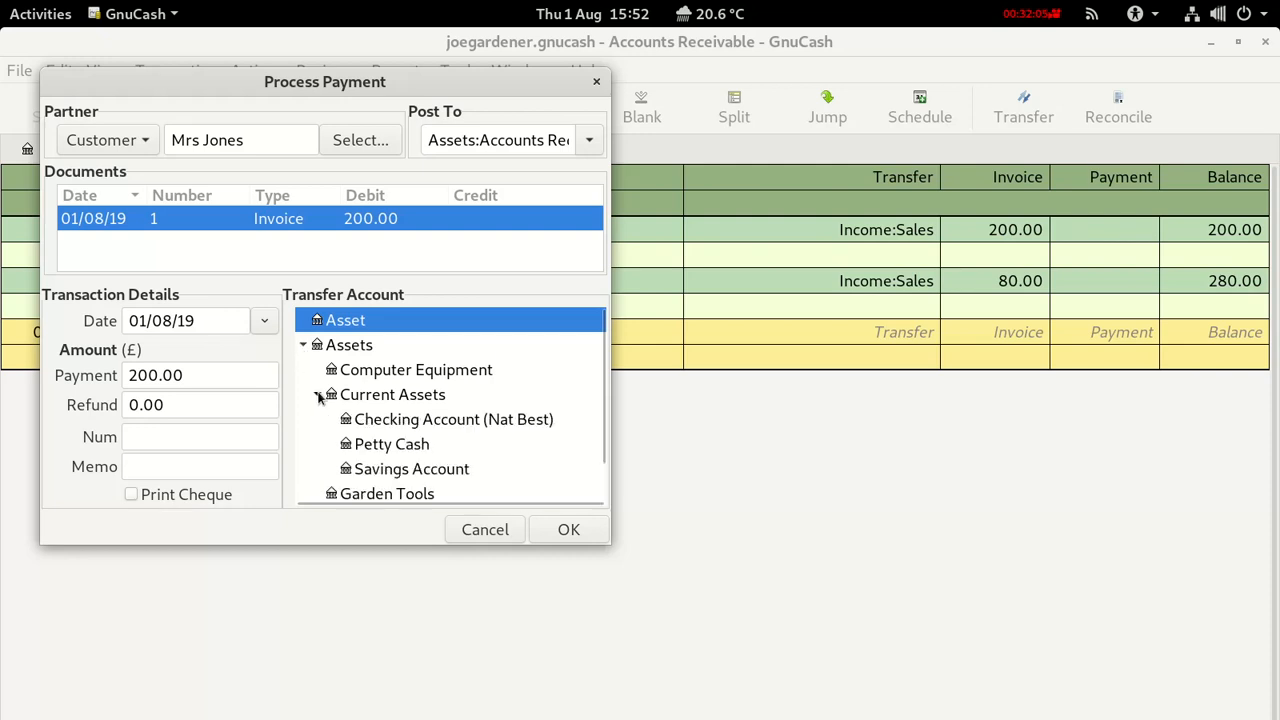
left_click(400, 421)
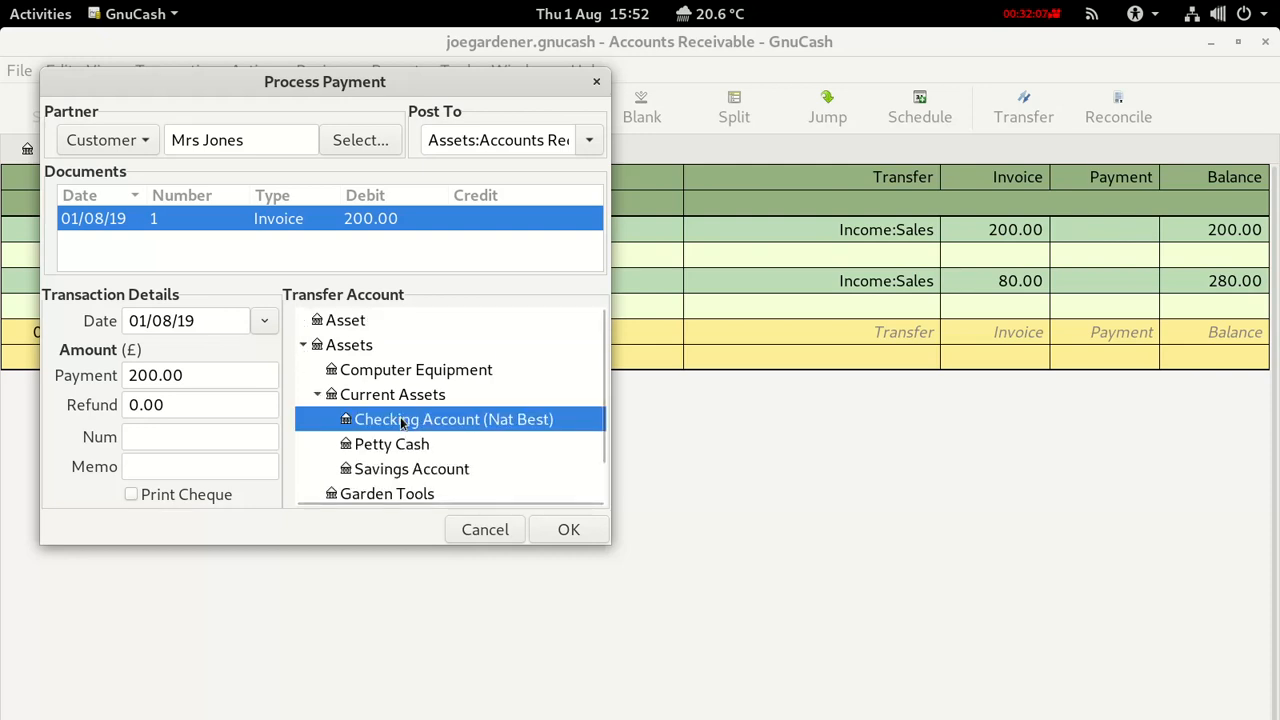
left_click(563, 533)
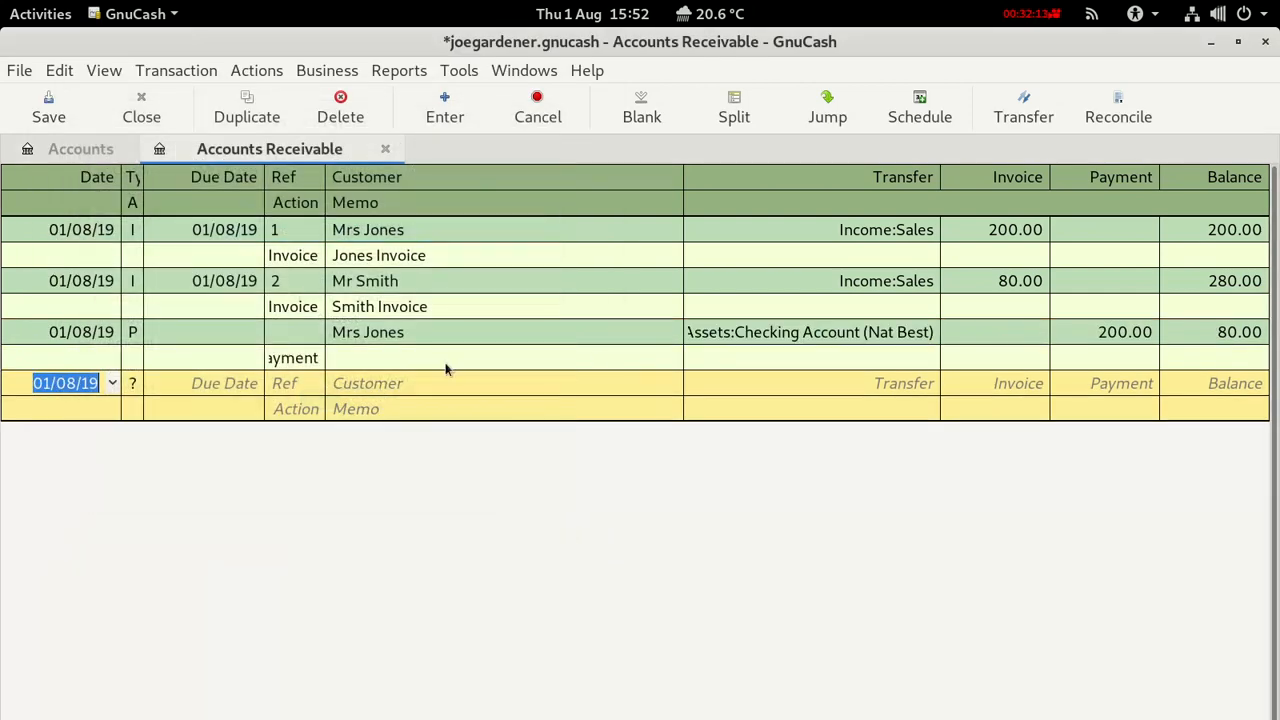
left_click(54, 111)
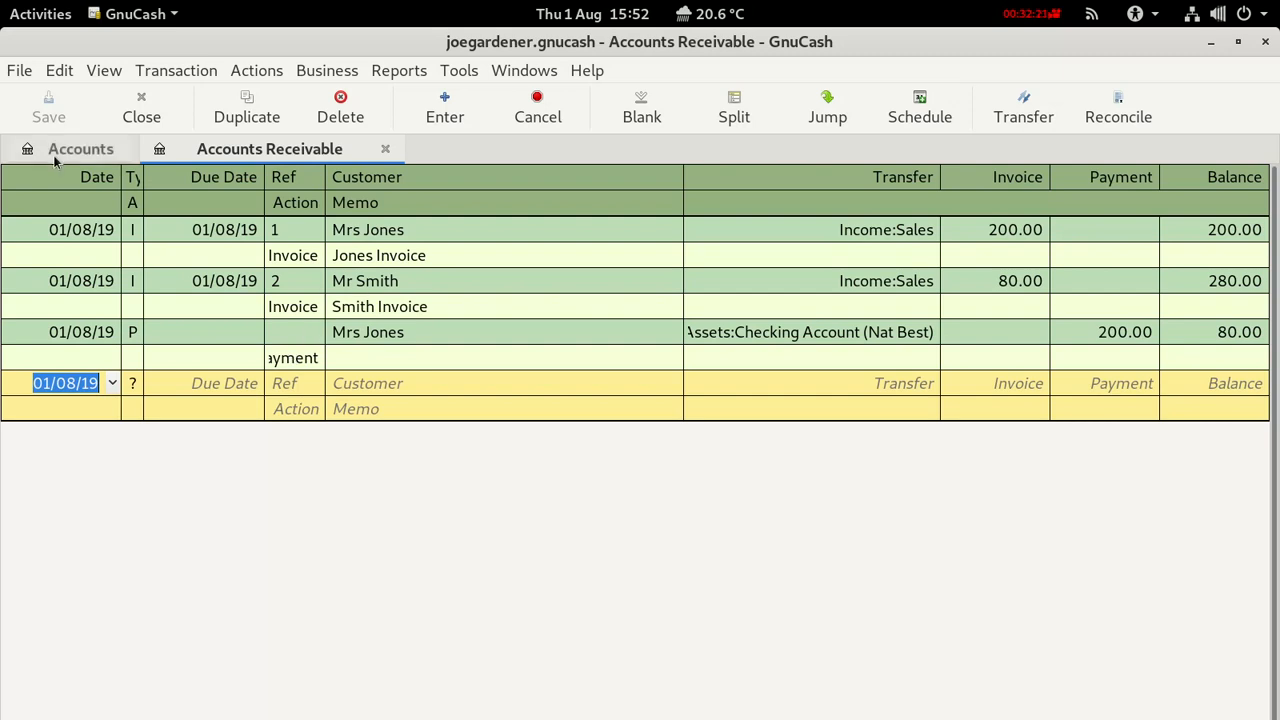
left_click(315, 76)
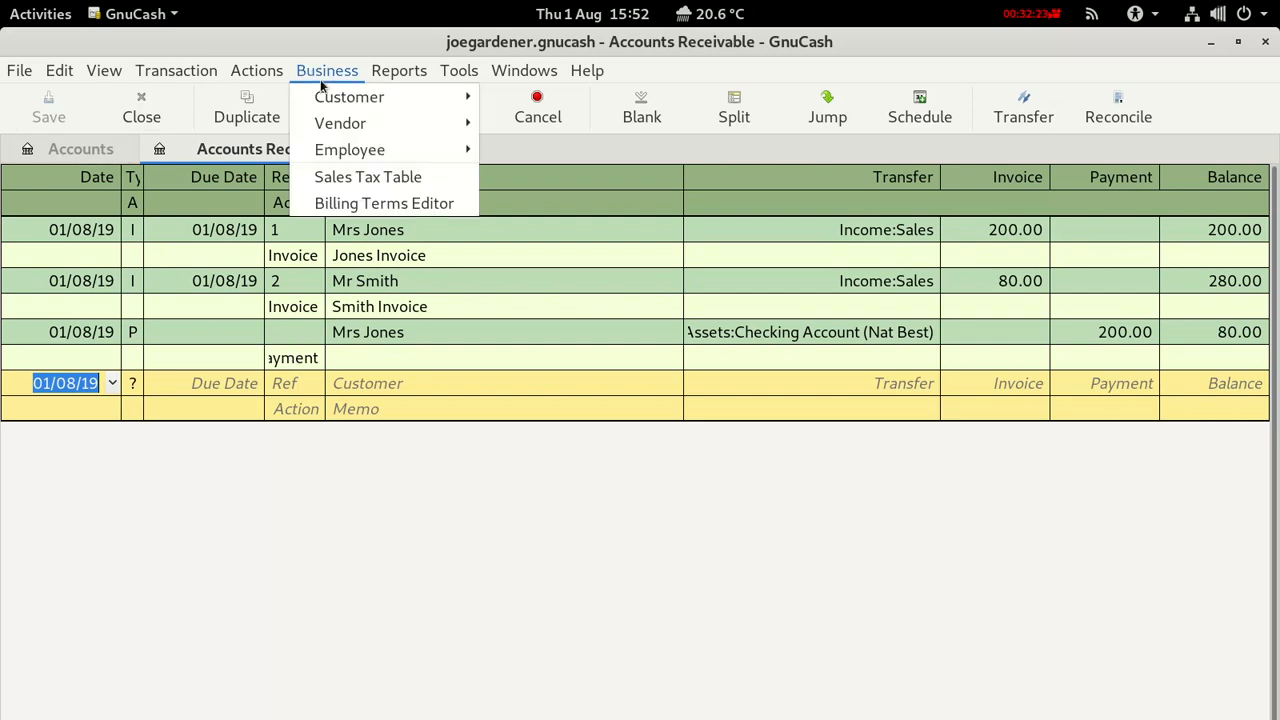
mouse_move(329, 100)
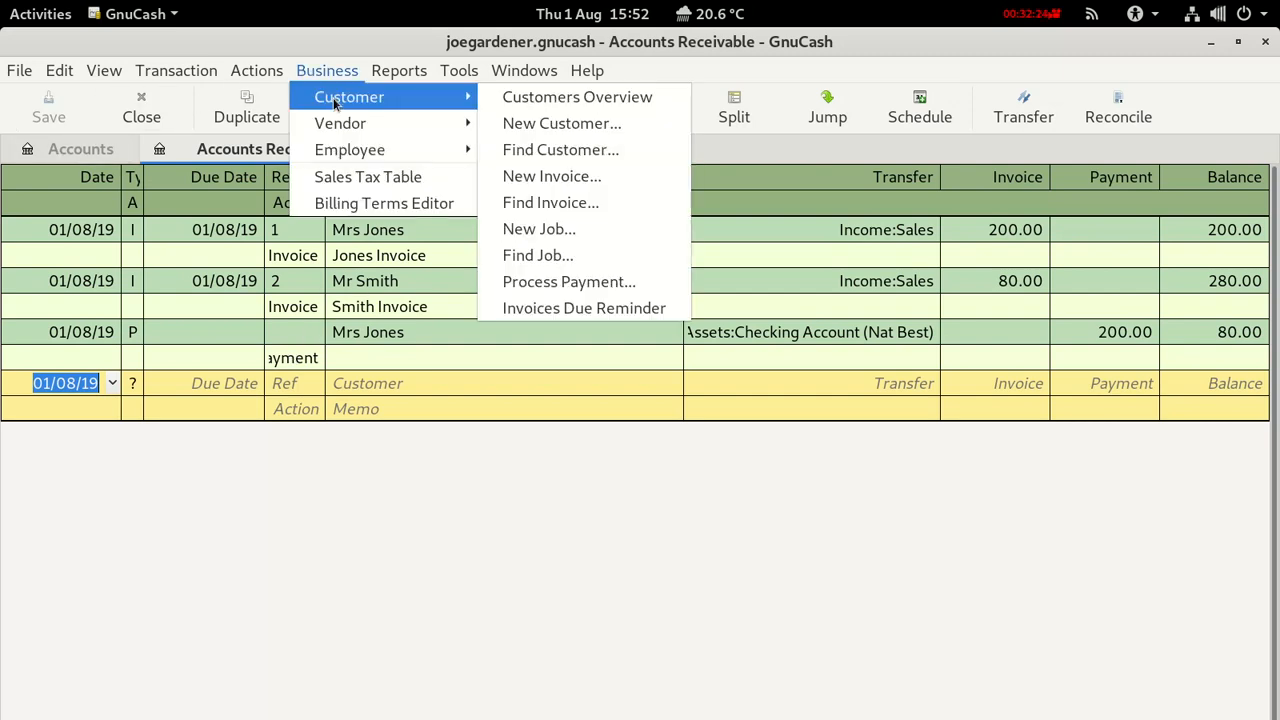
left_click(530, 282)
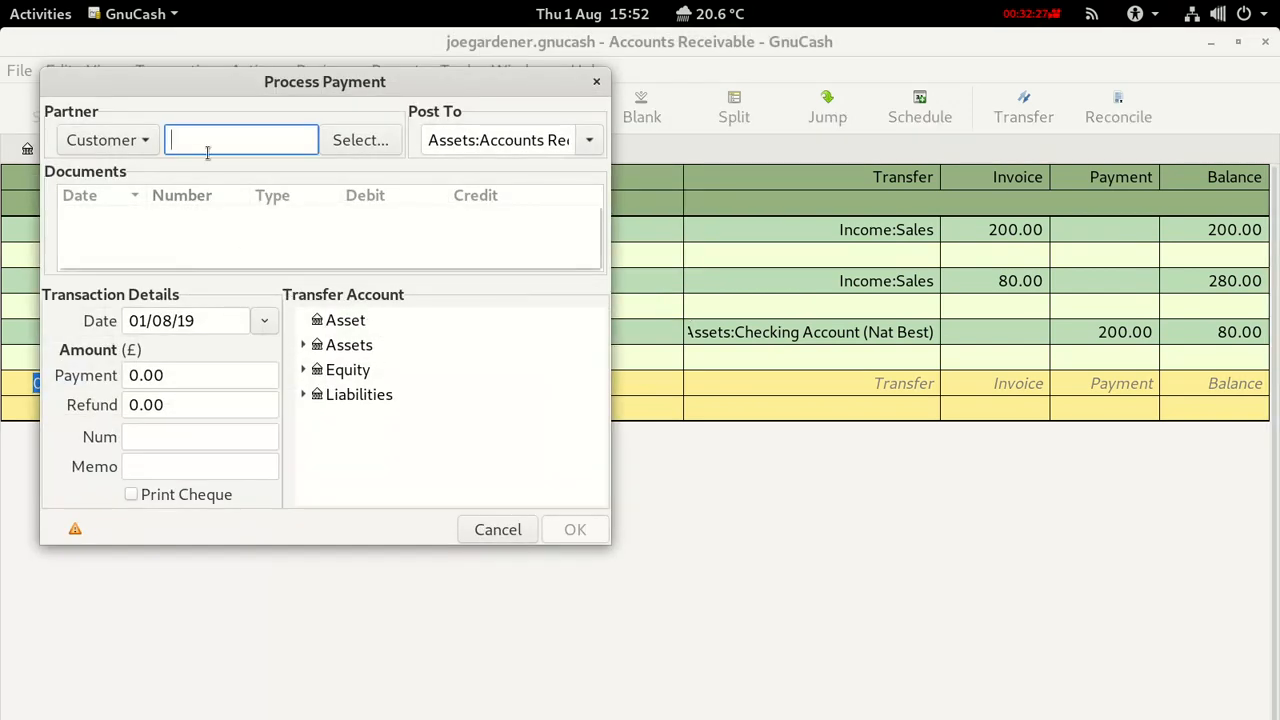
type("Mr")
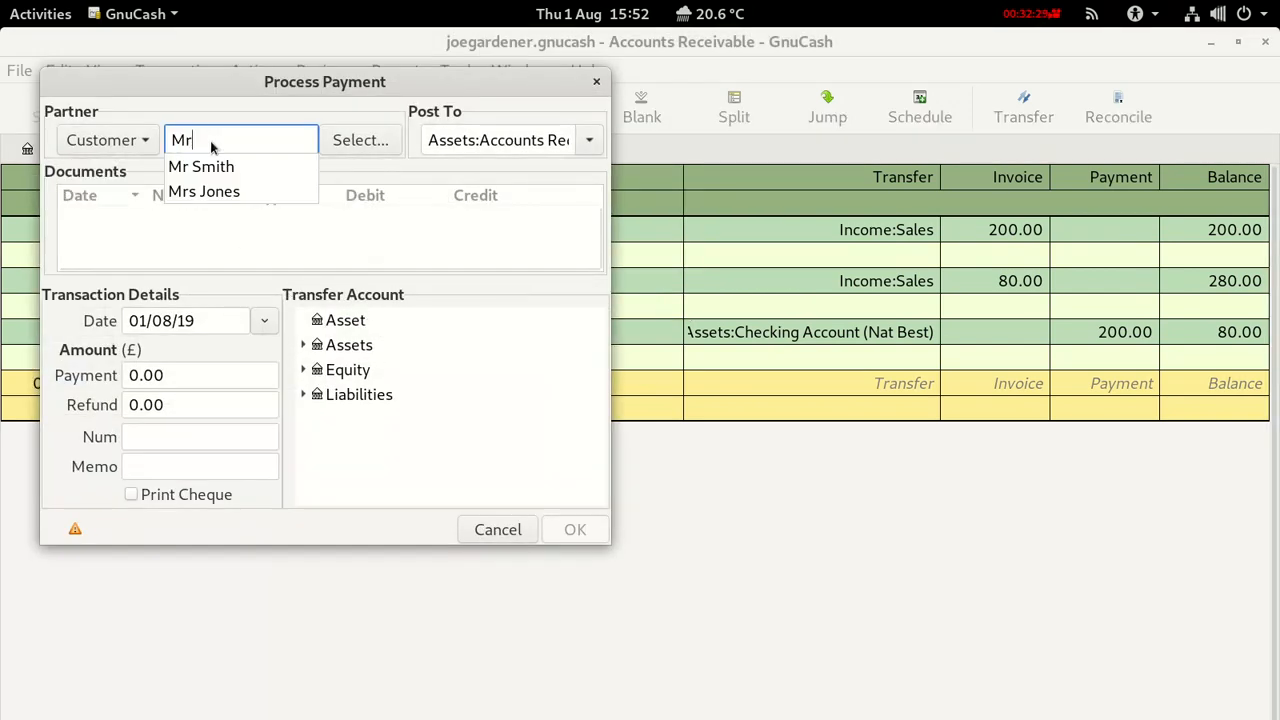
left_click(204, 168)
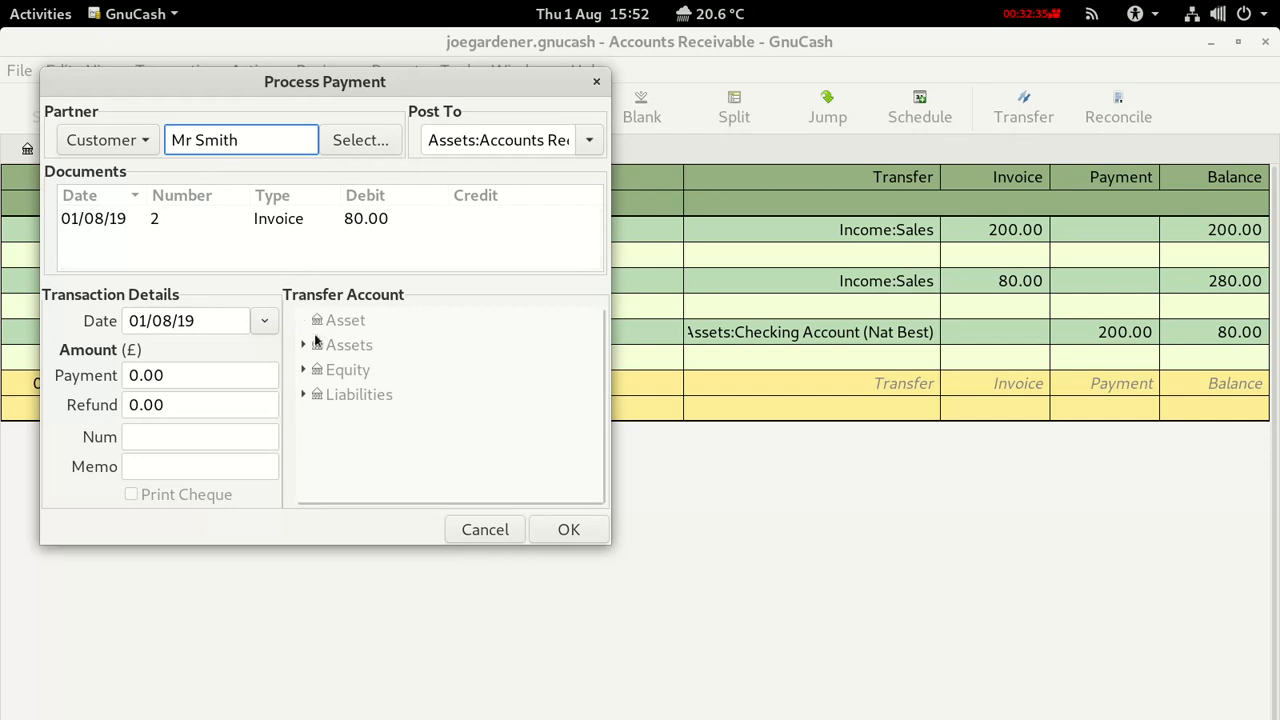
left_click(271, 219)
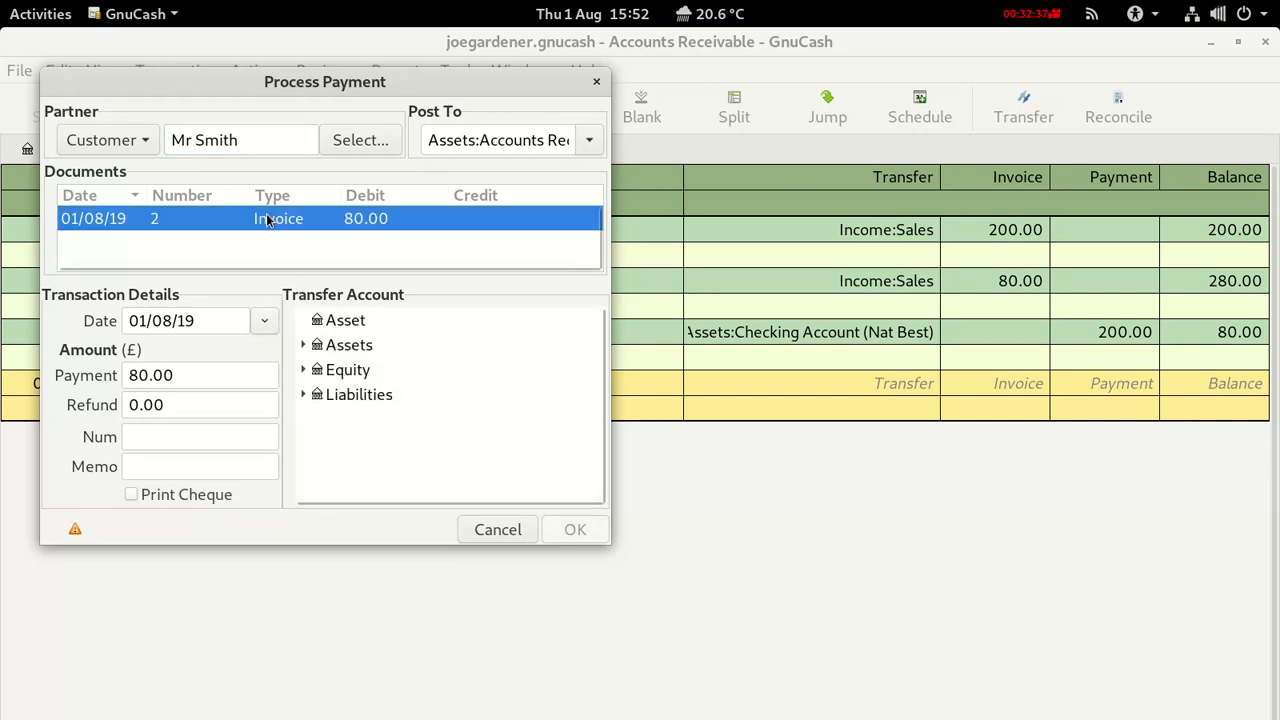
left_click(303, 345)
left_click(317, 395)
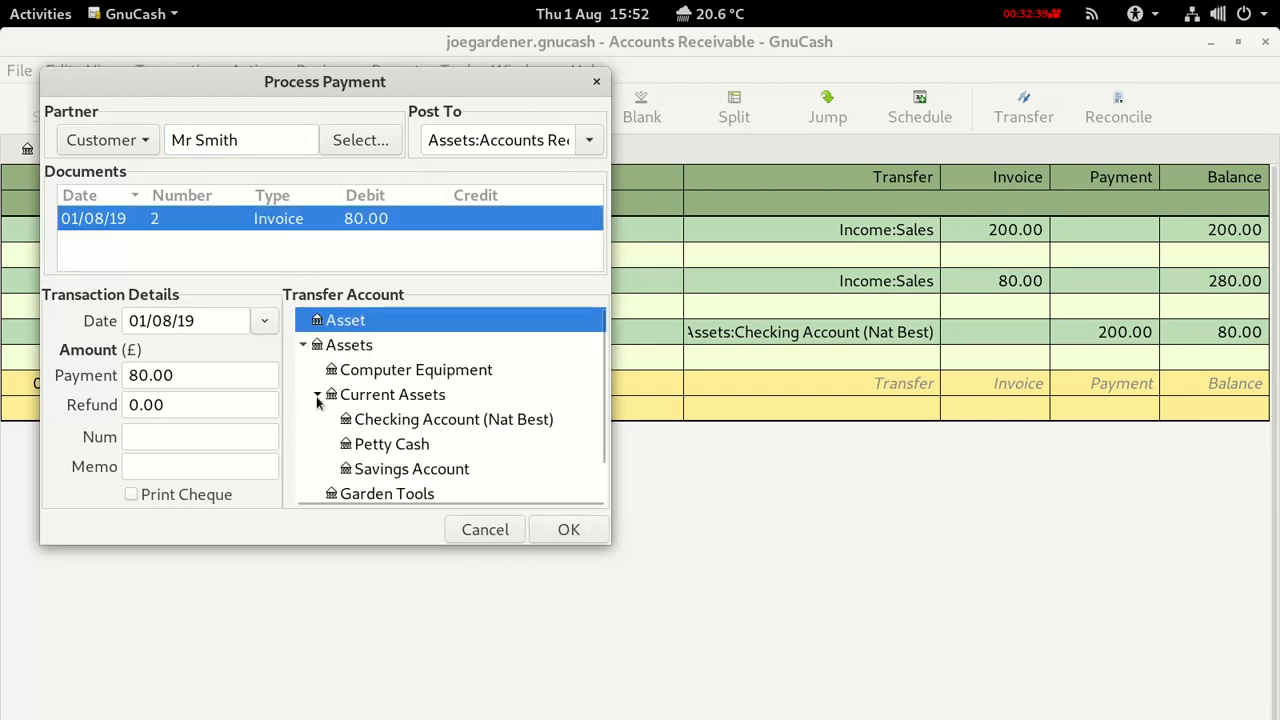
left_click(412, 422)
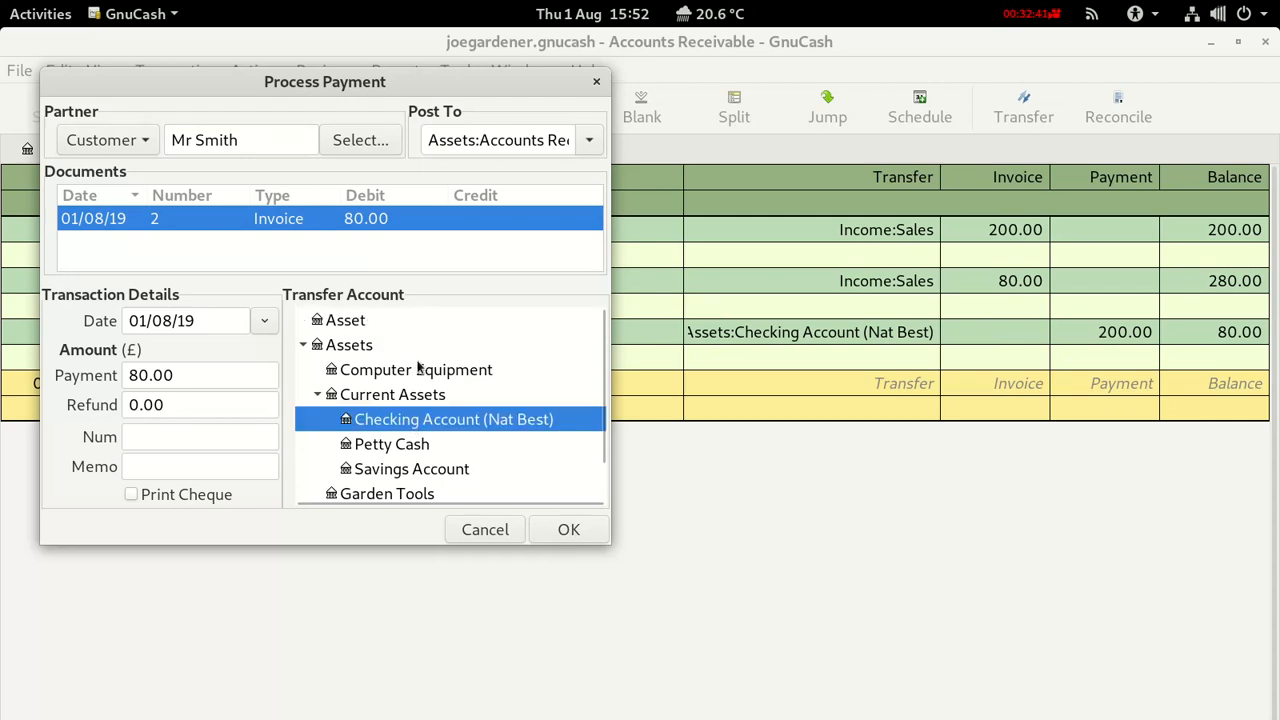
left_click(569, 533)
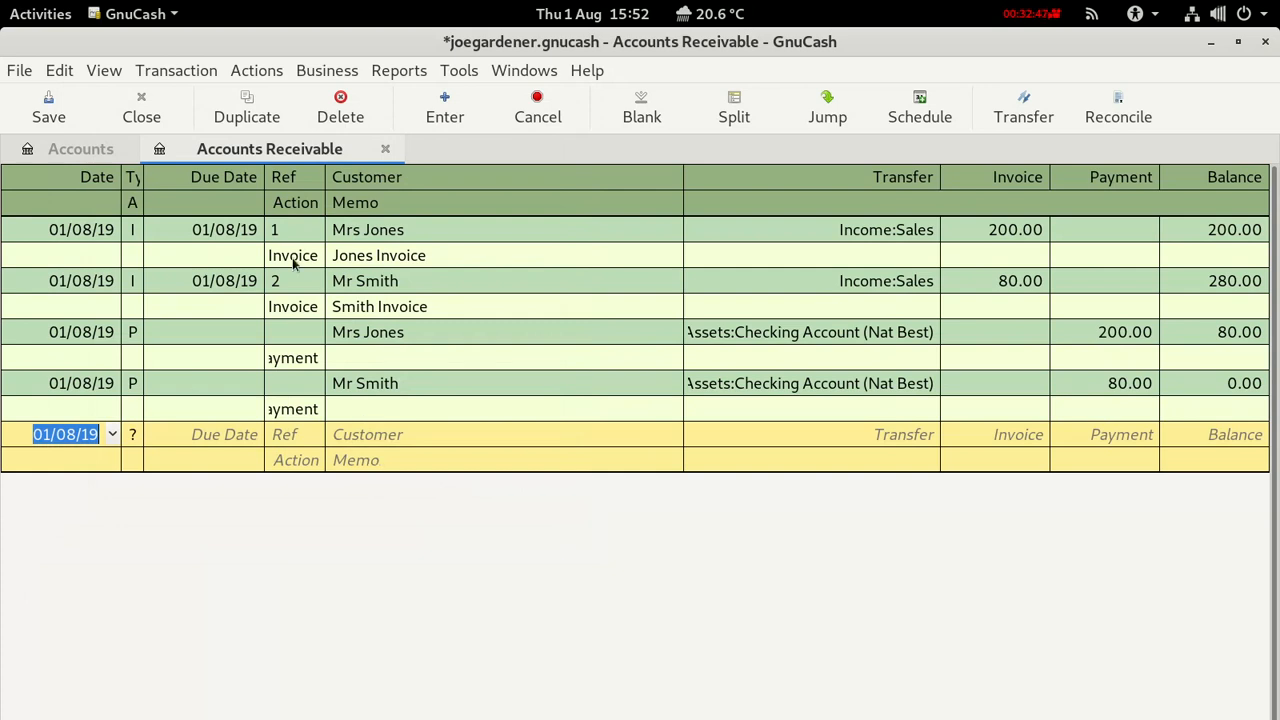
left_click(44, 118)
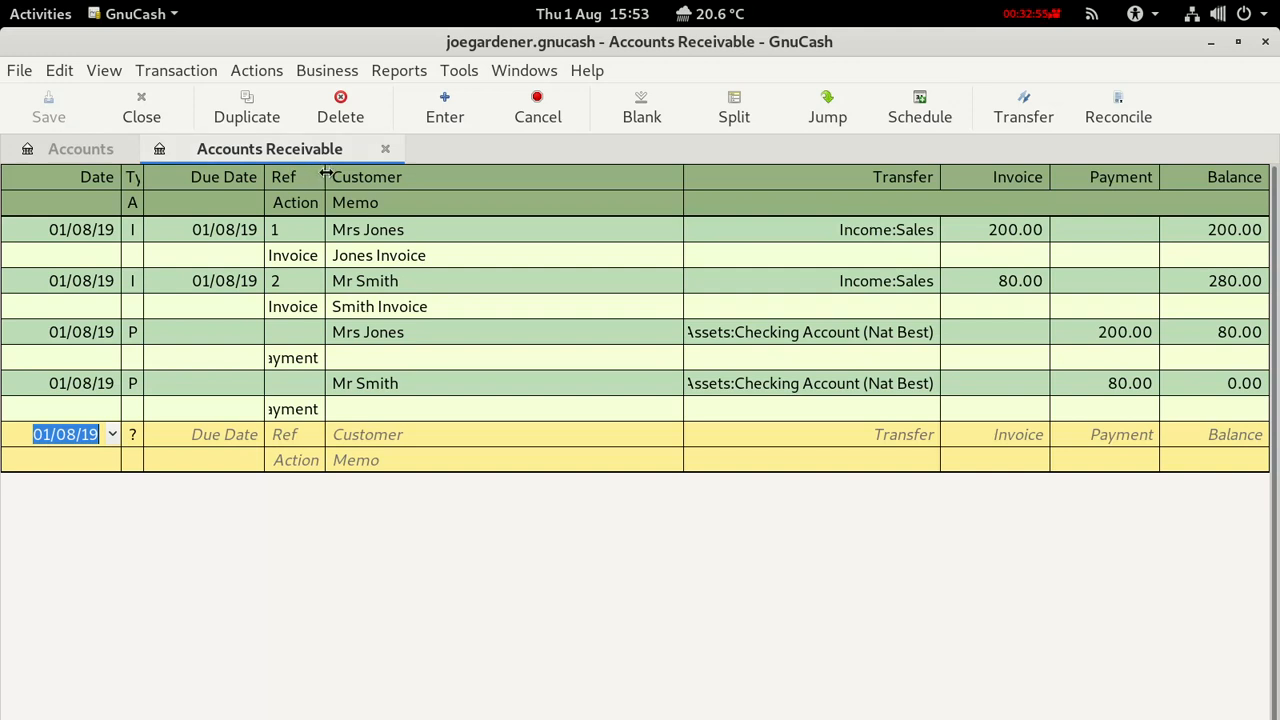
Widen the Ref column of the Accounts Receivable register, then close that register.
left_click_drag(322, 176, 369, 186)
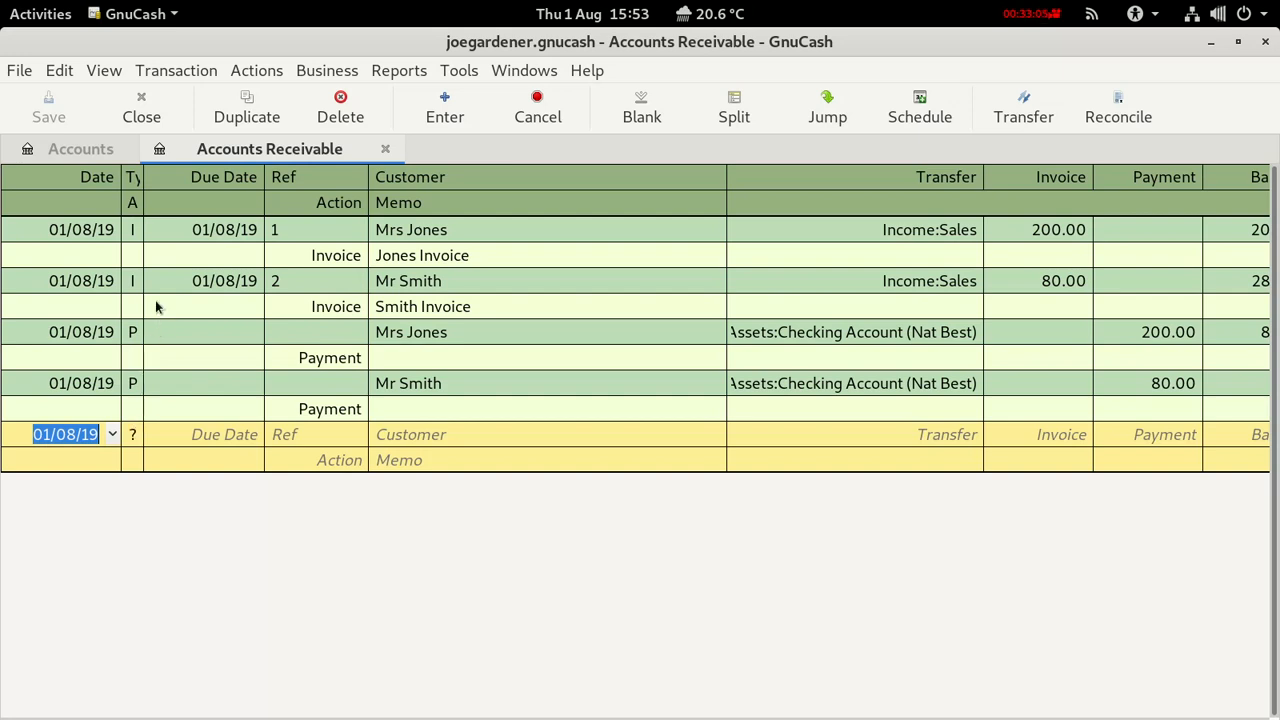
left_click(381, 149)
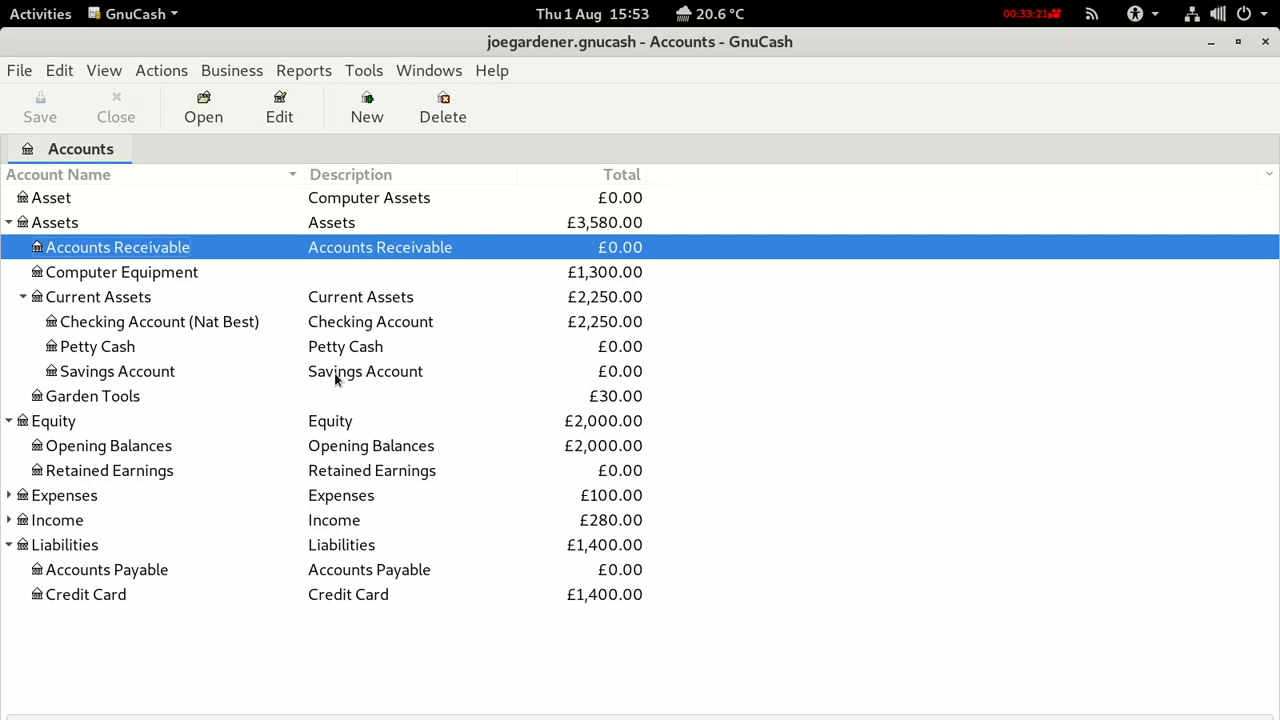
double_click(71, 595)
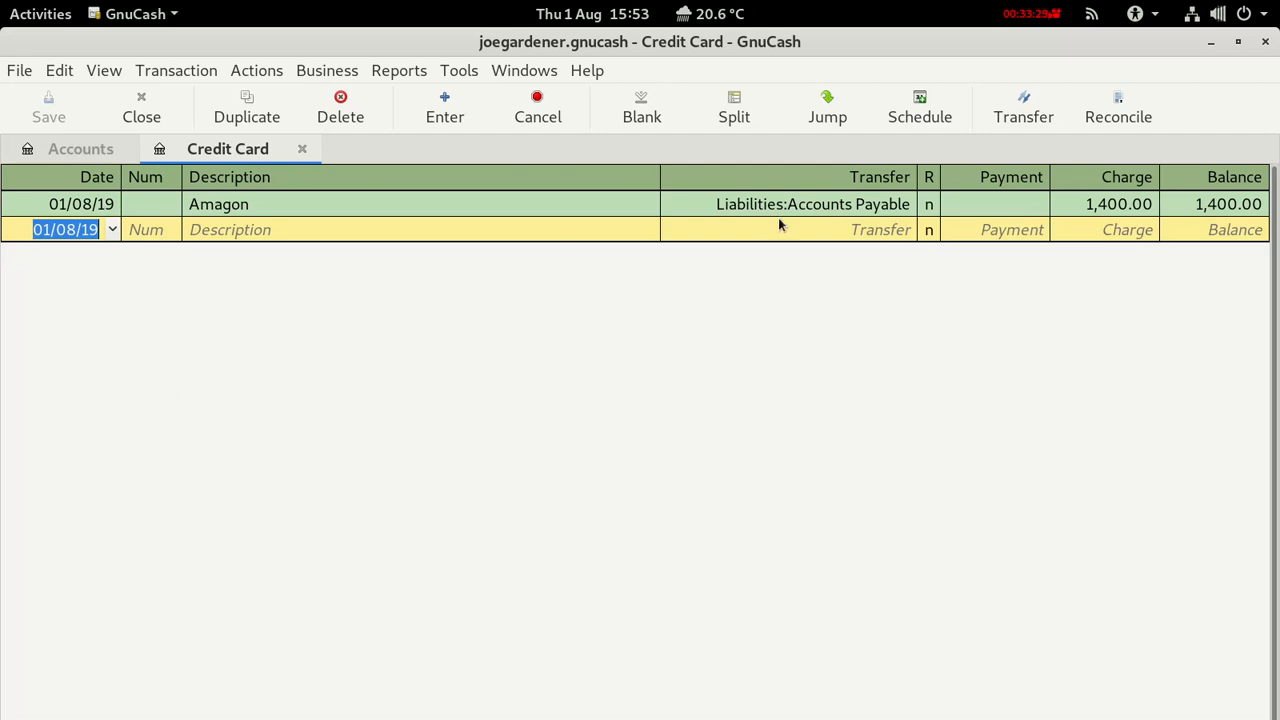
left_click(23, 199)
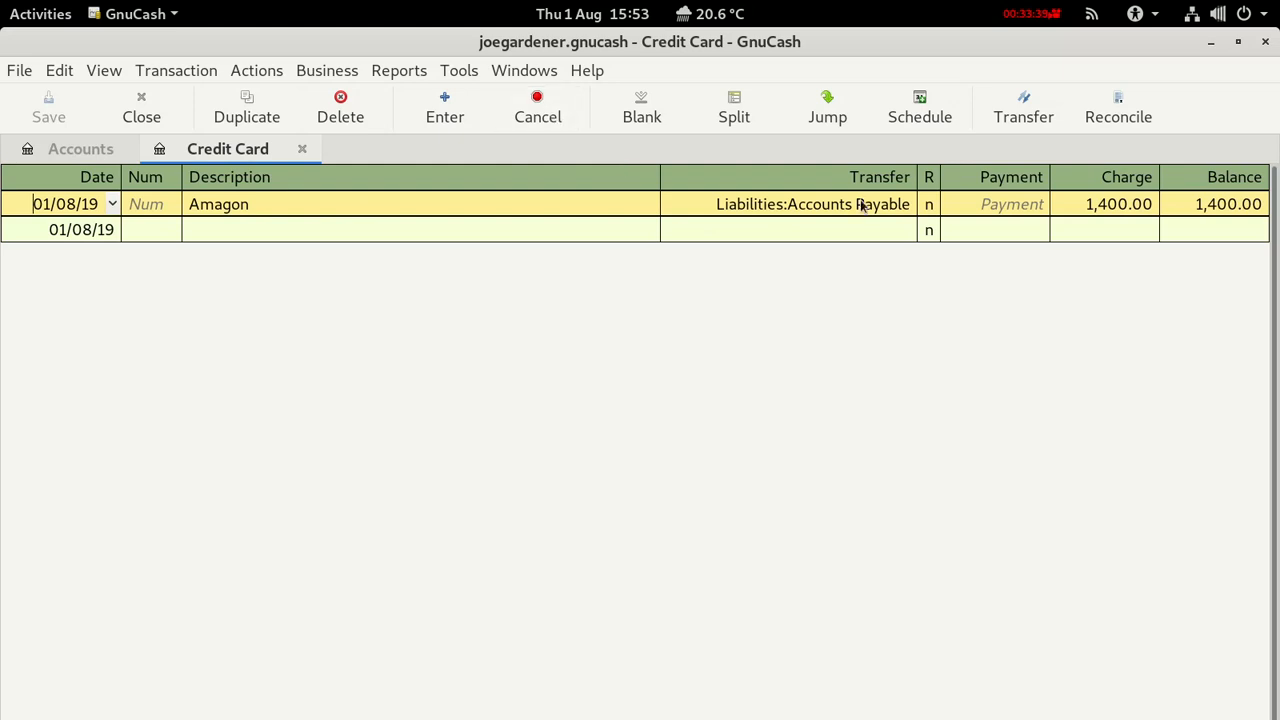
left_click(333, 76)
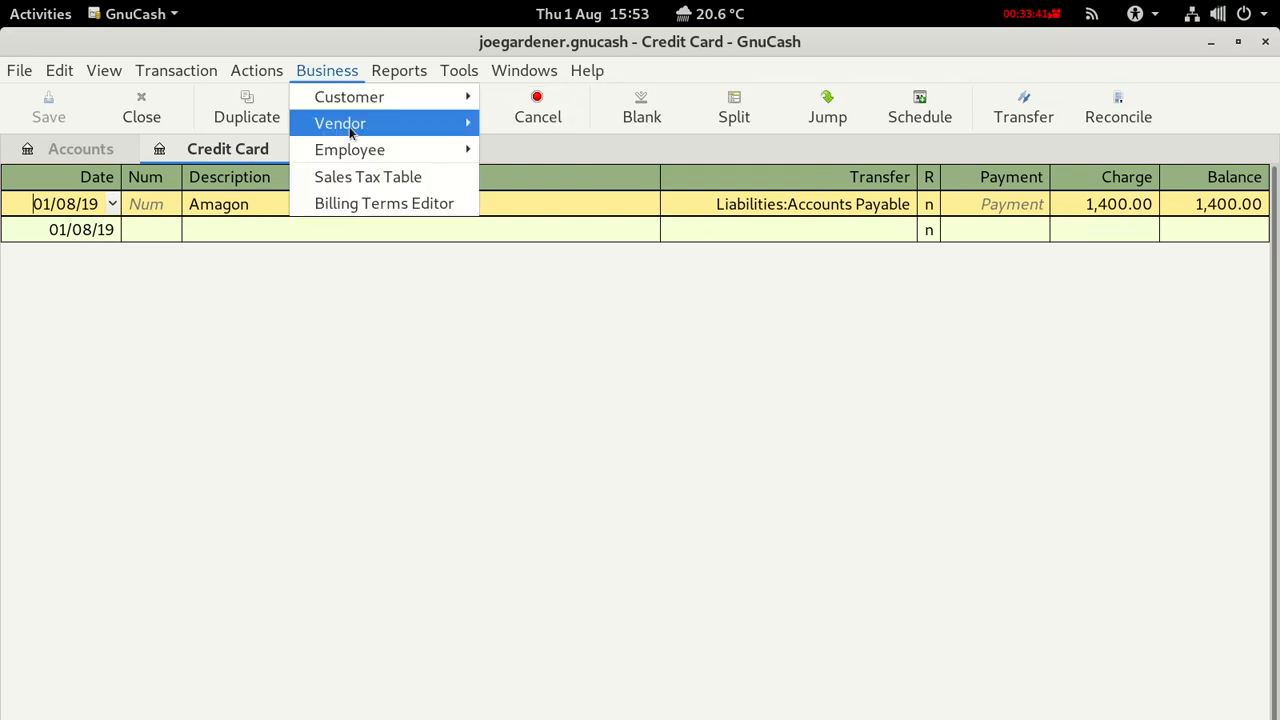
mouse_move(350, 128)
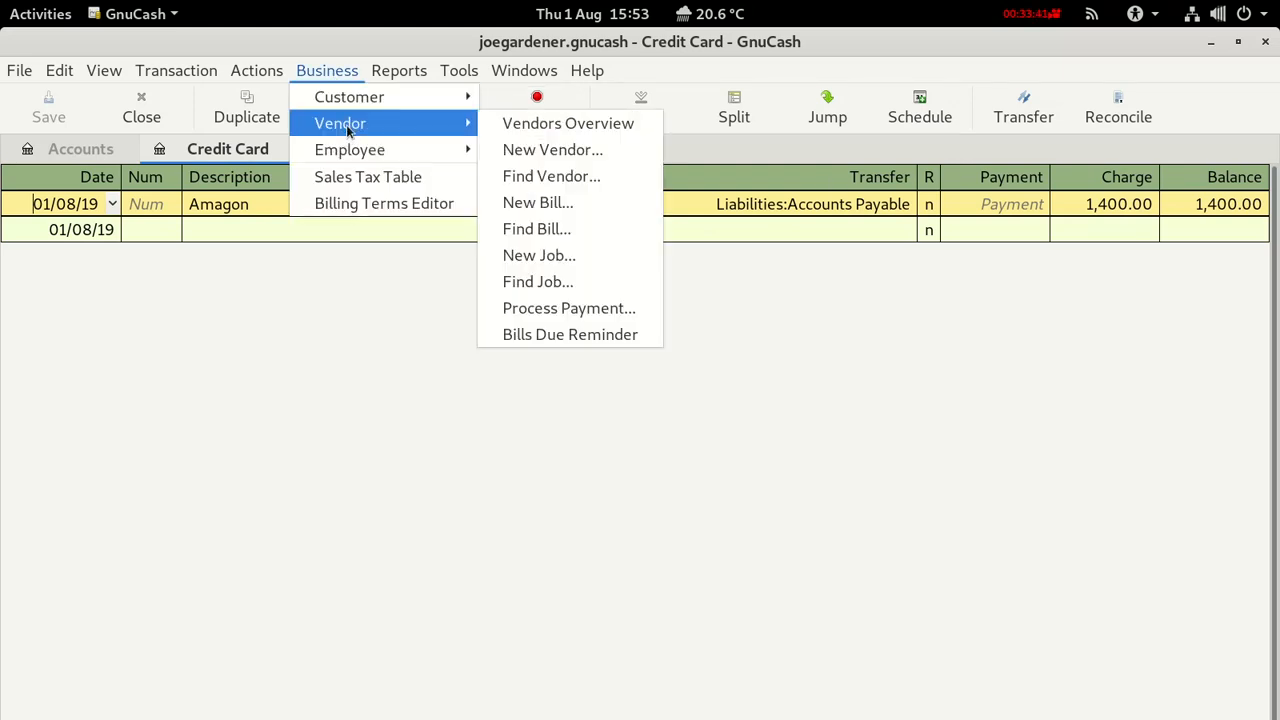
left_click(540, 311)
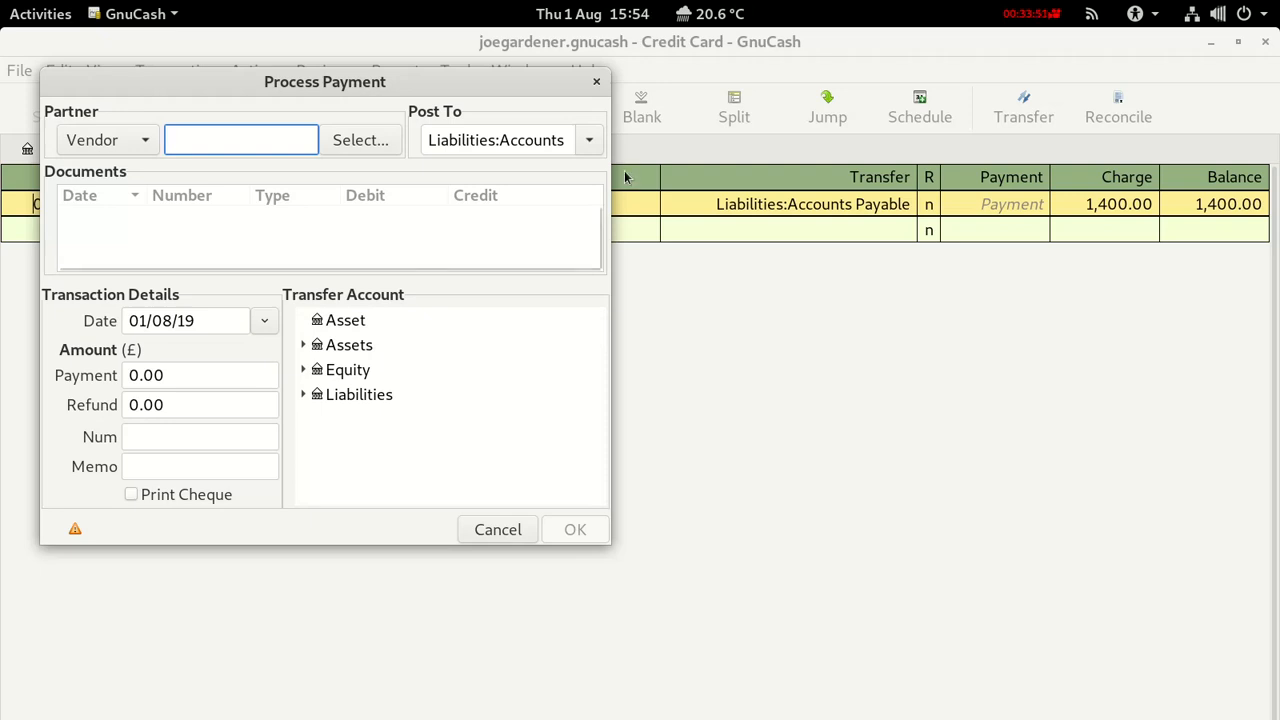
left_click_drag(481, 90, 620, 240)
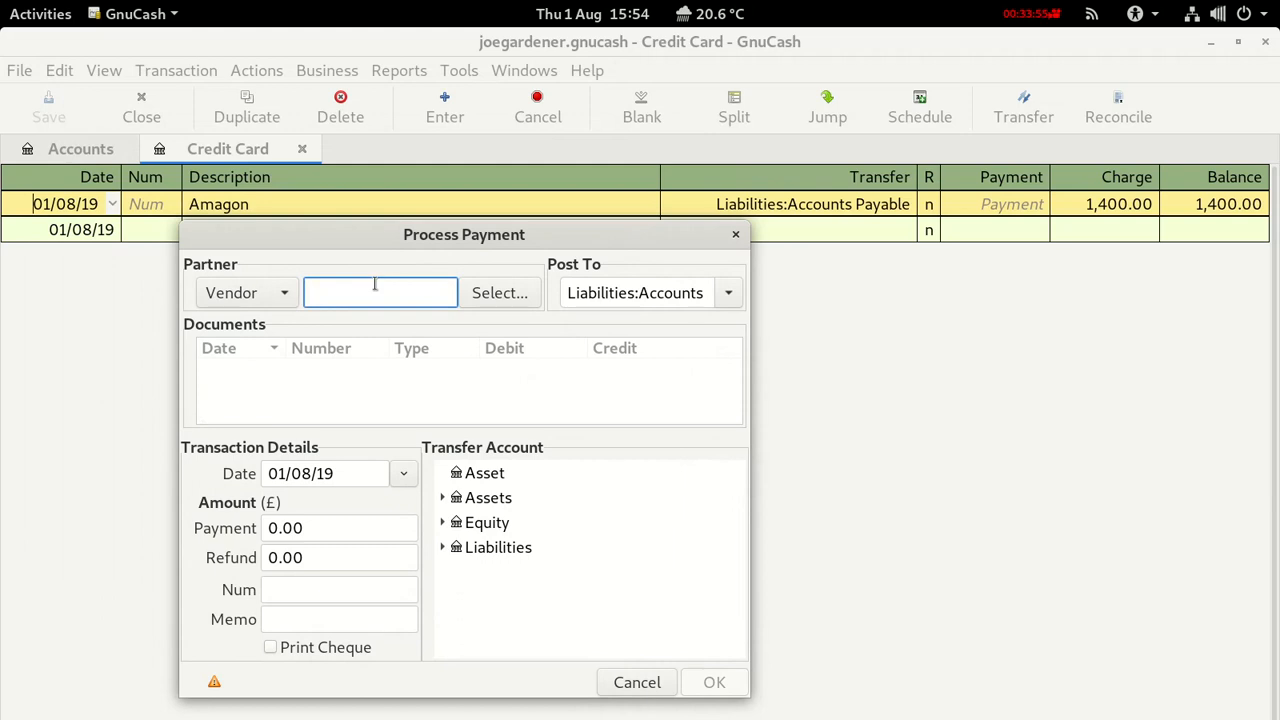
type("Amagon")
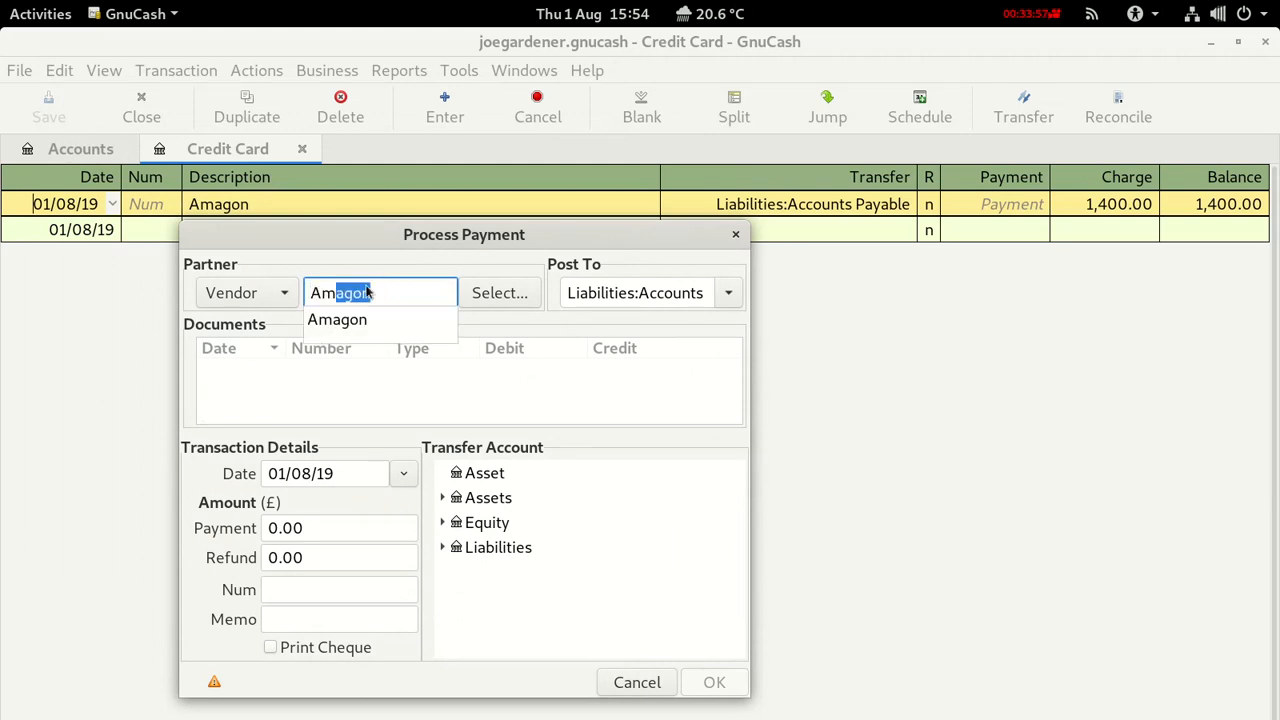
left_click(330, 326)
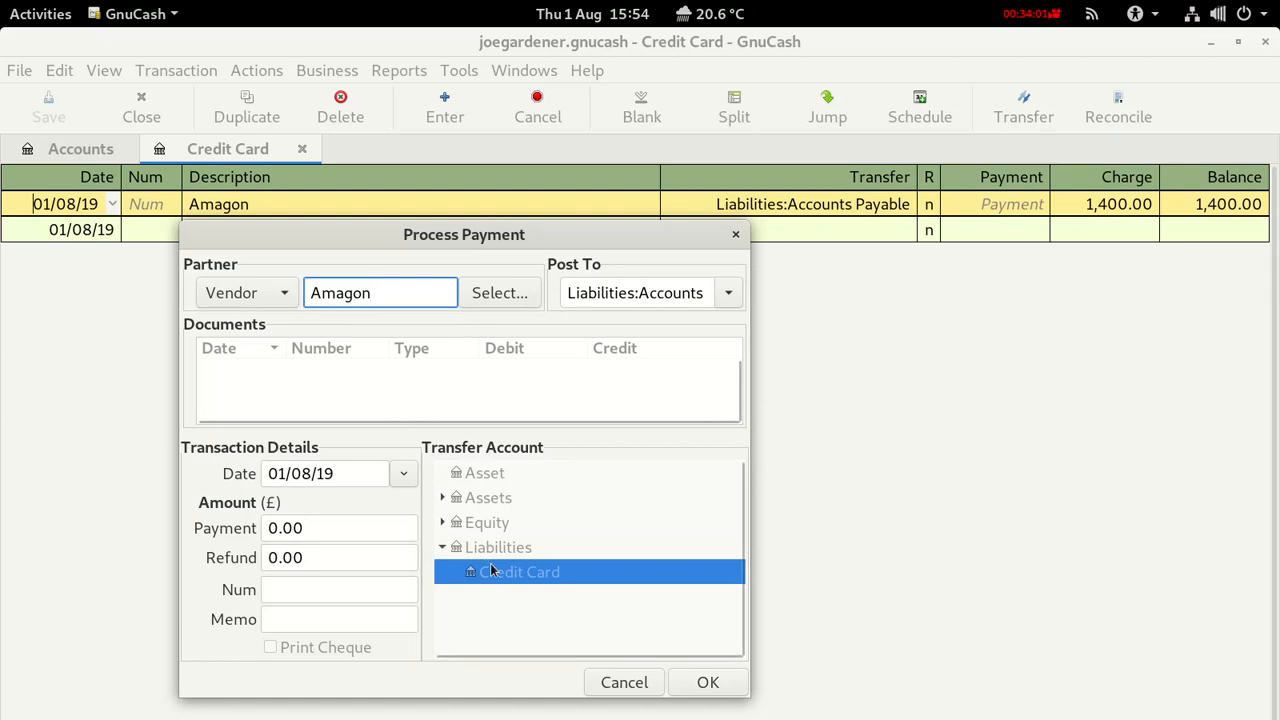
left_click(727, 291)
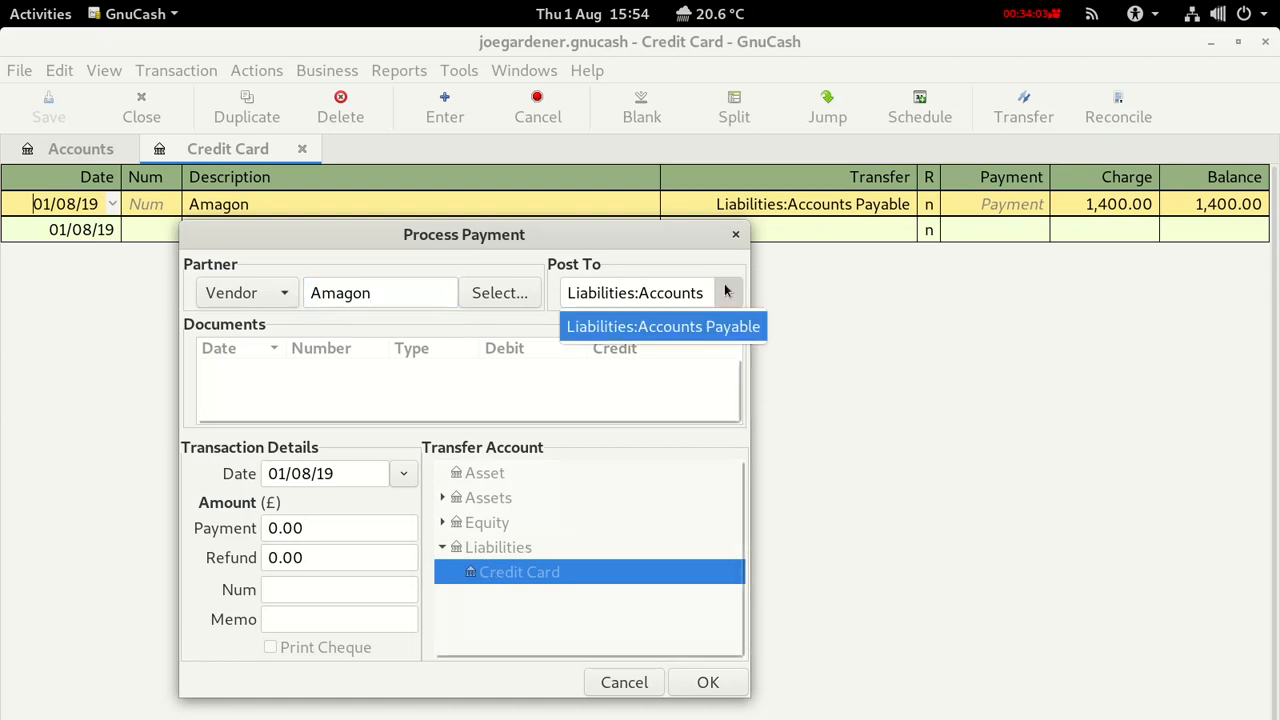
left_click(727, 291)
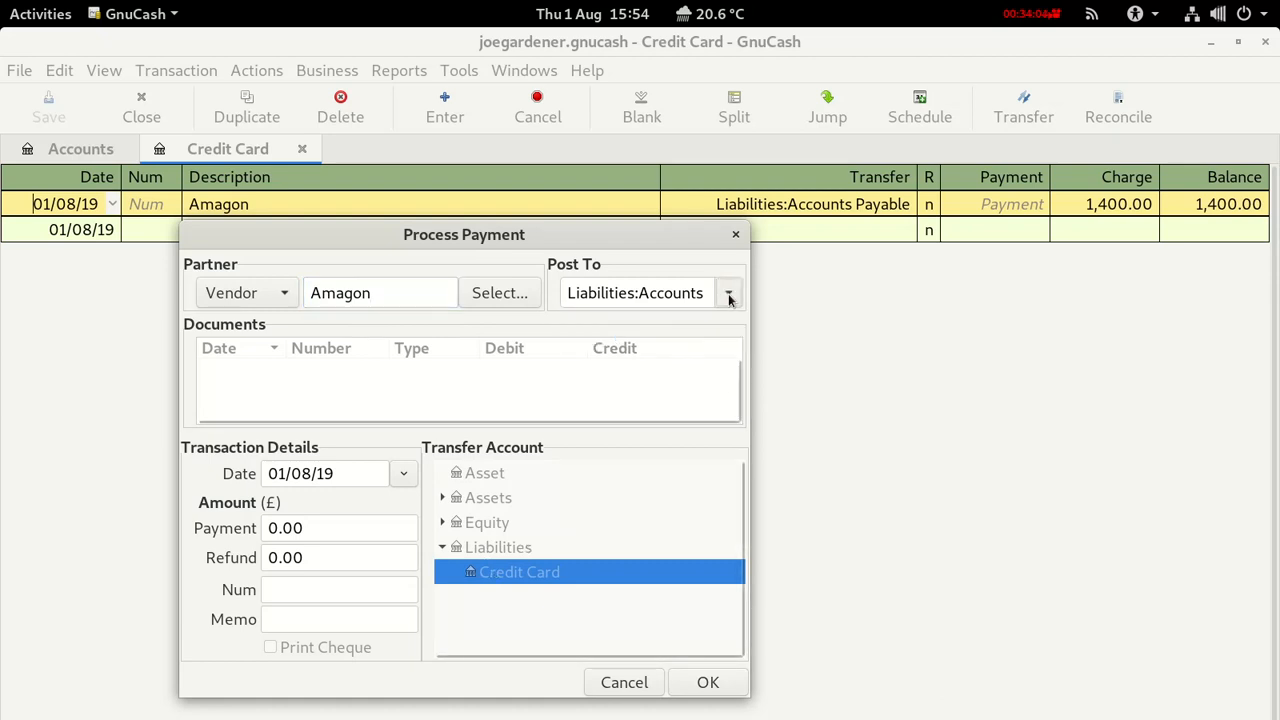
left_click(614, 681)
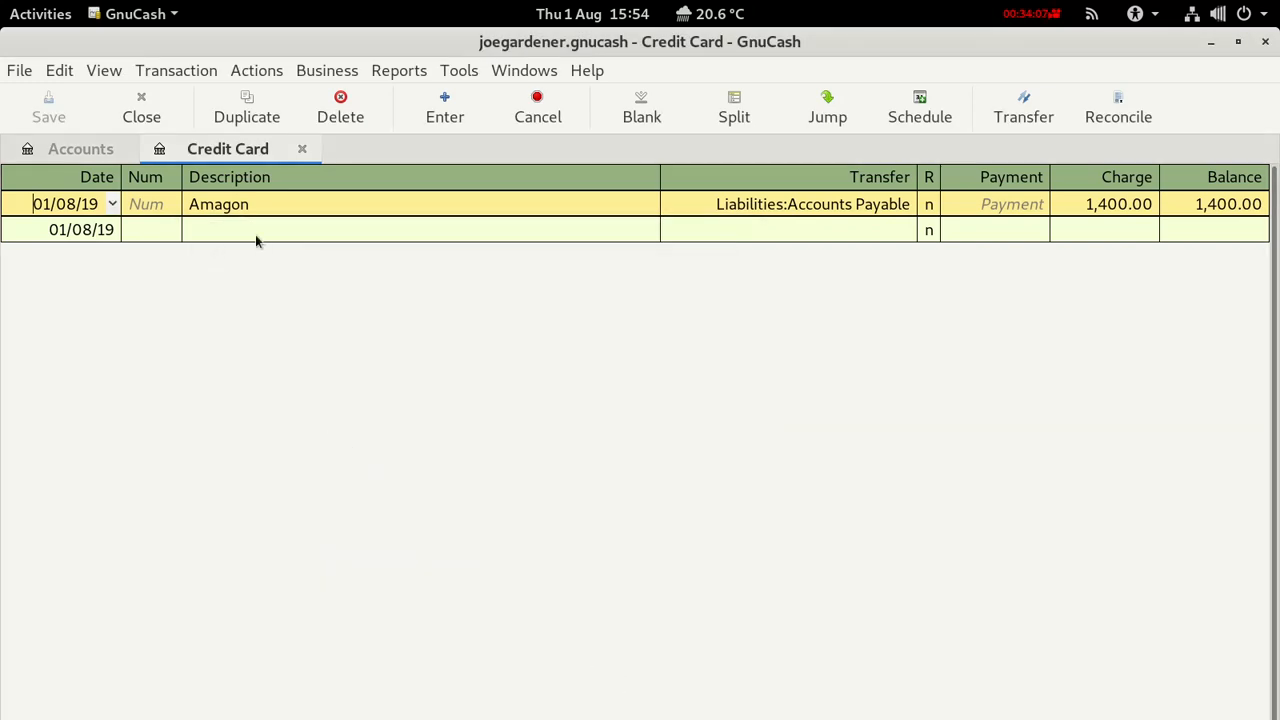
left_click(302, 148)
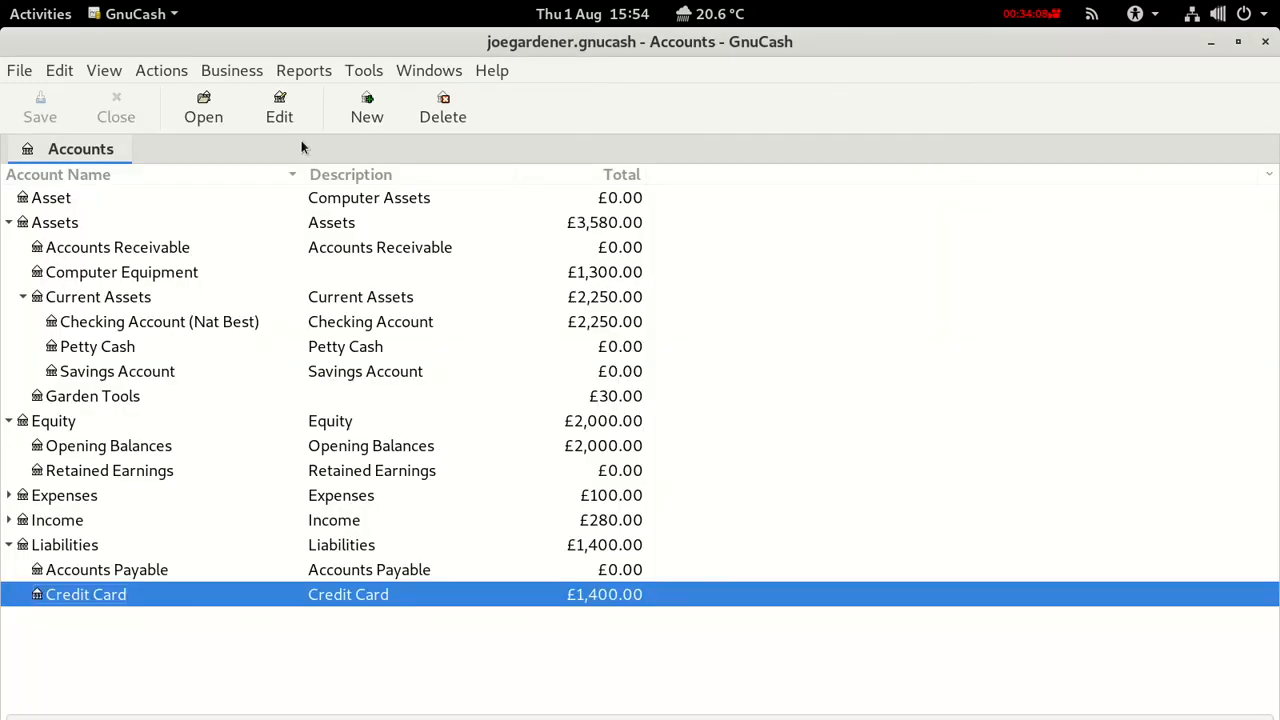
double_click(155, 322)
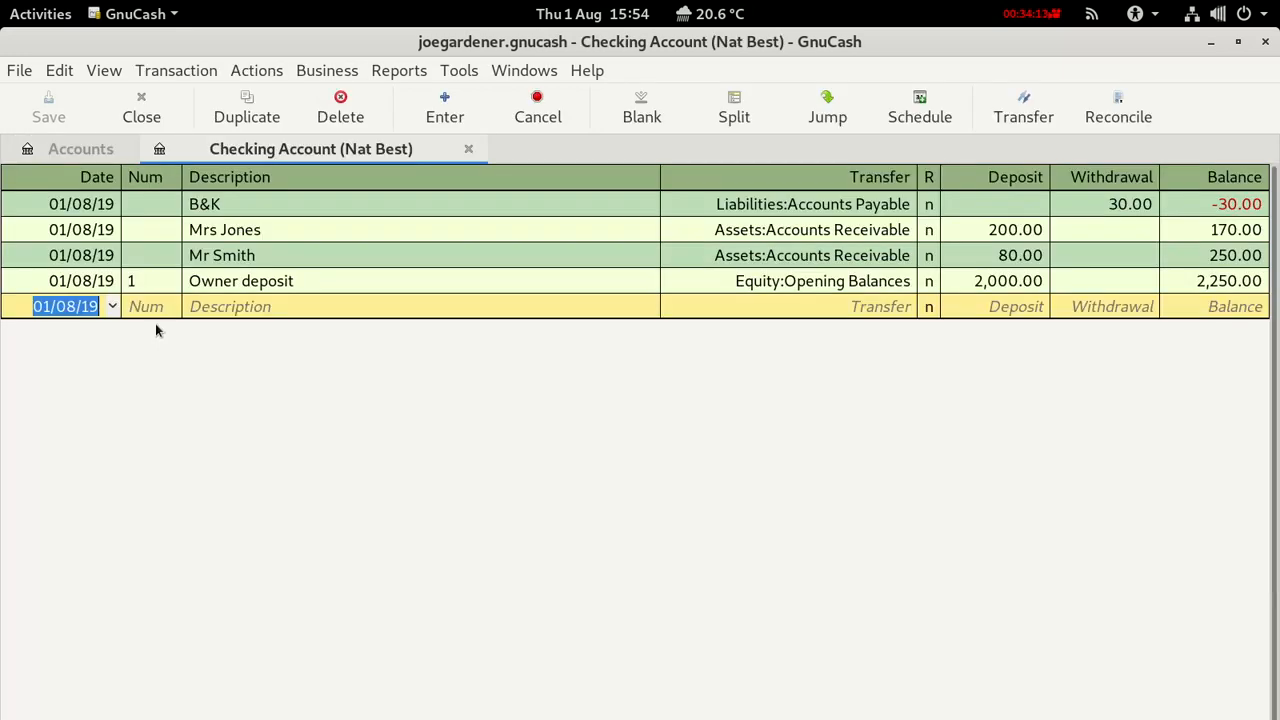
left_click(201, 306)
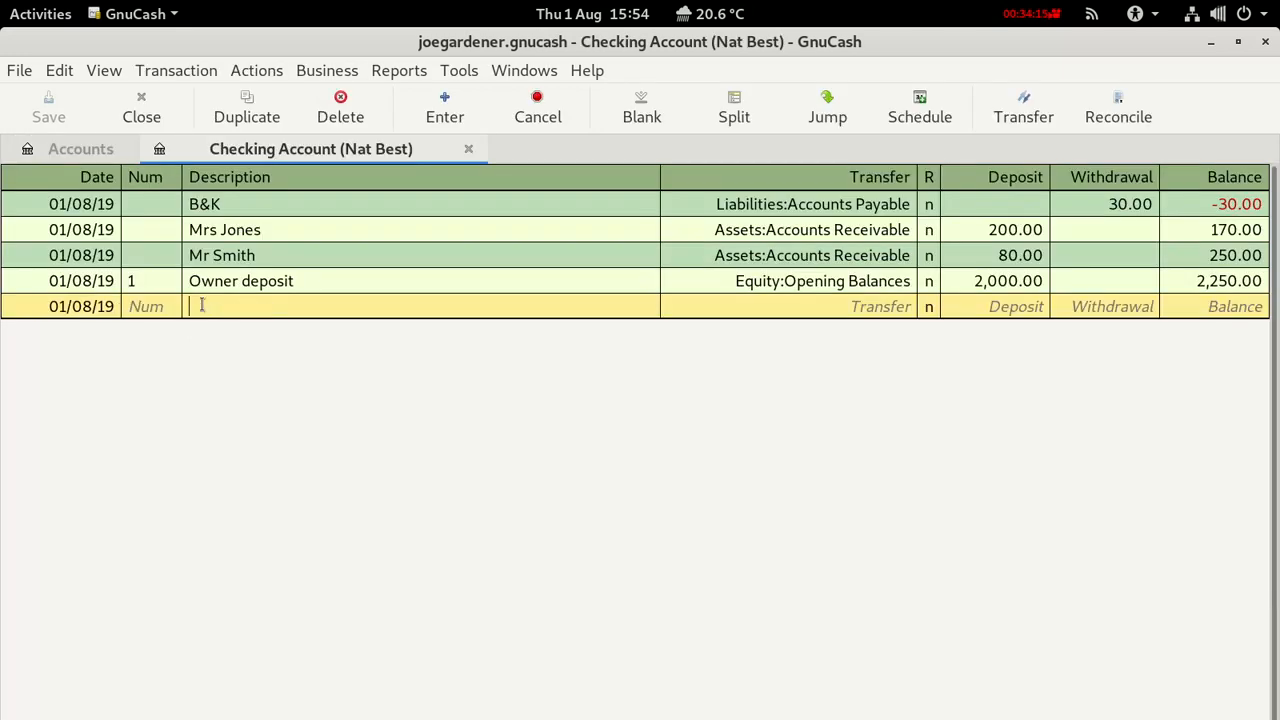
type("Pay Credit Card")
left_click(766, 311)
left_click(911, 307)
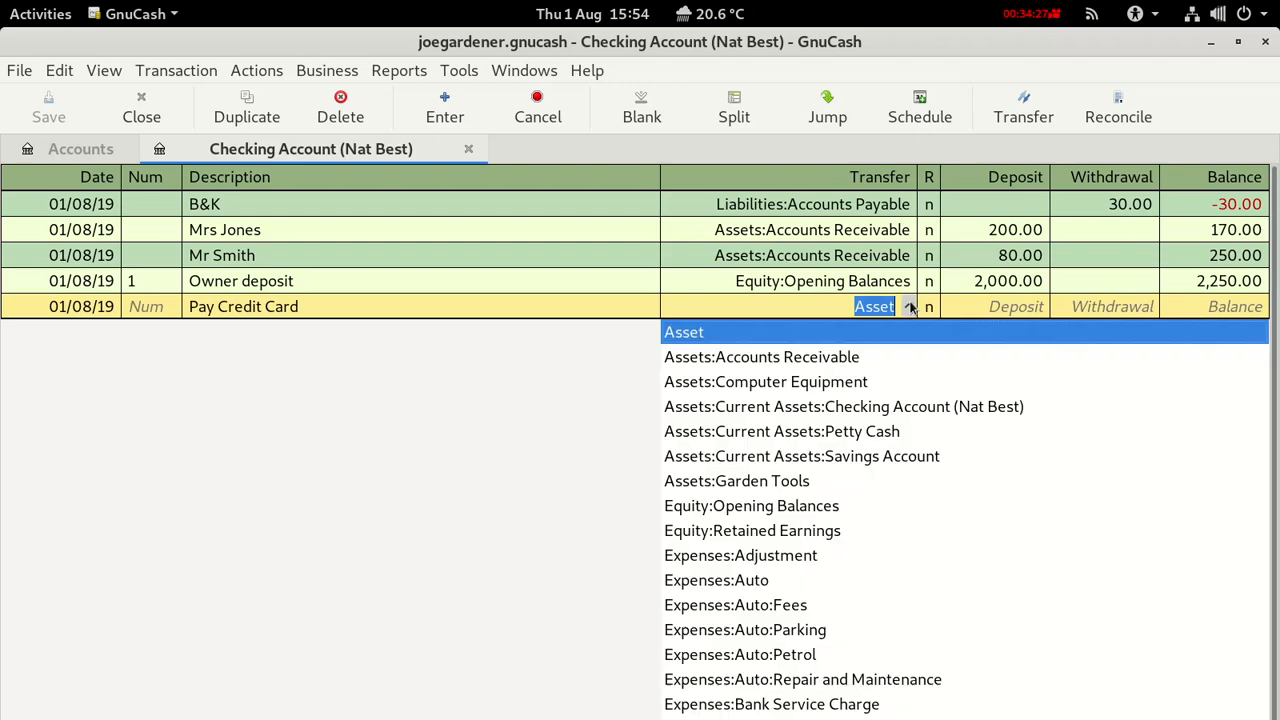
scroll(802, 570, "down", 10)
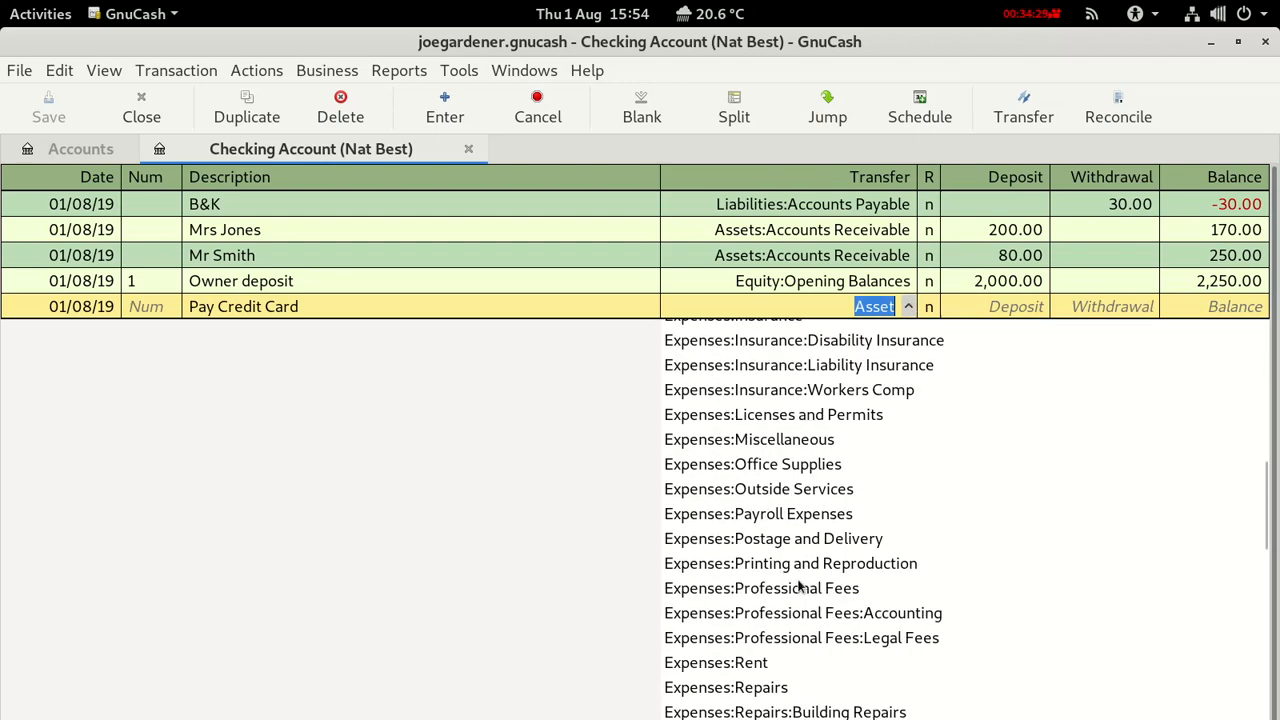
scroll(800, 586, "down", 5)
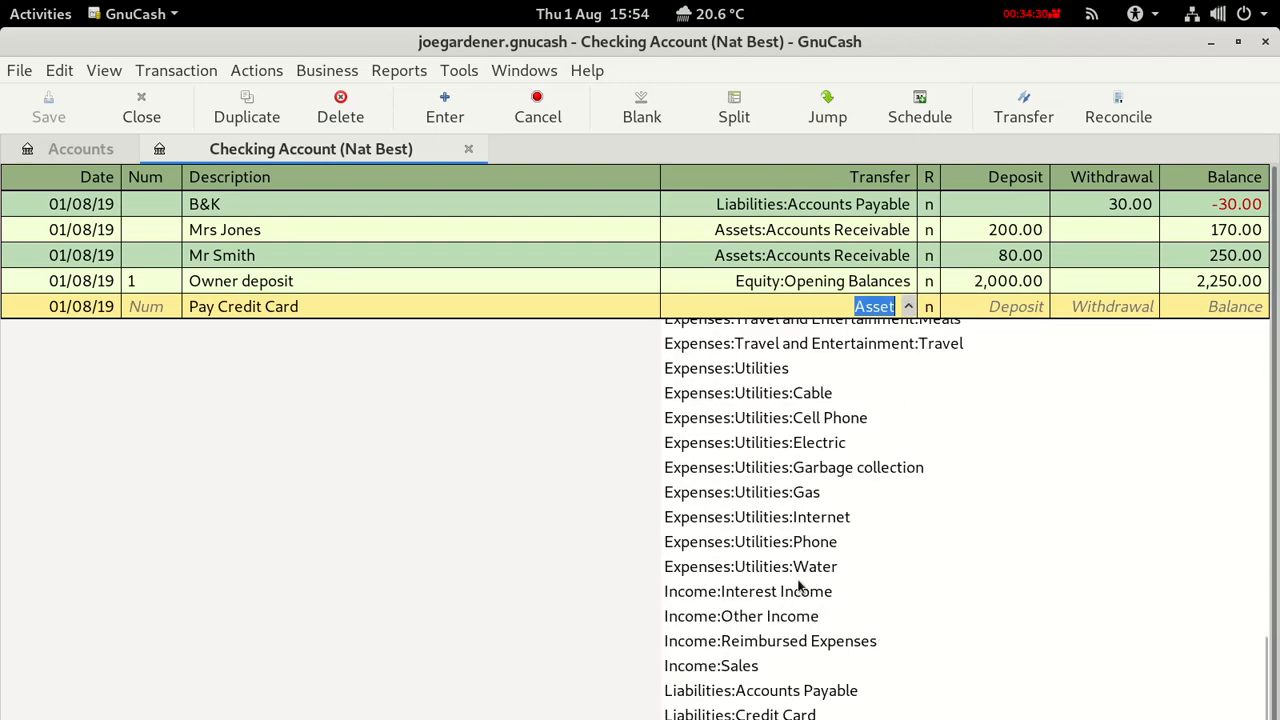
left_click(740, 693)
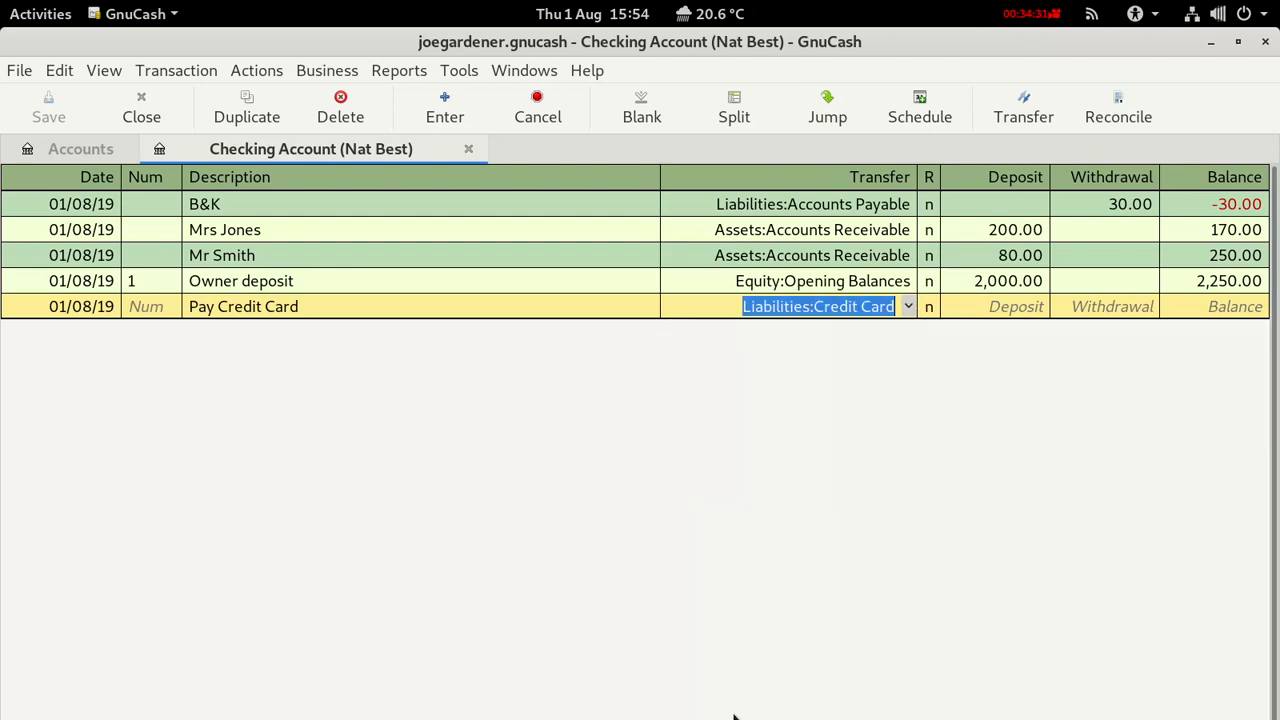
left_click(1095, 308)
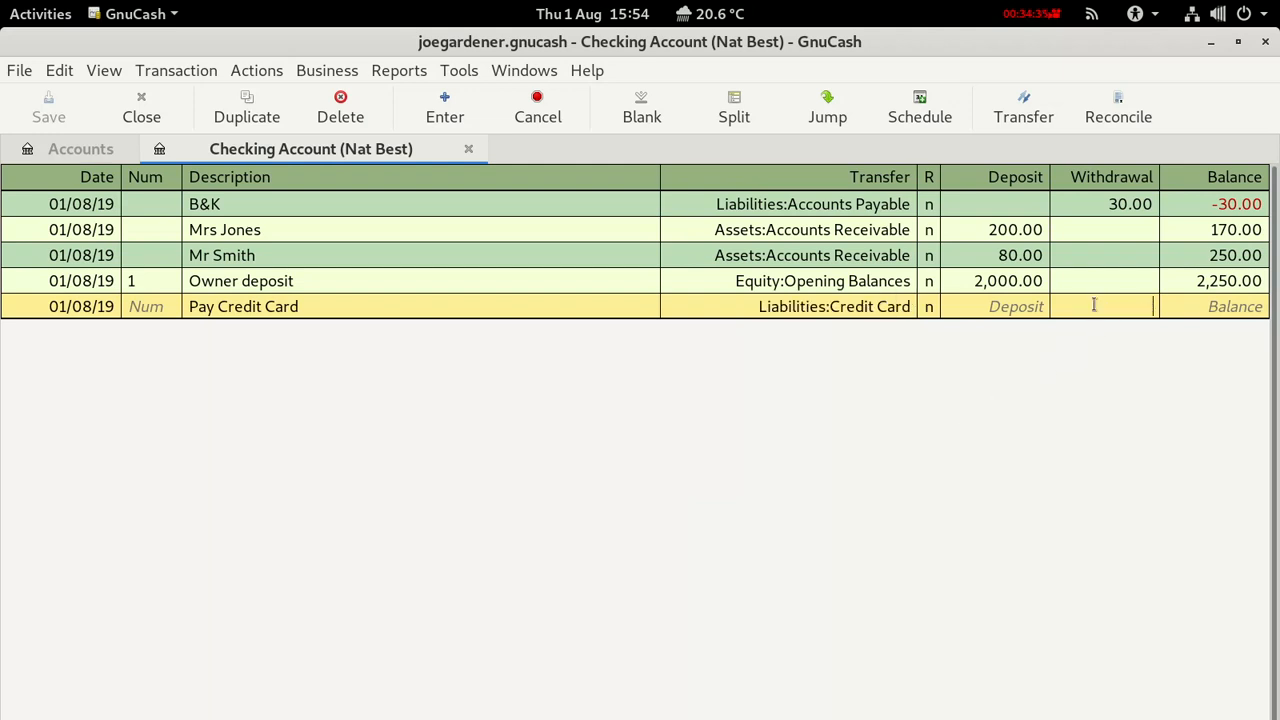
Record the 1,400.00 withdrawal for the credit card payment and save the book.
left_click(93, 150)
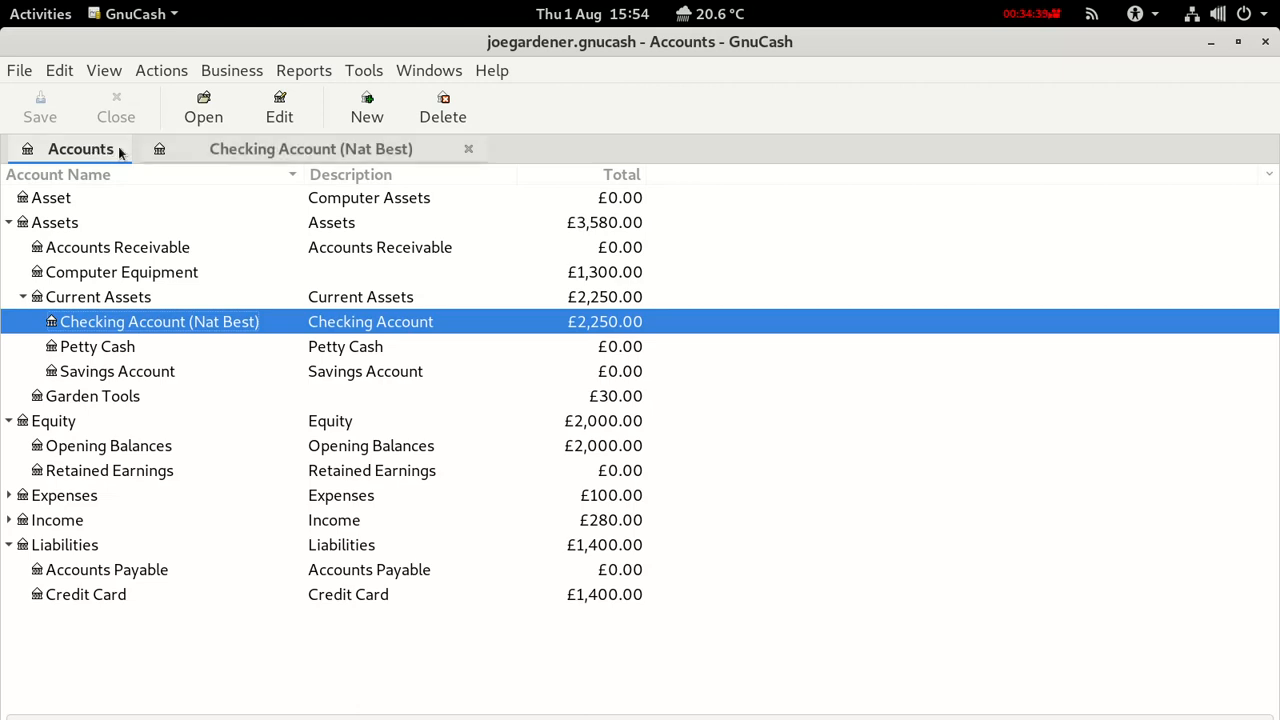
left_click(243, 156)
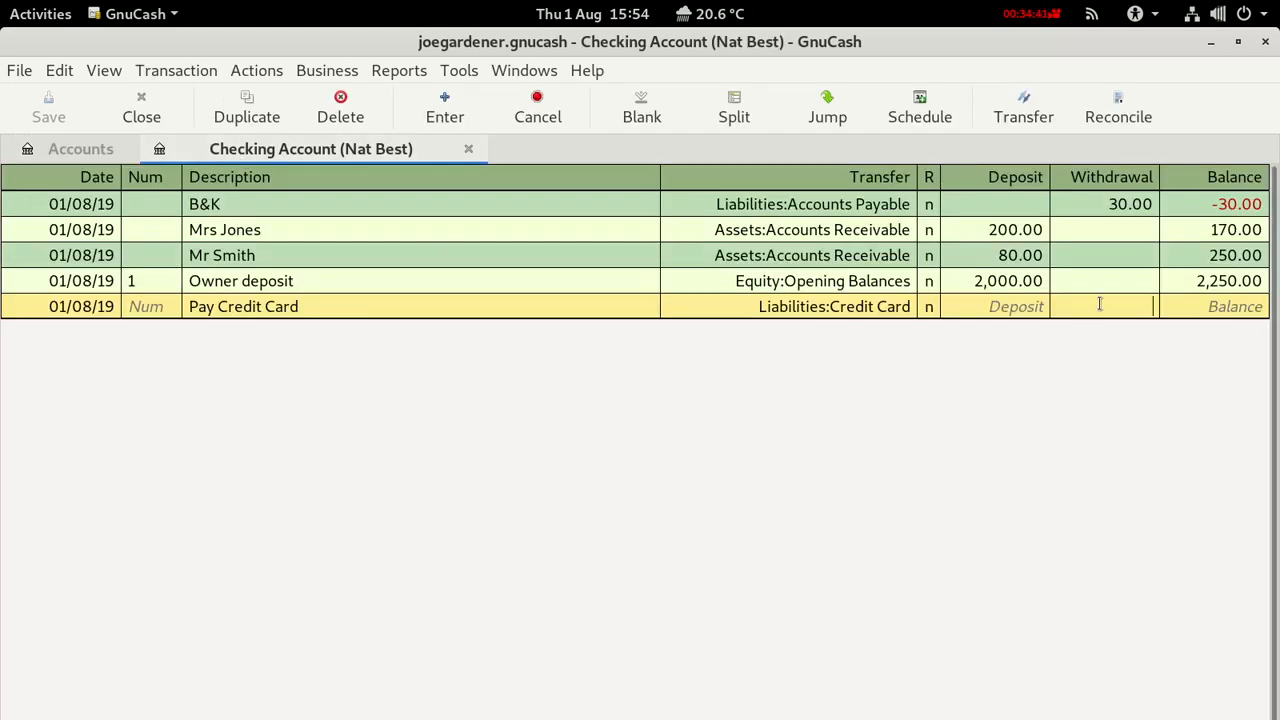
type("1400")
key("Return")
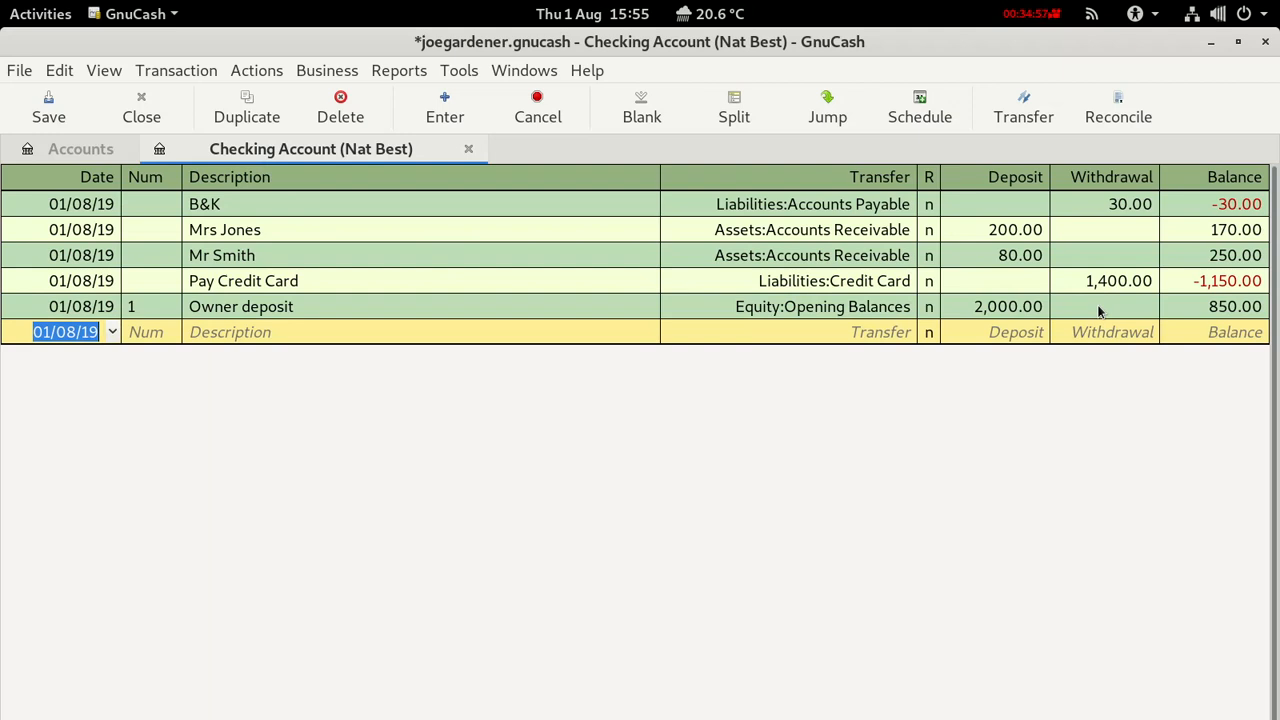
left_click(47, 107)
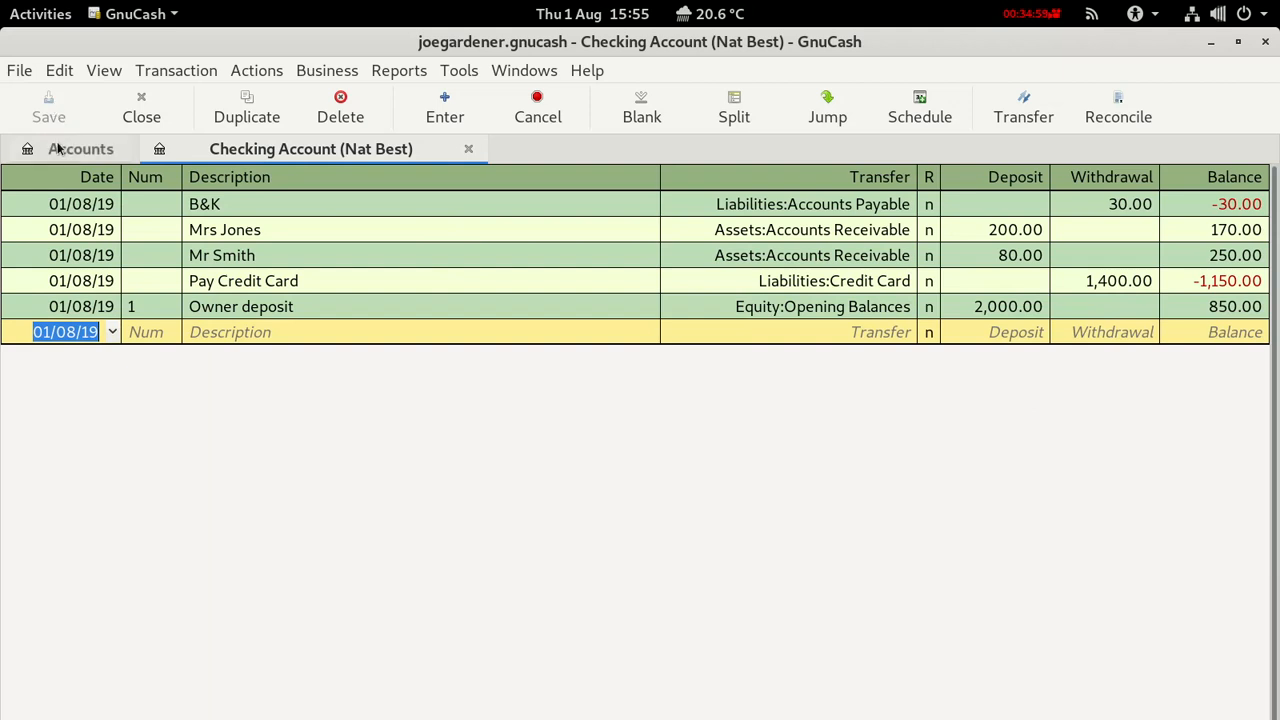
left_click(62, 149)
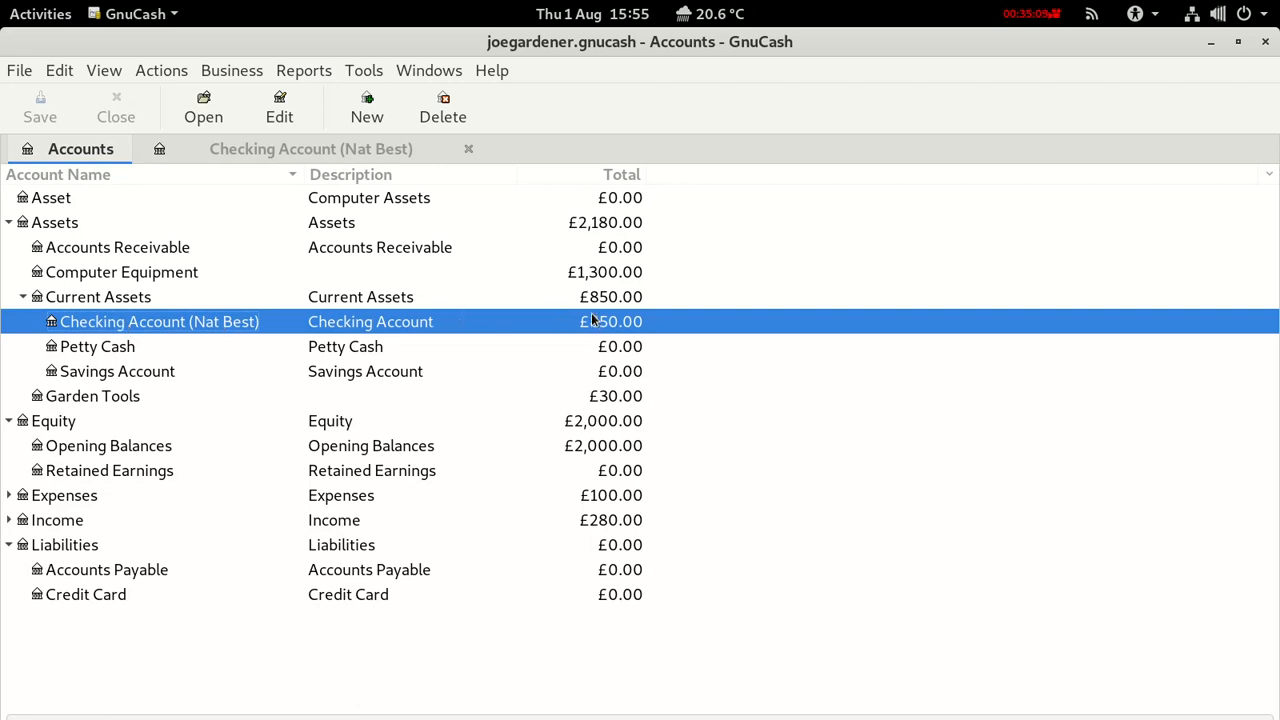
left_click(322, 150)
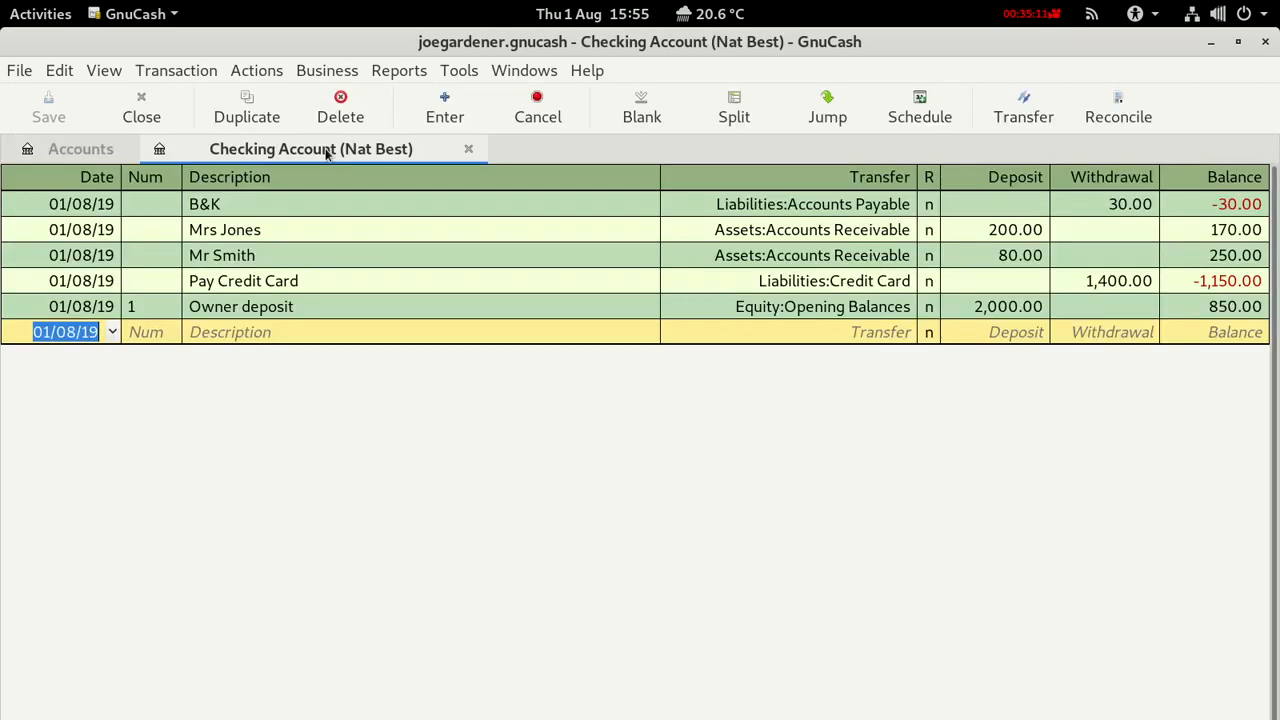